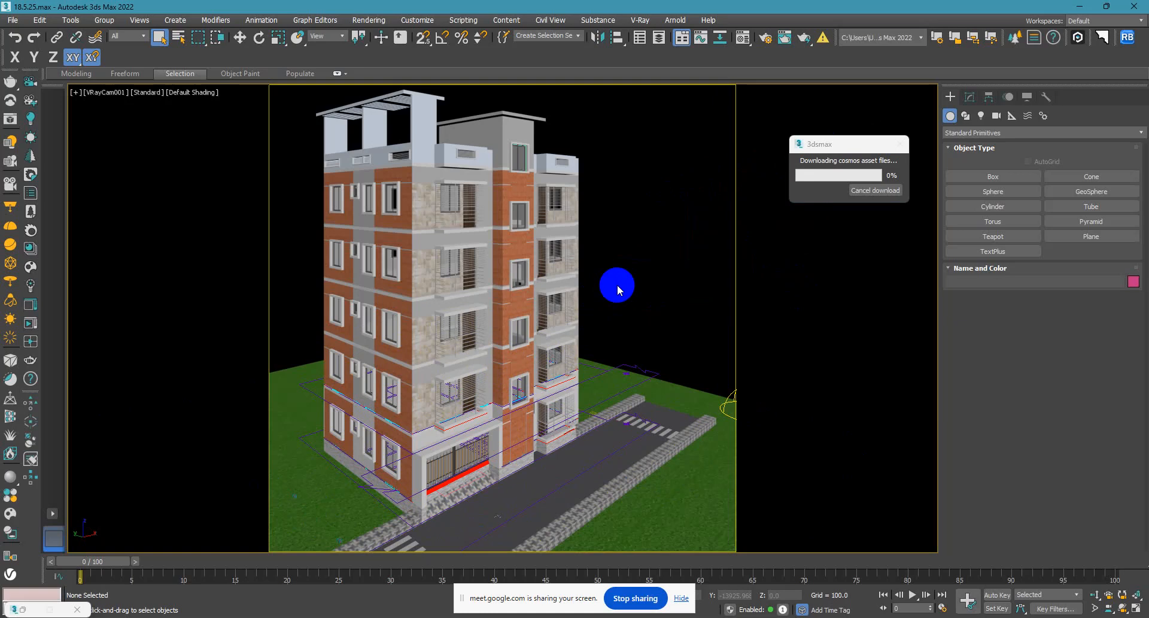
Examine the apartment building and scene setup in the perspective view, returning to the VRay camera view.
{"action": "mouse_move", "coordinate": [616, 285]}
{"action": "middle_mouse_down"}
{"action": "mouse_move", "coordinate": [505, 287]}
{"action": "mouse_move", "coordinate": [753, 291]}
{"action": "mouse_move", "coordinate": [606, 294]}
{"action": "middle_mouse_up"}
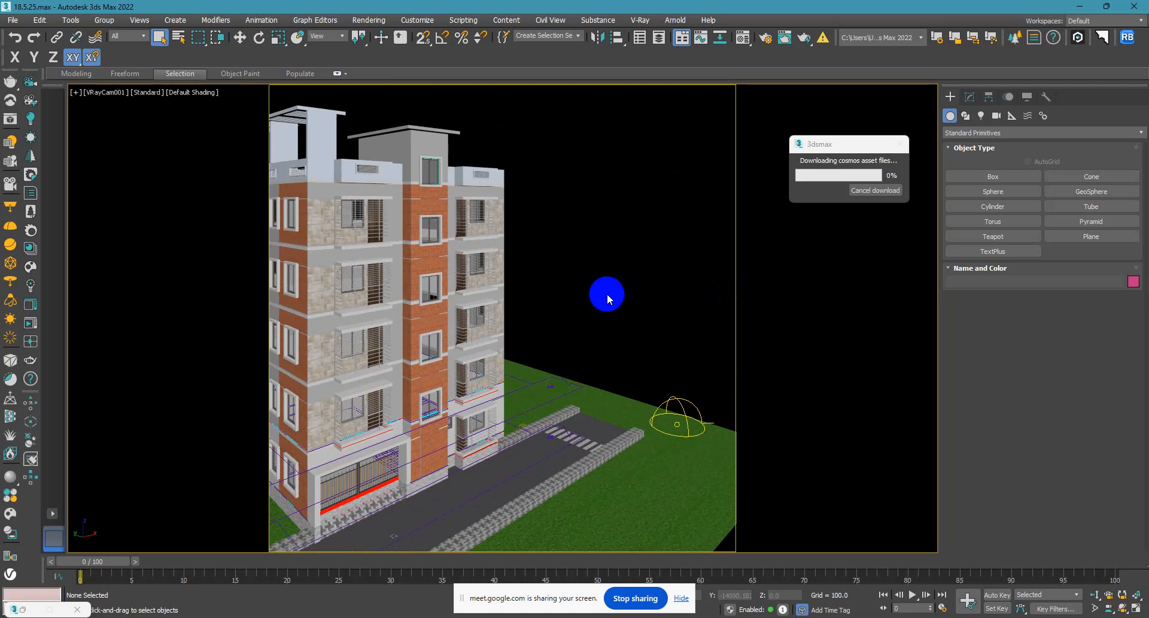
{"action": "key", "text": "ctrl+z"}
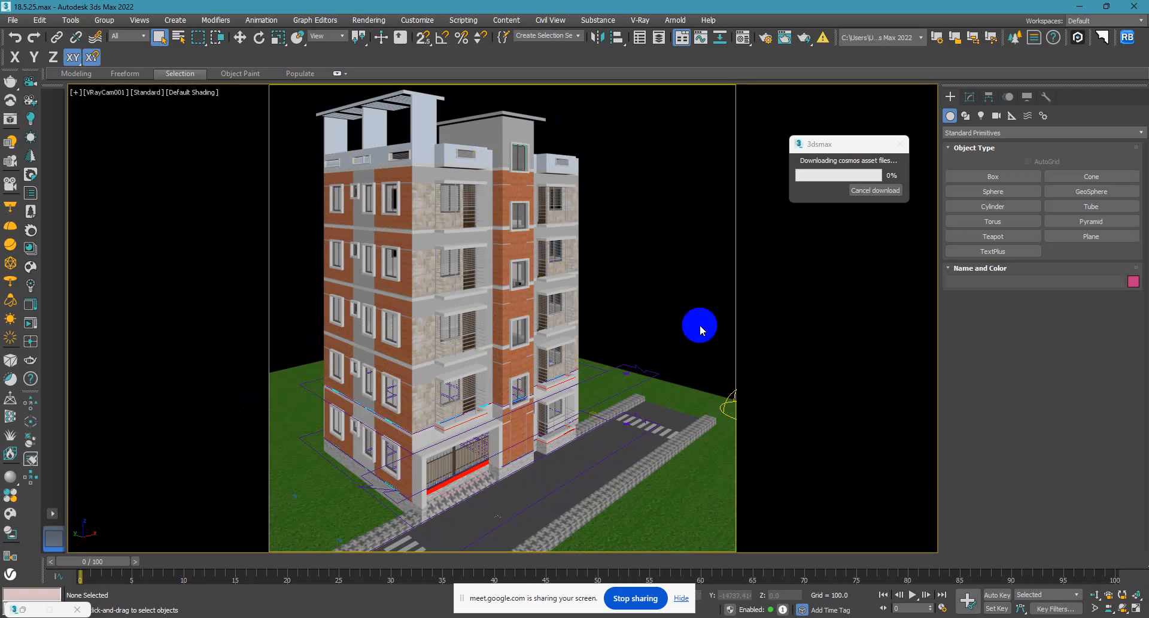
{"action": "key", "text": "p"}
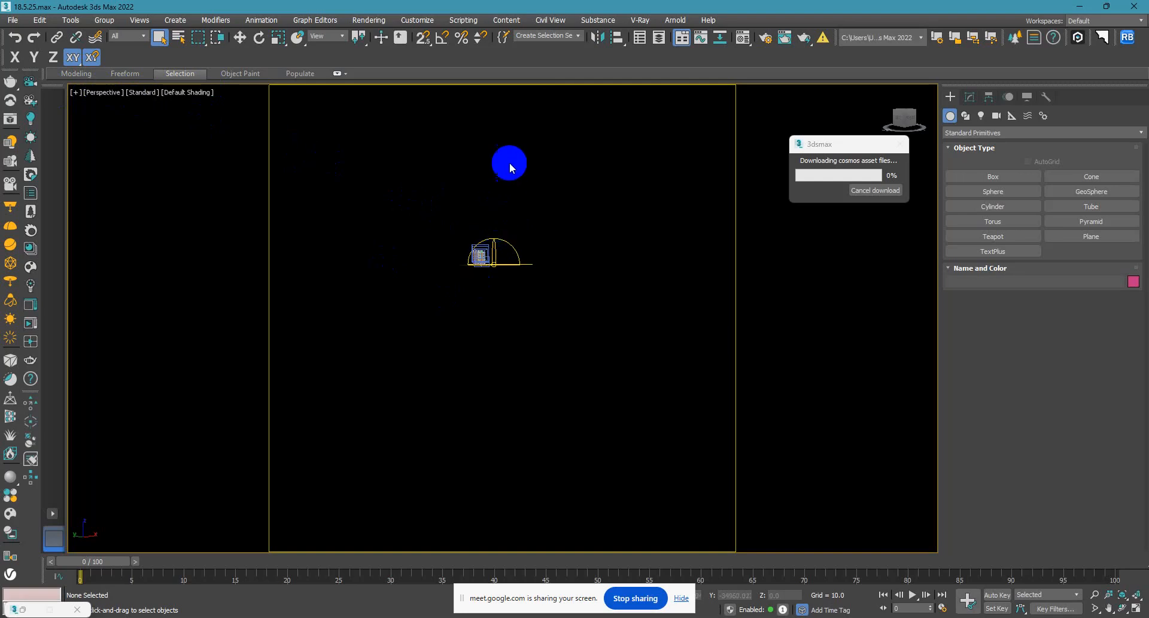
{"action": "scroll", "coordinate": [484, 240], "scroll_direction": "up", "scroll_amount": 12}
{"action": "scroll", "coordinate": [476, 284], "scroll_direction": "down", "scroll_amount": 8}
{"action": "scroll", "coordinate": [472, 285], "scroll_direction": "up", "scroll_amount": 10}
{"action": "scroll", "coordinate": [505, 299], "scroll_direction": "down", "scroll_amount": 10}
{"action": "middle_click_drag", "start_coordinate": [339, 313], "coordinate": [1136, 464], "text": "alt"}
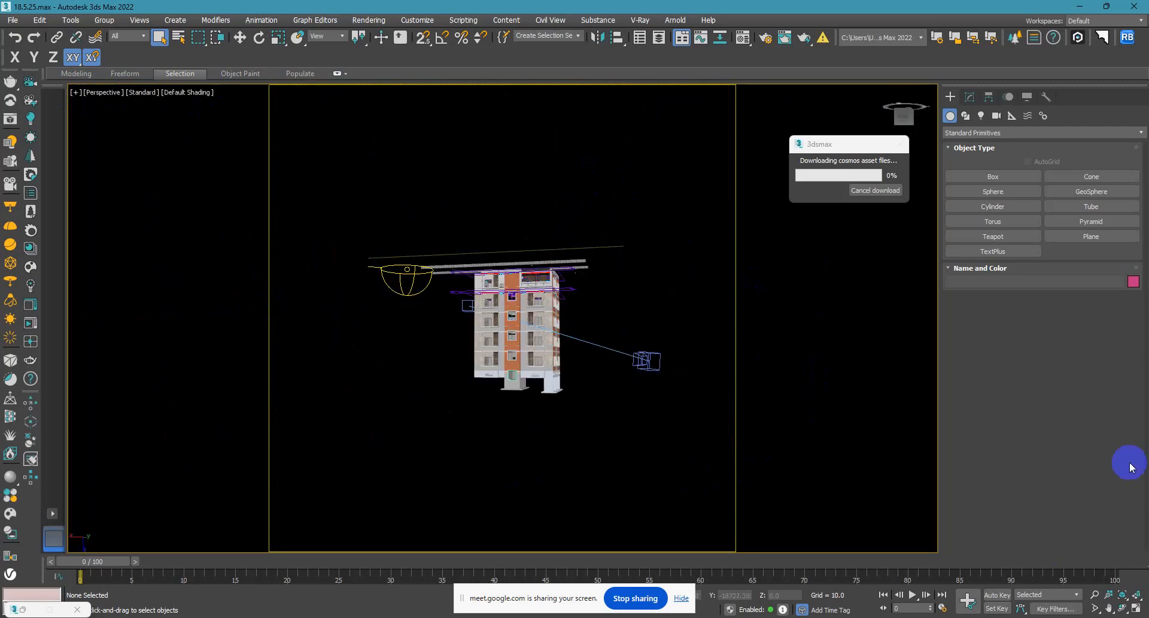
{"action": "scroll", "coordinate": [645, 367], "scroll_direction": "up", "scroll_amount": 6}
{"action": "middle_click_drag", "start_coordinate": [428, 301], "coordinate": [582, 323]}
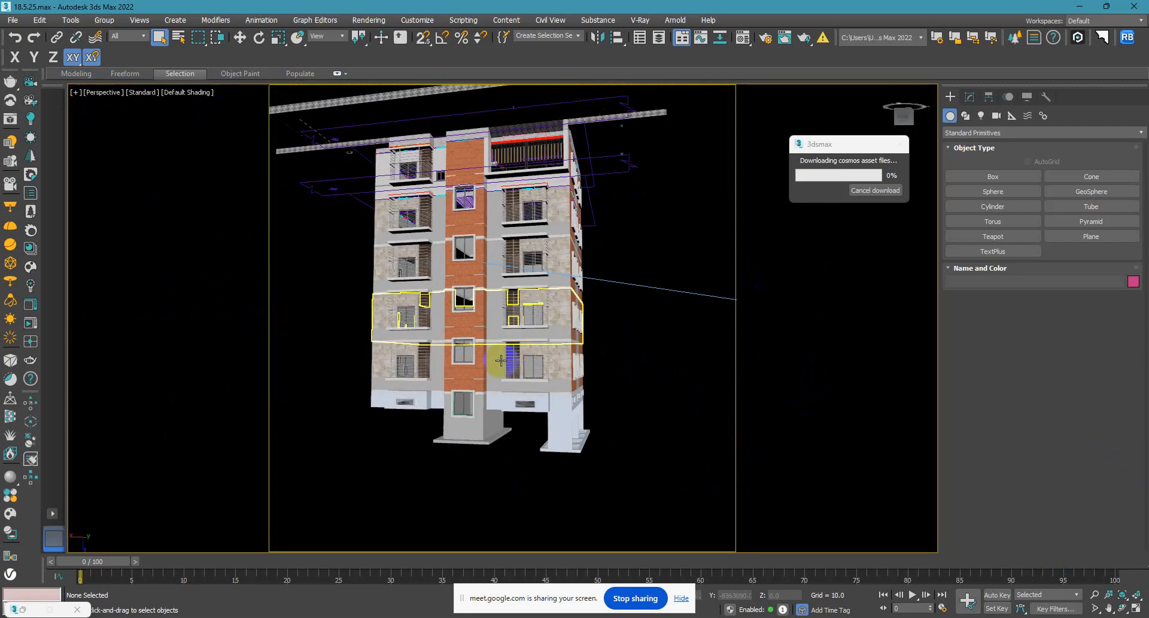
{"action": "key", "text": "c"}
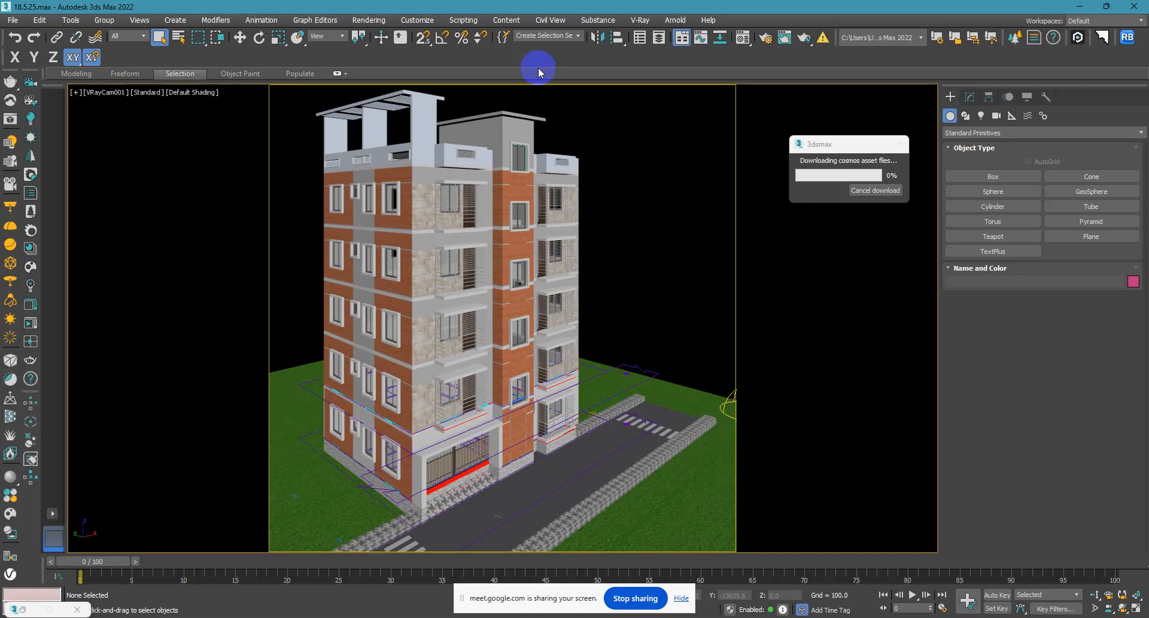
Inspect the horizontal grille bars in the rooftop parapet opening up close and return to the camera view.
{"action": "left_click", "coordinate": [570, 158]}
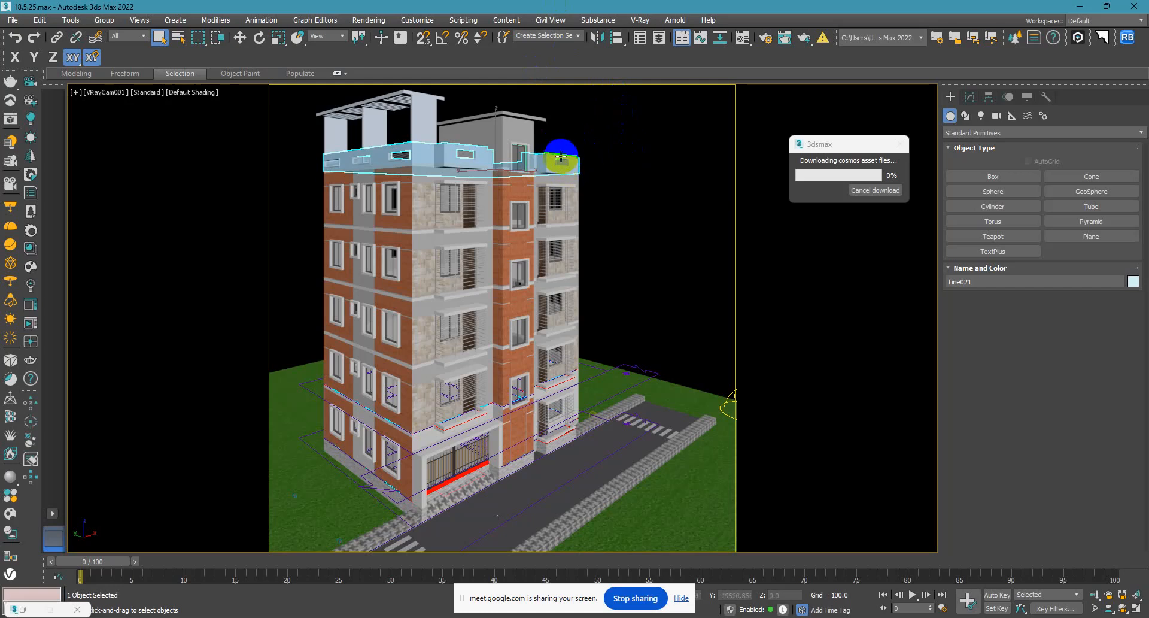
{"action": "left_click", "coordinate": [646, 160]}
{"action": "left_click", "coordinate": [559, 161]}
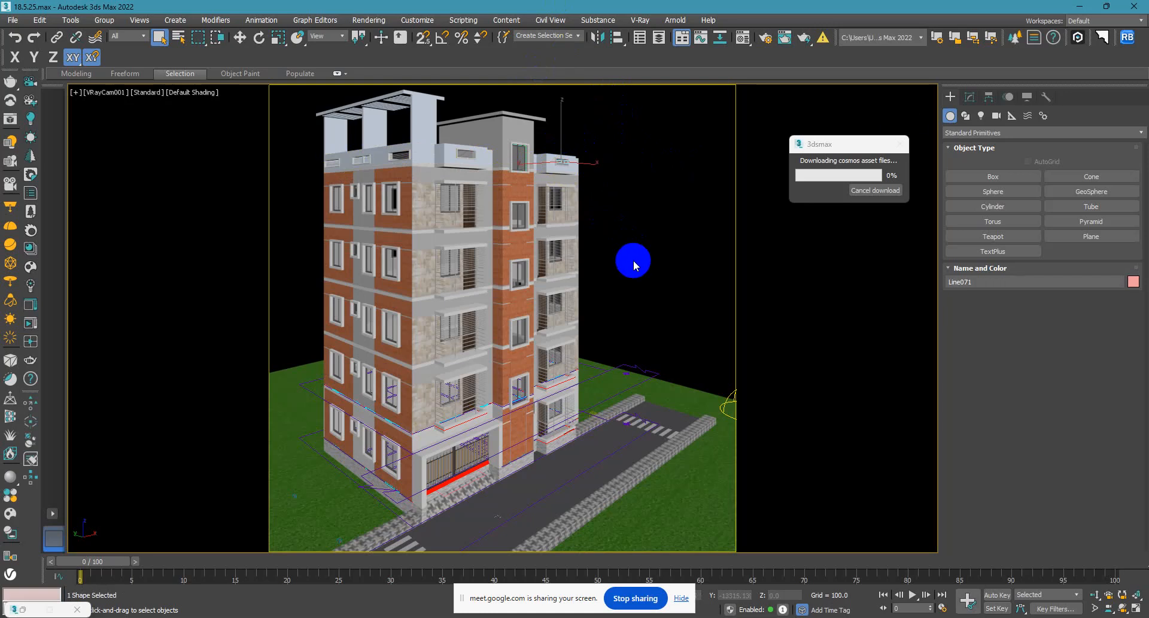
{"action": "key", "text": "p"}
{"action": "key", "text": "z"}
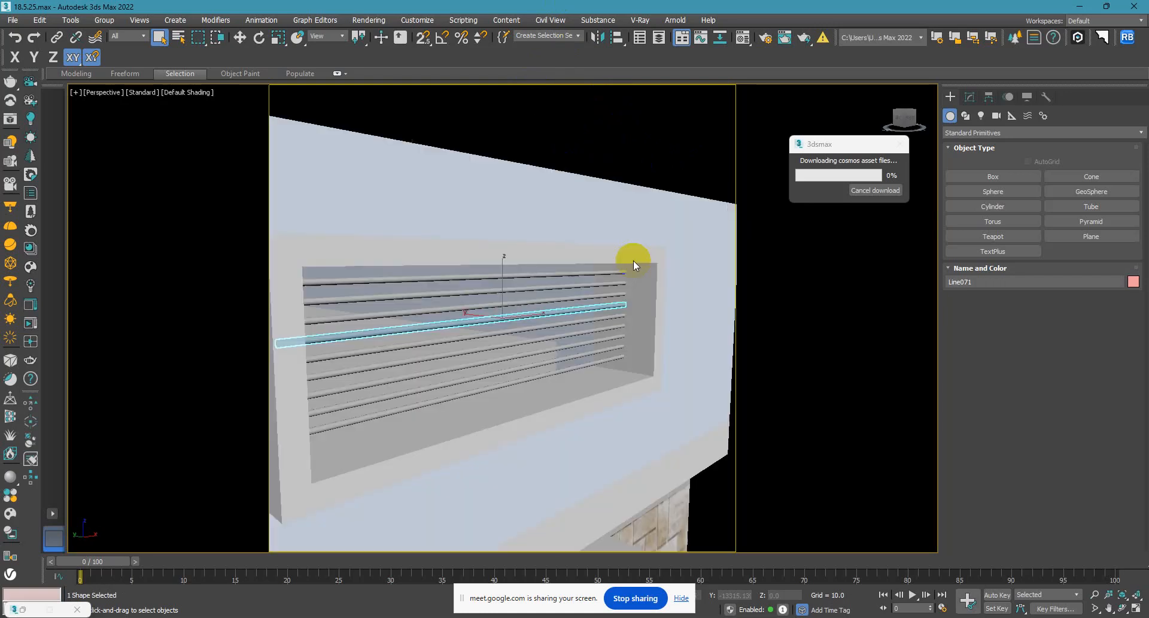
{"action": "scroll", "coordinate": [633, 260], "scroll_direction": "down", "scroll_amount": 4}
{"action": "middle_click_drag", "start_coordinate": [633, 260], "coordinate": [569, 461], "text": "alt"}
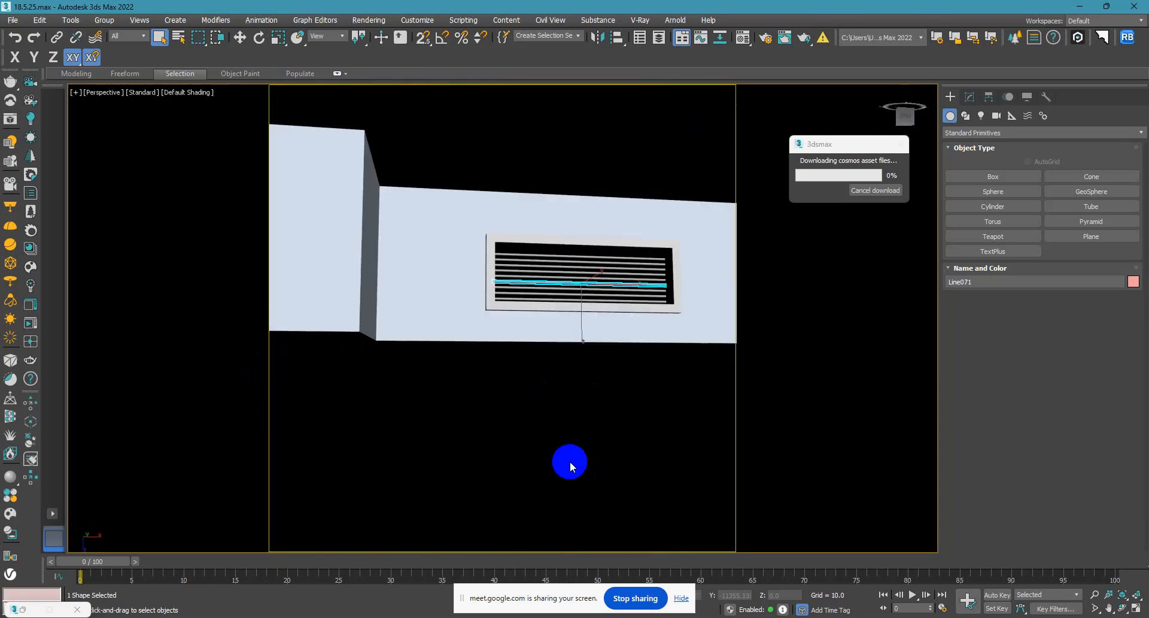
{"action": "key", "text": "c"}
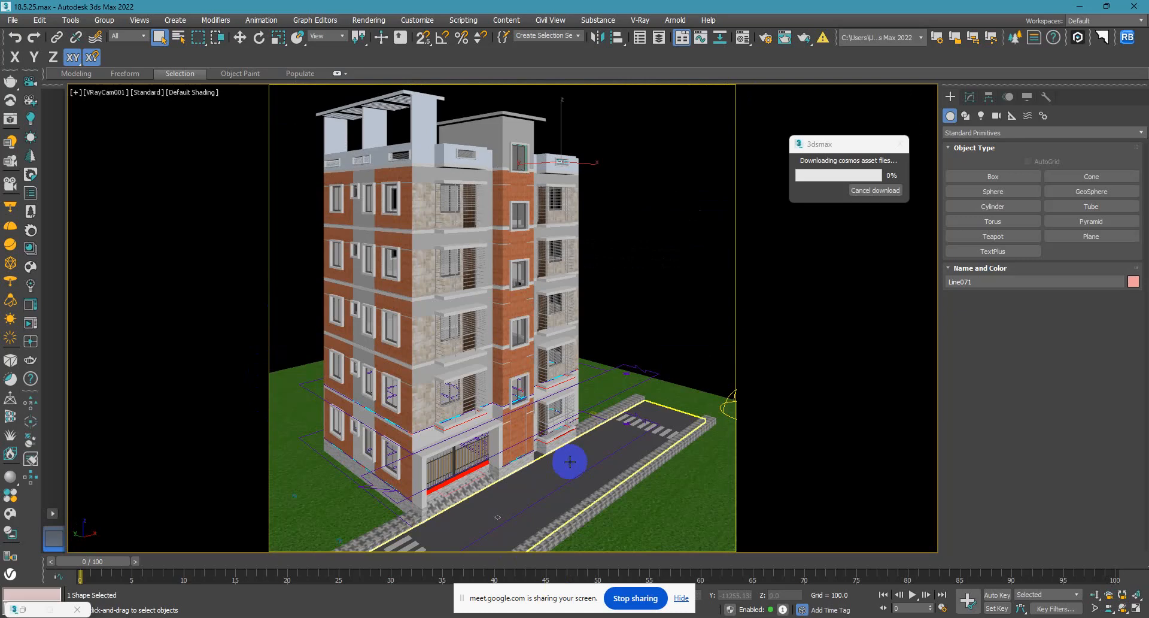
{"action": "left_click", "coordinate": [675, 239]}
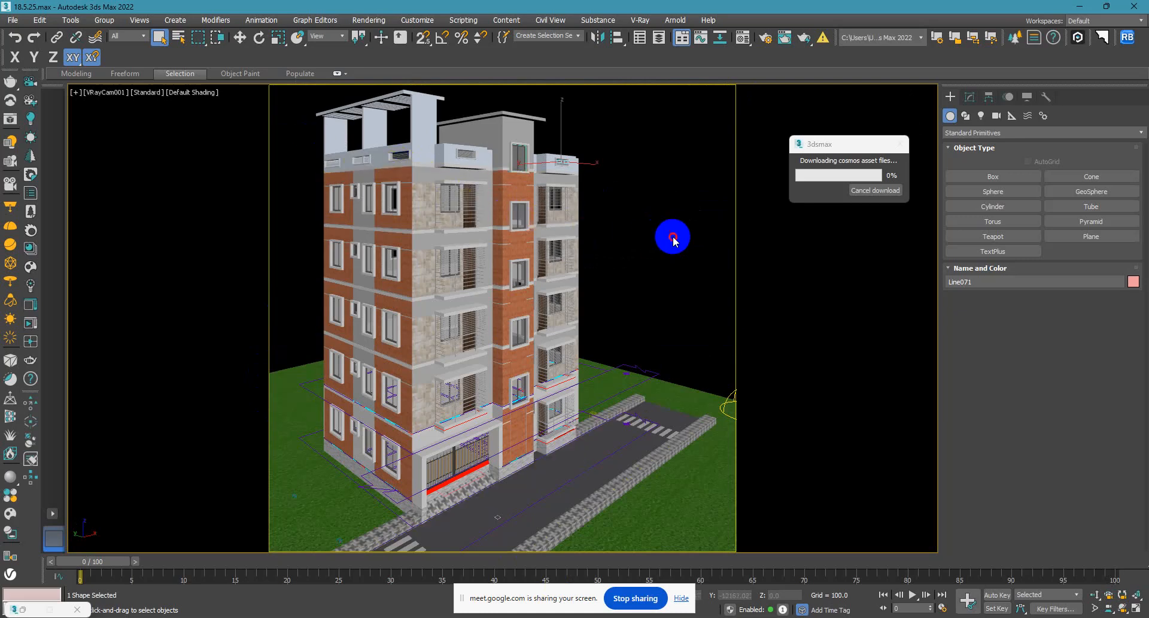
{"action": "left_click", "coordinate": [822, 207]}
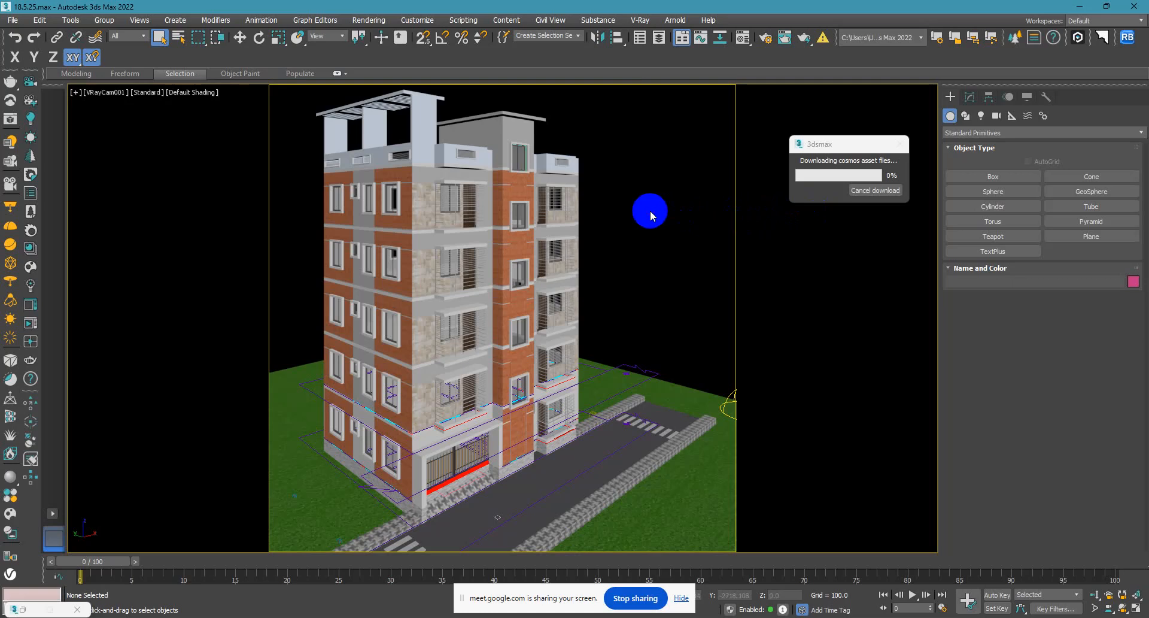
In the left view, move the VRay dome light vertically down to the ground line, at about Z -26.6.
{"action": "key", "text": "l"}
{"action": "scroll", "coordinate": [511, 380], "scroll_direction": "down", "scroll_amount": 5}
{"action": "scroll", "coordinate": [512, 380], "scroll_direction": "down", "scroll_amount": 4}
{"action": "scroll", "coordinate": [537, 293], "scroll_direction": "up", "scroll_amount": 3}
{"action": "left_click", "coordinate": [584, 277]}
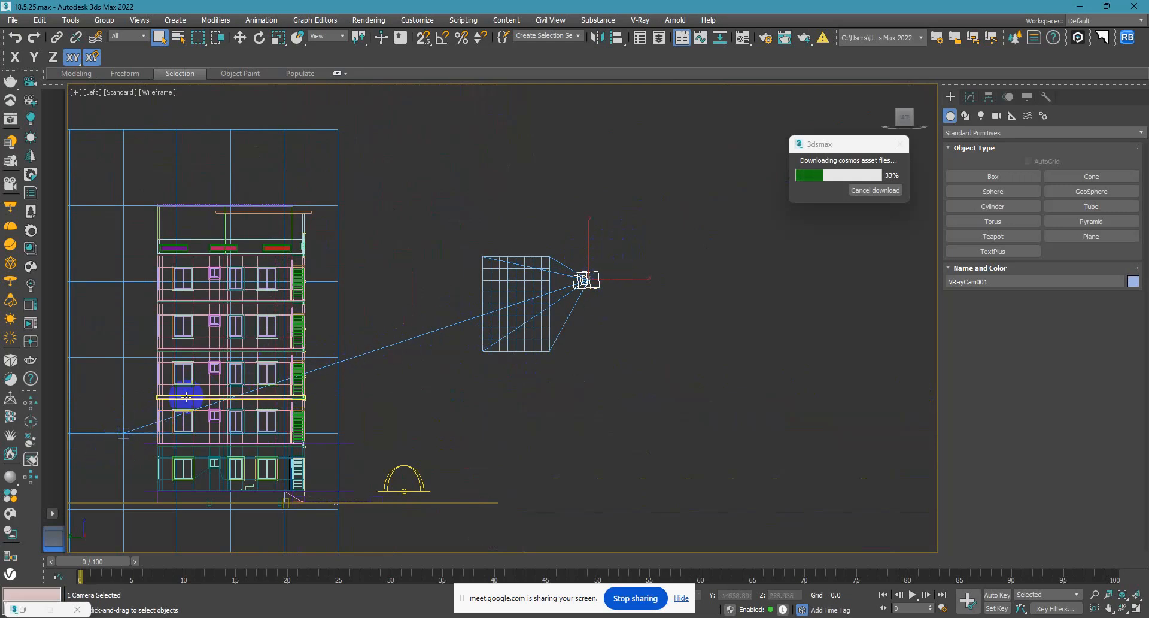
{"action": "left_click", "coordinate": [623, 164]}
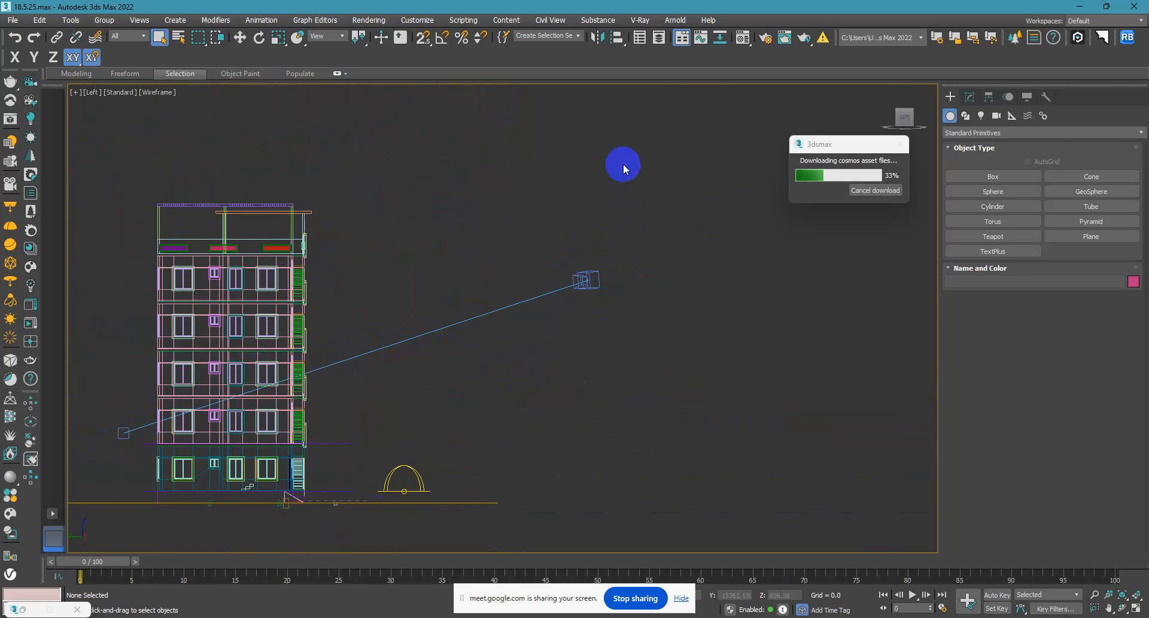
{"action": "left_click", "coordinate": [400, 478]}
{"action": "left_click", "coordinate": [240, 37]}
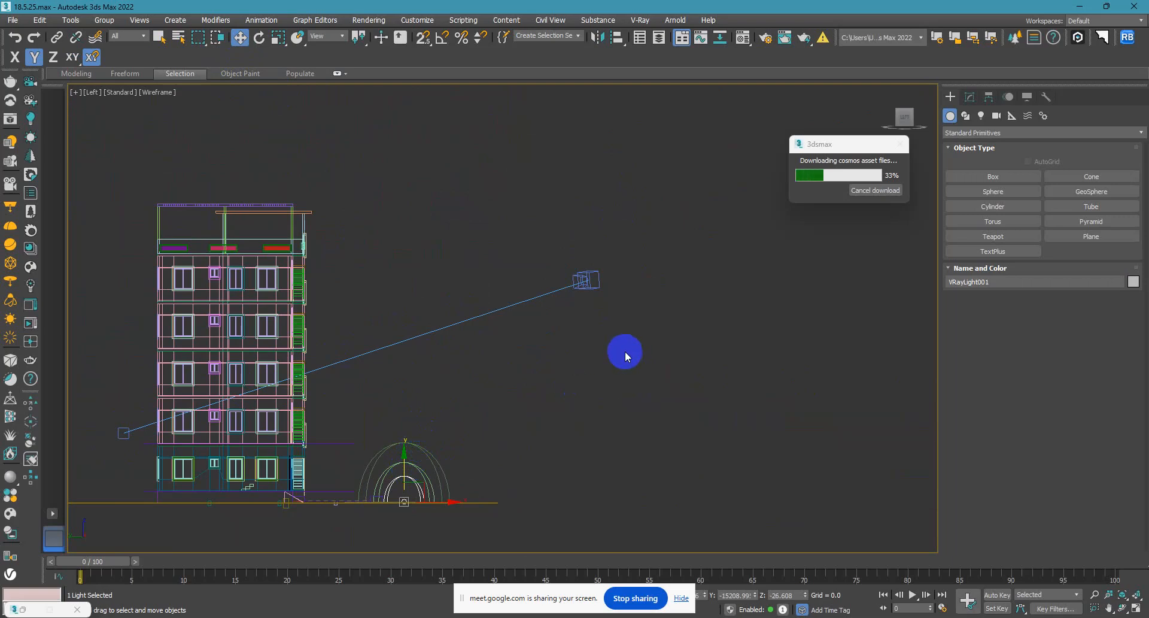
Set the VRay camera's Z height to 5'4" and check the result through the camera.
{"action": "left_click", "coordinate": [596, 285]}
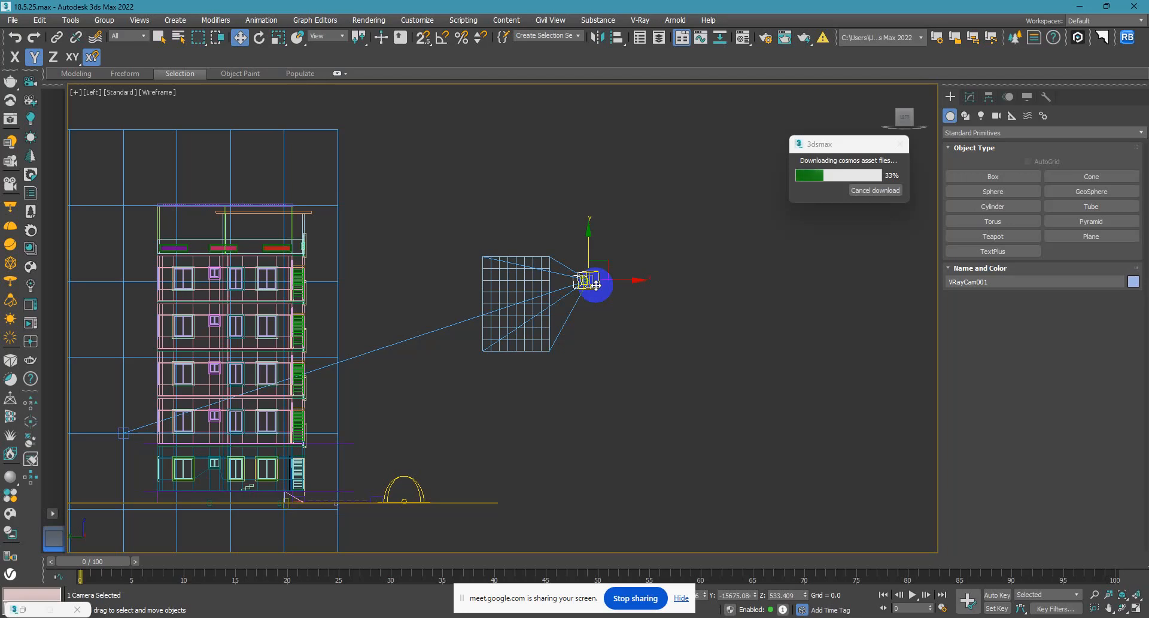
{"action": "left_click", "coordinate": [785, 595]}
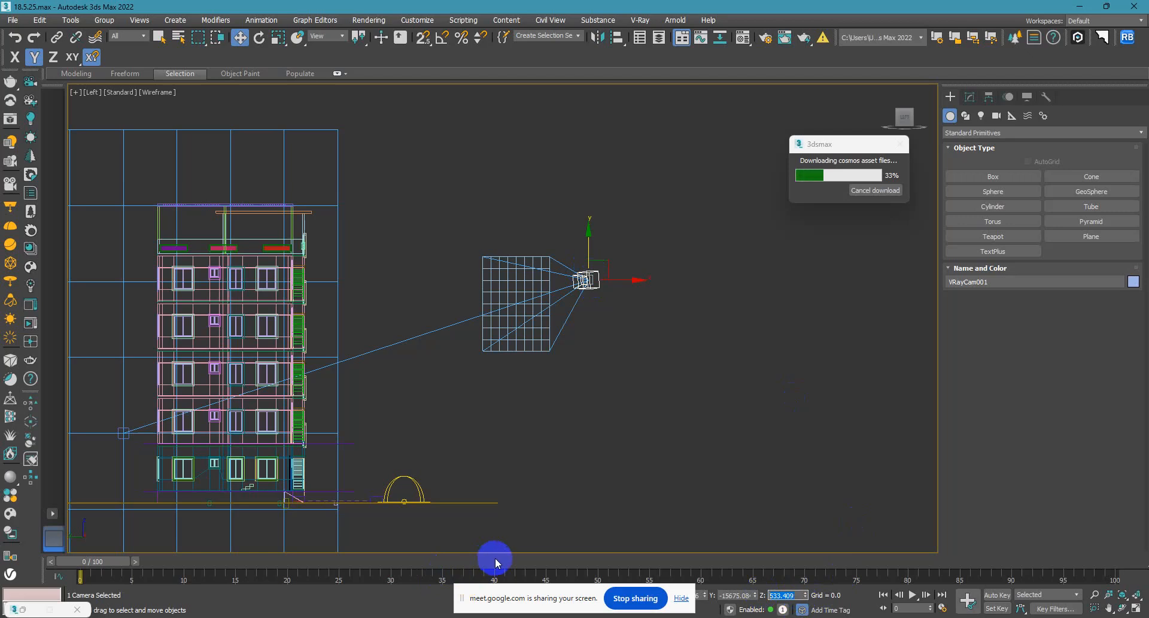
{"action": "type", "text": "5'4\""}
{"action": "key", "text": "Return"}
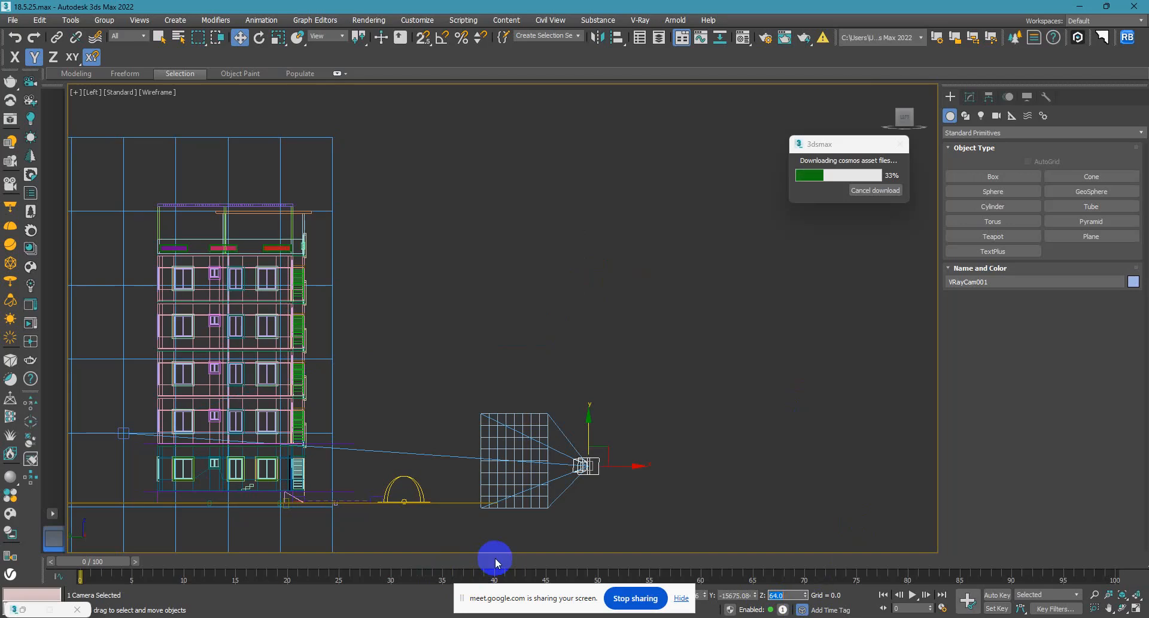
{"action": "key", "text": "c"}
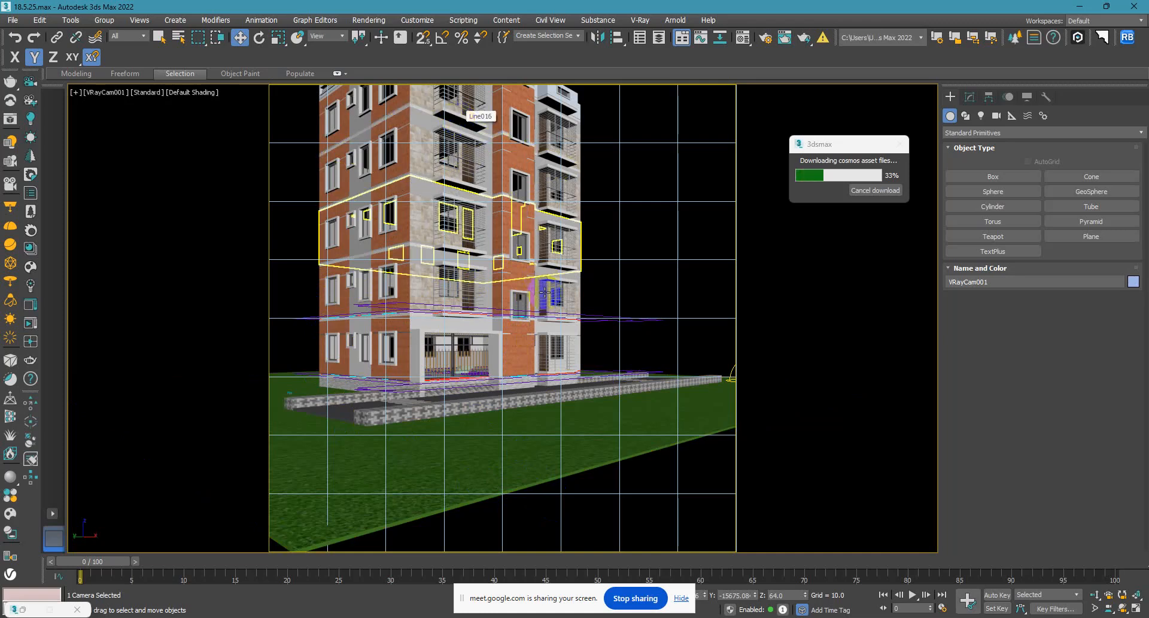
Select the VRay camera's target directly in the left view, and reselect the camera.
{"action": "key", "text": "l"}
{"action": "mouse_move", "coordinate": [541, 282]}
{"action": "middle_mouse_down"}
{"action": "mouse_move", "coordinate": [571, 297]}
{"action": "mouse_move", "coordinate": [609, 266]}
{"action": "middle_mouse_up"}
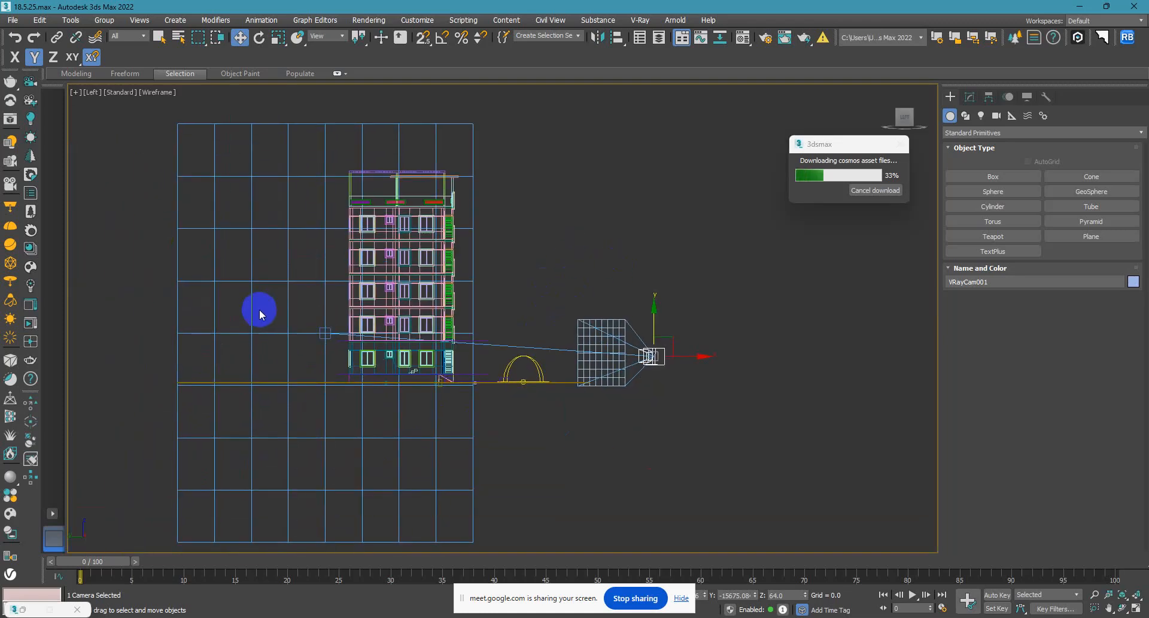
{"action": "left_click", "coordinate": [326, 326]}
{"action": "left_click", "coordinate": [325, 334]}
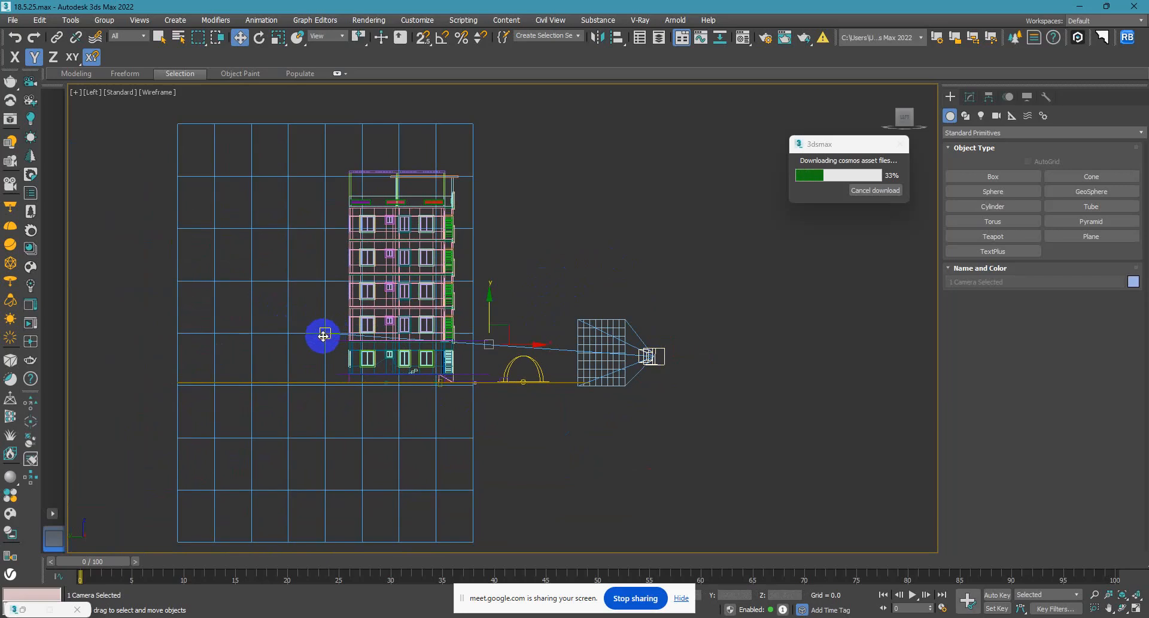
{"action": "left_click_drag", "start_coordinate": [306, 312], "coordinate": [335, 356]}
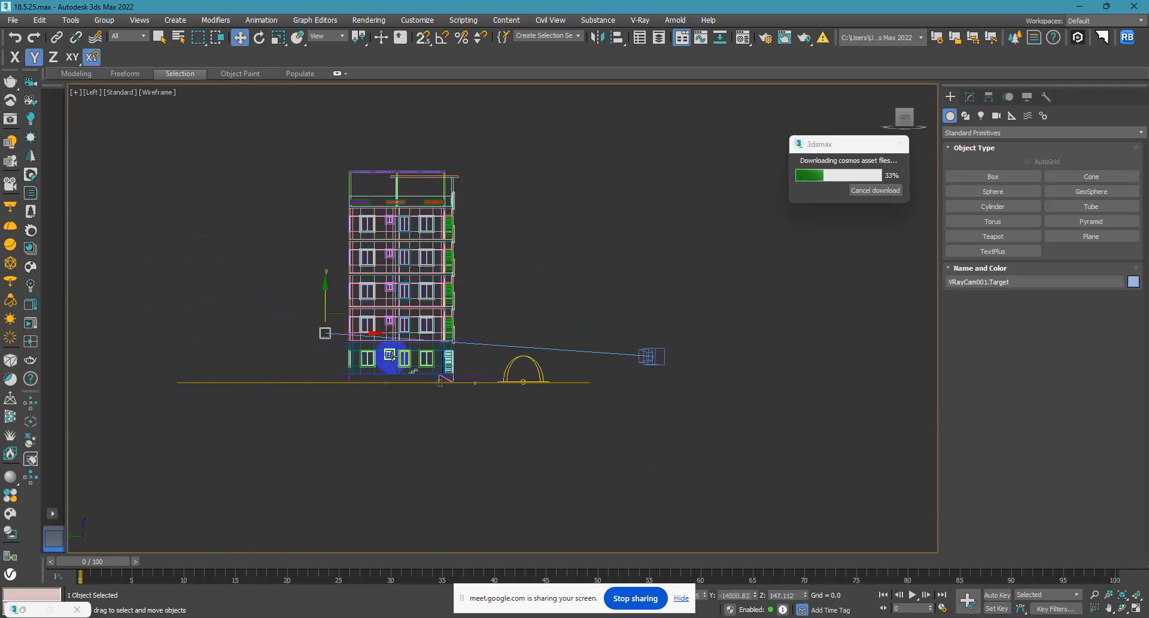
{"action": "left_click", "coordinate": [460, 442]}
{"action": "left_click_drag", "start_coordinate": [676, 317], "coordinate": [648, 397]}
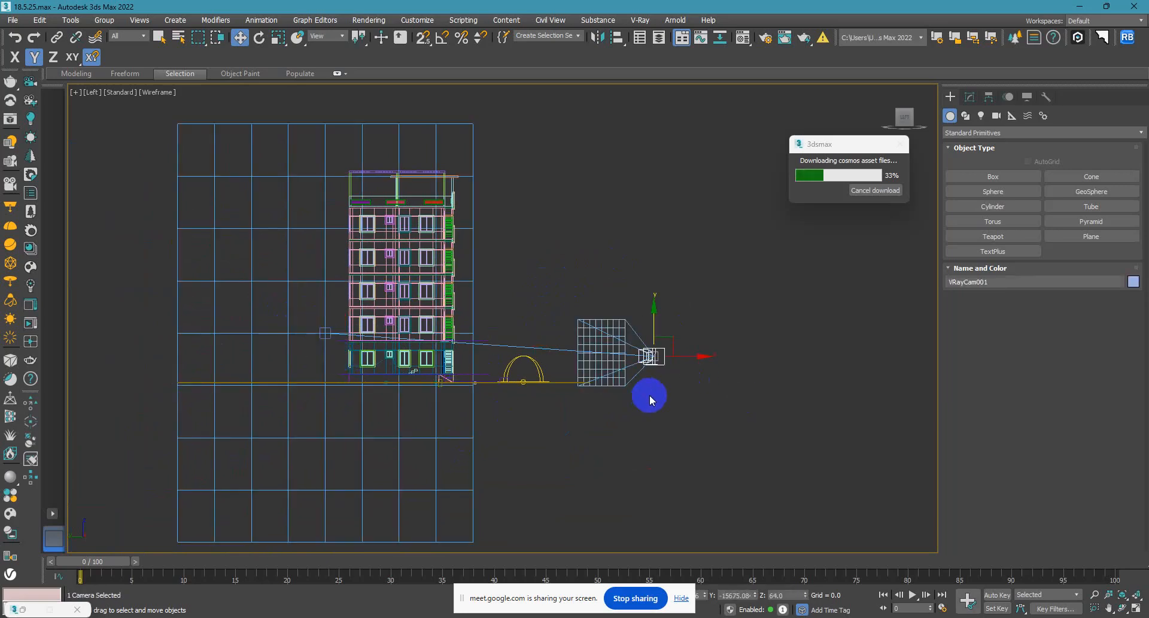
Select the target from the VRay camera and raise it along Z to about 550, framing the whole building in the camera view.
{"action": "right_click", "coordinate": [681, 419]}
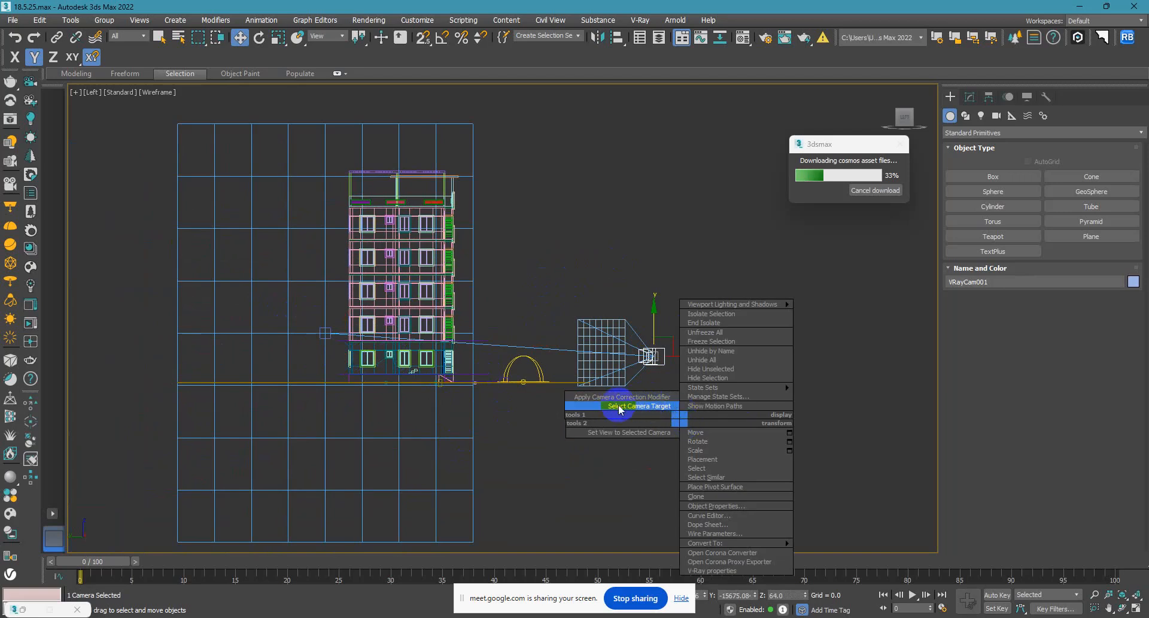
{"action": "left_click", "coordinate": [338, 309]}
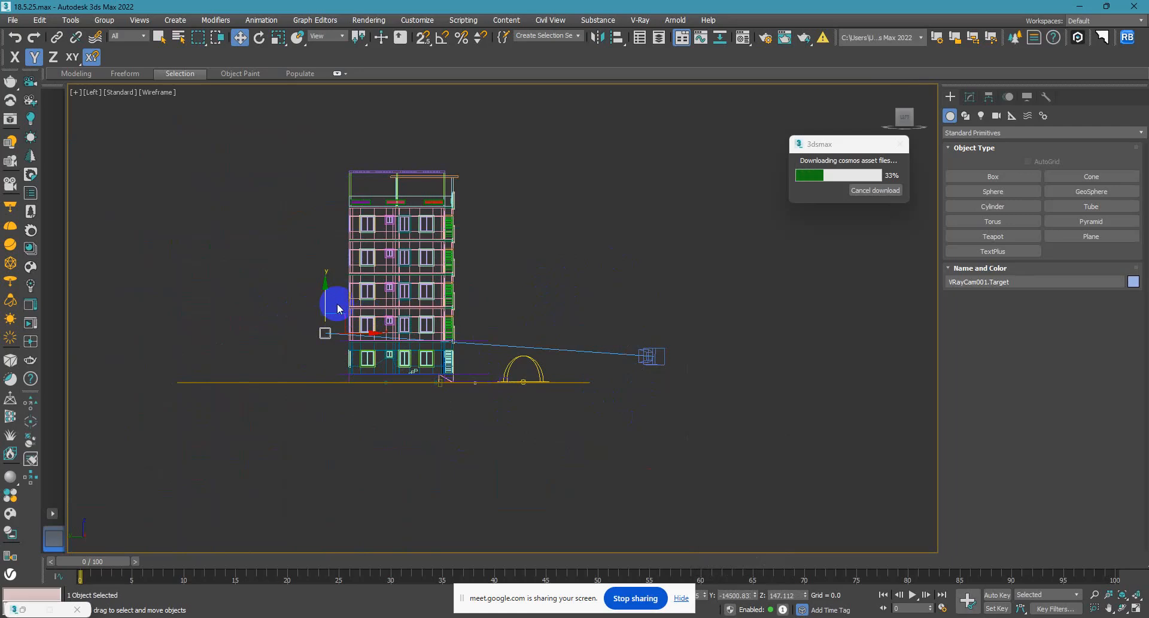
{"action": "left_click", "coordinate": [441, 301]}
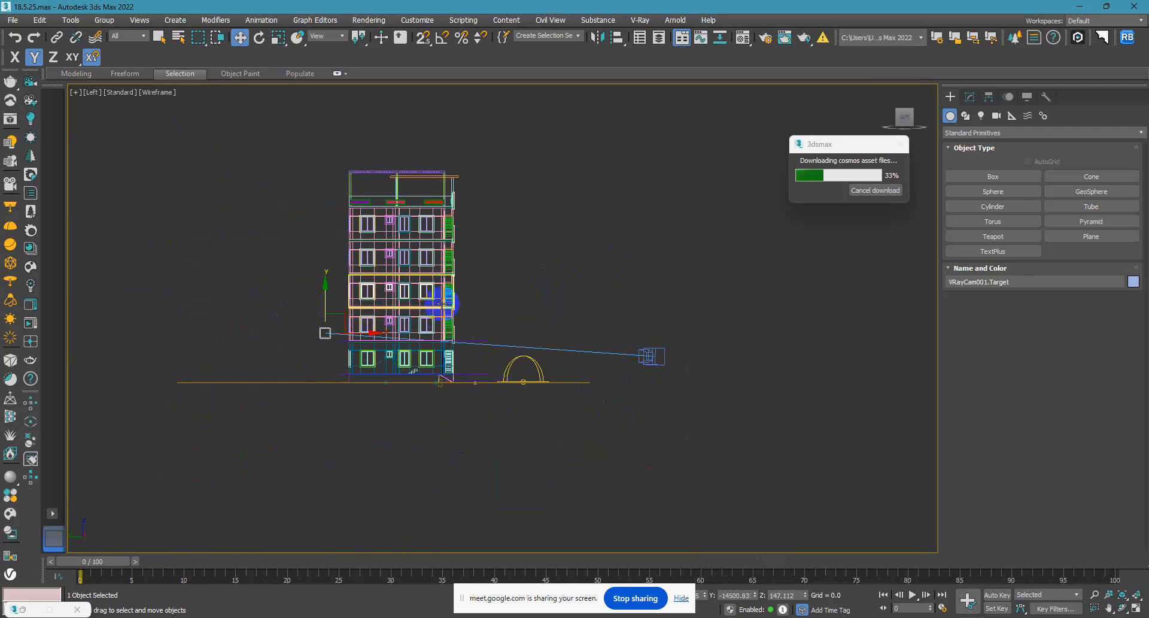
{"action": "key", "text": "c"}
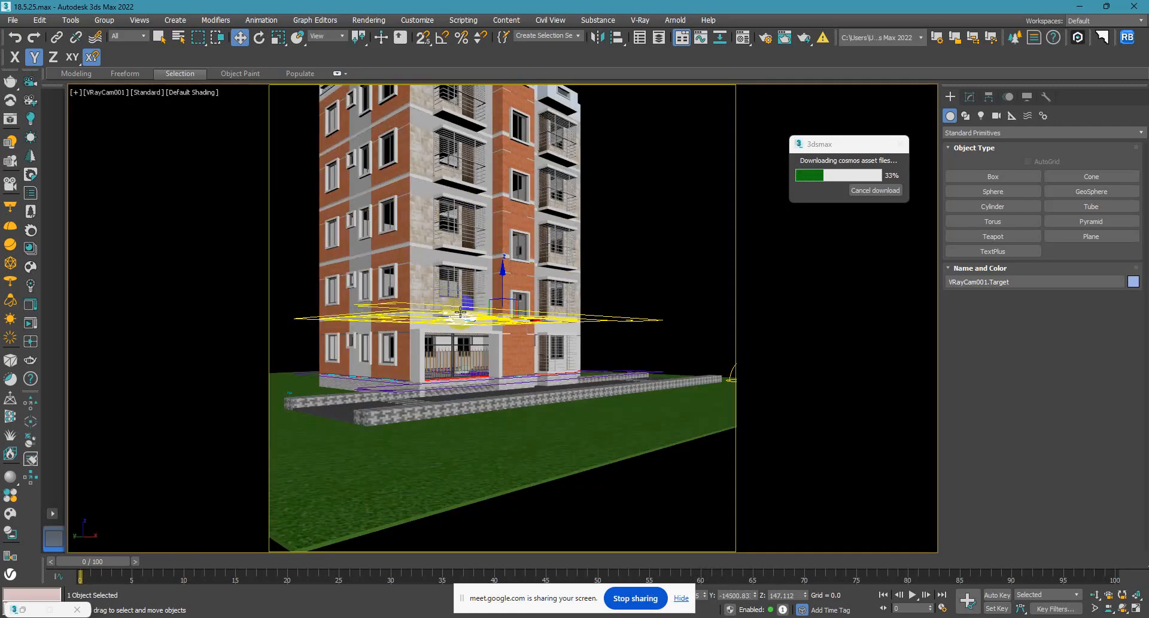
{"action": "left_click", "coordinate": [527, 517]}
{"action": "left_click", "coordinate": [504, 266]}
{"action": "left_click_drag", "start_coordinate": [503, 265], "coordinate": [479, 155]}
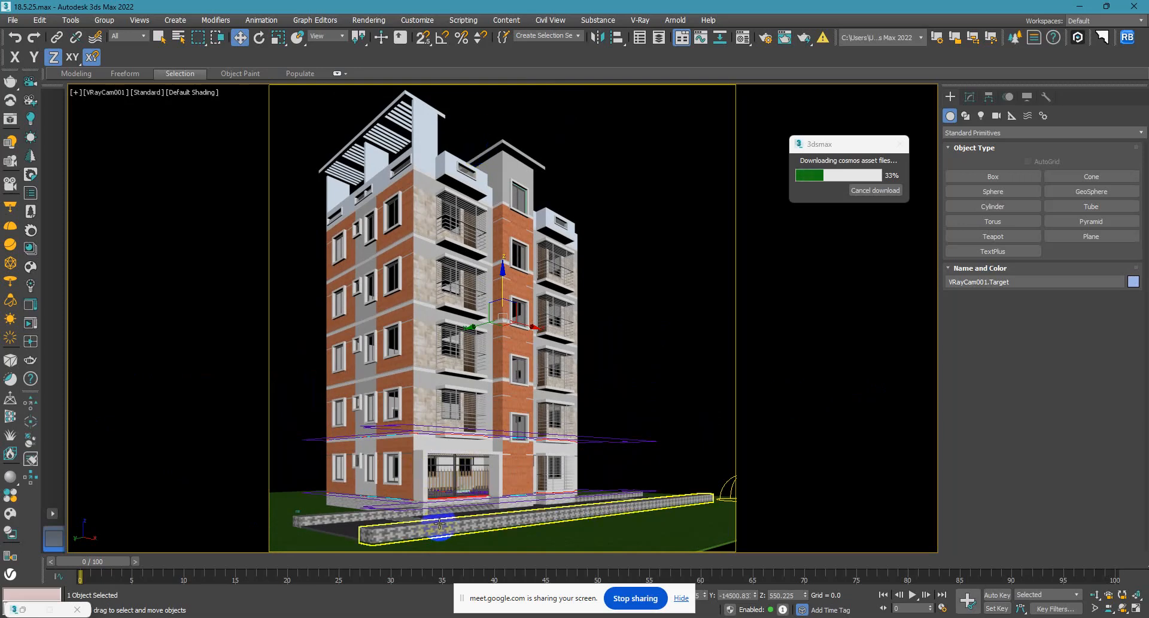
{"action": "left_click", "coordinate": [658, 334]}
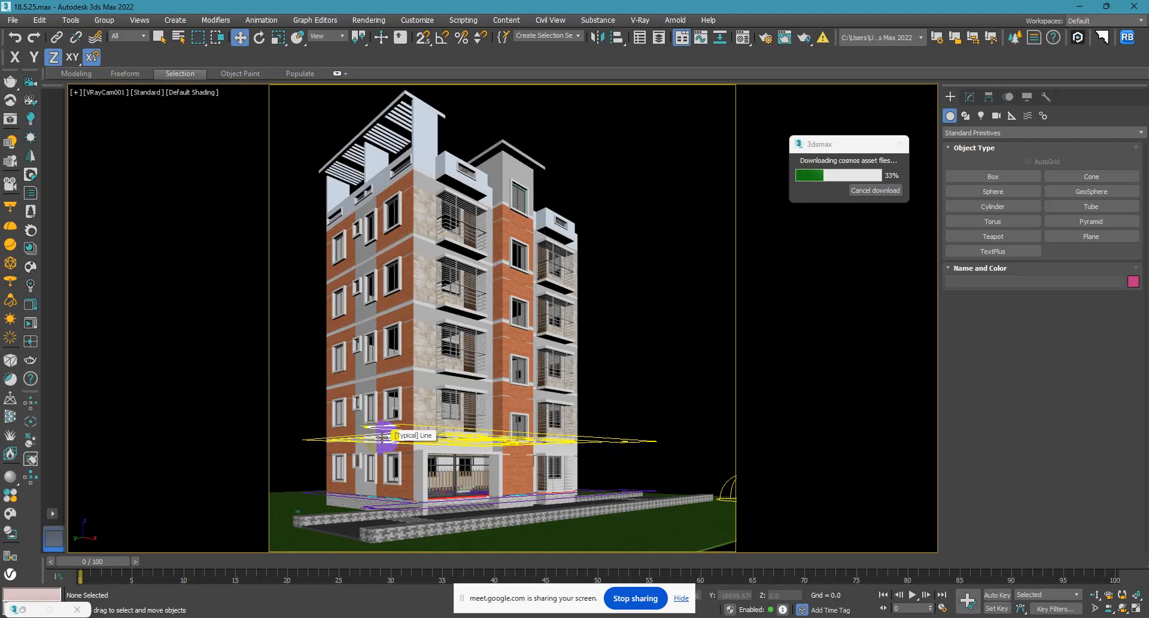
{"action": "left_click", "coordinate": [516, 193]}
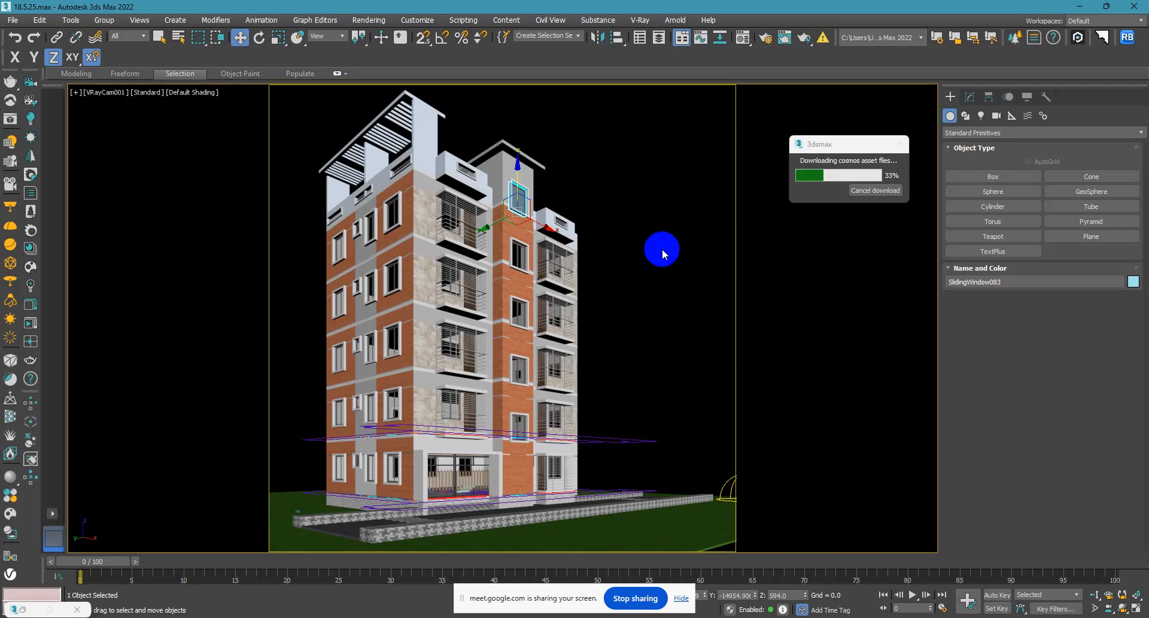
{"action": "key", "text": "r"}
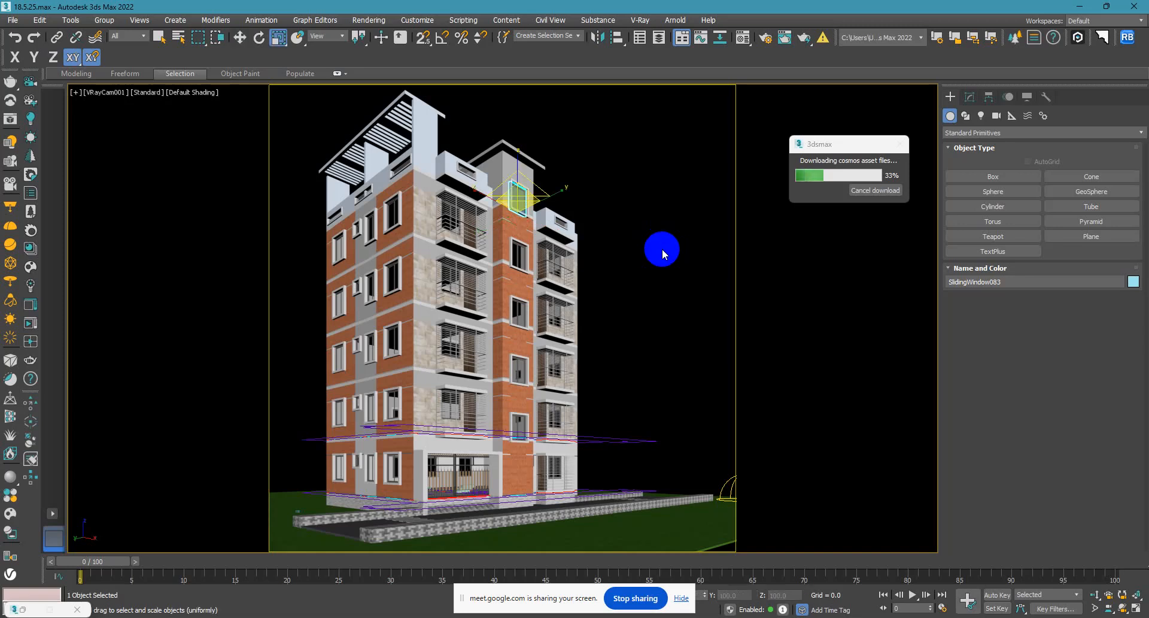
{"action": "left_click", "coordinate": [240, 38]}
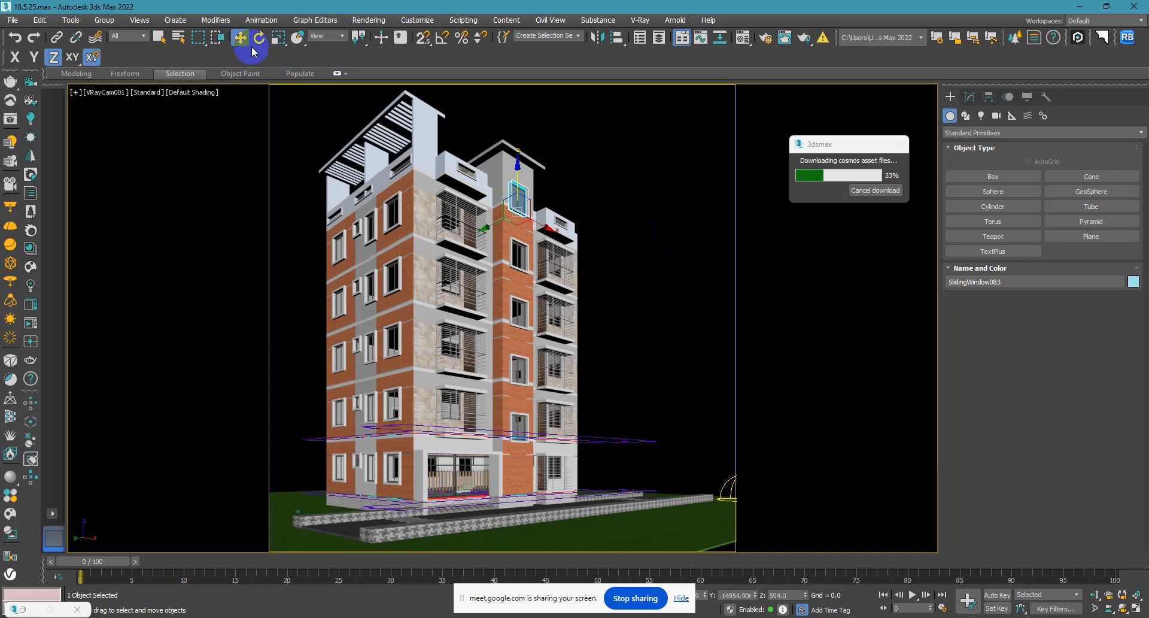
{"action": "left_click", "coordinate": [594, 197]}
{"action": "key", "text": "p"}
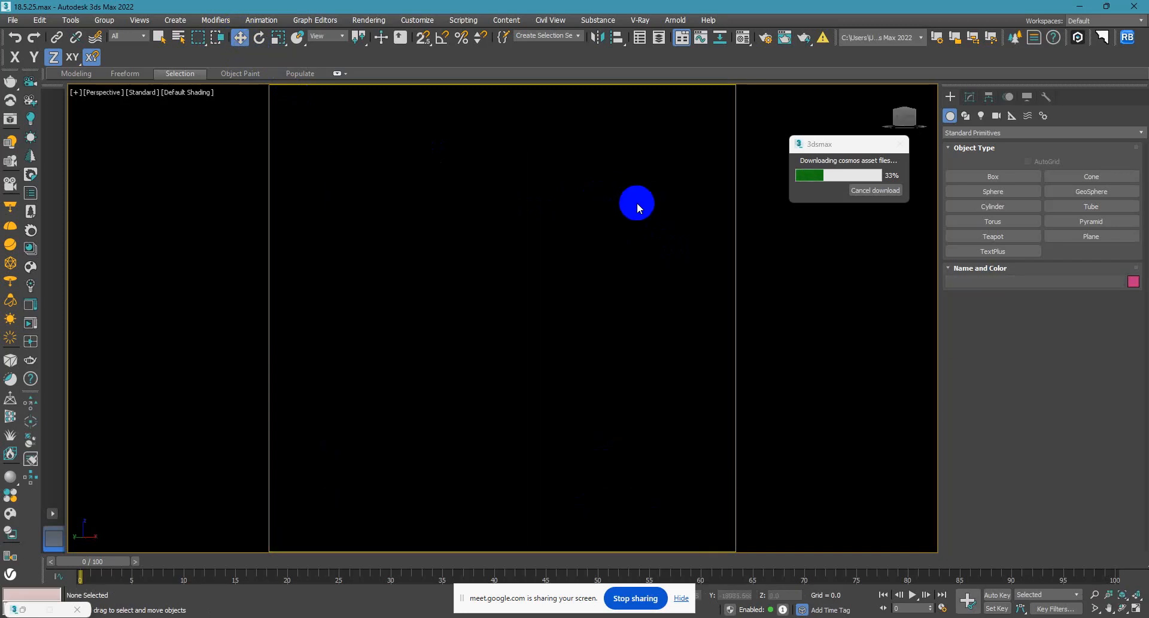
{"action": "key", "text": "l"}
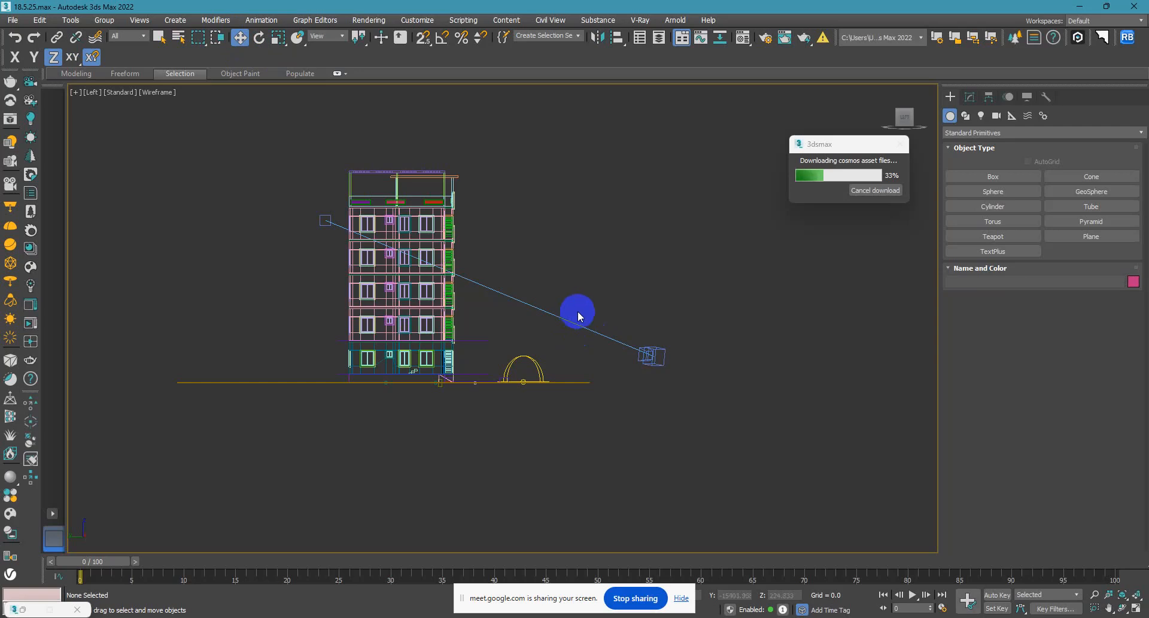
Frame the apartment building's front corner in a perspective view and create a physical camera from that view.
{"action": "key", "text": "r"}
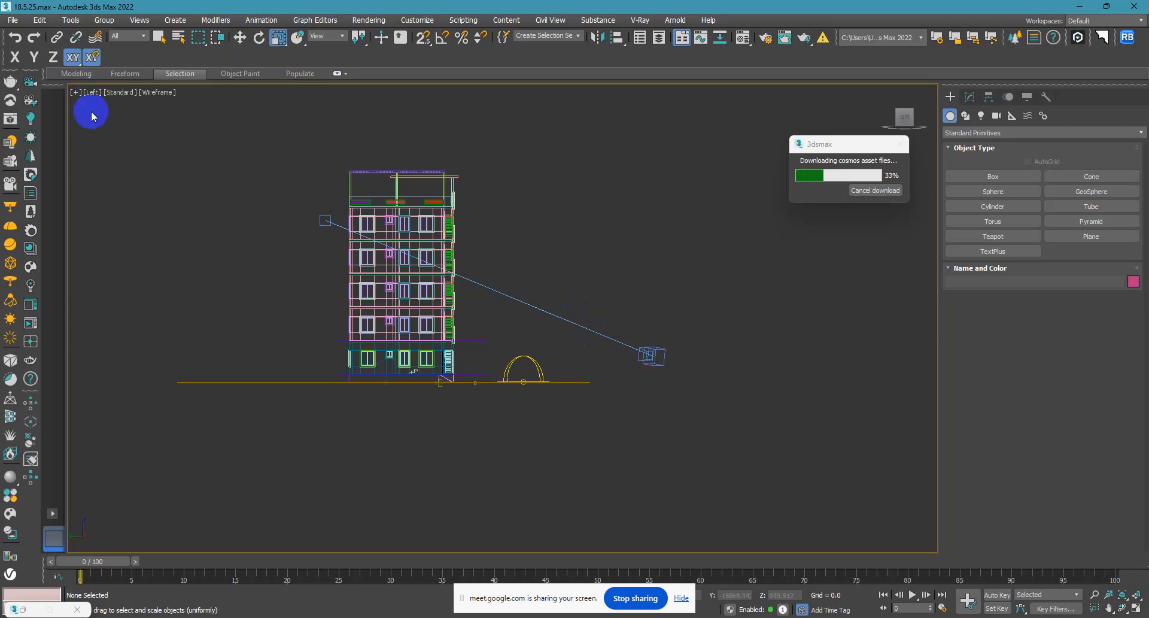
{"action": "key", "text": "p"}
{"action": "key", "text": "t"}
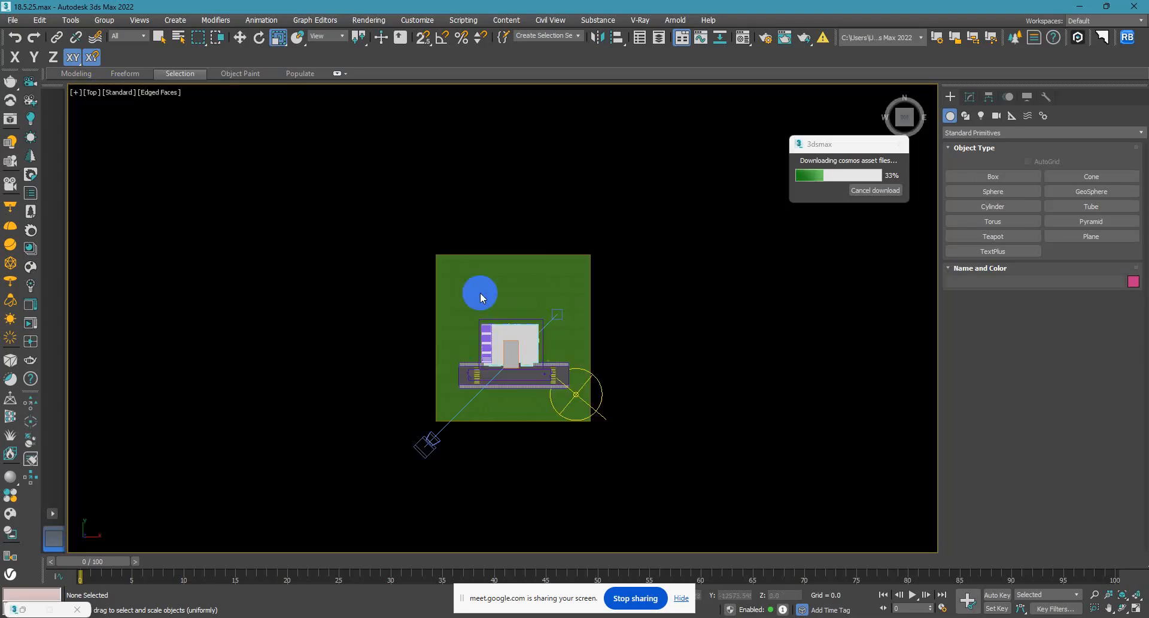
{"action": "middle_click_drag", "start_coordinate": [452, 457], "coordinate": [548, 371], "text": "alt"}
{"action": "middle_click_drag", "start_coordinate": [431, 423], "coordinate": [385, 440], "text": "alt"}
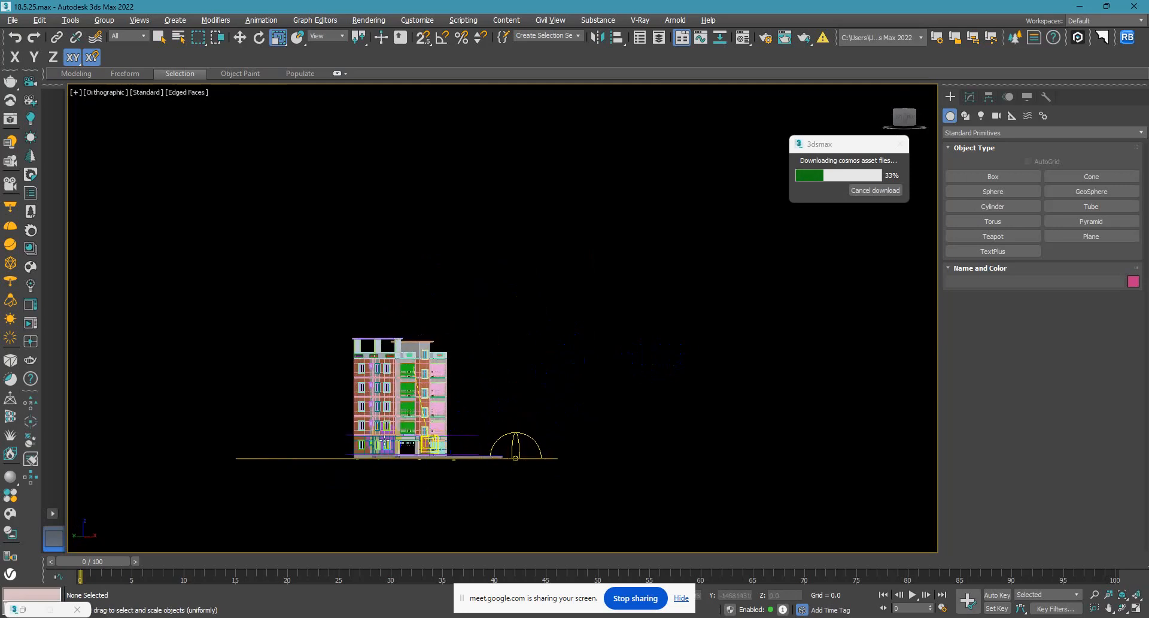
{"action": "key", "text": "p"}
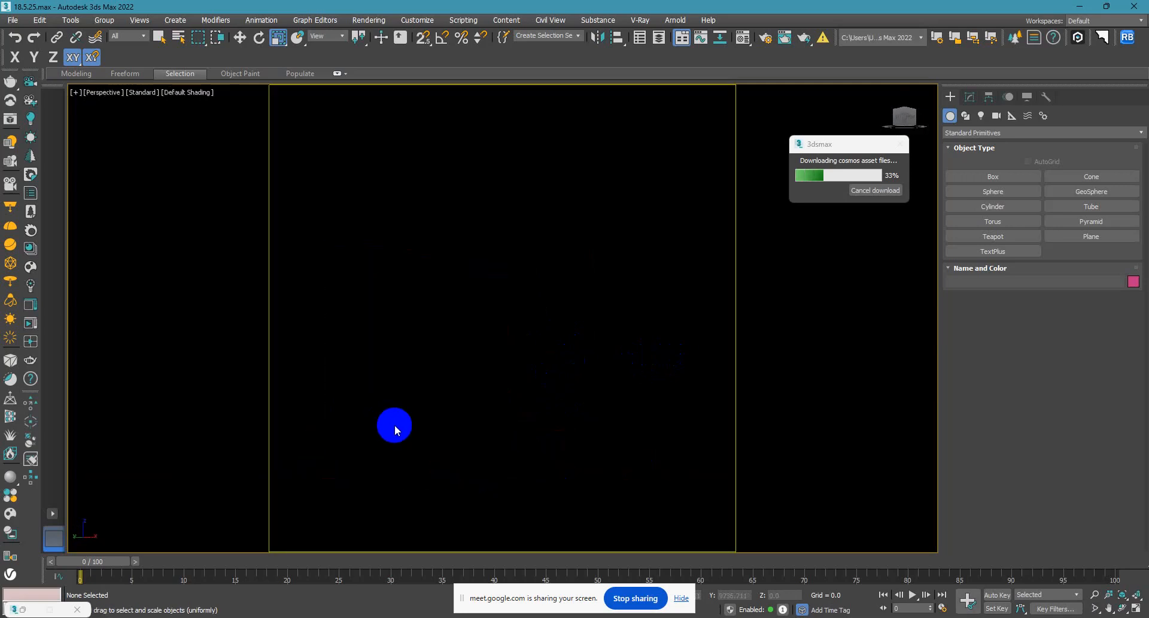
{"action": "key", "text": "z"}
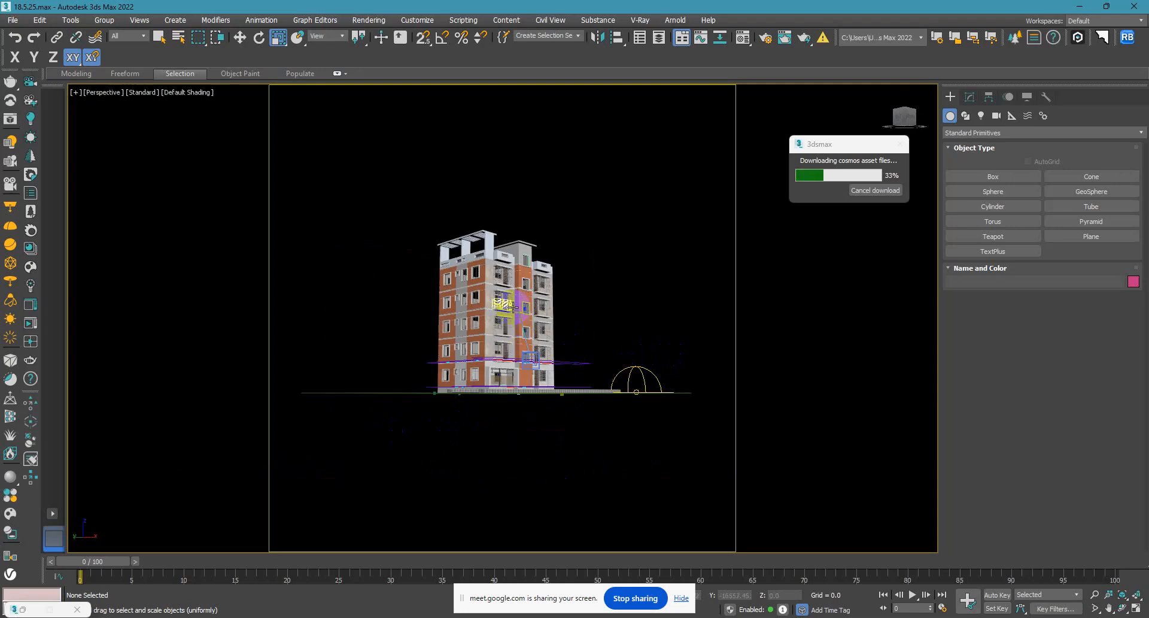
{"action": "scroll", "coordinate": [513, 304], "scroll_direction": "up", "scroll_amount": 3}
{"action": "scroll", "coordinate": [513, 304], "scroll_direction": "up", "scroll_amount": 2}
{"action": "scroll", "coordinate": [513, 304], "scroll_direction": "down", "scroll_amount": 1}
{"action": "middle_click_drag", "start_coordinate": [512, 305], "coordinate": [506, 338], "text": "alt"}
{"action": "key", "text": "ctrl+c"}
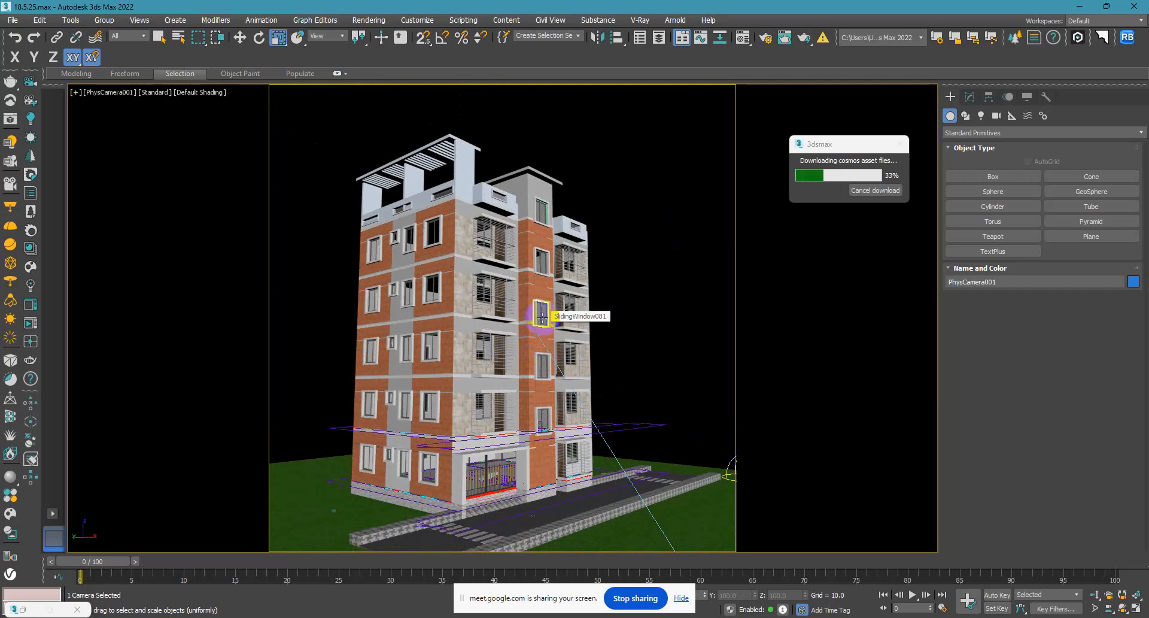
Delete the new physical camera beside the VRay camera in the top view.
{"action": "key", "text": "t"}
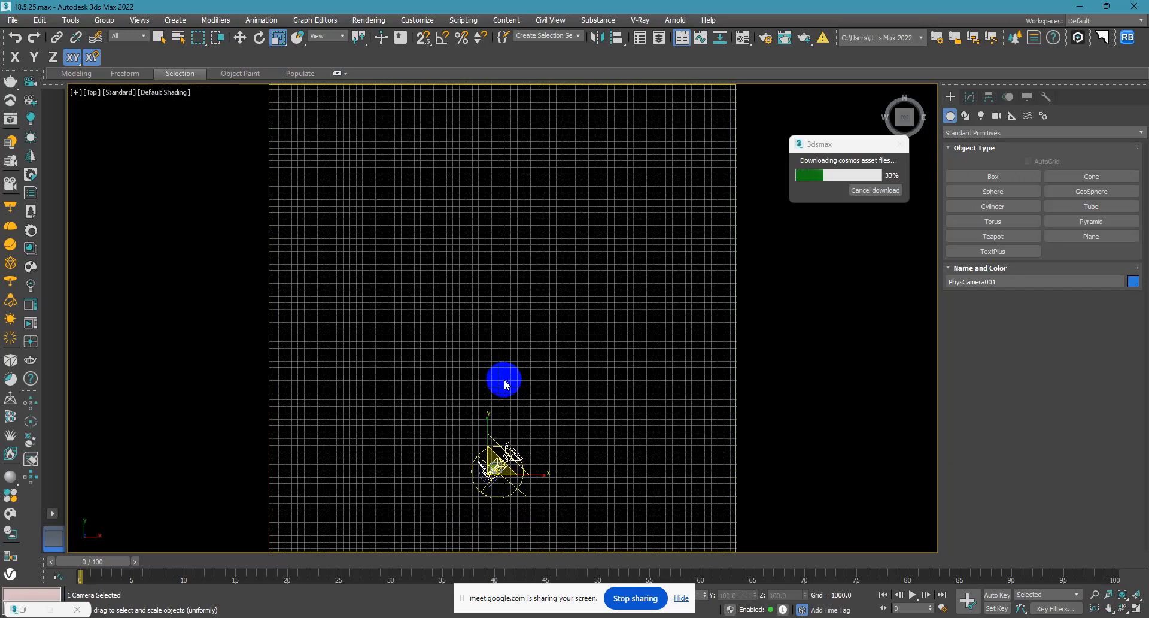
{"action": "scroll", "coordinate": [505, 384], "scroll_direction": "up", "scroll_amount": 10}
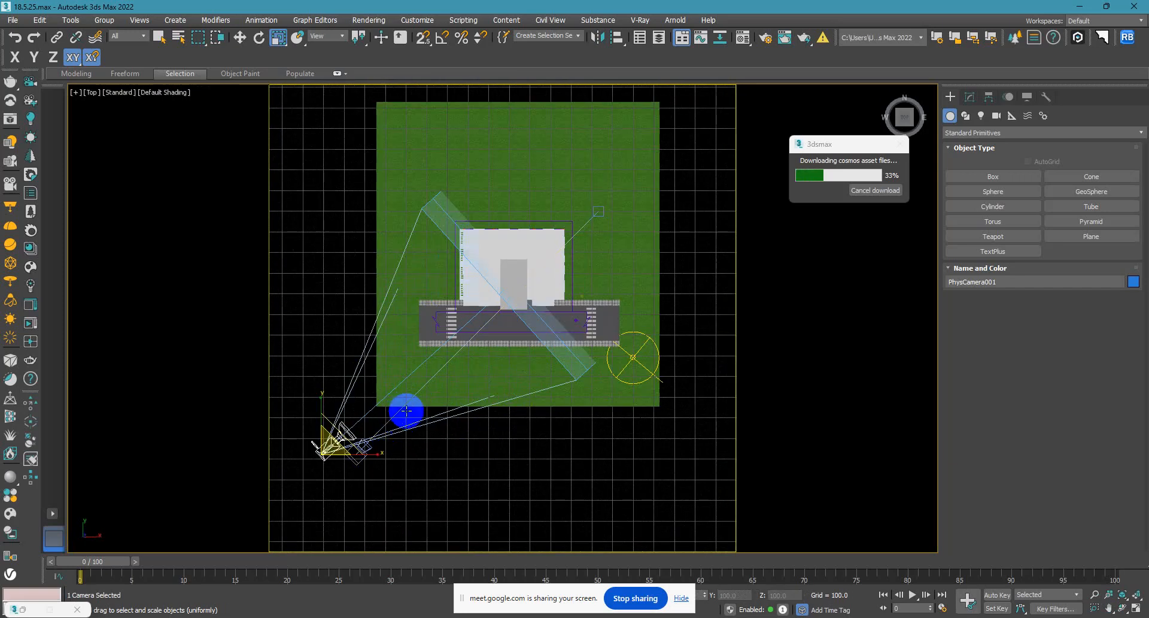
{"action": "left_click", "coordinate": [411, 474]}
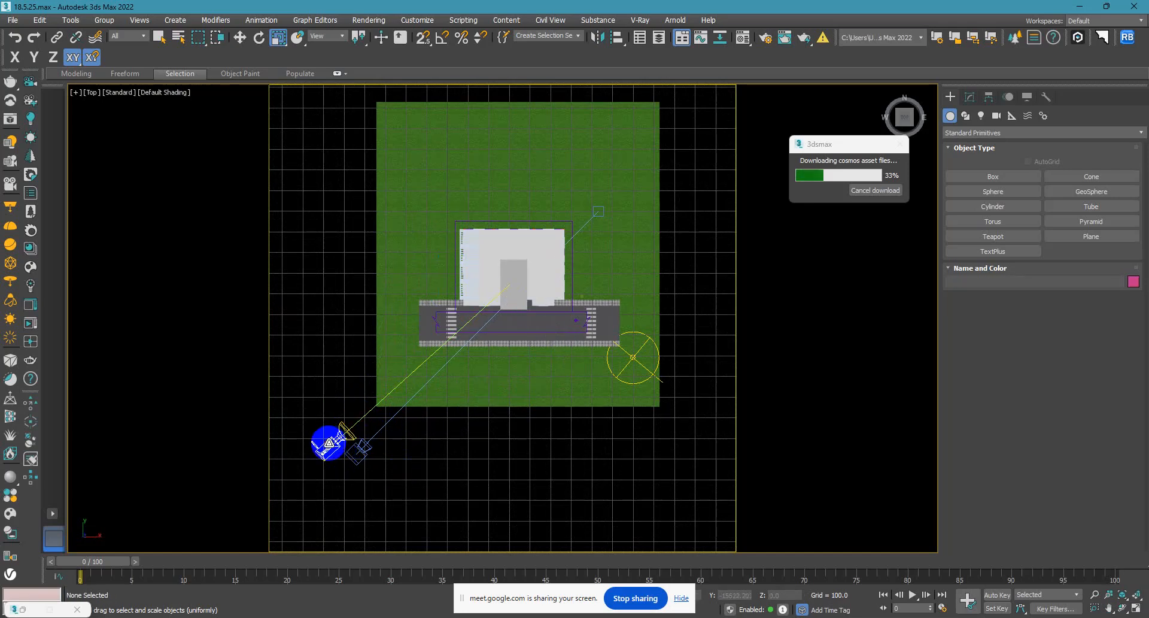
{"action": "left_click", "coordinate": [329, 443]}
{"action": "left_click", "coordinate": [341, 441]}
Select the VRay camera in the top view, look through it, and clear the selection.
{"action": "left_click_drag", "start_coordinate": [378, 478], "coordinate": [344, 457]}
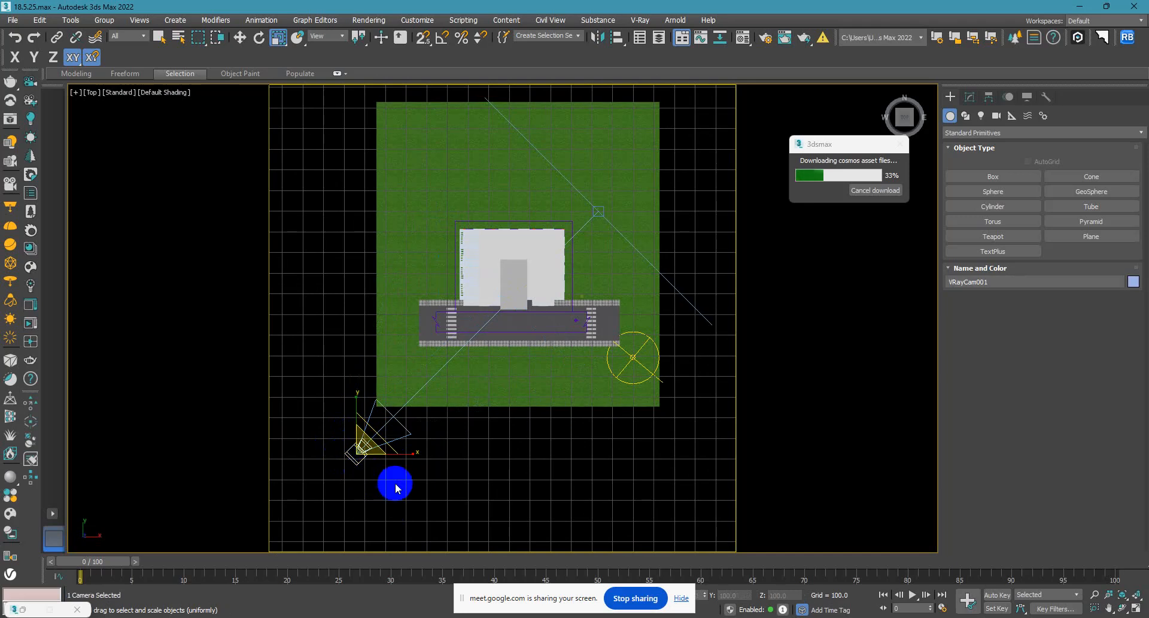
{"action": "key", "text": "c"}
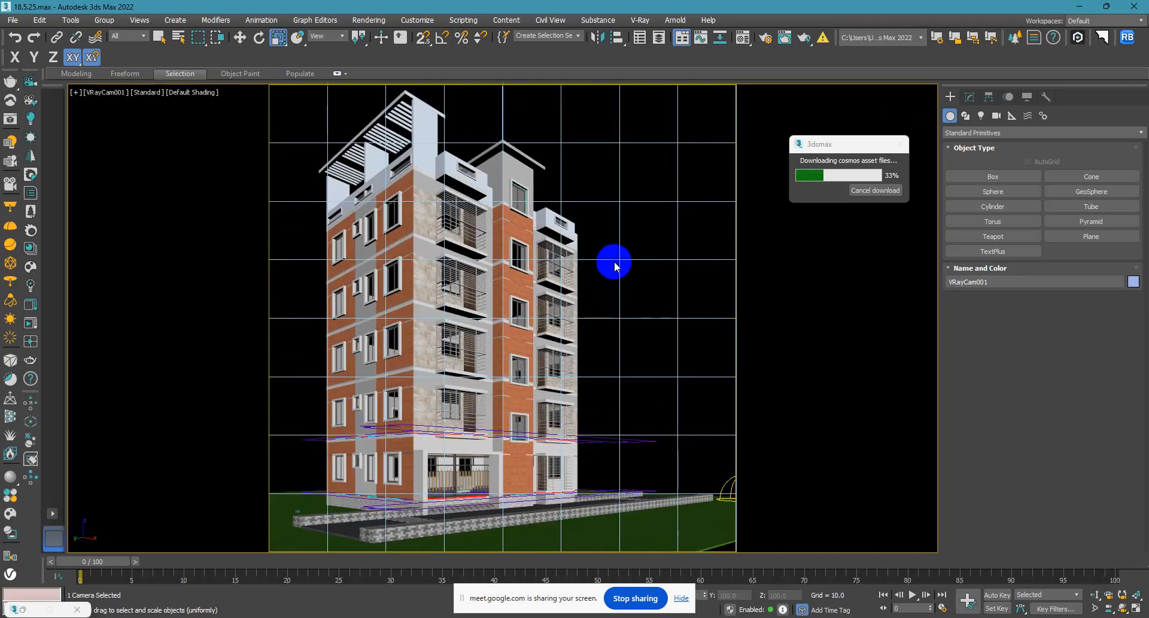
{"action": "left_click", "coordinate": [606, 233]}
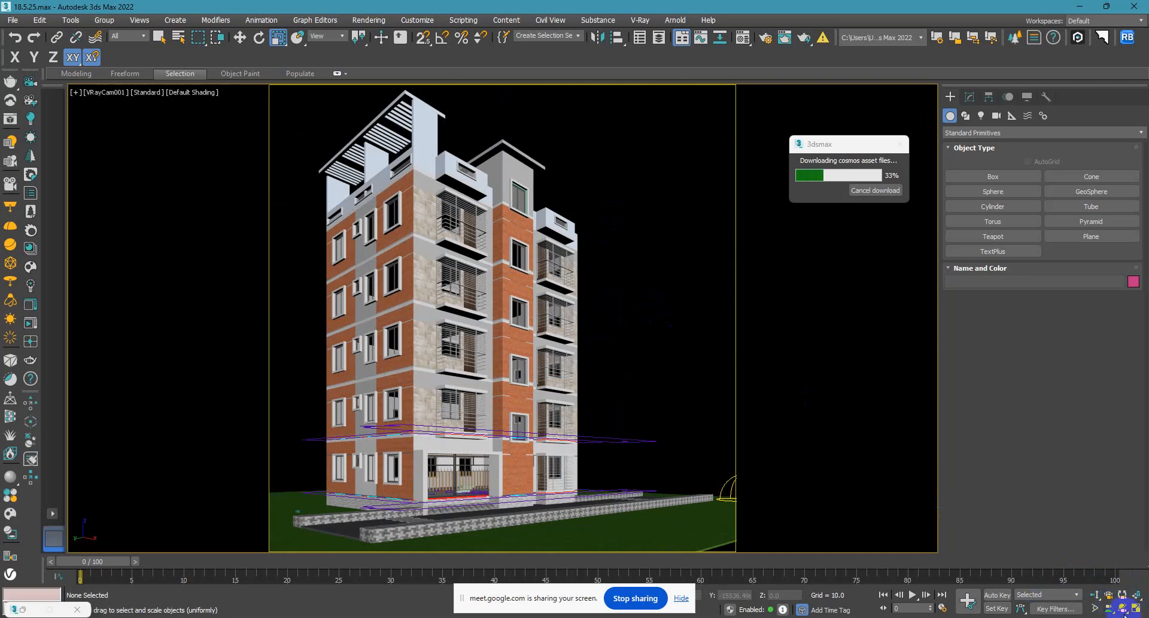
Try the camera navigation tools, including Roll Camera, on the VRay camera view.
{"action": "left_click", "coordinate": [1122, 595]}
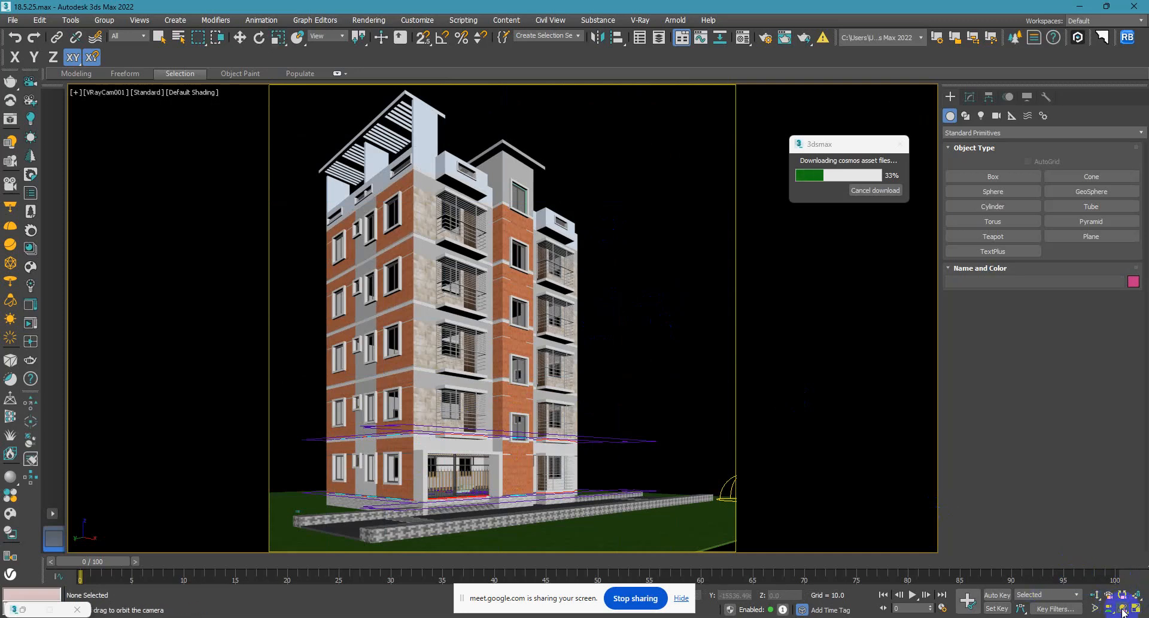
{"action": "left_click", "coordinate": [1094, 594]}
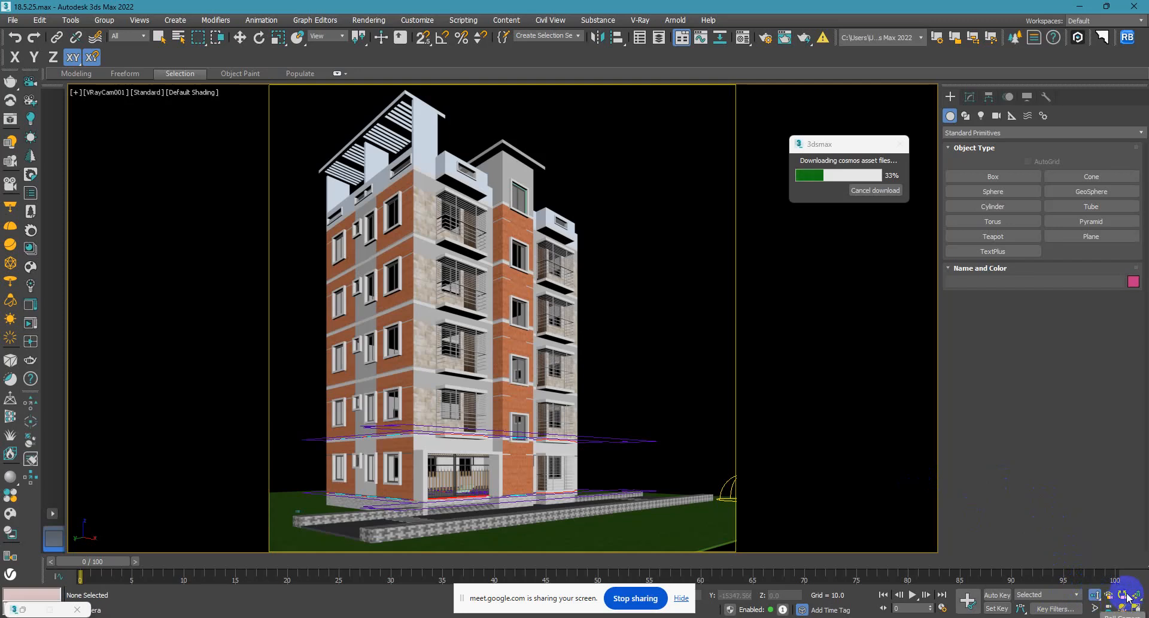
{"action": "left_click", "coordinate": [1127, 597]}
{"action": "left_click_drag", "start_coordinate": [682, 441], "coordinate": [711, 435]}
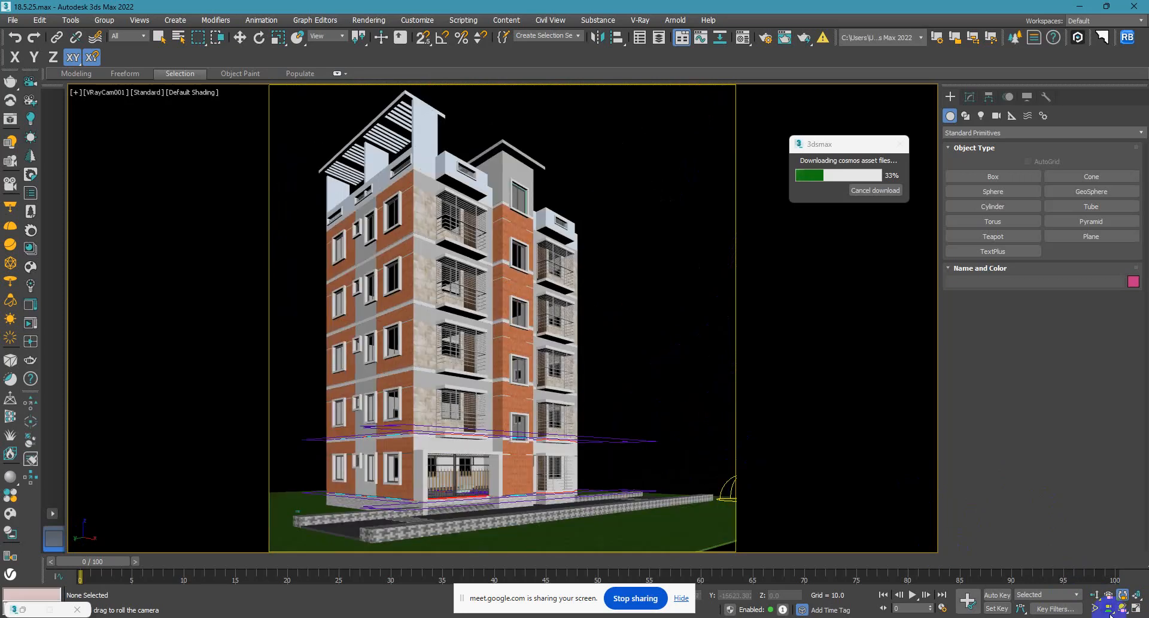
Adjust the VRay camera's perspective slightly and dolly it a little closer to the building.
{"action": "left_click", "coordinate": [1109, 596]}
{"action": "left_click_drag", "start_coordinate": [589, 425], "coordinate": [1096, 600]}
{"action": "left_click", "coordinate": [1094, 595]}
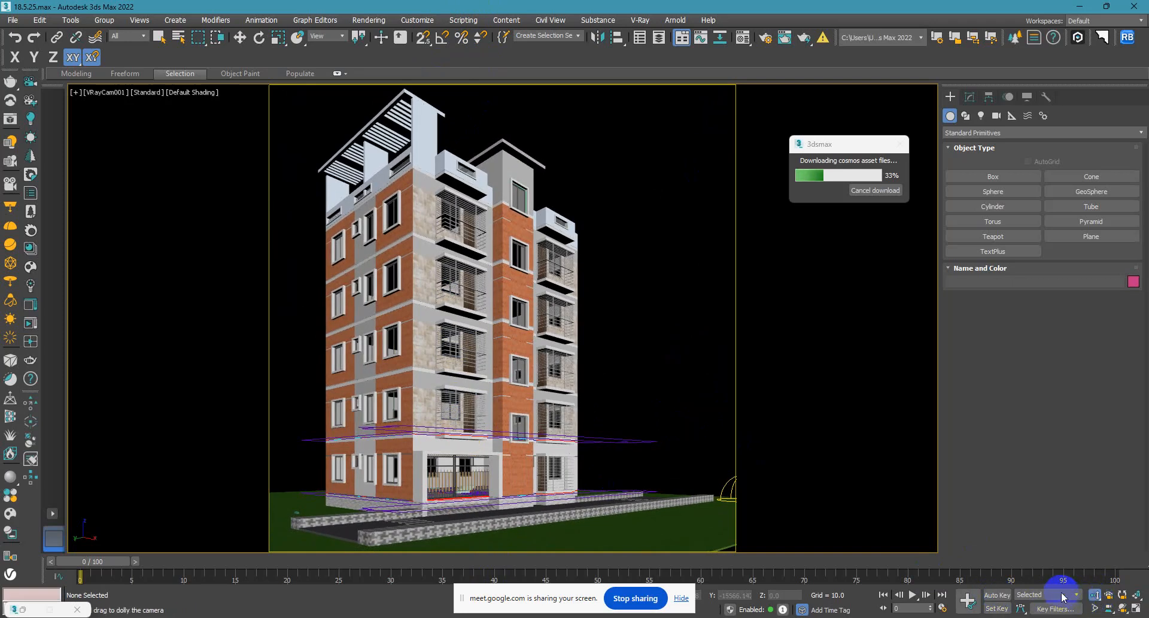
{"action": "left_click_drag", "start_coordinate": [654, 463], "coordinate": [614, 403]}
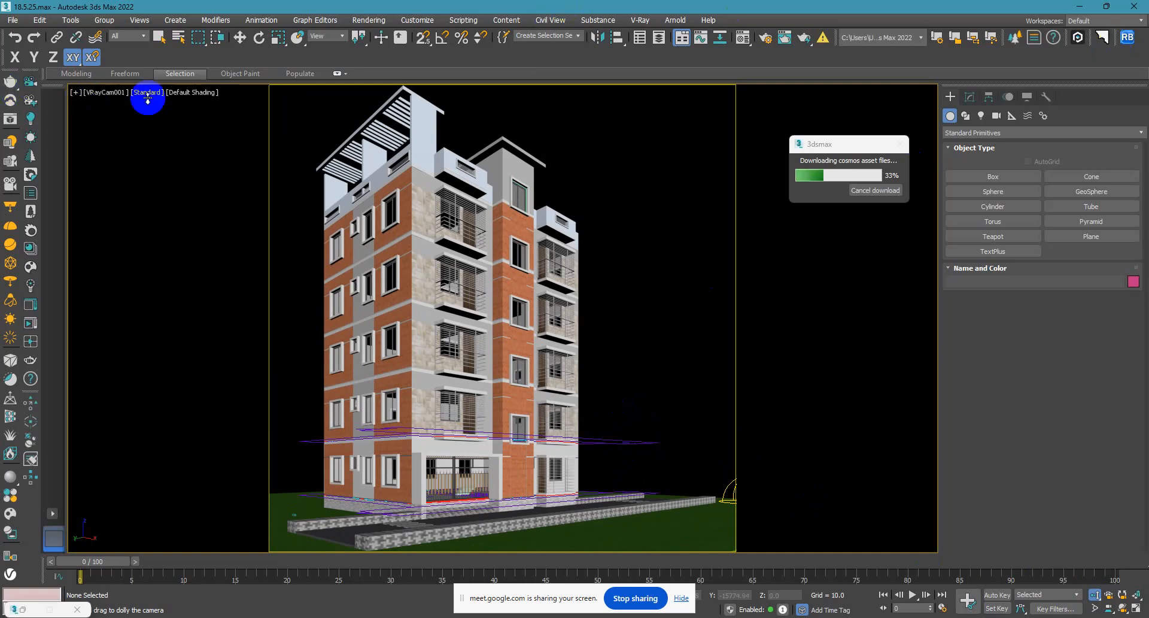
Select the VRay camera from its own view, and switch the selection to its target.
{"action": "left_click", "coordinate": [103, 94]}
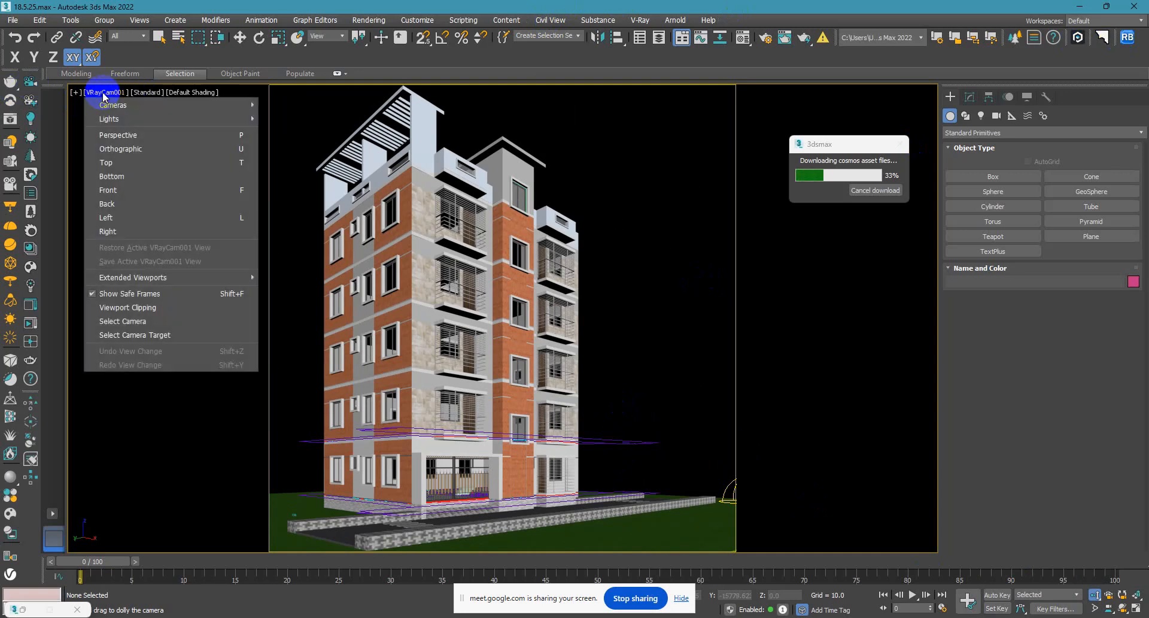
{"action": "left_click", "coordinate": [120, 322]}
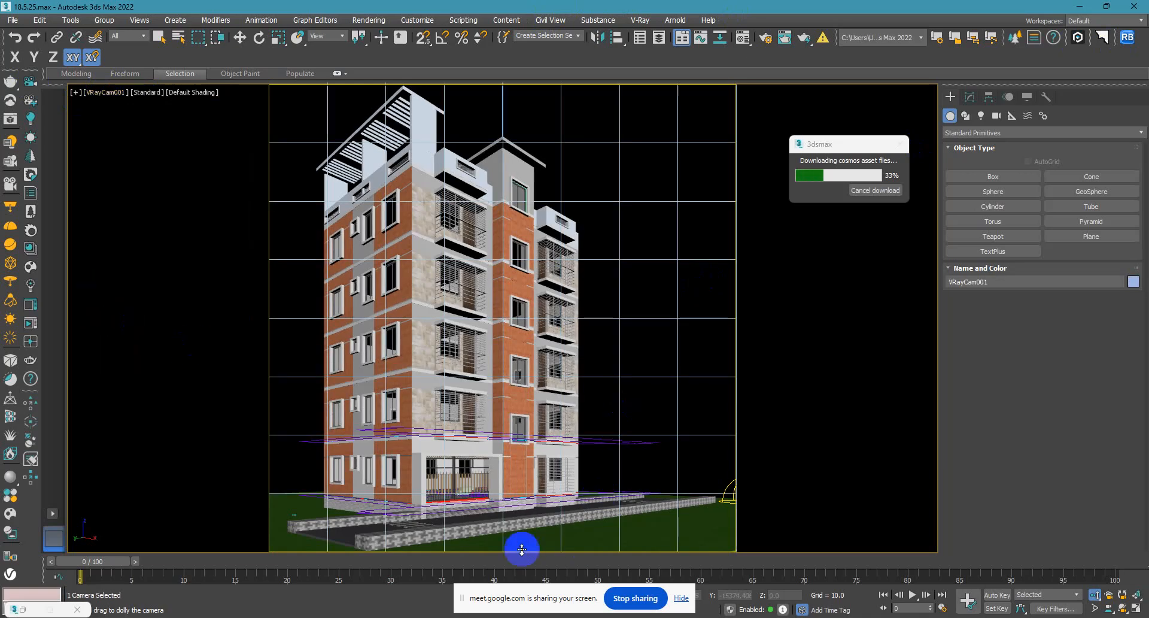
{"action": "left_click", "coordinate": [102, 93]}
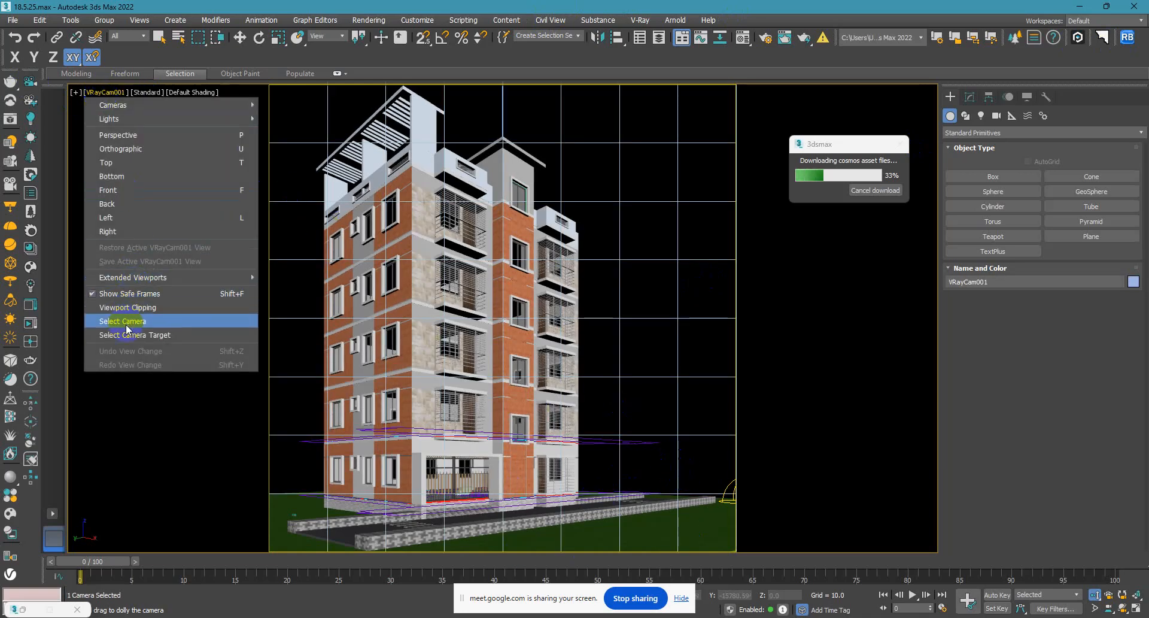
{"action": "left_click", "coordinate": [153, 335]}
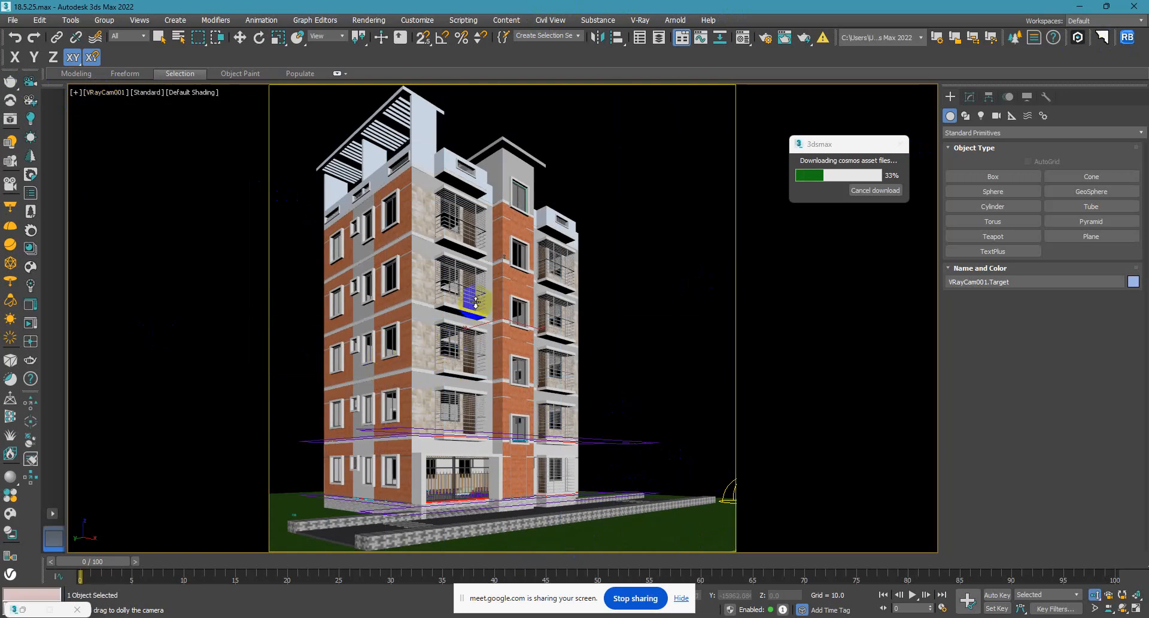
Try lowering the VRay camera's target along Z to about 431, and undo the move.
{"action": "left_click", "coordinate": [239, 37]}
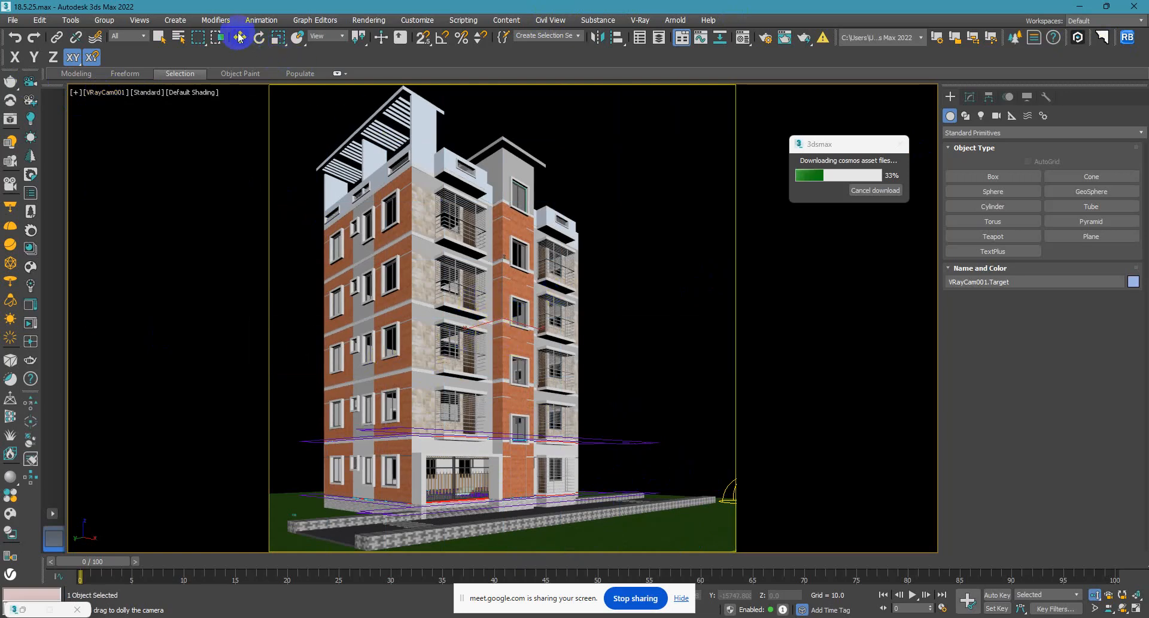
{"action": "left_click_drag", "start_coordinate": [503, 280], "coordinate": [513, 320]}
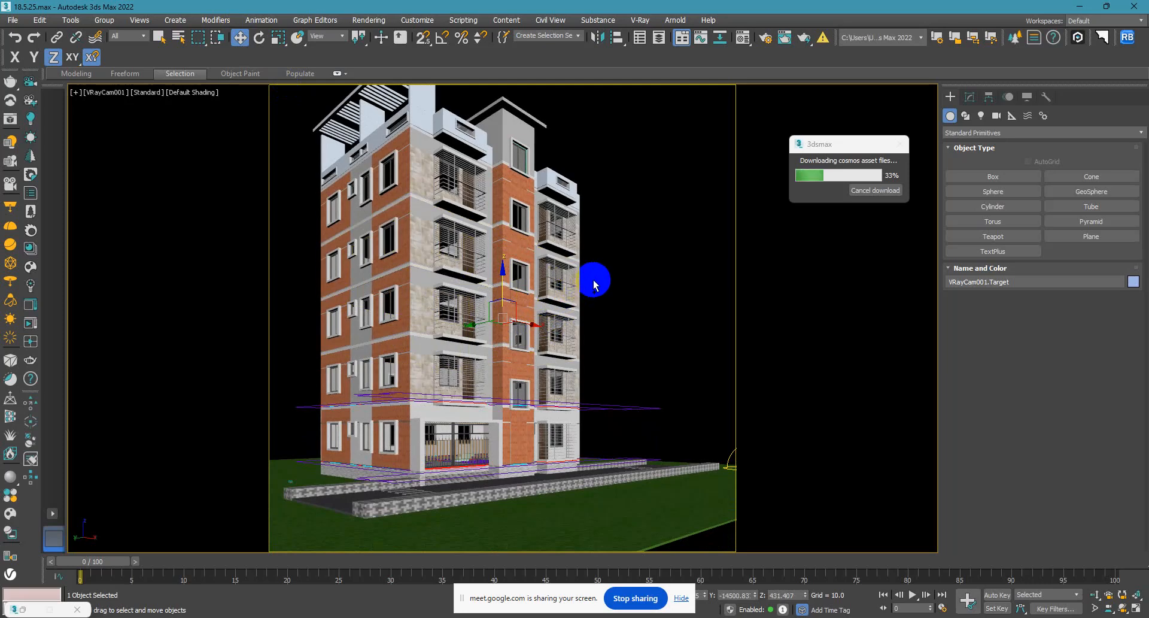
{"action": "key", "text": "ctrl+z"}
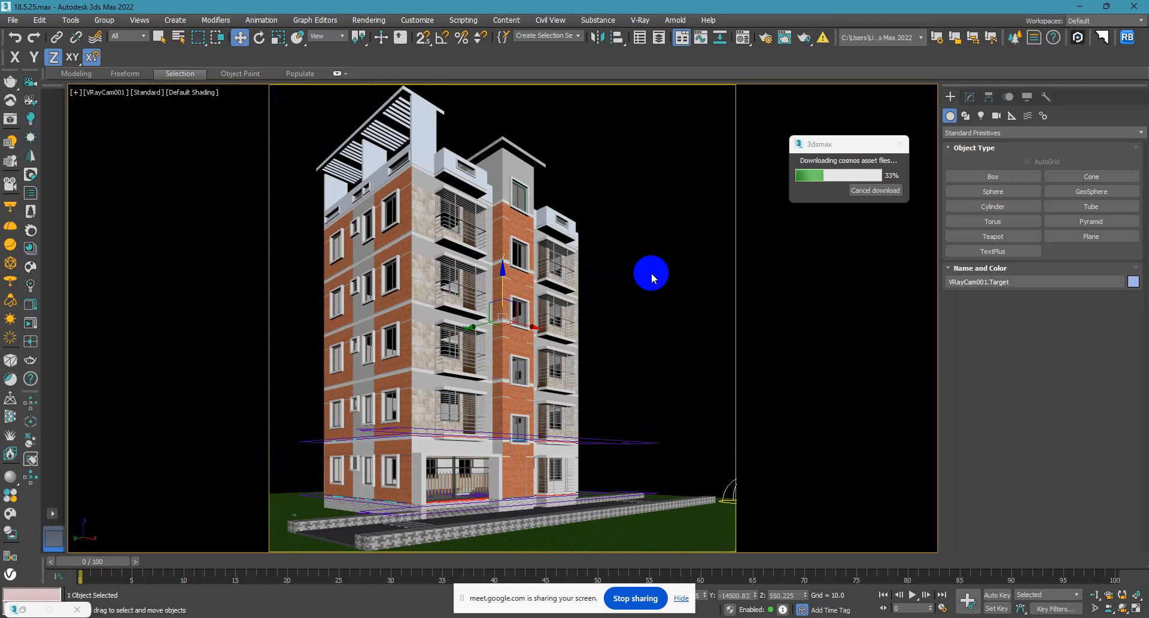
Orbit the VRay camera around the building, undo the large swing, and orbit it only slightly from the framed corner view.
{"action": "left_click", "coordinate": [1124, 610]}
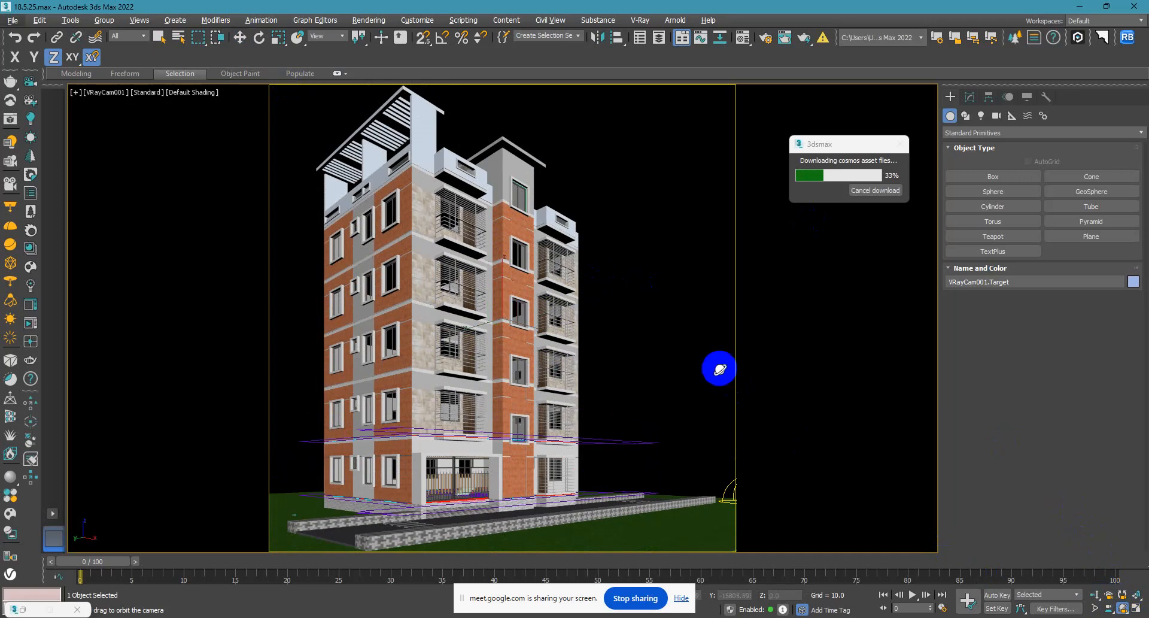
{"action": "left_click_drag", "start_coordinate": [720, 369], "coordinate": [756, 363]}
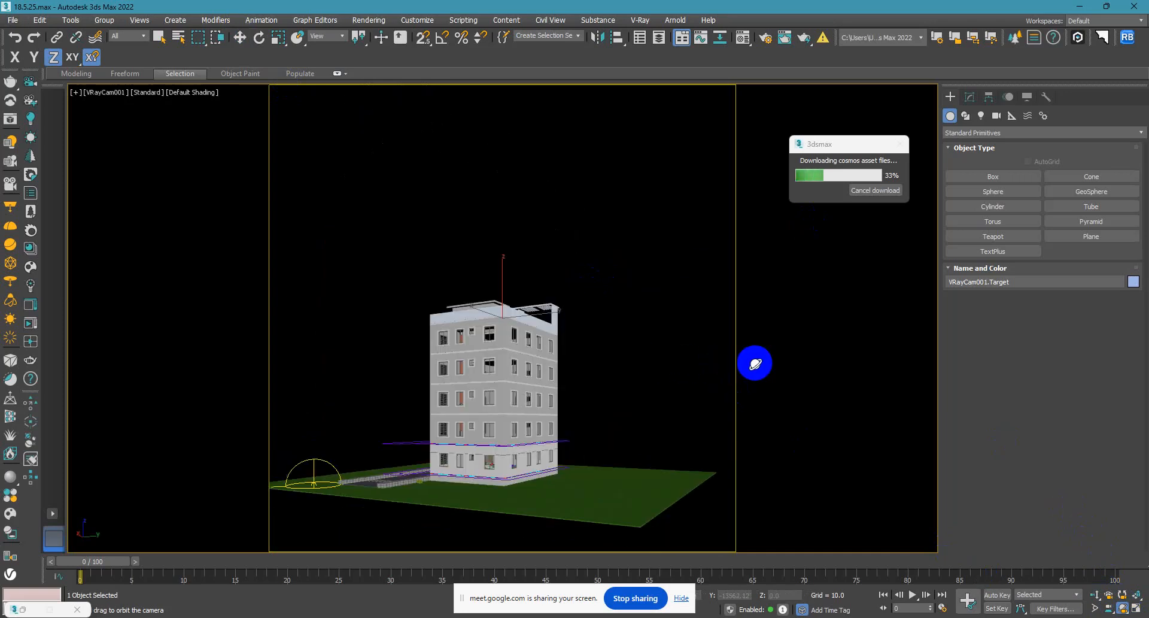
{"action": "key", "text": "ctrl+z"}
{"action": "left_click_drag", "start_coordinate": [472, 357], "coordinate": [506, 359]}
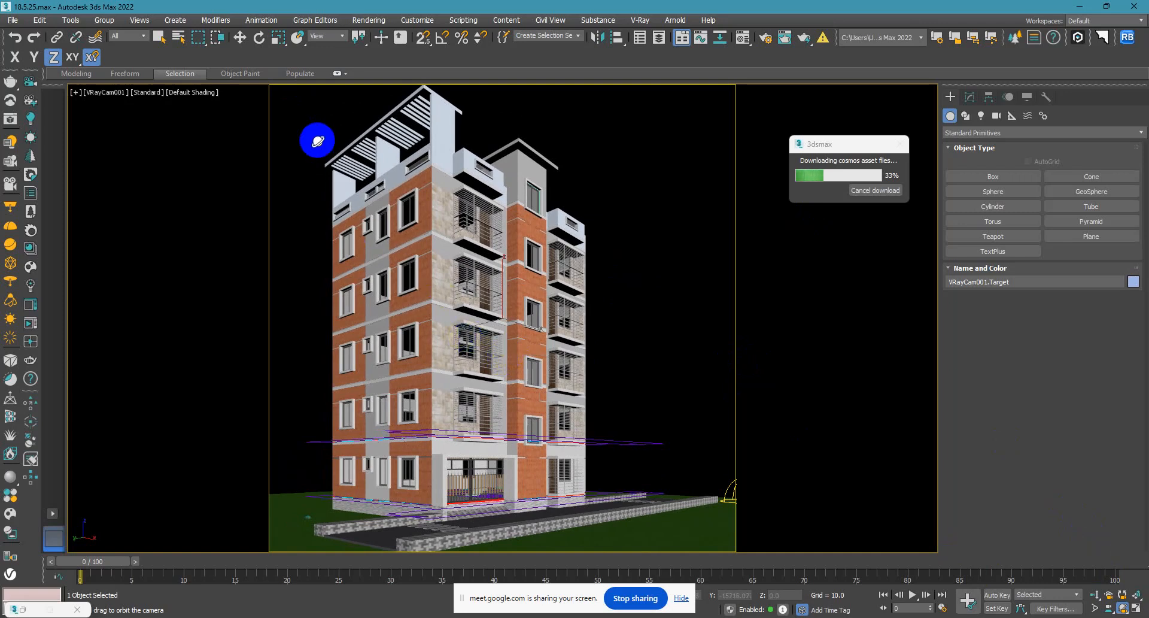
Pan the VRay camera upward until its target is at about Z 575, leaving more space above the roof.
{"action": "left_click", "coordinate": [239, 37]}
{"action": "left_click", "coordinate": [494, 312]}
{"action": "left_click", "coordinate": [618, 308]}
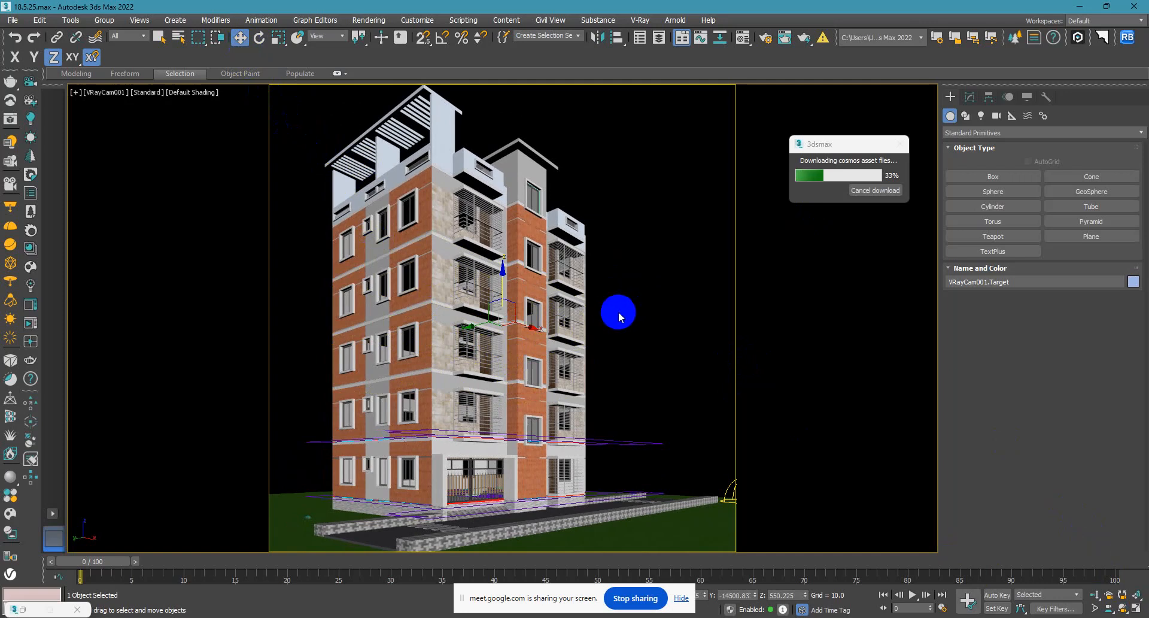
{"action": "middle_click_drag", "start_coordinate": [621, 308], "coordinate": [621, 307]}
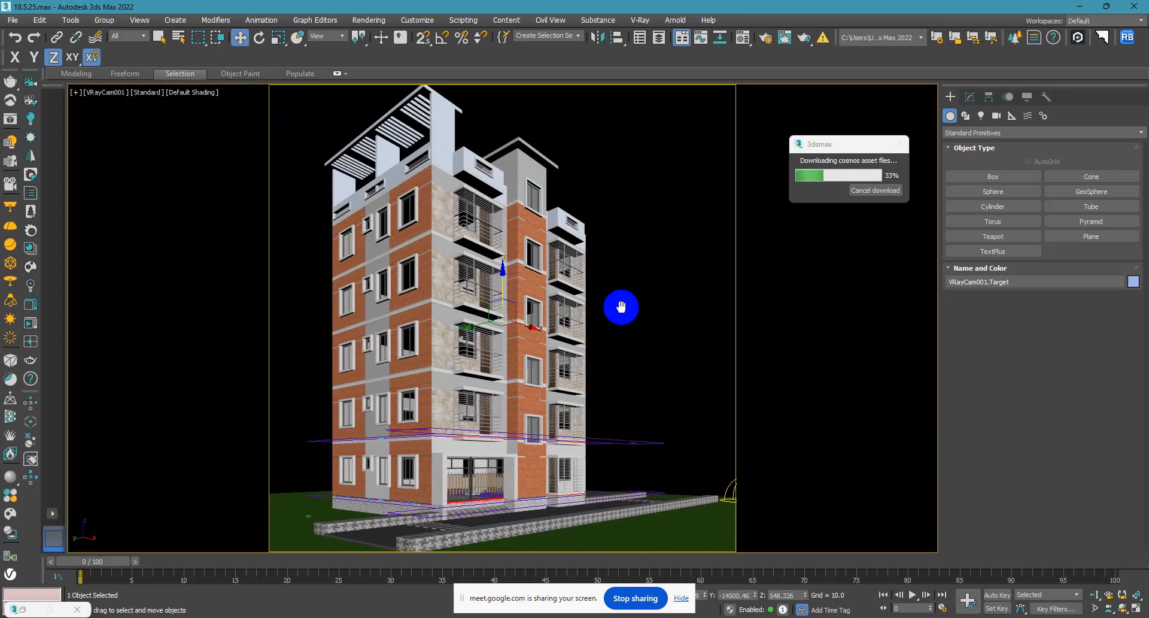
{"action": "middle_click_drag", "start_coordinate": [622, 307], "coordinate": [612, 390]}
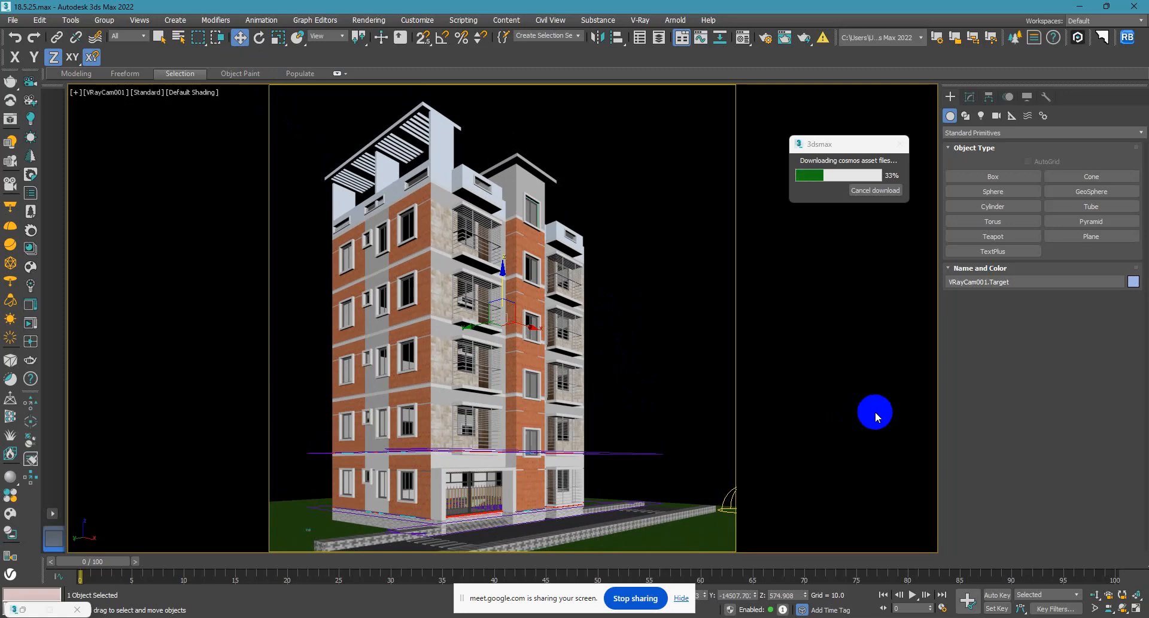
Select the paved kerb on the near side of the road and frame it in the left view.
{"action": "left_click", "coordinate": [579, 534]}
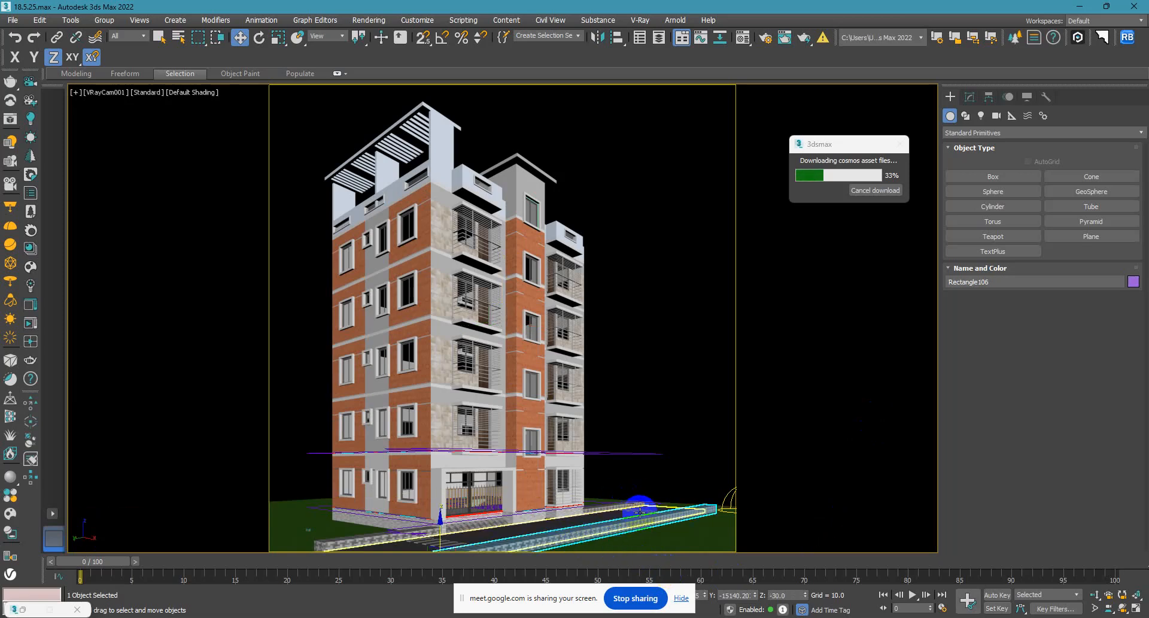
{"action": "key", "text": "l"}
{"action": "key", "text": "z"}
{"action": "scroll", "coordinate": [565, 446], "scroll_direction": "down", "scroll_amount": 4}
{"action": "scroll", "coordinate": [565, 446], "scroll_direction": "down", "scroll_amount": 2}
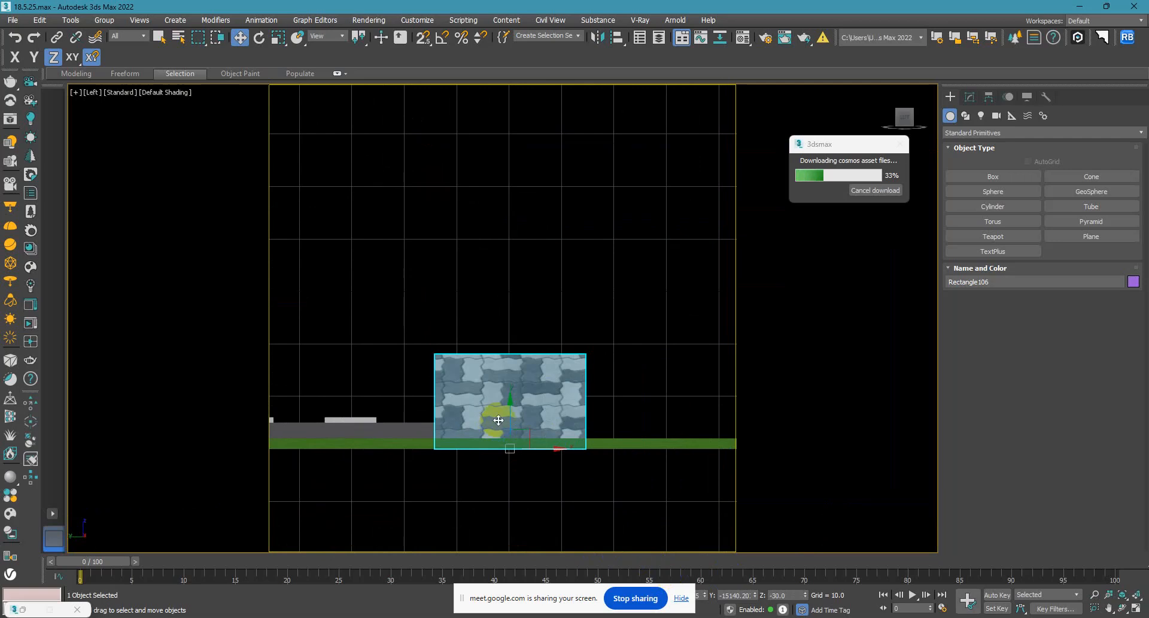
Hide the safe frames and the grid in the left view, keeping the shaded display.
{"action": "key", "text": "F3"}
{"action": "left_click", "coordinate": [650, 369]}
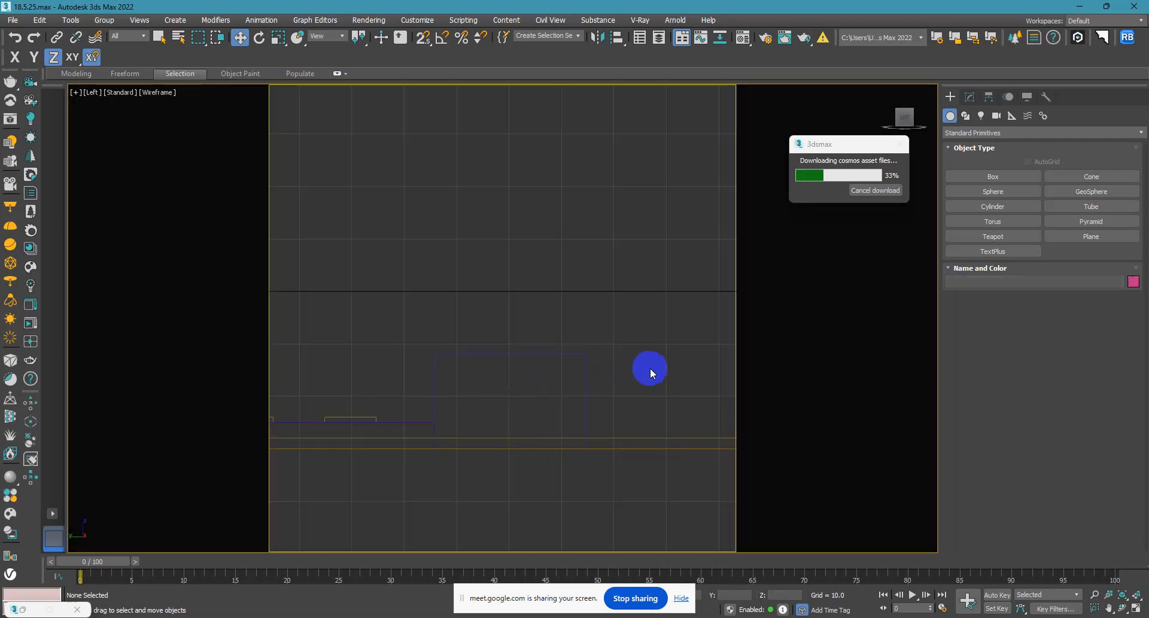
{"action": "key", "text": "F3"}
{"action": "key", "text": "shift+f"}
{"action": "key", "text": "g"}
Select the paved kerb on the near side of the road and set its Extrude amount to 6.
{"action": "middle_click_drag", "start_coordinate": [661, 401], "coordinate": [654, 334]}
{"action": "left_click", "coordinate": [582, 352]}
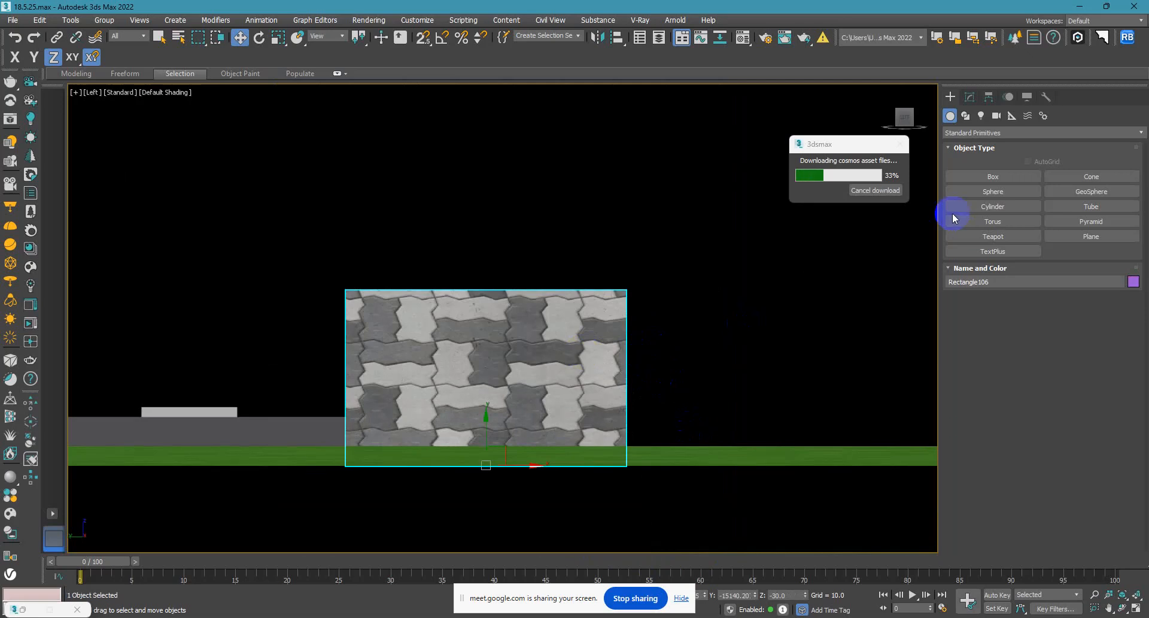
{"action": "left_click", "coordinate": [970, 96]}
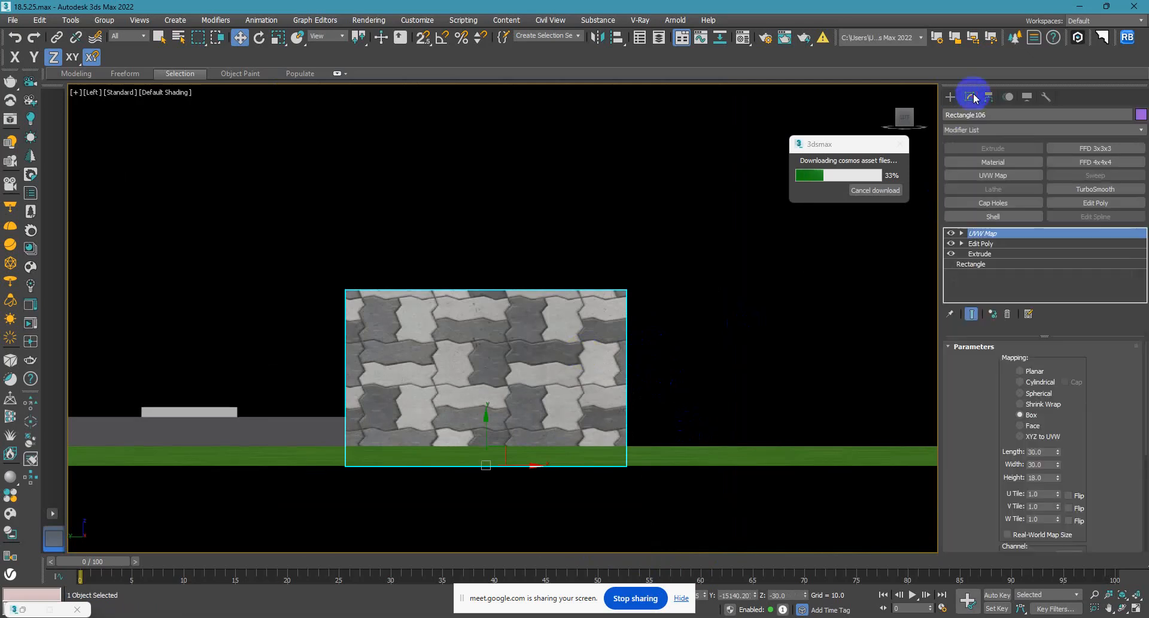
{"action": "left_click", "coordinate": [973, 253]}
{"action": "left_click", "coordinate": [625, 349]}
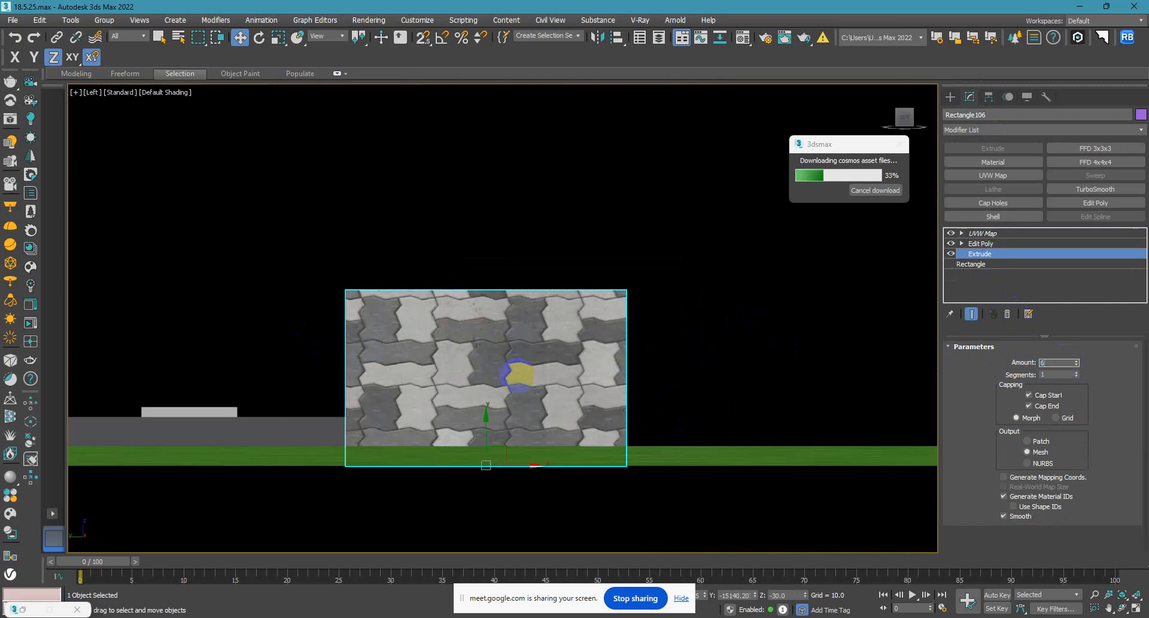
{"action": "left_click", "coordinate": [517, 374]}
{"action": "scroll", "coordinate": [516, 375], "scroll_direction": "down", "scroll_amount": 5}
{"action": "middle_click_drag", "start_coordinate": [516, 375], "coordinate": [472, 428], "text": "alt"}
{"action": "scroll", "coordinate": [500, 433], "scroll_direction": "down", "scroll_amount": 6}
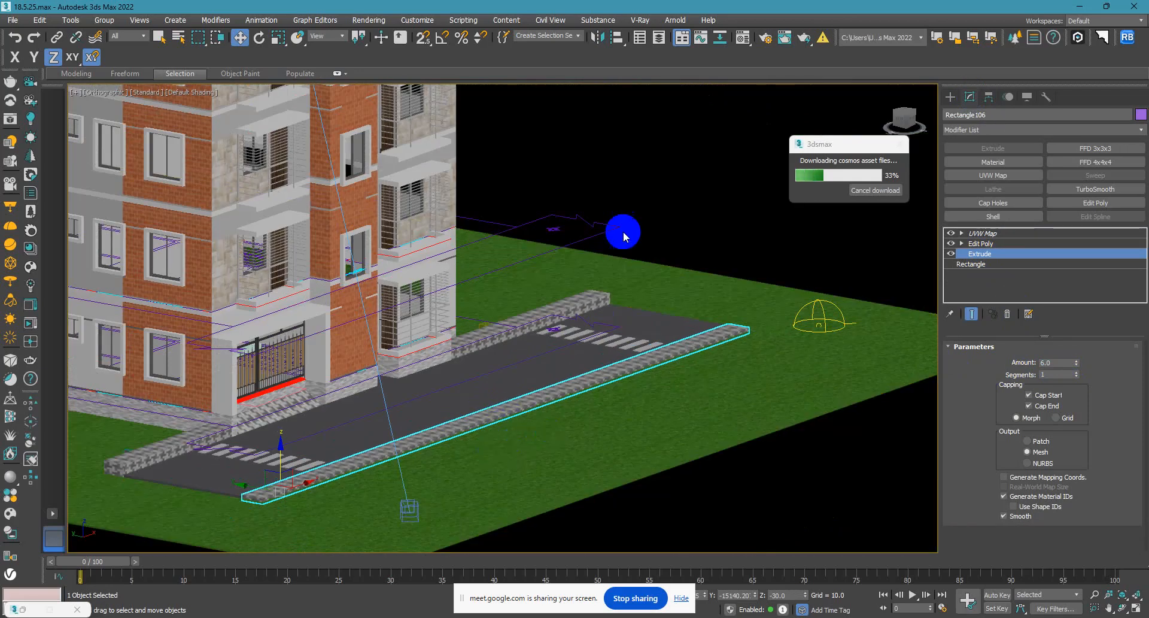
Set the Extrude amount to 6 for the kerb on the building's side of the road, beside the far crosswalk.
{"action": "left_click", "coordinate": [623, 235]}
{"action": "left_click", "coordinate": [565, 302]}
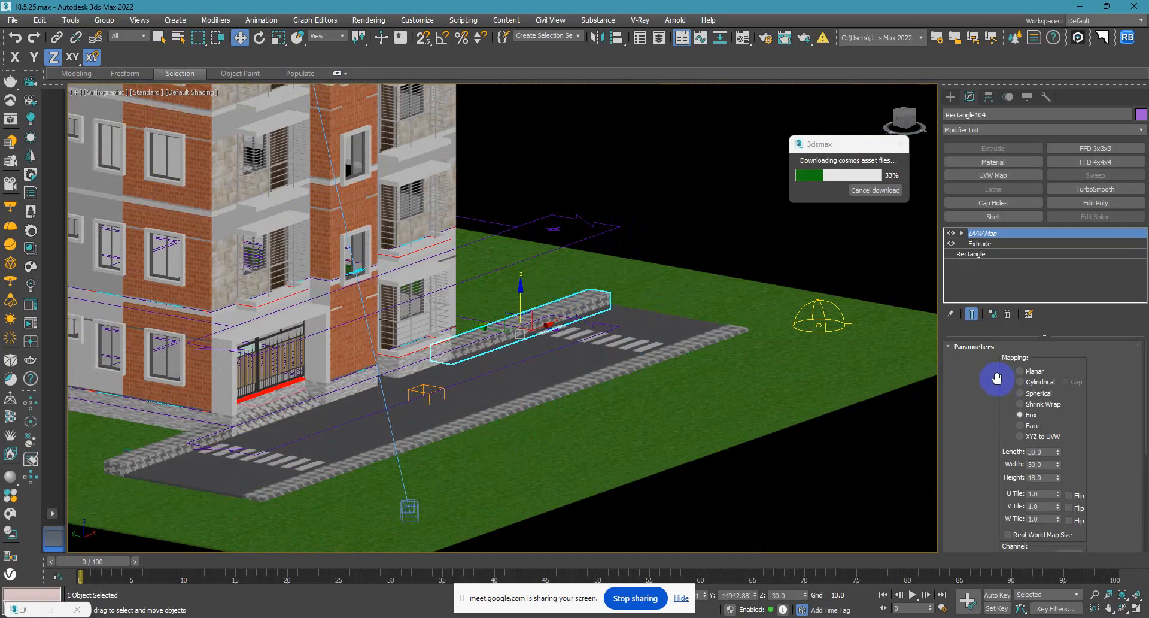
{"action": "left_click", "coordinate": [981, 243]}
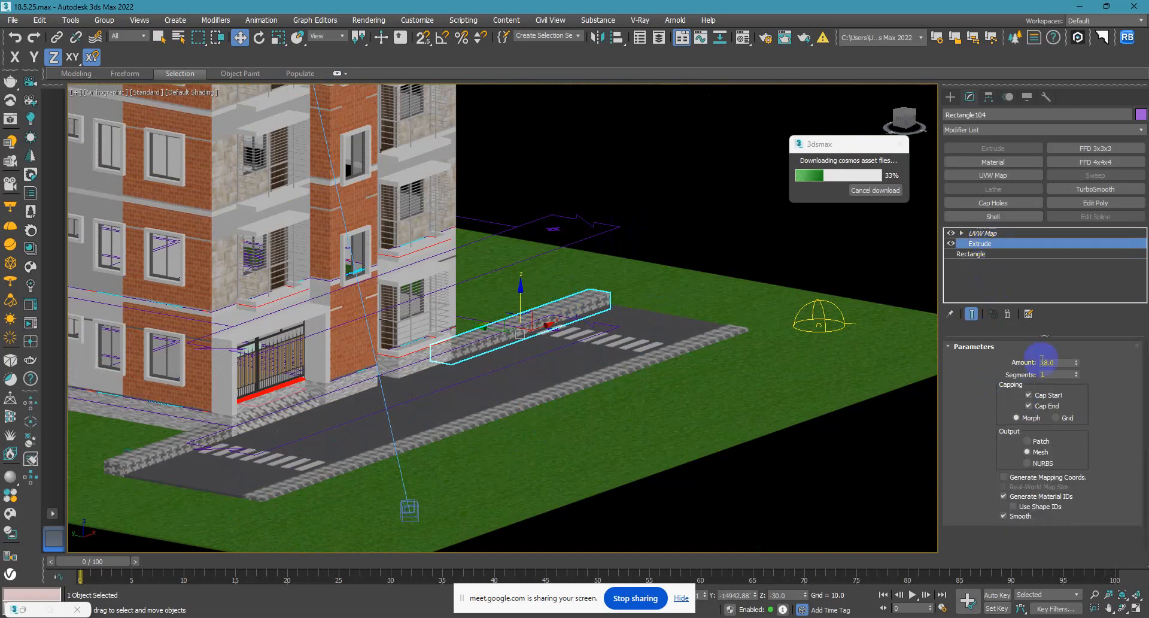
{"action": "double_click", "coordinate": [1059, 363]}
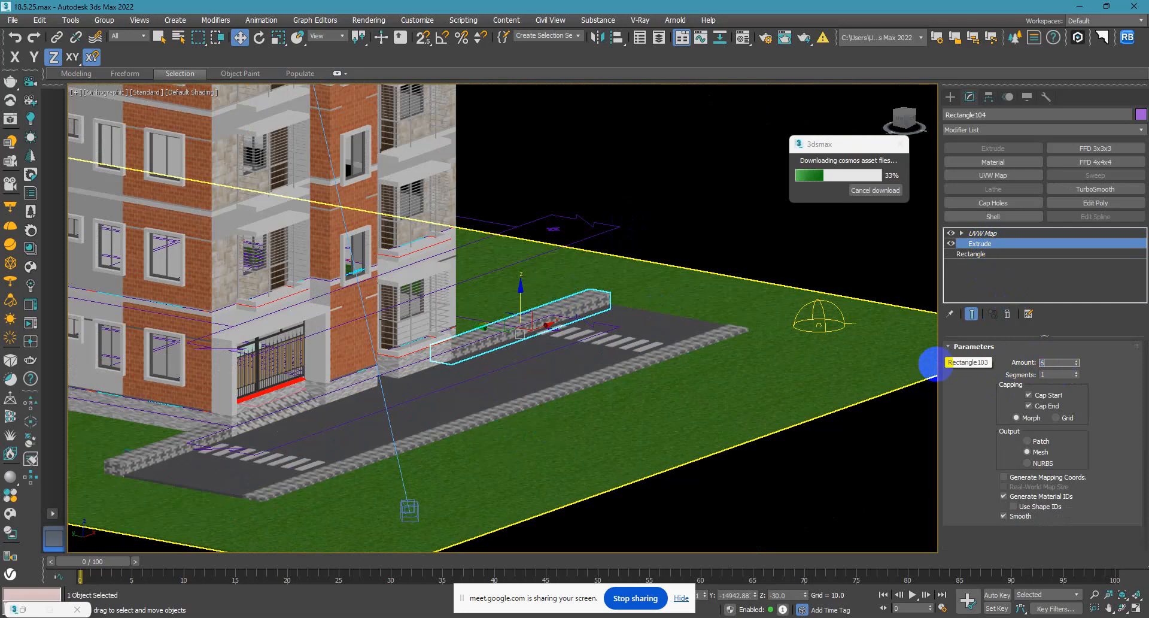
{"action": "type", "text": "6"}
{"action": "key", "text": "Return"}
{"action": "scroll", "coordinate": [594, 291], "scroll_direction": "up", "scroll_amount": 8}
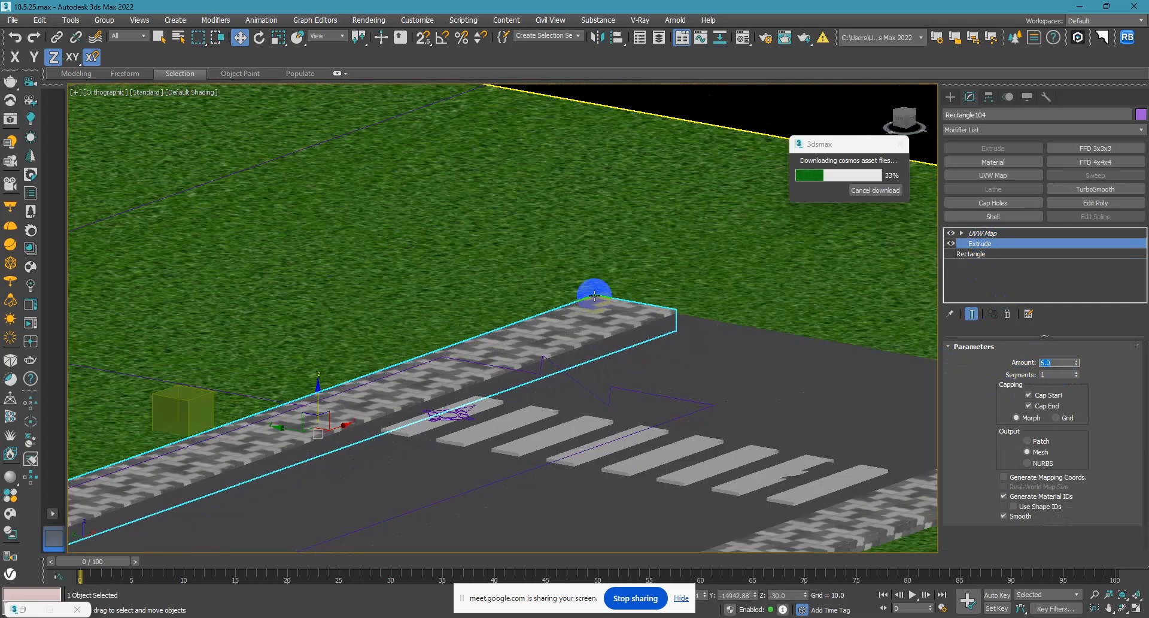
{"action": "scroll", "coordinate": [592, 292], "scroll_direction": "down", "scroll_amount": 4}
{"action": "middle_click_drag", "start_coordinate": [646, 336], "coordinate": [491, 311]}
{"action": "scroll", "coordinate": [705, 333], "scroll_direction": "up", "scroll_amount": 4}
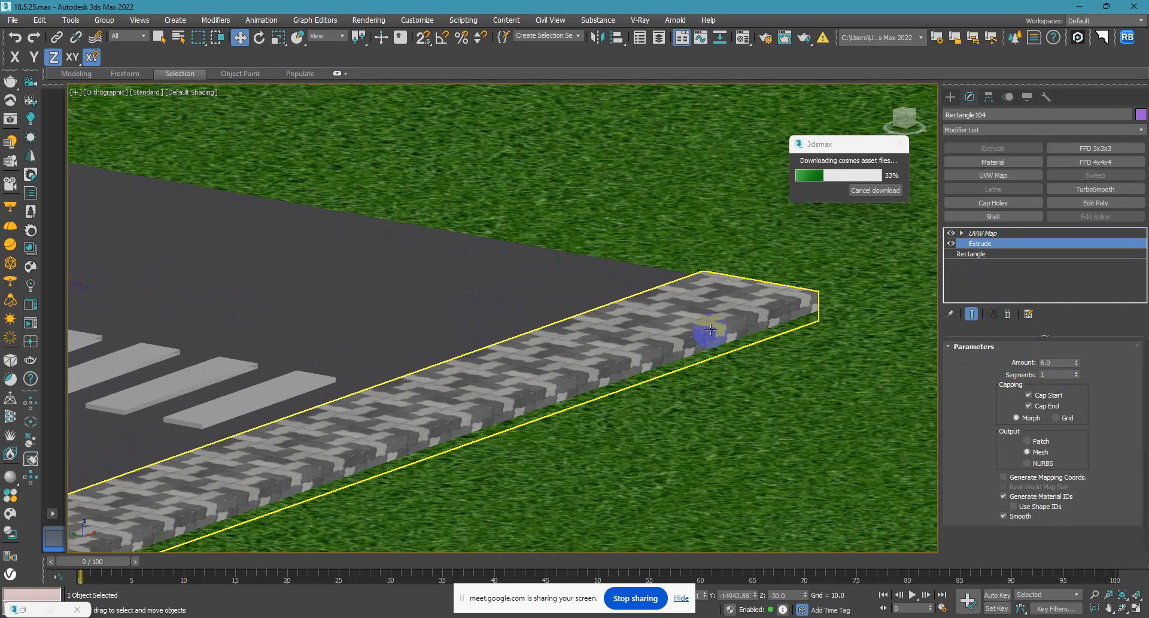
Reselect the near-side kerb and check its Extrude settings beneath the Edit Poly modifier.
{"action": "scroll", "coordinate": [462, 348], "scroll_direction": "down", "scroll_amount": 6}
{"action": "scroll", "coordinate": [561, 368], "scroll_direction": "up", "scroll_amount": 1}
{"action": "left_click", "coordinate": [561, 368]}
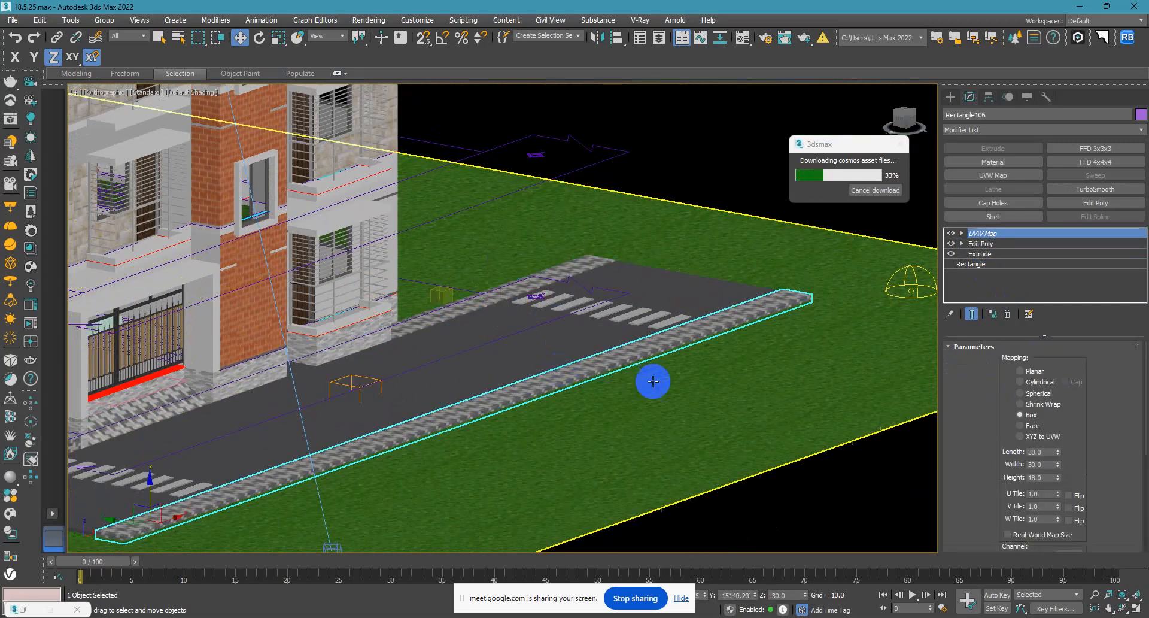
{"action": "left_click", "coordinate": [979, 254]}
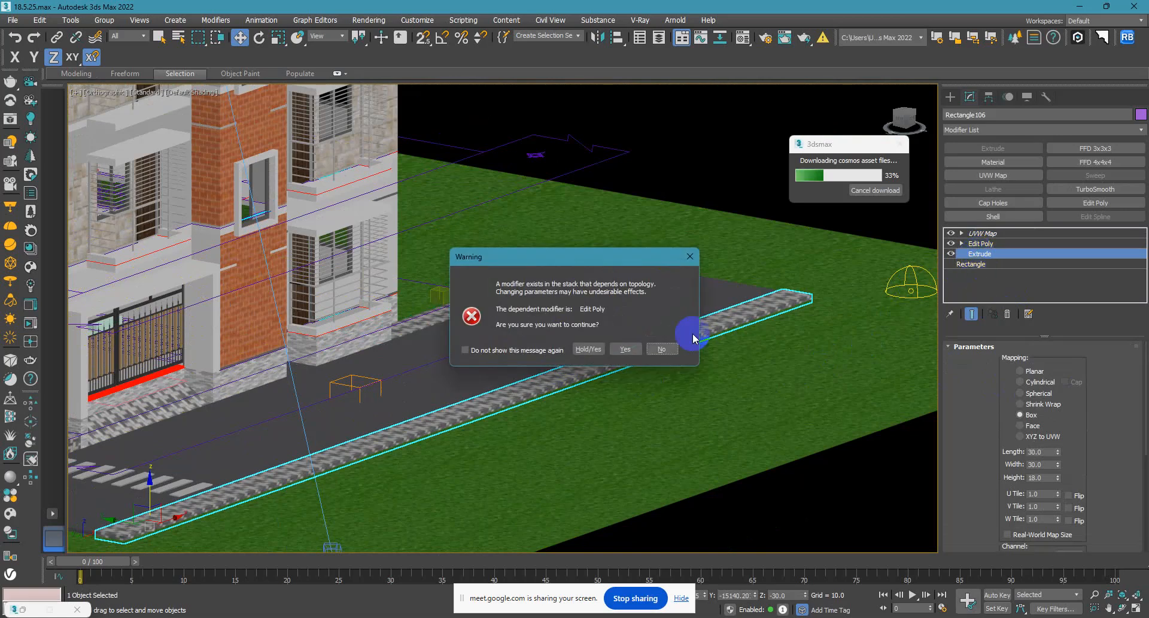
{"action": "left_click", "coordinate": [626, 348]}
{"action": "middle_click_drag", "start_coordinate": [335, 385], "coordinate": [521, 321]}
Set the Extrude amount to 6 for the short kerb on the building's side, beside the near crosswalk and gate.
{"action": "left_click", "coordinate": [193, 386]}
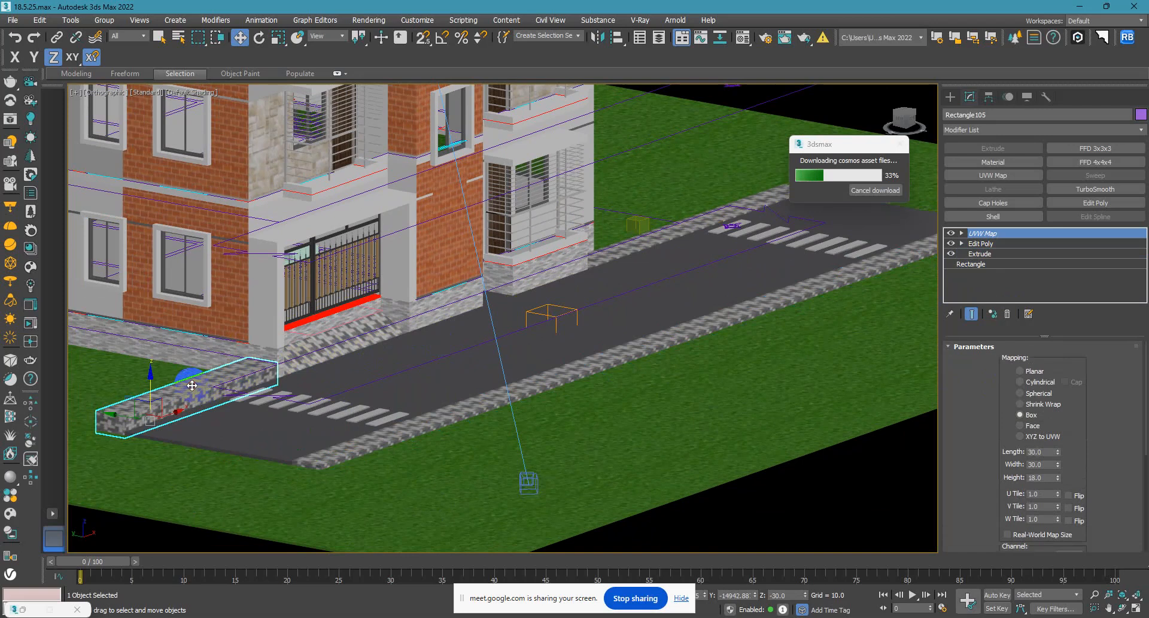
{"action": "left_click", "coordinate": [990, 258]}
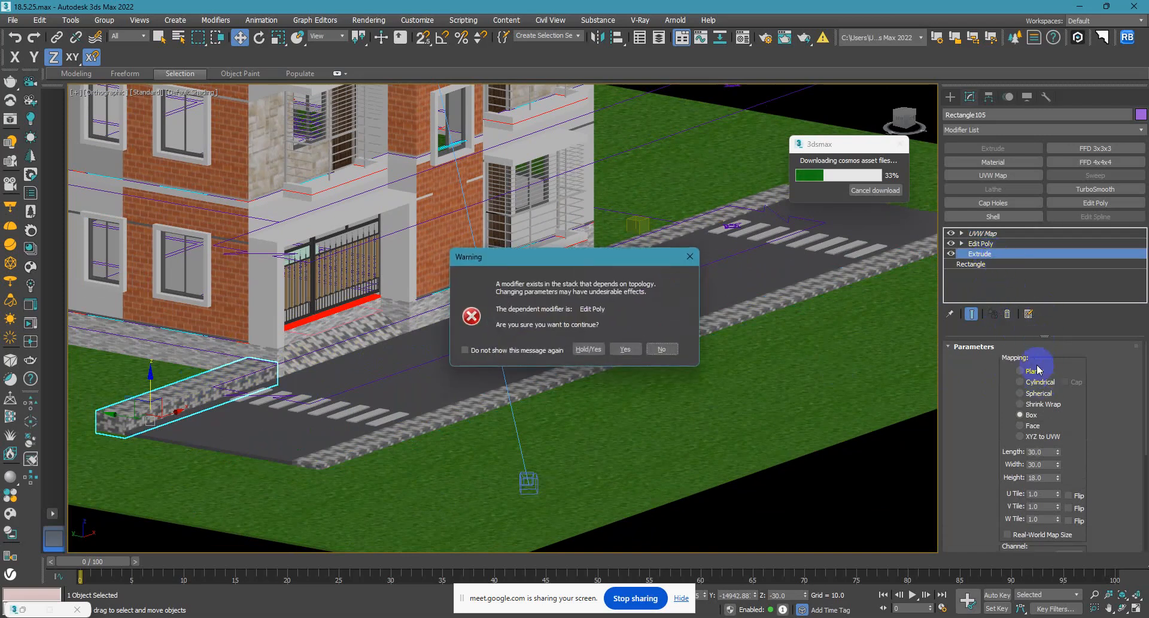
{"action": "left_click", "coordinate": [657, 343]}
{"action": "left_click_drag", "start_coordinate": [1064, 362], "coordinate": [899, 352]}
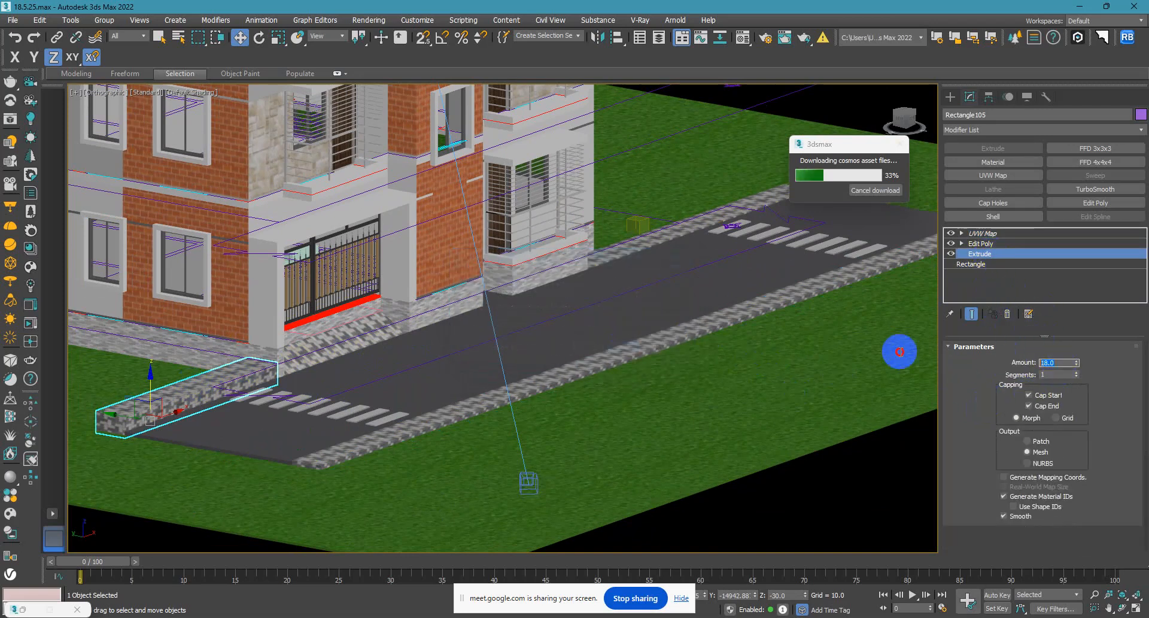
{"action": "type", "text": "6"}
{"action": "key", "text": "Return"}
{"action": "scroll", "coordinate": [273, 299], "scroll_direction": "up", "scroll_amount": 10}
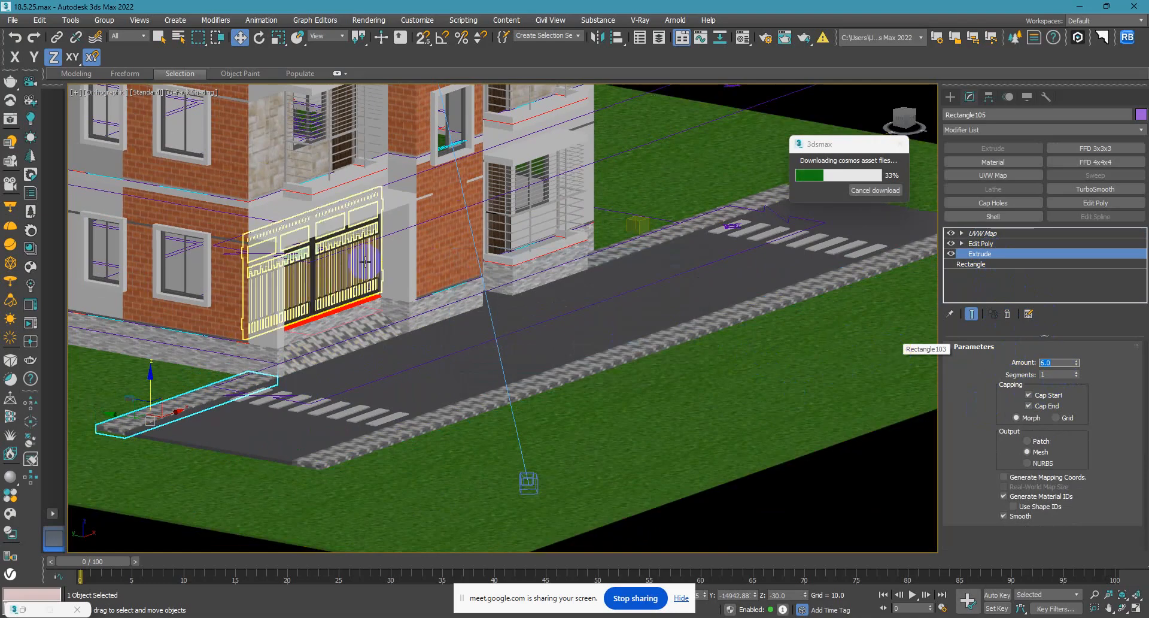
Select the grey brick plinth at the base of the building and isolate it for a close view.
{"action": "scroll", "coordinate": [379, 359], "scroll_direction": "down", "scroll_amount": 8}
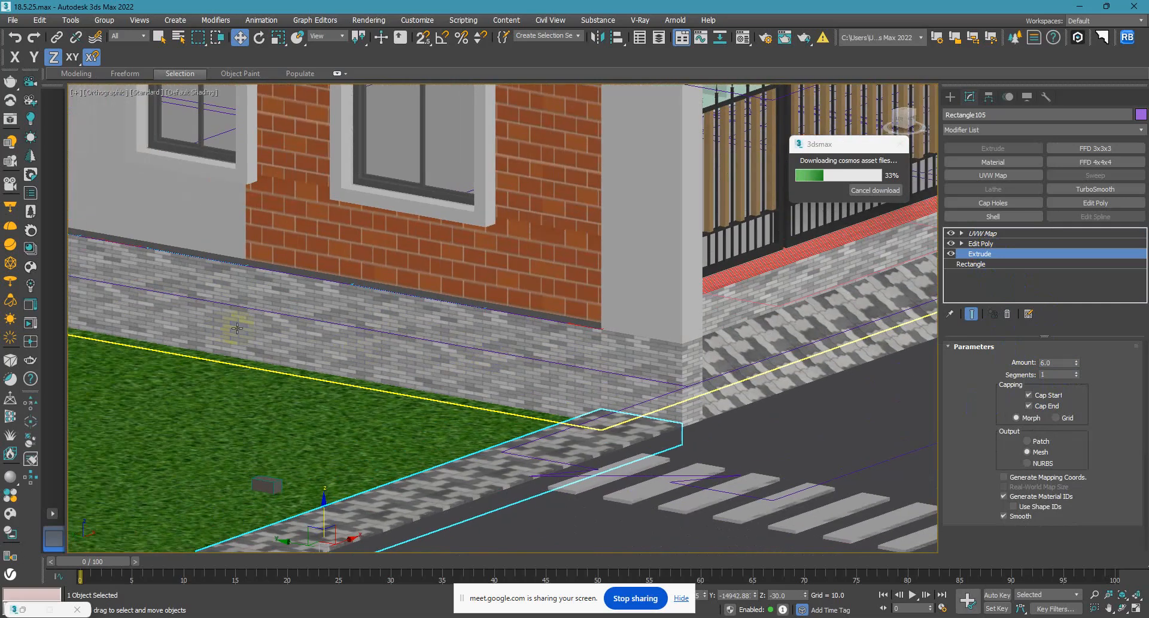
{"action": "middle_click_drag", "start_coordinate": [237, 328], "coordinate": [494, 342]}
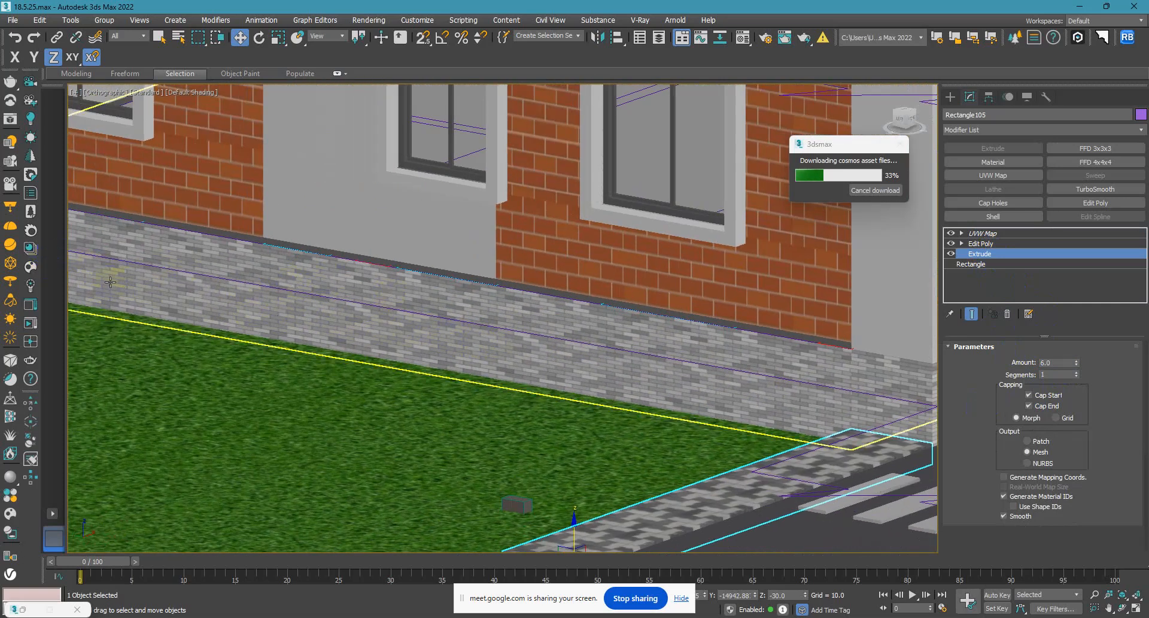
{"action": "scroll", "coordinate": [110, 281], "scroll_direction": "down", "scroll_amount": 10}
{"action": "left_click", "coordinate": [307, 326]}
{"action": "key", "text": "alt+q"}
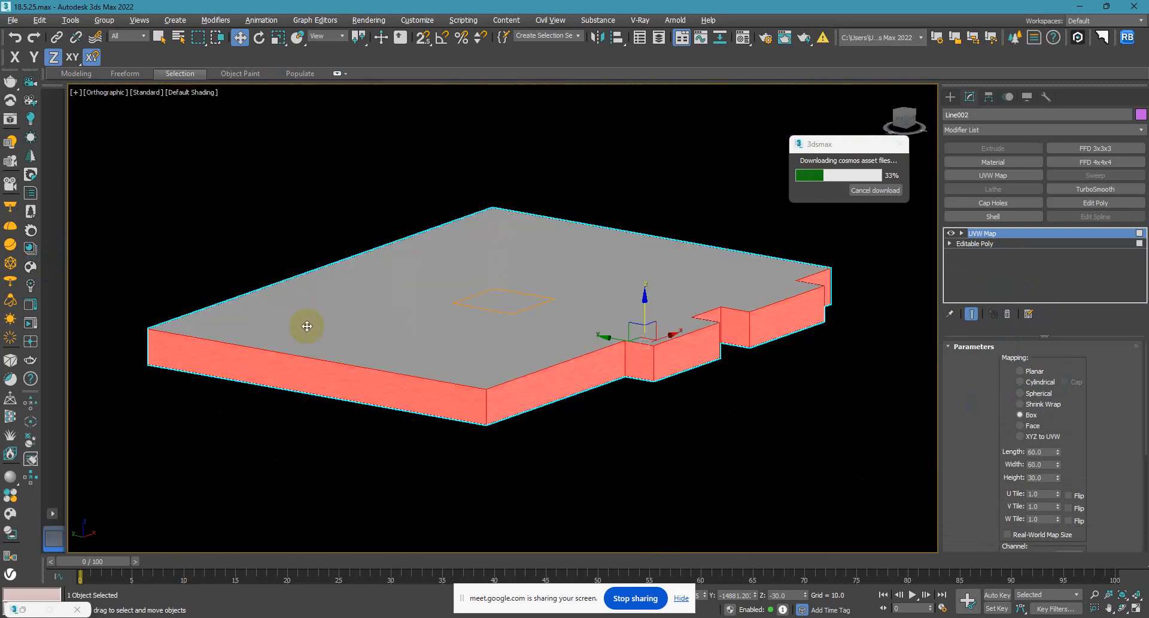
{"action": "scroll", "coordinate": [564, 392], "scroll_direction": "up", "scroll_amount": 7}
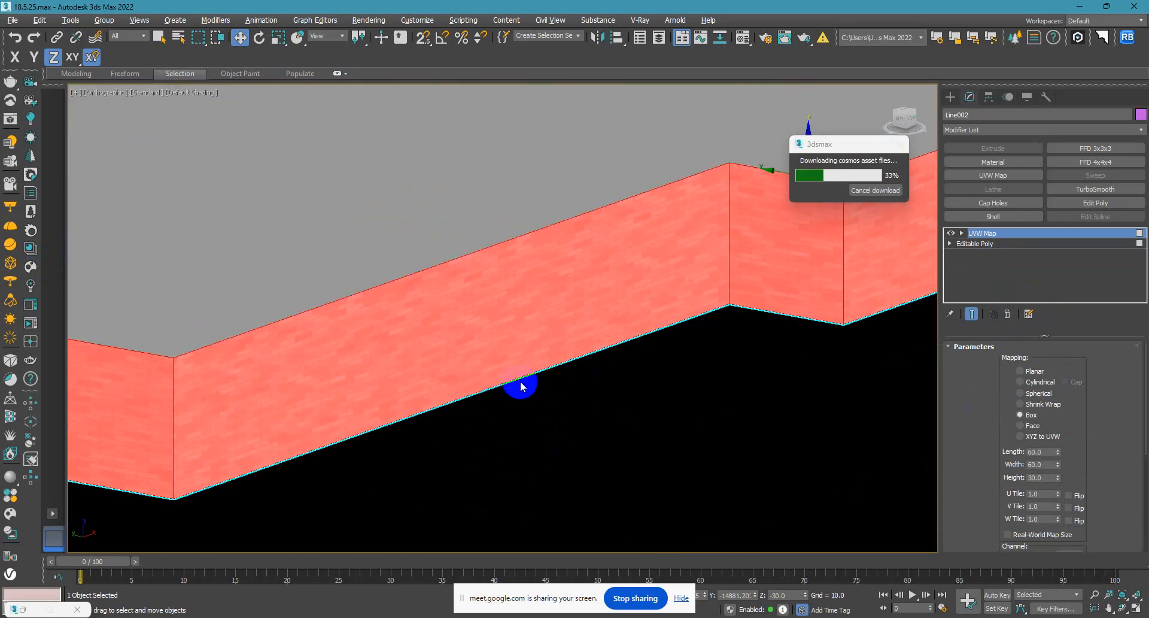
{"action": "scroll", "coordinate": [305, 389], "scroll_direction": "up", "scroll_amount": 4}
{"action": "scroll", "coordinate": [333, 436], "scroll_direction": "down", "scroll_amount": 6}
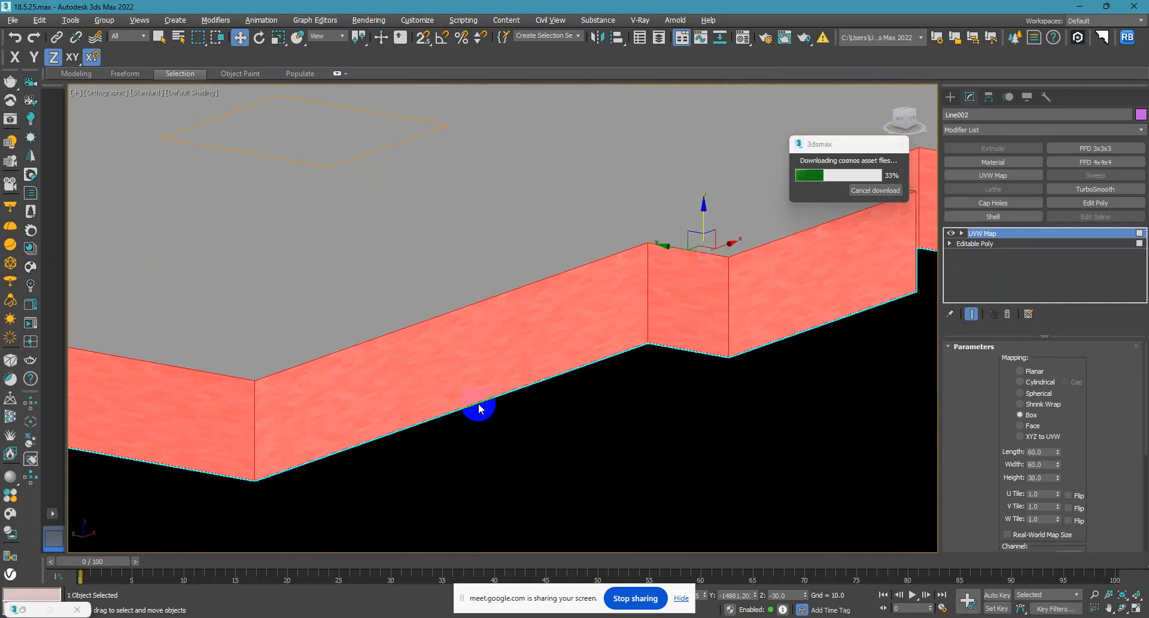
Open the Material Editor, switch it to the Slate Material Editor and maximize its window.
{"action": "key", "text": "m"}
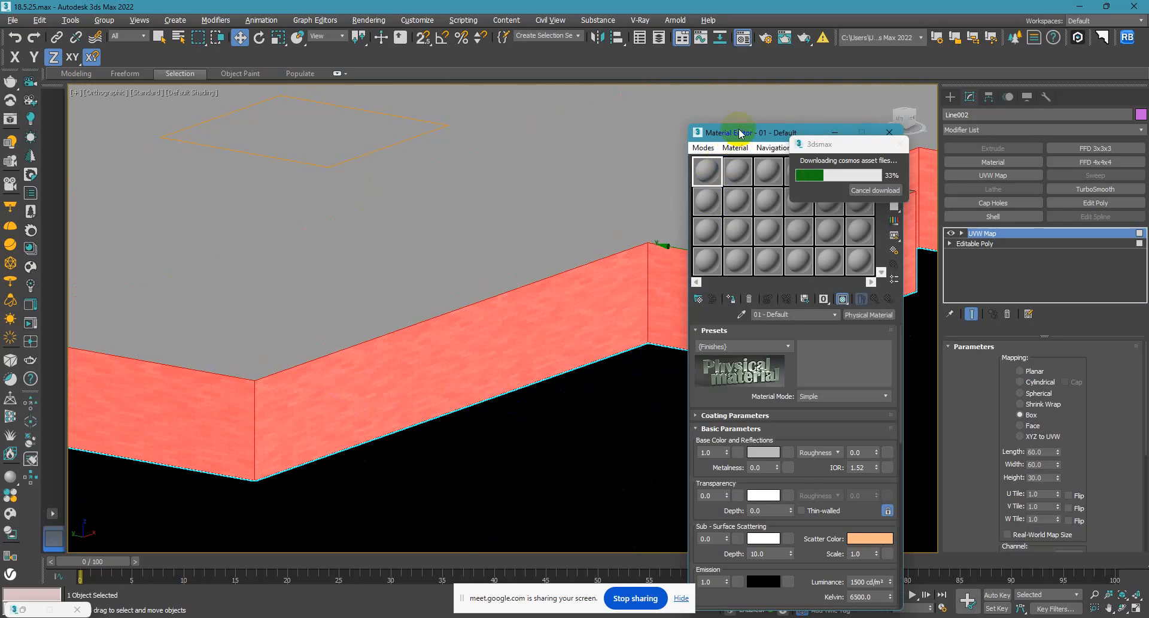
{"action": "left_click_drag", "start_coordinate": [741, 135], "coordinate": [414, 136]}
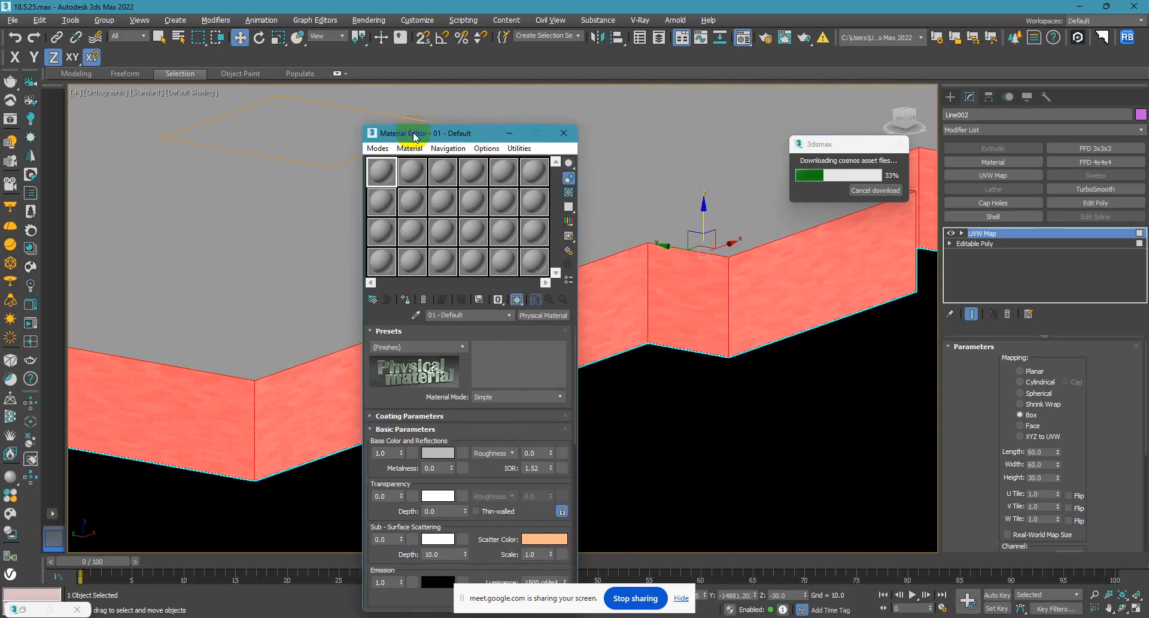
{"action": "left_click", "coordinate": [378, 148]}
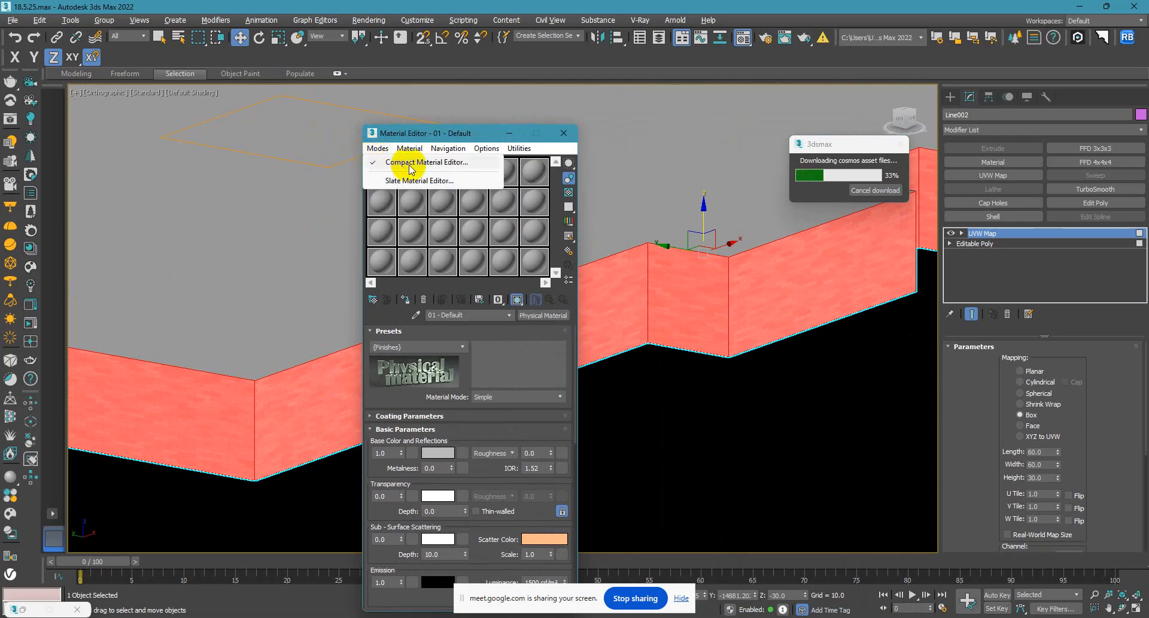
{"action": "mouse_move", "coordinate": [395, 154]}
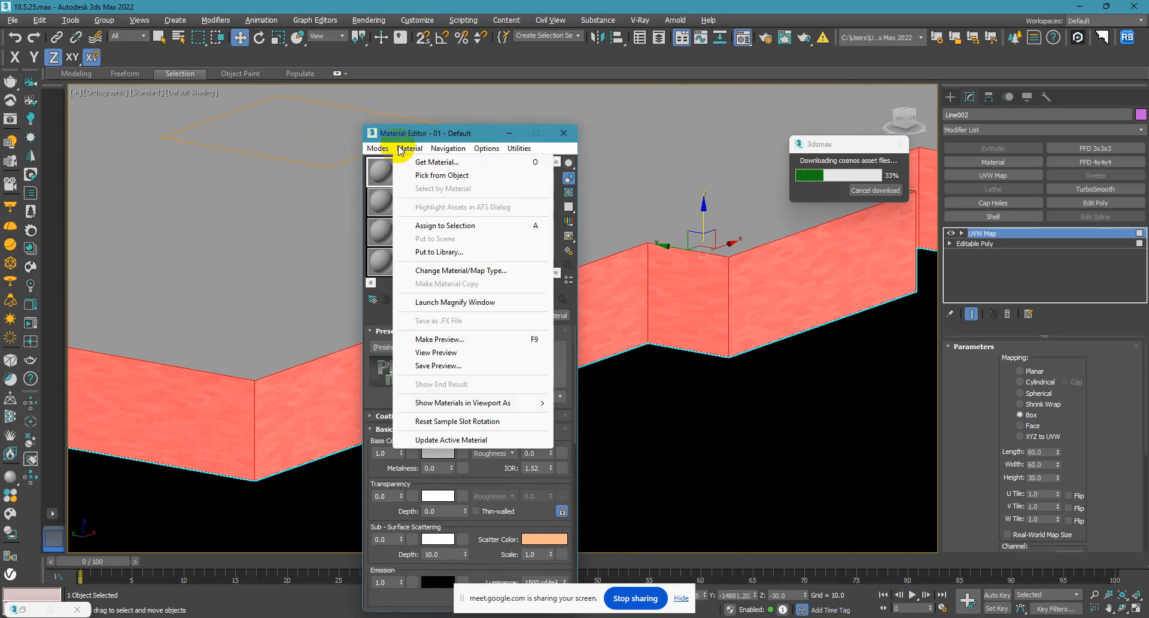
{"action": "left_click", "coordinate": [383, 181]}
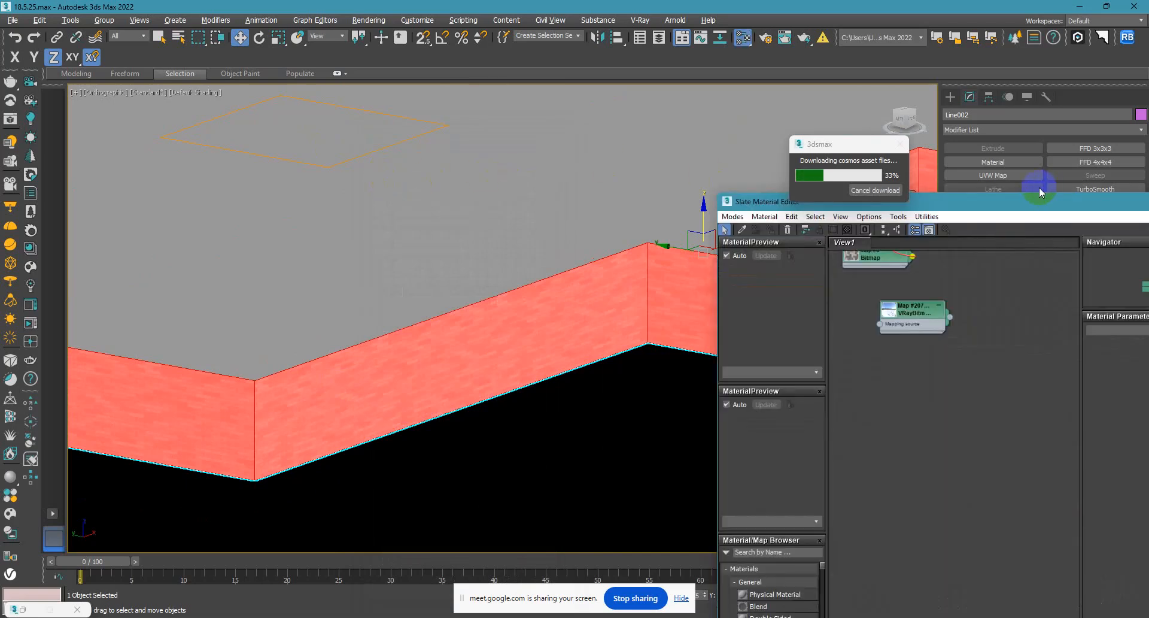
{"action": "left_click_drag", "start_coordinate": [1030, 203], "coordinate": [634, 117]}
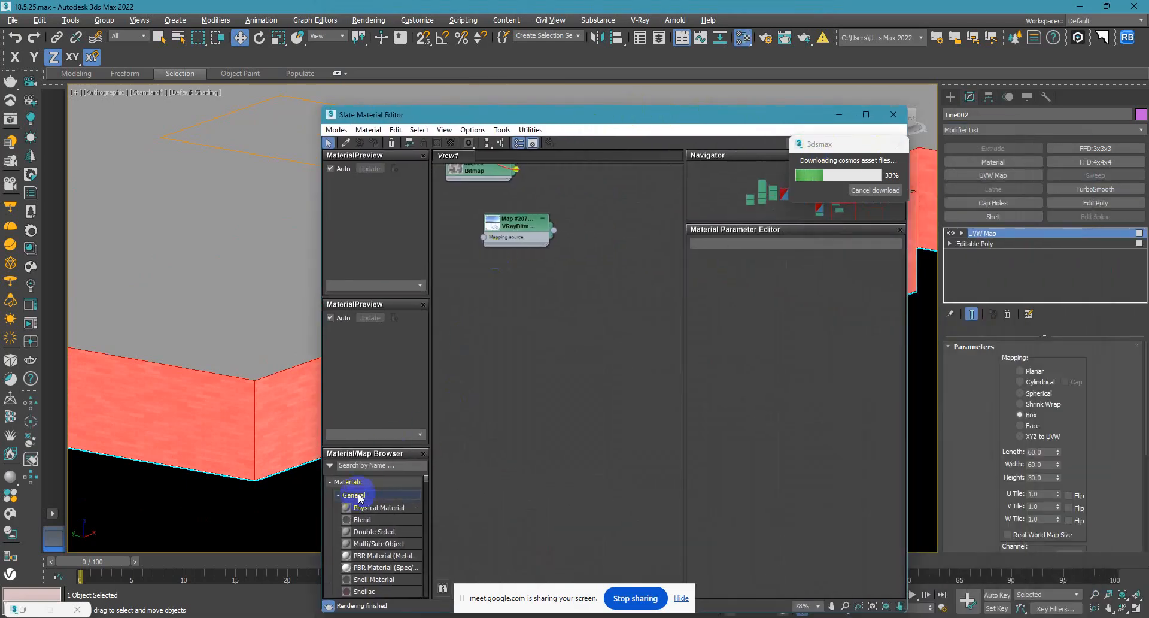
{"action": "scroll", "coordinate": [368, 509], "scroll_direction": "down", "scroll_amount": 10}
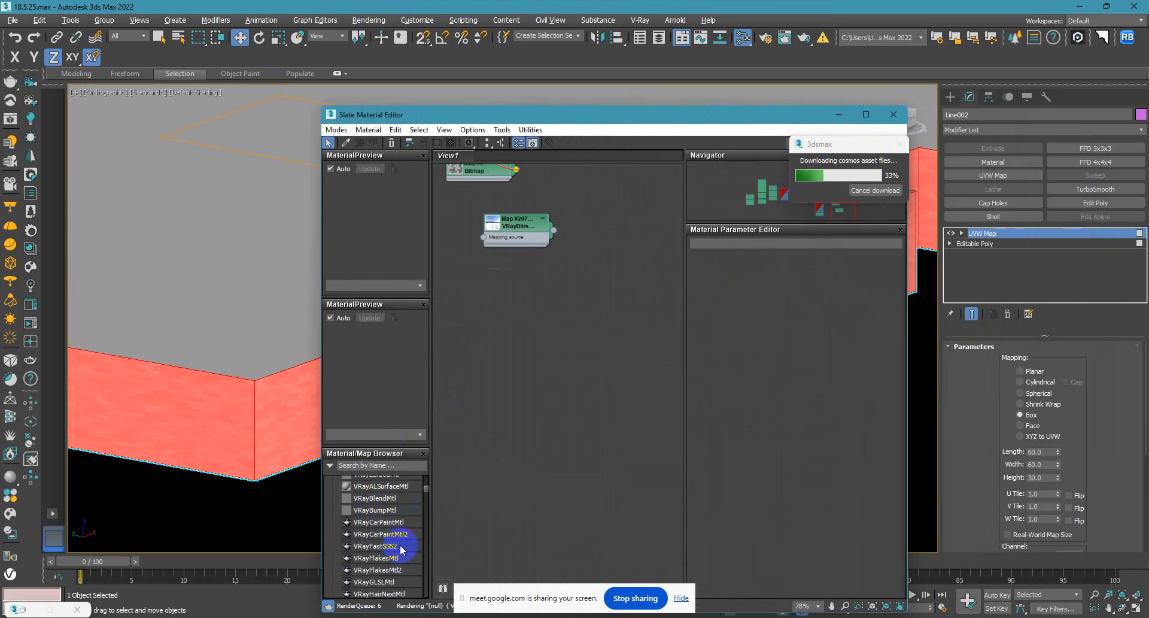
{"action": "scroll", "coordinate": [392, 542], "scroll_direction": "up", "scroll_amount": 3}
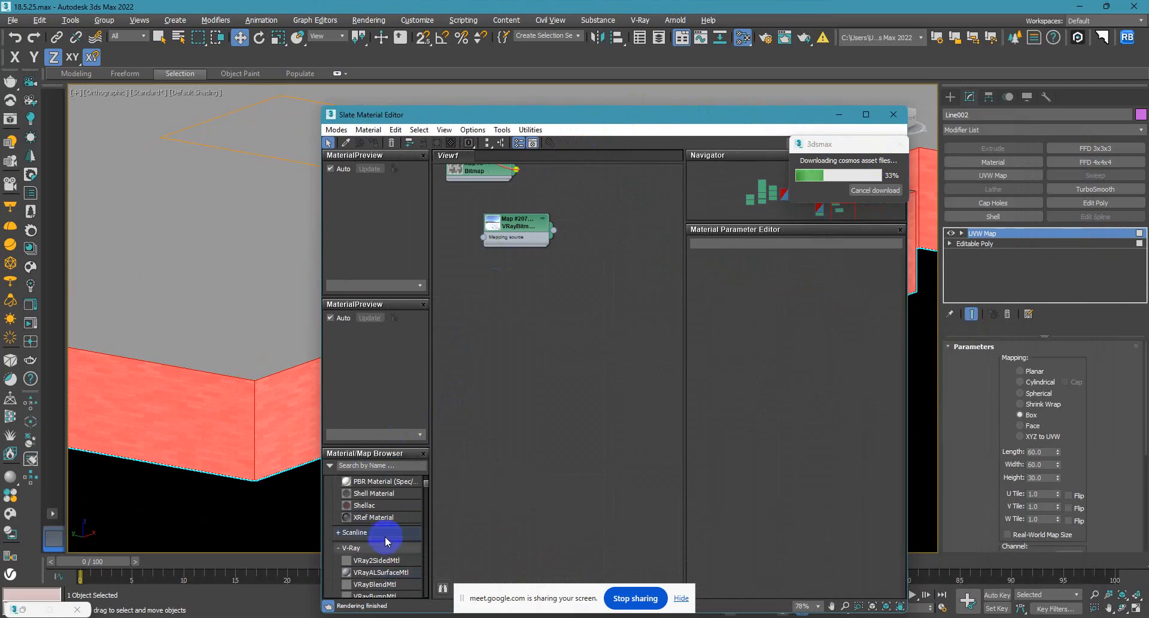
{"action": "left_click", "coordinate": [870, 114]}
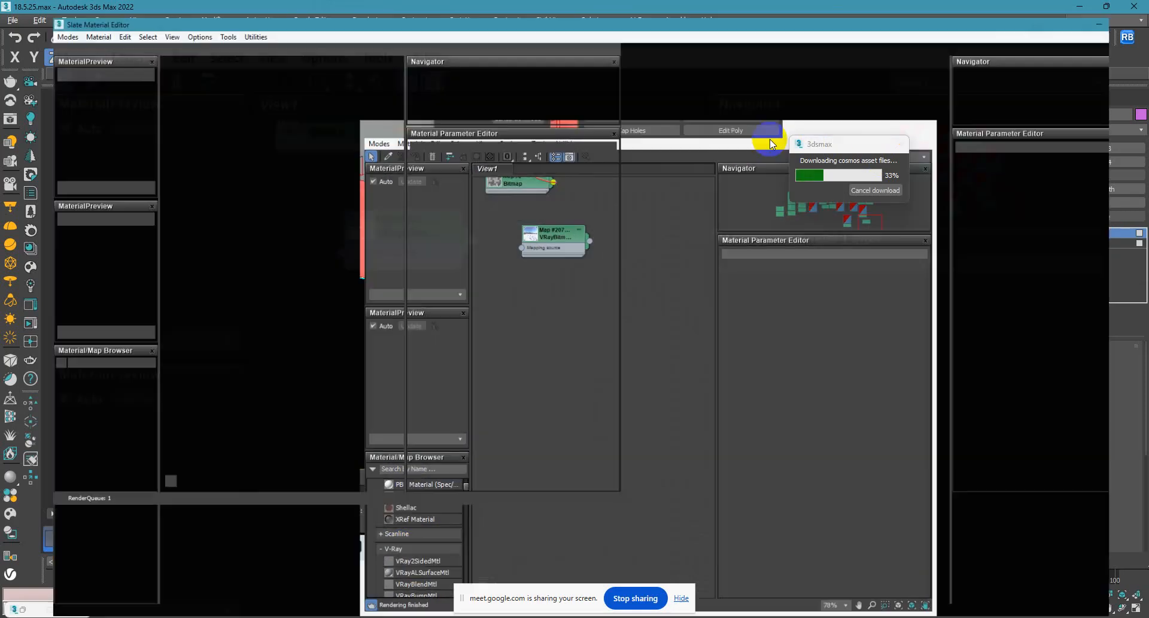
Add a VRayMtl node to an empty area of View1, open its parameters and enlarge its preview.
{"action": "middle_click_drag", "start_coordinate": [561, 214], "coordinate": [622, 115]}
{"action": "middle_click_drag", "start_coordinate": [358, 178], "coordinate": [417, 224]}
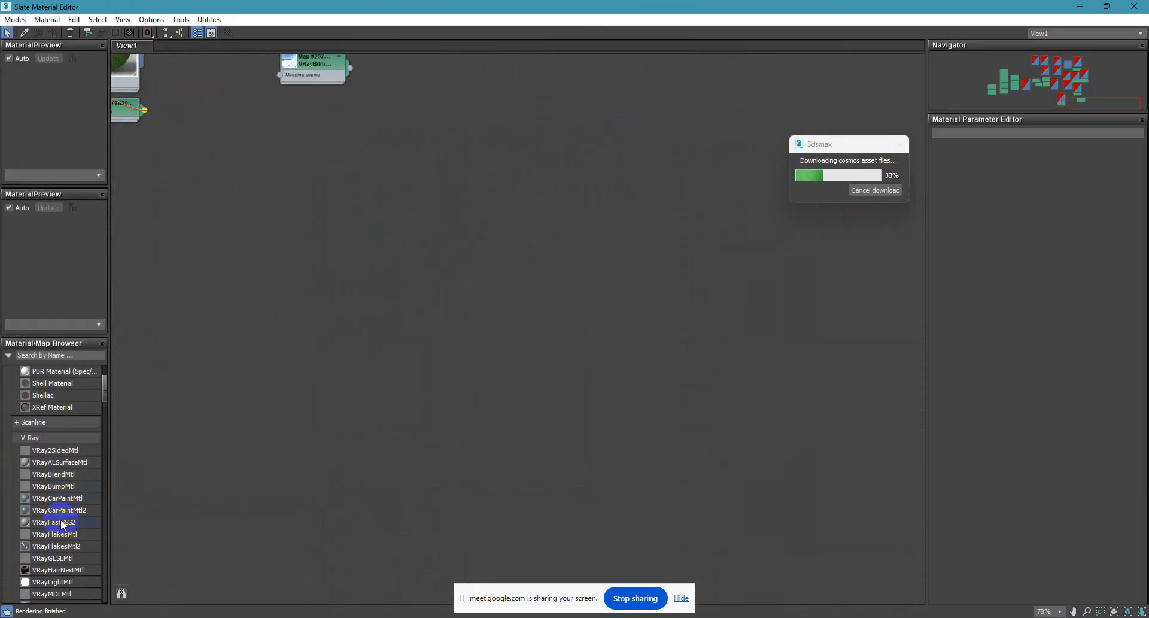
{"action": "scroll", "coordinate": [62, 524], "scroll_direction": "down", "scroll_amount": 2}
{"action": "left_click_drag", "start_coordinate": [45, 547], "coordinate": [579, 165]}
{"action": "double_click", "coordinate": [555, 212]}
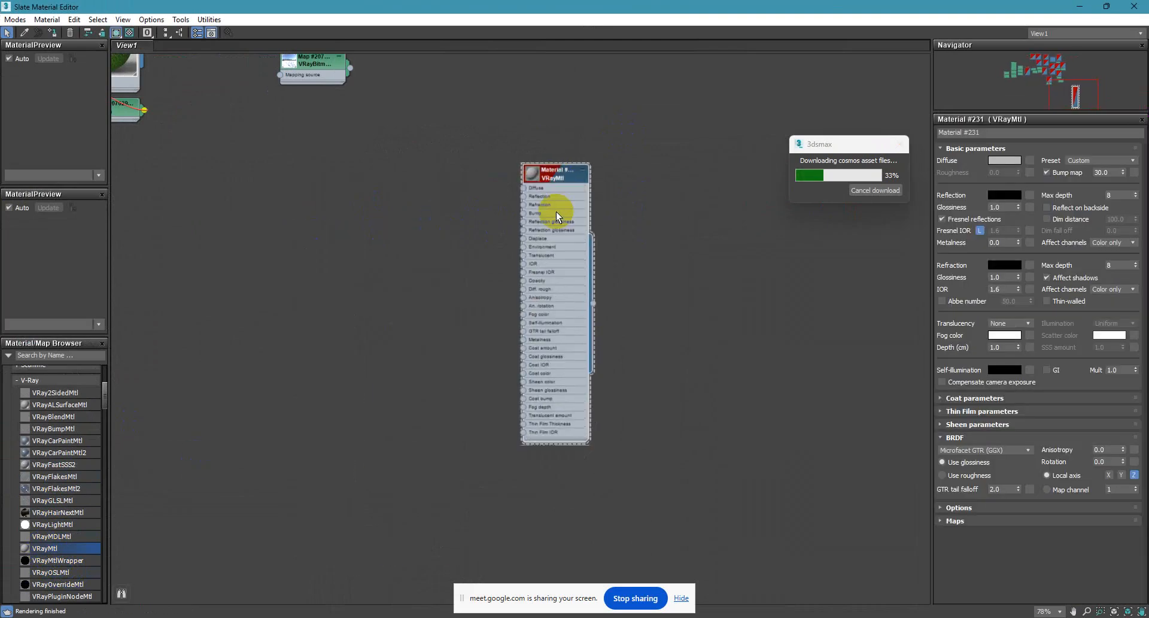
{"action": "double_click", "coordinate": [536, 173]}
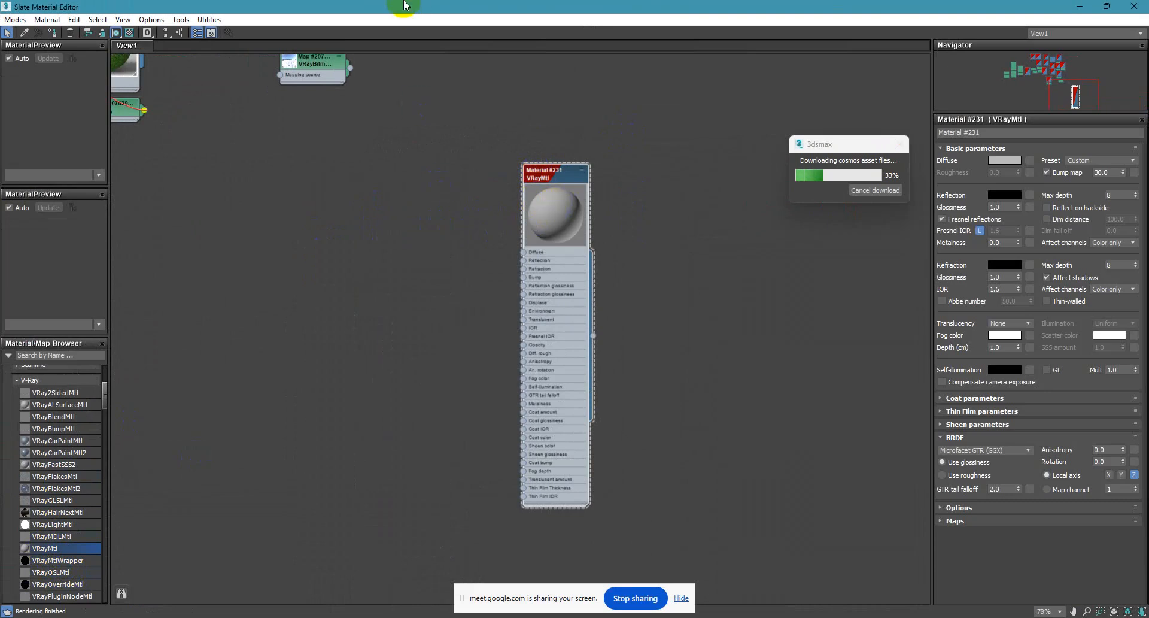
Switch to the Chaos Cosmos Browser, accept its cookie notice and look through the V-Ray Material Library categories.
{"action": "left_click_drag", "start_coordinate": [404, 5], "coordinate": [597, 13]}
{"action": "left_click", "coordinate": [11, 505]}
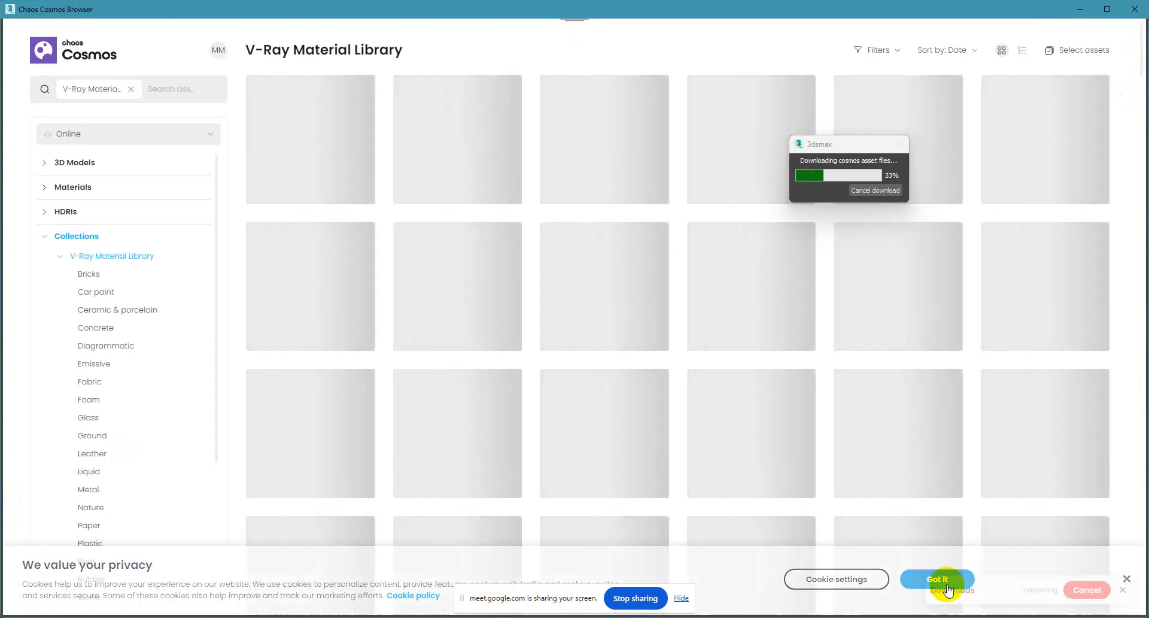
{"action": "left_click", "coordinate": [940, 581]}
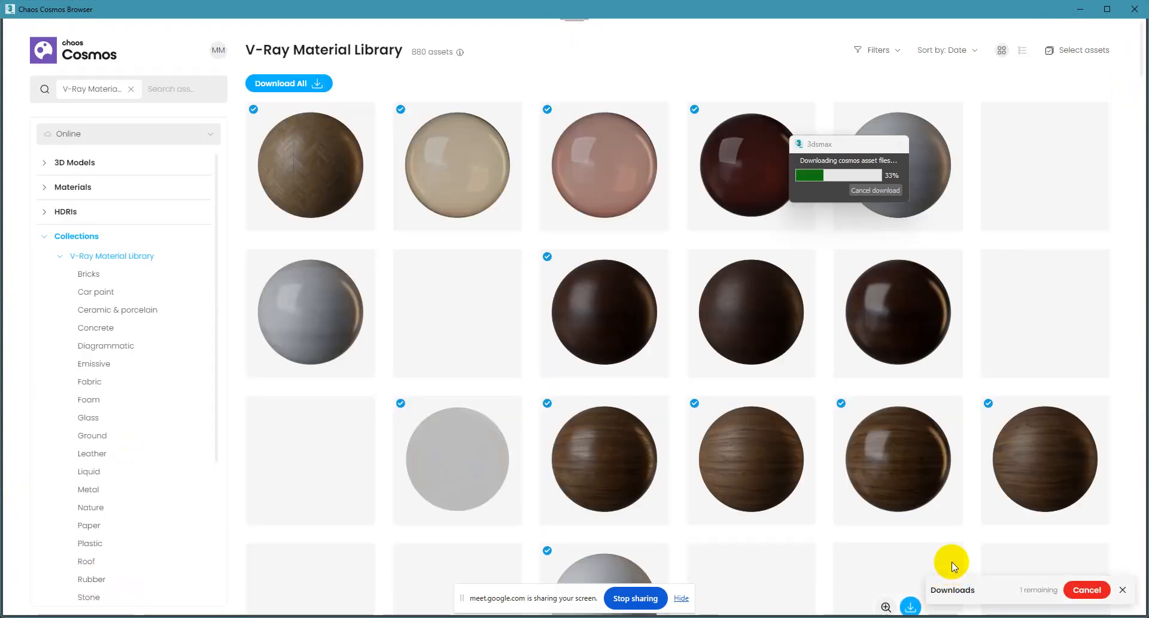
{"action": "scroll", "coordinate": [128, 479], "scroll_direction": "down", "scroll_amount": 3}
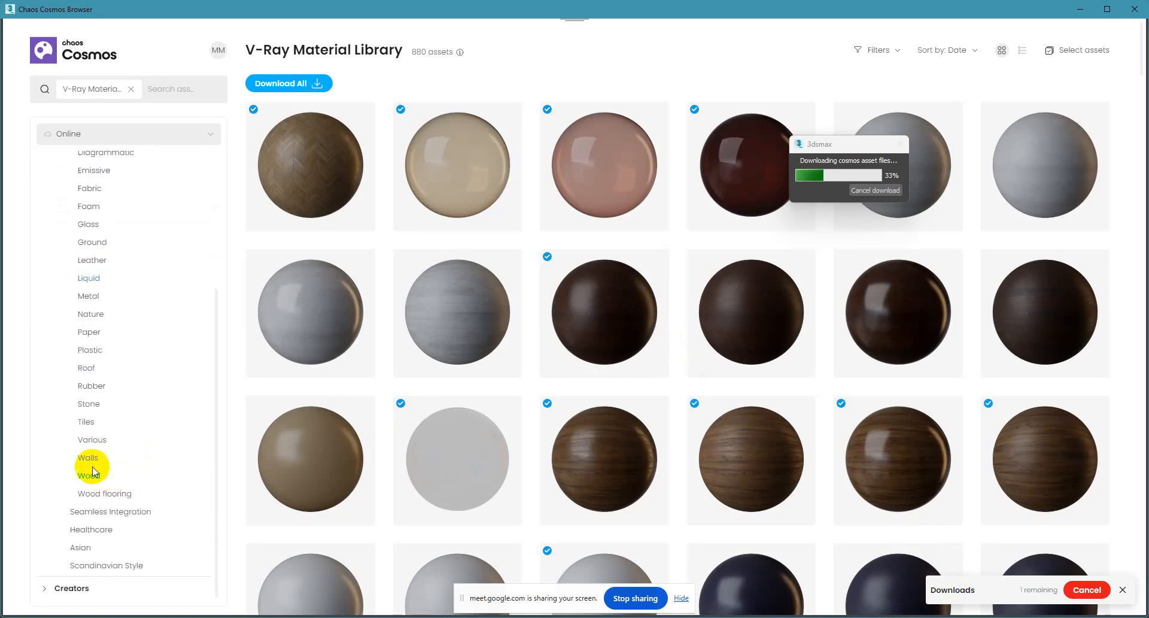
Look through the Tiles and Stone categories and import the Granite J 80cm material into the scene's material editor.
{"action": "left_click", "coordinate": [104, 421]}
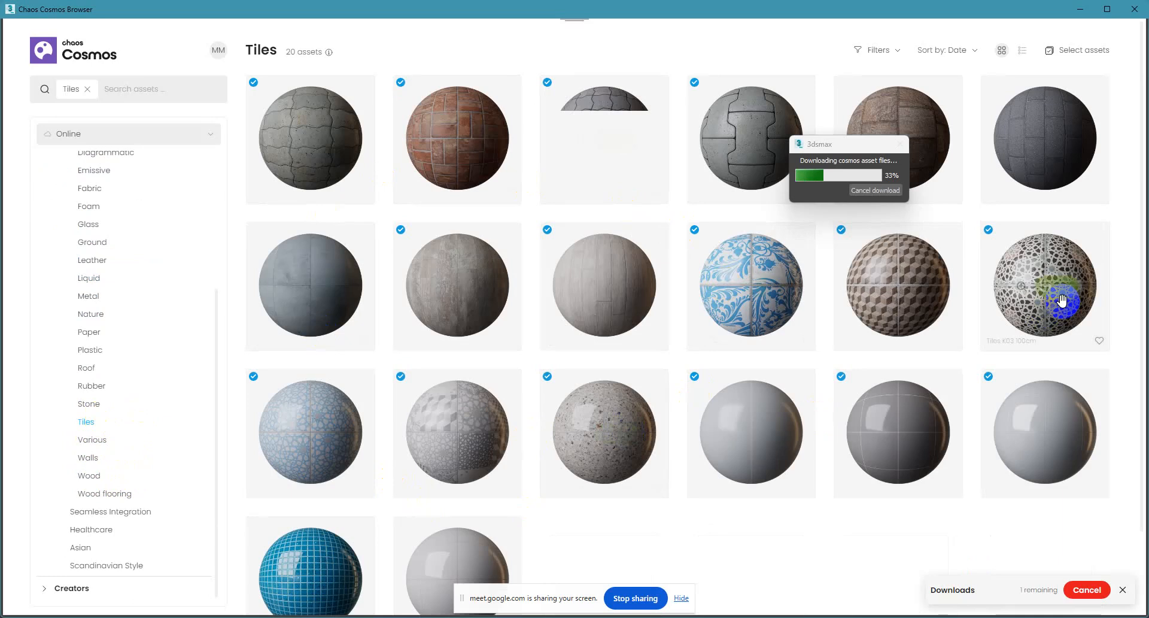
{"action": "scroll", "coordinate": [957, 371], "scroll_direction": "down", "scroll_amount": 2}
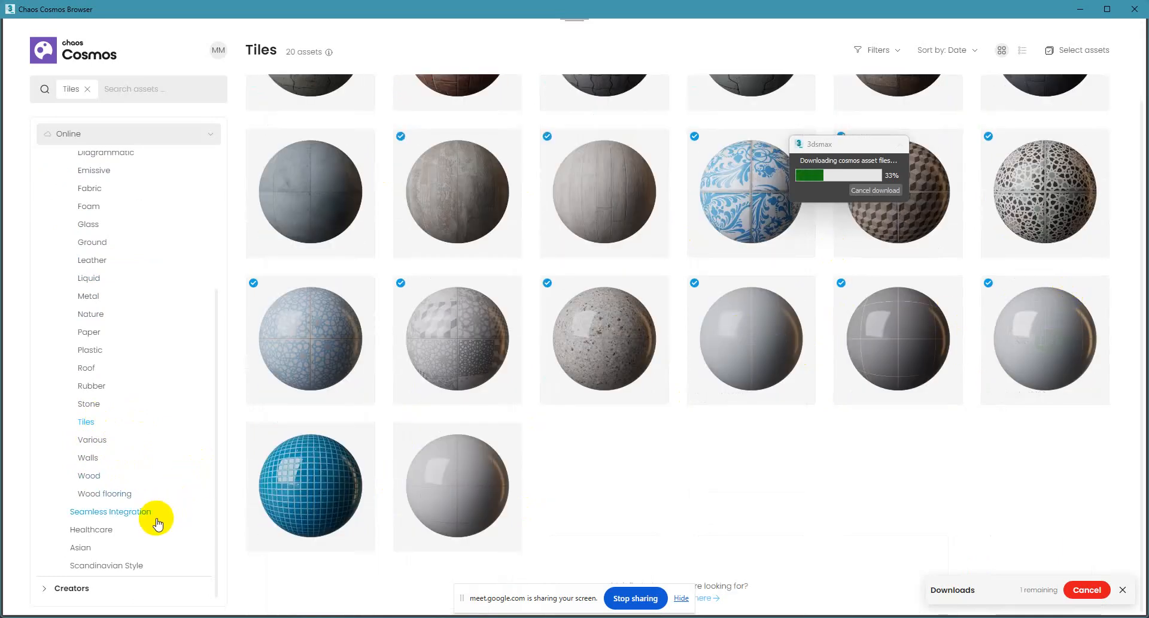
{"action": "left_click", "coordinate": [99, 405]}
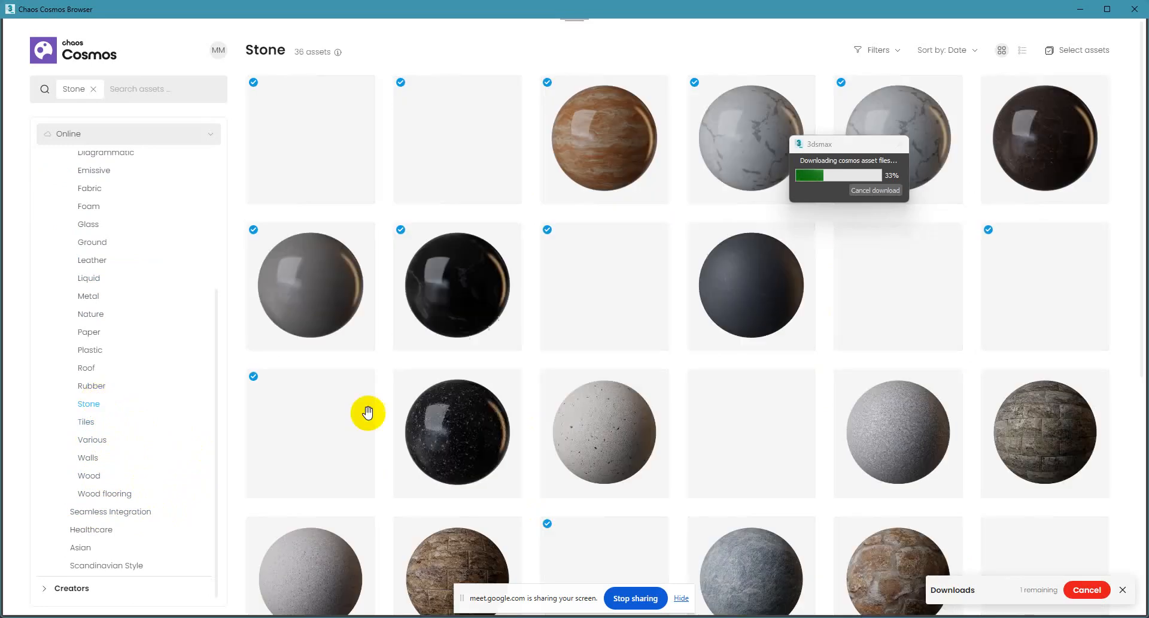
{"action": "mouse_move", "coordinate": [904, 420]}
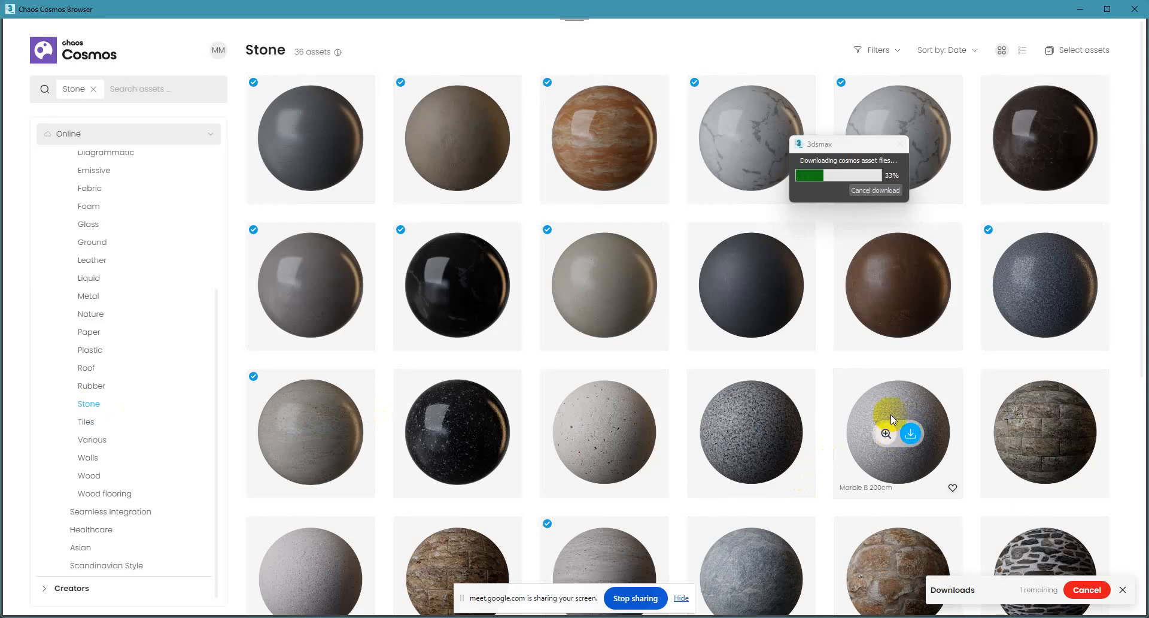
{"action": "left_click", "coordinate": [909, 435]}
{"action": "scroll", "coordinate": [905, 446], "scroll_direction": "down", "scroll_amount": 2}
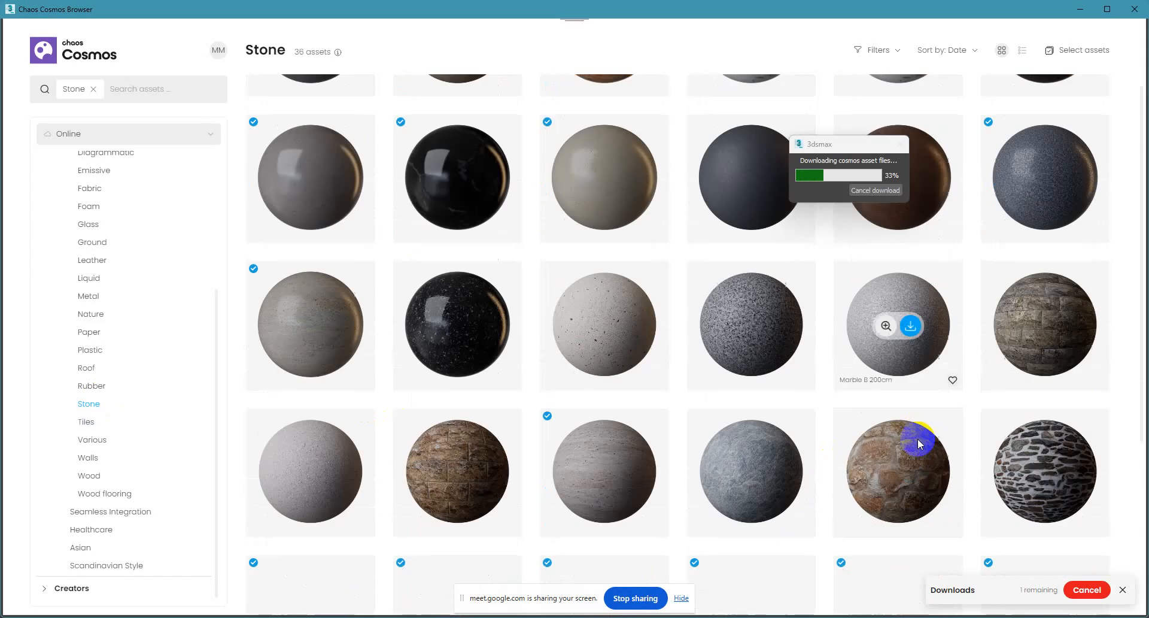
{"action": "left_click", "coordinate": [912, 327]}
{"action": "scroll", "coordinate": [916, 419], "scroll_direction": "down", "scroll_amount": 2}
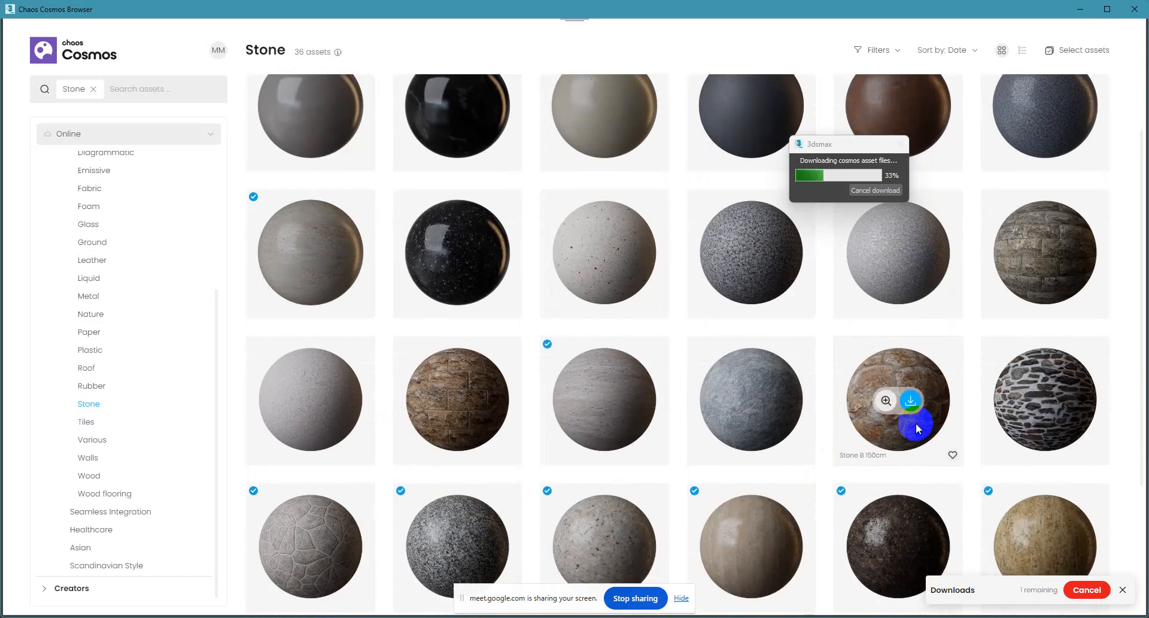
{"action": "left_click", "coordinate": [605, 475]}
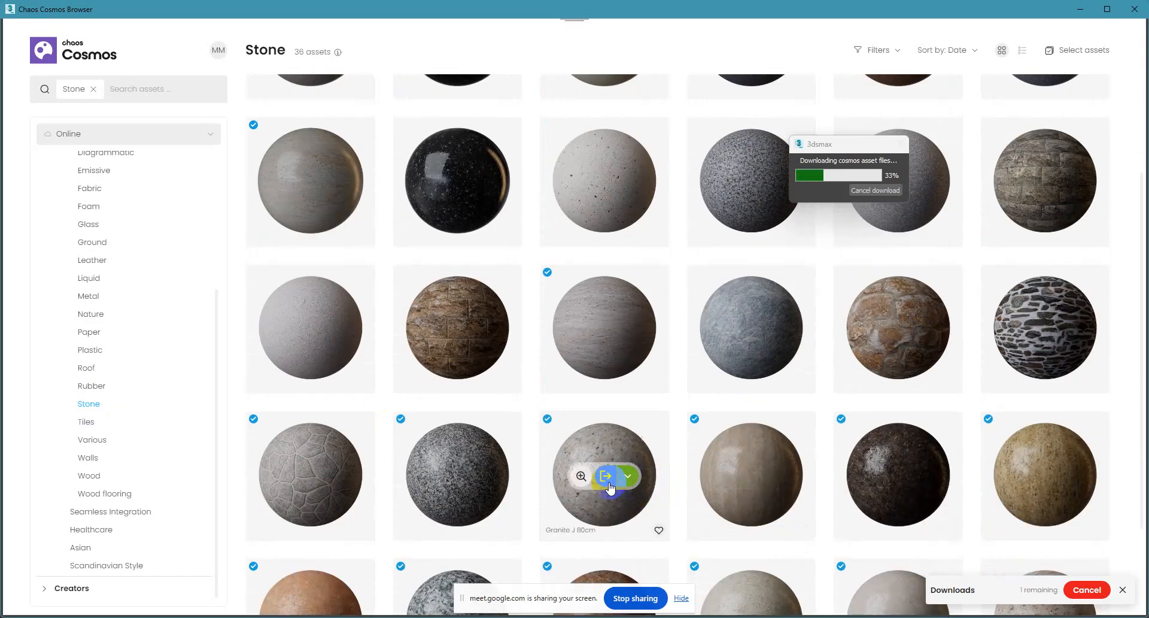
{"action": "left_click", "coordinate": [1080, 9]}
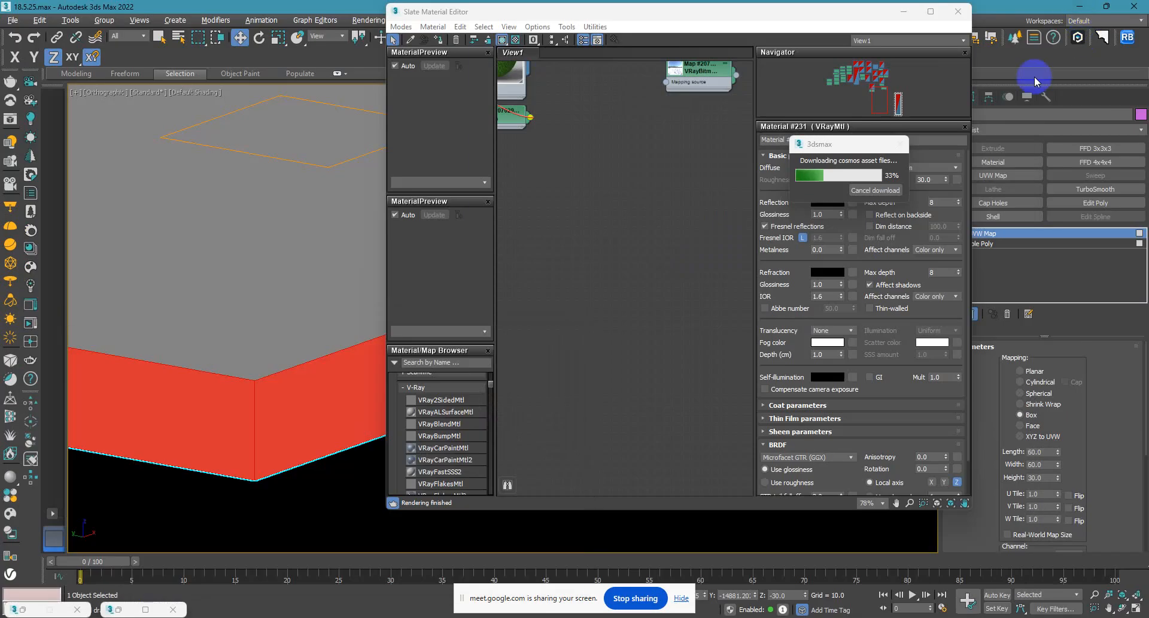
Maximize the Slate Material Editor and locate the imported Granite_J_80cm node among the existing materials in View1.
{"action": "scroll", "coordinate": [619, 326], "scroll_direction": "down", "scroll_amount": 5}
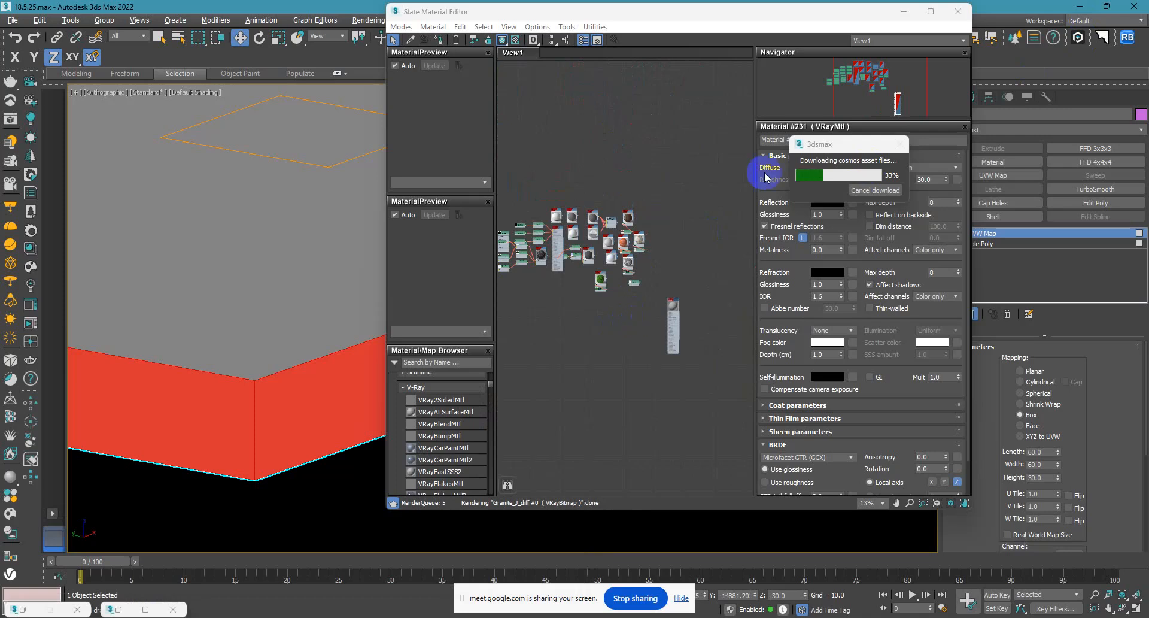
{"action": "left_click", "coordinate": [930, 11]}
{"action": "scroll", "coordinate": [652, 185], "scroll_direction": "up", "scroll_amount": 8}
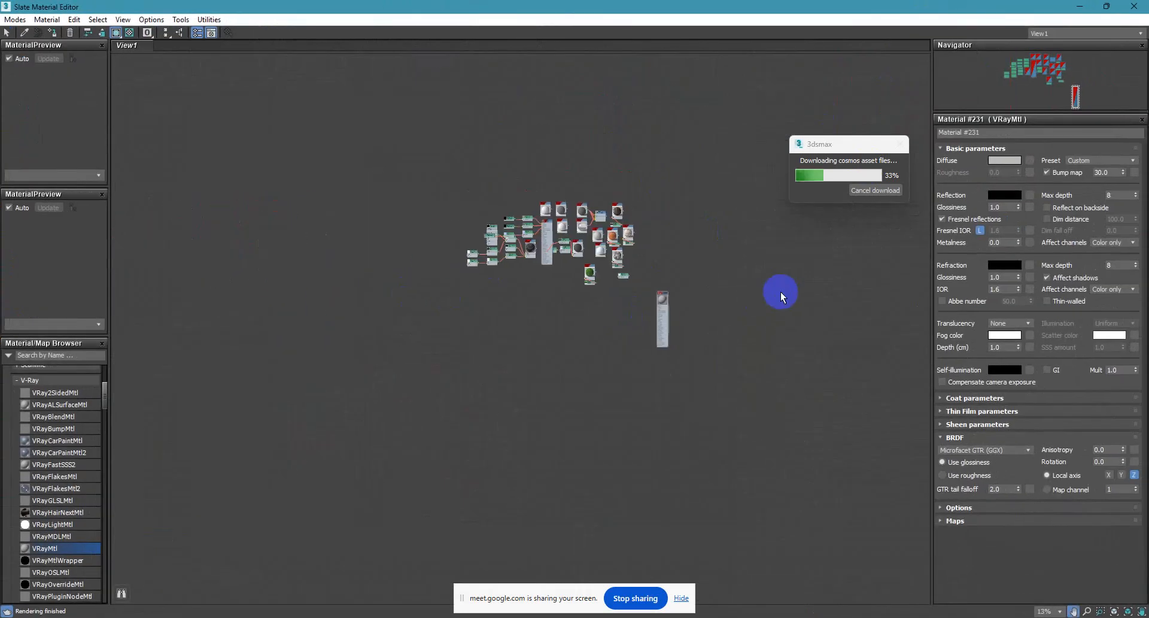
{"action": "middle_click_drag", "start_coordinate": [419, 270], "coordinate": [636, 372]}
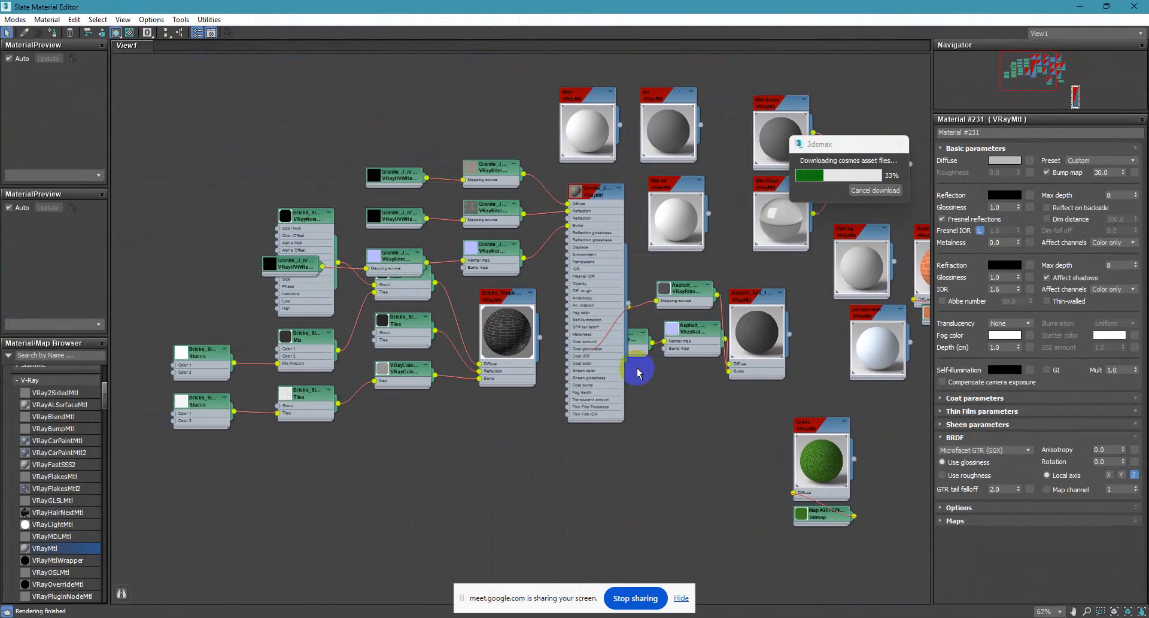
{"action": "scroll", "coordinate": [574, 233], "scroll_direction": "up", "scroll_amount": 5}
{"action": "scroll", "coordinate": [573, 233], "scroll_direction": "up", "scroll_amount": 1}
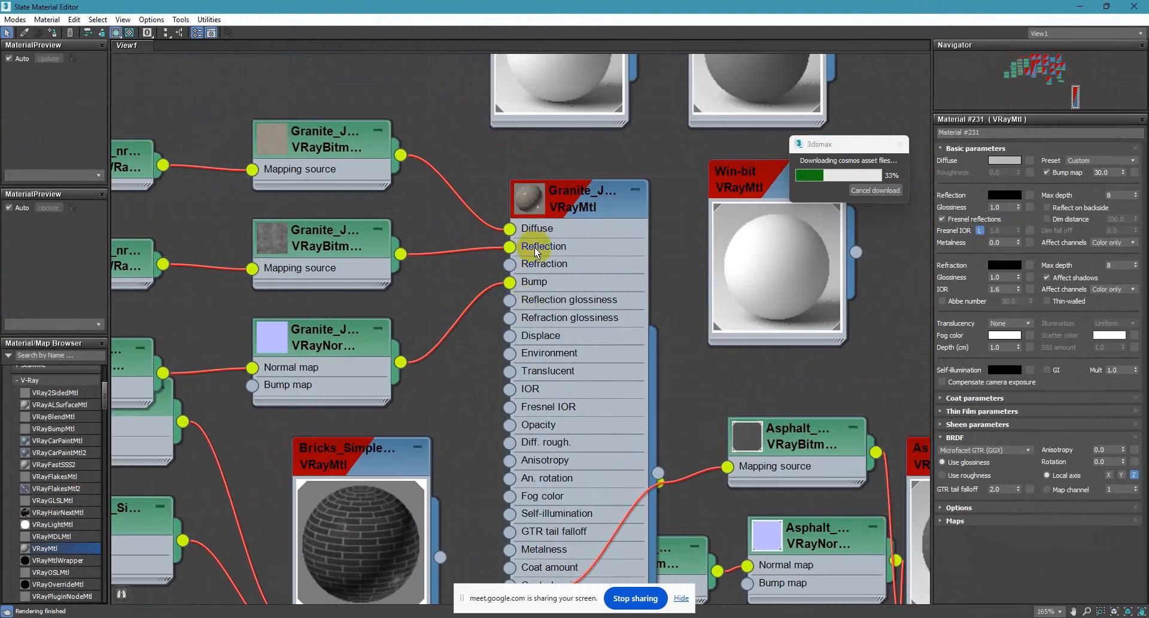
Move the granite material node and its map nodes out to the free area of View1, clear of the other materials.
{"action": "left_click_drag", "start_coordinate": [568, 206], "coordinate": [480, 216]}
{"action": "scroll", "coordinate": [538, 276], "scroll_direction": "down", "scroll_amount": 8}
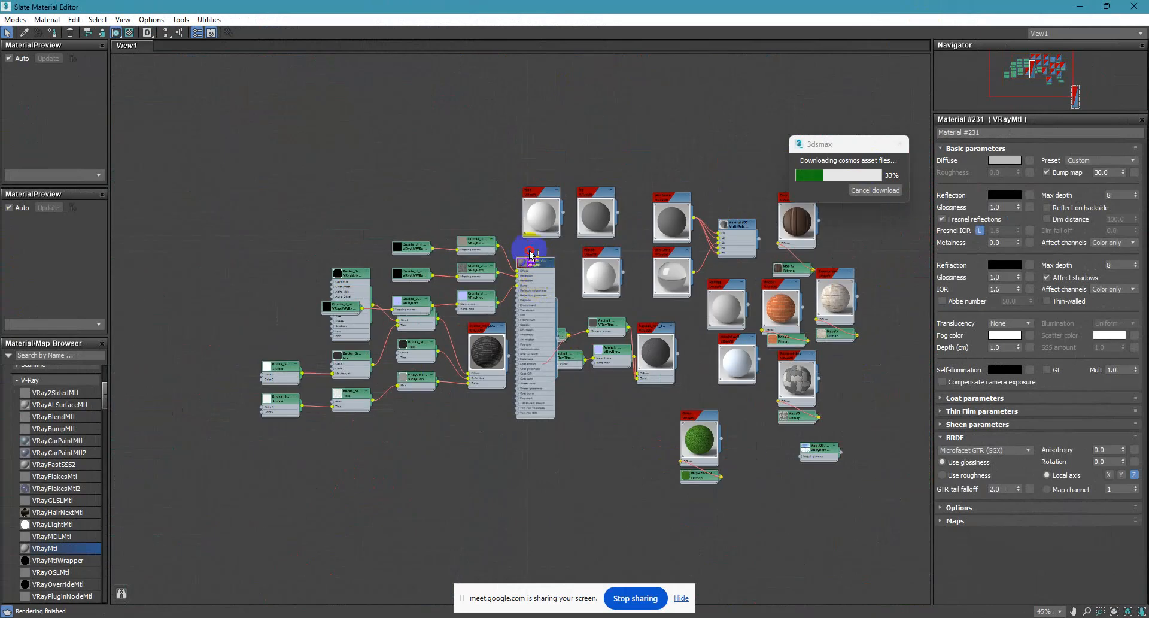
{"action": "left_click_drag", "start_coordinate": [532, 263], "coordinate": [595, 92]}
{"action": "left_click_drag", "start_coordinate": [493, 188], "coordinate": [470, 163]}
{"action": "mouse_move", "coordinate": [417, 209]}
{"action": "left_mouse_down"}
{"action": "mouse_move", "coordinate": [400, 305]}
{"action": "mouse_move", "coordinate": [399, 197]}
{"action": "left_mouse_up"}
{"action": "left_click_drag", "start_coordinate": [342, 310], "coordinate": [326, 186]}
{"action": "middle_click_drag", "start_coordinate": [603, 111], "coordinate": [435, 255]}
Open the granite material's parameters, enlarge its preview and hide its unused node slots.
{"action": "scroll", "coordinate": [436, 255], "scroll_direction": "up", "scroll_amount": 3}
{"action": "double_click", "coordinate": [407, 226]}
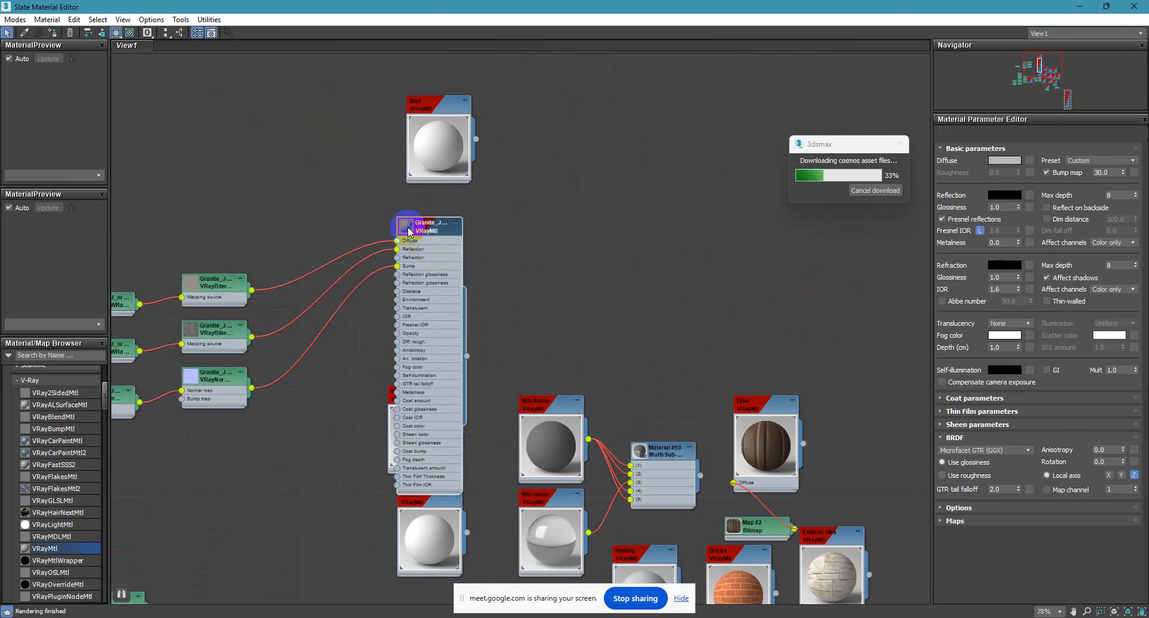
{"action": "left_click_drag", "start_coordinate": [434, 257], "coordinate": [373, 248]}
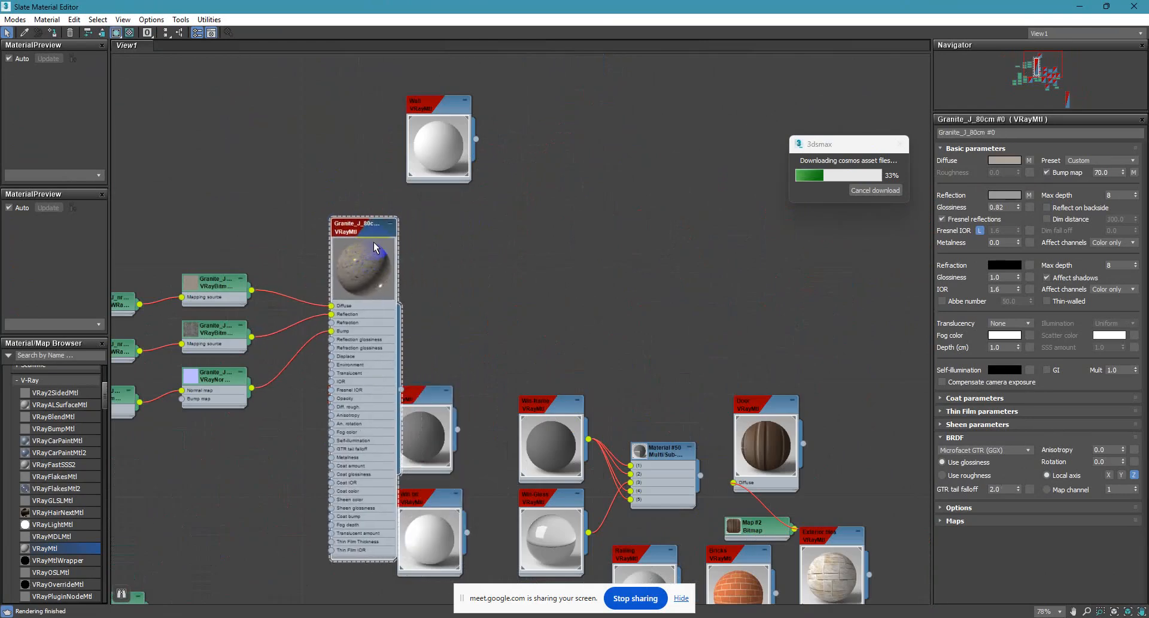
{"action": "left_click", "coordinate": [102, 32]}
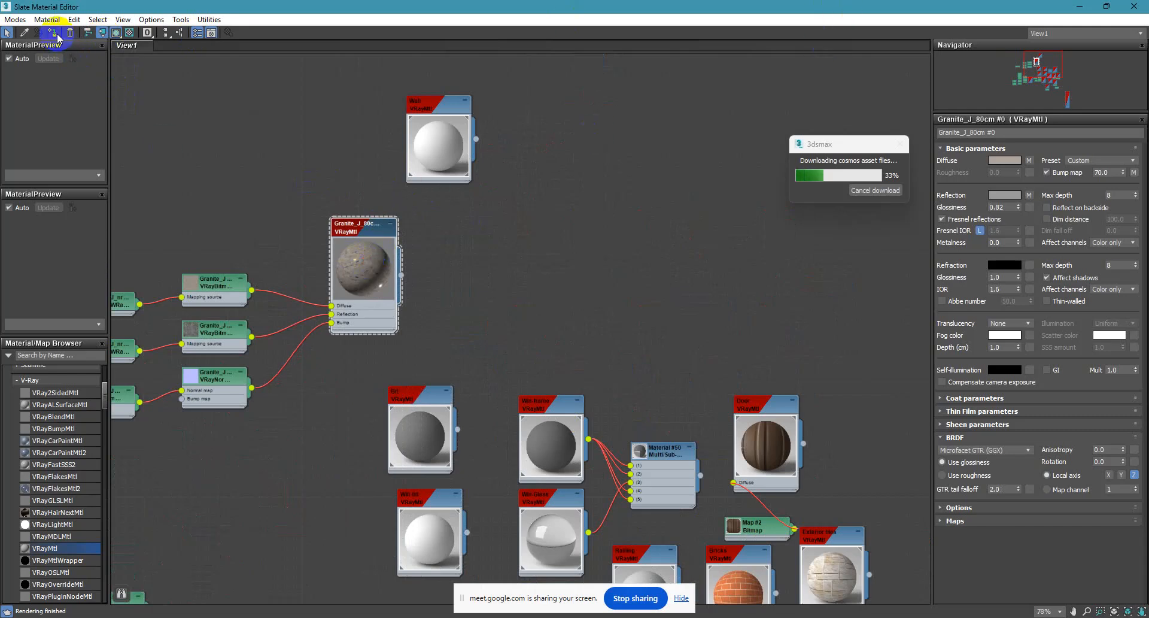
Assign the granite material to the selected plinth and inspect its texture up close.
{"action": "left_click", "coordinate": [1132, 6]}
{"action": "scroll", "coordinate": [393, 372], "scroll_direction": "up", "scroll_amount": 3}
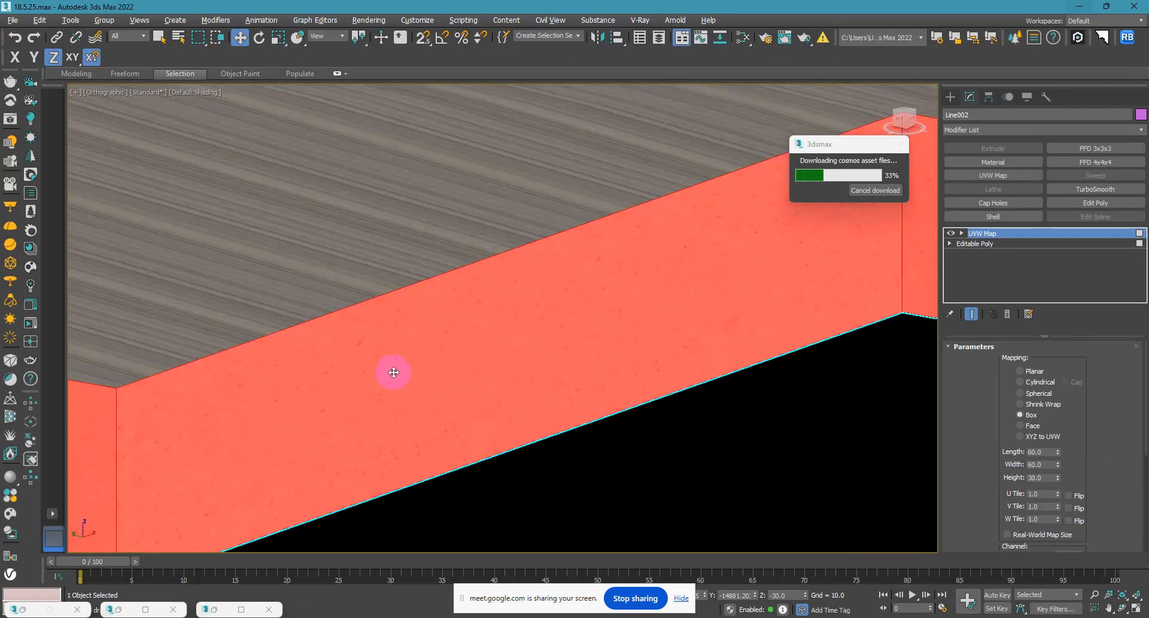
{"action": "scroll", "coordinate": [692, 418], "scroll_direction": "down", "scroll_amount": 4}
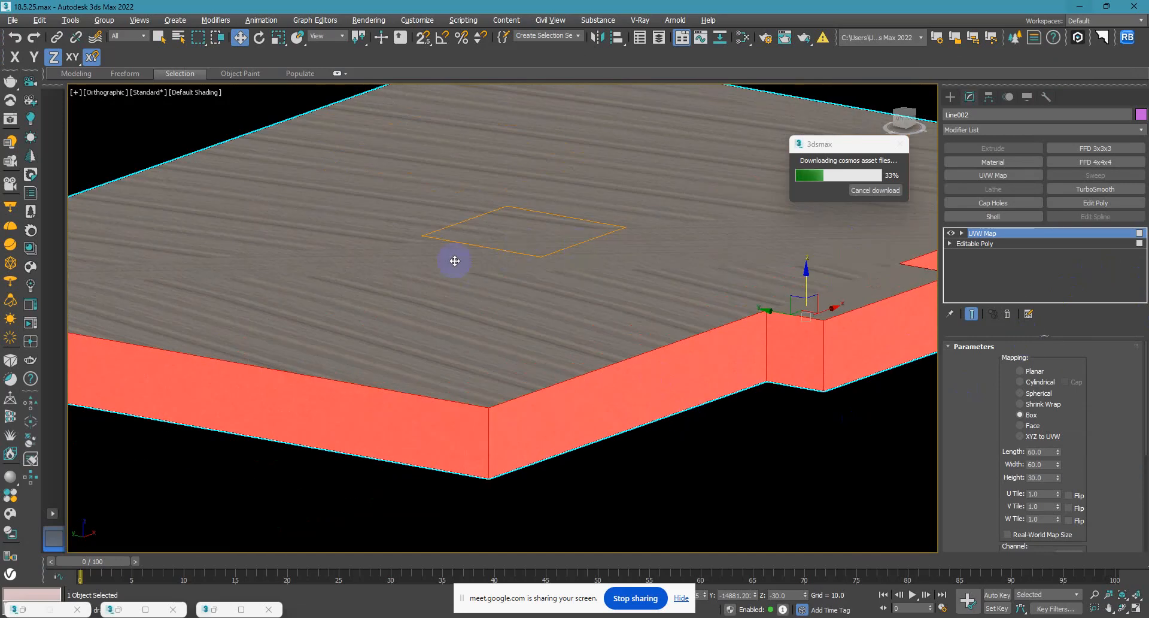
{"action": "scroll", "coordinate": [500, 426], "scroll_direction": "up", "scroll_amount": 5}
{"action": "middle_click_drag", "start_coordinate": [578, 435], "coordinate": [461, 361]}
{"action": "scroll", "coordinate": [472, 369], "scroll_direction": "down", "scroll_amount": 5}
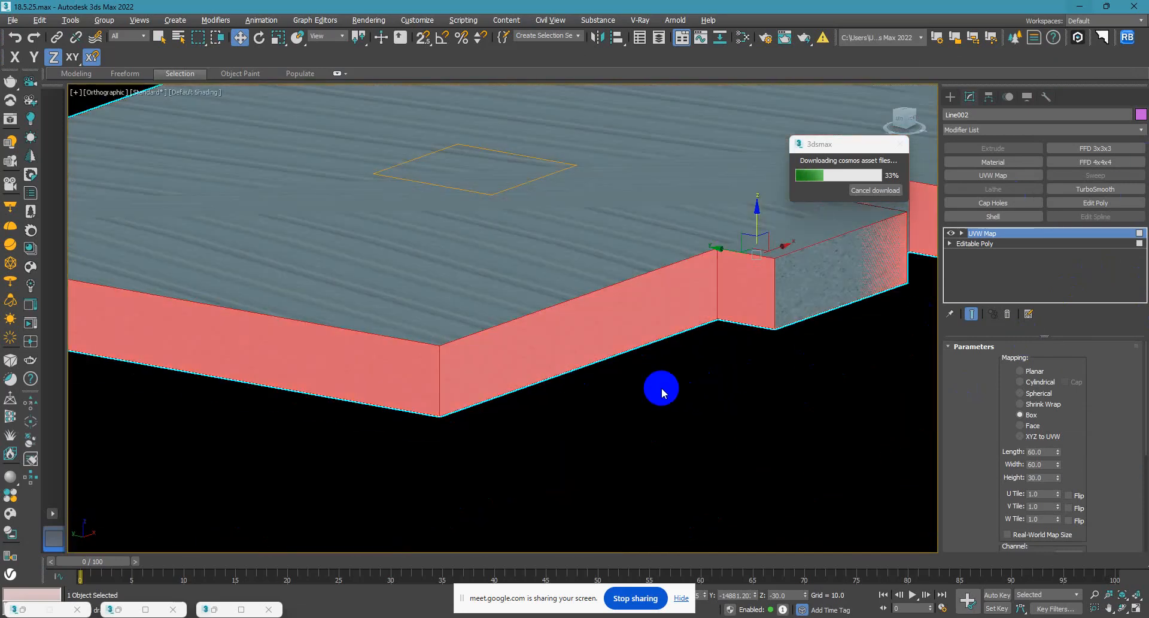
{"action": "left_click", "coordinate": [590, 429]}
{"action": "scroll", "coordinate": [610, 335], "scroll_direction": "up", "scroll_amount": 4}
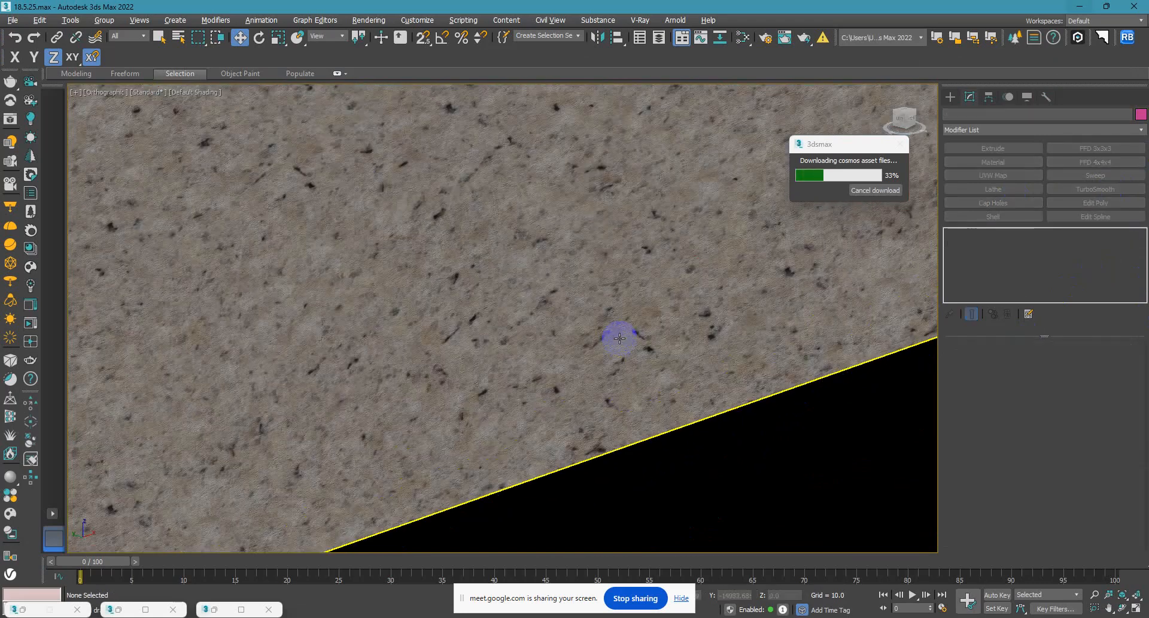
{"action": "scroll", "coordinate": [480, 295], "scroll_direction": "up", "scroll_amount": 3}
{"action": "scroll", "coordinate": [480, 296], "scroll_direction": "down", "scroll_amount": 7}
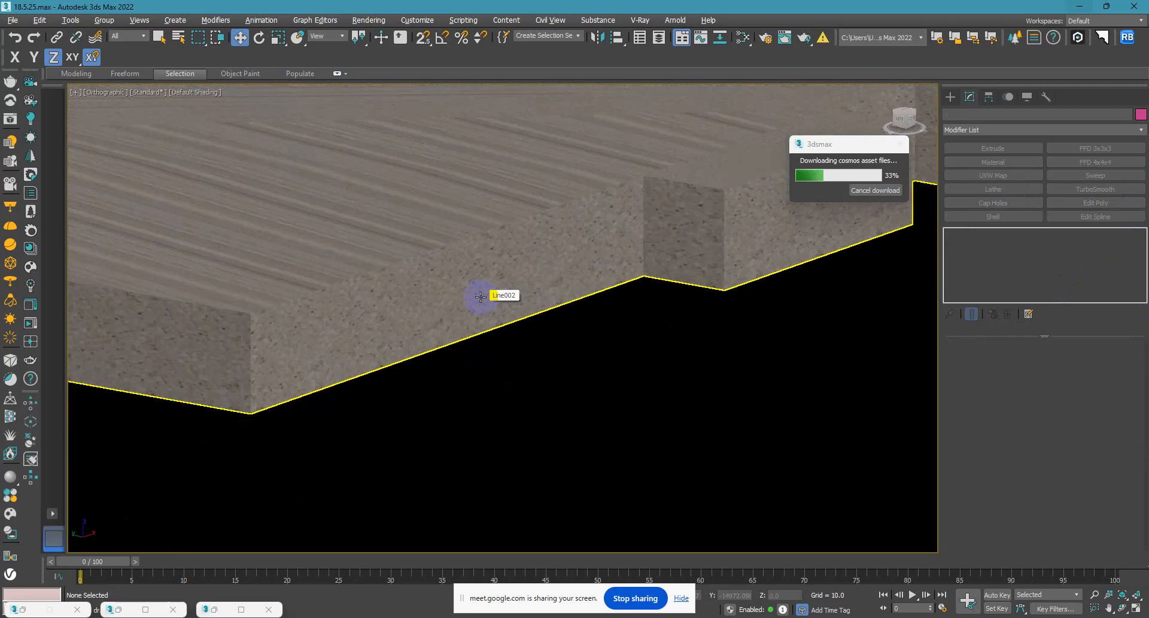
{"action": "middle_click_drag", "start_coordinate": [502, 334], "coordinate": [499, 353], "text": "alt"}
Return to the VRayCam001 view and bring back the hidden building to judge the granite plinth in context.
{"action": "key", "text": "c"}
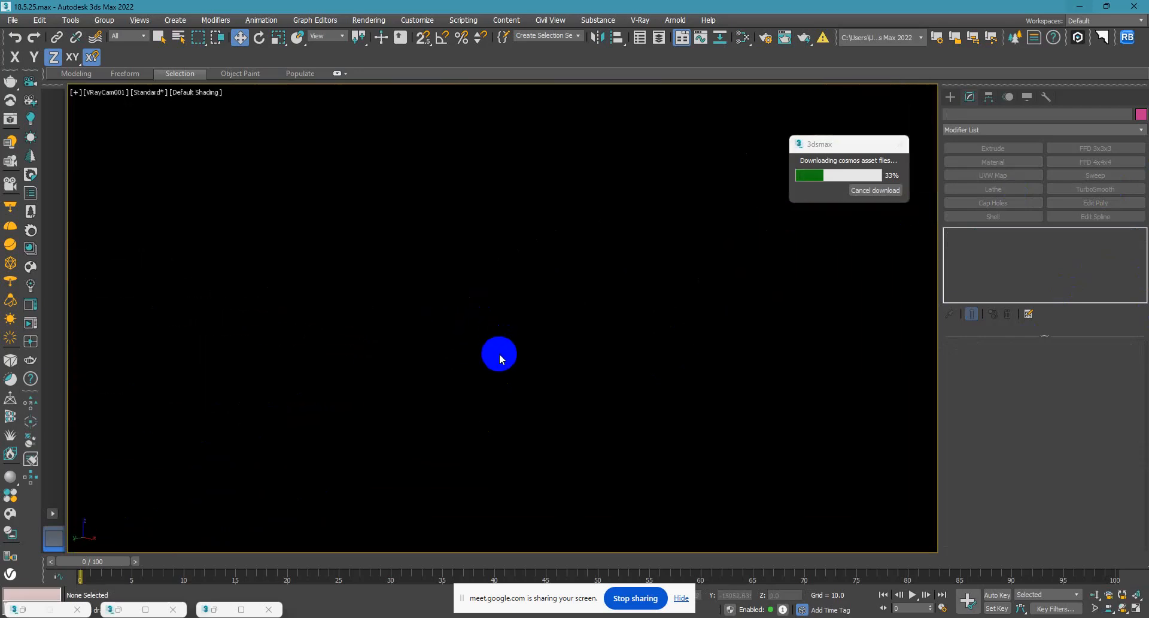
{"action": "right_click", "coordinate": [518, 349]}
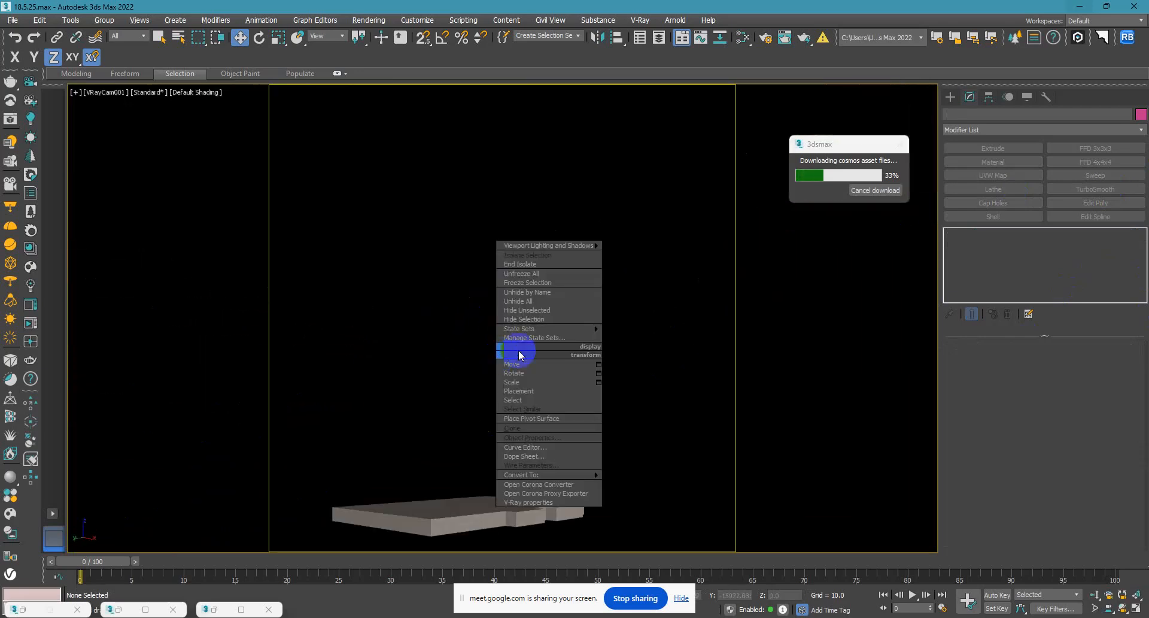
{"action": "left_click", "coordinate": [535, 304]}
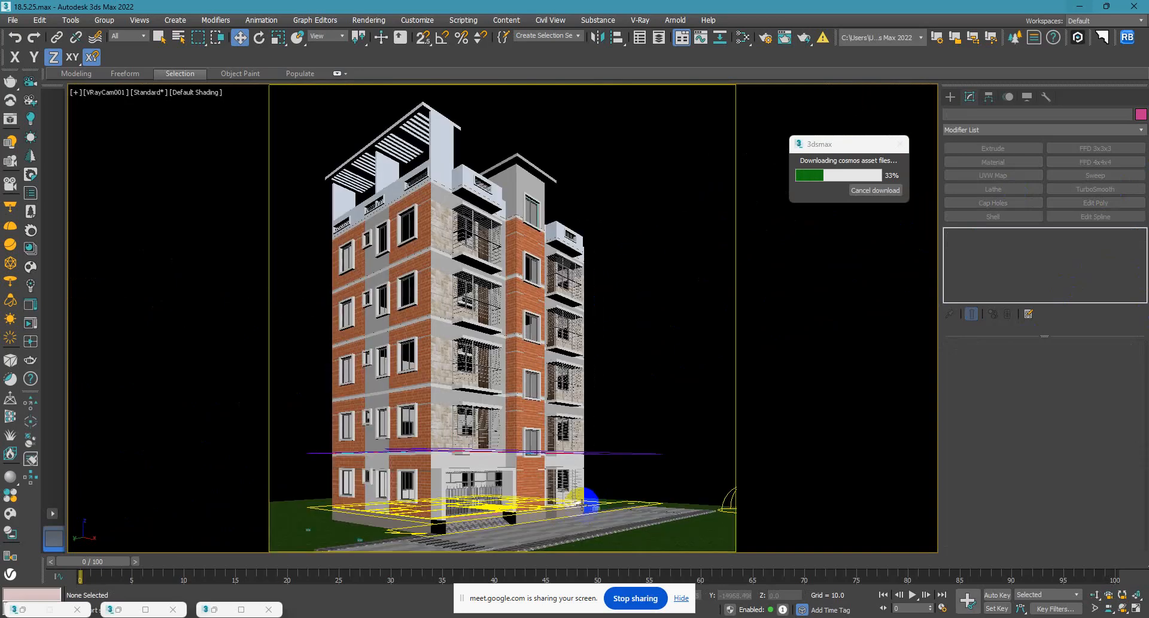
{"action": "left_click", "coordinate": [652, 240]}
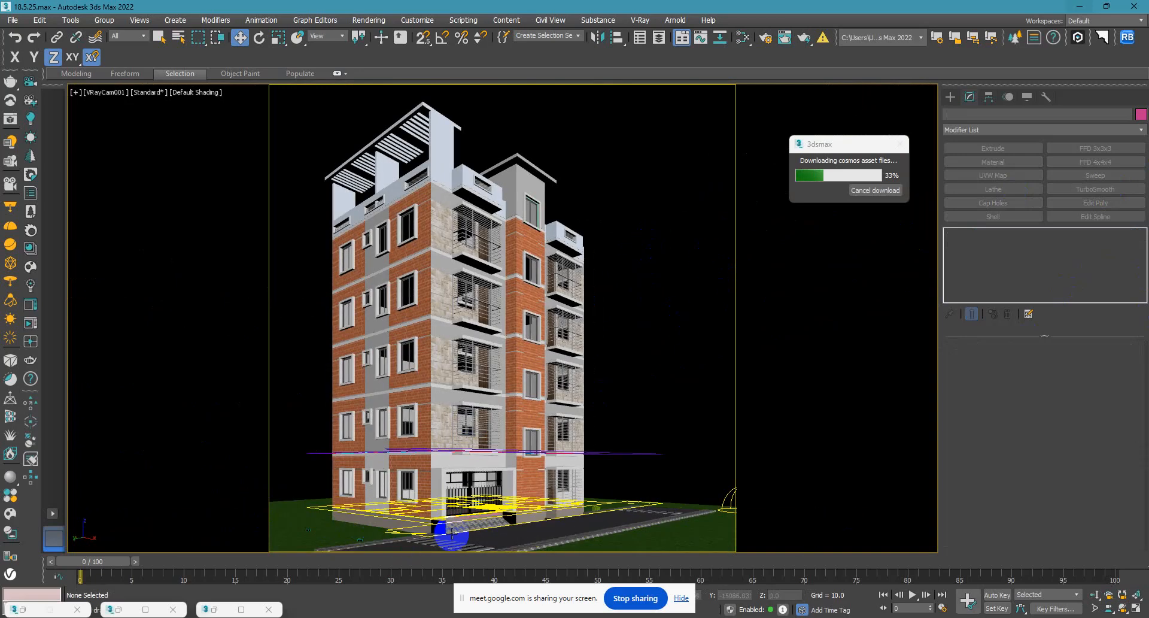
Isolate the plinth and assign the plain grey Bit material to it instead of the granite.
{"action": "left_click", "coordinate": [387, 523]}
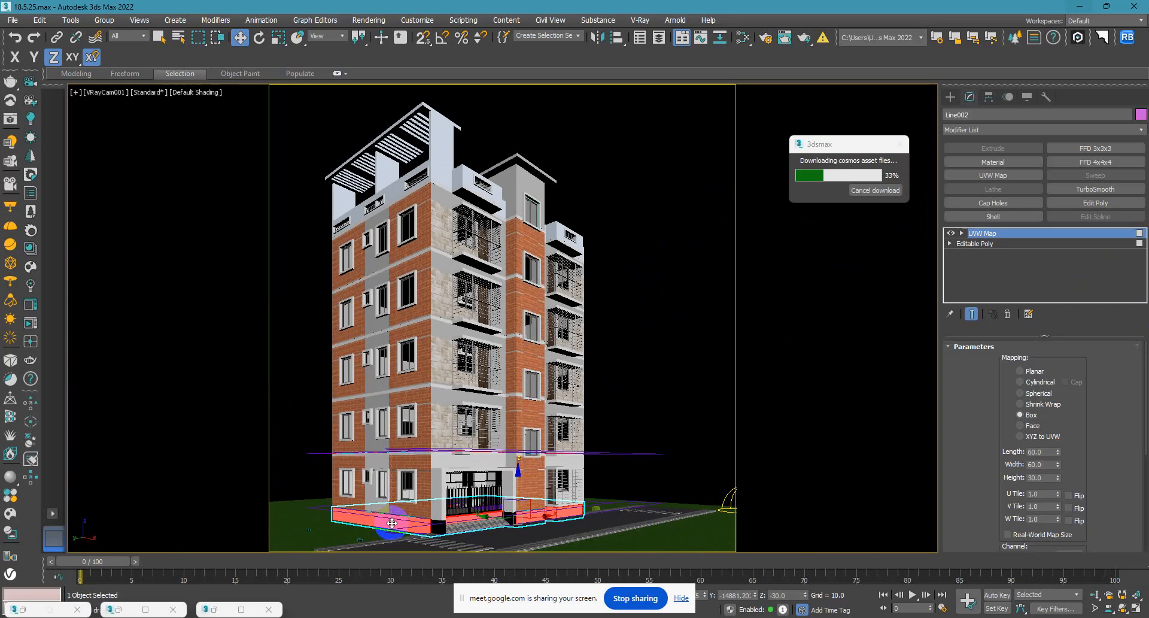
{"action": "key", "text": "alt+q"}
{"action": "key", "text": "m"}
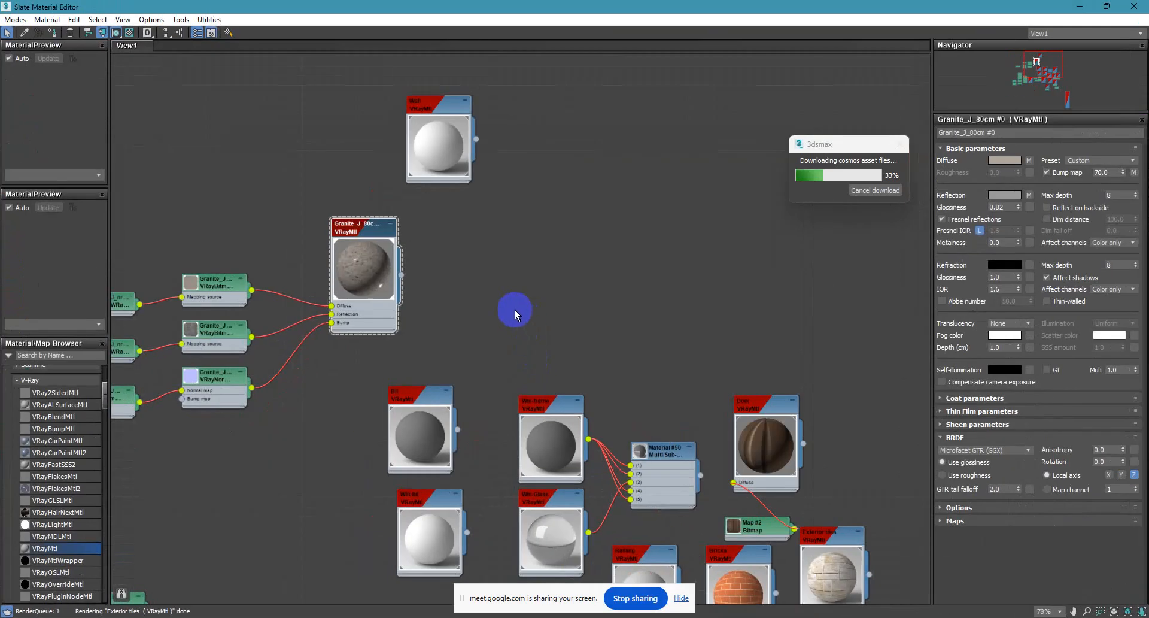
{"action": "middle_click_drag", "start_coordinate": [543, 368], "coordinate": [569, 241]}
{"action": "double_click", "coordinate": [440, 305]}
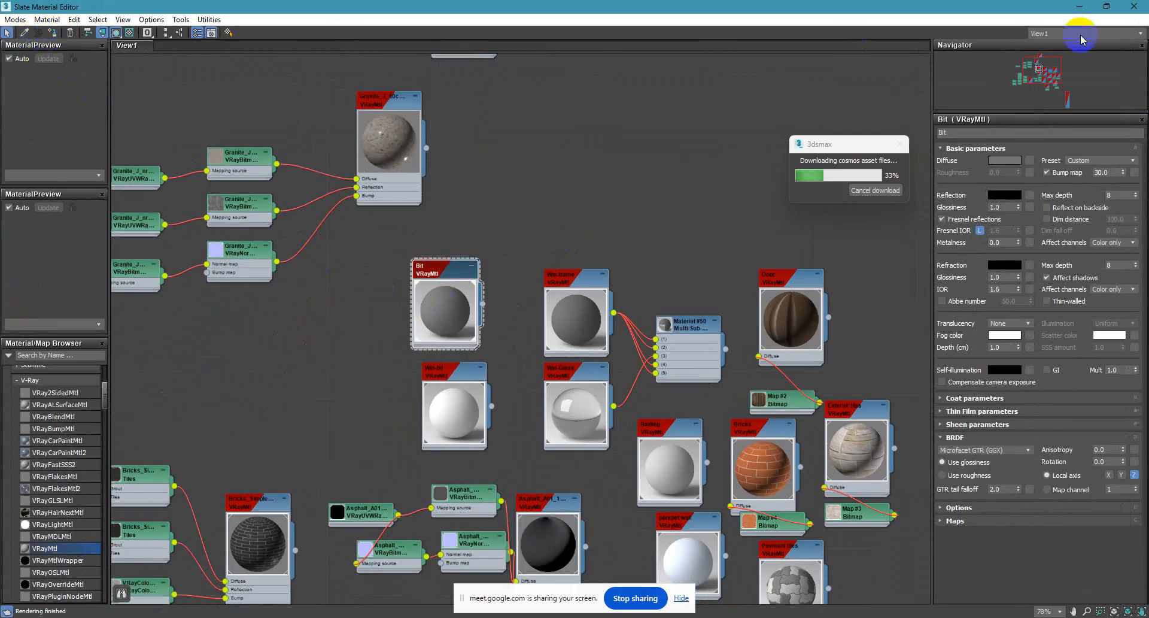
{"action": "left_click", "coordinate": [1073, 7]}
{"action": "left_click", "coordinate": [600, 341]}
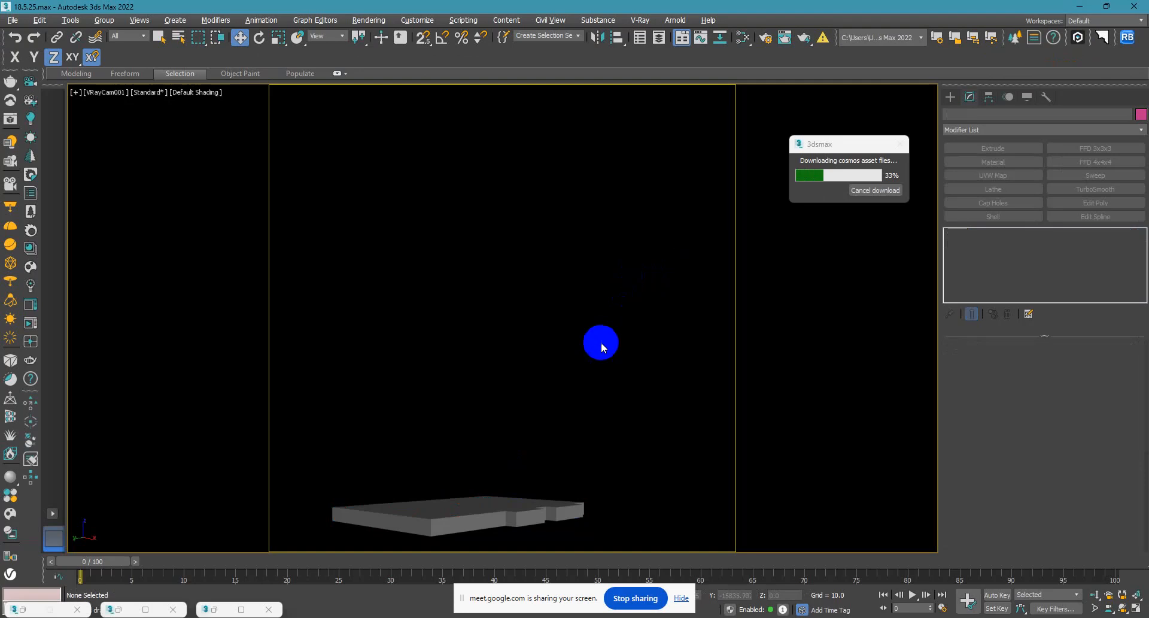
Try to bring the building back, checking for it in wireframe from the camera, top and left views.
{"action": "right_click", "coordinate": [573, 403]}
{"action": "left_click", "coordinate": [614, 355]}
{"action": "left_click_drag", "start_coordinate": [338, 384], "coordinate": [615, 549]}
{"action": "key", "text": "F3"}
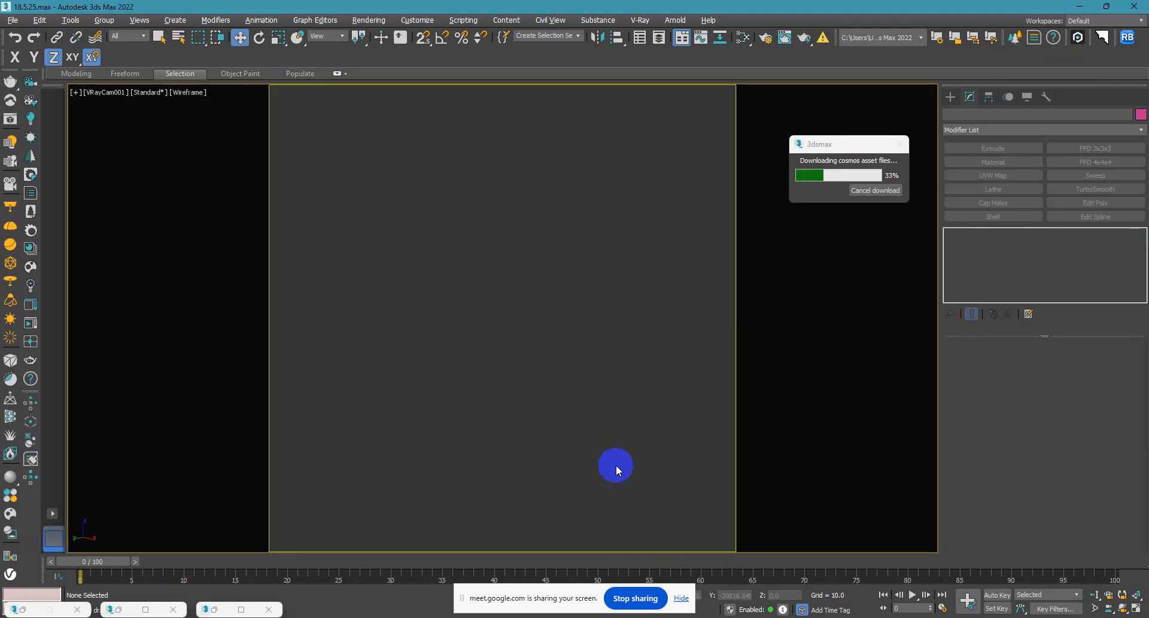
{"action": "key", "text": "t"}
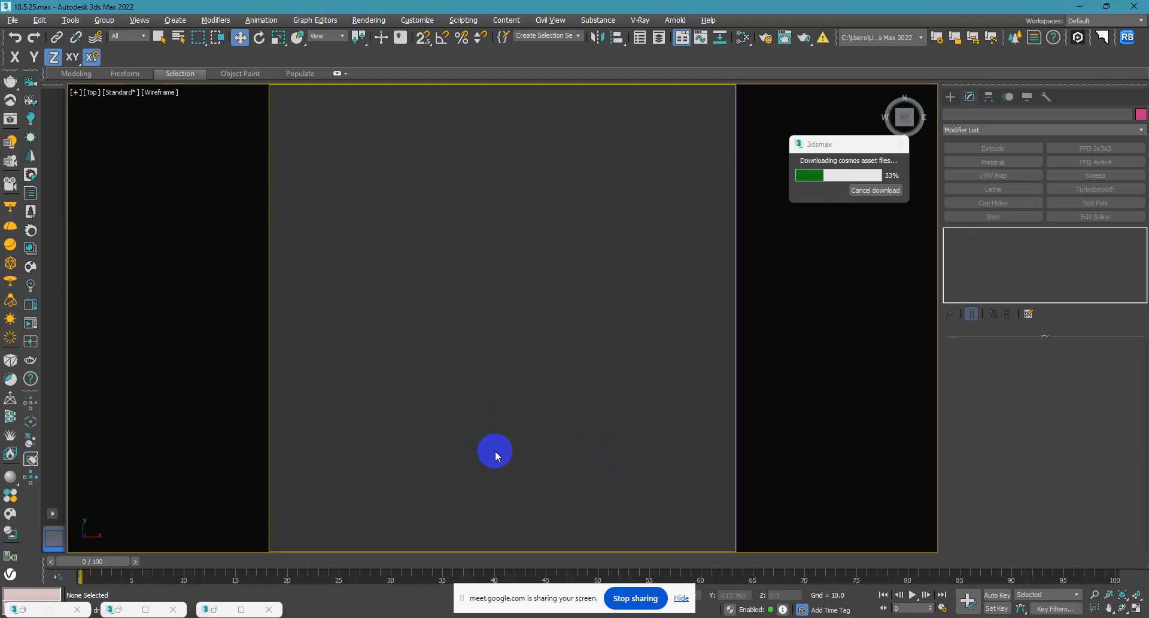
{"action": "middle_click_drag", "start_coordinate": [499, 444], "coordinate": [532, 306], "text": "alt"}
{"action": "key", "text": "l"}
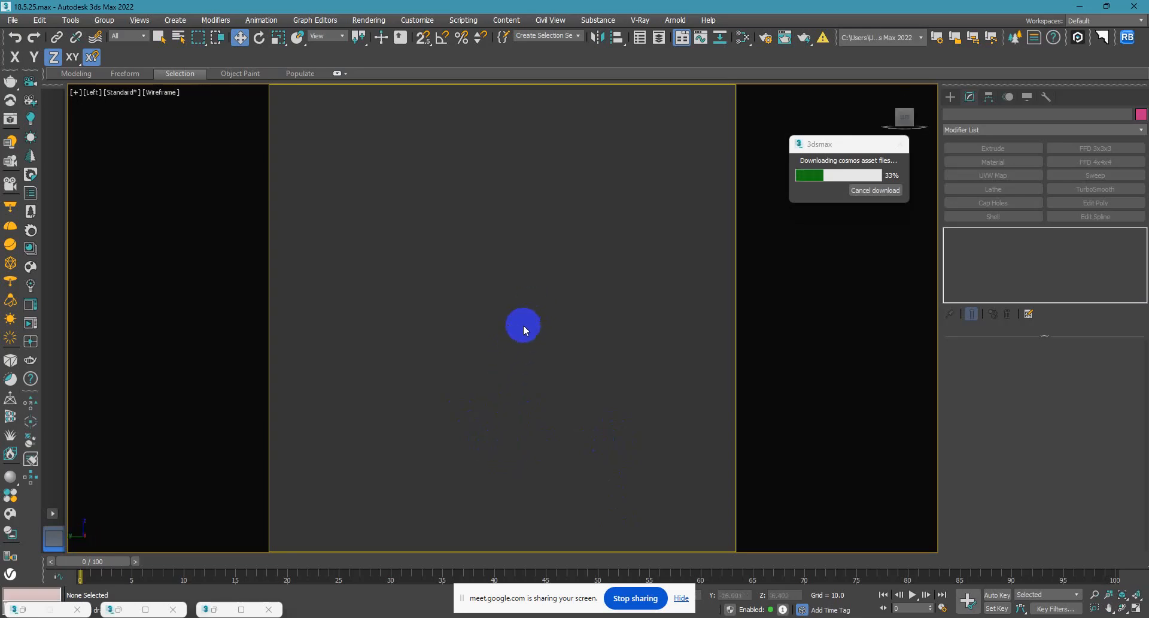
{"action": "key", "text": "t"}
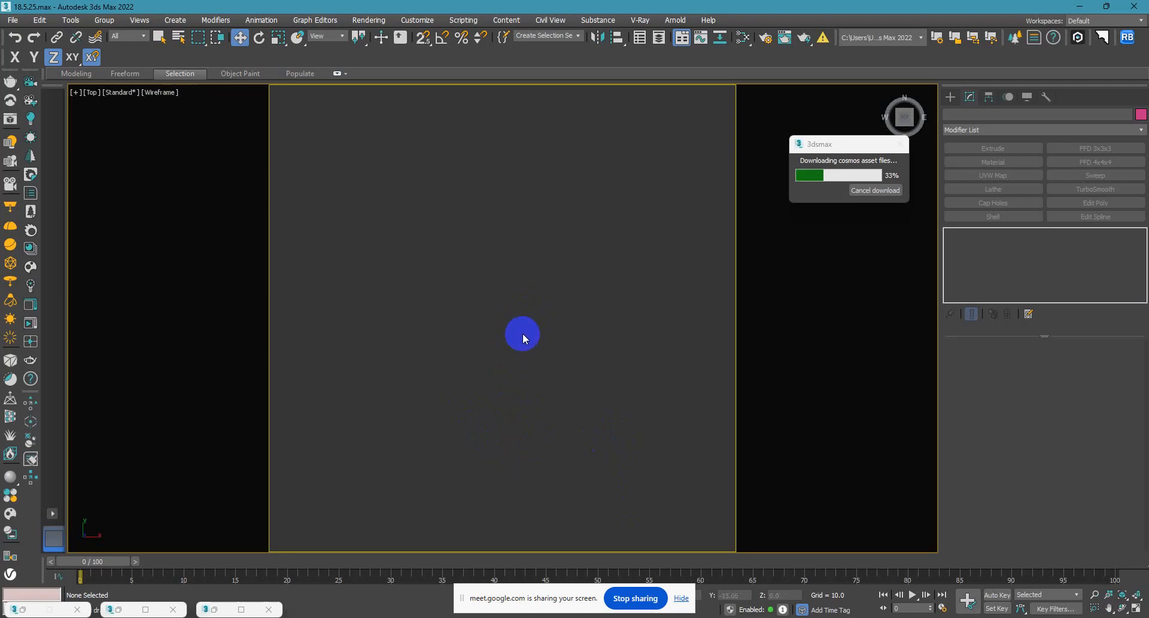
Unhide the whole building, return to the shaded VRayCam001 view and select the plinth.
{"action": "right_click", "coordinate": [513, 380]}
{"action": "left_click", "coordinate": [536, 360]}
{"action": "key", "text": "c"}
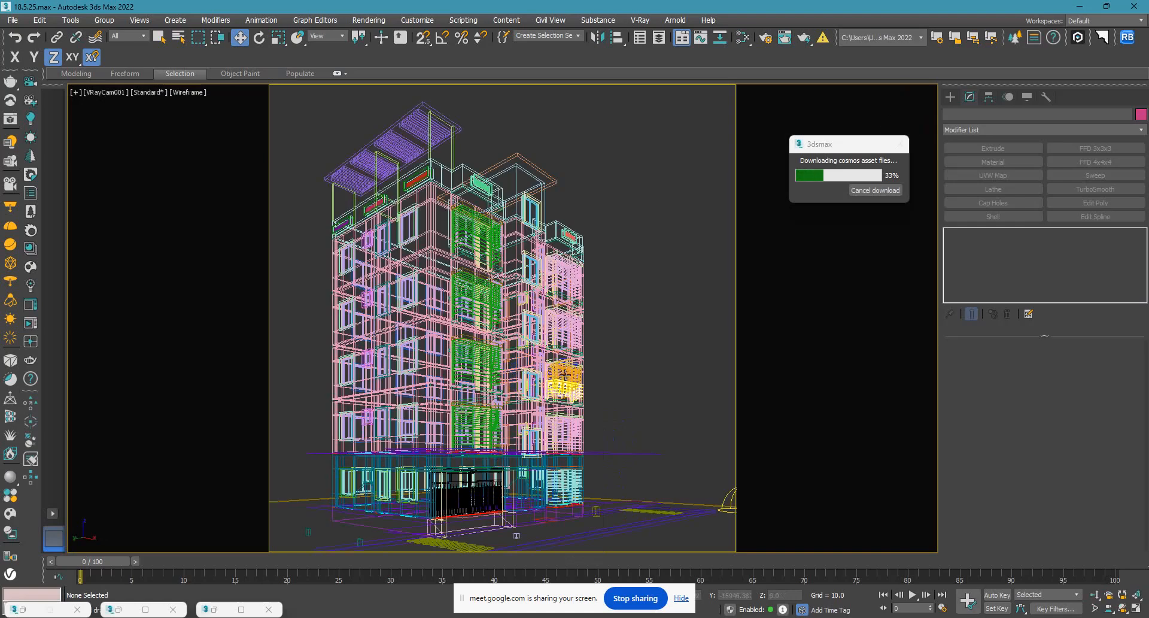
{"action": "key", "text": "F3"}
{"action": "left_click", "coordinate": [350, 518]}
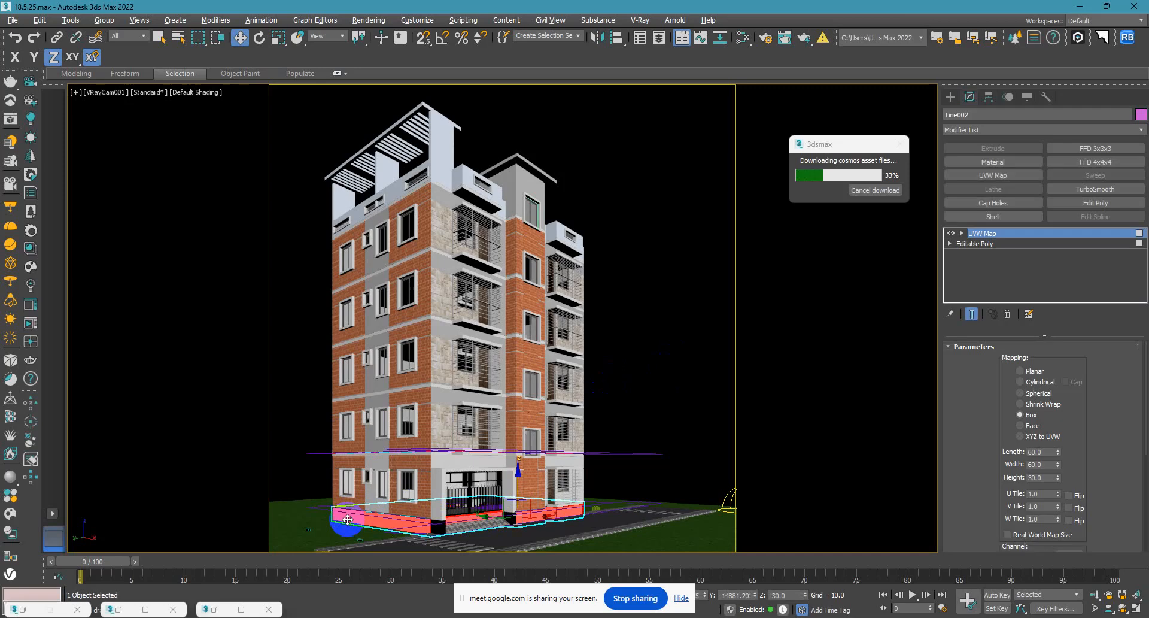
Isolate the plinth, convert it to an Editable Poly and select all of its polygons.
{"action": "key", "text": "alt+q"}
{"action": "right_click", "coordinate": [373, 462]}
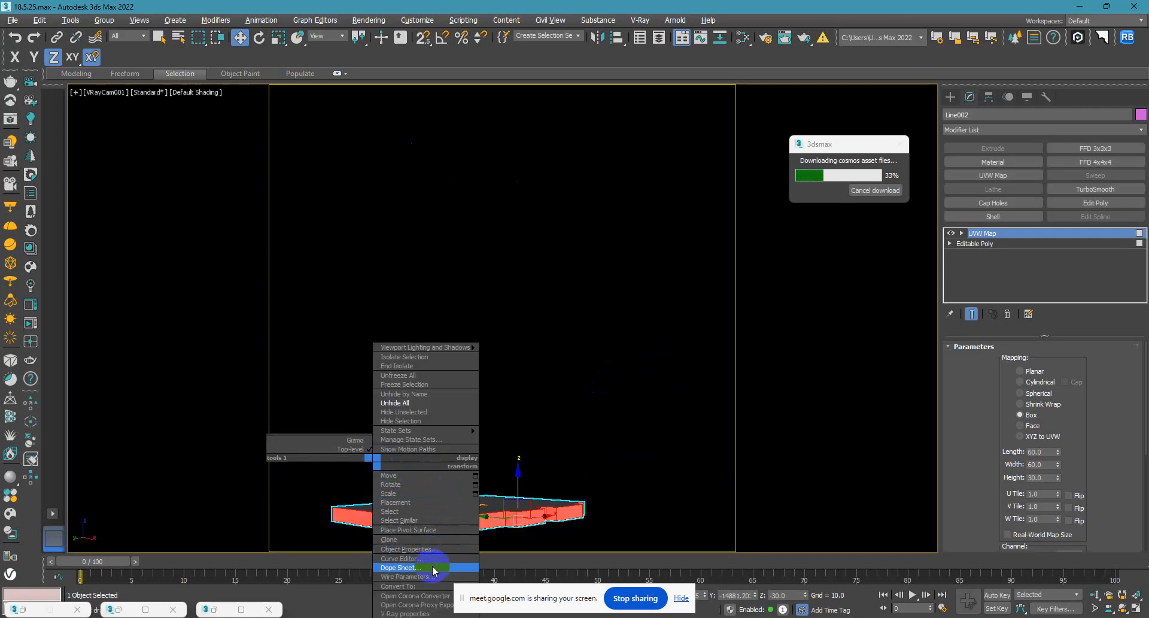
{"action": "mouse_move", "coordinate": [419, 583]}
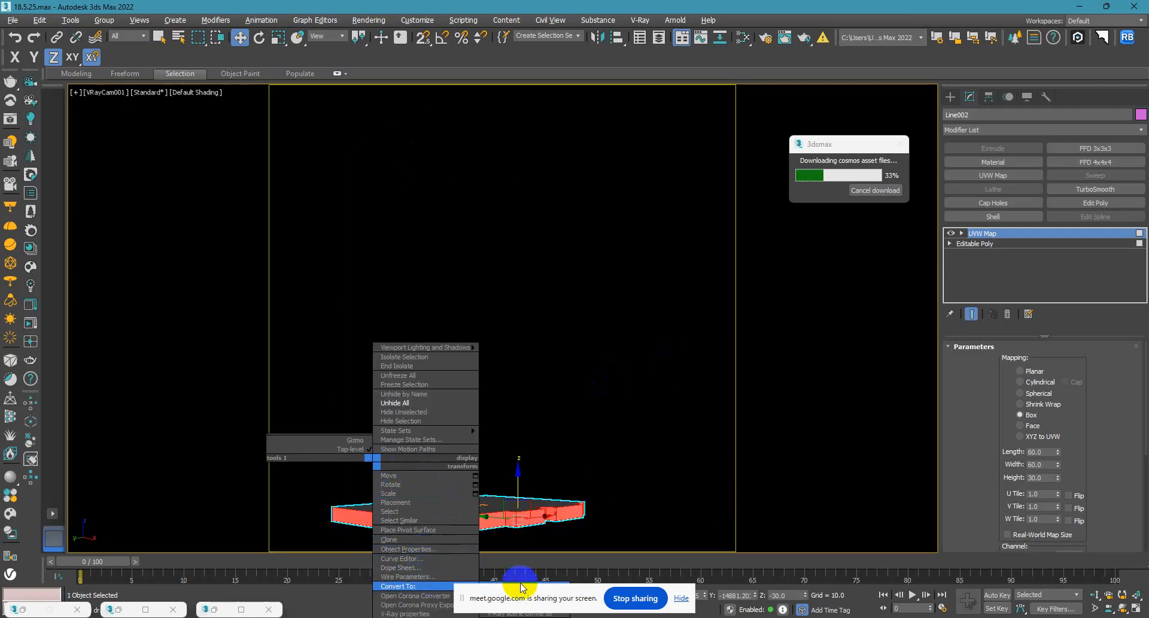
{"action": "left_click", "coordinate": [580, 402]}
{"action": "key", "text": "F2"}
{"action": "key", "text": "F2"}
{"action": "key", "text": "F2"}
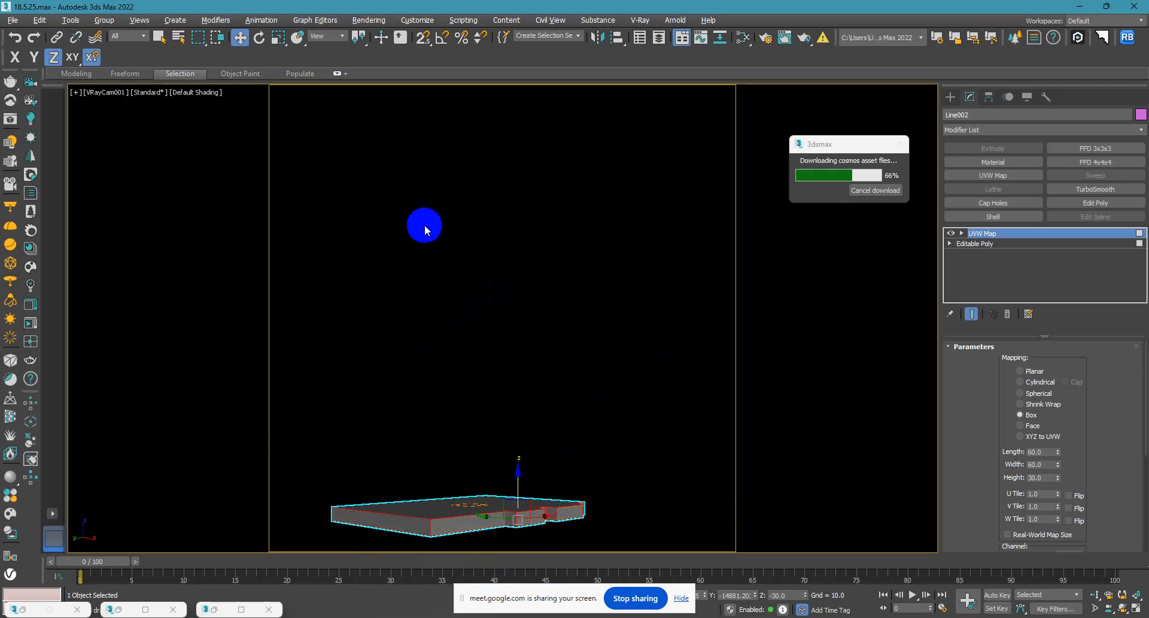
{"action": "right_click", "coordinate": [426, 204]}
{"action": "mouse_move", "coordinate": [487, 331]}
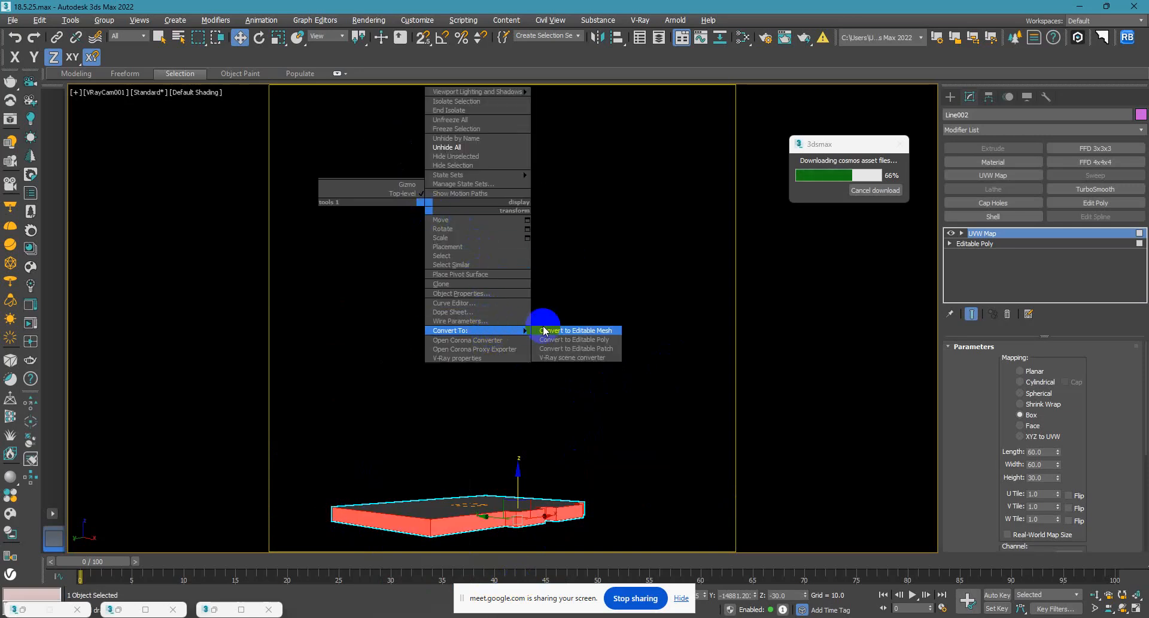
{"action": "left_click", "coordinate": [572, 340]}
{"action": "left_click", "coordinate": [1051, 361]}
{"action": "left_click_drag", "start_coordinate": [706, 377], "coordinate": [297, 542]}
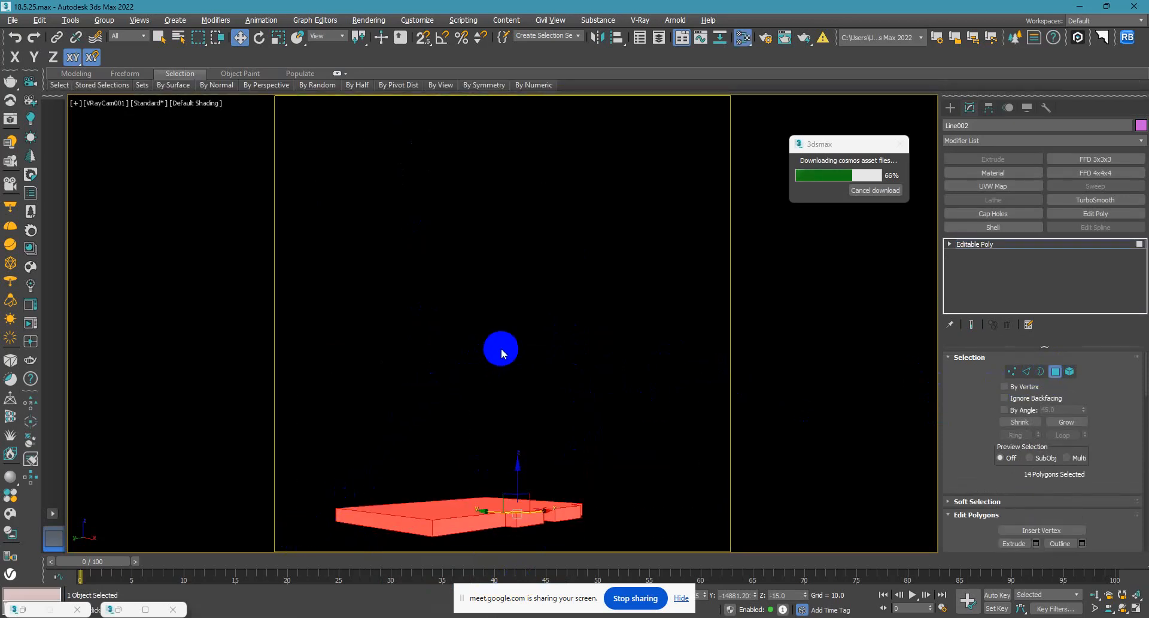
Darken the Bit material's diffuse color to a near-black grey.
{"action": "key", "text": "m"}
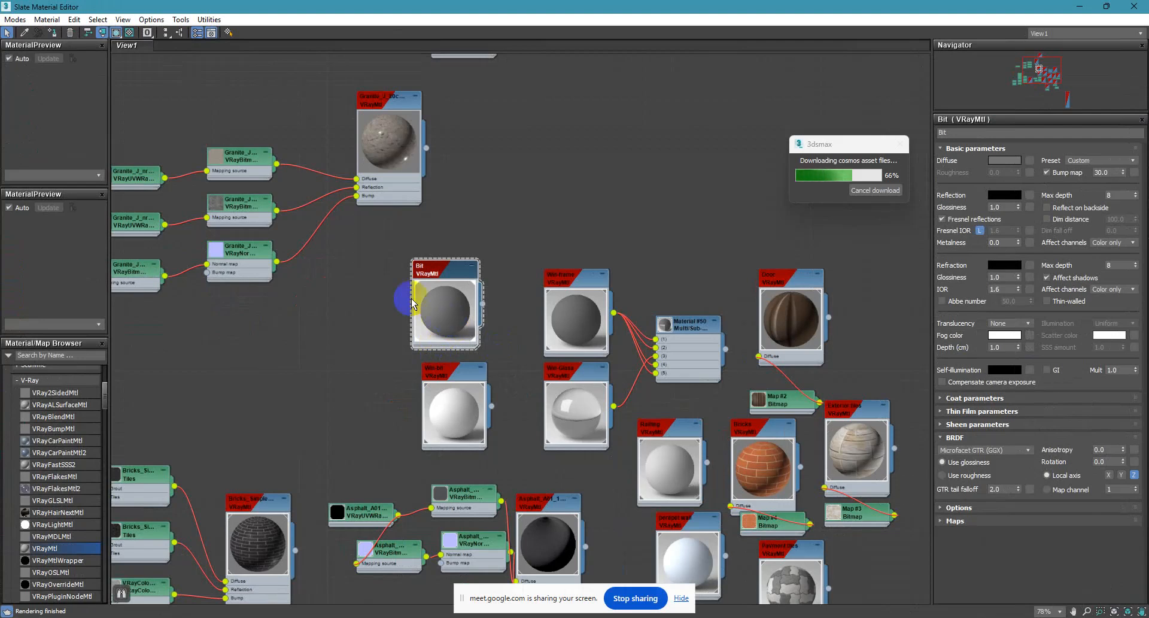
{"action": "left_click", "coordinate": [1011, 160]}
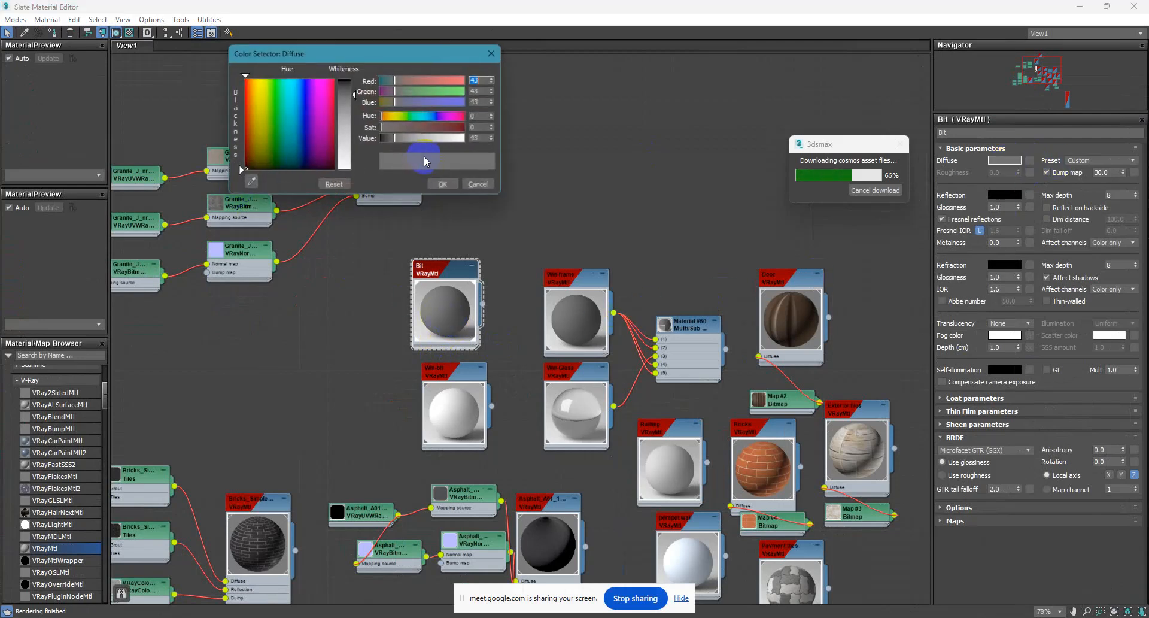
{"action": "left_click_drag", "start_coordinate": [354, 94], "coordinate": [354, 83]}
{"action": "left_click", "coordinate": [443, 183]}
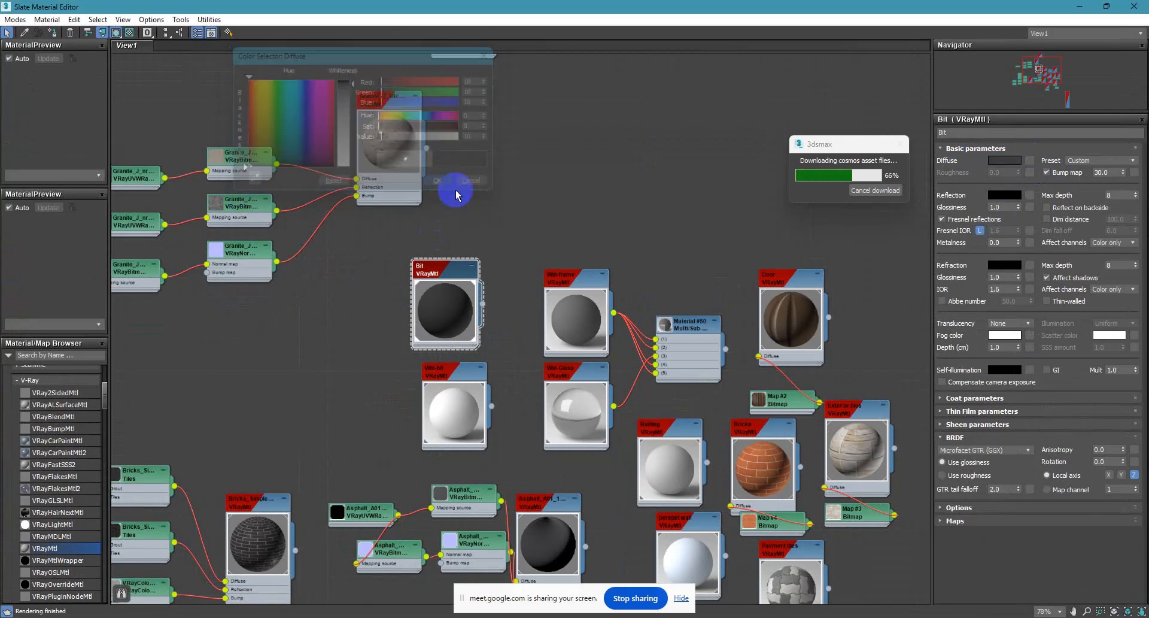
{"action": "left_click", "coordinate": [1079, 6]}
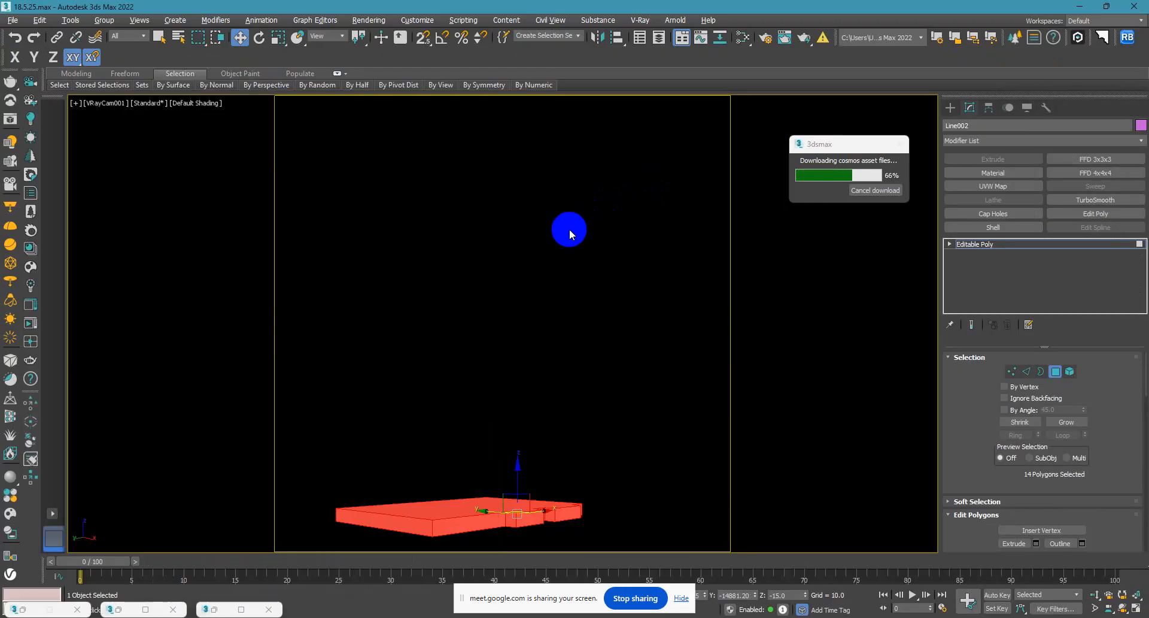
Turn off the red face shading on the selected plinth polygons and assign the darkened Bit material to them.
{"action": "key", "text": "F3"}
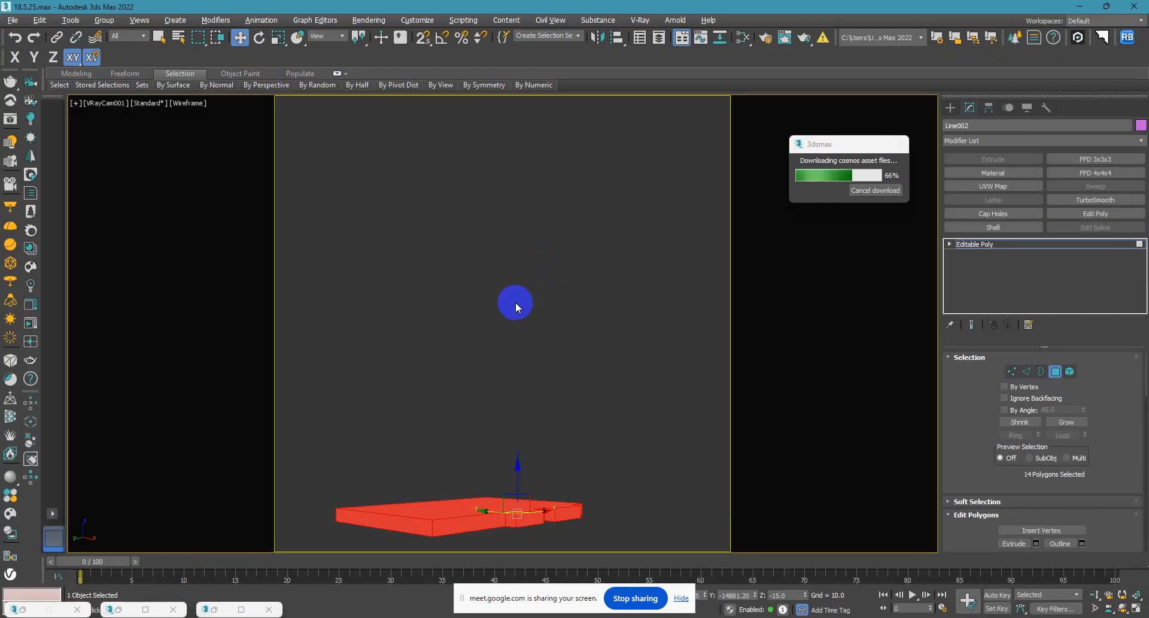
{"action": "key", "text": "F2"}
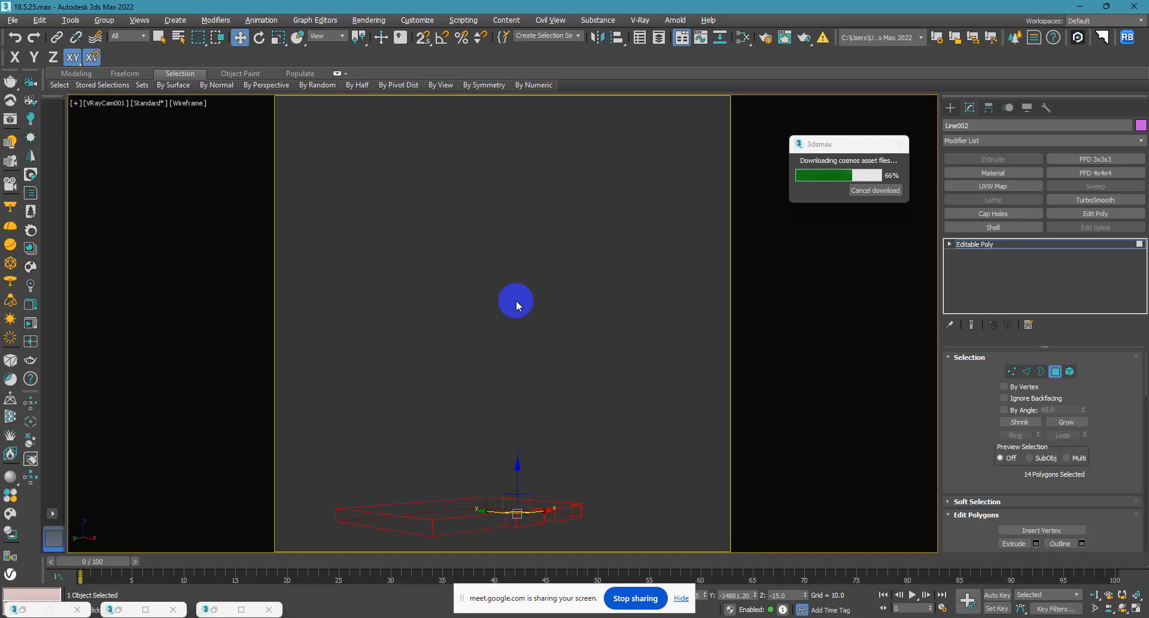
{"action": "key", "text": "F3"}
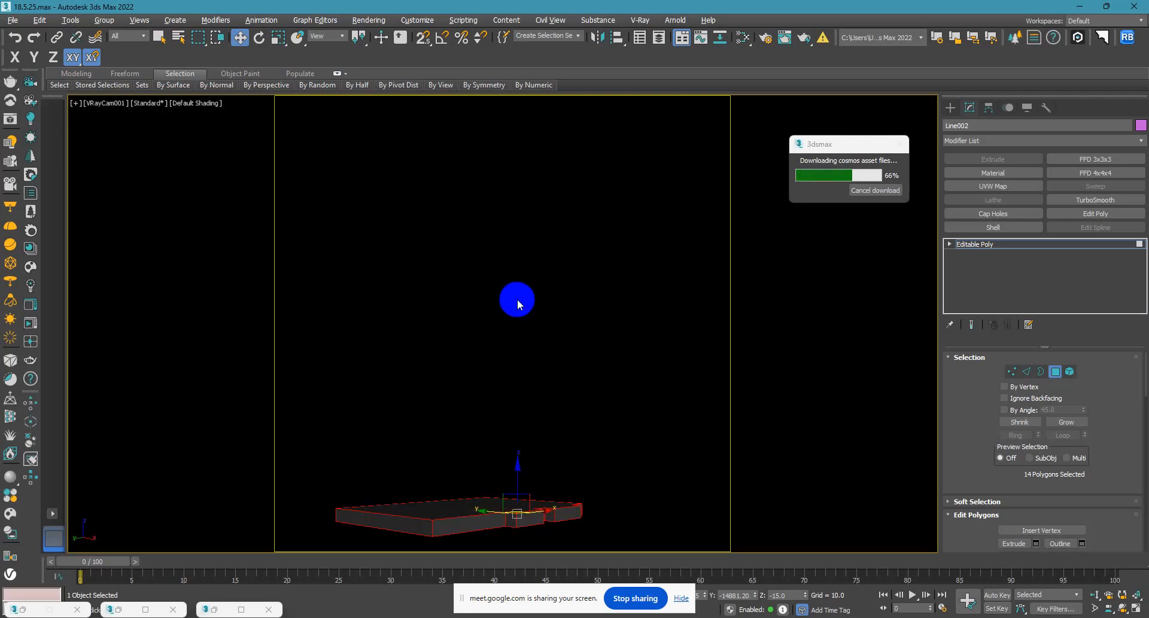
{"action": "key", "text": "m"}
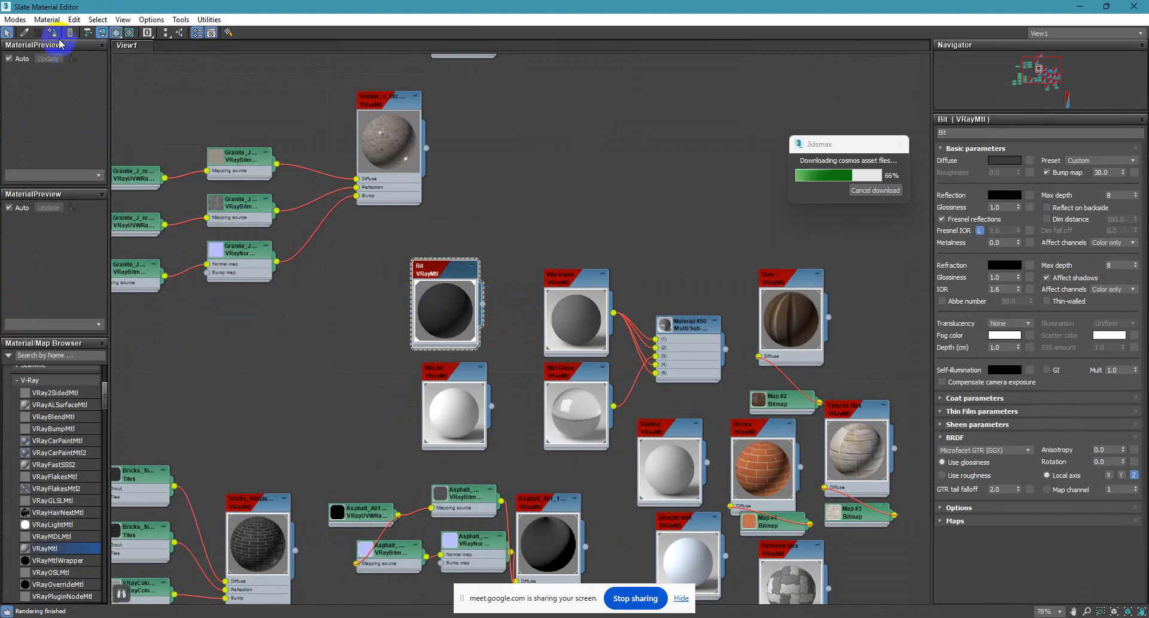
{"action": "left_click", "coordinate": [1105, 6]}
Unhide the rest of the building and leave polygon editing on the plinth.
{"action": "left_click", "coordinate": [593, 243]}
{"action": "right_click", "coordinate": [567, 310]}
{"action": "left_click", "coordinate": [607, 254]}
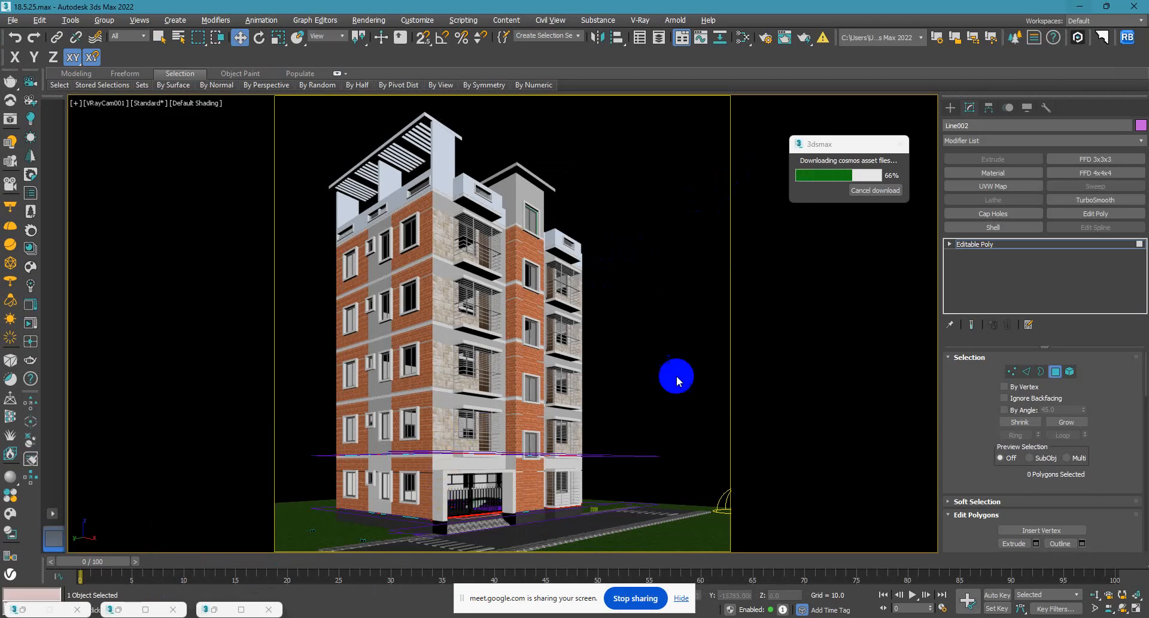
{"action": "left_click", "coordinate": [951, 108]}
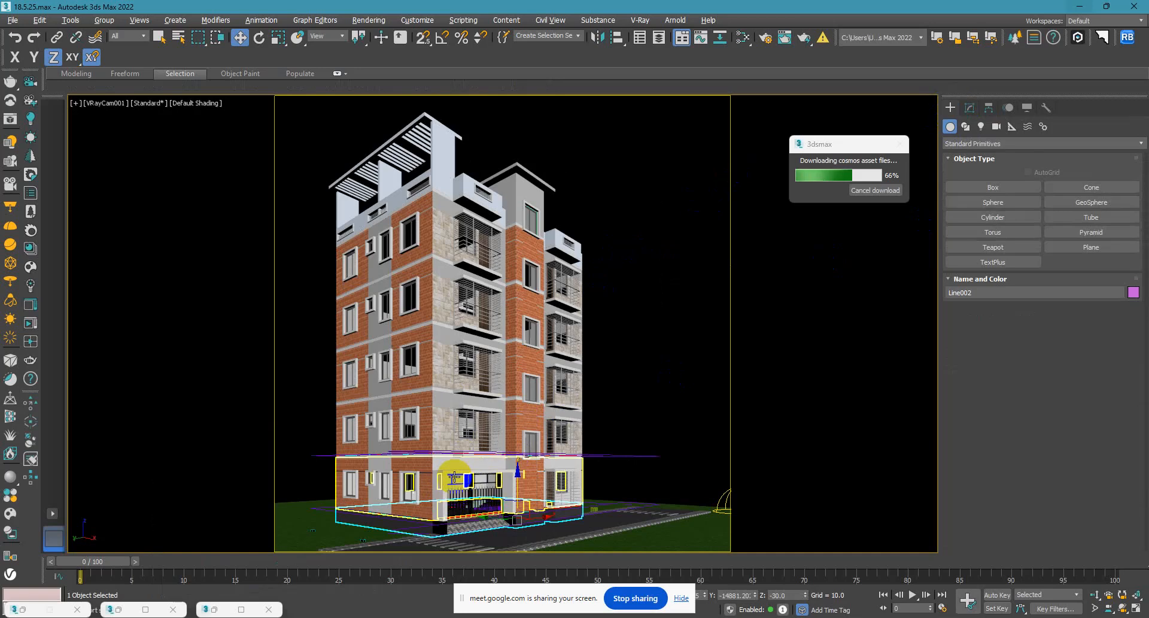
Isolate the white entrance frame around the gate together with the two column bases beneath it.
{"action": "left_click", "coordinate": [447, 477]}
{"action": "left_click", "coordinate": [461, 471], "text": "ctrl"}
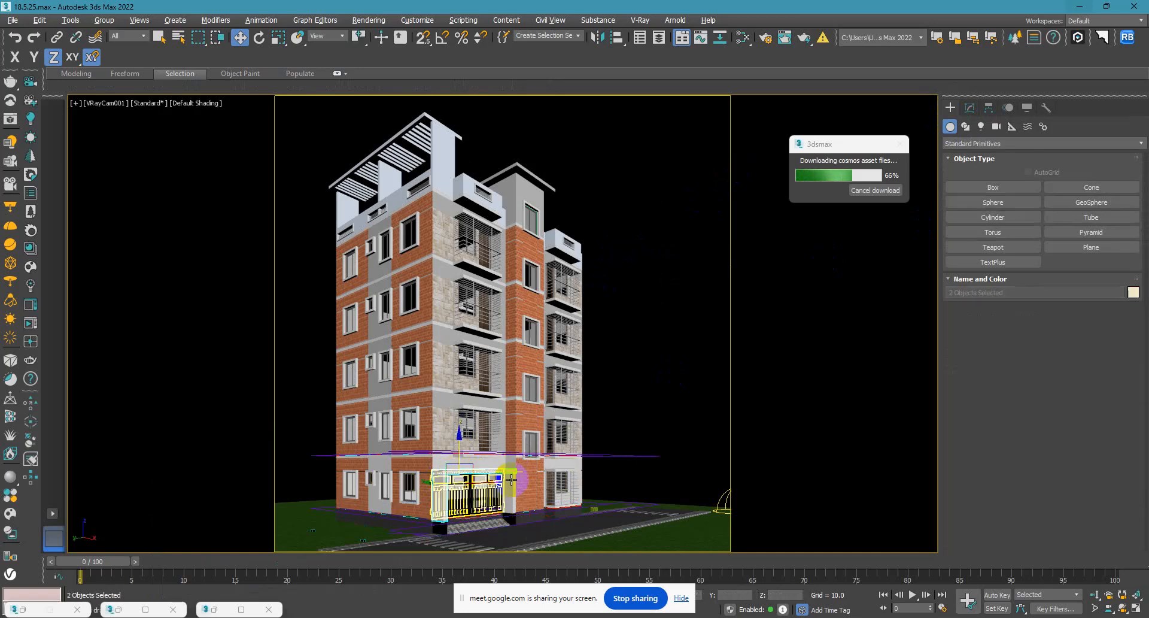
{"action": "left_click", "coordinate": [512, 481], "text": "ctrl"}
{"action": "left_click", "coordinate": [511, 521], "text": "ctrl"}
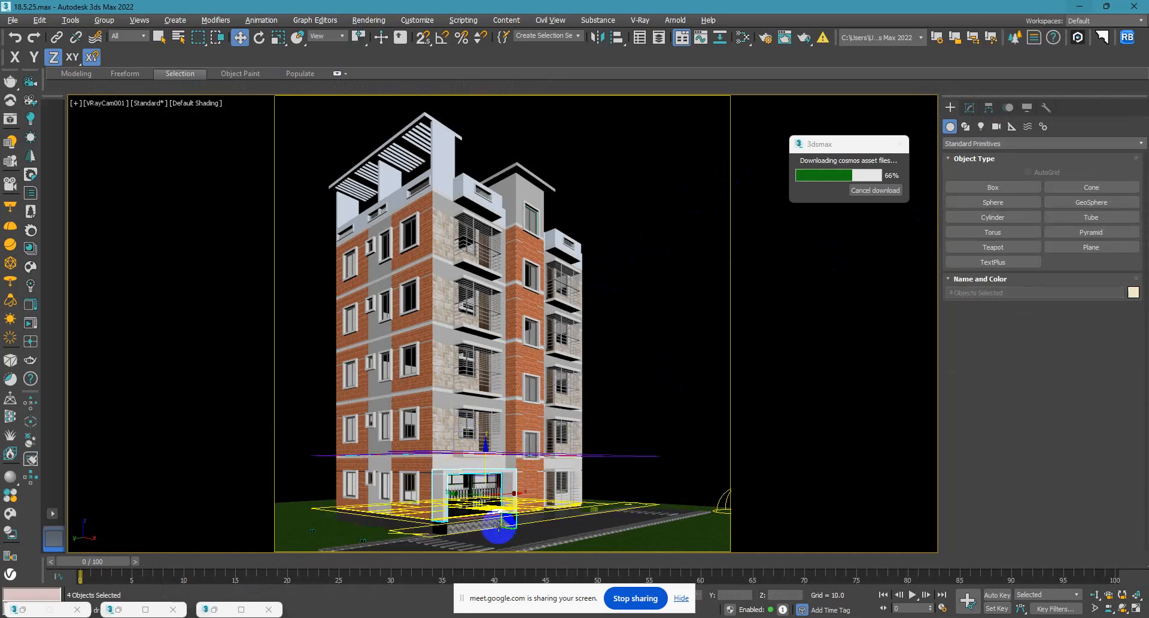
{"action": "left_click", "coordinate": [441, 531], "text": "ctrl"}
{"action": "key", "text": "alt+q"}
Select both column bases of the entrance frame in the perspective view and assign the dark Bit material to them.
{"action": "left_click", "coordinate": [580, 472]}
{"action": "left_click", "coordinate": [508, 523]}
{"action": "left_click", "coordinate": [441, 529]}
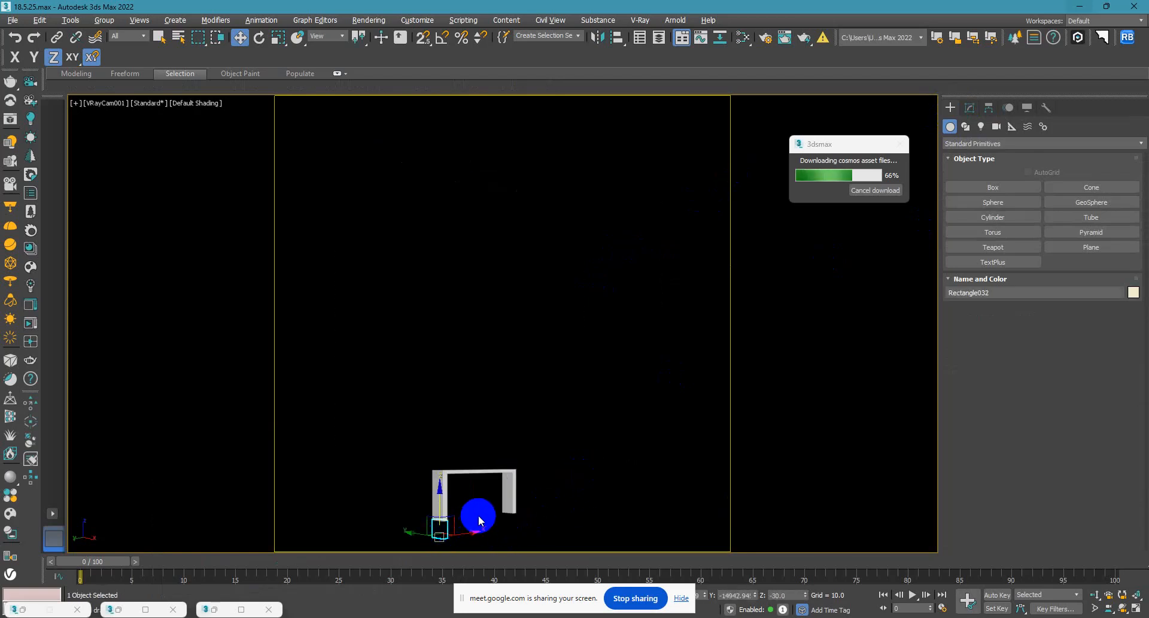
{"action": "key", "text": "F3"}
{"action": "left_click", "coordinate": [549, 505]}
{"action": "key", "text": "p"}
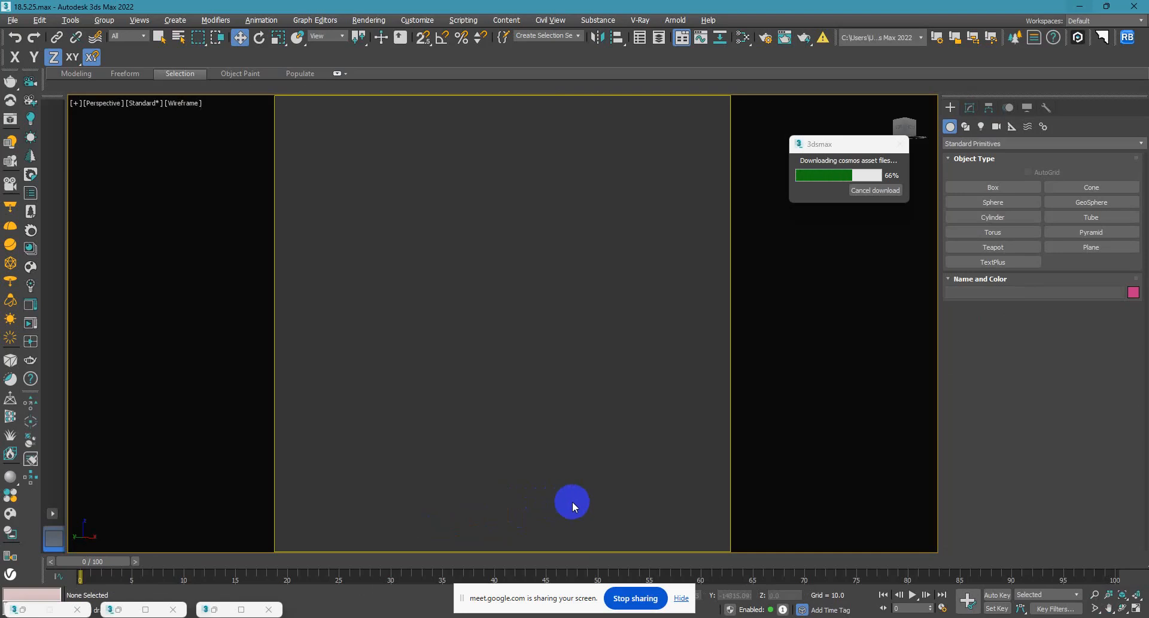
{"action": "key", "text": "z"}
{"action": "key", "text": "F3"}
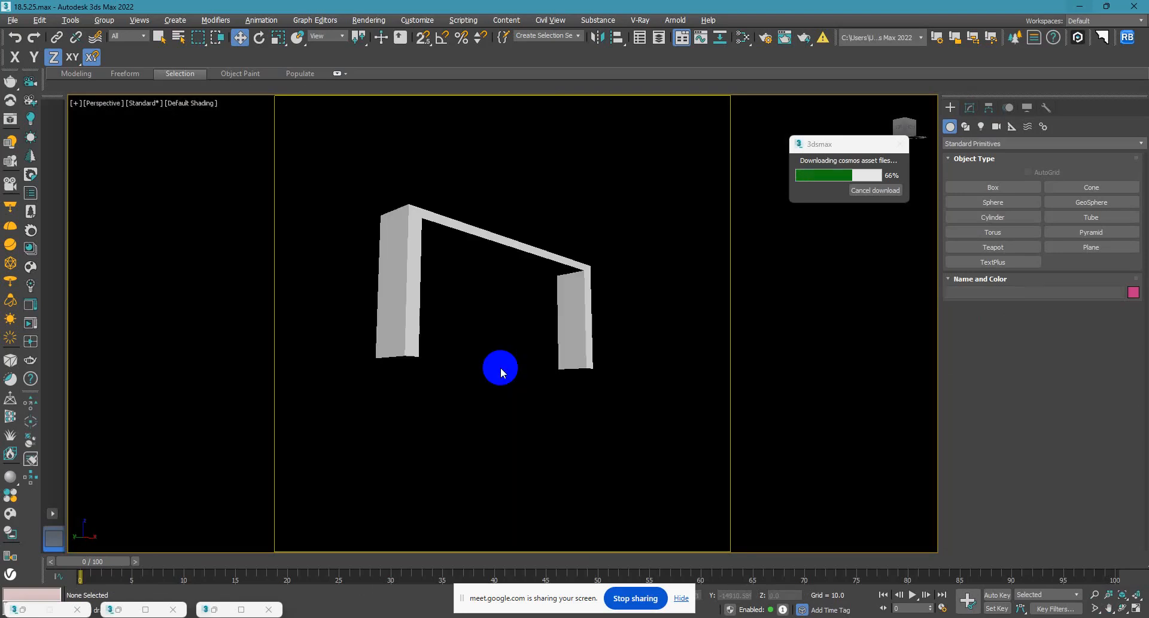
{"action": "left_click", "coordinate": [590, 404]}
{"action": "left_click_drag", "start_coordinate": [591, 408], "coordinate": [366, 445]}
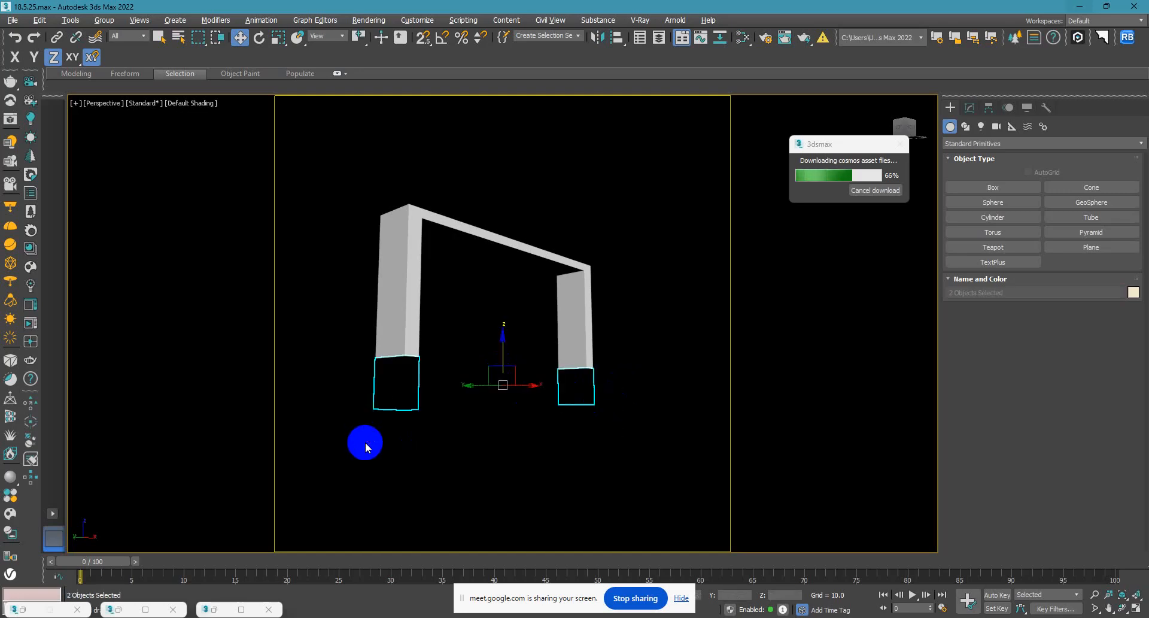
{"action": "key", "text": "m"}
{"action": "left_click", "coordinate": [449, 317]}
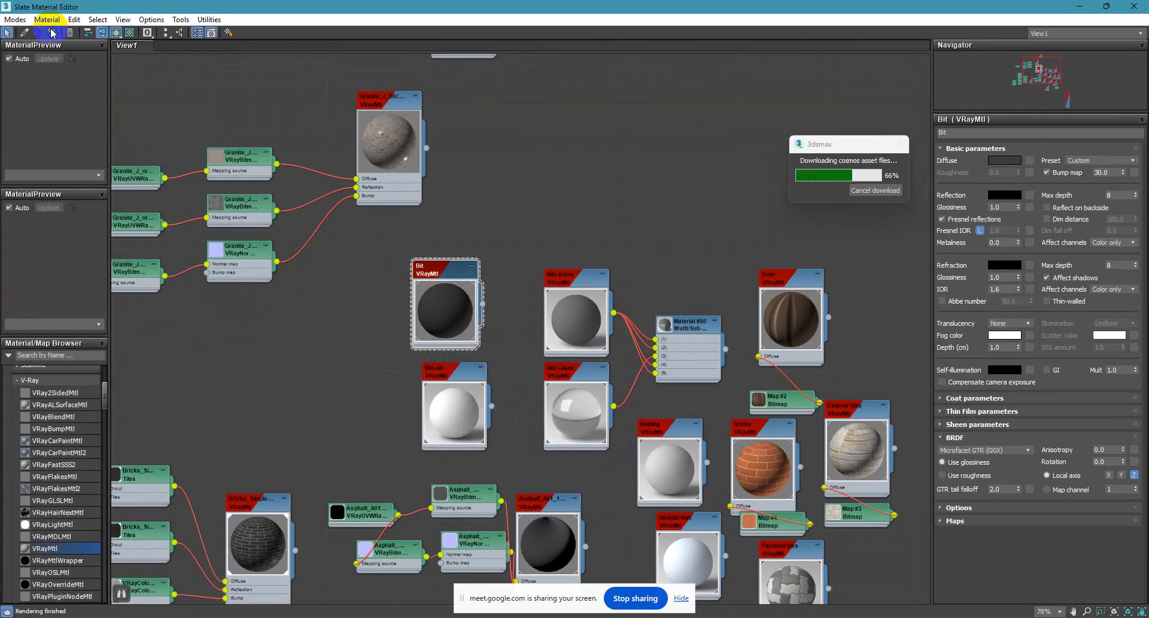
{"action": "left_click", "coordinate": [1133, 6]}
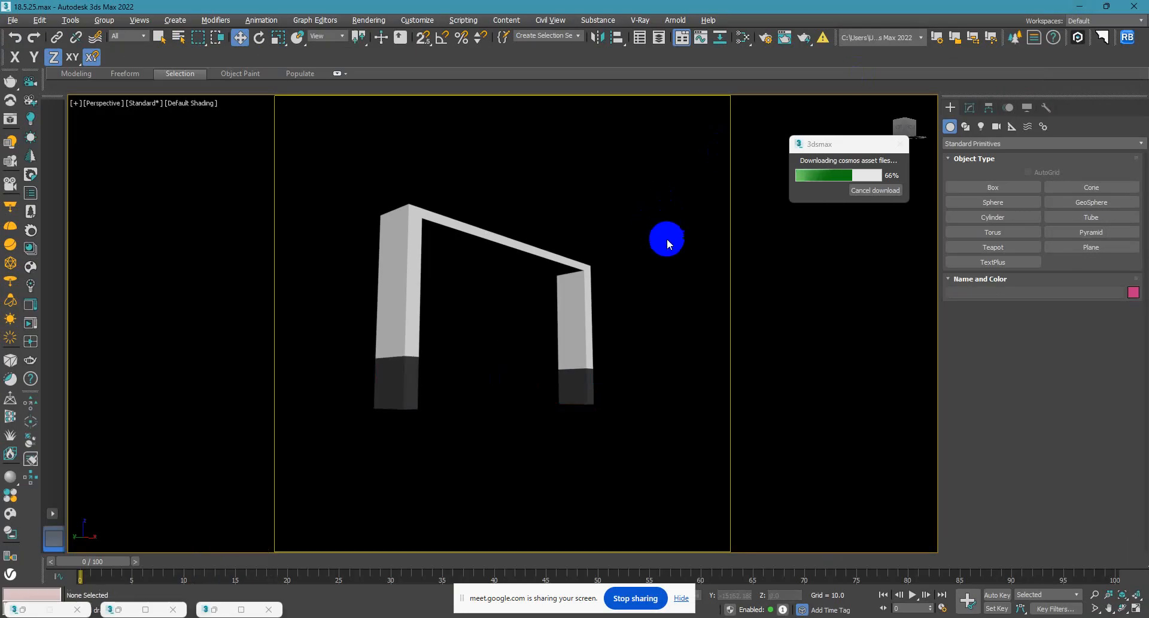
Unhide the whole scene in the VRayCam001 view and start a V-Ray render, keeping the frame buffer minimized.
{"action": "right_click", "coordinate": [667, 240]}
{"action": "left_click", "coordinate": [670, 254]}
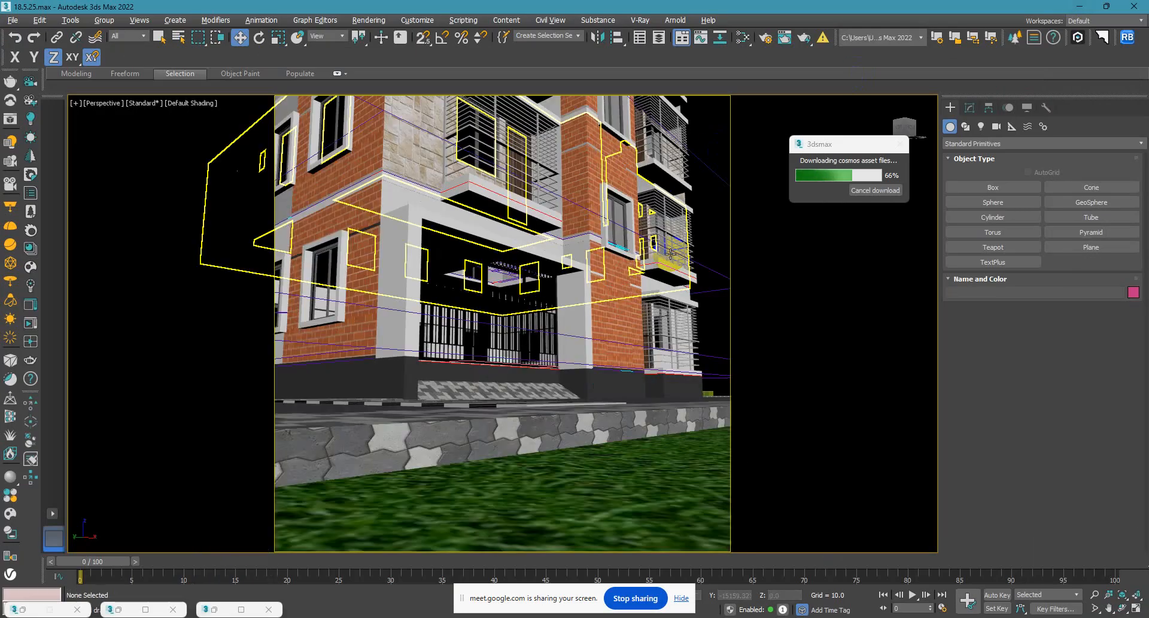
{"action": "key", "text": "c"}
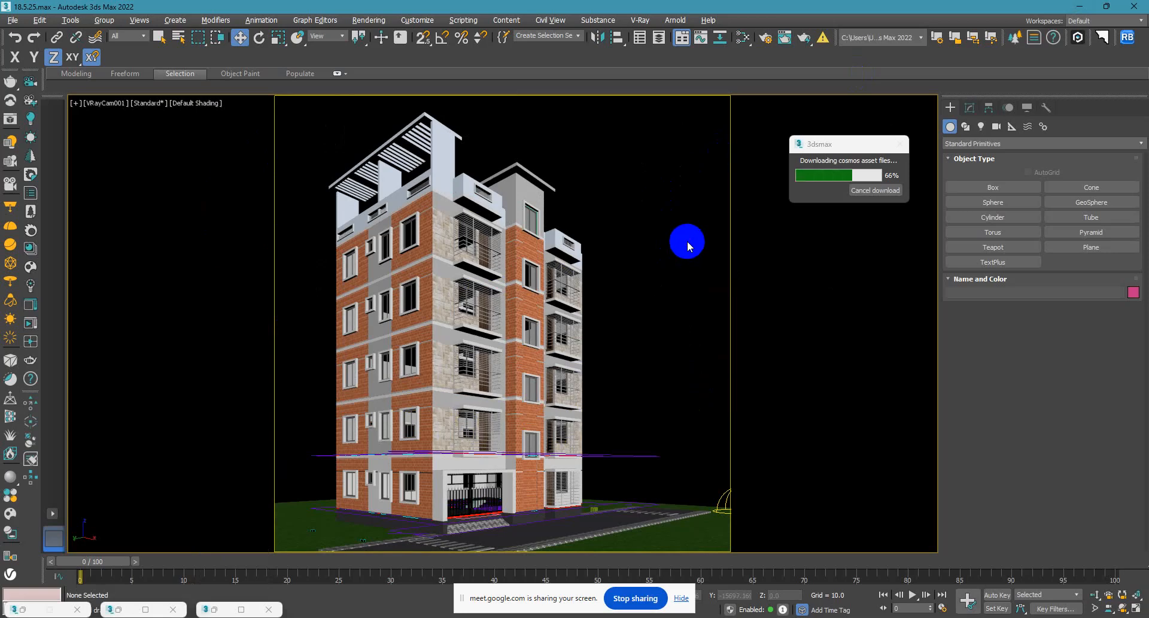
{"action": "key", "text": "shift+q"}
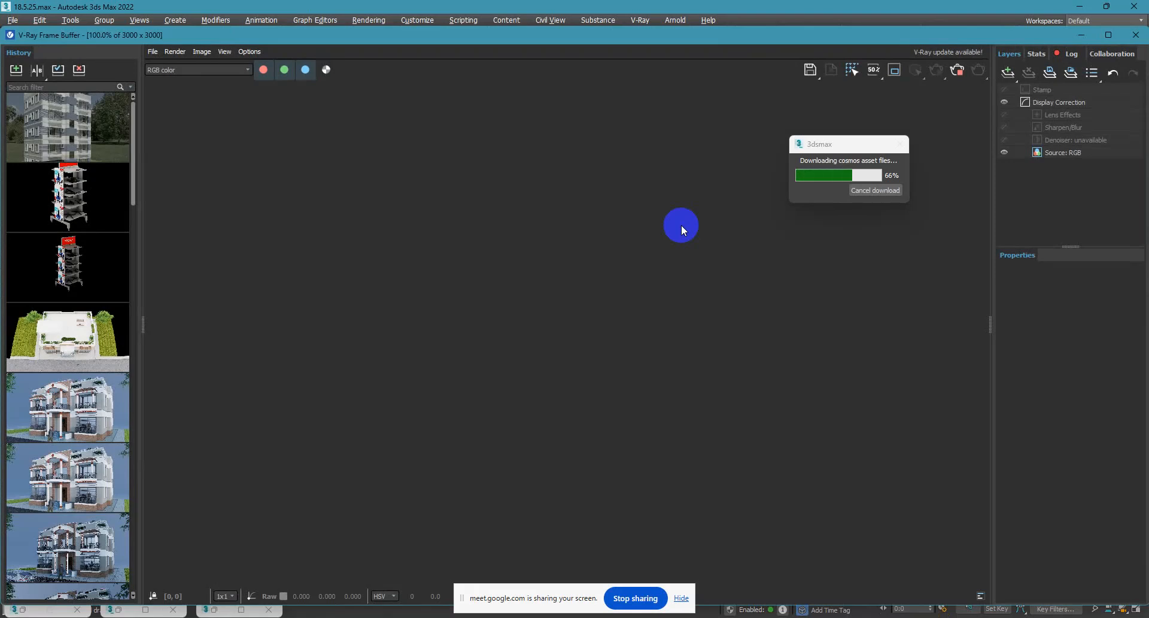
{"action": "left_click", "coordinate": [1081, 36]}
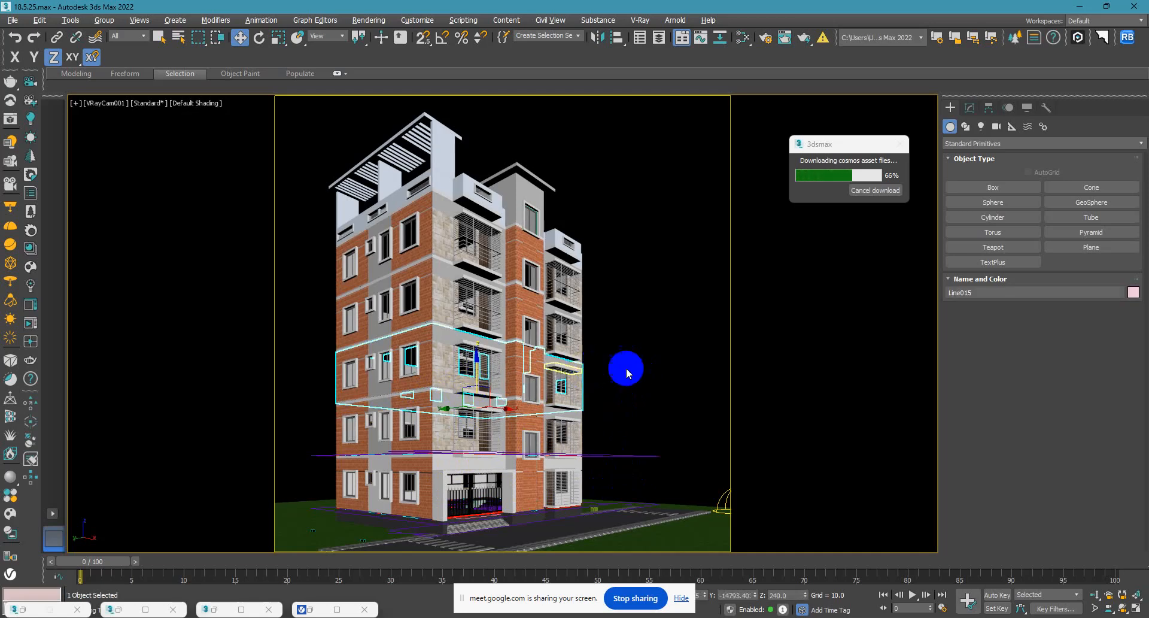
Examine the ground-floor frontage in perspective, from the brick panel beside the gate to the plinth corner.
{"action": "left_click", "coordinate": [514, 367]}
{"action": "left_click", "coordinate": [652, 350]}
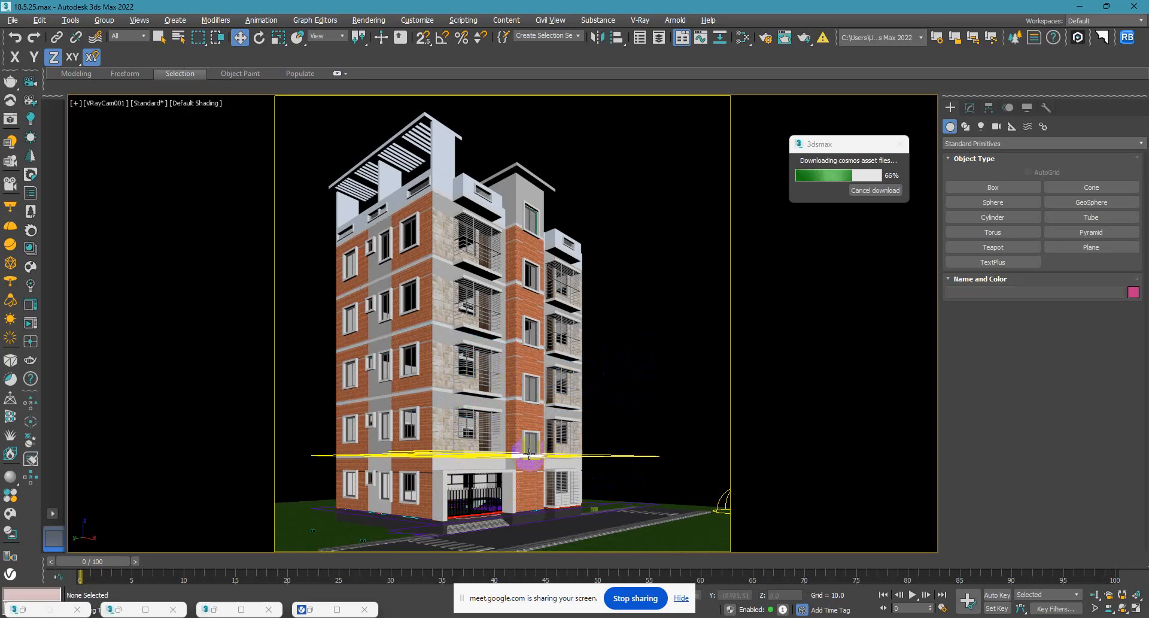
{"action": "left_click", "coordinate": [529, 479]}
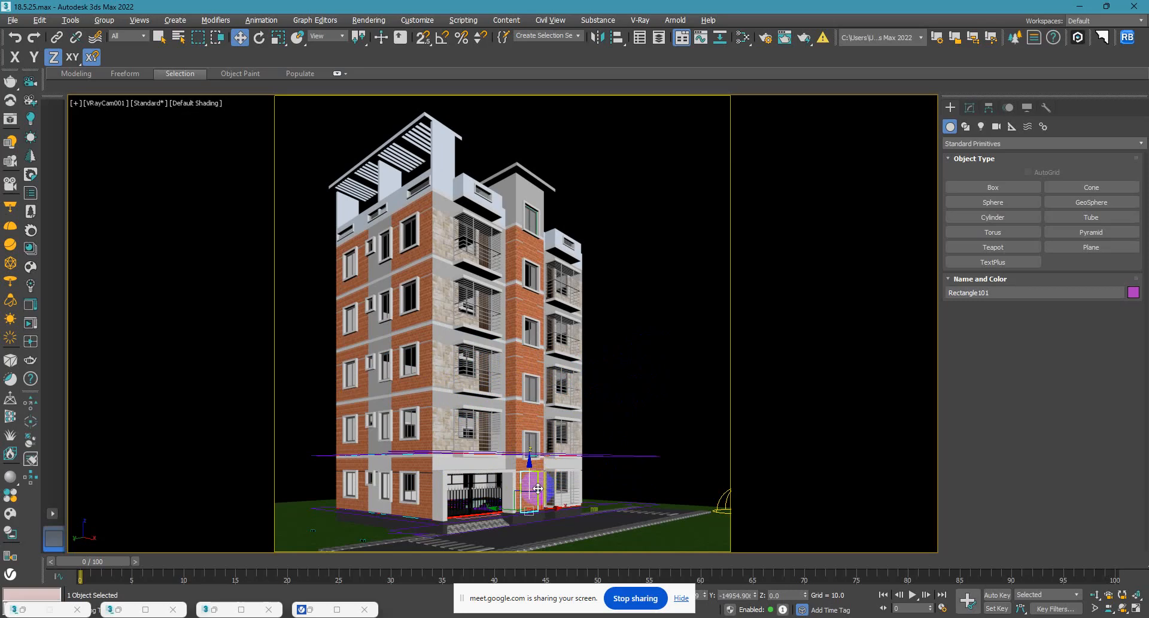
{"action": "key", "text": "p"}
{"action": "key", "text": "z"}
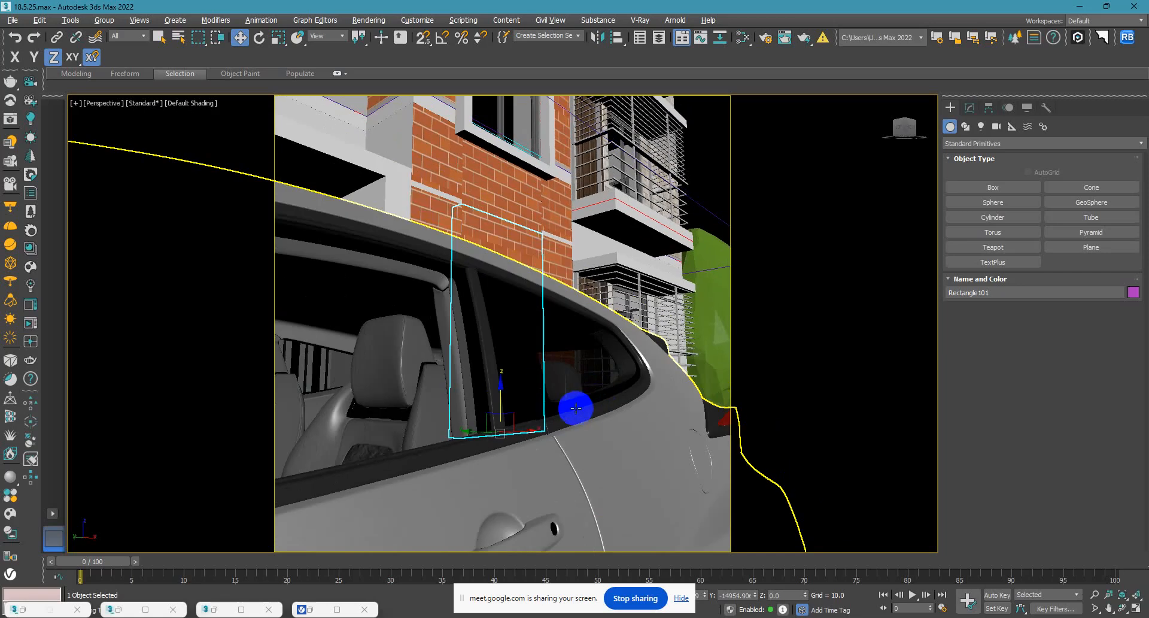
{"action": "scroll", "coordinate": [575, 408], "scroll_direction": "down", "scroll_amount": 10}
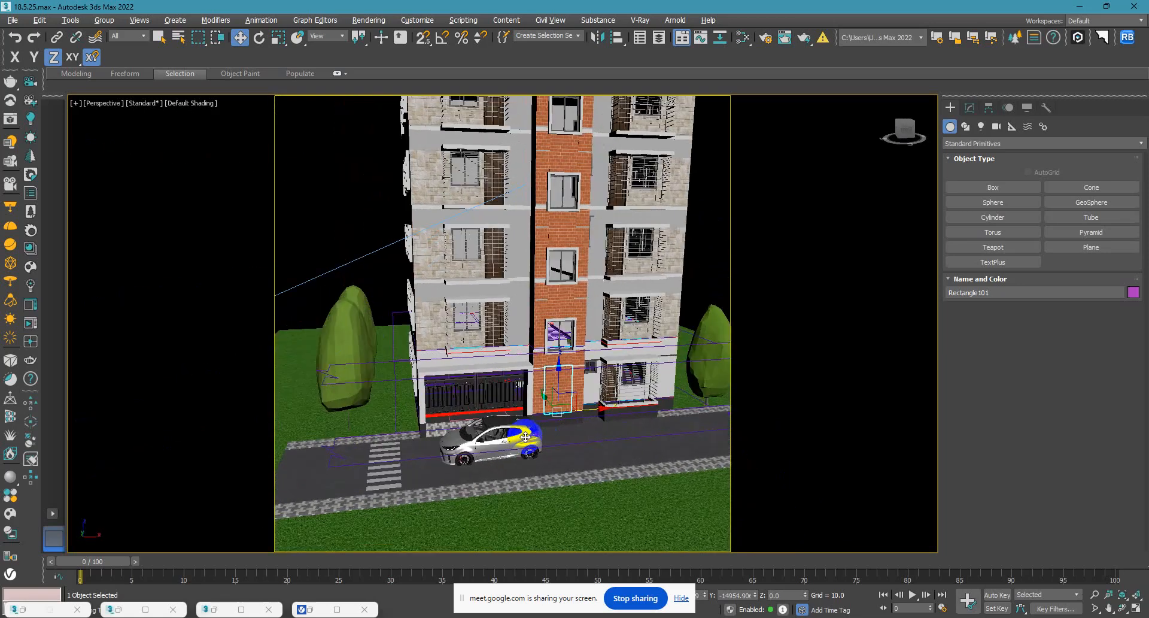
{"action": "middle_click_drag", "start_coordinate": [525, 437], "coordinate": [541, 438], "text": "alt"}
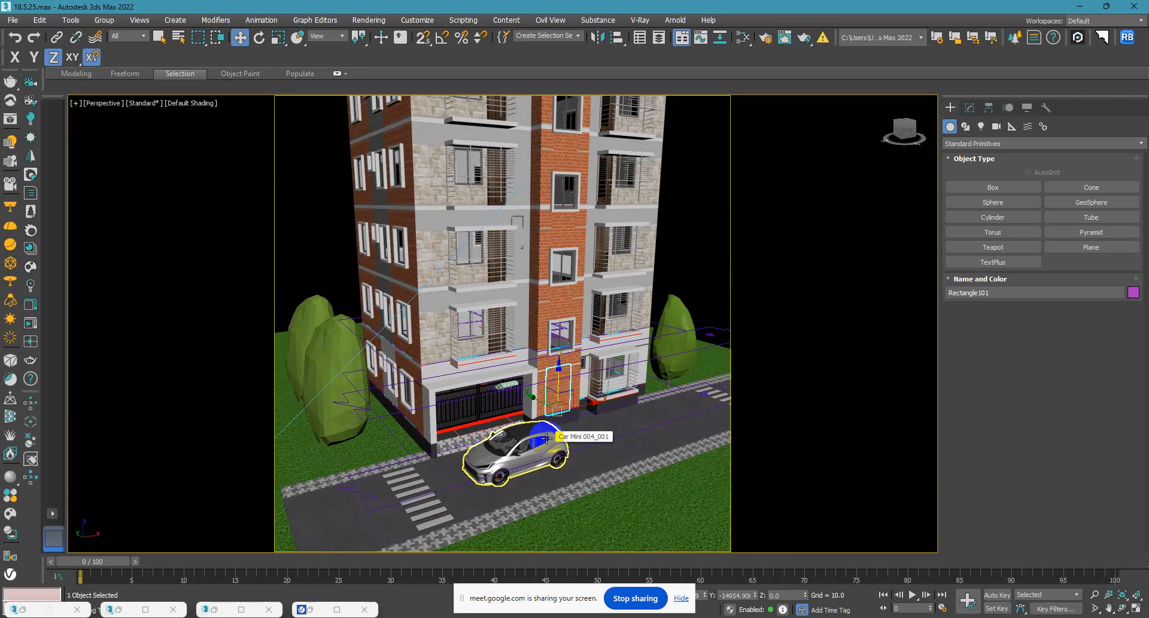
{"action": "scroll", "coordinate": [546, 437], "scroll_direction": "up", "scroll_amount": 10}
{"action": "middle_click_drag", "start_coordinate": [413, 378], "coordinate": [462, 390], "text": "alt"}
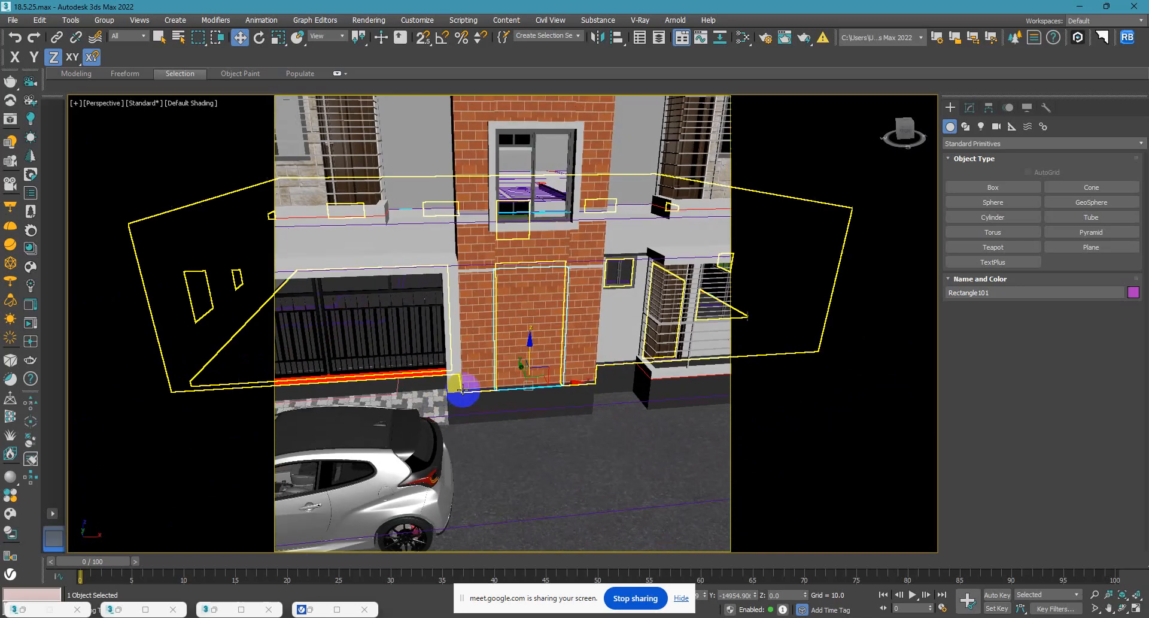
{"action": "middle_click_drag", "start_coordinate": [477, 339], "coordinate": [448, 374], "text": "alt"}
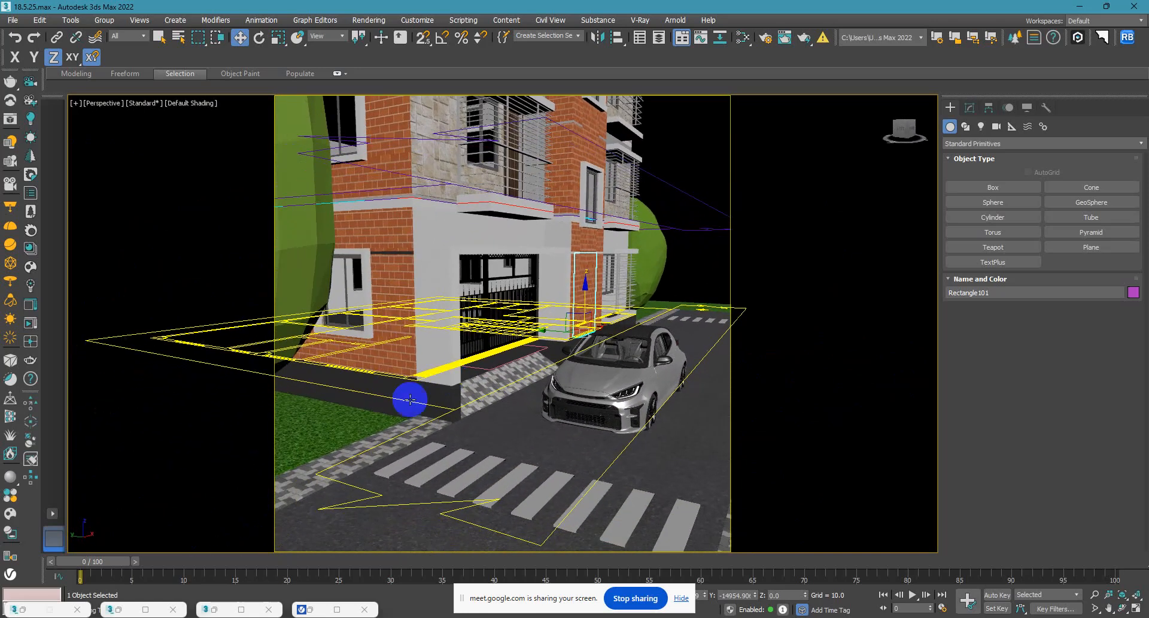
Examine the paved strip, plinth corner and road in front of the building from several perspective angles.
{"action": "scroll", "coordinate": [403, 418], "scroll_direction": "up", "scroll_amount": 4}
{"action": "scroll", "coordinate": [485, 434], "scroll_direction": "up", "scroll_amount": 2}
{"action": "scroll", "coordinate": [485, 435], "scroll_direction": "down", "scroll_amount": 2}
{"action": "left_click", "coordinate": [485, 434]}
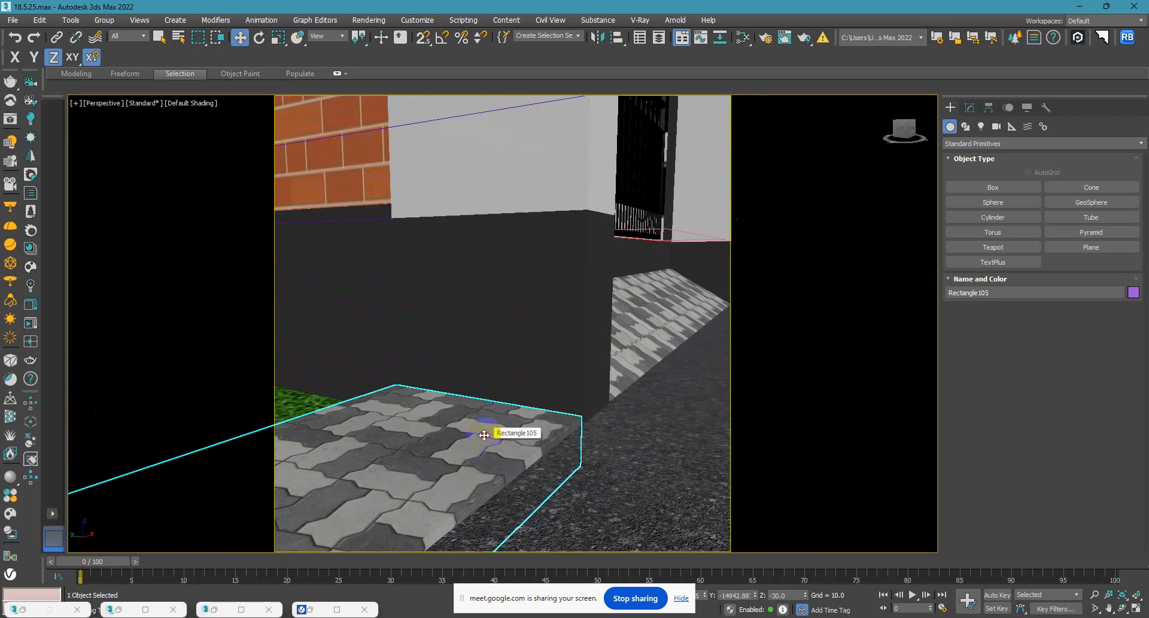
{"action": "scroll", "coordinate": [485, 434], "scroll_direction": "down", "scroll_amount": 4}
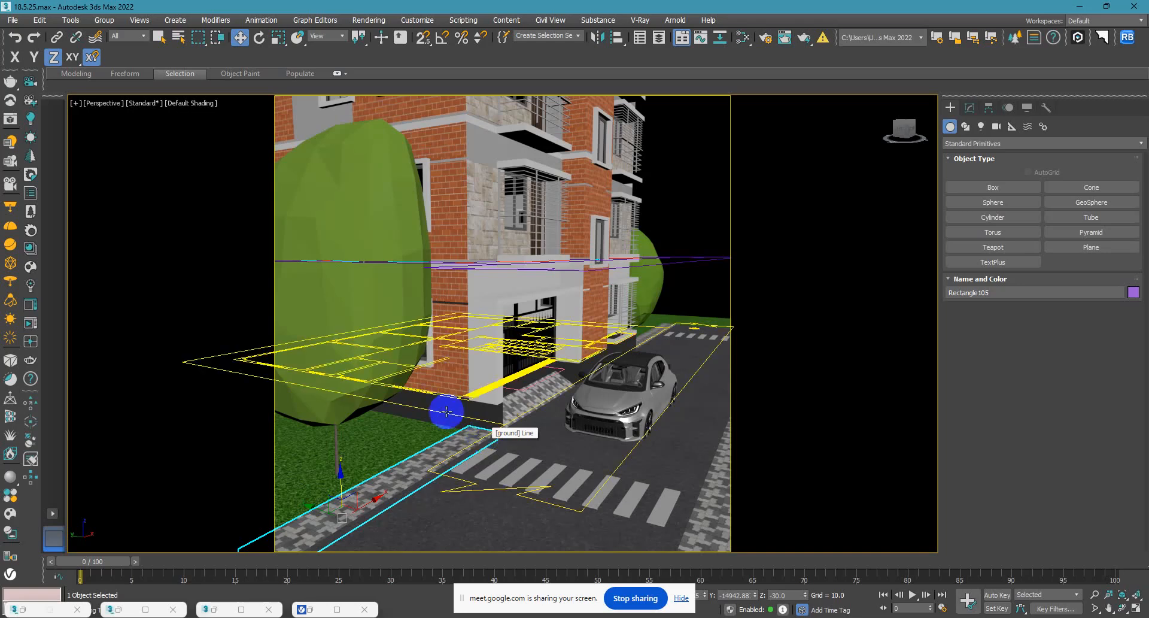
{"action": "middle_click_drag", "start_coordinate": [411, 446], "coordinate": [354, 474], "text": "alt"}
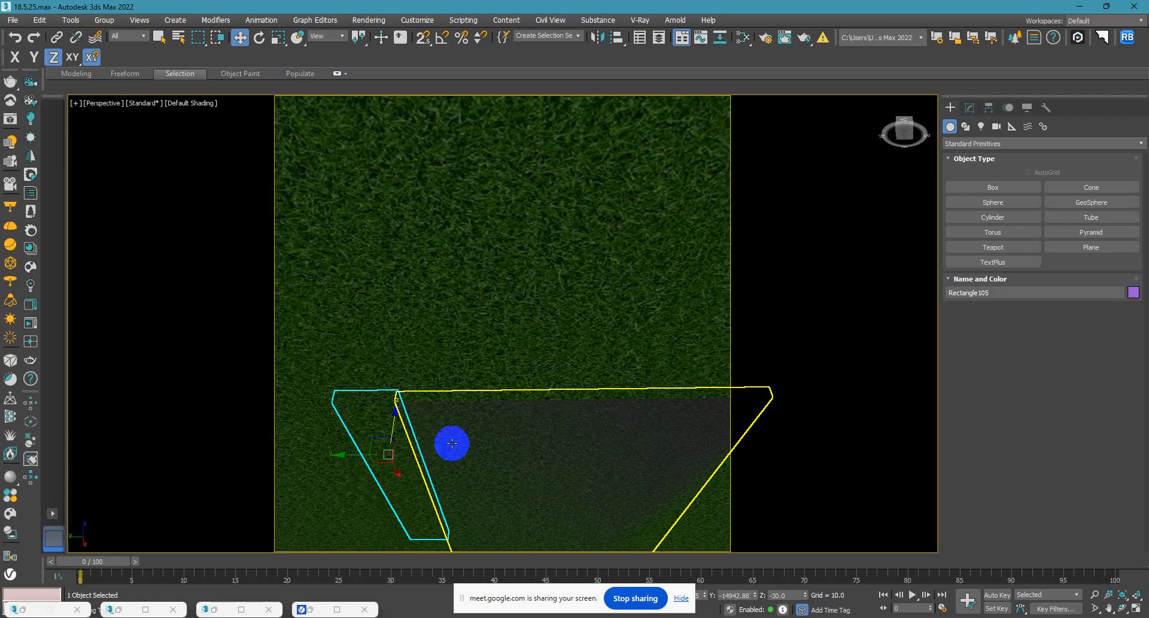
{"action": "middle_click_drag", "start_coordinate": [452, 442], "coordinate": [329, 485], "text": "alt"}
{"action": "left_click", "coordinate": [559, 333]}
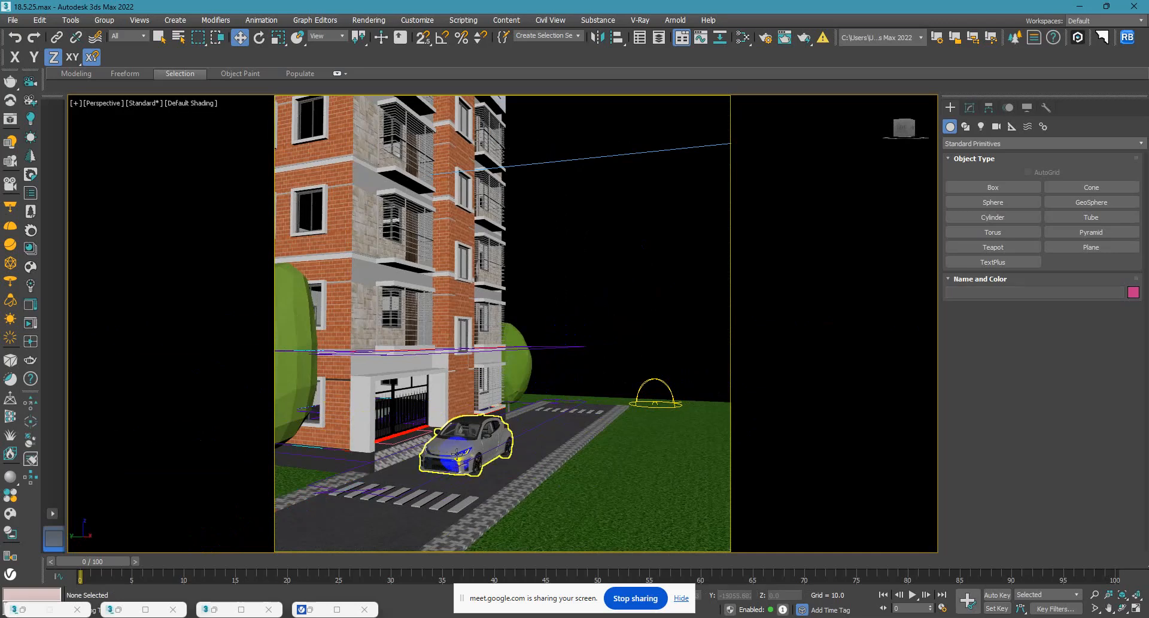
{"action": "scroll", "coordinate": [468, 437], "scroll_direction": "up", "scroll_amount": 5}
{"action": "scroll", "coordinate": [480, 445], "scroll_direction": "down", "scroll_amount": 5}
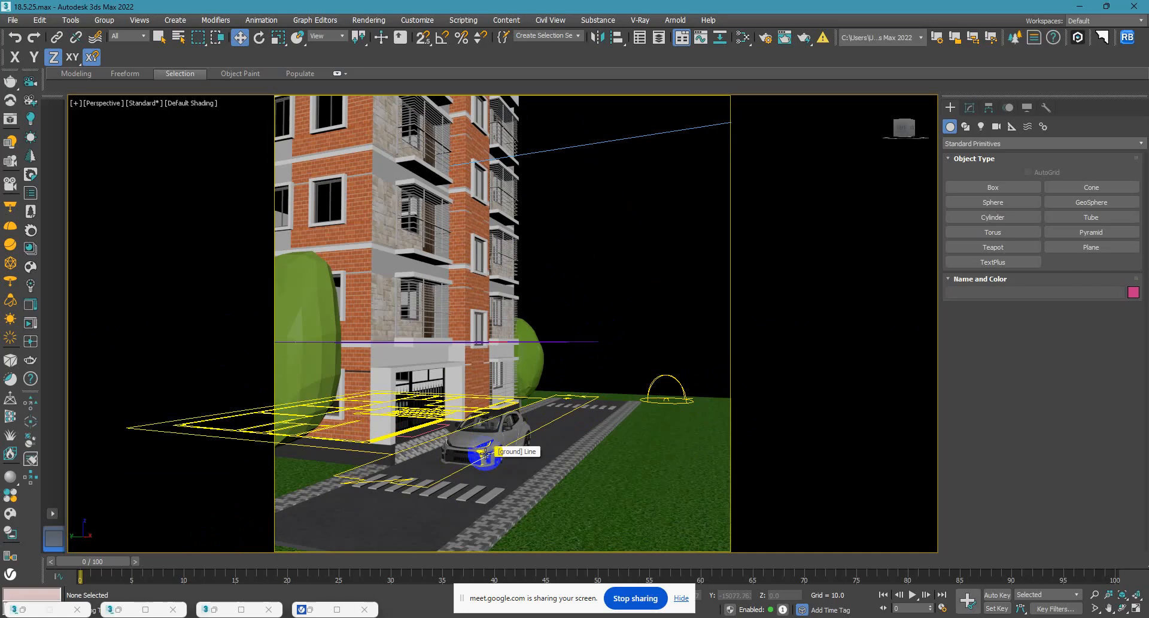
{"action": "middle_click_drag", "start_coordinate": [483, 400], "coordinate": [442, 427], "text": "alt"}
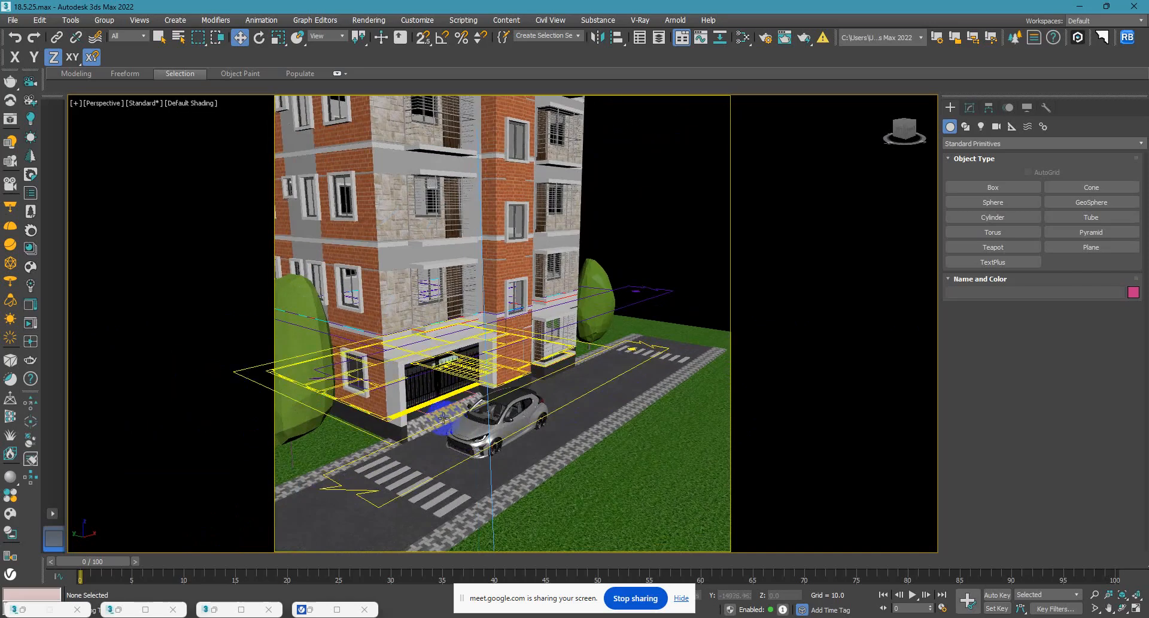
Select the paved ramp in front of the entrance gate in the perspective view.
{"action": "scroll", "coordinate": [391, 396], "scroll_direction": "up", "scroll_amount": 5}
{"action": "scroll", "coordinate": [488, 488], "scroll_direction": "up", "scroll_amount": 4}
{"action": "middle_click_drag", "start_coordinate": [482, 483], "coordinate": [566, 426], "text": "alt"}
{"action": "left_click", "coordinate": [452, 435]}
{"action": "scroll", "coordinate": [450, 437], "scroll_direction": "down", "scroll_amount": 5}
{"action": "middle_click_drag", "start_coordinate": [450, 439], "coordinate": [466, 365], "text": "alt"}
{"action": "scroll", "coordinate": [423, 454], "scroll_direction": "up", "scroll_amount": 4}
{"action": "scroll", "coordinate": [467, 364], "scroll_direction": "down", "scroll_amount": 2}
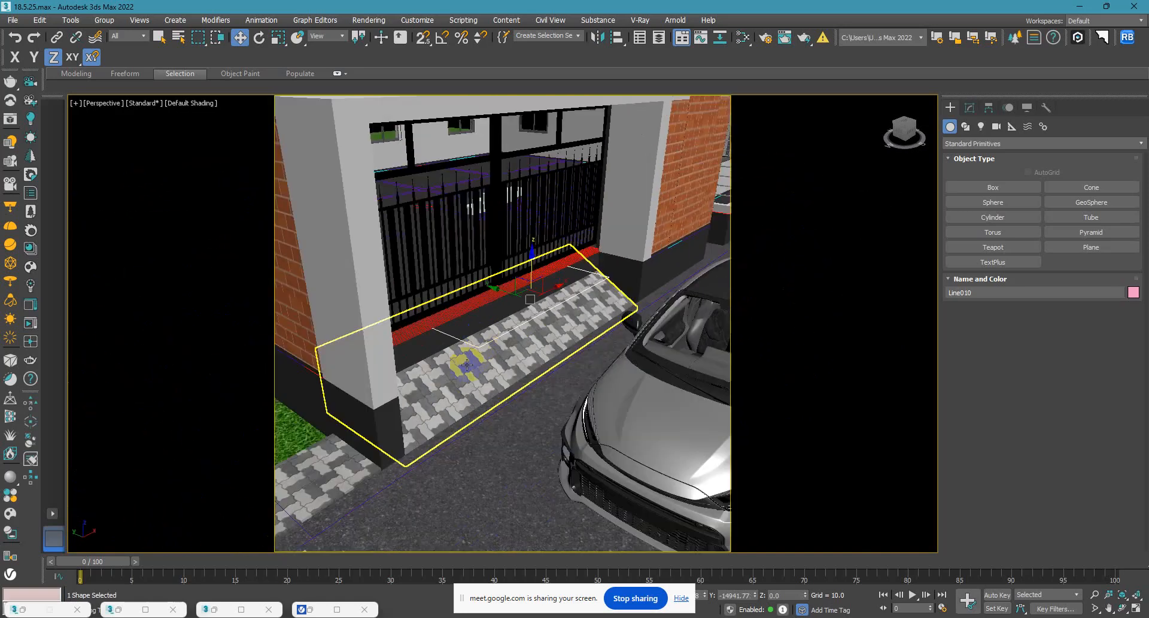
{"action": "left_click", "coordinate": [440, 407]}
{"action": "middle_click_drag", "start_coordinate": [441, 407], "coordinate": [464, 374], "text": "alt"}
{"action": "scroll", "coordinate": [456, 331], "scroll_direction": "down", "scroll_amount": 4}
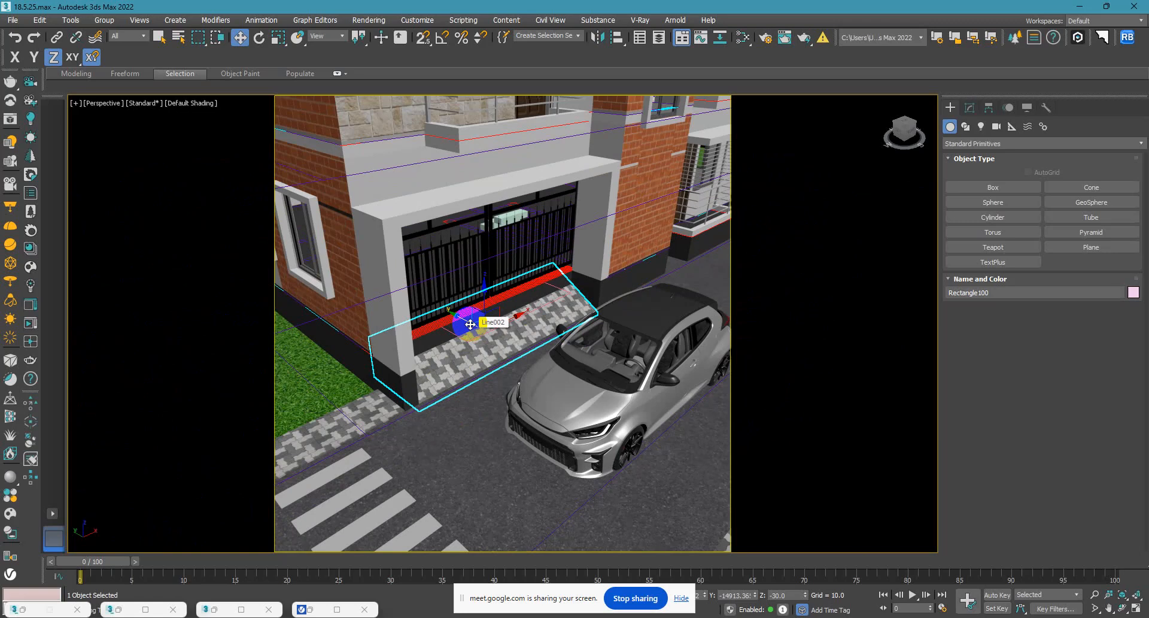
Add the dark plinth slab behind the ramp to the selection and isolate the two objects.
{"action": "middle_click_drag", "start_coordinate": [377, 335], "coordinate": [408, 347], "text": "alt"}
{"action": "scroll", "coordinate": [408, 347], "scroll_direction": "up", "scroll_amount": 5}
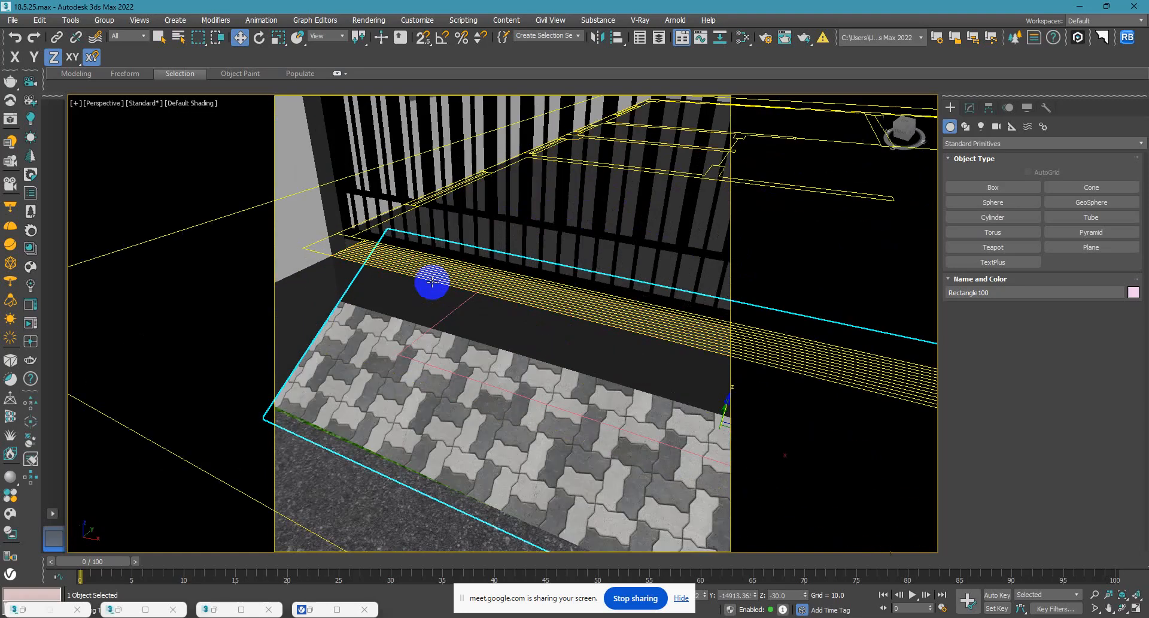
{"action": "scroll", "coordinate": [402, 290], "scroll_direction": "down", "scroll_amount": 5}
{"action": "middle_click_drag", "start_coordinate": [538, 268], "coordinate": [585, 389], "text": "alt"}
{"action": "scroll", "coordinate": [382, 337], "scroll_direction": "up", "scroll_amount": 5}
{"action": "scroll", "coordinate": [382, 337], "scroll_direction": "up", "scroll_amount": 4}
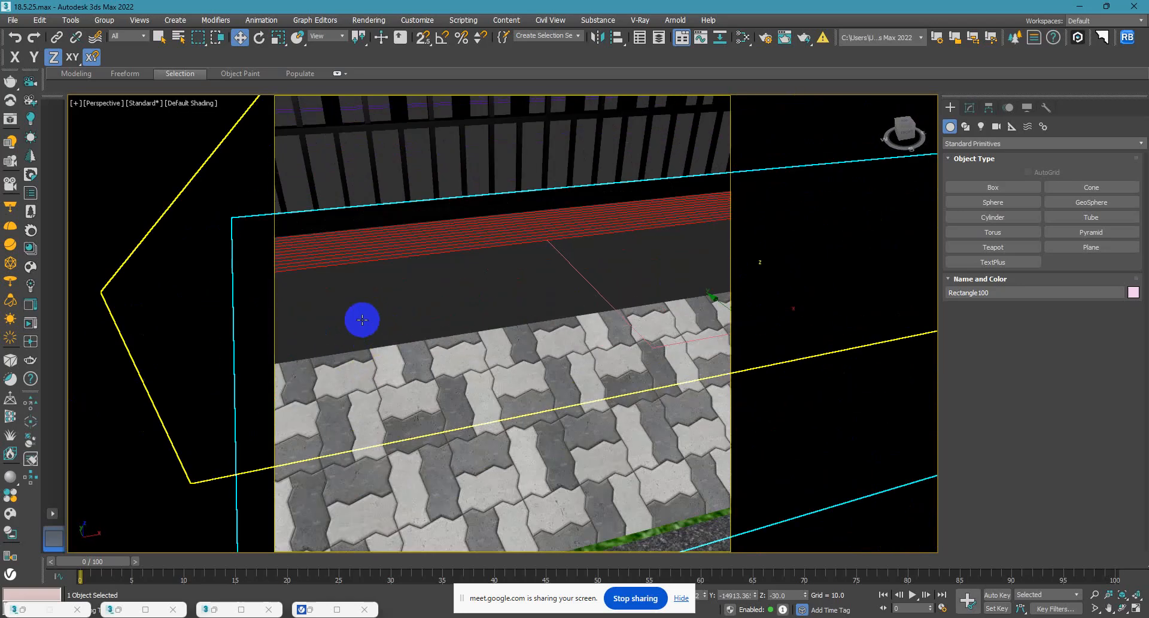
{"action": "left_click", "coordinate": [362, 321], "text": "ctrl"}
{"action": "scroll", "coordinate": [423, 351], "scroll_direction": "down", "scroll_amount": 6}
{"action": "key", "text": "alt+q"}
{"action": "middle_click_drag", "start_coordinate": [489, 421], "coordinate": [603, 487], "text": "alt"}
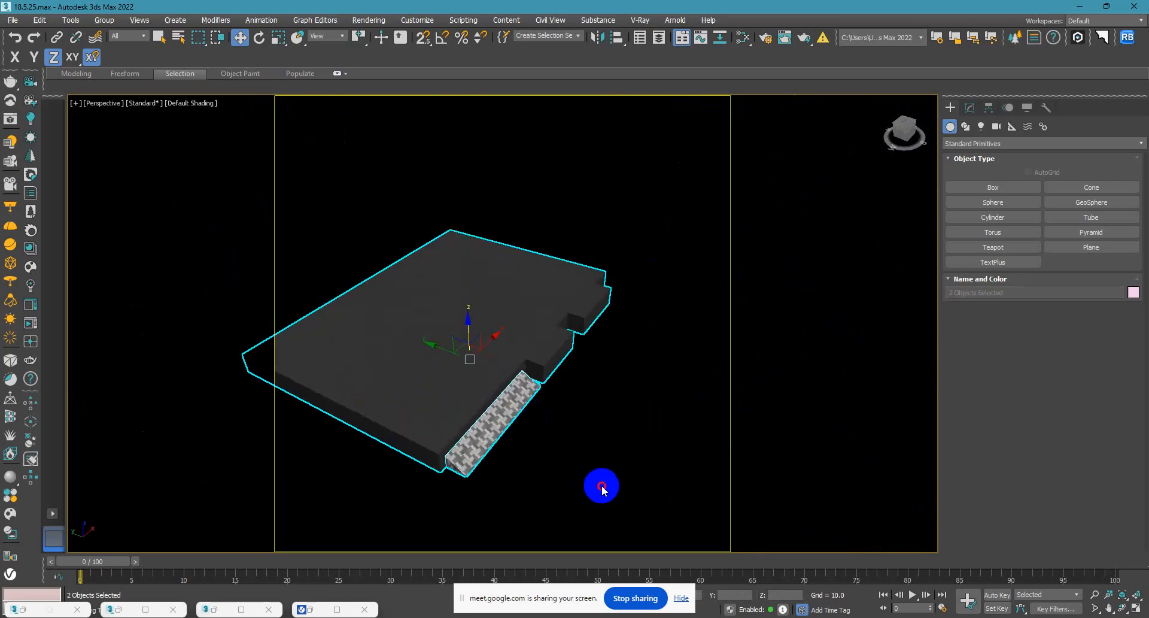
In the top view, connect the plinth slab's rear edges and its front edges at the ramp with 2 segments.
{"action": "left_click", "coordinate": [460, 404]}
{"action": "key", "text": "t"}
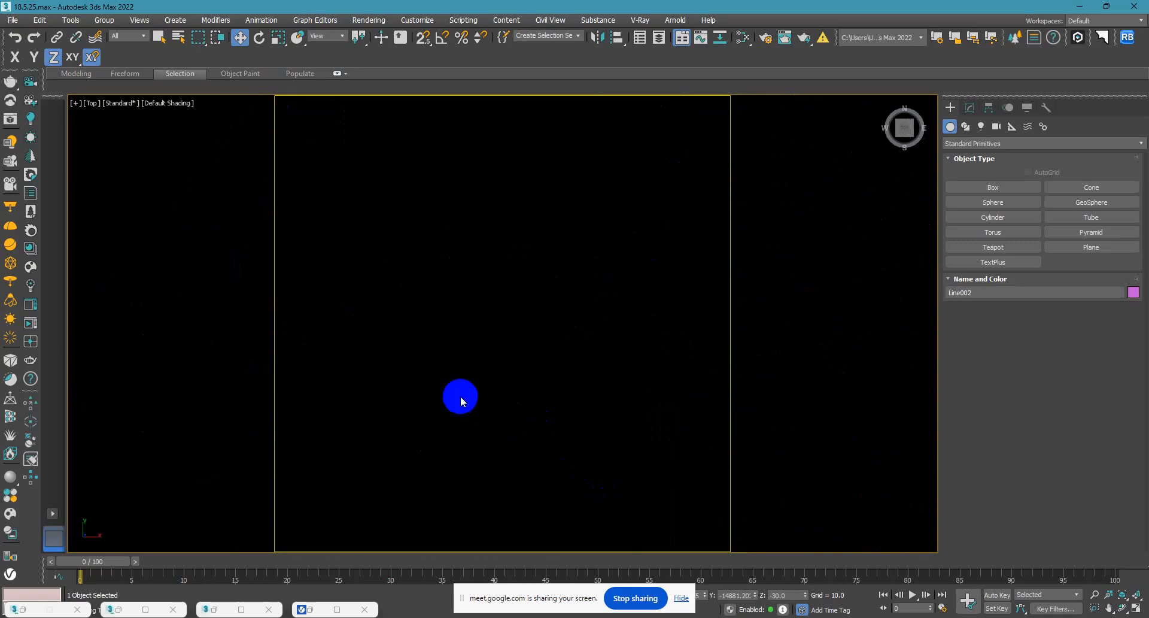
{"action": "middle_click_drag", "start_coordinate": [460, 396], "coordinate": [496, 348]}
{"action": "scroll", "coordinate": [497, 343], "scroll_direction": "up", "scroll_amount": 2}
{"action": "scroll", "coordinate": [491, 376], "scroll_direction": "down", "scroll_amount": 5}
{"action": "left_click_drag", "start_coordinate": [456, 211], "coordinate": [461, 239]}
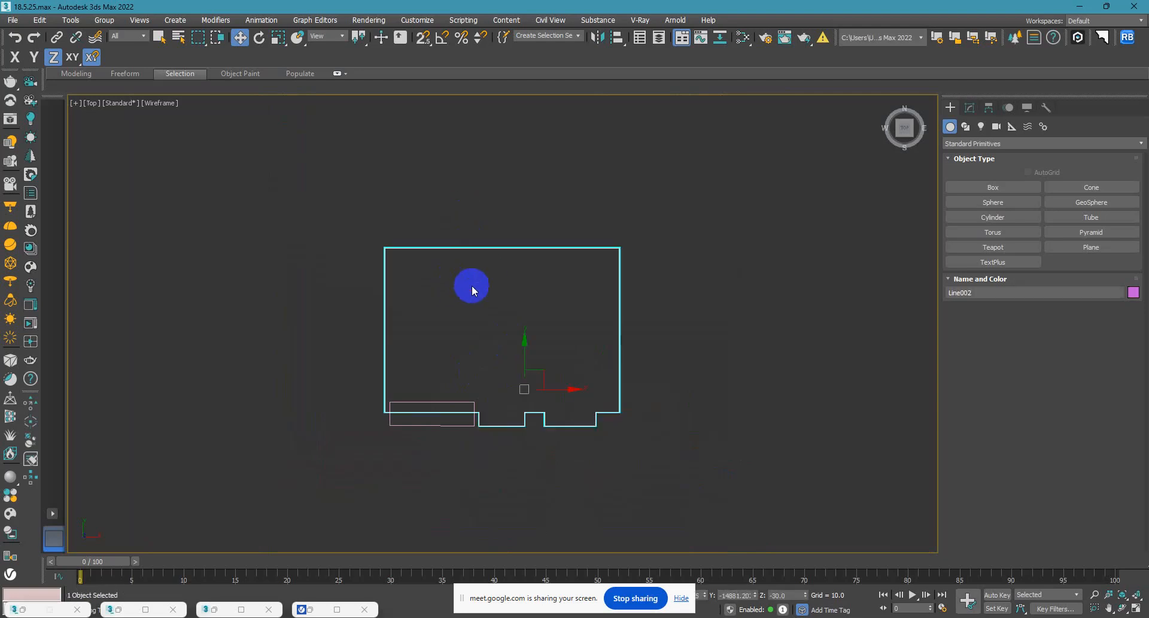
{"action": "left_click", "coordinate": [970, 108]}
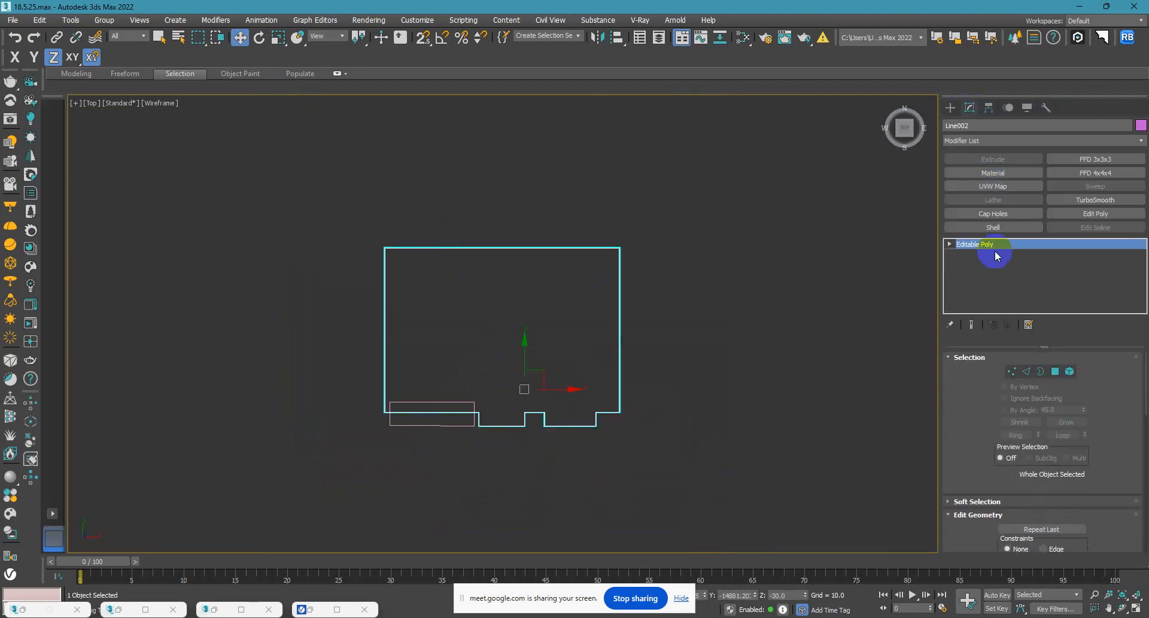
{"action": "left_click", "coordinate": [1026, 372]}
{"action": "left_click_drag", "start_coordinate": [447, 203], "coordinate": [440, 455]}
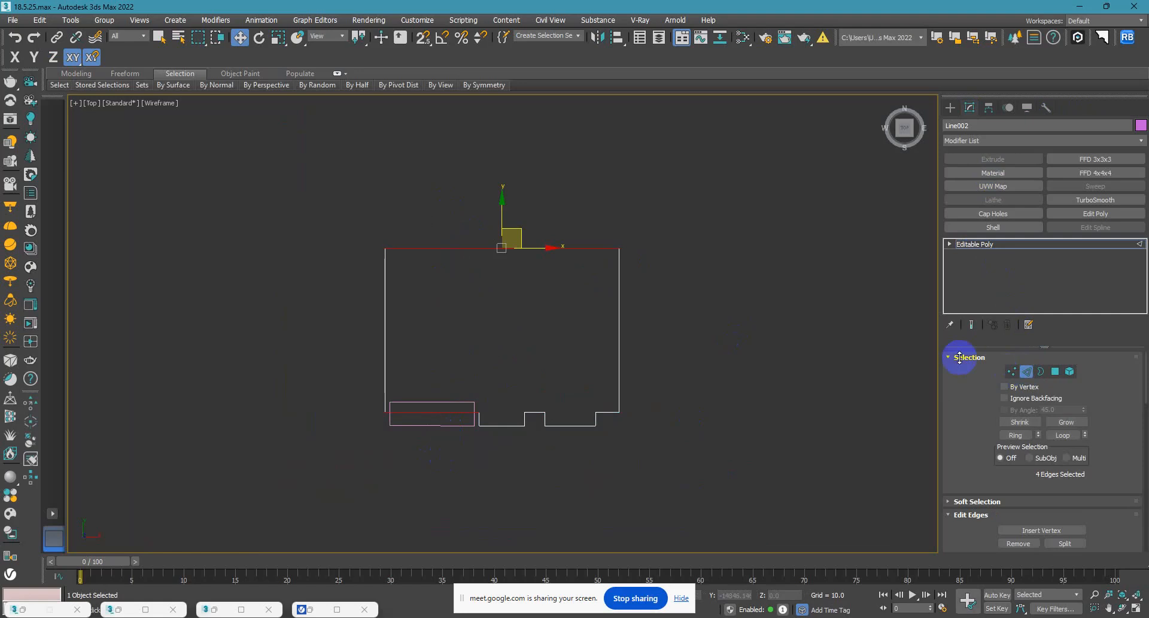
{"action": "scroll", "coordinate": [1086, 440], "scroll_direction": "down", "scroll_amount": 3}
{"action": "left_click", "coordinate": [1082, 441]}
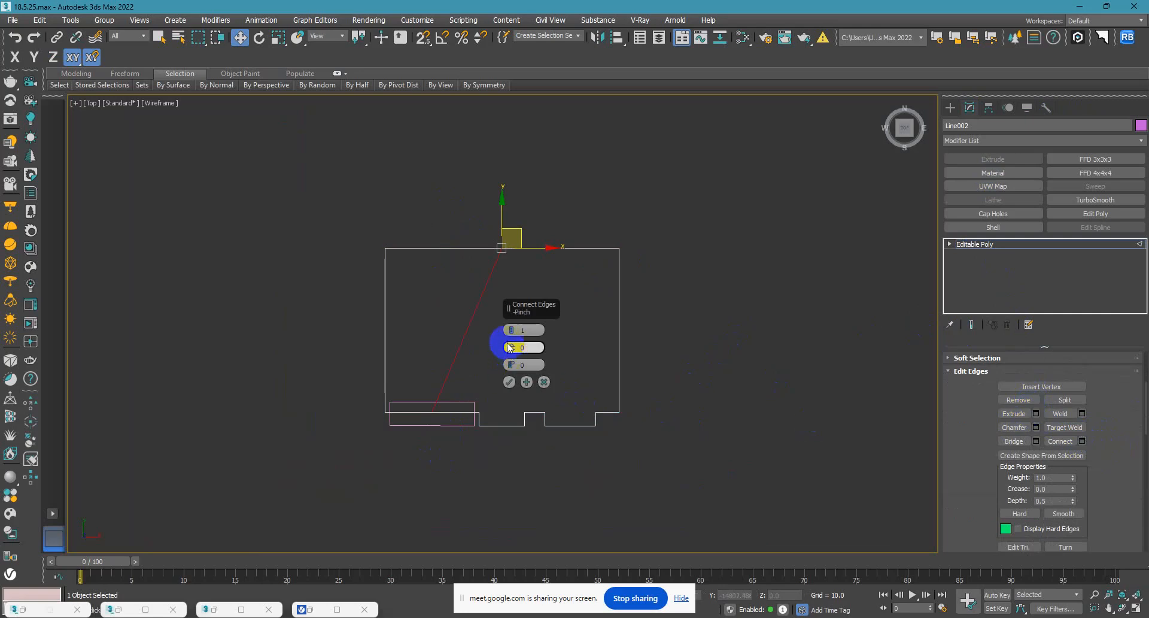
{"action": "left_click", "coordinate": [509, 381]}
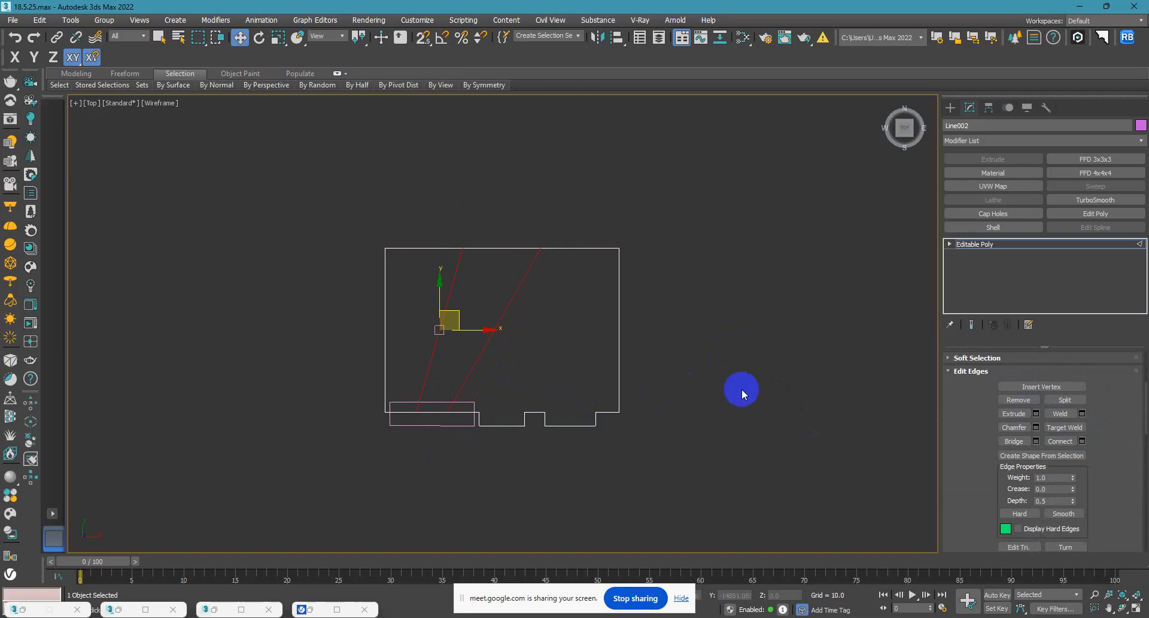
Straighten the two slanted connecting lines by snapping their rear vertices in line with the front ones along X.
{"action": "left_click", "coordinate": [950, 243]}
{"action": "left_click", "coordinate": [971, 255]}
{"action": "left_click_drag", "start_coordinate": [438, 210], "coordinate": [415, 413]}
{"action": "key", "text": "s"}
{"action": "mouse_move", "coordinate": [528, 223]}
{"action": "left_mouse_down"}
{"action": "mouse_move", "coordinate": [555, 267]}
{"action": "mouse_move", "coordinate": [578, 250]}
{"action": "mouse_move", "coordinate": [523, 246]}
{"action": "mouse_move", "coordinate": [439, 405]}
{"action": "mouse_move", "coordinate": [447, 411]}
{"action": "left_mouse_up"}
{"action": "left_click_drag", "start_coordinate": [425, 226], "coordinate": [461, 423]}
{"action": "left_click", "coordinate": [479, 366]}
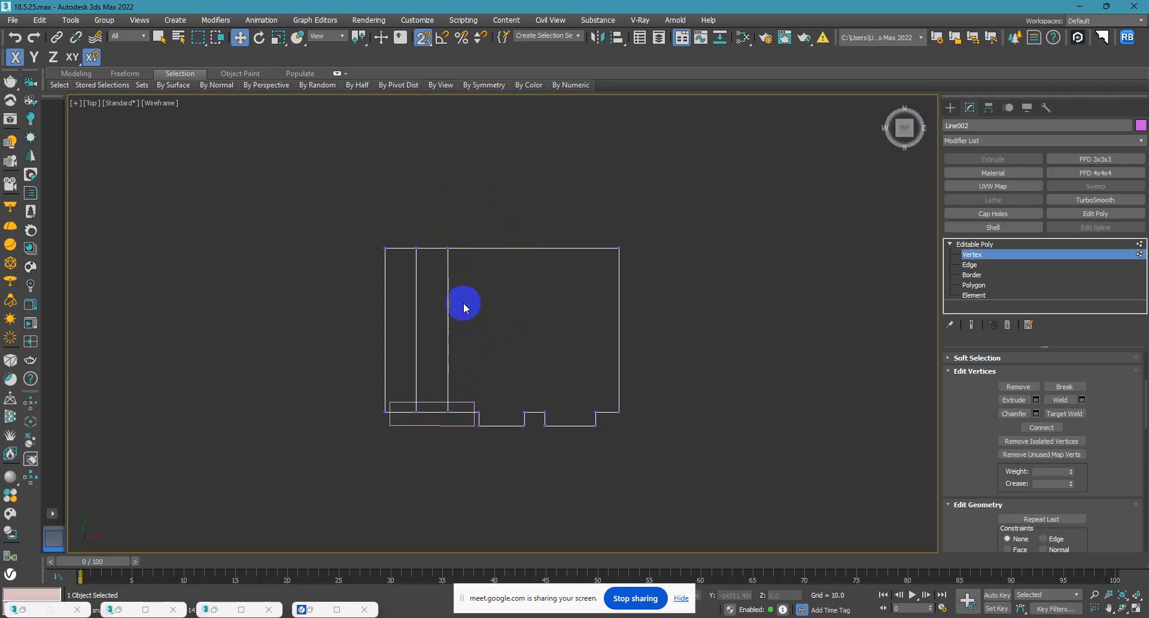
Move the vertices of both connecting lines along X so they snap to the two side ends of the ramp.
{"action": "left_click_drag", "start_coordinate": [440, 234], "coordinate": [460, 426]}
{"action": "left_click_drag", "start_coordinate": [488, 329], "coordinate": [474, 412]}
{"action": "left_click_drag", "start_coordinate": [406, 231], "coordinate": [438, 432]}
{"action": "scroll", "coordinate": [444, 388], "scroll_direction": "up", "scroll_amount": 2}
{"action": "left_click_drag", "start_coordinate": [444, 304], "coordinate": [368, 400]}
{"action": "mouse_move", "coordinate": [470, 429]}
{"action": "middle_mouse_down", "text": "alt"}
{"action": "mouse_move", "coordinate": [564, 401]}
{"action": "mouse_move", "coordinate": [536, 376]}
{"action": "mouse_move", "coordinate": [567, 344]}
{"action": "mouse_move", "coordinate": [495, 358]}
{"action": "middle_mouse_up", "text": "alt"}
{"action": "key", "text": "F3"}
{"action": "scroll", "coordinate": [490, 336], "scroll_direction": "up", "scroll_amount": 4}
{"action": "key", "text": "F3"}
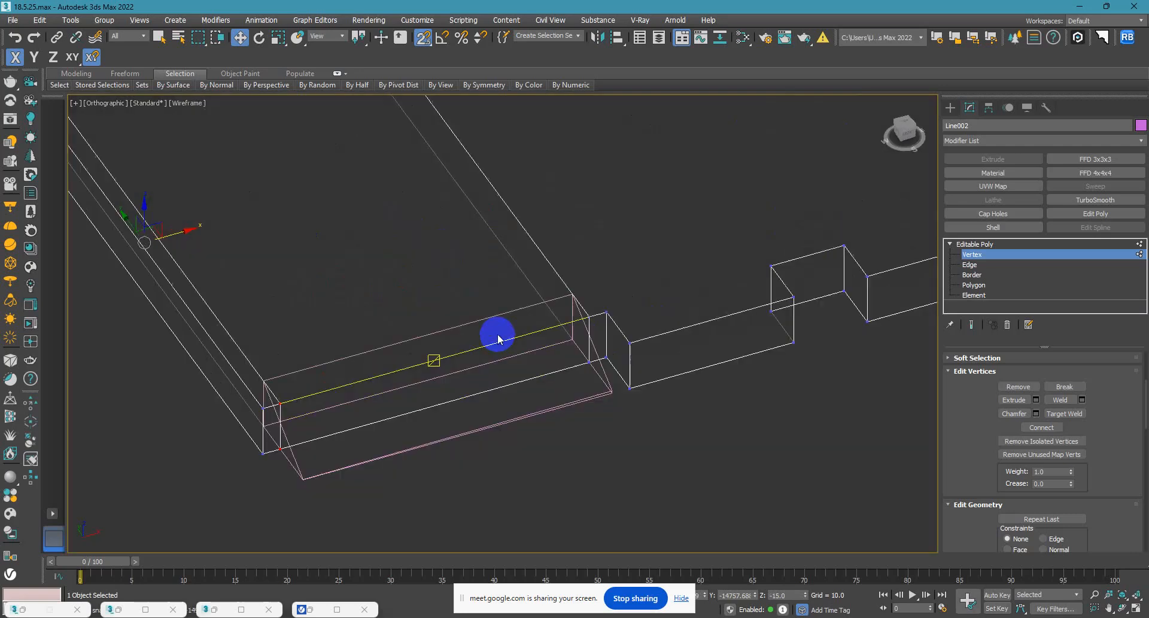
Connect the two lengthwise edge lines of the plinth slab with 1 segment running across between them.
{"action": "scroll", "coordinate": [482, 348], "scroll_direction": "down", "scroll_amount": 2}
{"action": "key", "text": "t"}
{"action": "middle_click_drag", "start_coordinate": [683, 351], "coordinate": [498, 303]}
{"action": "scroll", "coordinate": [498, 303], "scroll_direction": "down", "scroll_amount": 2}
{"action": "left_click", "coordinate": [968, 265]}
{"action": "left_click_drag", "start_coordinate": [548, 298], "coordinate": [367, 353]}
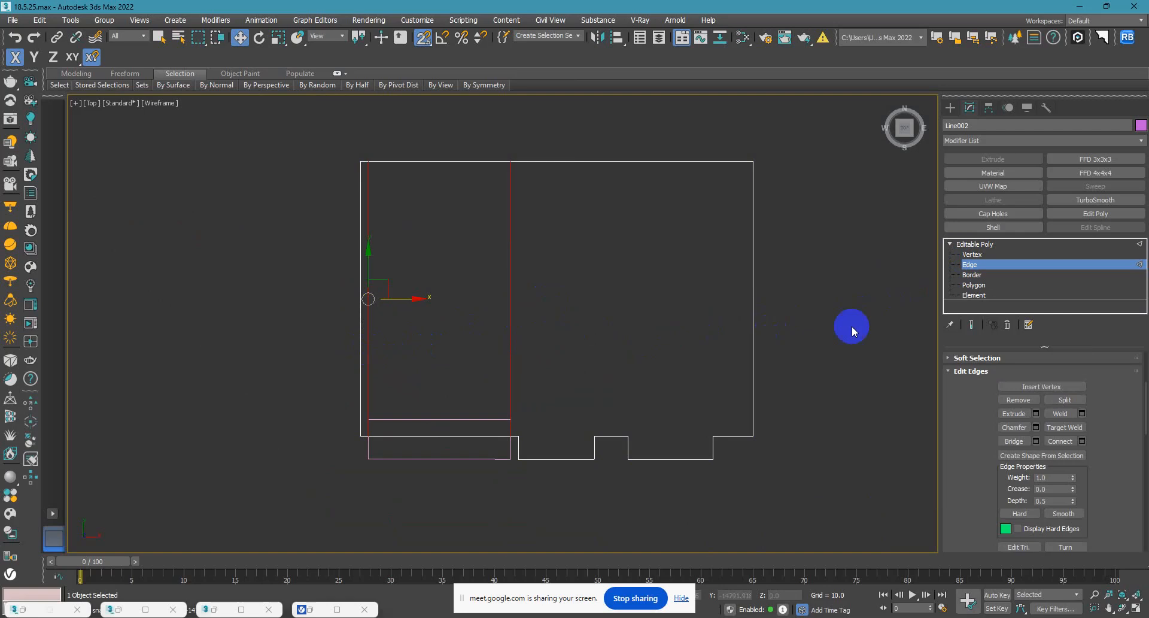
{"action": "left_click", "coordinate": [1083, 441]}
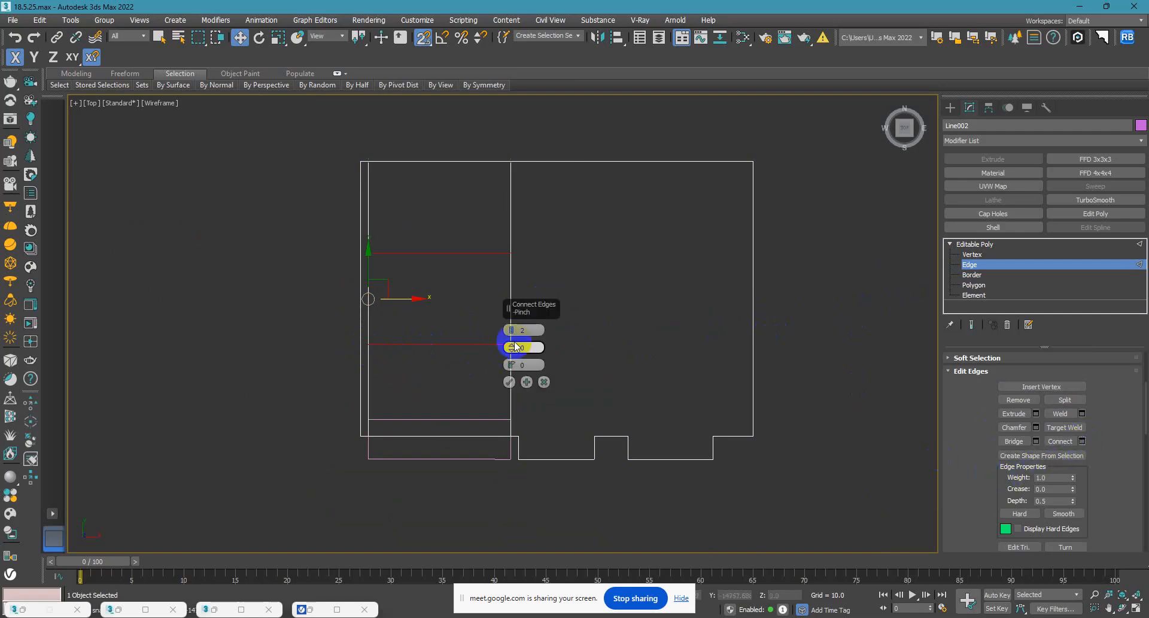
{"action": "left_click", "coordinate": [509, 382]}
Move the vertices of the new cross edge along Y and snap them to the rear edge of the ramp.
{"action": "left_click", "coordinate": [971, 254]}
{"action": "scroll", "coordinate": [562, 308], "scroll_direction": "up", "scroll_amount": 5}
{"action": "left_click_drag", "start_coordinate": [594, 269], "coordinate": [179, 323]}
{"action": "scroll", "coordinate": [355, 267], "scroll_direction": "down", "scroll_amount": 2}
{"action": "left_click_drag", "start_coordinate": [336, 252], "coordinate": [437, 449]}
{"action": "middle_click_drag", "start_coordinate": [437, 448], "coordinate": [511, 394], "text": "alt"}
{"action": "key", "text": "F3"}
{"action": "scroll", "coordinate": [335, 453], "scroll_direction": "up", "scroll_amount": 2}
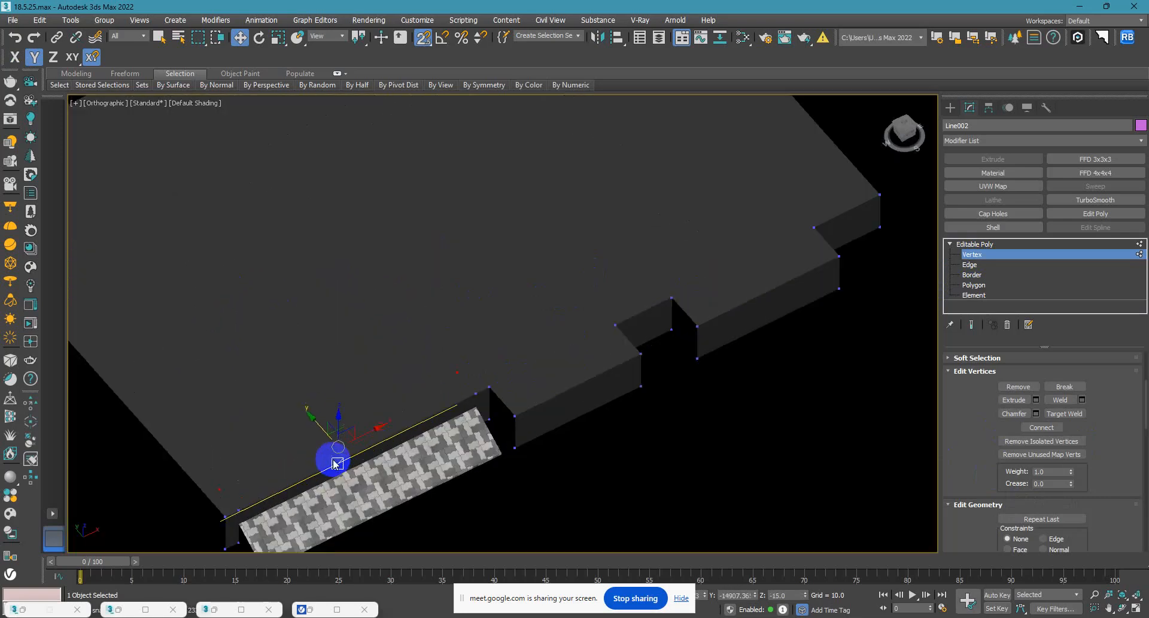
{"action": "middle_click_drag", "start_coordinate": [332, 459], "coordinate": [306, 369]}
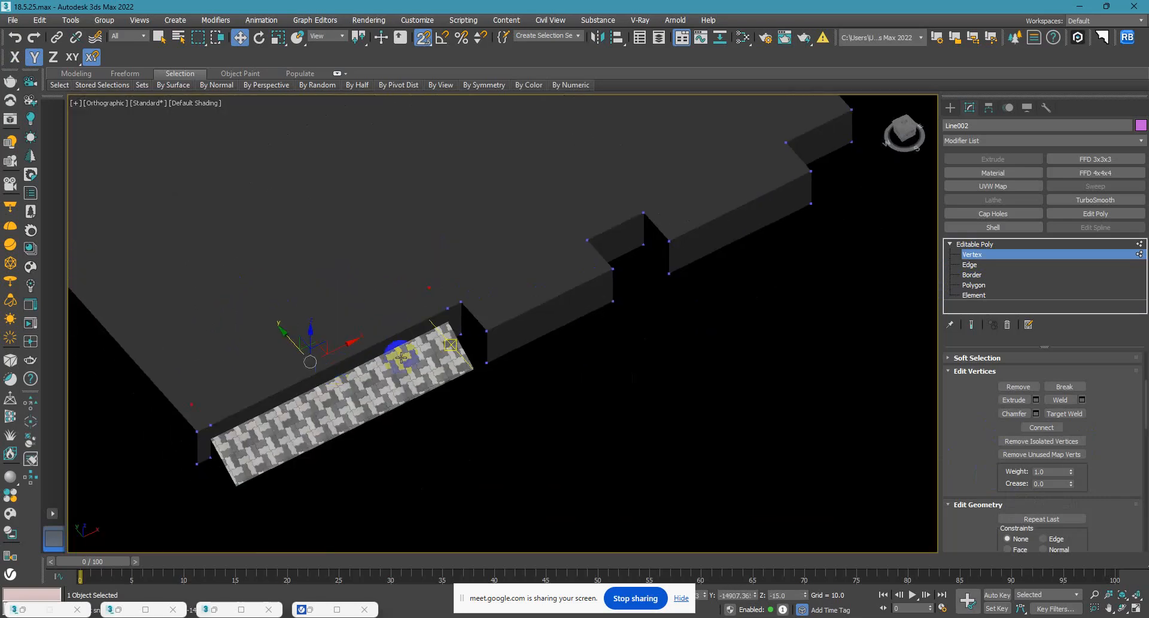
Delete the plinth slab's polygons where they cover the paved ramp.
{"action": "left_click", "coordinate": [974, 285]}
{"action": "left_click", "coordinate": [371, 354]}
{"action": "middle_click_drag", "start_coordinate": [290, 372], "coordinate": [335, 333], "text": "alt"}
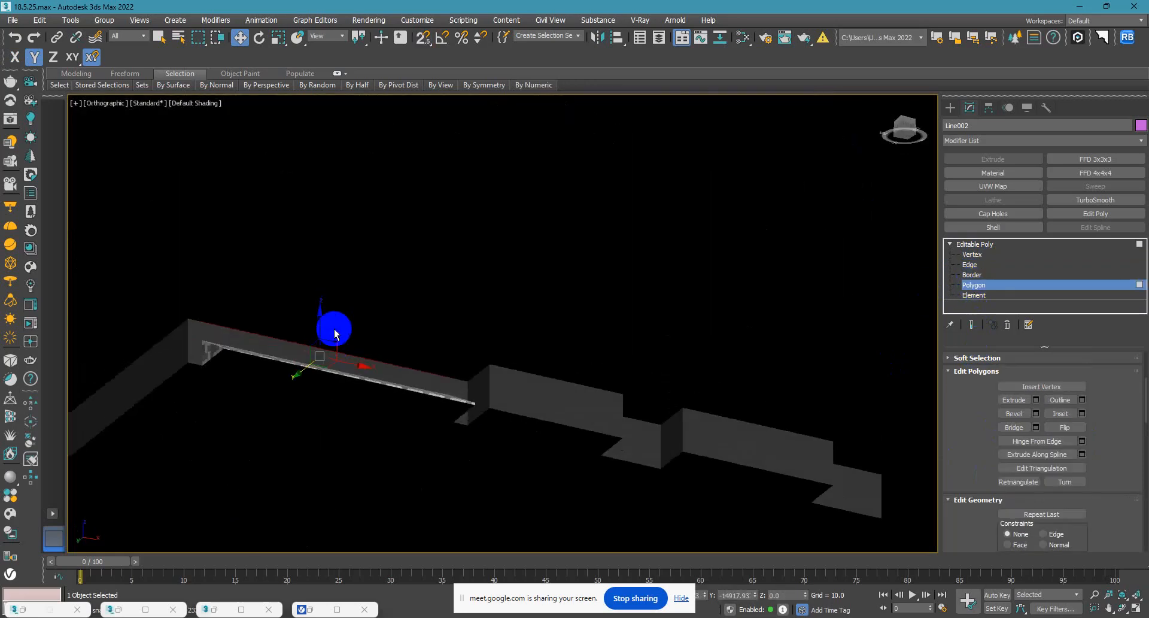
{"action": "left_click", "coordinate": [278, 411]}
{"action": "left_click", "coordinate": [303, 398]}
{"action": "middle_click_drag", "start_coordinate": [300, 403], "coordinate": [367, 457], "text": "alt"}
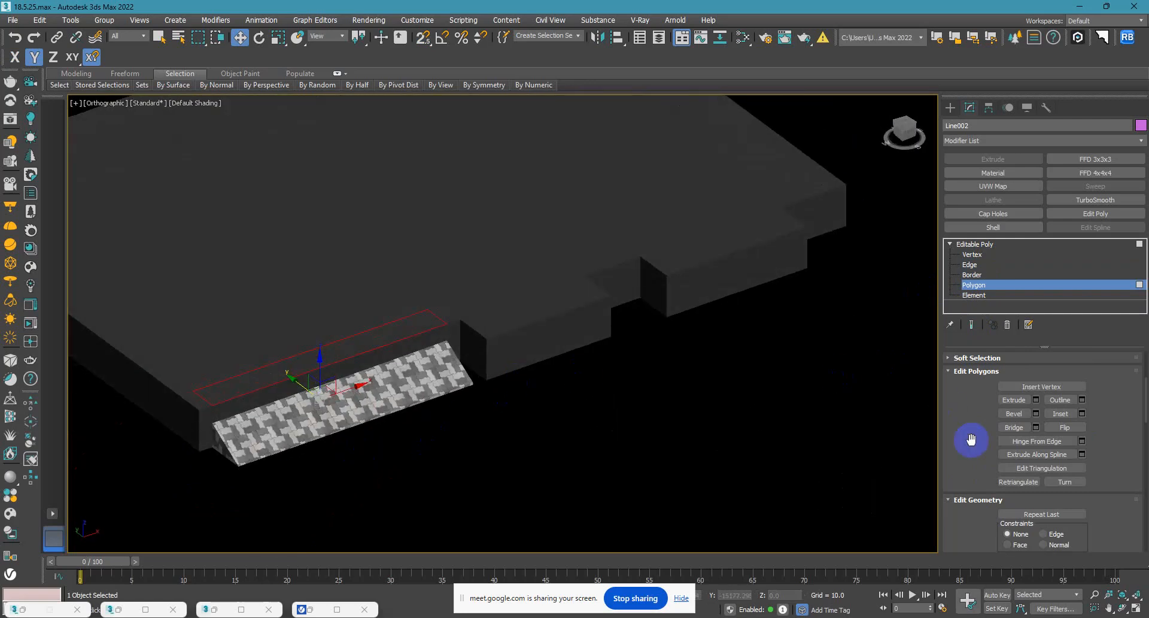
{"action": "middle_click_drag", "start_coordinate": [566, 421], "coordinate": [573, 452], "text": "alt"}
{"action": "left_click_drag", "start_coordinate": [371, 461], "coordinate": [374, 476]}
{"action": "middle_click_drag", "start_coordinate": [308, 386], "coordinate": [458, 447], "text": "alt"}
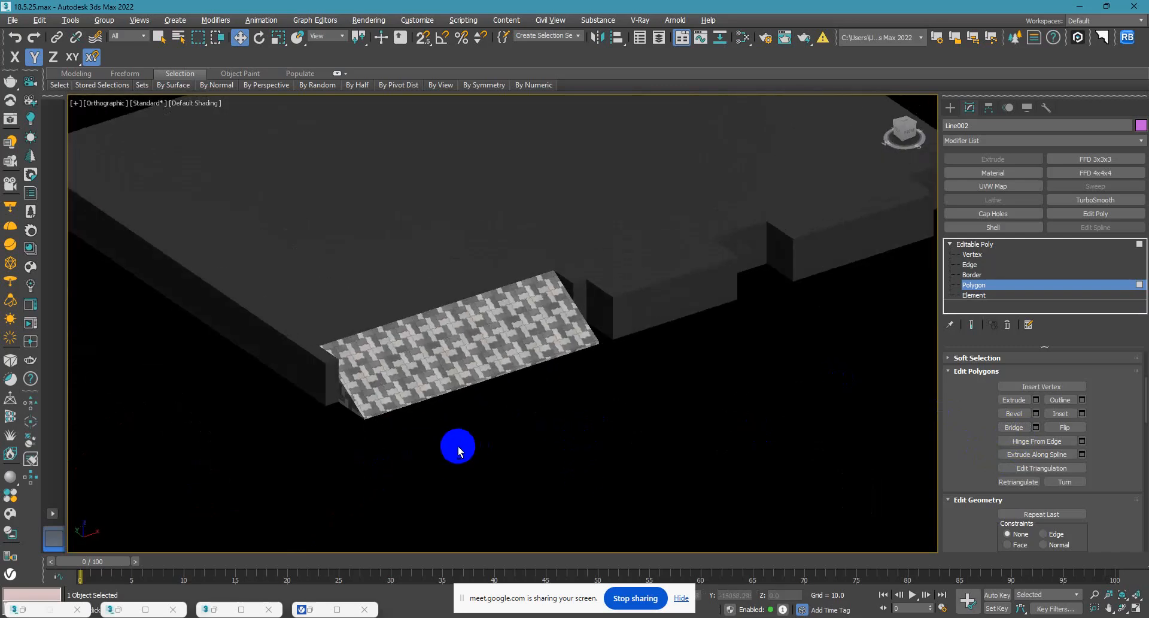
Unhide all objects of the scene and leave polygon editing of the plinth slab.
{"action": "right_click", "coordinate": [583, 468]}
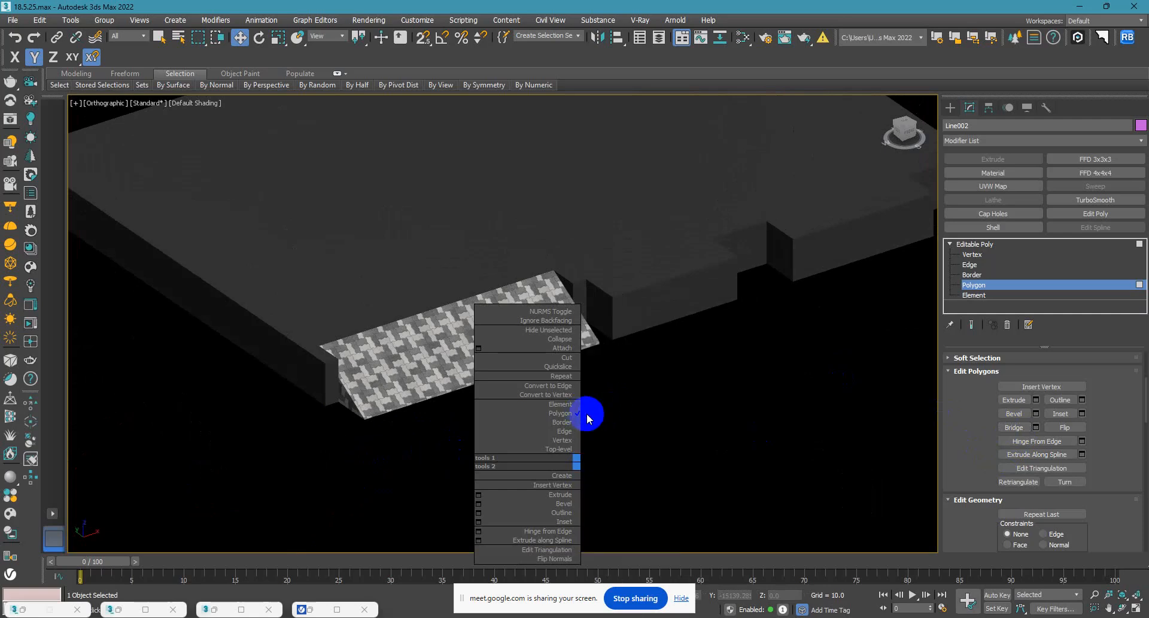
{"action": "right_click", "coordinate": [633, 419]}
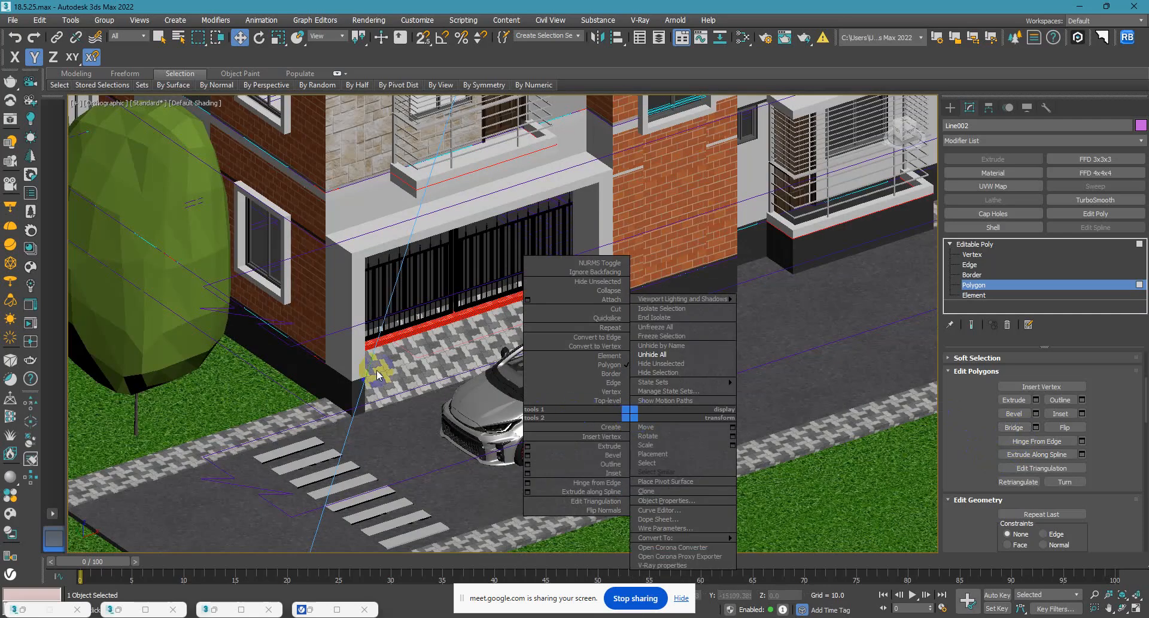
{"action": "left_click", "coordinate": [597, 282]}
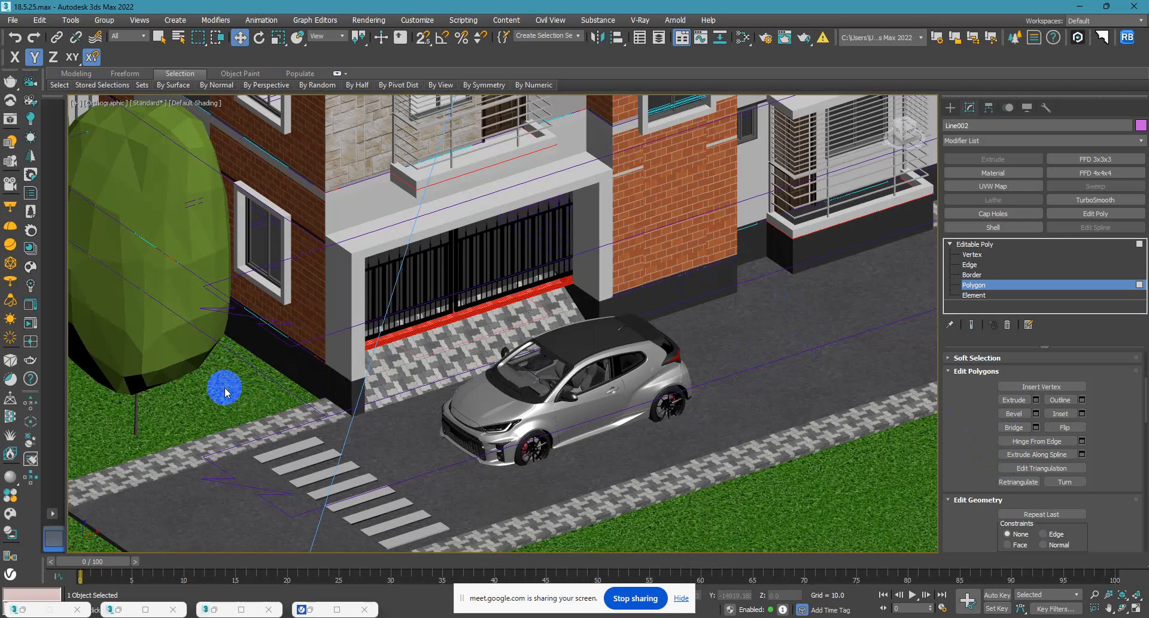
{"action": "left_click", "coordinate": [952, 107]}
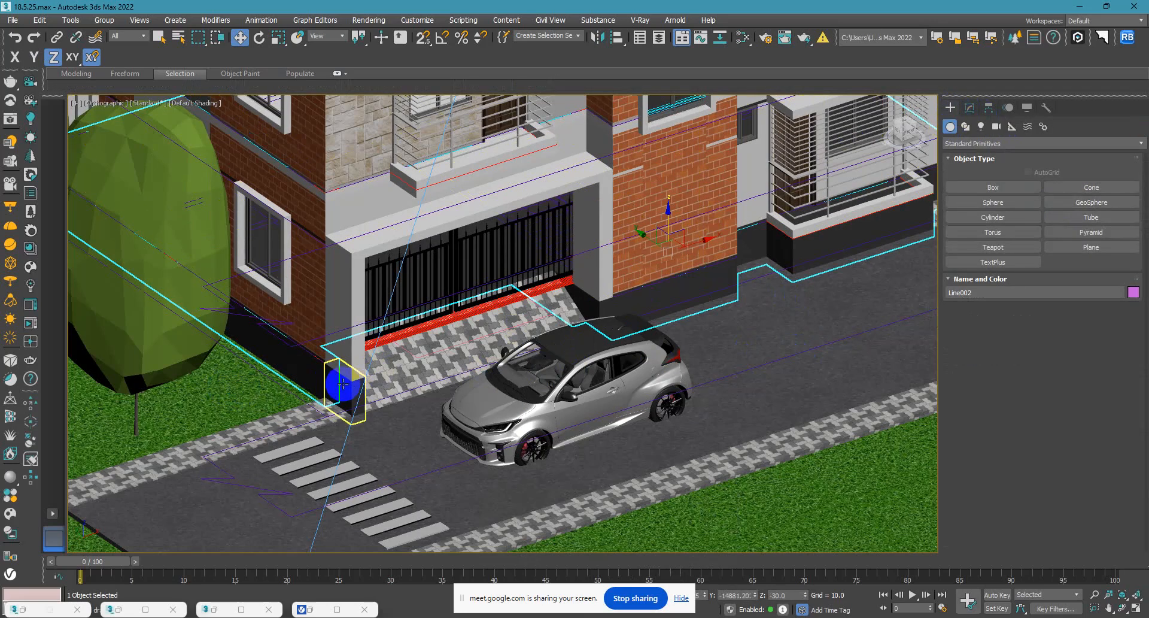
Select the entrance gate and move it about 15 units inward along the Y axis, behind the red threshold strip.
{"action": "scroll", "coordinate": [428, 336], "scroll_direction": "up", "scroll_amount": 6}
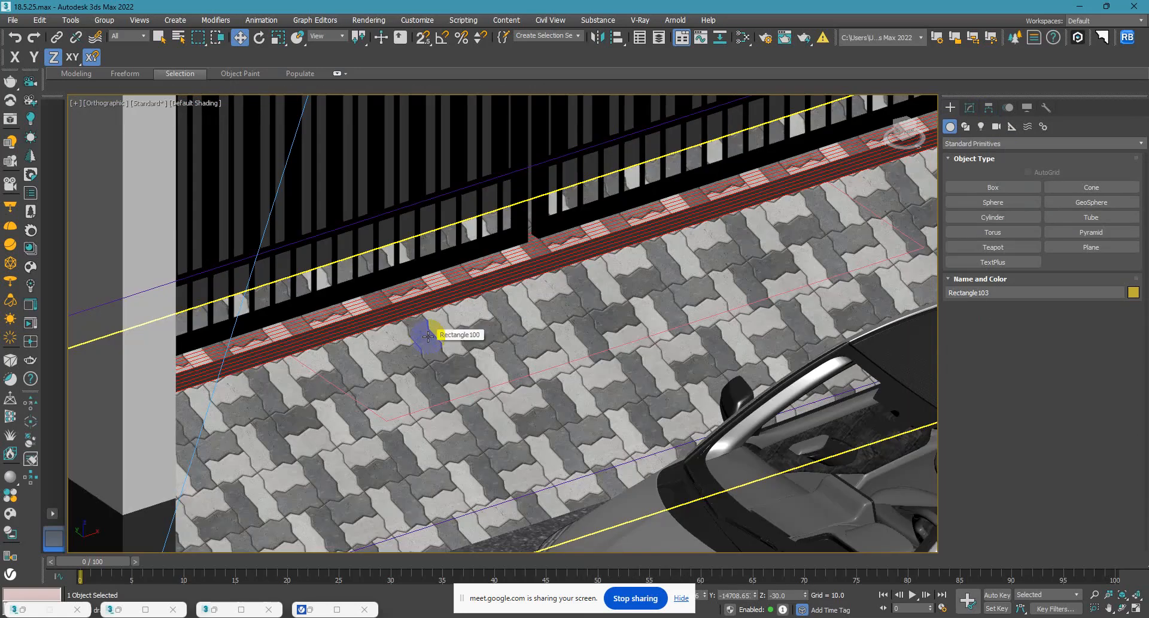
{"action": "scroll", "coordinate": [438, 313], "scroll_direction": "down", "scroll_amount": 5}
{"action": "scroll", "coordinate": [509, 329], "scroll_direction": "up", "scroll_amount": 2}
{"action": "left_click", "coordinate": [501, 274]}
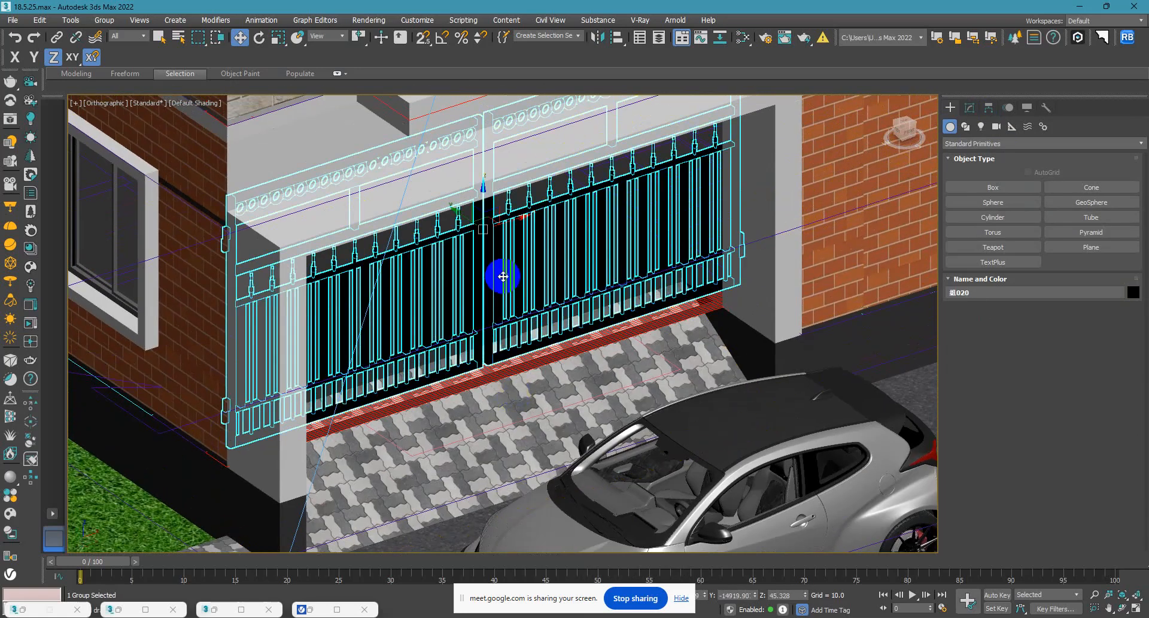
{"action": "scroll", "coordinate": [535, 313], "scroll_direction": "down", "scroll_amount": 2}
{"action": "middle_click_drag", "start_coordinate": [535, 313], "coordinate": [496, 292], "text": "alt"}
{"action": "mouse_move", "coordinate": [462, 241]}
{"action": "left_mouse_down"}
{"action": "mouse_move", "coordinate": [437, 228]}
{"action": "mouse_move", "coordinate": [449, 238]}
{"action": "left_mouse_up"}
{"action": "middle_click_drag", "start_coordinate": [618, 302], "coordinate": [616, 377], "text": "alt"}
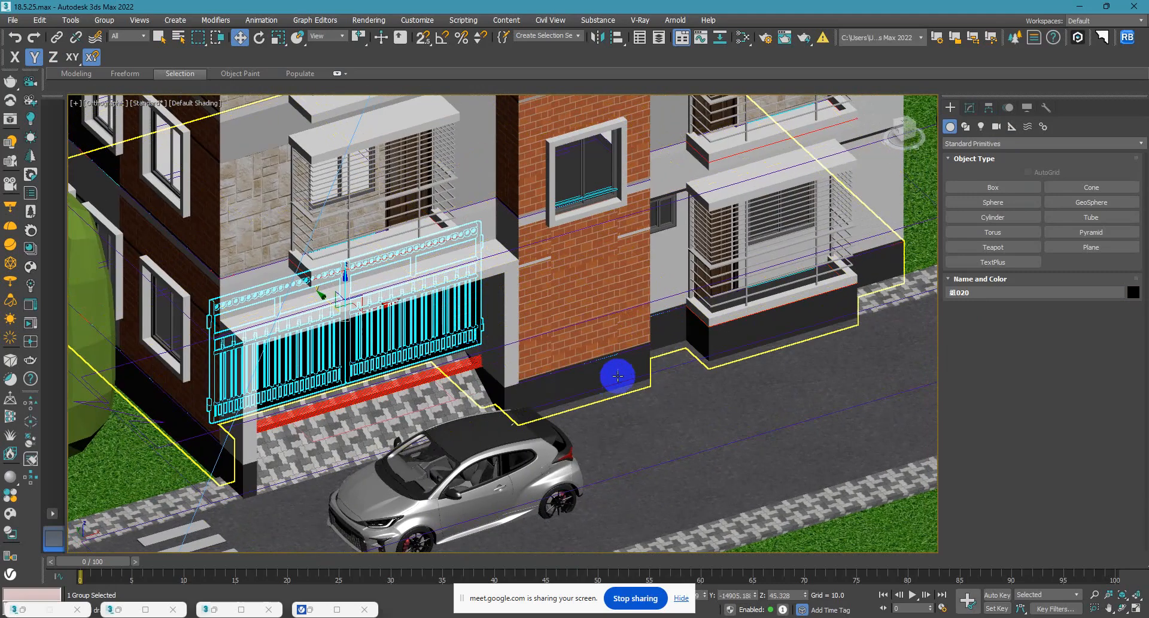
Select the brick panel below the tower's lowest window and apply a UVW Map modifier with Box mapping.
{"action": "scroll", "coordinate": [574, 269], "scroll_direction": "up", "scroll_amount": 5}
{"action": "left_click", "coordinate": [572, 262]}
{"action": "scroll", "coordinate": [443, 344], "scroll_direction": "down", "scroll_amount": 3}
{"action": "middle_click_drag", "start_coordinate": [470, 363], "coordinate": [558, 348], "text": "alt"}
{"action": "scroll", "coordinate": [505, 354], "scroll_direction": "up", "scroll_amount": 6}
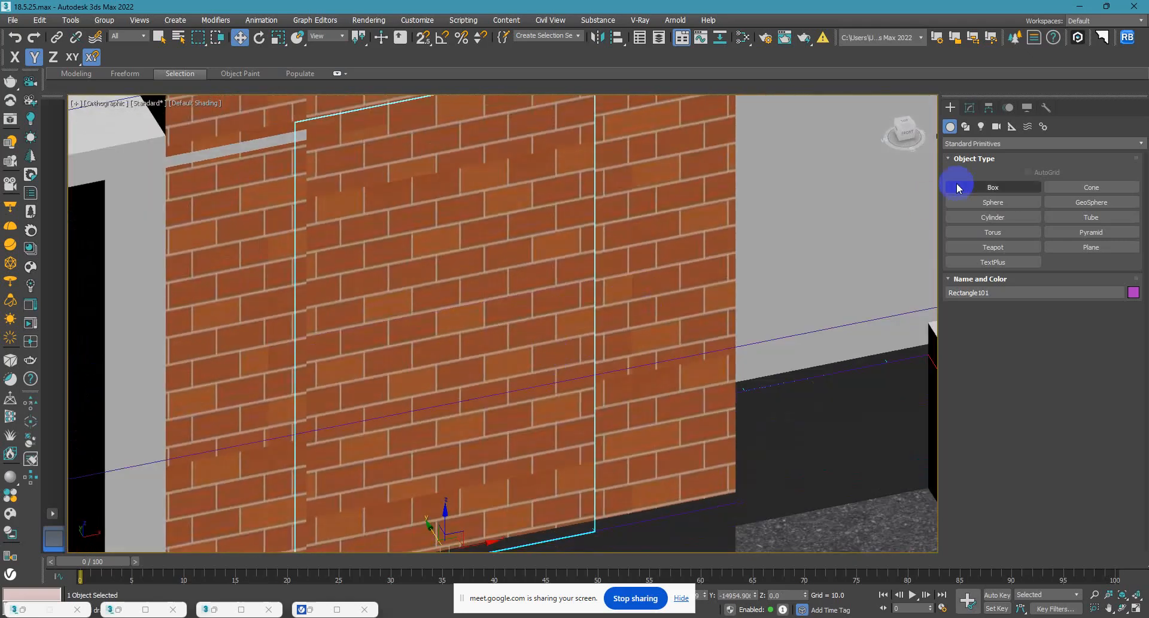
{"action": "left_click", "coordinate": [970, 108]}
{"action": "left_click", "coordinate": [993, 186]}
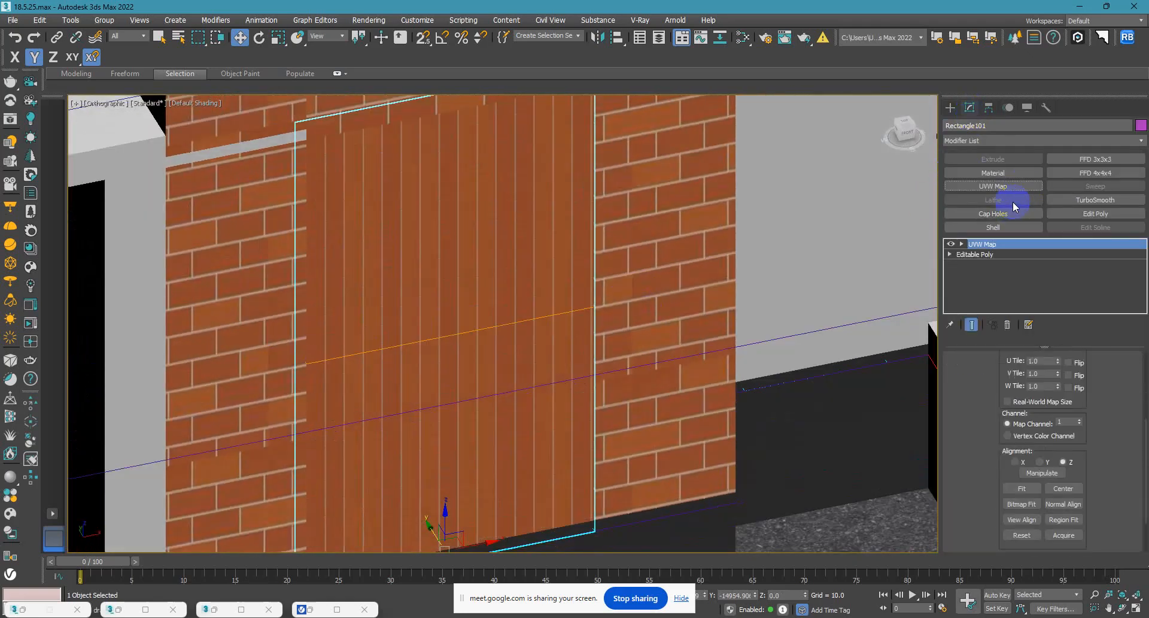
{"action": "scroll", "coordinate": [1005, 455], "scroll_direction": "up", "scroll_amount": 5}
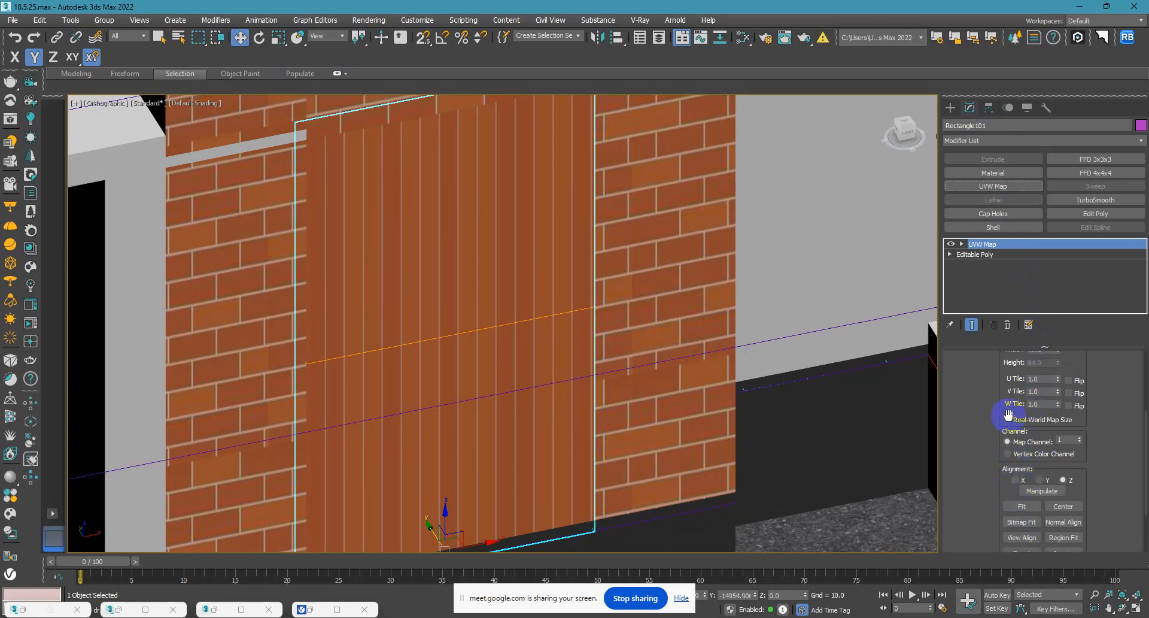
{"action": "left_click", "coordinate": [1037, 427]}
{"action": "scroll", "coordinate": [1100, 344], "scroll_direction": "down", "scroll_amount": 5}
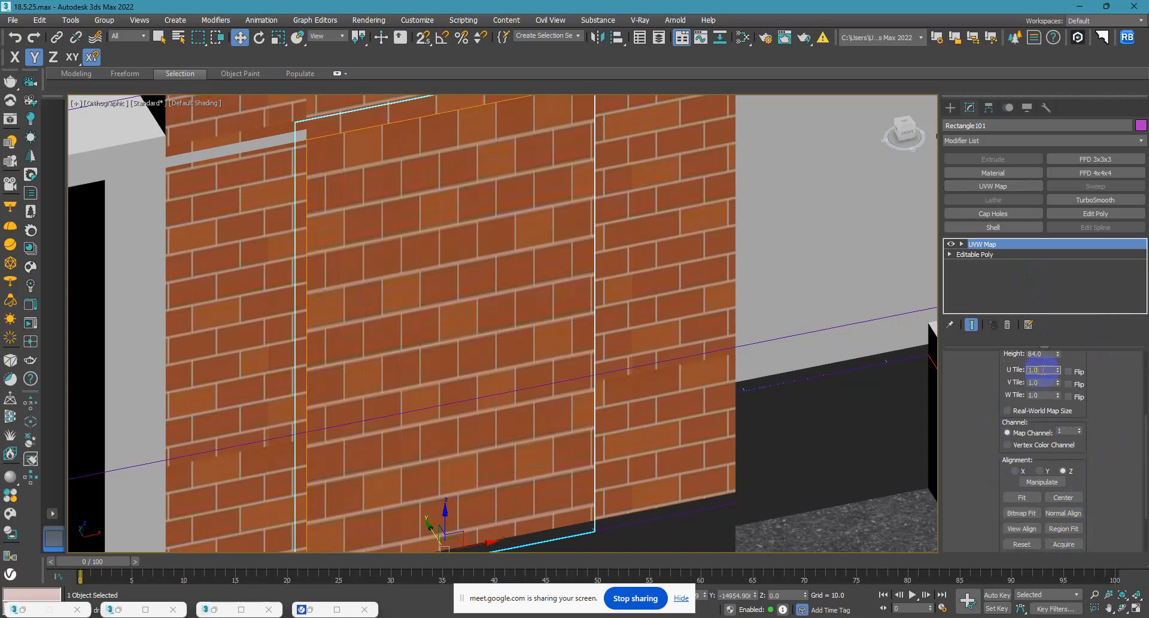
Set the brick mapping's width and height to 60 with a U tile value of 1.
{"action": "scroll", "coordinate": [1045, 380], "scroll_direction": "up", "scroll_amount": 1}
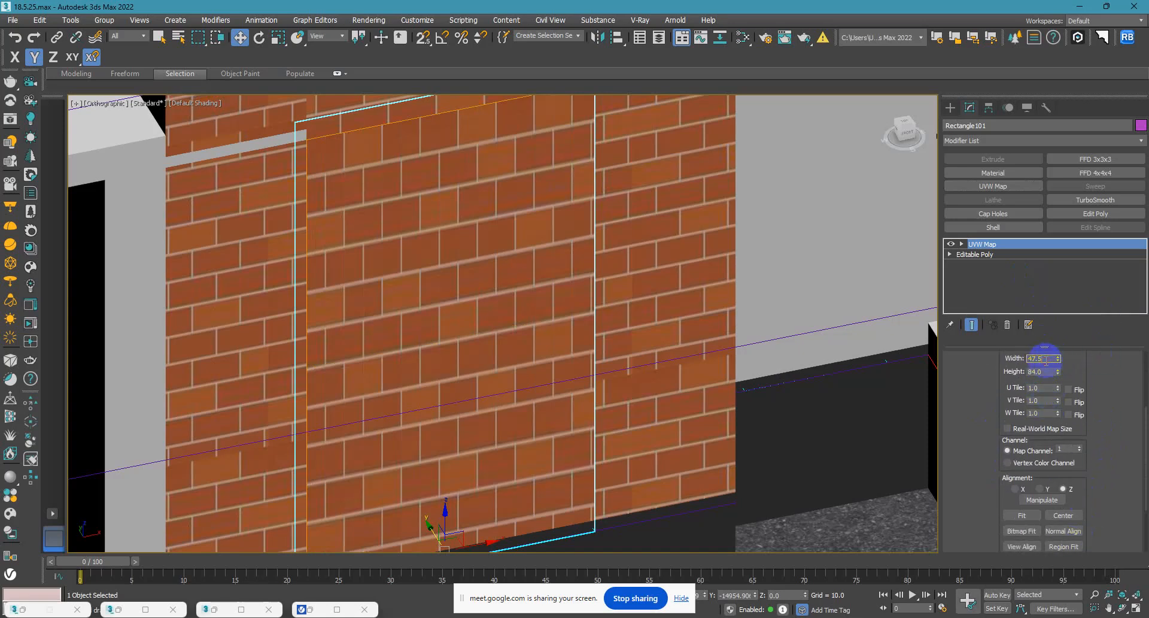
{"action": "type", "text": "60"}
{"action": "key", "text": "Tab"}
{"action": "type", "text": "60"}
{"action": "key", "text": "Tab"}
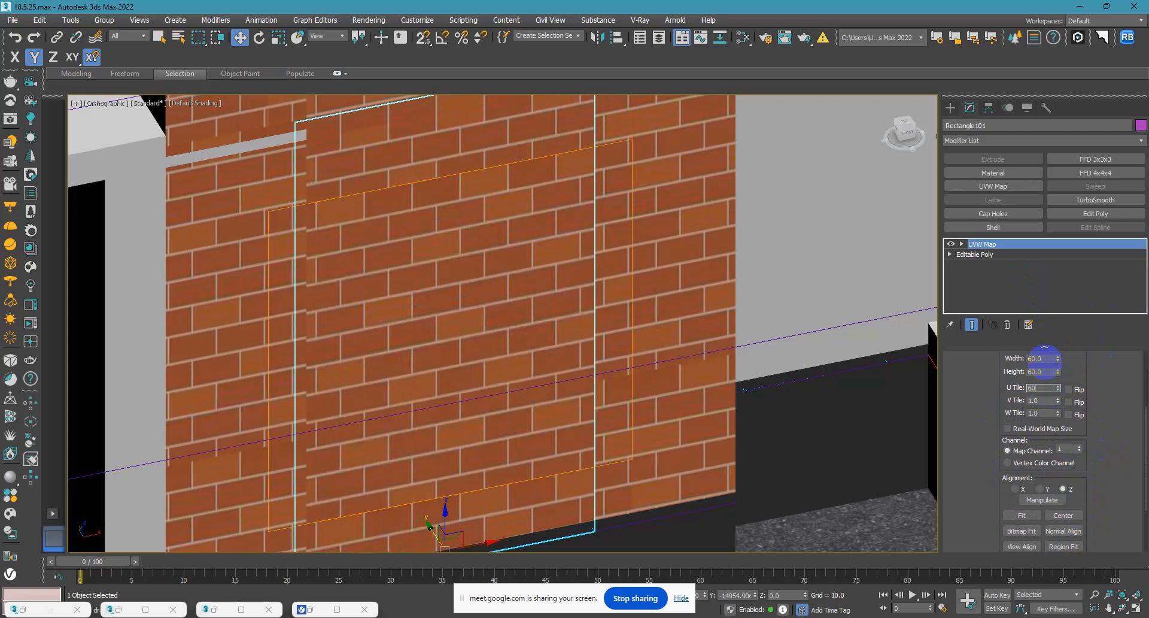
{"action": "type", "text": "60"}
{"action": "key", "text": "Return"}
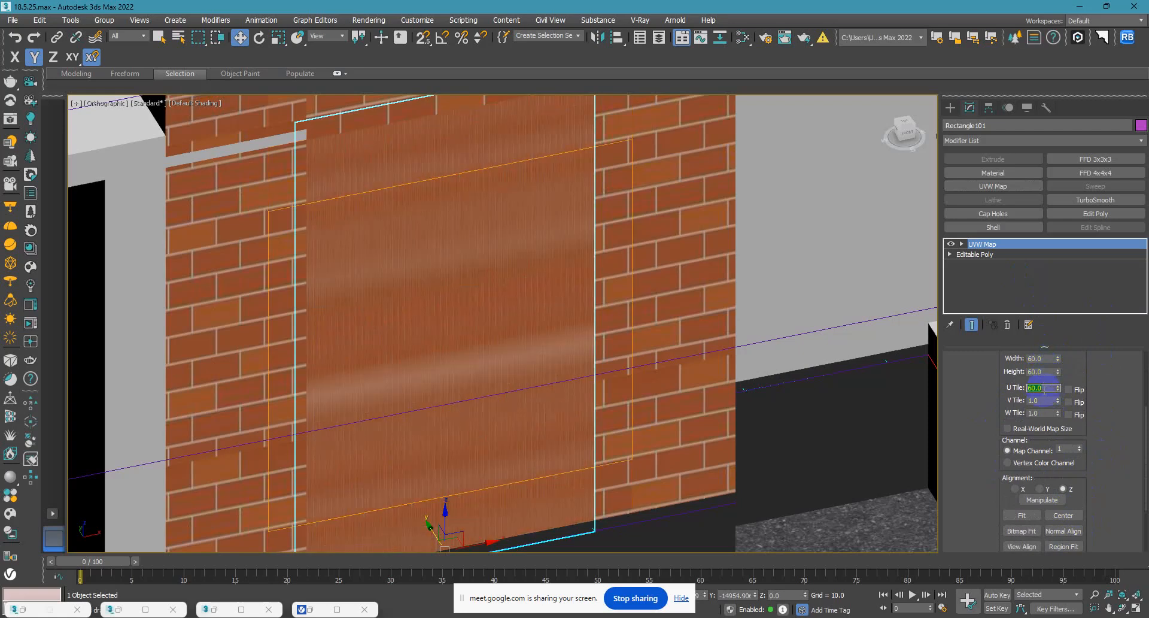
{"action": "type", "text": "1"}
{"action": "key", "text": "Return"}
Move the panel's UVW mapping gizmo up about 0.6 units and sideways in the front view to line up the brick joints.
{"action": "middle_click_drag", "start_coordinate": [464, 392], "coordinate": [425, 403], "text": "alt"}
{"action": "scroll", "coordinate": [289, 275], "scroll_direction": "up", "scroll_amount": 6}
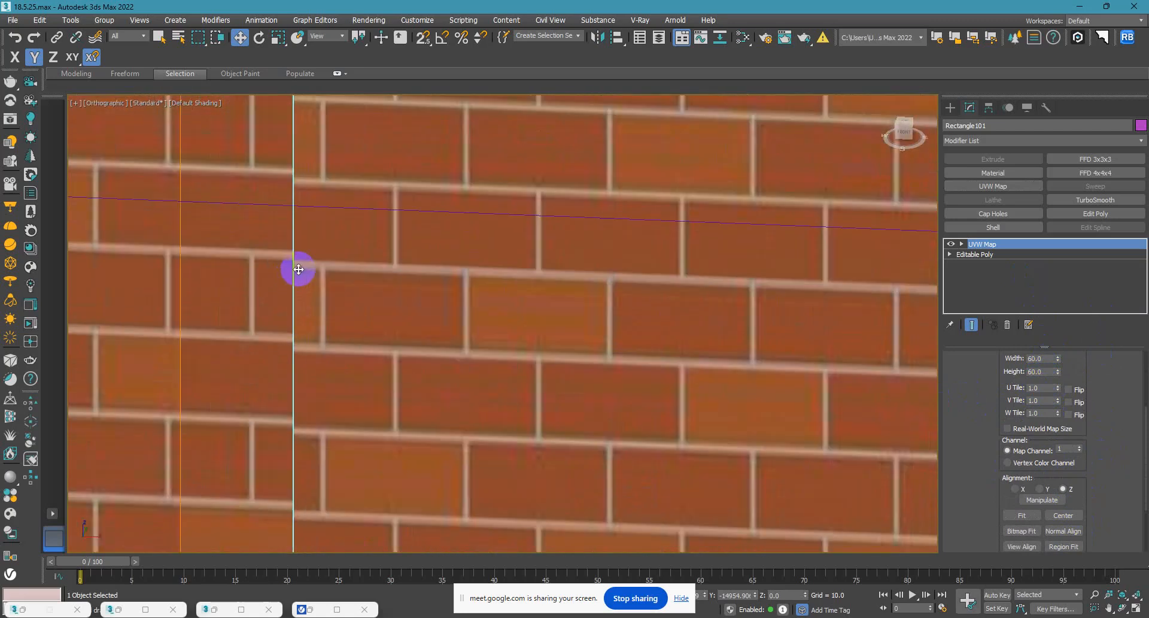
{"action": "scroll", "coordinate": [297, 272], "scroll_direction": "down", "scroll_amount": 6}
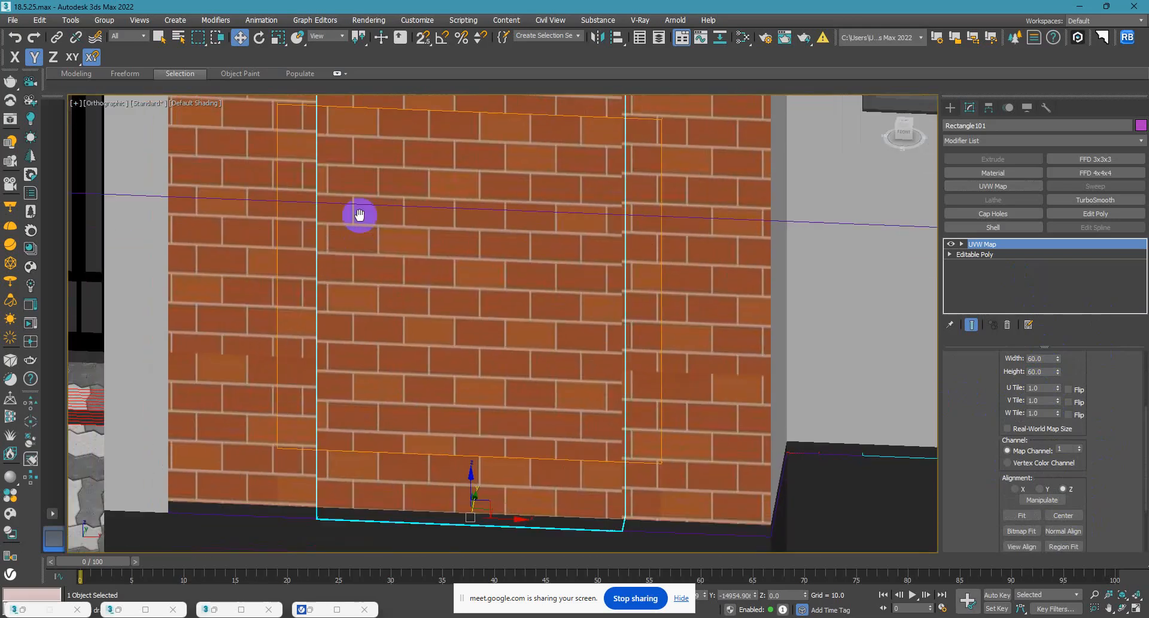
{"action": "key", "text": "f"}
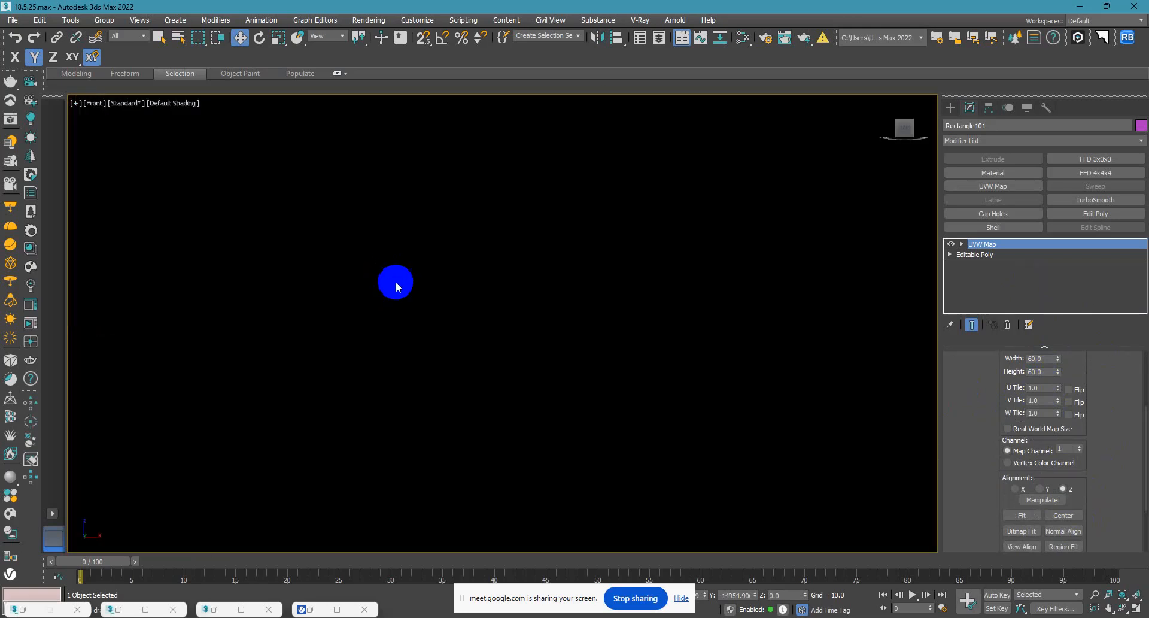
{"action": "scroll", "coordinate": [482, 418], "scroll_direction": "up", "scroll_amount": 4}
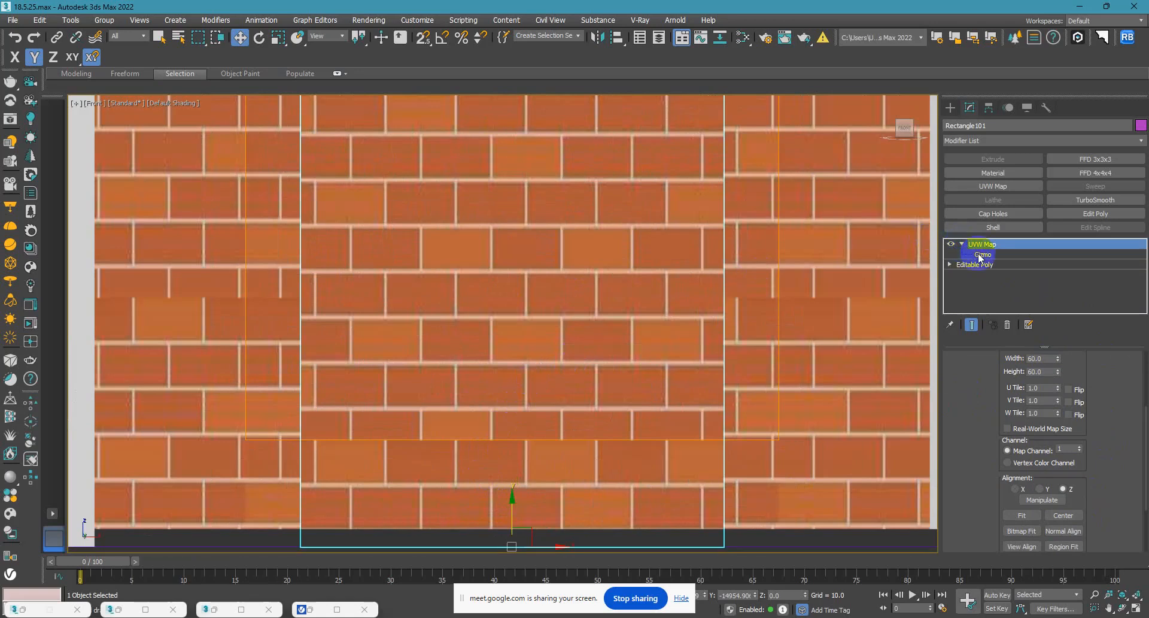
{"action": "left_click", "coordinate": [980, 254]}
{"action": "middle_click_drag", "start_coordinate": [446, 227], "coordinate": [460, 257]}
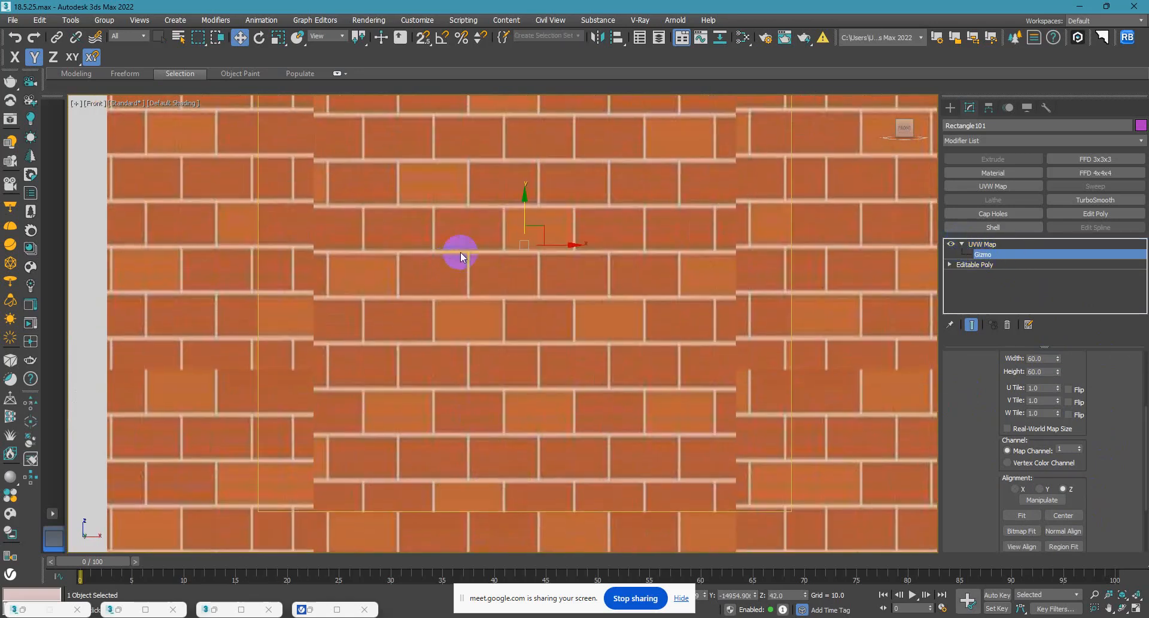
{"action": "left_click_drag", "start_coordinate": [526, 203], "coordinate": [526, 199]}
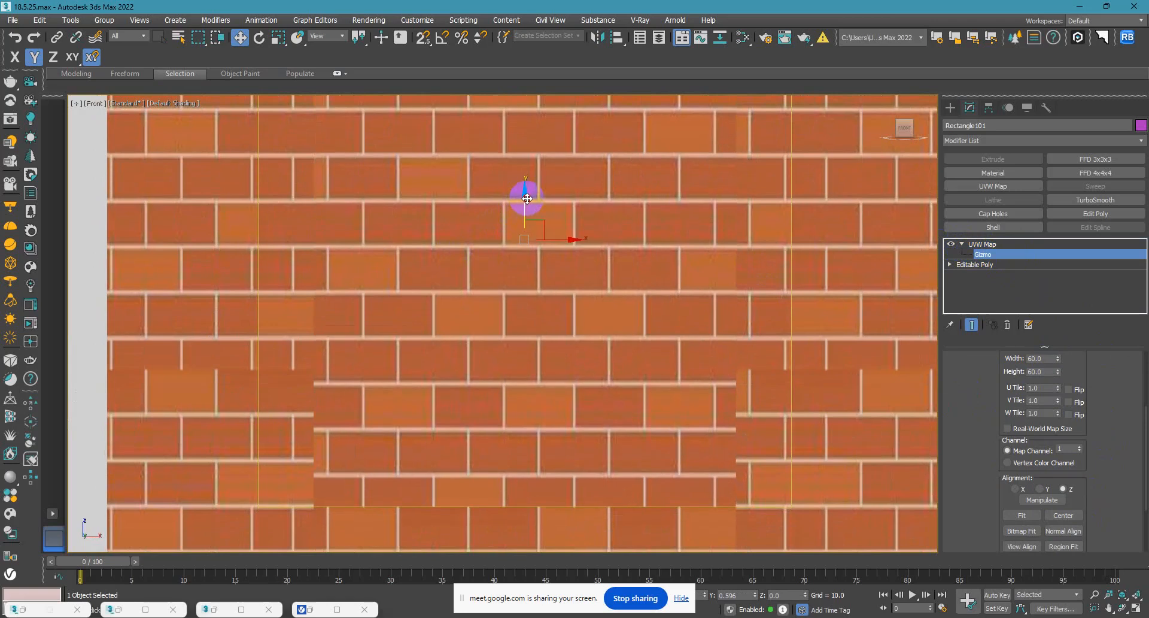
{"action": "left_click_drag", "start_coordinate": [562, 238], "coordinate": [476, 245]}
Examine the brick joints around the panel and review the whole building through the V-Ray camera with safe frames shown.
{"action": "scroll", "coordinate": [650, 256], "scroll_direction": "down", "scroll_amount": 5}
{"action": "middle_click_drag", "start_coordinate": [659, 265], "coordinate": [682, 303], "text": "alt"}
{"action": "scroll", "coordinate": [503, 281], "scroll_direction": "up", "scroll_amount": 5}
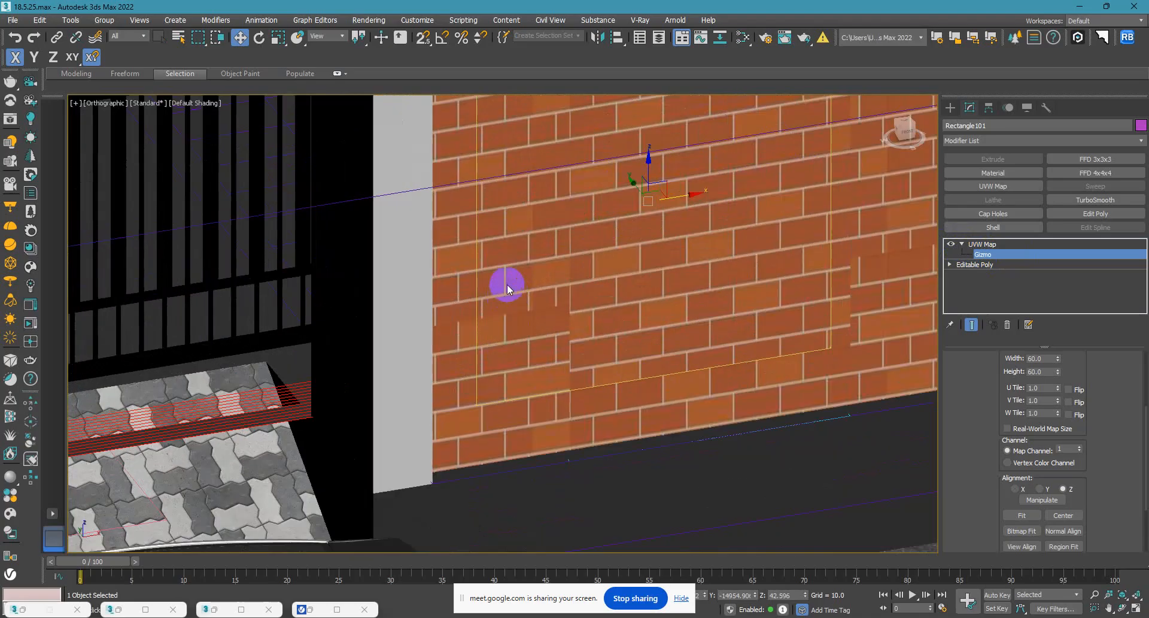
{"action": "scroll", "coordinate": [508, 311], "scroll_direction": "down", "scroll_amount": 4}
{"action": "middle_click_drag", "start_coordinate": [507, 312], "coordinate": [482, 300], "text": "alt"}
{"action": "scroll", "coordinate": [605, 284], "scroll_direction": "down", "scroll_amount": 5}
{"action": "middle_click_drag", "start_coordinate": [602, 288], "coordinate": [569, 292], "text": "alt"}
{"action": "middle_click_drag", "start_coordinate": [621, 250], "coordinate": [571, 352]}
{"action": "middle_click_drag", "start_coordinate": [500, 331], "coordinate": [522, 211], "text": "alt"}
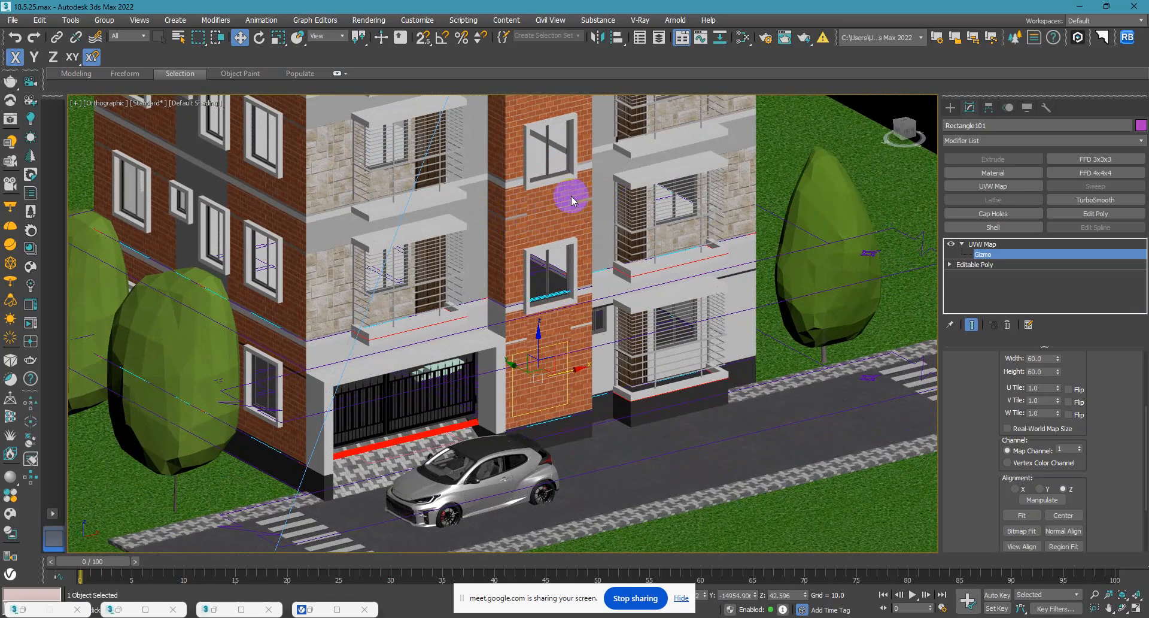
{"action": "key", "text": "c"}
{"action": "key", "text": "shift+f"}
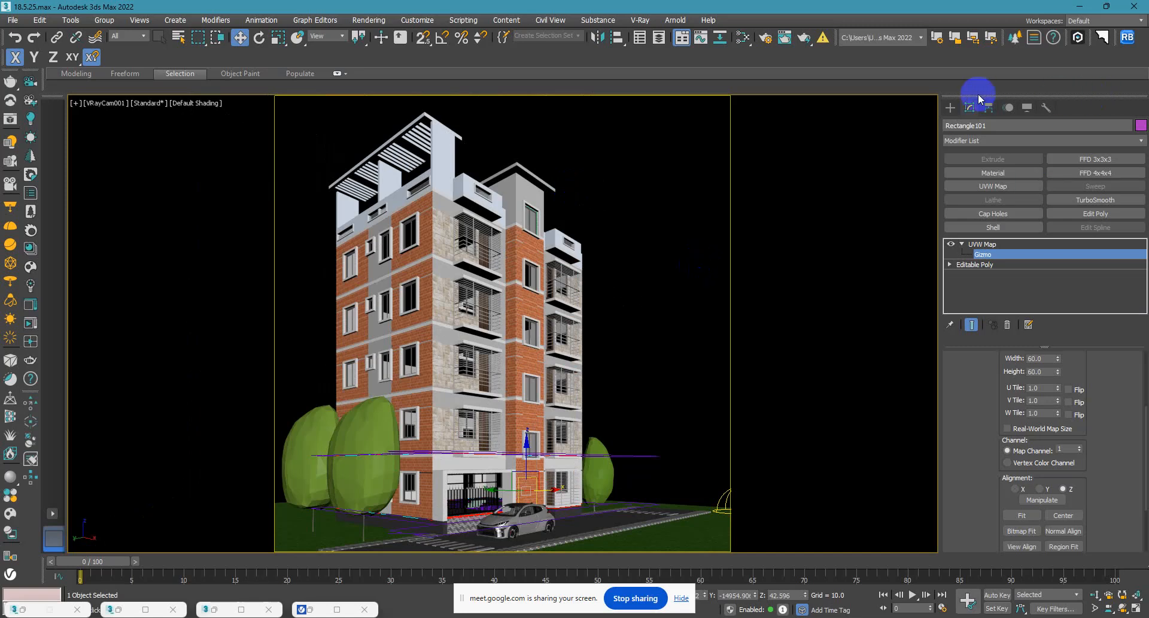
{"action": "left_click", "coordinate": [950, 109]}
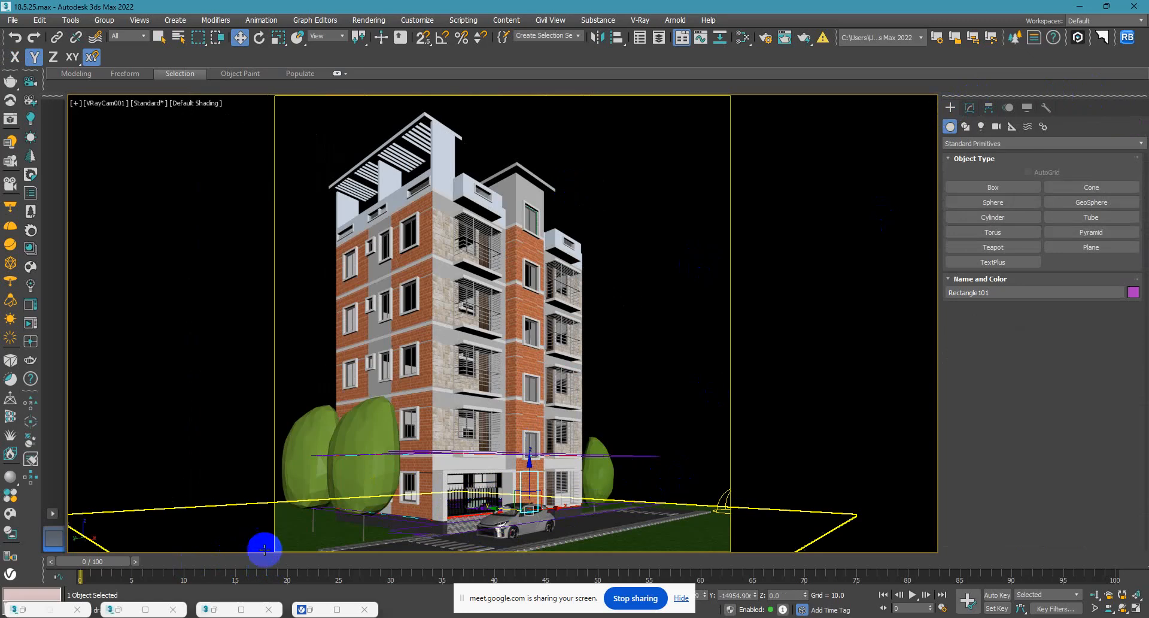
Move the car away from the building and along the road past the entrance in the top view, then return to the camera view.
{"action": "key", "text": "t"}
{"action": "scroll", "coordinate": [508, 494], "scroll_direction": "down", "scroll_amount": 10}
{"action": "left_click", "coordinate": [413, 356]}
{"action": "scroll", "coordinate": [406, 357], "scroll_direction": "up", "scroll_amount": 4}
{"action": "left_click", "coordinate": [407, 356]}
{"action": "scroll", "coordinate": [438, 348], "scroll_direction": "down", "scroll_amount": 4}
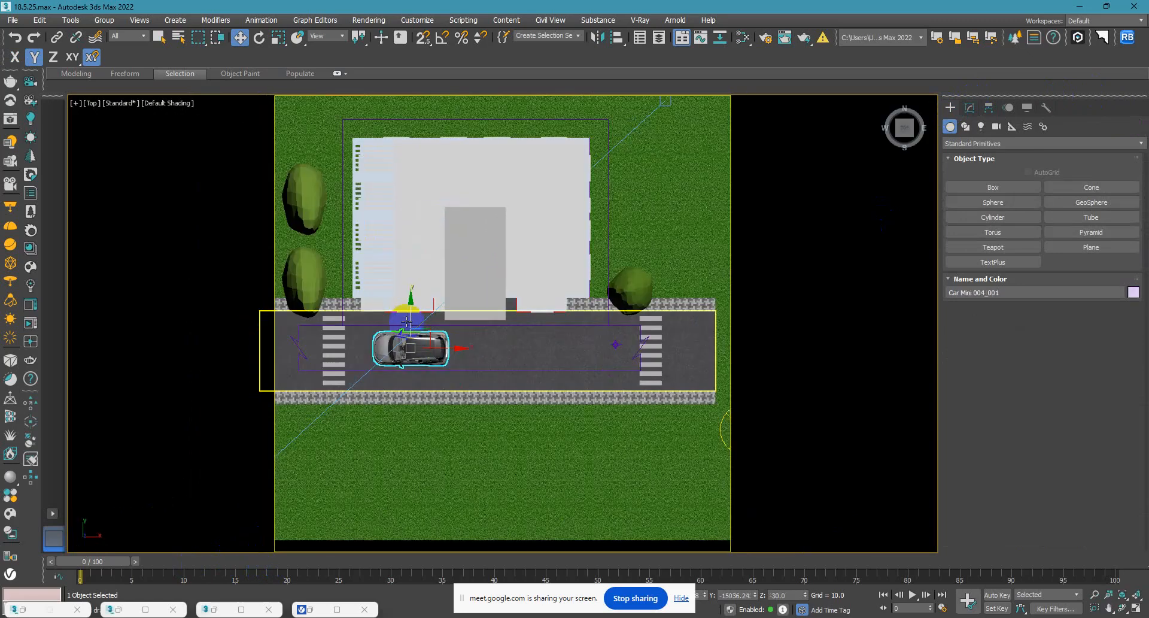
{"action": "left_click_drag", "start_coordinate": [407, 314], "coordinate": [407, 335]}
{"action": "left_click_drag", "start_coordinate": [435, 373], "coordinate": [521, 374]}
{"action": "key", "text": "c"}
{"action": "left_click", "coordinate": [640, 318]}
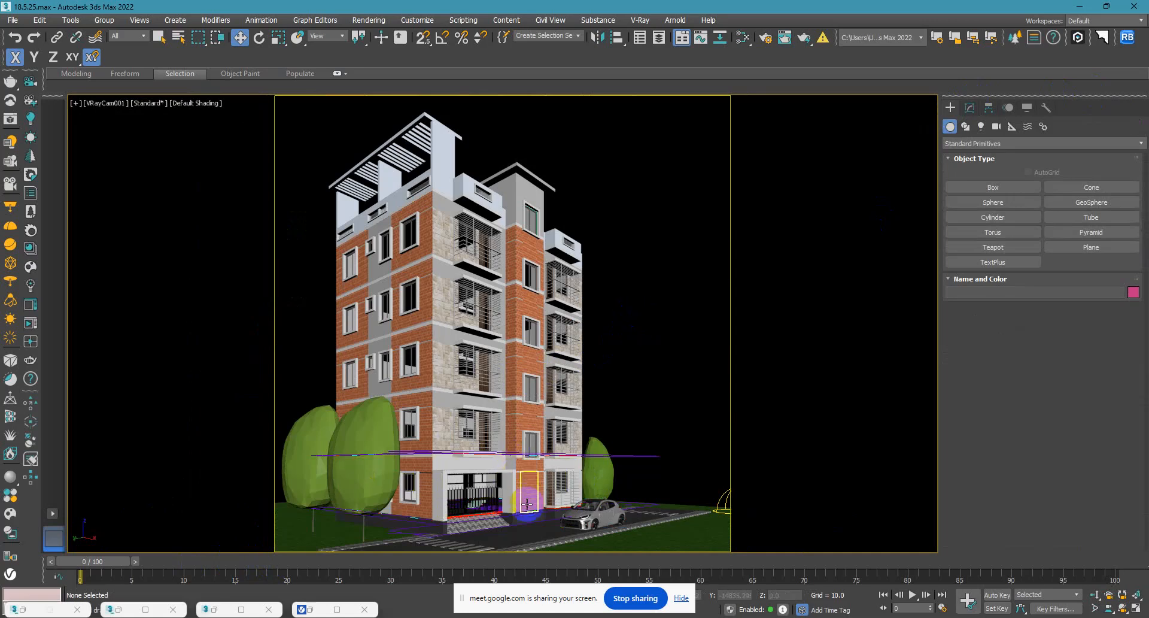
Set the Extrude amount of the asphalt road slab to 1.
{"action": "left_click", "coordinate": [508, 524]}
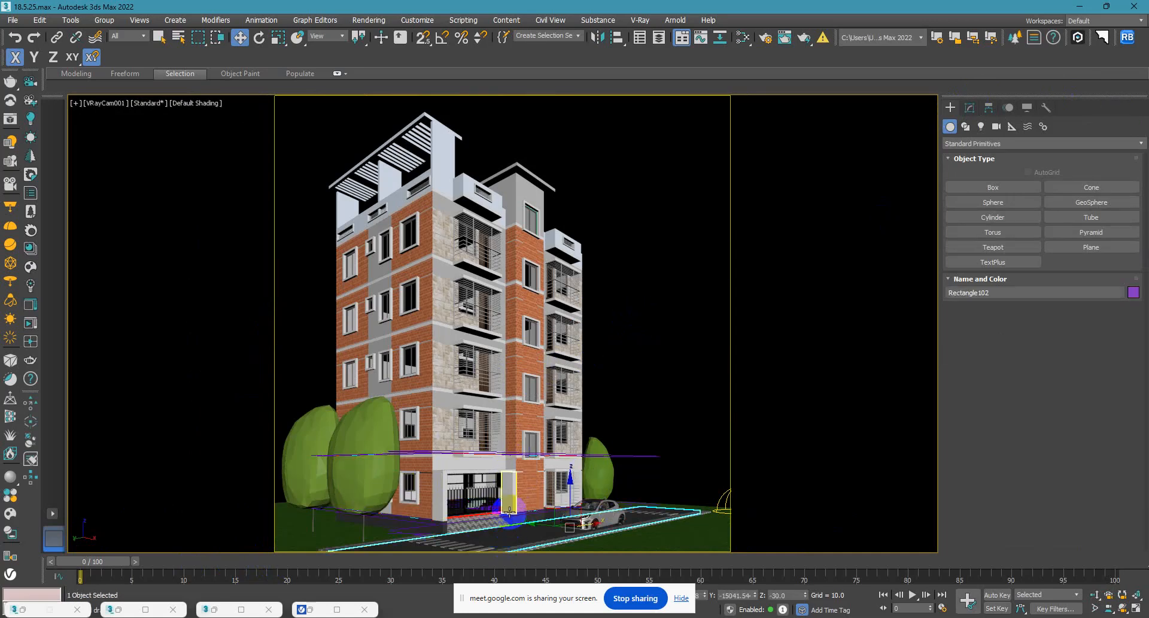
{"action": "key", "text": "l"}
{"action": "key", "text": "z"}
{"action": "middle_click_drag", "start_coordinate": [580, 385], "coordinate": [413, 464]}
{"action": "scroll", "coordinate": [507, 408], "scroll_direction": "down", "scroll_amount": 5}
{"action": "middle_click_drag", "start_coordinate": [508, 408], "coordinate": [523, 418], "text": "alt"}
{"action": "scroll", "coordinate": [395, 458], "scroll_direction": "up", "scroll_amount": 5}
{"action": "middle_click_drag", "start_coordinate": [408, 459], "coordinate": [456, 388]}
{"action": "scroll", "coordinate": [426, 413], "scroll_direction": "up", "scroll_amount": 3}
{"action": "scroll", "coordinate": [432, 407], "scroll_direction": "down", "scroll_amount": 6}
{"action": "middle_click_drag", "start_coordinate": [335, 441], "coordinate": [644, 311]}
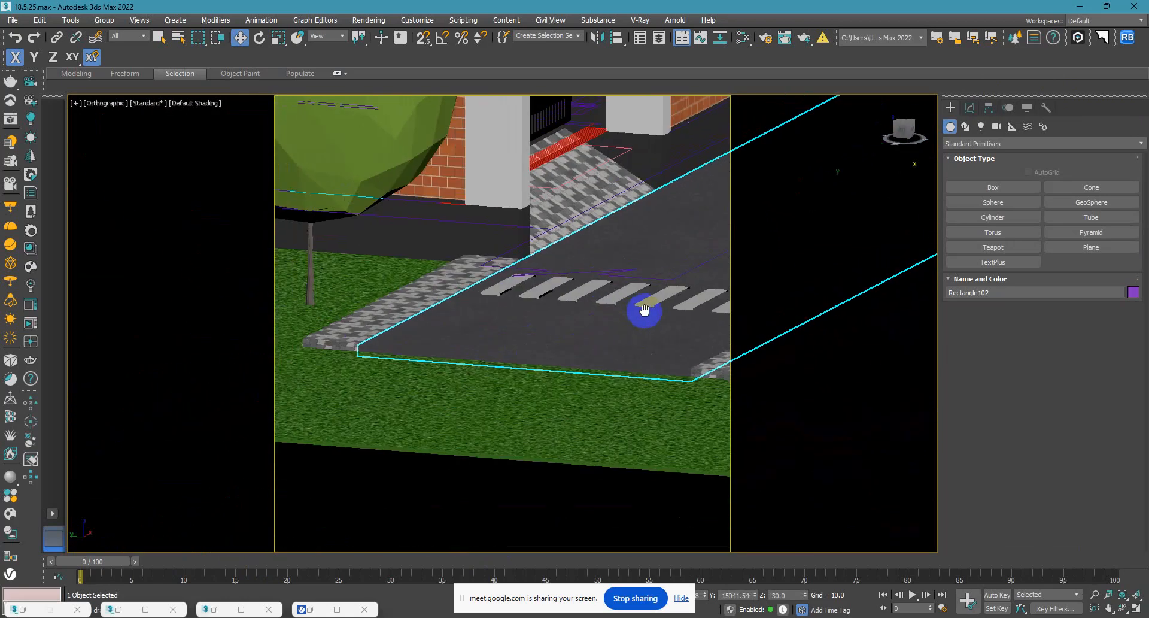
{"action": "scroll", "coordinate": [505, 343], "scroll_direction": "up", "scroll_amount": 5}
{"action": "left_click", "coordinate": [969, 108]}
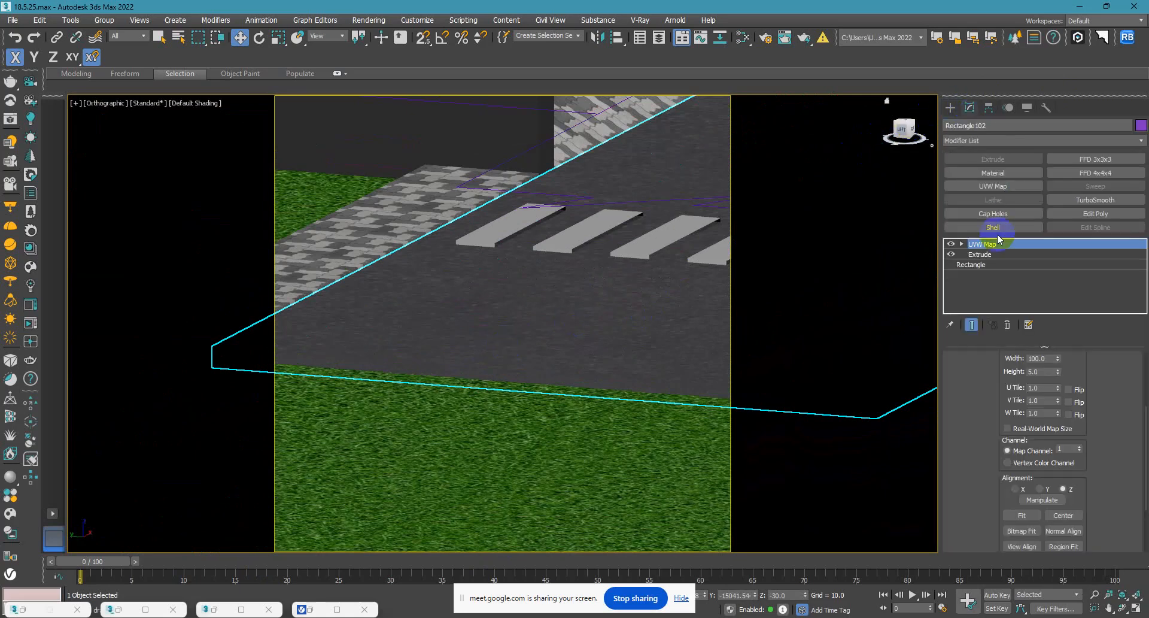
{"action": "left_click", "coordinate": [981, 254]}
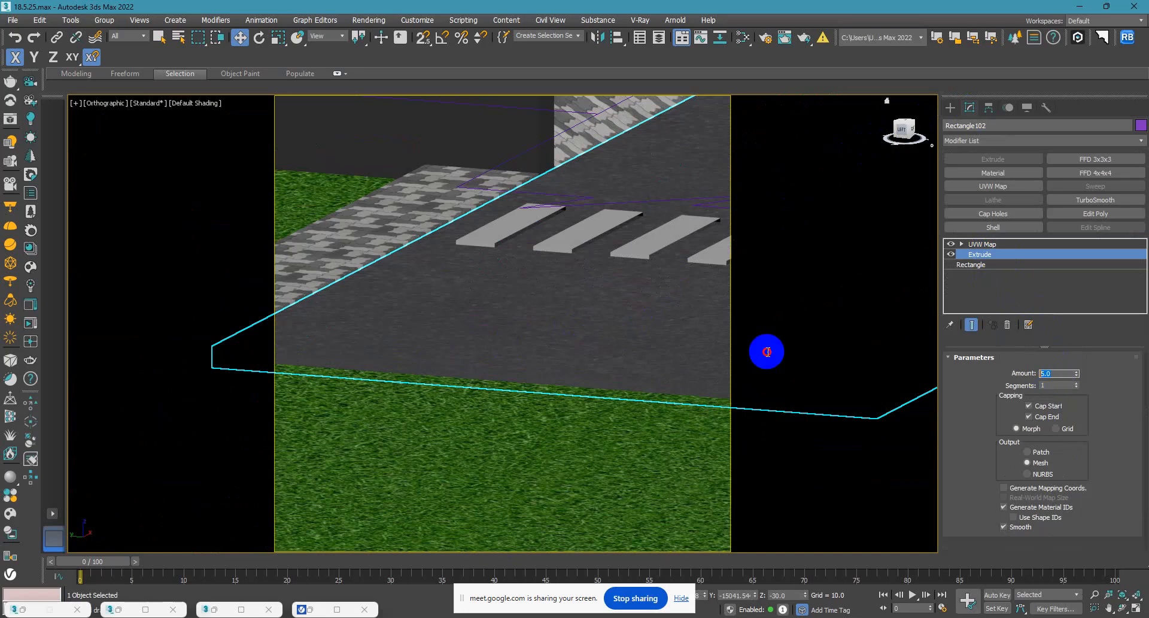
{"action": "type", "text": "1"}
{"action": "key", "text": "Return"}
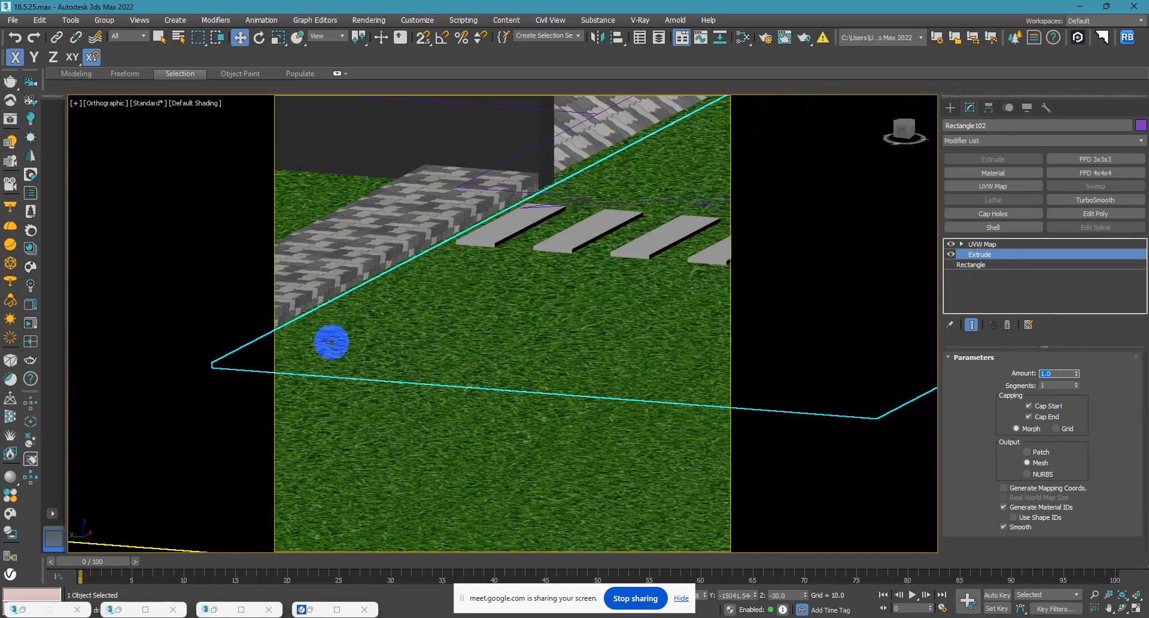
Select the grass ground slab in the left wireframe view and set its Extrude amount to 0.5.
{"action": "key", "text": "l"}
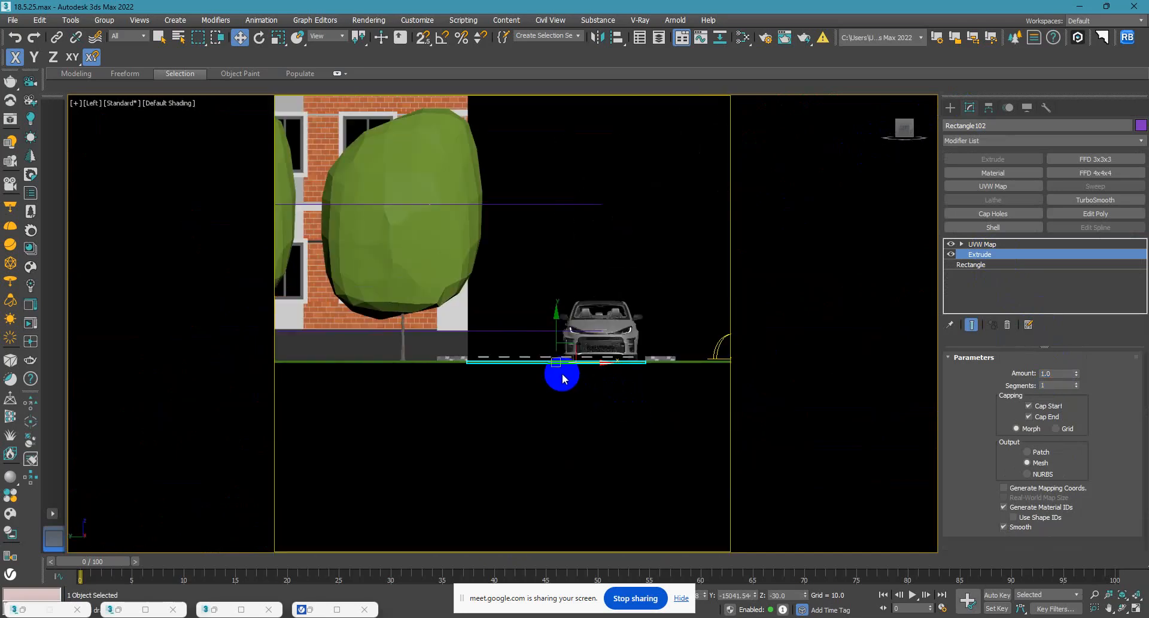
{"action": "key", "text": "F3"}
{"action": "scroll", "coordinate": [473, 407], "scroll_direction": "up", "scroll_amount": 5}
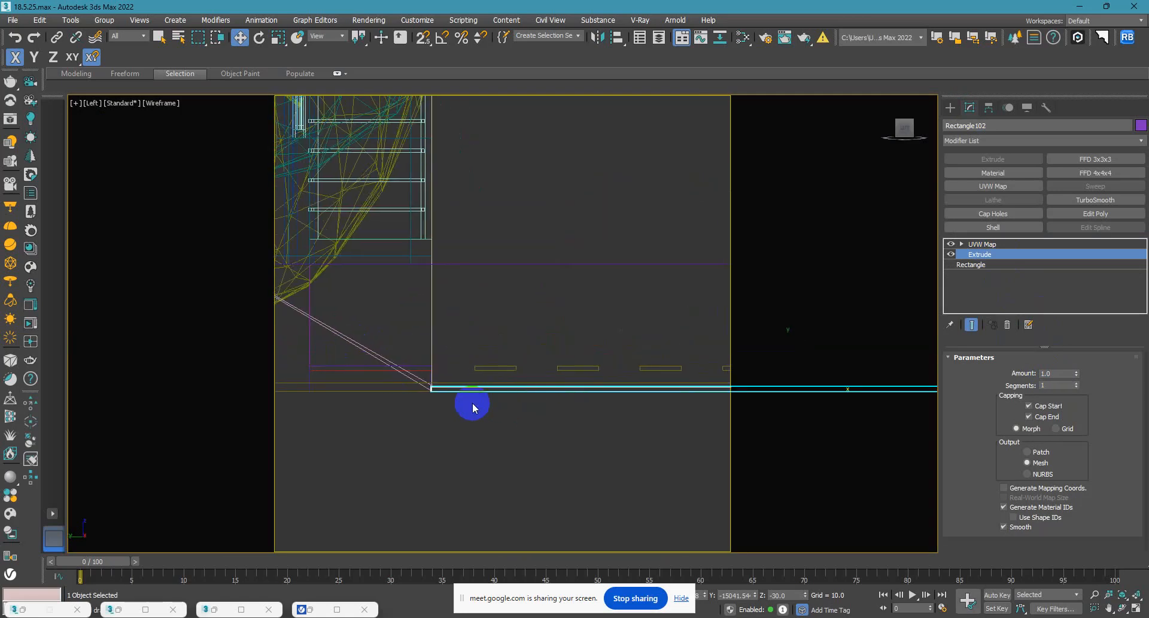
{"action": "scroll", "coordinate": [500, 395], "scroll_direction": "up", "scroll_amount": 3}
{"action": "left_click", "coordinate": [380, 361]}
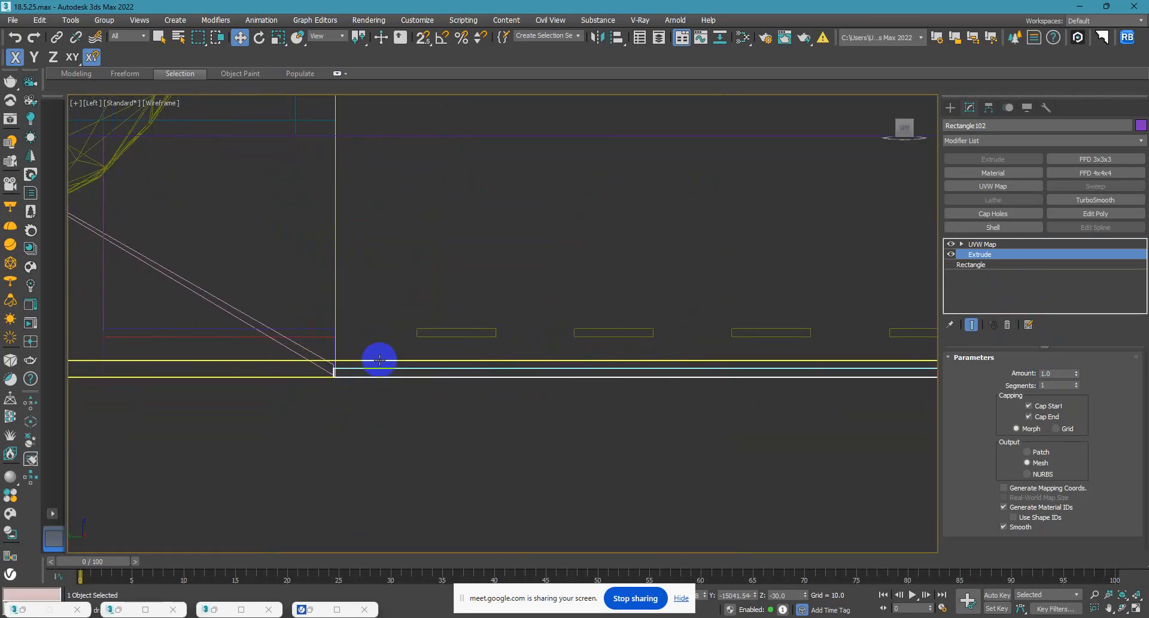
{"action": "left_click", "coordinate": [981, 256]}
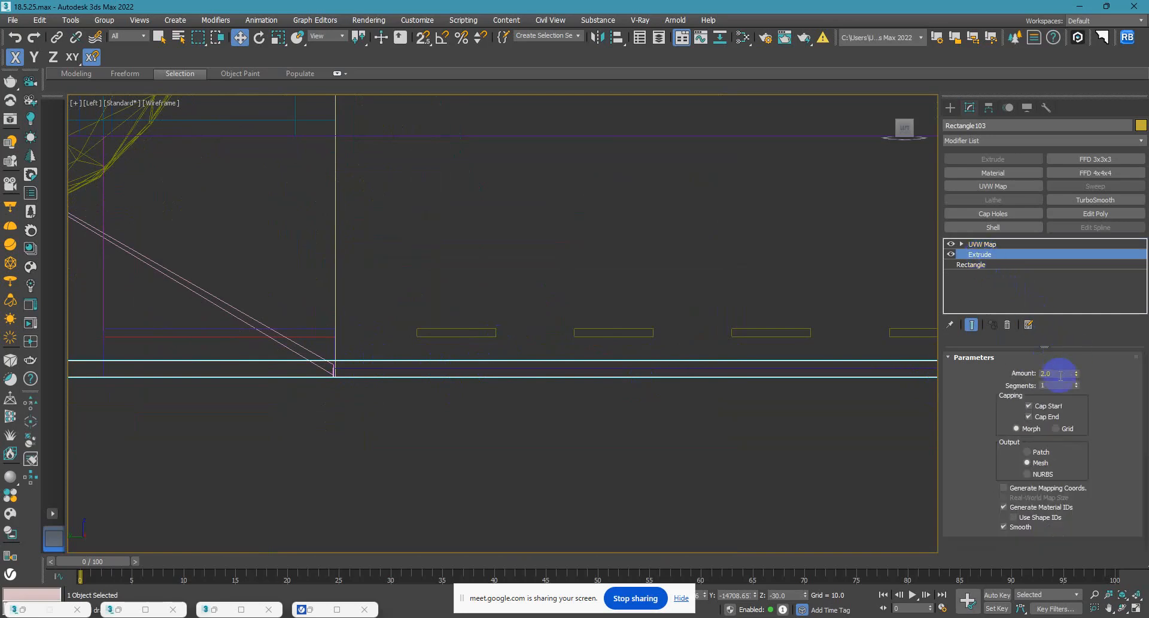
{"action": "type", "text": ".5"}
{"action": "key", "text": "Return"}
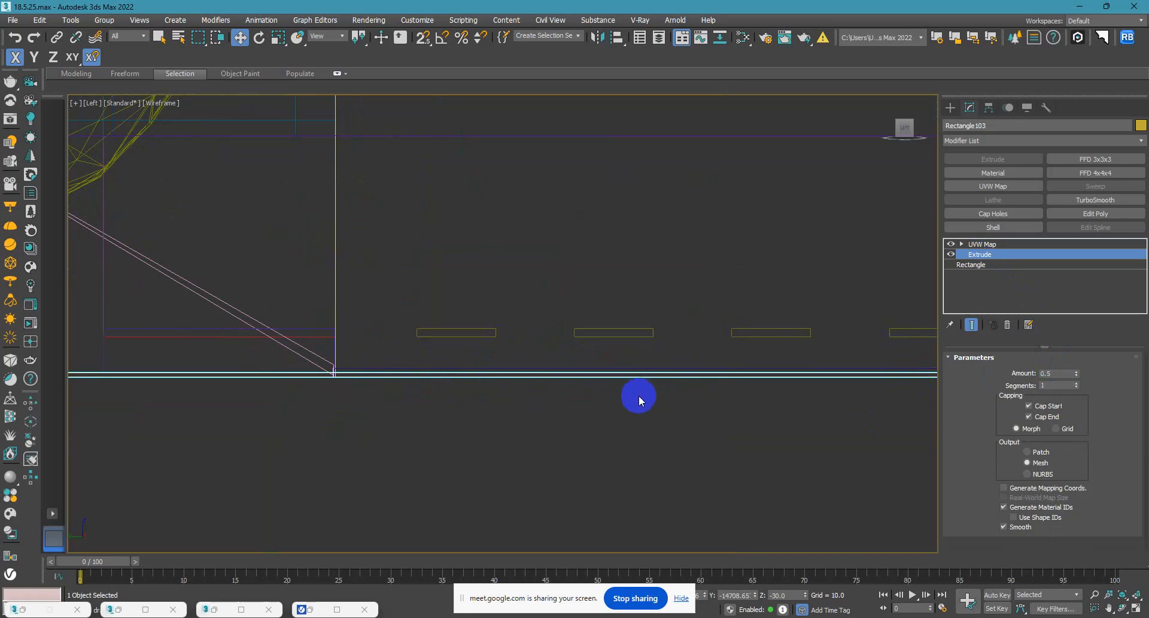
Select the near crosswalk's stripes and lower them vertically toward the road surface in the left view.
{"action": "key", "text": "F3"}
{"action": "middle_click_drag", "start_coordinate": [606, 391], "coordinate": [498, 321], "text": "alt"}
{"action": "scroll", "coordinate": [229, 408], "scroll_direction": "up", "scroll_amount": 10}
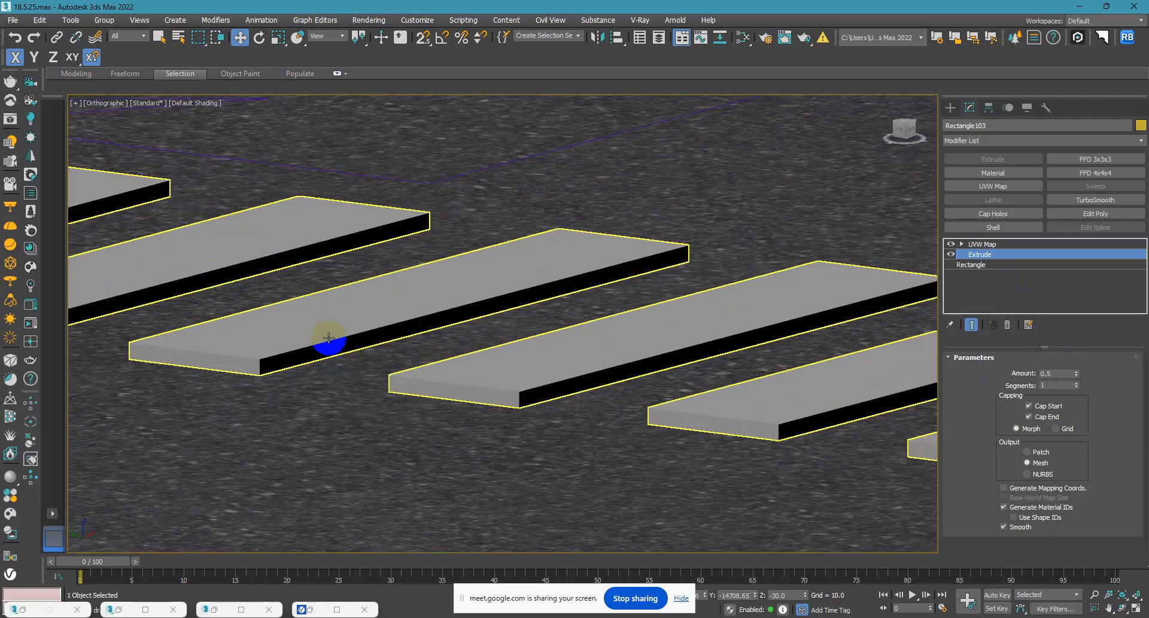
{"action": "left_click", "coordinate": [316, 331]}
{"action": "scroll", "coordinate": [429, 335], "scroll_direction": "down", "scroll_amount": 5}
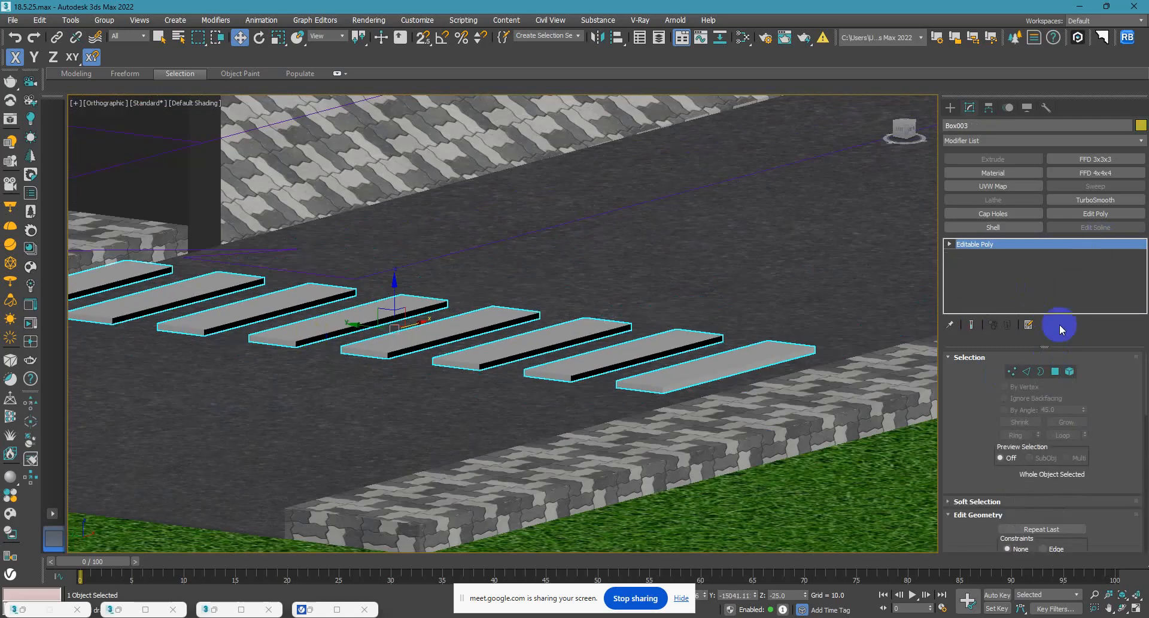
{"action": "key", "text": "l"}
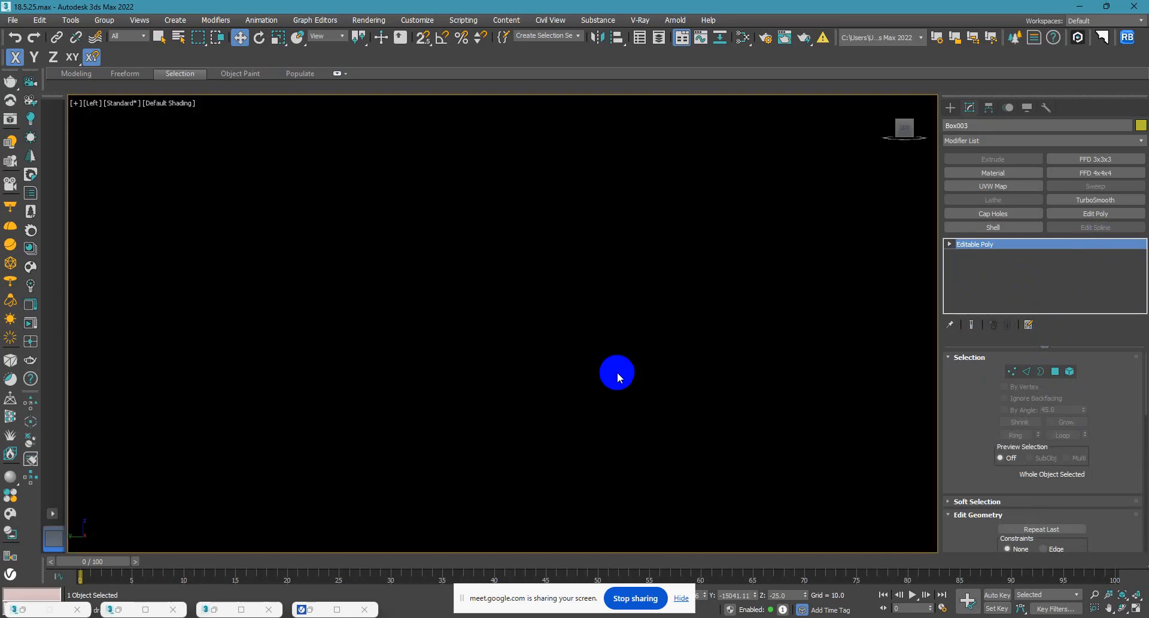
{"action": "scroll", "coordinate": [569, 338], "scroll_direction": "up", "scroll_amount": 3}
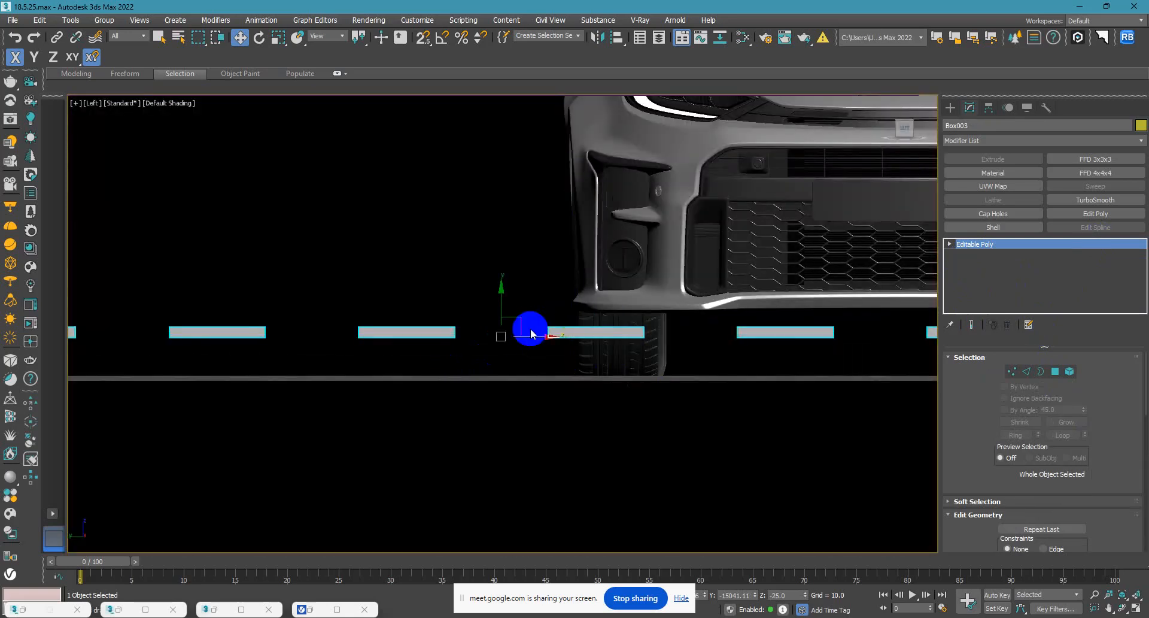
{"action": "scroll", "coordinate": [500, 333], "scroll_direction": "up", "scroll_amount": 3}
{"action": "left_click_drag", "start_coordinate": [505, 318], "coordinate": [505, 383], "text": "shift"}
Select both crosswalks, lower them vertically onto the road surface, and clear the selection.
{"action": "left_click_drag", "start_coordinate": [412, 274], "coordinate": [279, 367]}
{"action": "left_click_drag", "start_coordinate": [505, 296], "coordinate": [503, 428]}
{"action": "scroll", "coordinate": [478, 399], "scroll_direction": "down", "scroll_amount": 4}
{"action": "middle_click_drag", "start_coordinate": [478, 399], "coordinate": [510, 367], "text": "alt"}
{"action": "scroll", "coordinate": [476, 398], "scroll_direction": "down", "scroll_amount": 6}
{"action": "key", "text": "F3"}
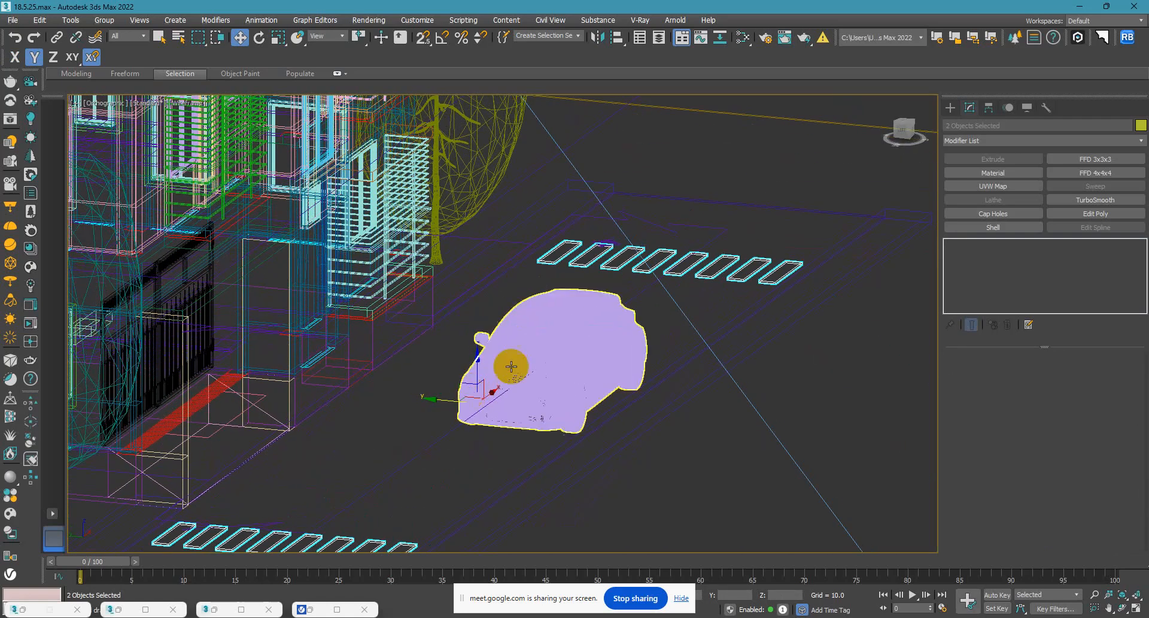
{"action": "left_click", "coordinate": [761, 167]}
{"action": "key", "text": "F3"}
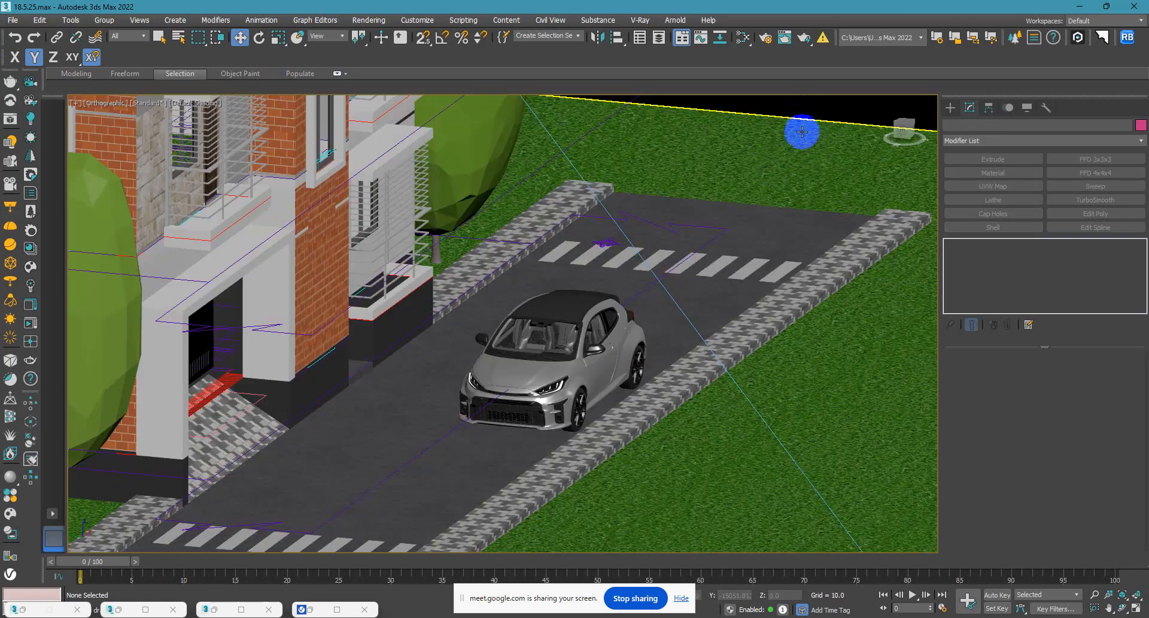
Show the scene through VRayCam001 with safe frames and check how far the road and paving strips reach in the frame.
{"action": "left_click", "coordinate": [665, 261]}
{"action": "scroll", "coordinate": [538, 335], "scroll_direction": "down", "scroll_amount": 5}
{"action": "scroll", "coordinate": [520, 305], "scroll_direction": "up", "scroll_amount": 4}
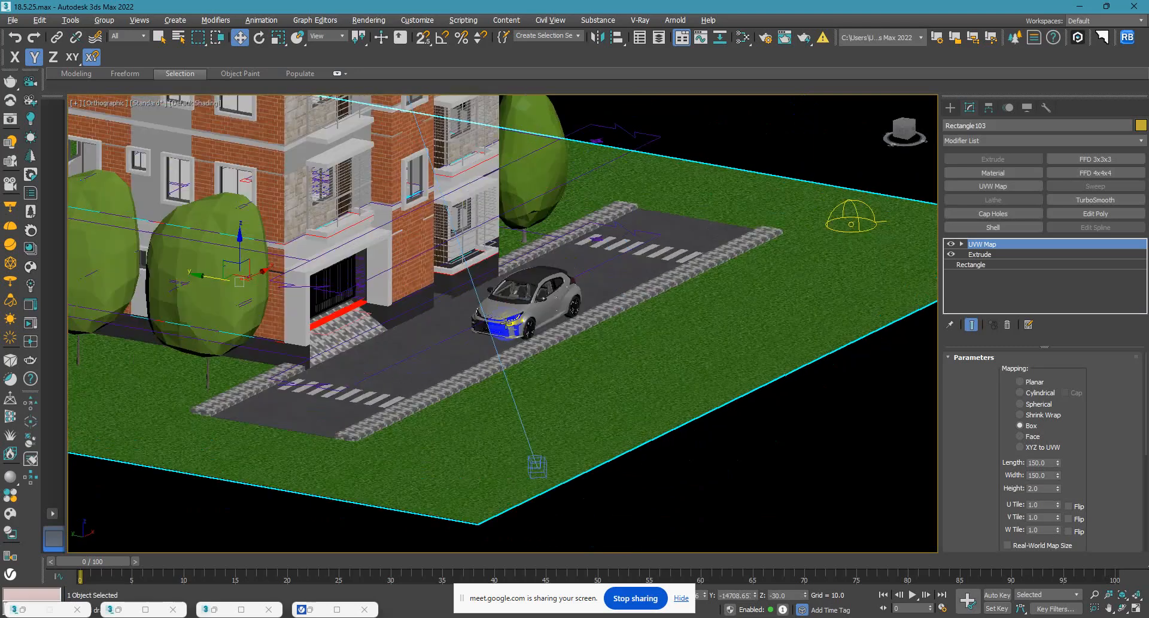
{"action": "key", "text": "c"}
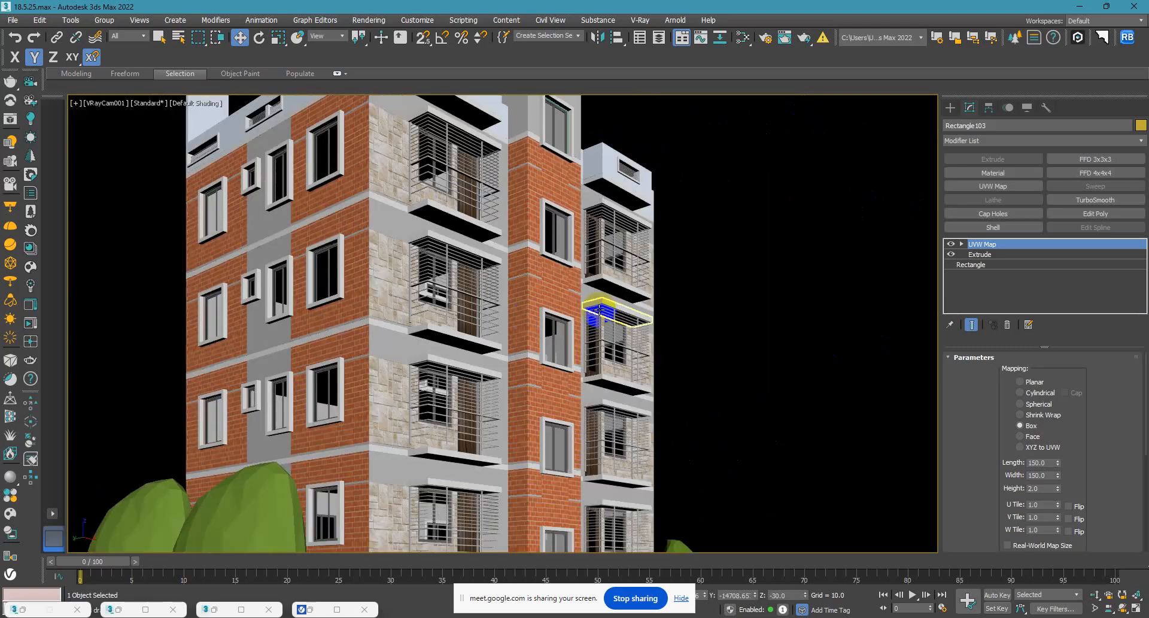
{"action": "key", "text": "shift+f"}
{"action": "left_click", "coordinate": [642, 280]}
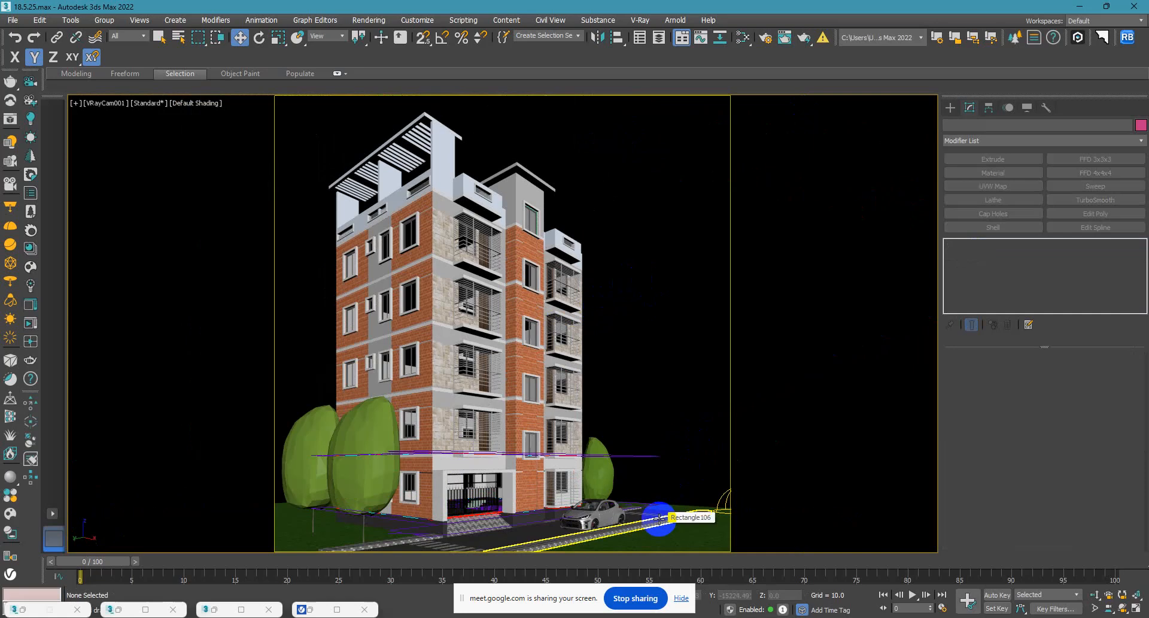
{"action": "left_click", "coordinate": [659, 518]}
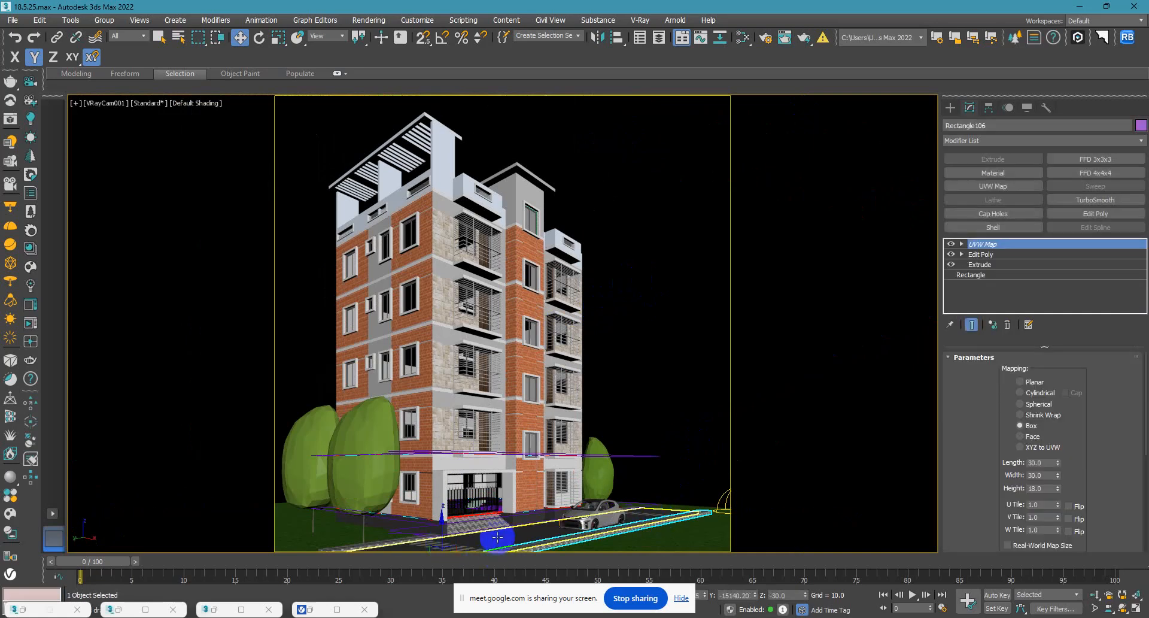
{"action": "left_click_drag", "start_coordinate": [496, 535], "coordinate": [501, 412]}
{"action": "middle_click_drag", "start_coordinate": [623, 501], "coordinate": [663, 477]}
Stretch the building-side paving strip westward past the grass edge by moving its western end vertices in the top view.
{"action": "left_click", "coordinate": [381, 538]}
{"action": "key", "text": "t"}
{"action": "key", "text": "z"}
{"action": "scroll", "coordinate": [539, 410], "scroll_direction": "down", "scroll_amount": 4}
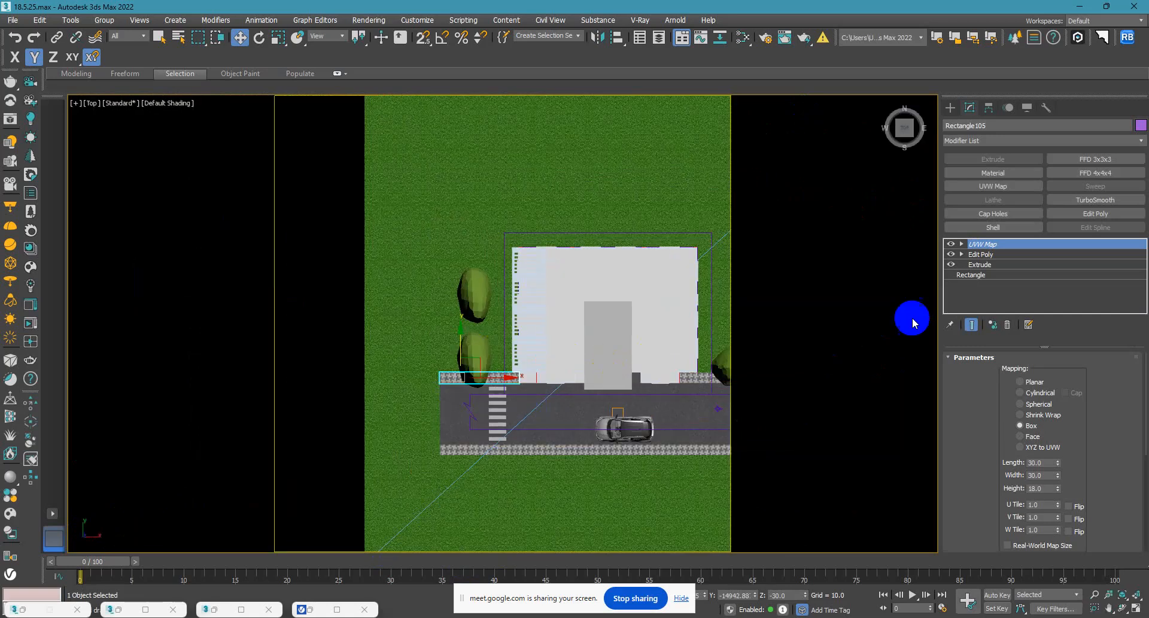
{"action": "left_click", "coordinate": [979, 254]}
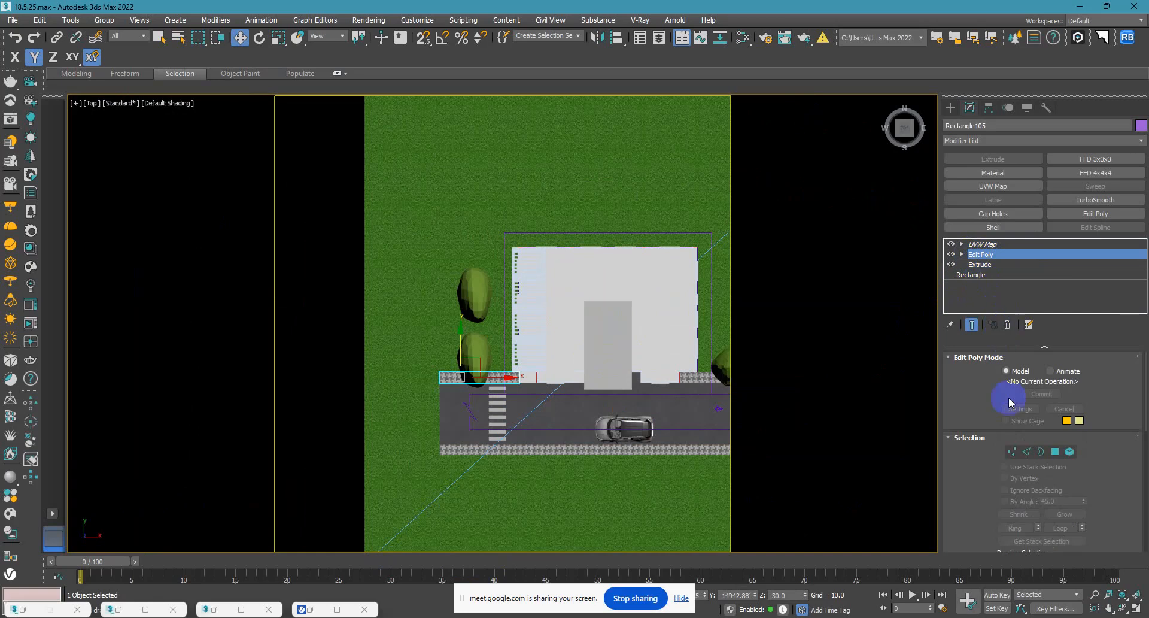
{"action": "left_click", "coordinate": [1012, 453]}
{"action": "middle_click_drag", "start_coordinate": [426, 392], "coordinate": [561, 344]}
{"action": "left_click_drag", "start_coordinate": [557, 279], "coordinate": [629, 460]}
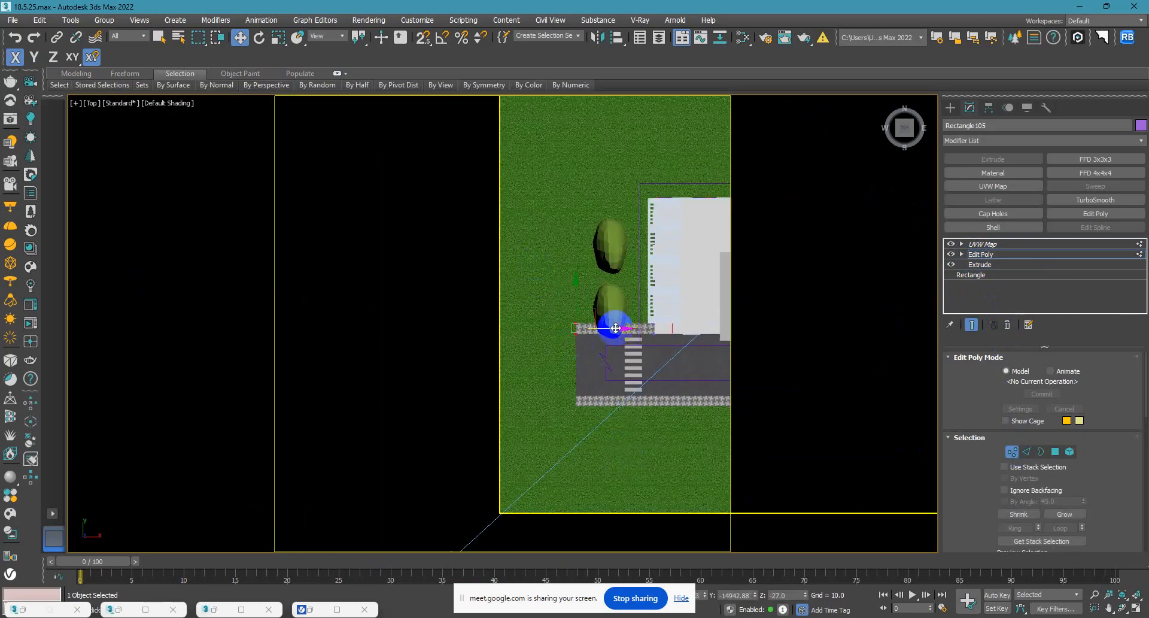
{"action": "left_click_drag", "start_coordinate": [615, 329], "coordinate": [443, 330]}
{"action": "left_click", "coordinate": [949, 108]}
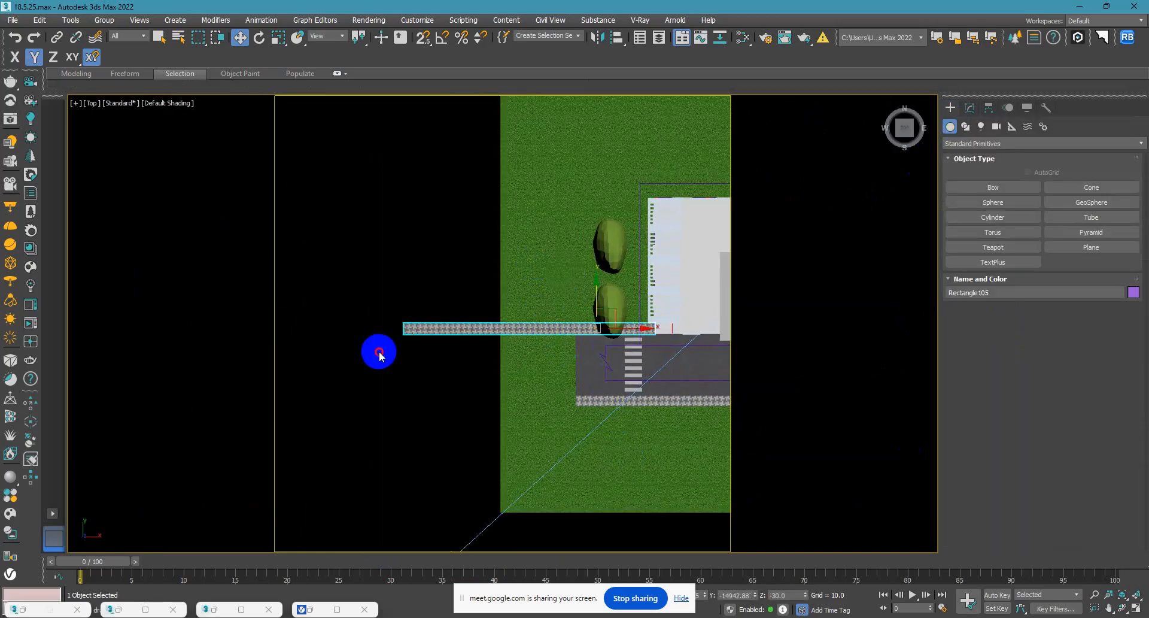
Stretch the outer paving strip westward by moving its end vertices until it lines up with the building-side strip's end.
{"action": "left_click", "coordinate": [379, 352]}
{"action": "scroll", "coordinate": [677, 369], "scroll_direction": "up", "scroll_amount": 5}
{"action": "left_click", "coordinate": [482, 458]}
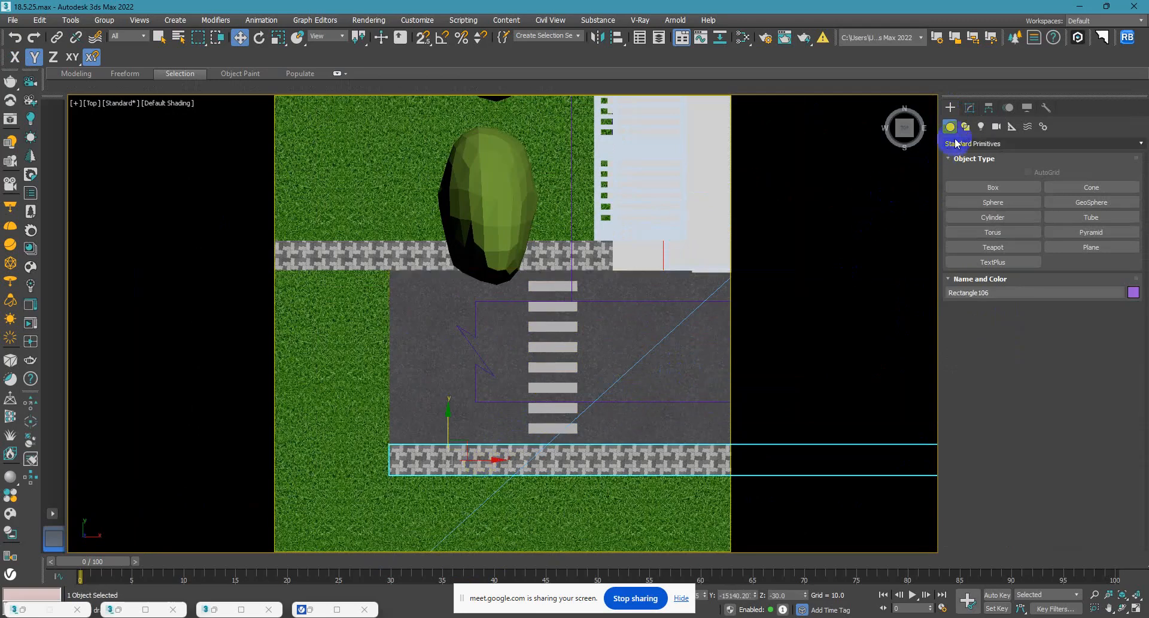
{"action": "left_click", "coordinate": [970, 109]}
{"action": "left_click", "coordinate": [969, 274]}
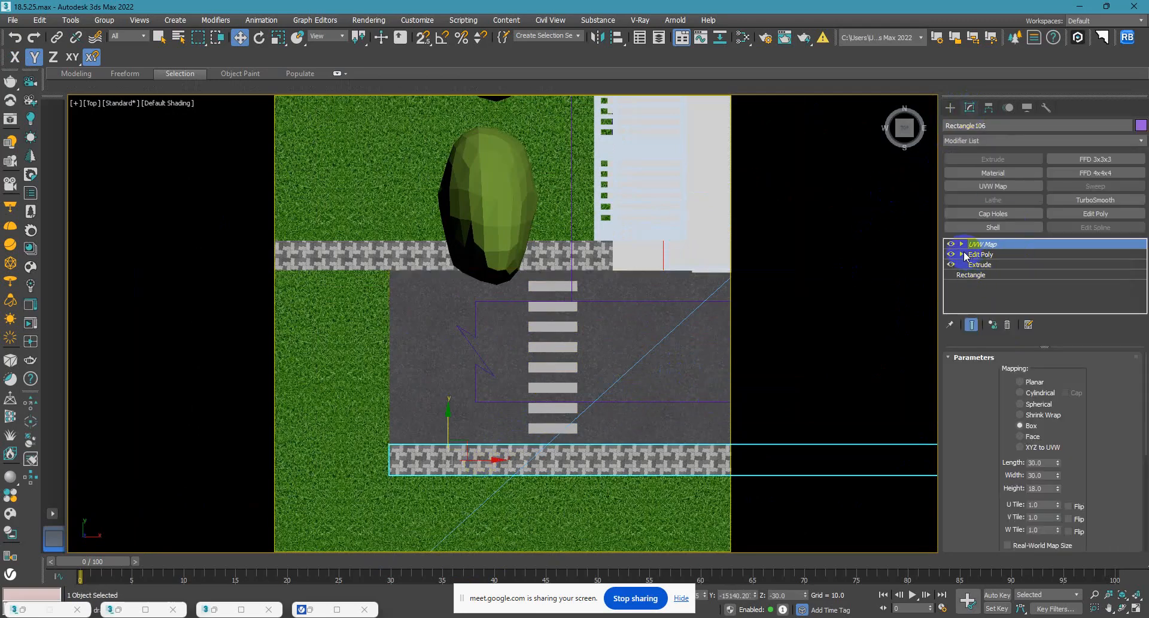
{"action": "left_click", "coordinate": [962, 254]}
{"action": "left_click", "coordinate": [983, 264]}
{"action": "scroll", "coordinate": [605, 360], "scroll_direction": "down", "scroll_amount": 4}
{"action": "scroll", "coordinate": [604, 412], "scroll_direction": "down", "scroll_amount": 4}
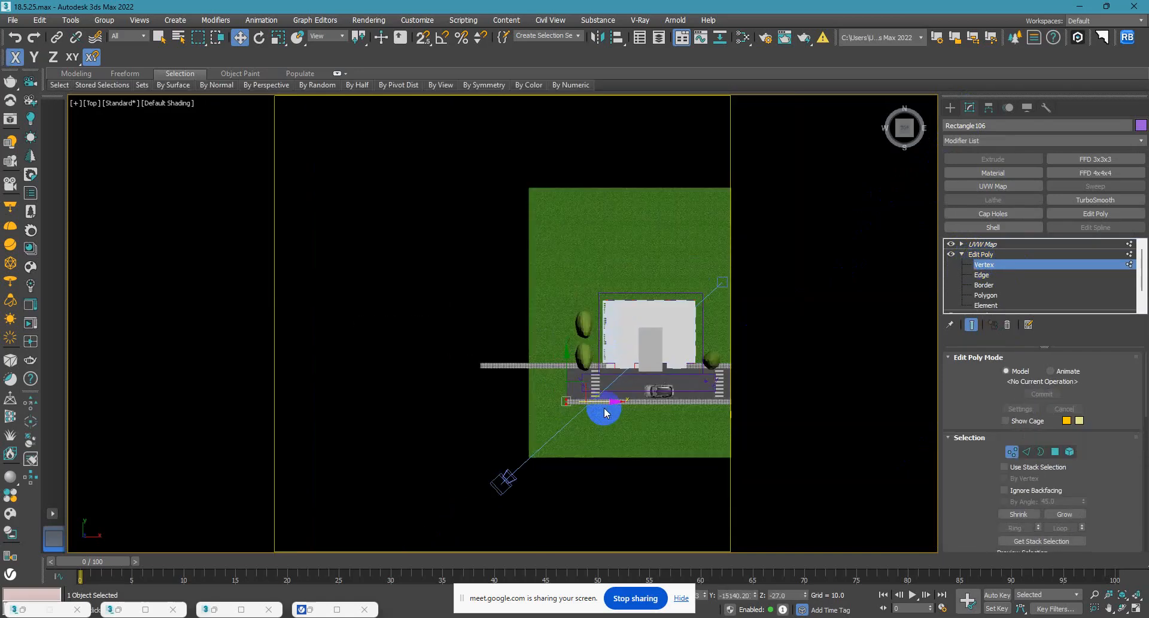
{"action": "left_click_drag", "start_coordinate": [600, 404], "coordinate": [486, 362]}
{"action": "key", "text": "s"}
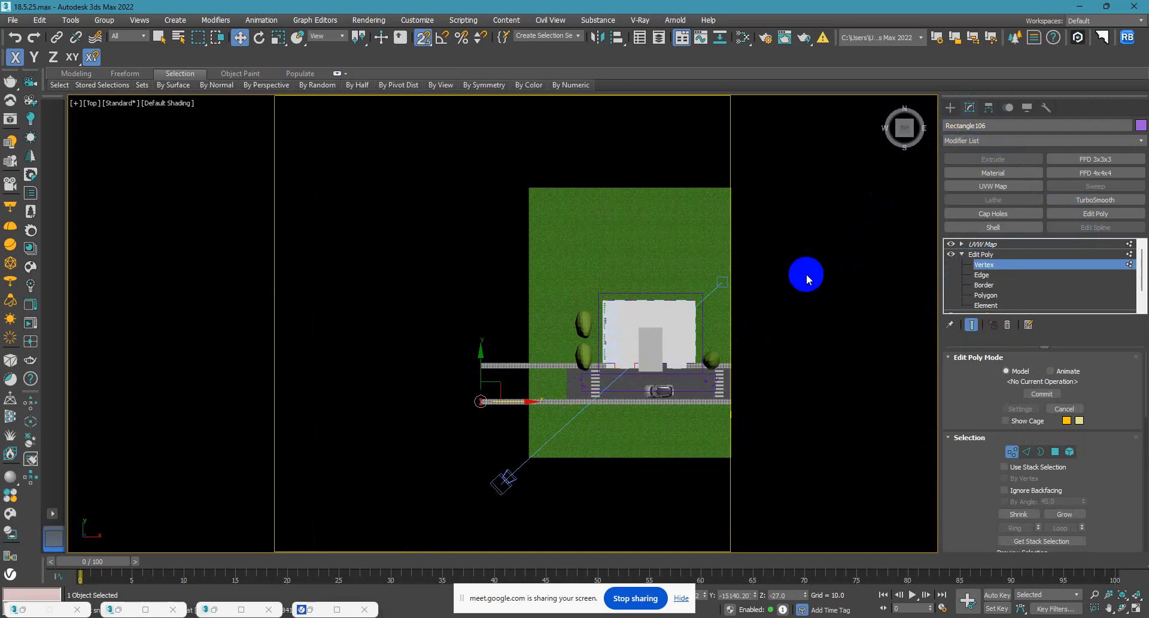
Select the asphalt road slab and convert it to an Editable Poly.
{"action": "scroll", "coordinate": [598, 384], "scroll_direction": "up", "scroll_amount": 5}
{"action": "left_click", "coordinate": [541, 392]}
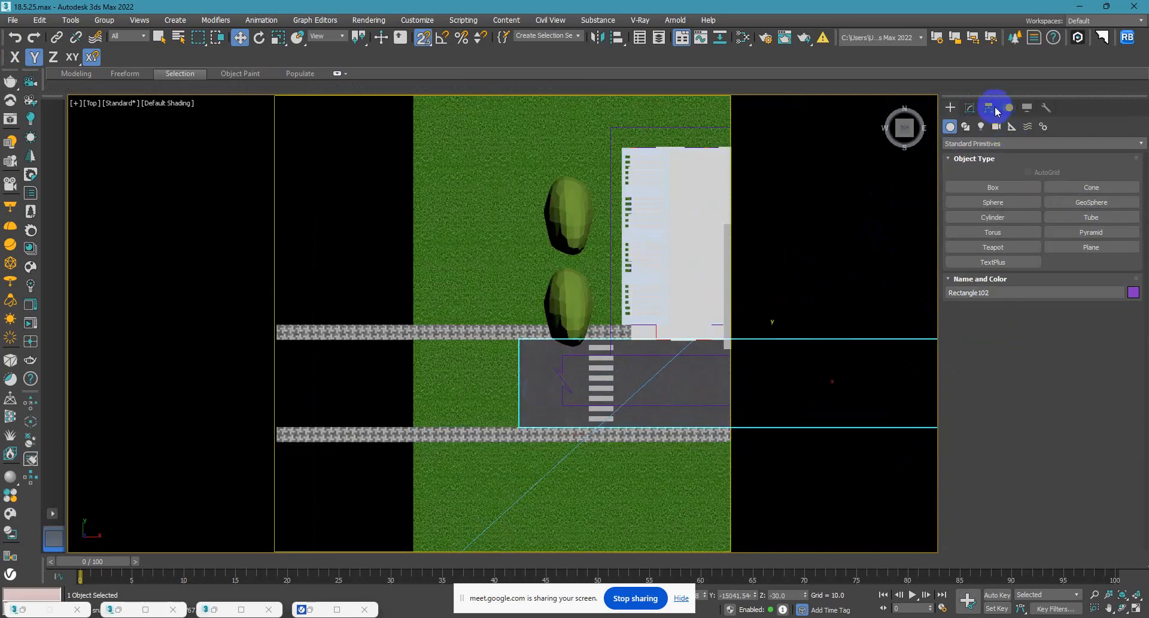
{"action": "left_click", "coordinate": [969, 107]}
{"action": "left_click", "coordinate": [960, 266]}
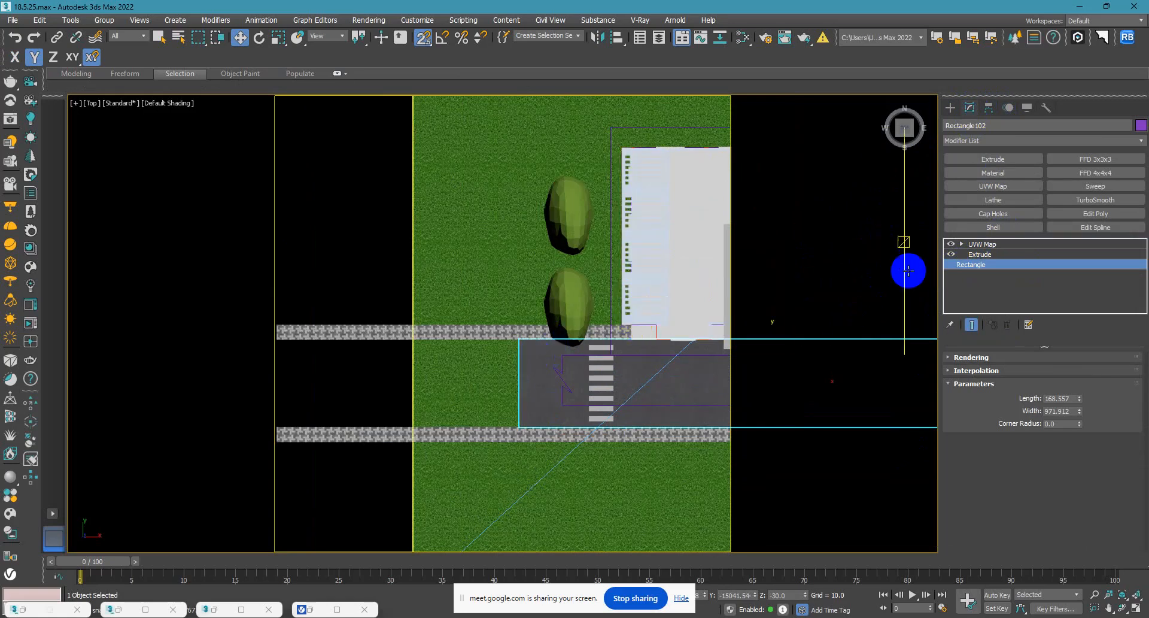
{"action": "right_click", "coordinate": [1002, 249]}
{"action": "left_click", "coordinate": [994, 296]}
{"action": "right_click", "coordinate": [977, 269]}
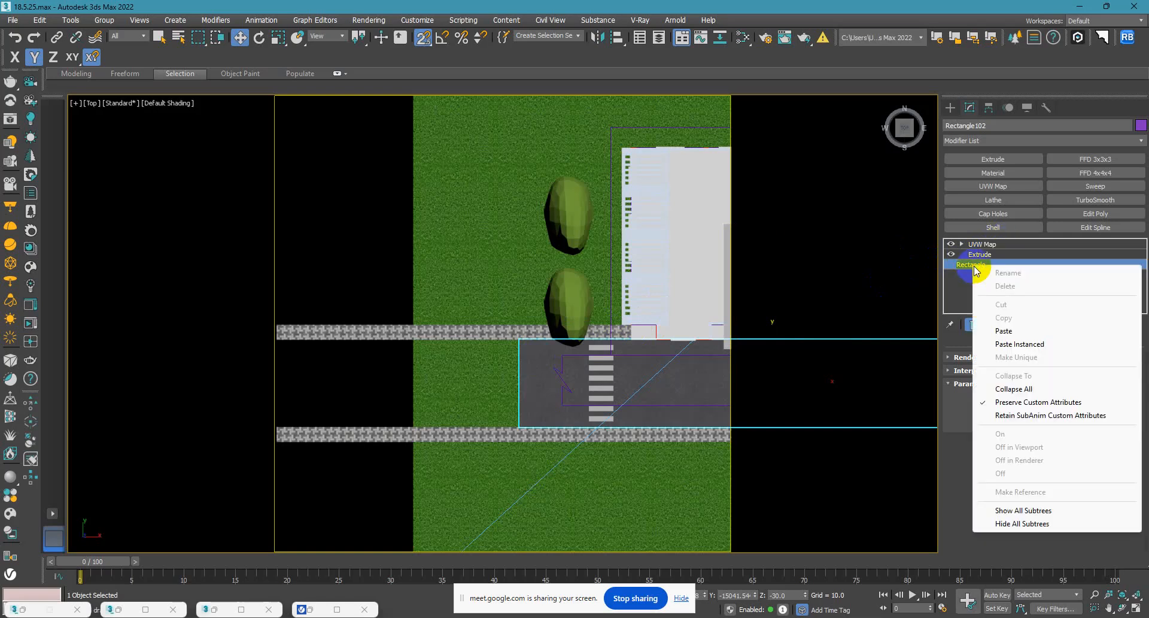
{"action": "right_click", "coordinate": [658, 373]}
{"action": "mouse_move", "coordinate": [730, 495]}
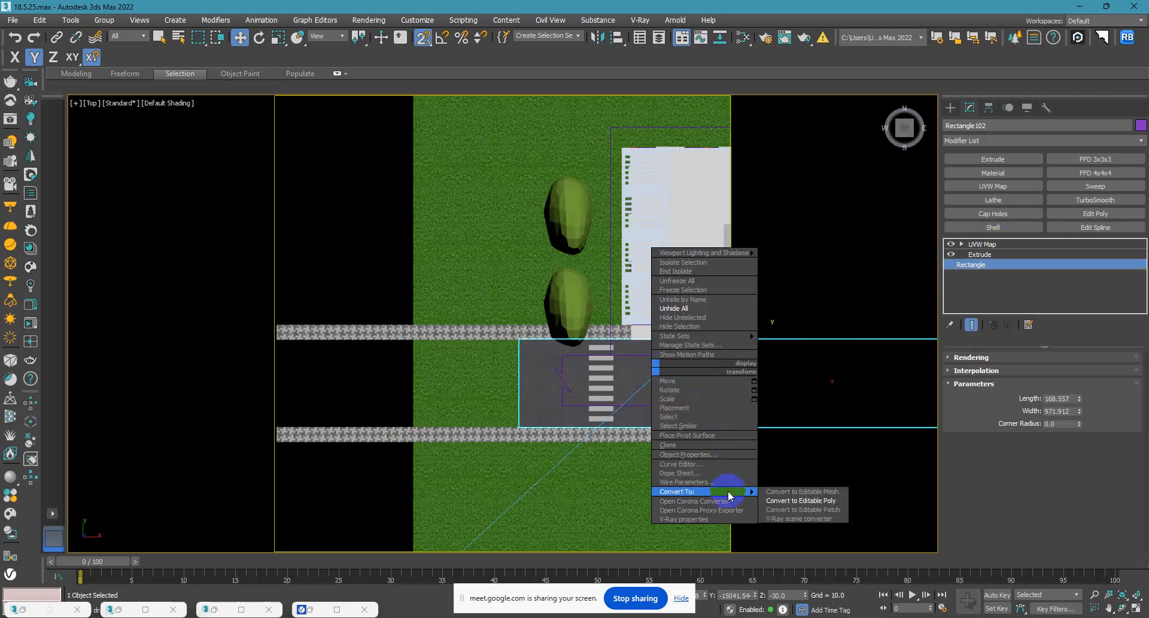
{"action": "left_click", "coordinate": [778, 501]}
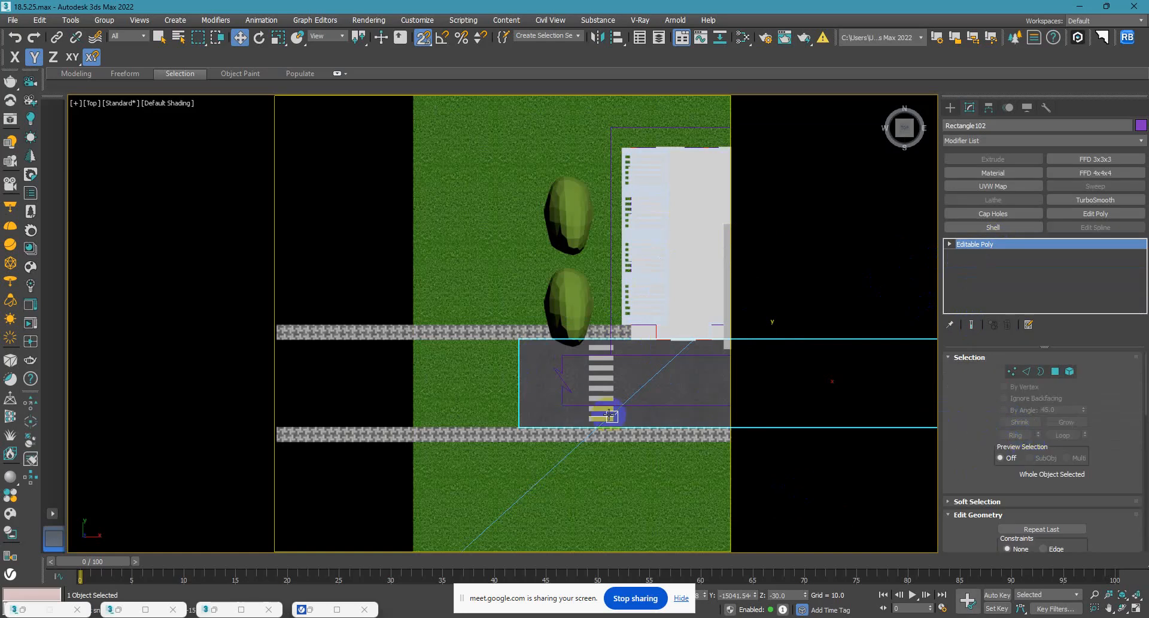
Enable Preserve UVs on the road slab, select its western end vertices, and undo a trial stretch.
{"action": "scroll", "coordinate": [562, 392], "scroll_direction": "up", "scroll_amount": 5}
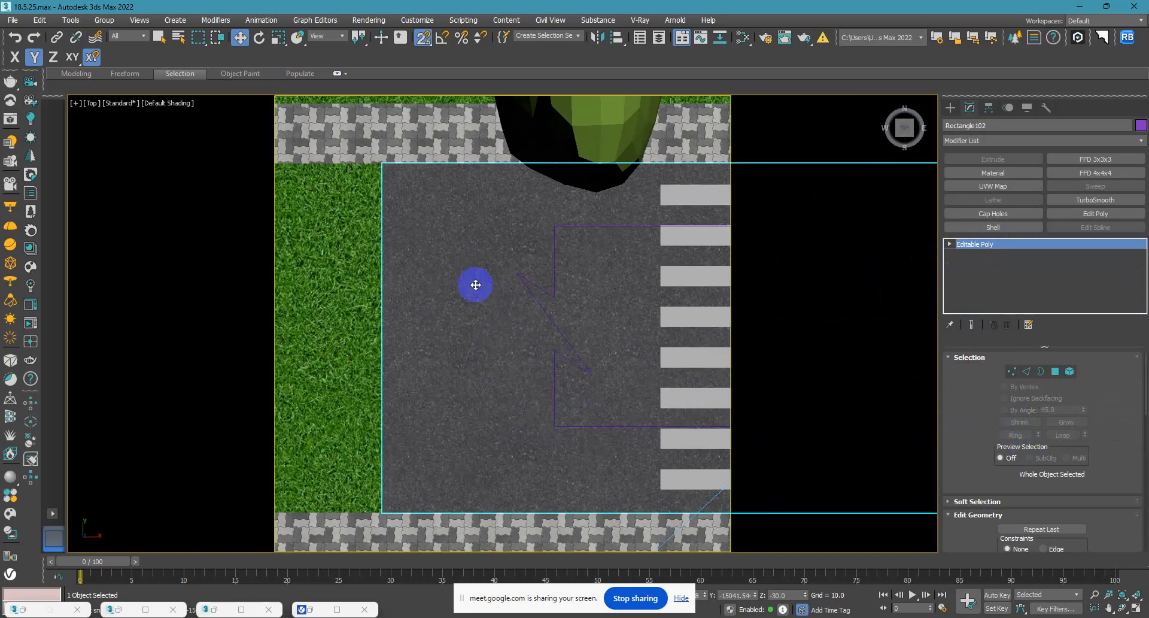
{"action": "left_click_drag", "start_coordinate": [976, 436], "coordinate": [975, 354]}
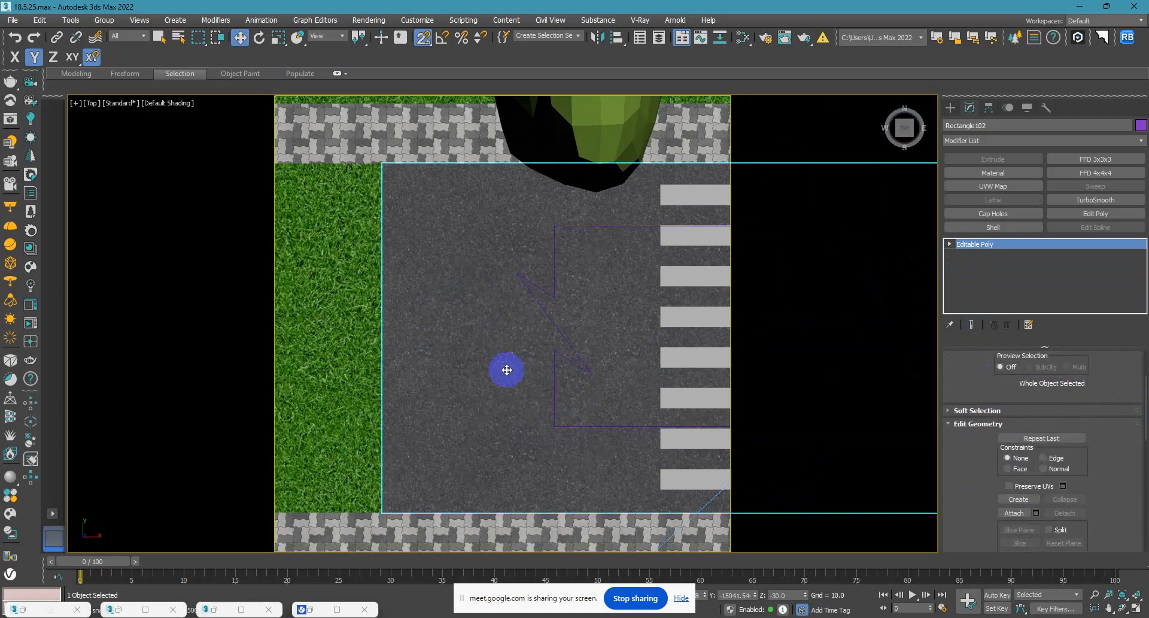
{"action": "scroll", "coordinate": [507, 369], "scroll_direction": "down", "scroll_amount": 4}
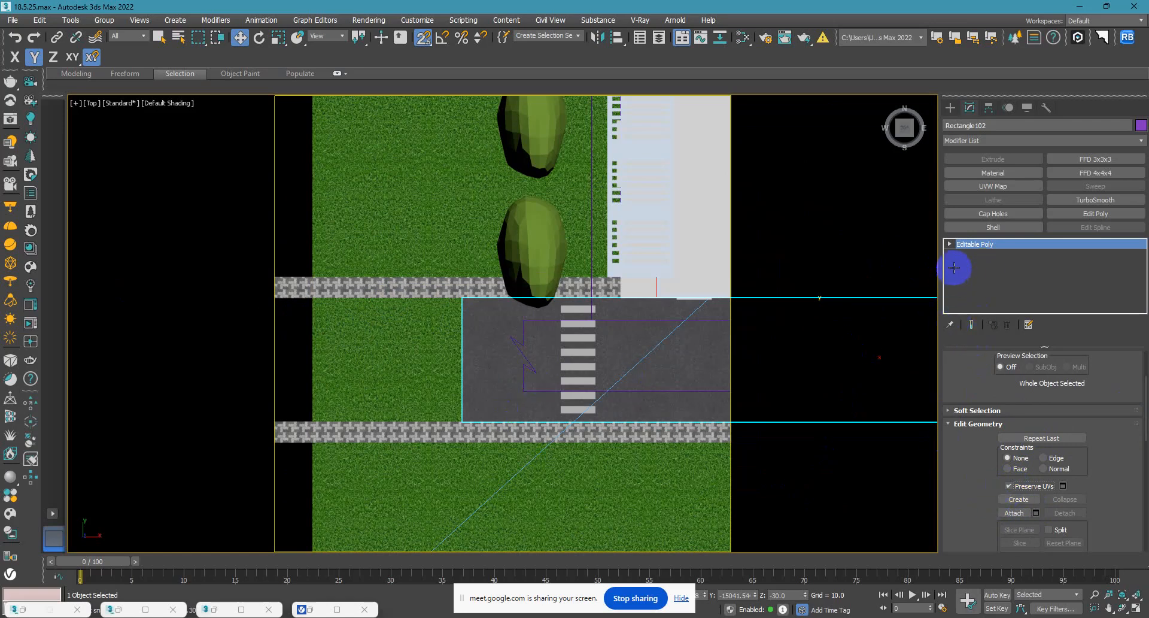
{"action": "left_click", "coordinate": [968, 256]}
{"action": "left_click_drag", "start_coordinate": [522, 527], "coordinate": [400, 210]}
{"action": "left_click_drag", "start_coordinate": [501, 361], "coordinate": [312, 380]}
{"action": "key", "text": "ctrl+z"}
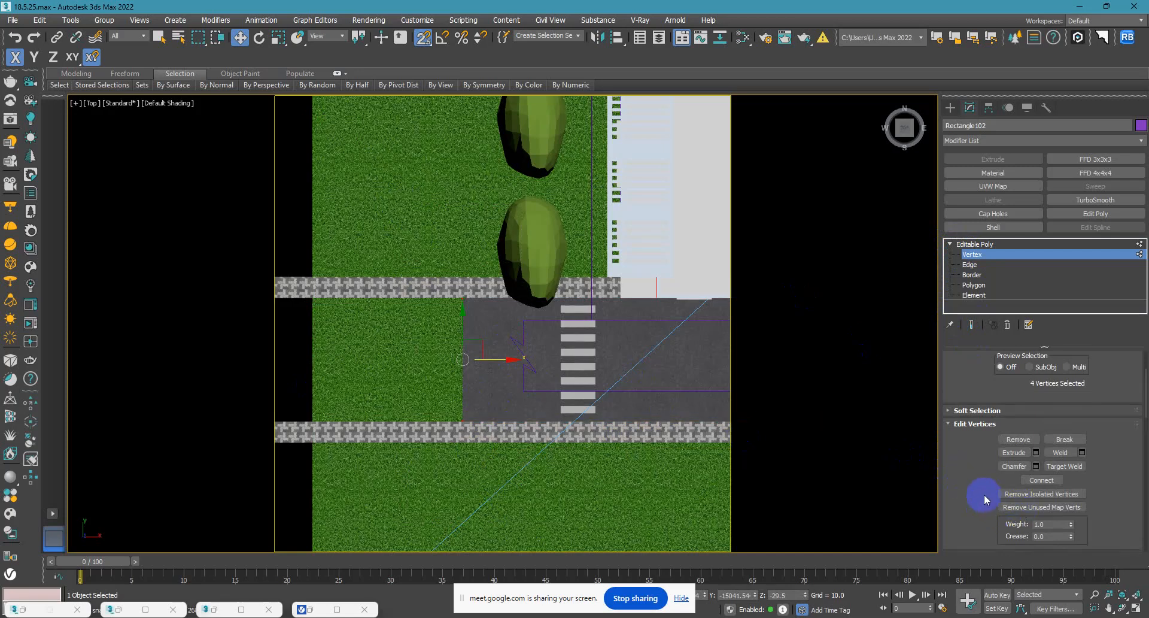
Try stretching the road's western end with Preserve UVs off, undo the stretch, and turn Preserve UVs back on.
{"action": "scroll", "coordinate": [986, 499], "scroll_direction": "down", "scroll_amount": 5}
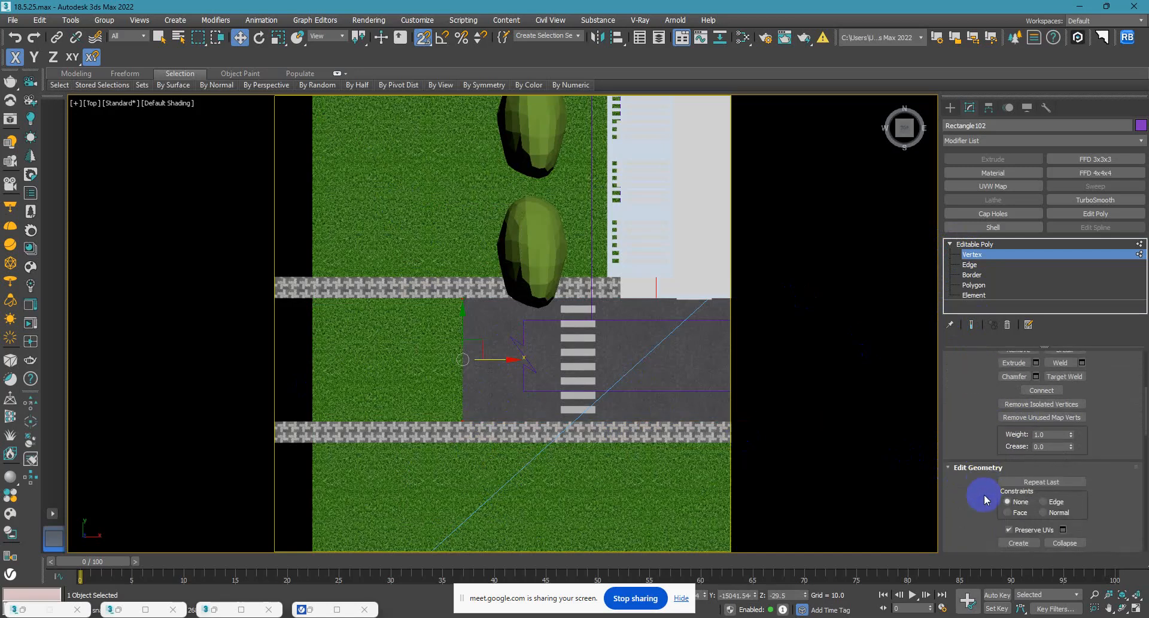
{"action": "left_click", "coordinate": [1010, 530]}
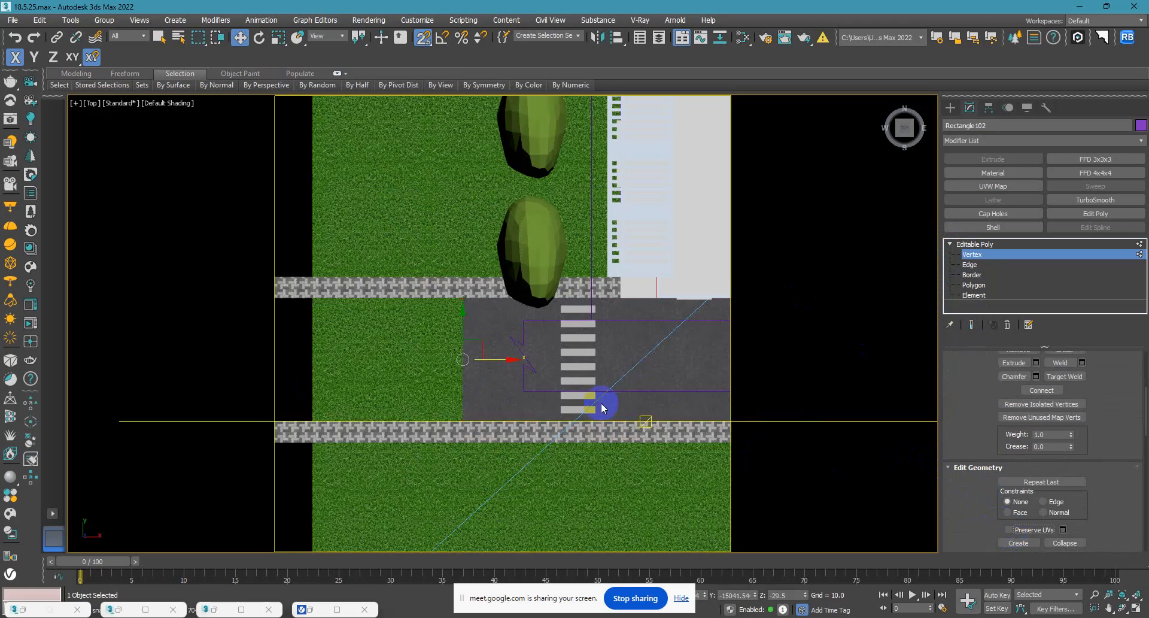
{"action": "left_click_drag", "start_coordinate": [492, 358], "coordinate": [222, 346]}
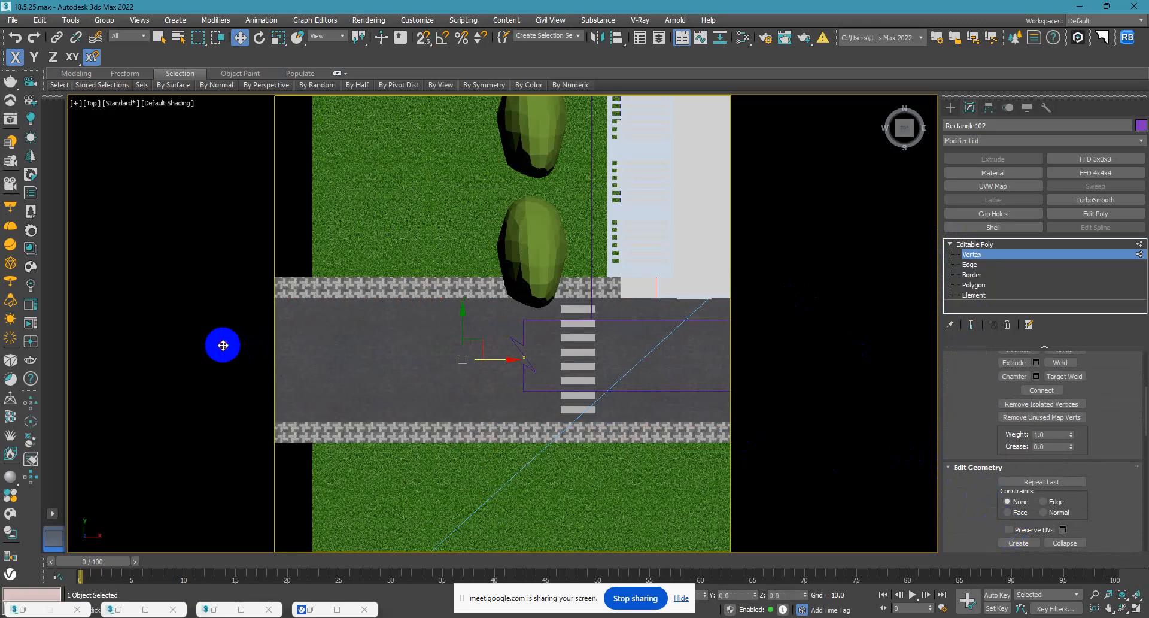
{"action": "key", "text": "ctrl+z"}
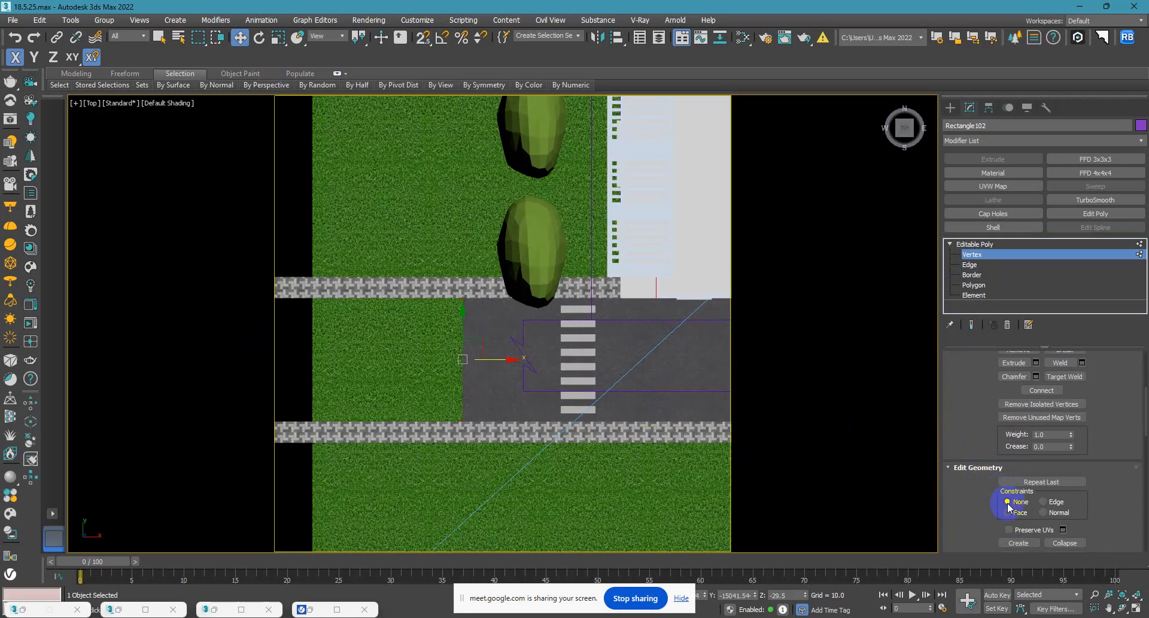
{"action": "left_click", "coordinate": [1010, 530]}
Move the road slab's western end vertices out to the paving strips' ends, check VRayCam001, and leave vertex editing.
{"action": "left_click", "coordinate": [461, 299]}
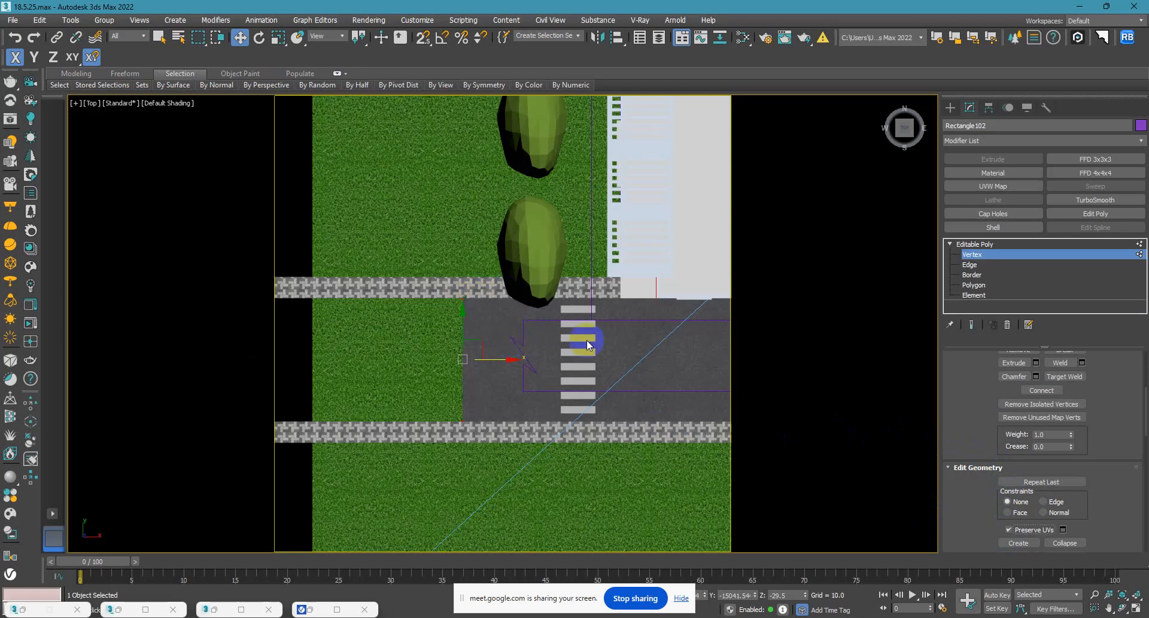
{"action": "middle_click_drag", "start_coordinate": [580, 357], "coordinate": [634, 355]}
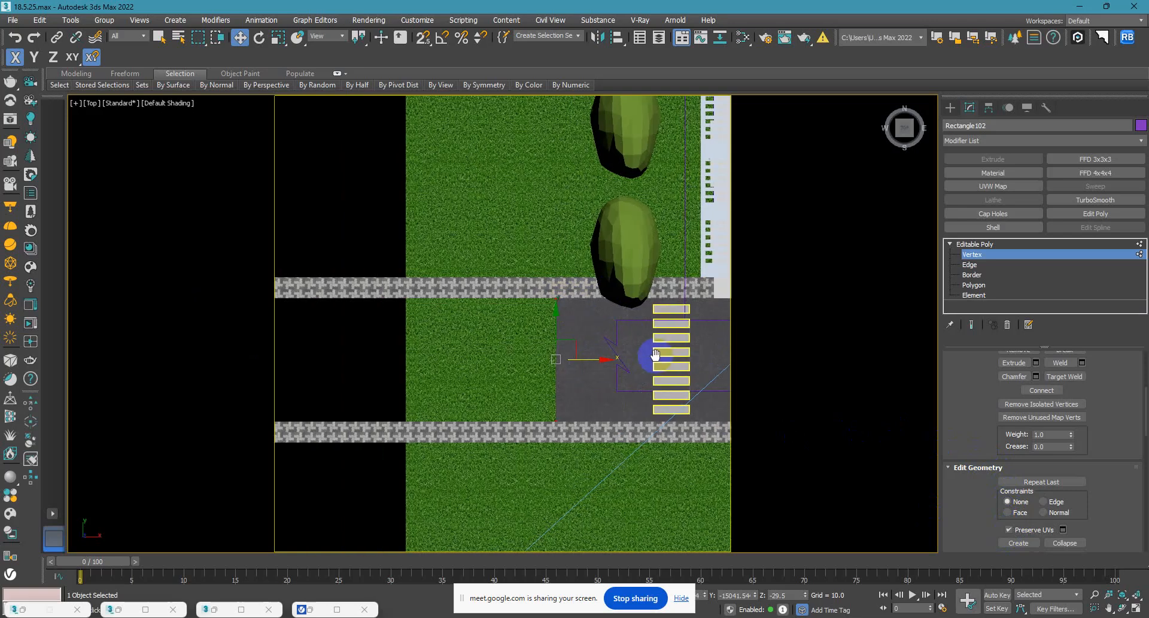
{"action": "scroll", "coordinate": [607, 352], "scroll_direction": "down", "scroll_amount": 3}
{"action": "left_click_drag", "start_coordinate": [550, 364], "coordinate": [436, 386]}
{"action": "key", "text": "c"}
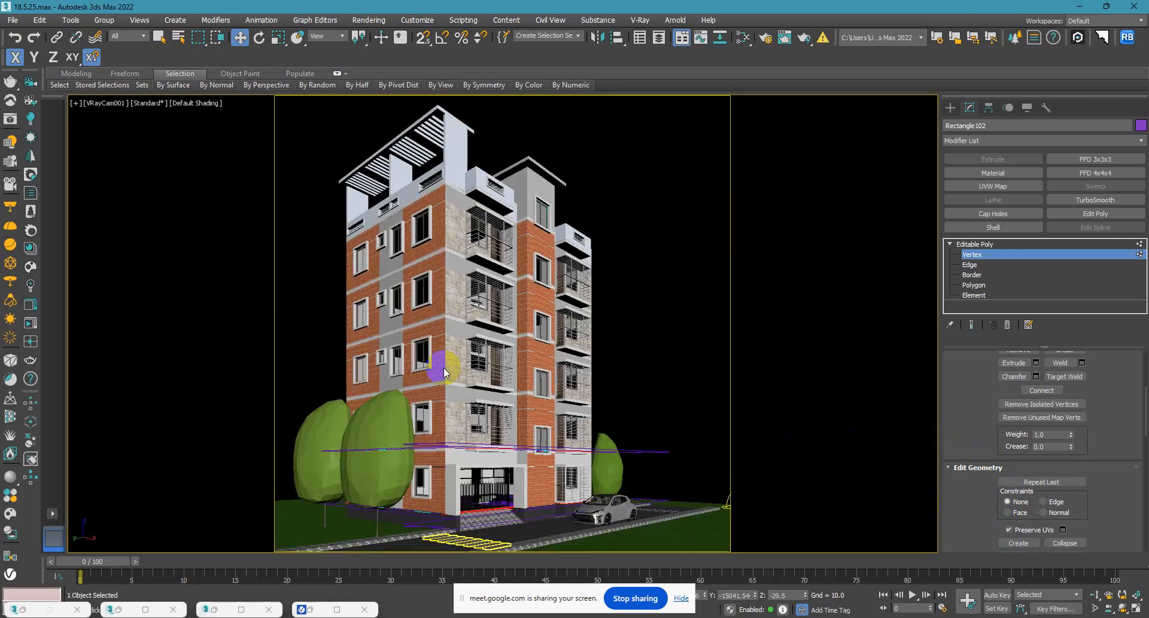
{"action": "mouse_move", "coordinate": [674, 368]}
{"action": "middle_mouse_down"}
{"action": "mouse_move", "coordinate": [680, 340]}
{"action": "mouse_move", "coordinate": [675, 362]}
{"action": "middle_mouse_up"}
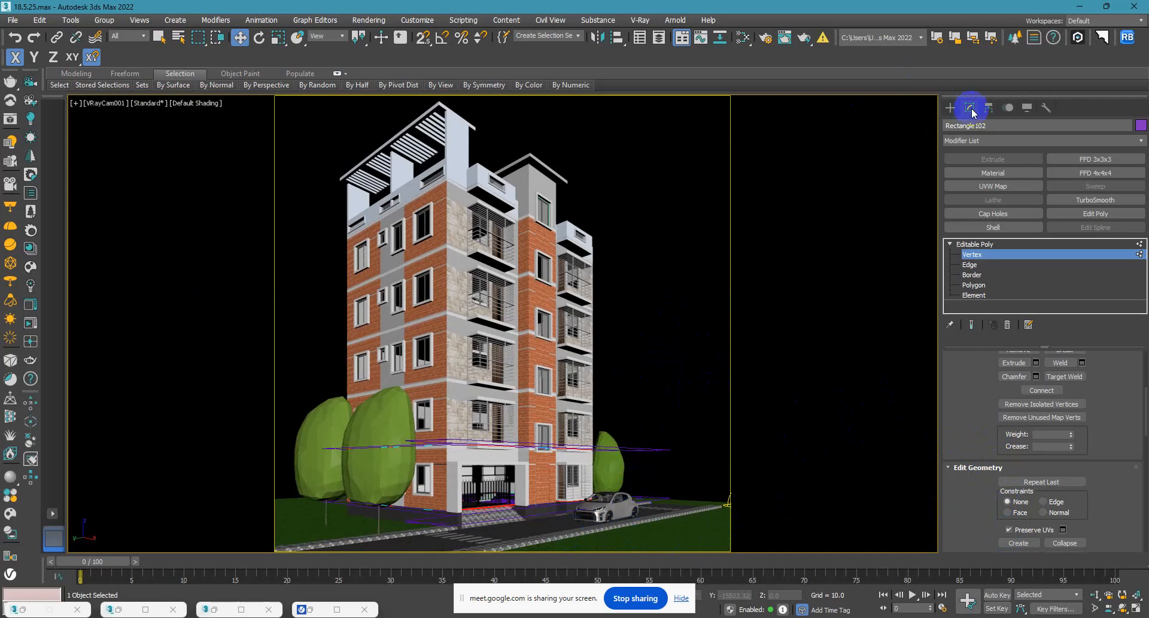
{"action": "left_click", "coordinate": [951, 108]}
Select the outer paving strip and move it south in the top view, away from the road, to make room for widening.
{"action": "left_click", "coordinate": [575, 527]}
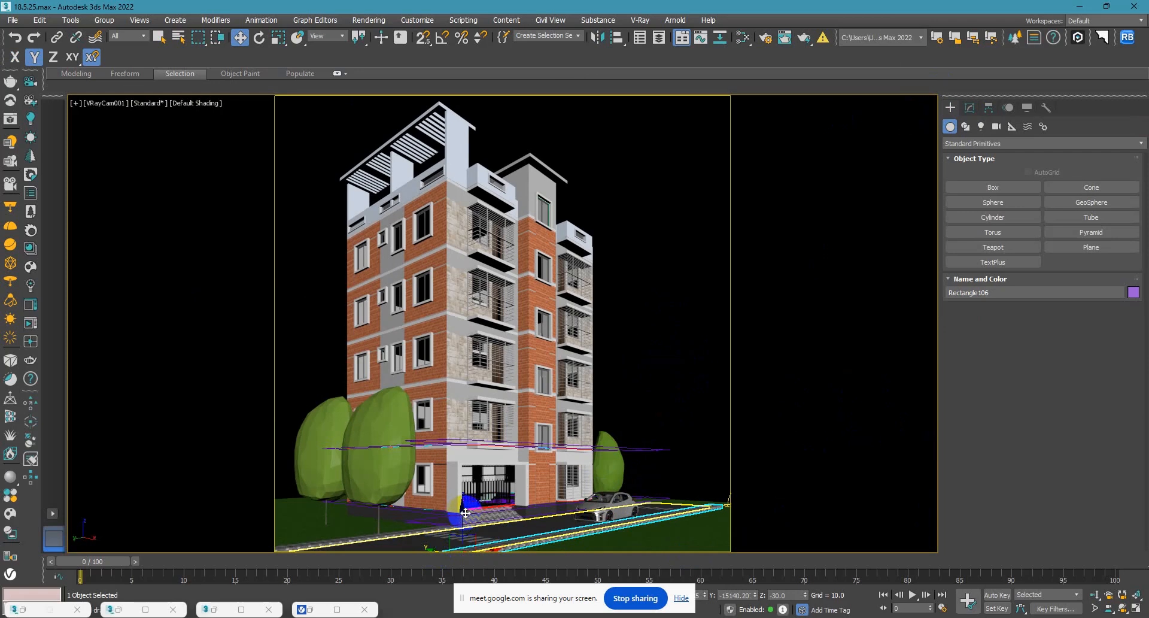
{"action": "key", "text": "t"}
{"action": "key", "text": "z"}
{"action": "scroll", "coordinate": [583, 394], "scroll_direction": "down", "scroll_amount": 5}
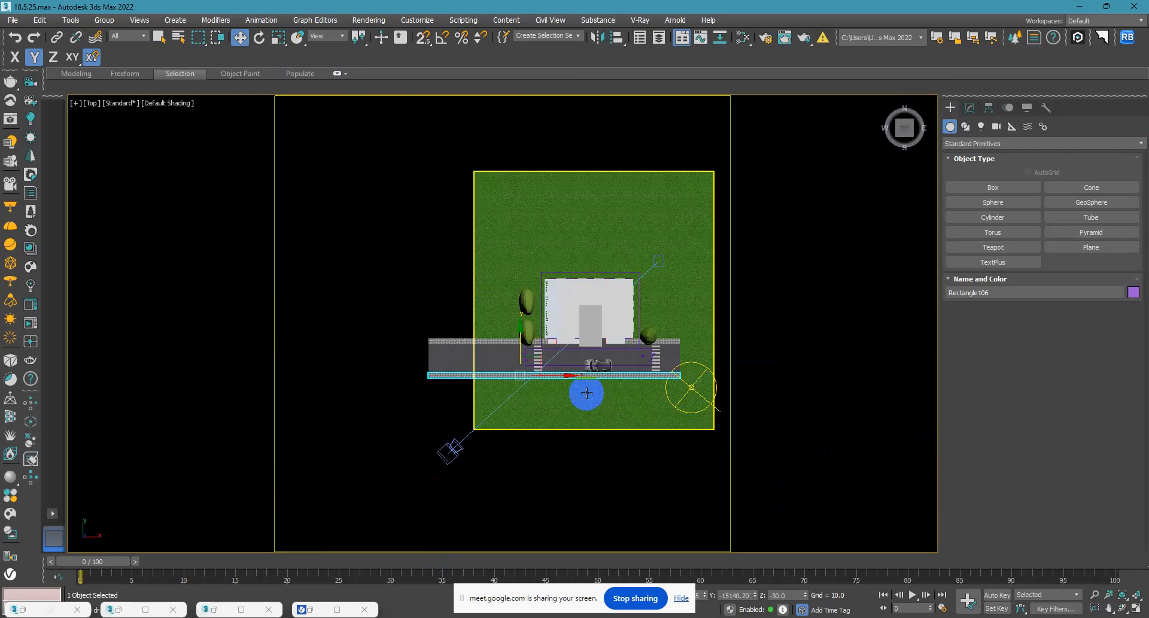
{"action": "middle_click_drag", "start_coordinate": [544, 369], "coordinate": [483, 321]}
{"action": "scroll", "coordinate": [482, 320], "scroll_direction": "up", "scroll_amount": 5}
{"action": "scroll", "coordinate": [419, 294], "scroll_direction": "down", "scroll_amount": 2}
{"action": "left_click_drag", "start_coordinate": [412, 289], "coordinate": [410, 312]}
Widen the road slab by moving its southern edge vertices down to the outer paving strip, and view the road in perspective.
{"action": "left_click", "coordinate": [410, 312]}
{"action": "left_click", "coordinate": [970, 108]}
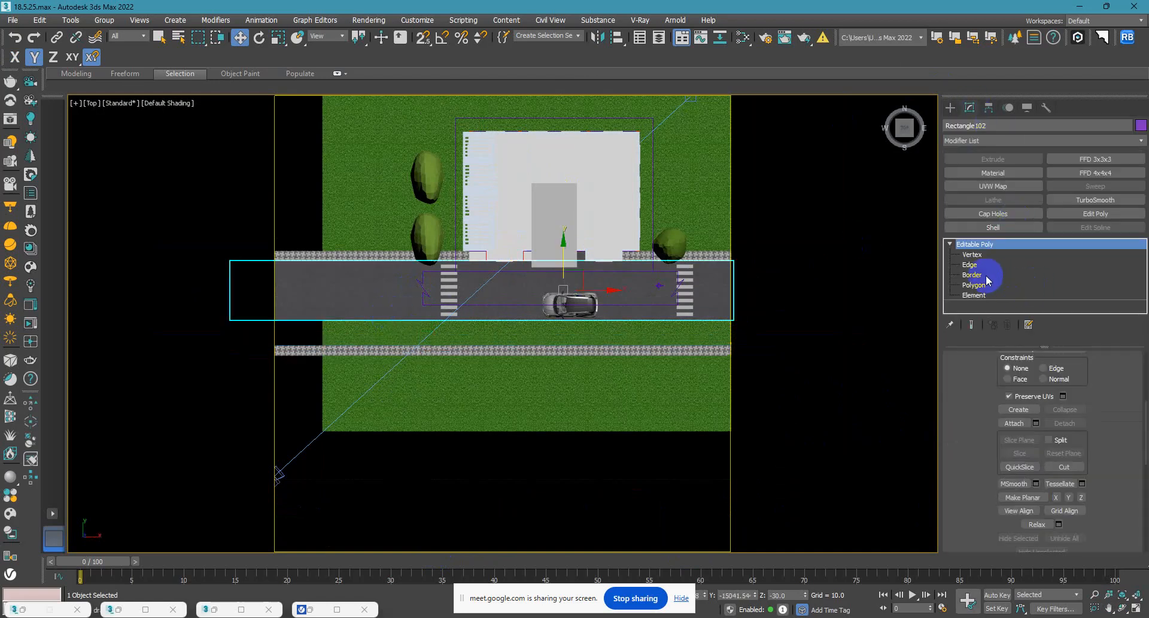
{"action": "left_click", "coordinate": [976, 257]}
{"action": "scroll", "coordinate": [672, 336], "scroll_direction": "down", "scroll_amount": 5}
{"action": "middle_click_drag", "start_coordinate": [672, 336], "coordinate": [431, 339]}
{"action": "left_click_drag", "start_coordinate": [609, 392], "coordinate": [341, 322]}
{"action": "scroll", "coordinate": [393, 338], "scroll_direction": "up", "scroll_amount": 10}
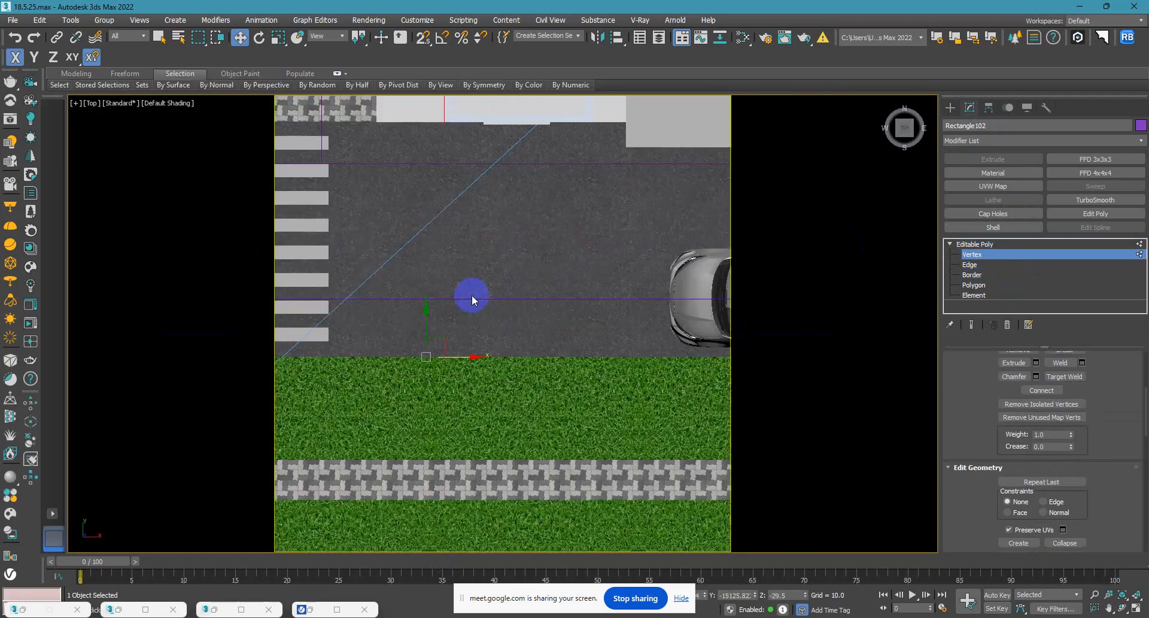
{"action": "left_click_drag", "start_coordinate": [434, 321], "coordinate": [429, 433]}
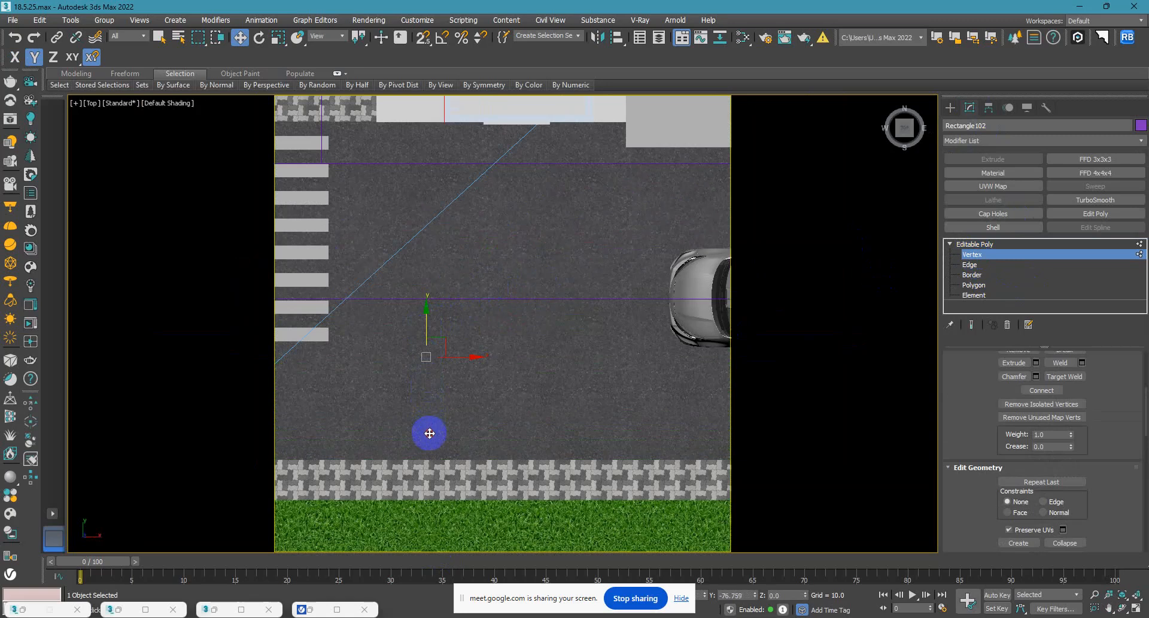
{"action": "scroll", "coordinate": [476, 415], "scroll_direction": "down", "scroll_amount": 5}
{"action": "middle_click_drag", "start_coordinate": [475, 415], "coordinate": [583, 354], "text": "alt"}
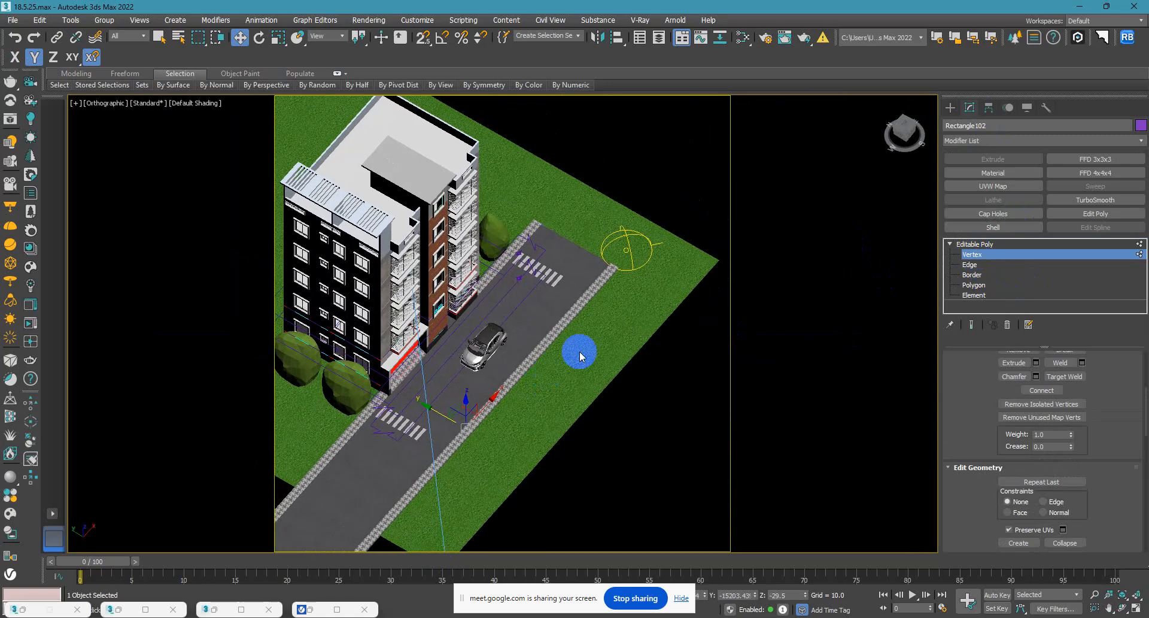
Leave the road slab's vertex editing and select both crosswalks, shown in the top view.
{"action": "left_click", "coordinate": [955, 108]}
{"action": "left_click", "coordinate": [713, 146]}
{"action": "scroll", "coordinate": [546, 287], "scroll_direction": "up", "scroll_amount": 6}
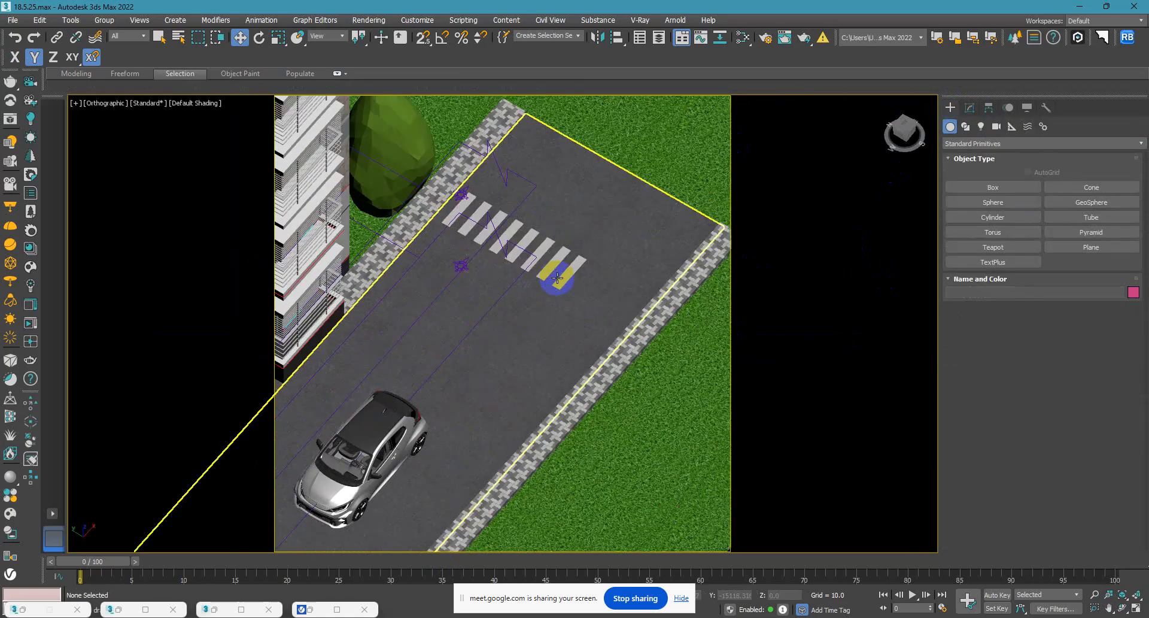
{"action": "left_click", "coordinate": [569, 281]}
{"action": "scroll", "coordinate": [539, 311], "scroll_direction": "down", "scroll_amount": 5}
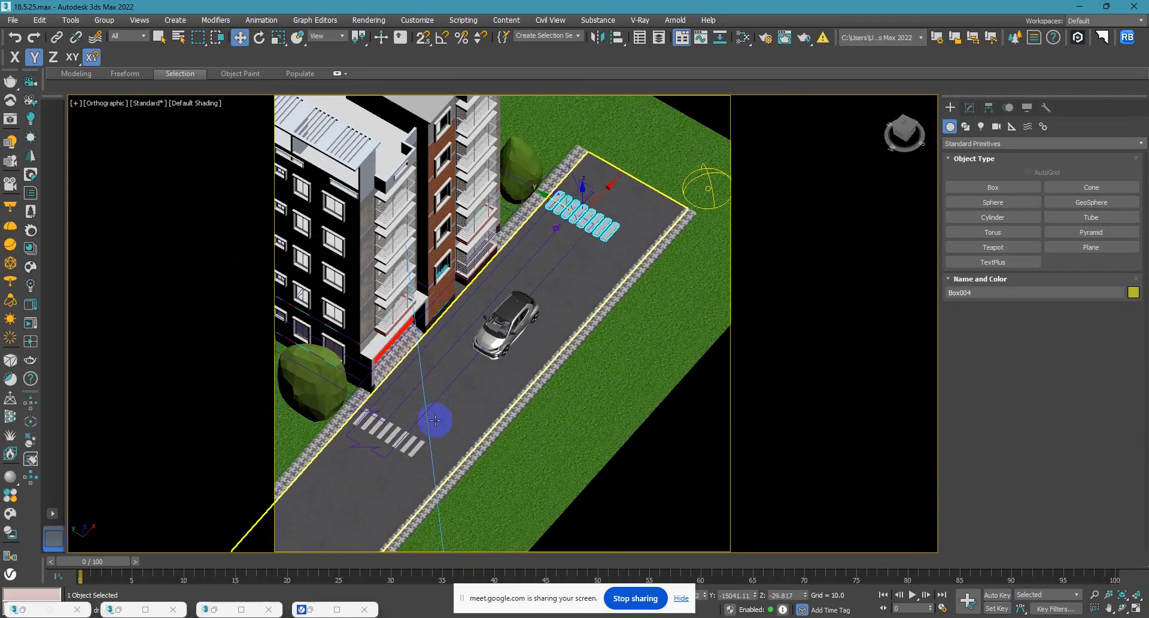
{"action": "left_click", "coordinate": [416, 447], "text": "ctrl"}
{"action": "key", "text": "t"}
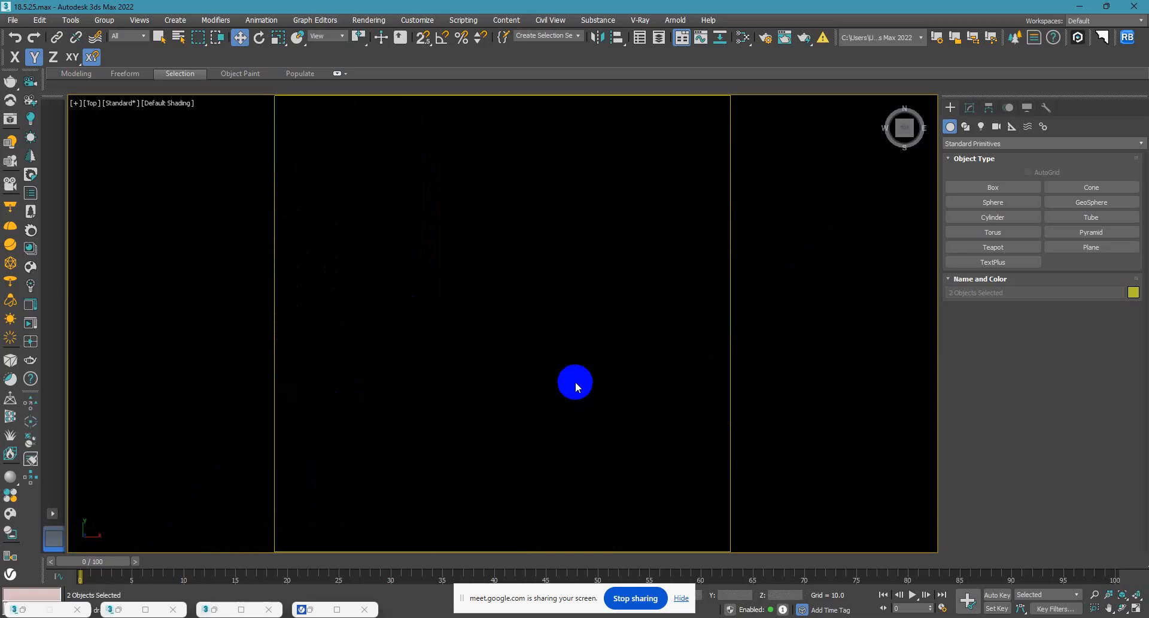
{"action": "scroll", "coordinate": [387, 381], "scroll_direction": "up", "scroll_amount": 5}
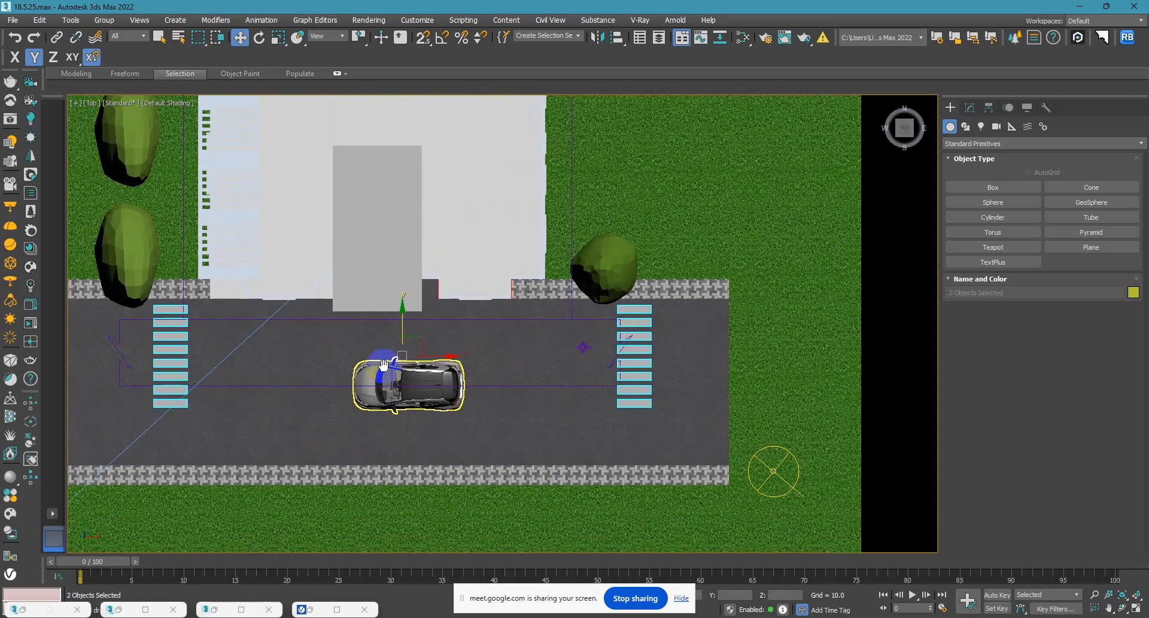
Scale both crosswalks along Y to span the widened road, and undo the trial scaling along X.
{"action": "left_click", "coordinate": [279, 39]}
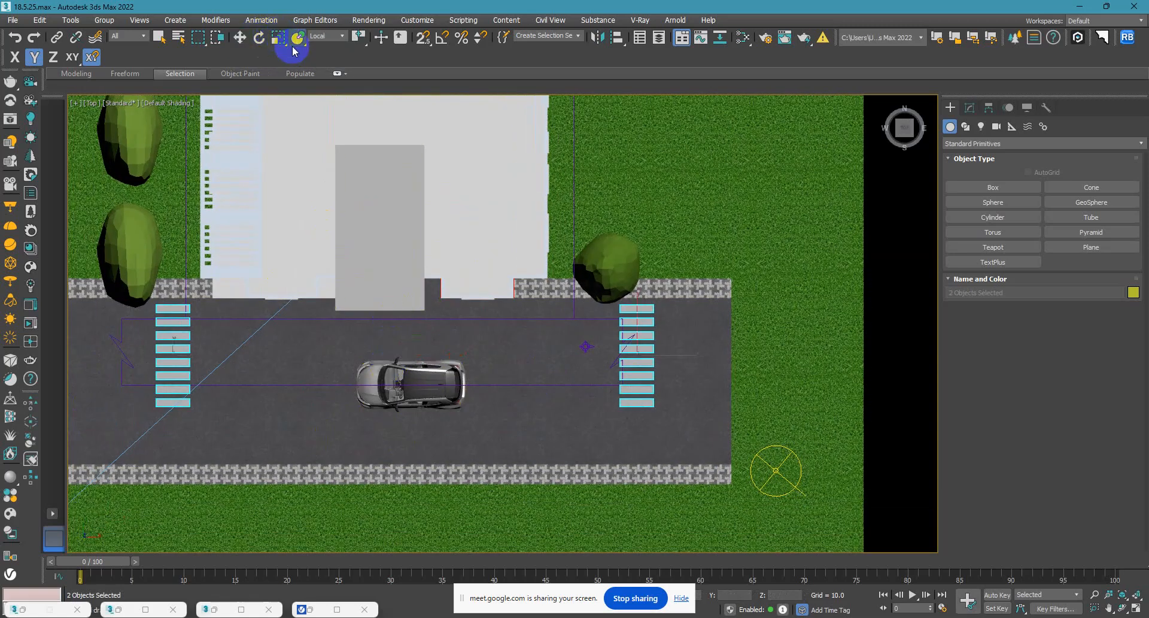
{"action": "left_click", "coordinate": [279, 43]}
{"action": "left_click_drag", "start_coordinate": [405, 311], "coordinate": [409, 338]}
{"action": "left_click", "coordinate": [240, 38]}
{"action": "left_click", "coordinate": [278, 37]}
{"action": "left_click_drag", "start_coordinate": [462, 381], "coordinate": [472, 385]}
{"action": "key", "text": "ctrl+z"}
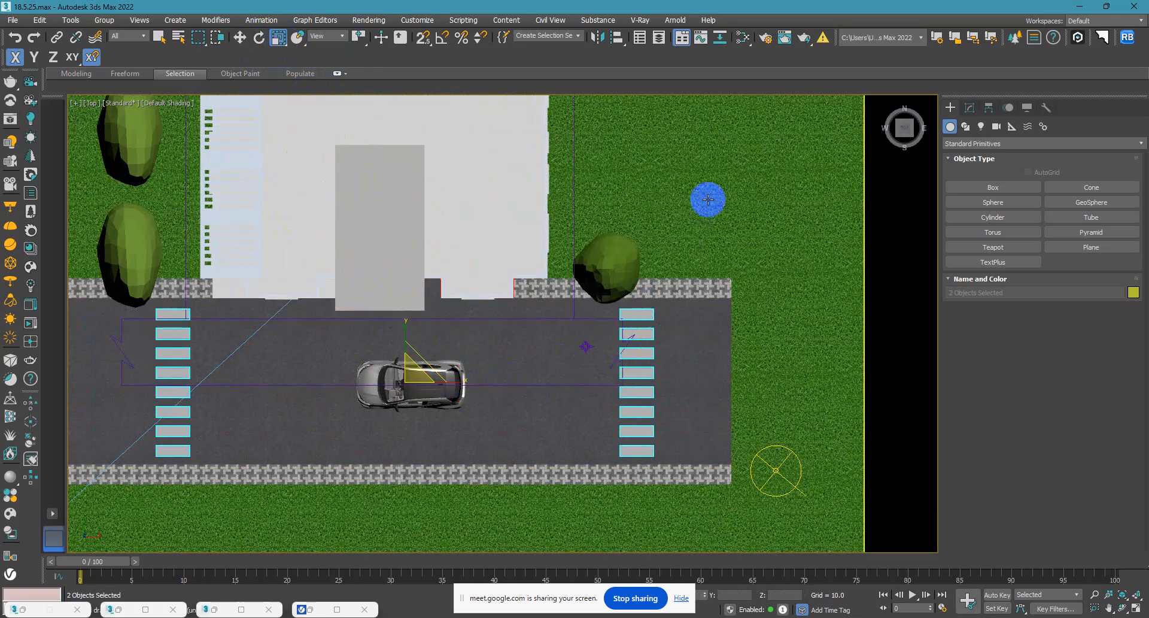
Lengthen the eastern crosswalk's stripes by moving their eastern end vertices outward along X, and leave vertex editing.
{"action": "left_click", "coordinate": [638, 330]}
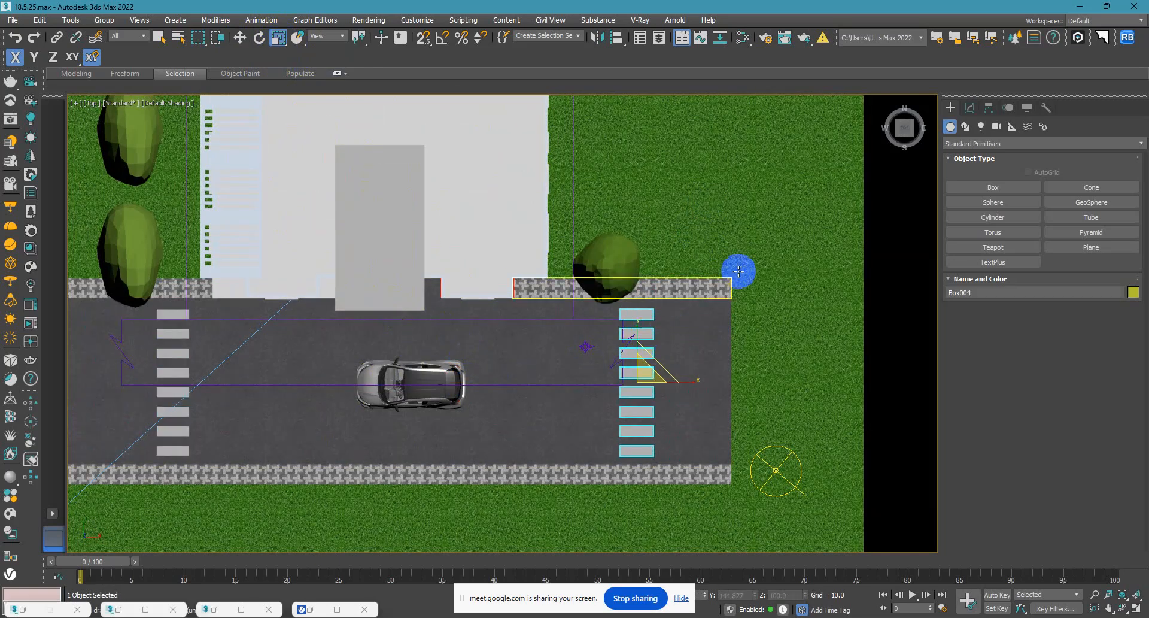
{"action": "left_click", "coordinate": [969, 108]}
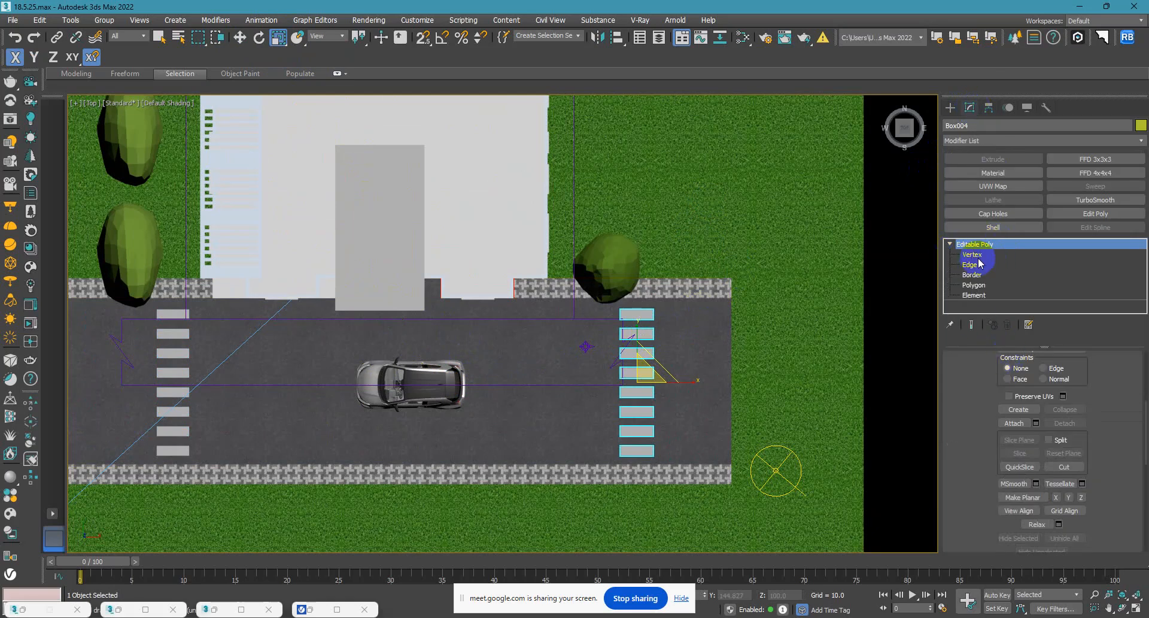
{"action": "left_click", "coordinate": [978, 256]}
{"action": "left_click_drag", "start_coordinate": [736, 495], "coordinate": [645, 239]}
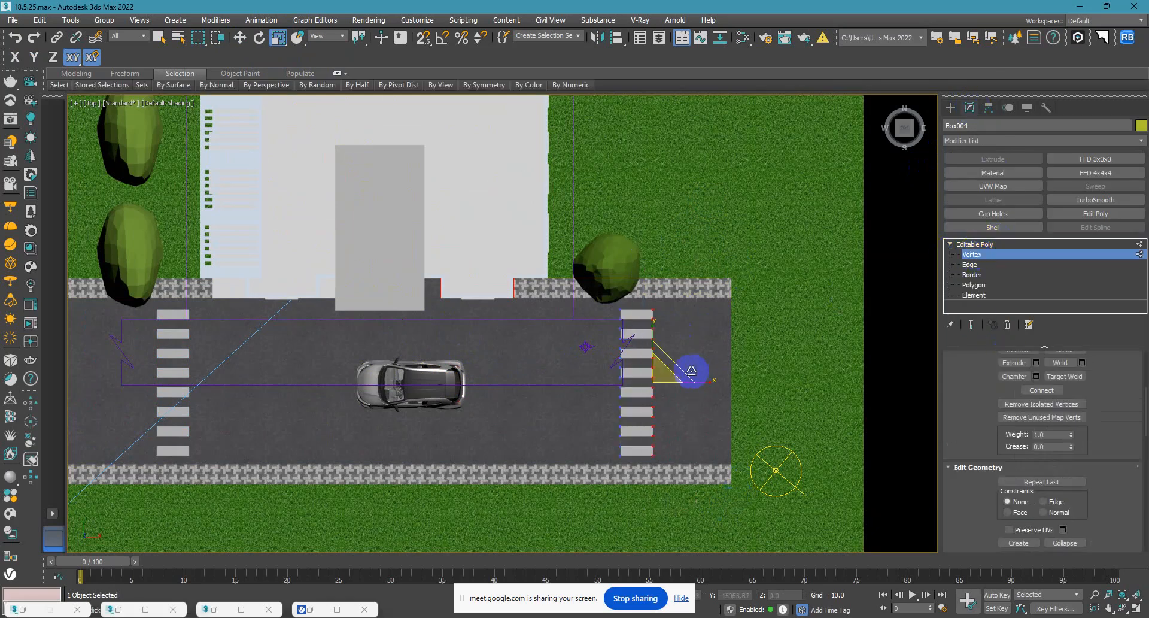
{"action": "left_click", "coordinate": [239, 37]}
{"action": "left_click_drag", "start_coordinate": [687, 386], "coordinate": [711, 383]}
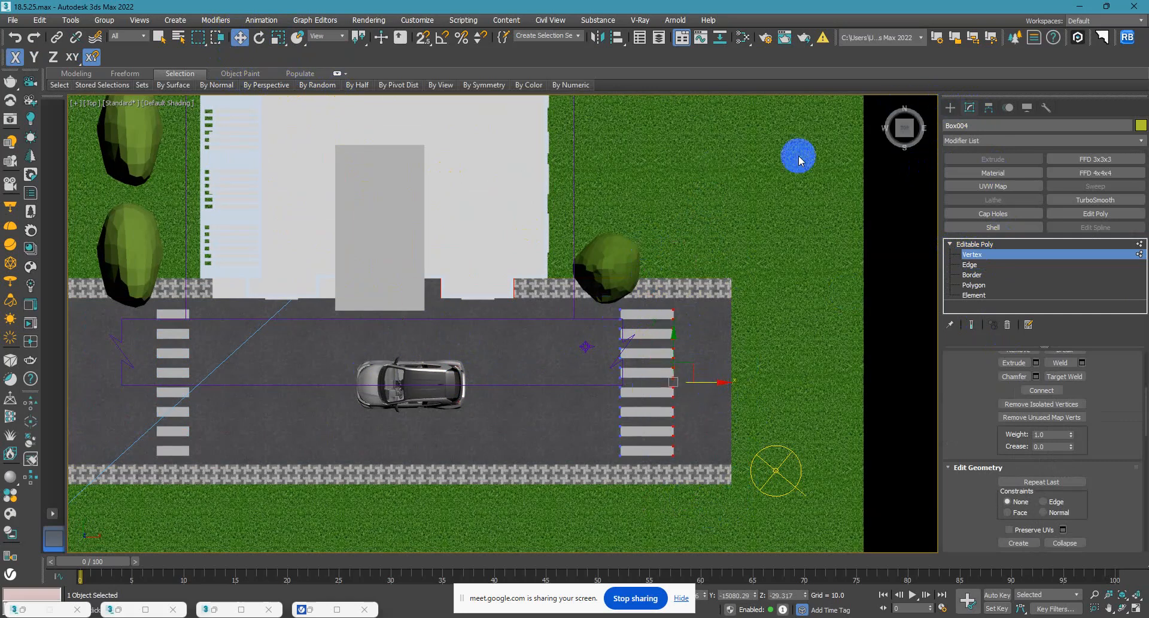
{"action": "left_click", "coordinate": [951, 107]}
Delete the western crosswalk and replace it with a copy of the lengthened eastern crosswalk moved west along the road.
{"action": "left_click", "coordinate": [179, 432]}
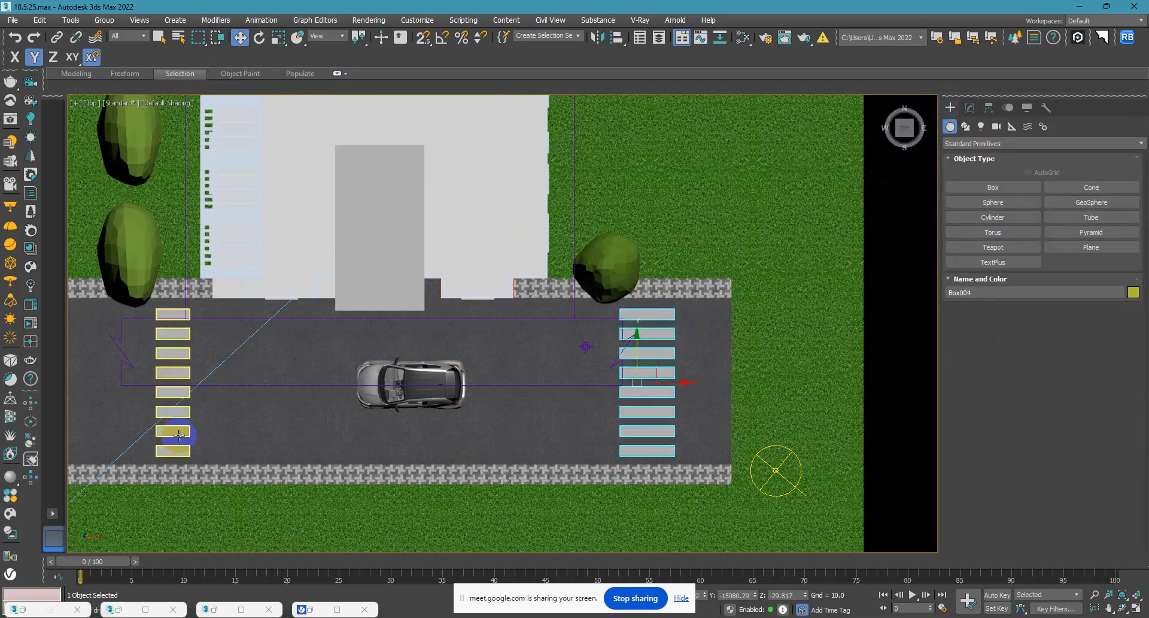
{"action": "key", "text": "Delete"}
{"action": "left_click", "coordinate": [634, 430]}
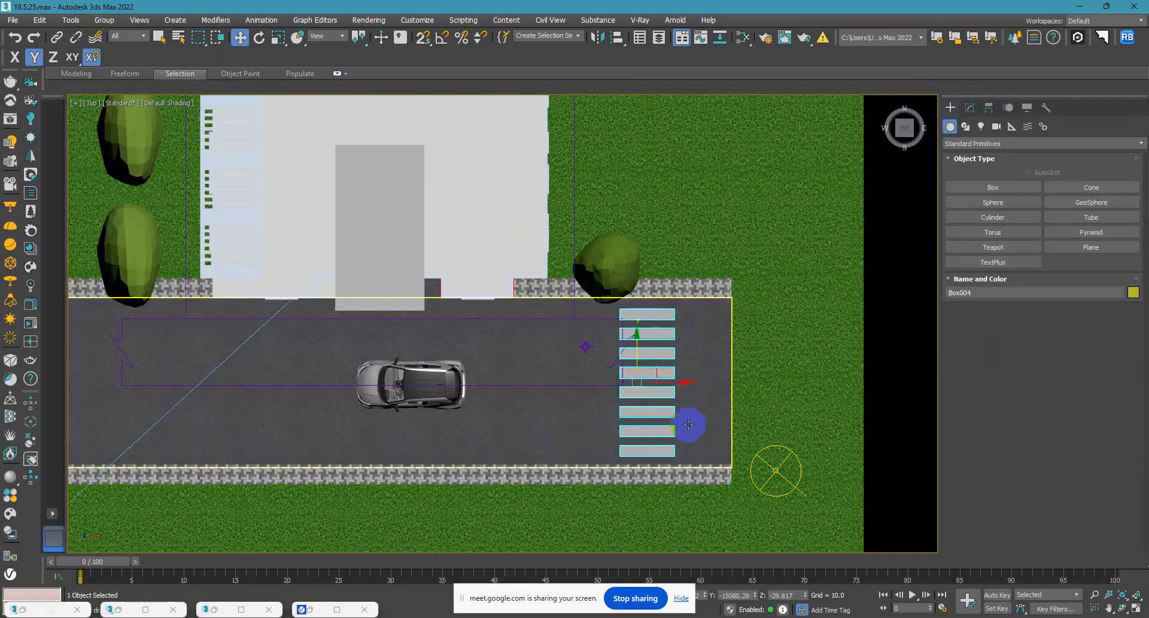
{"action": "scroll", "coordinate": [688, 425], "scroll_direction": "down", "scroll_amount": 2}
{"action": "mouse_move", "coordinate": [680, 395]}
{"action": "left_mouse_down", "text": "shift"}
{"action": "mouse_move", "coordinate": [396, 408]}
{"action": "mouse_move", "coordinate": [393, 395]}
{"action": "mouse_move", "coordinate": [370, 399]}
{"action": "left_mouse_up", "text": "shift"}
{"action": "left_click", "coordinate": [566, 372]}
Check the building, road and crosswalks through VRayCam001 with nothing selected and the safe frame shown.
{"action": "key", "text": "c"}
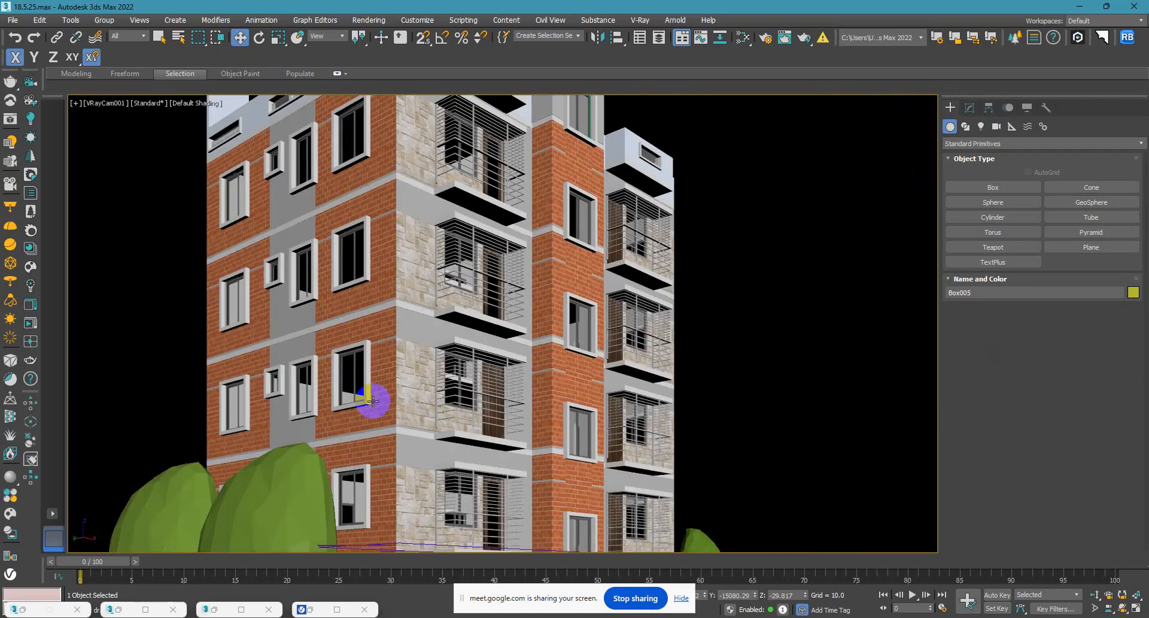
{"action": "left_click", "coordinate": [731, 405]}
{"action": "key", "text": "shift+f"}
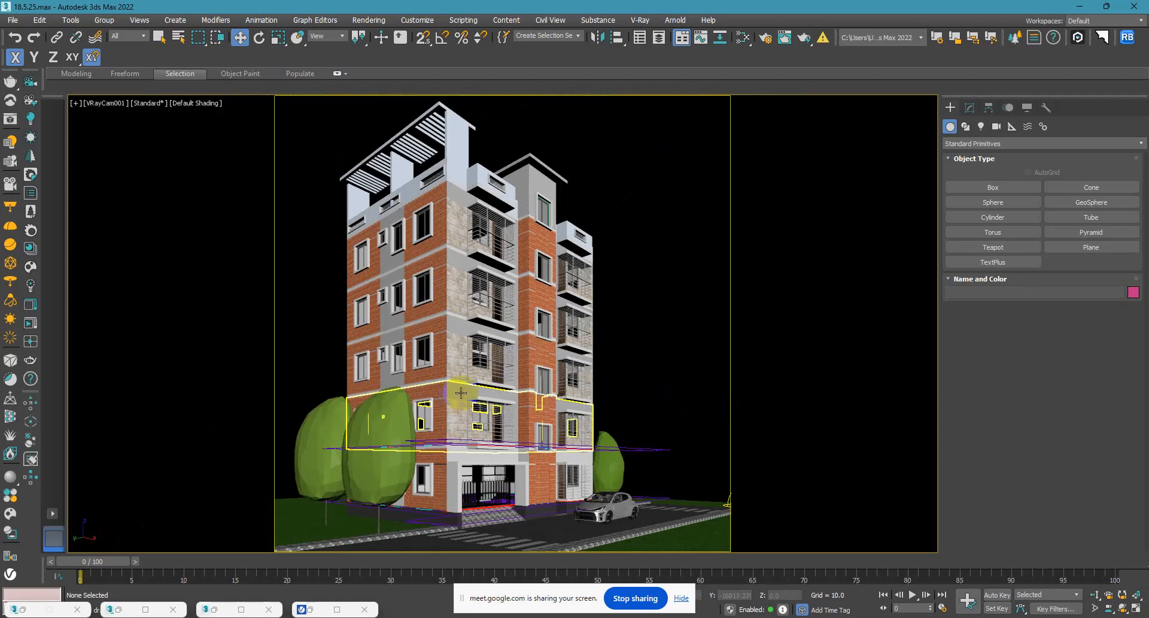
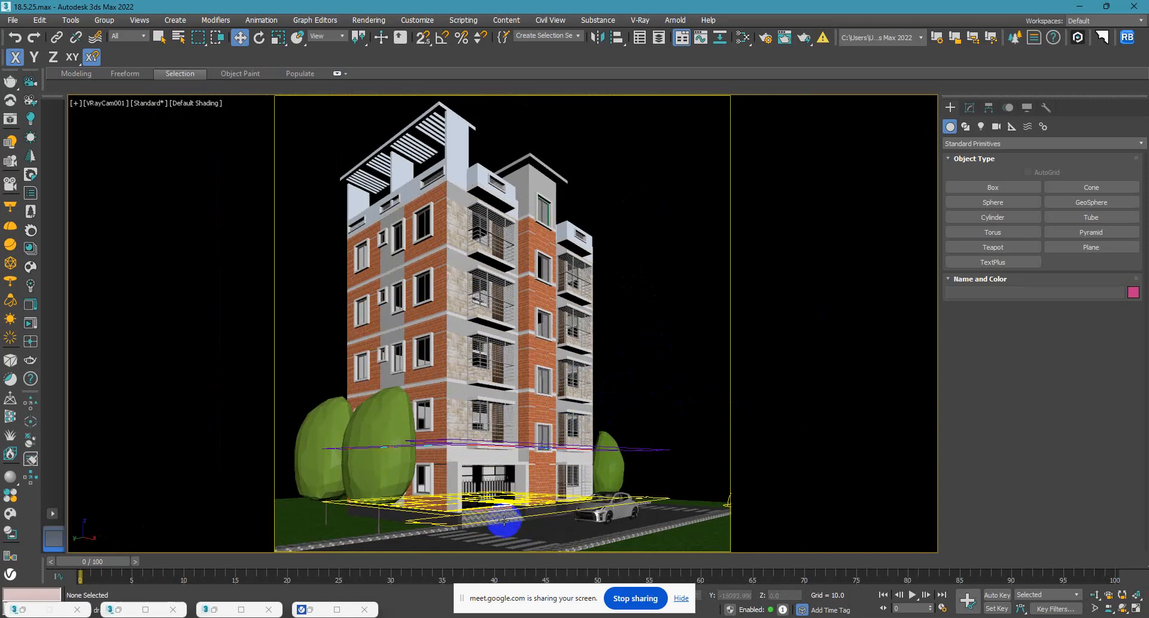
Isolate the paved entrance ramp, inspect its shape in perspective, and restore the full scene.
{"action": "left_click", "coordinate": [504, 515]}
{"action": "key", "text": "alt+q"}
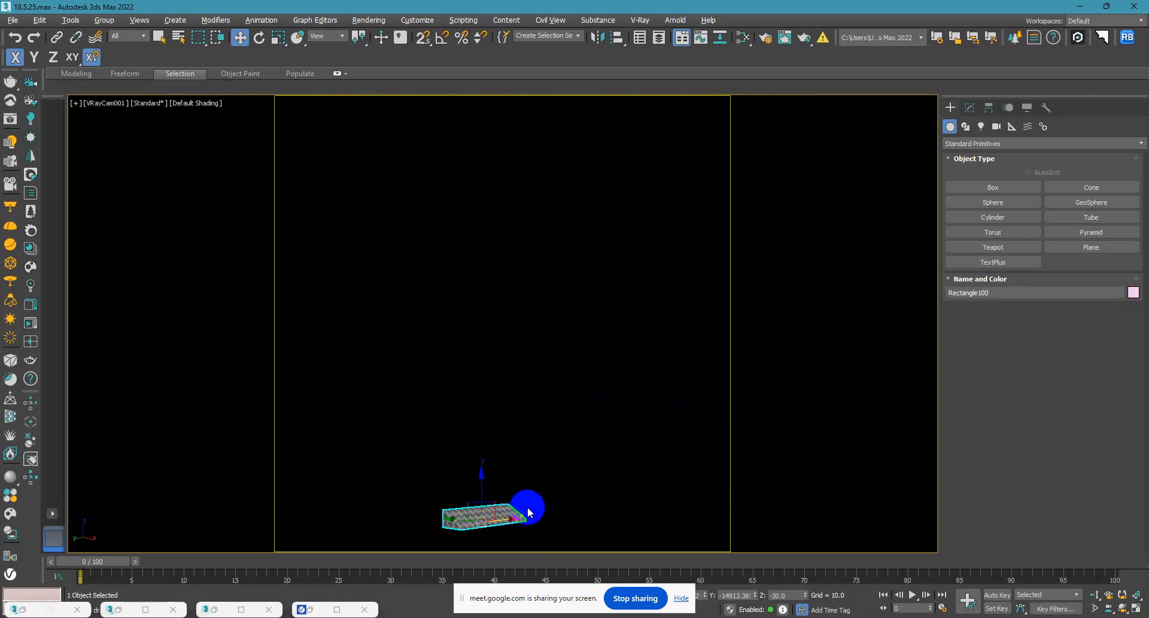
{"action": "key", "text": "p"}
{"action": "key", "text": "z"}
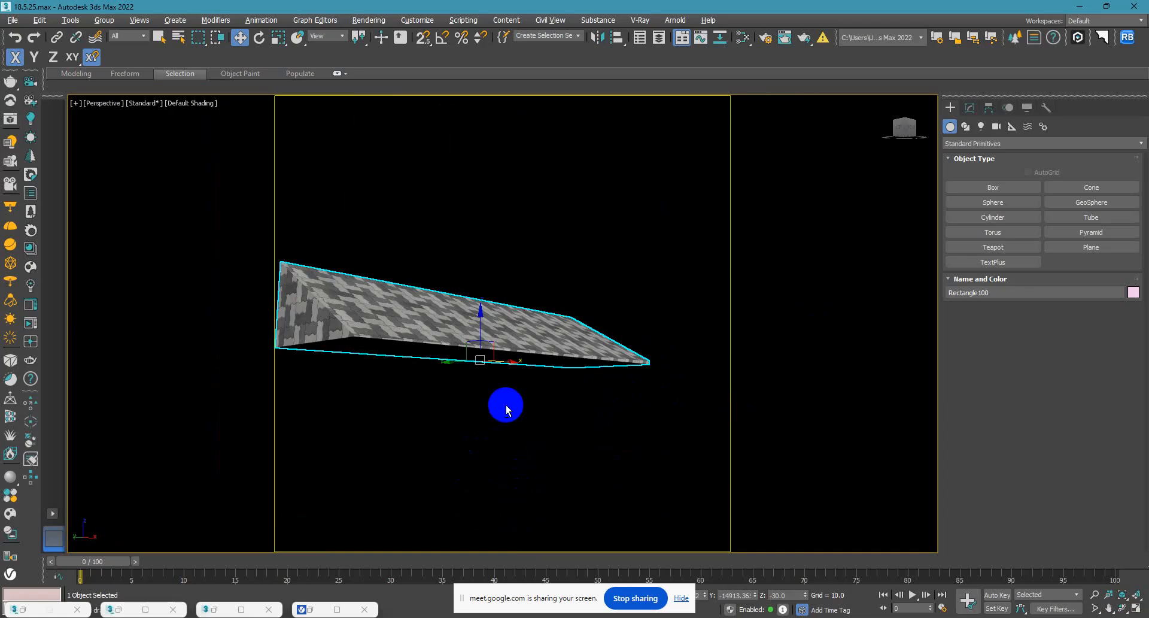
{"action": "middle_click_drag", "start_coordinate": [505, 405], "coordinate": [502, 449], "text": "alt"}
{"action": "scroll", "coordinate": [423, 395], "scroll_direction": "up", "scroll_amount": 7}
{"action": "scroll", "coordinate": [419, 395], "scroll_direction": "down", "scroll_amount": 6}
{"action": "scroll", "coordinate": [423, 410], "scroll_direction": "down", "scroll_amount": 3}
{"action": "middle_click_drag", "start_coordinate": [474, 414], "coordinate": [486, 392], "text": "alt"}
{"action": "scroll", "coordinate": [401, 388], "scroll_direction": "up", "scroll_amount": 3}
{"action": "left_click", "coordinate": [533, 467]}
{"action": "right_click", "coordinate": [534, 468]}
{"action": "left_click", "coordinate": [576, 413]}
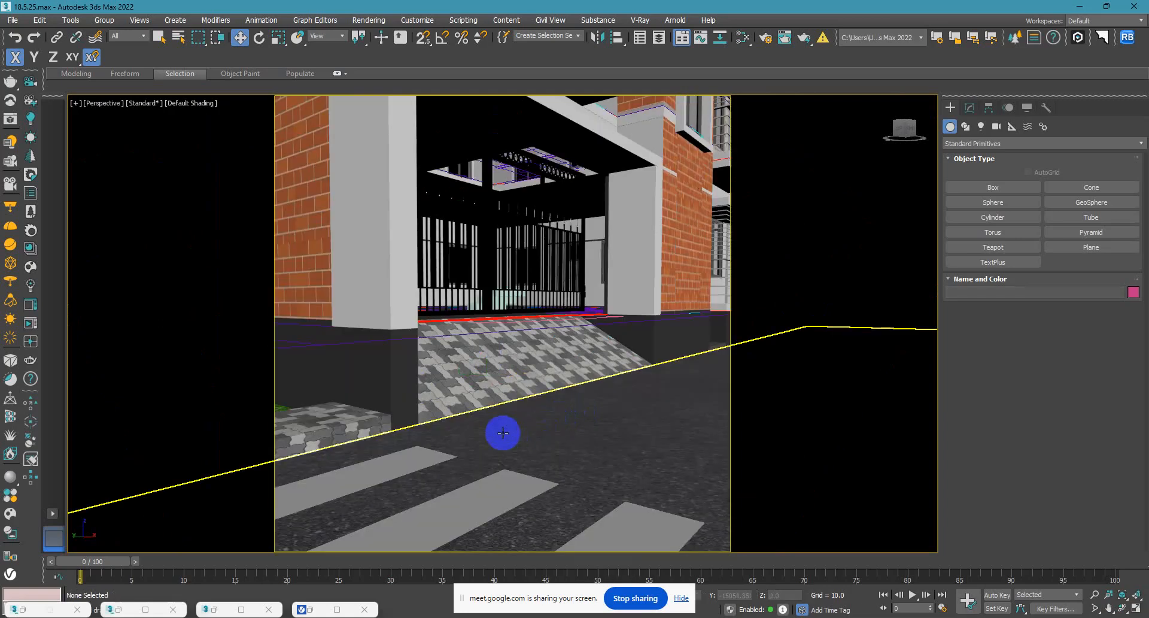
Examine the end of the paving strip beside the entrance ramp and crosswalk, and return to the VRayCam001 view.
{"action": "left_click", "coordinate": [368, 426]}
{"action": "scroll", "coordinate": [367, 426], "scroll_direction": "down", "scroll_amount": 4}
{"action": "middle_click_drag", "start_coordinate": [392, 441], "coordinate": [397, 427], "text": "alt"}
{"action": "middle_click_drag", "start_coordinate": [481, 474], "coordinate": [478, 502], "text": "alt"}
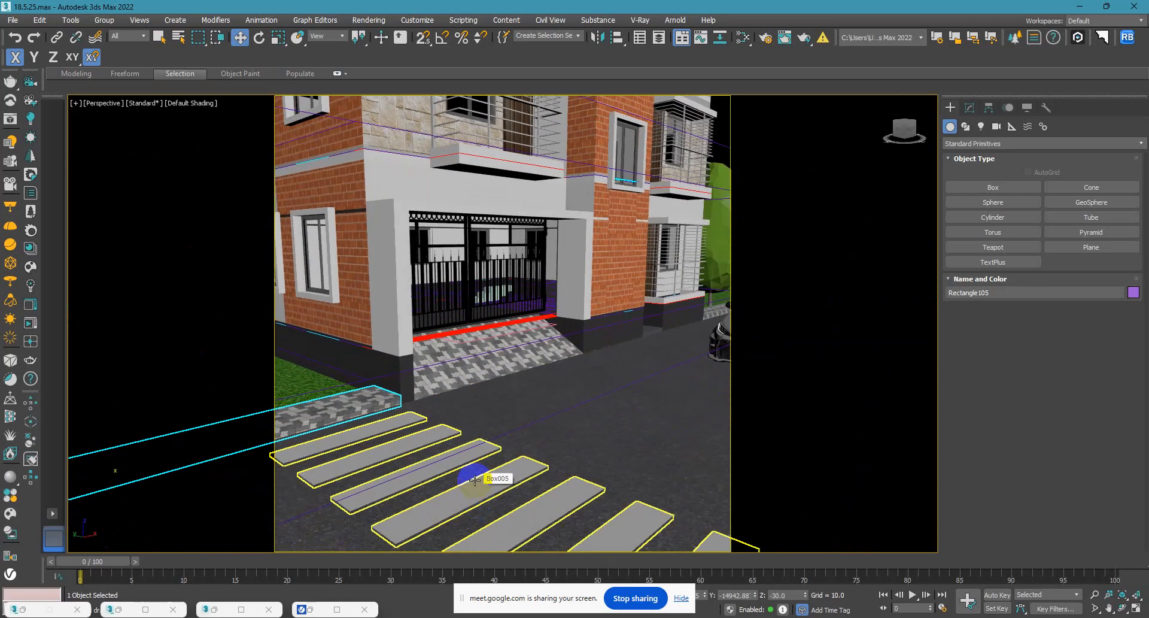
{"action": "key", "text": "c"}
Start a test render of the VRayCam001 view with nothing selected, and cancel it.
{"action": "left_click", "coordinate": [647, 355]}
{"action": "key", "text": "shift+q"}
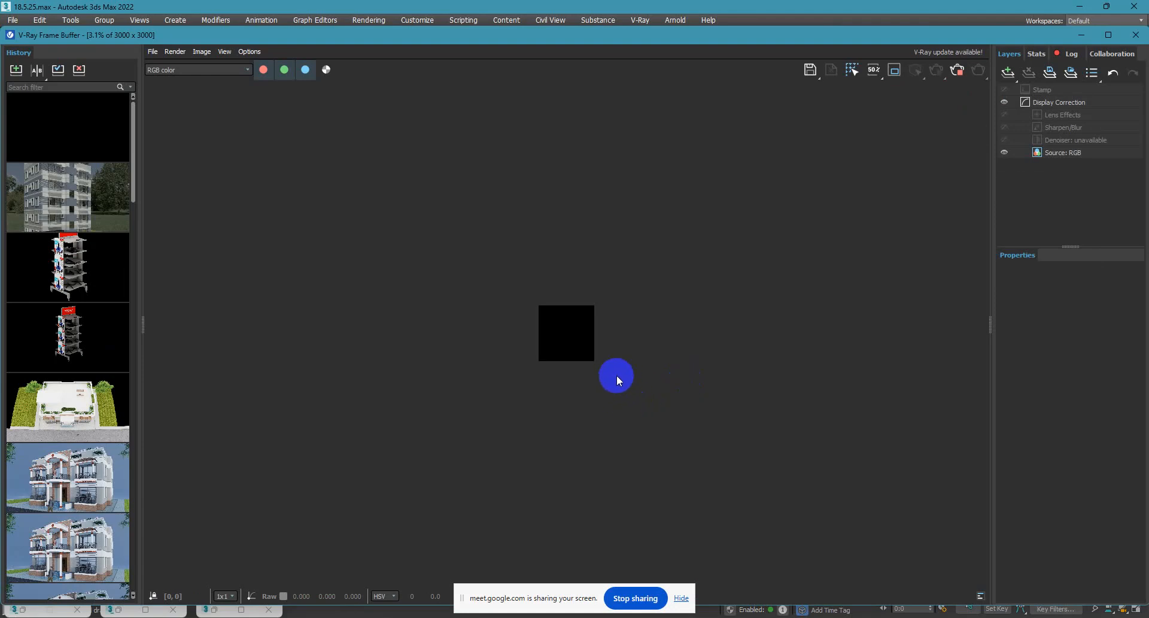
{"action": "left_click_drag", "start_coordinate": [472, 602], "coordinate": [589, 458]}
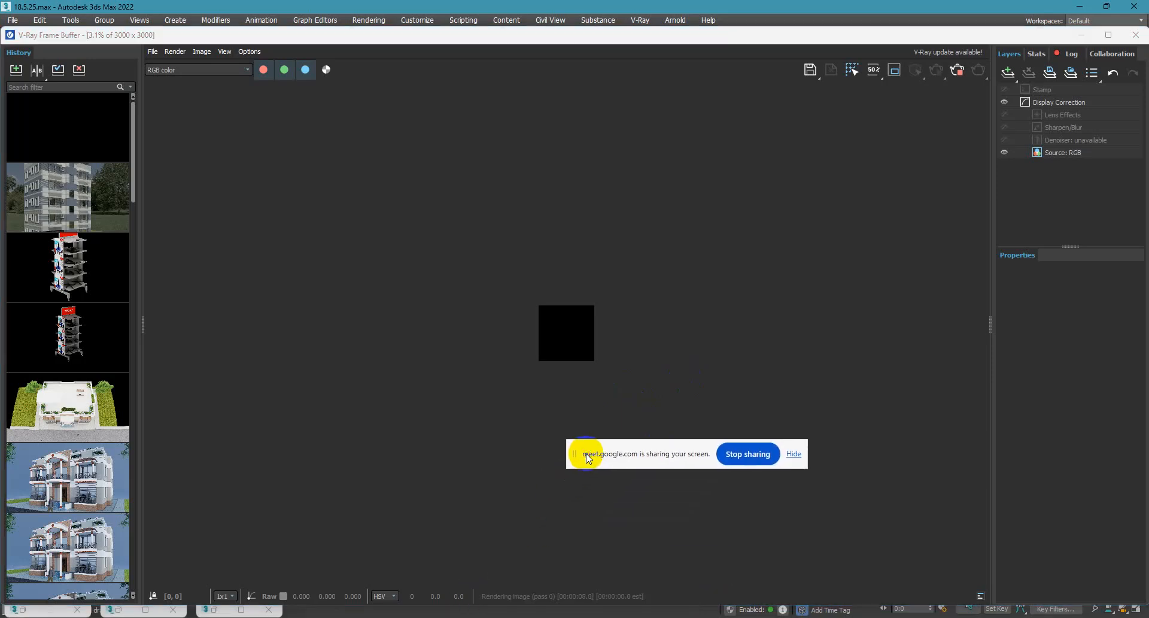
{"action": "scroll", "coordinate": [533, 333], "scroll_direction": "up", "scroll_amount": 5}
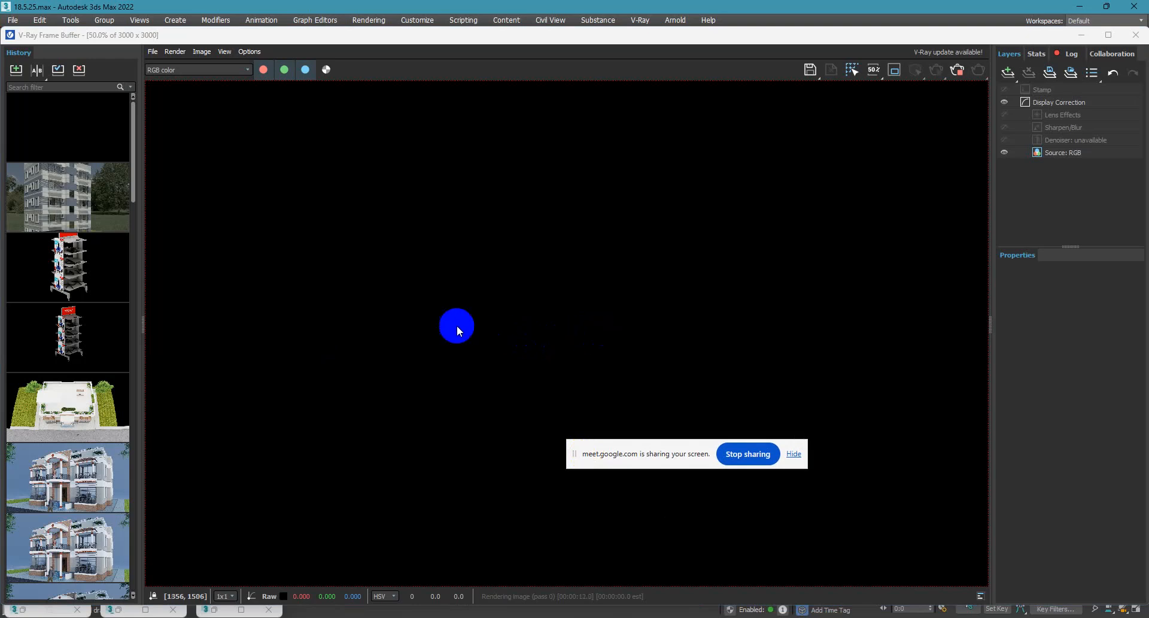
{"action": "left_click", "coordinate": [1079, 37]}
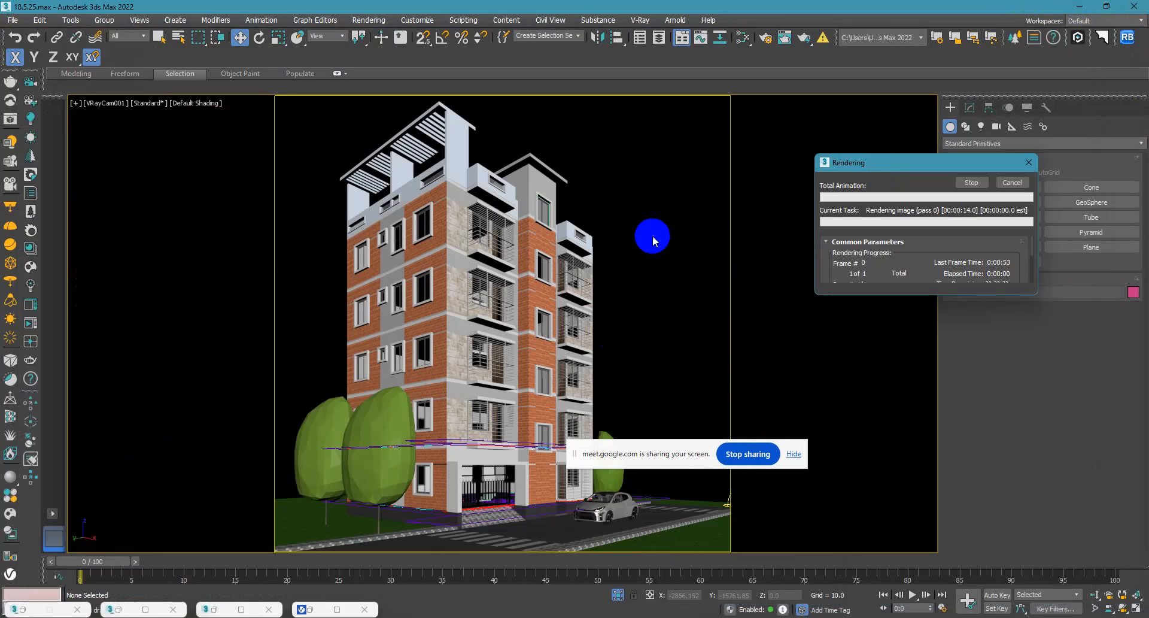
{"action": "left_click", "coordinate": [1017, 188]}
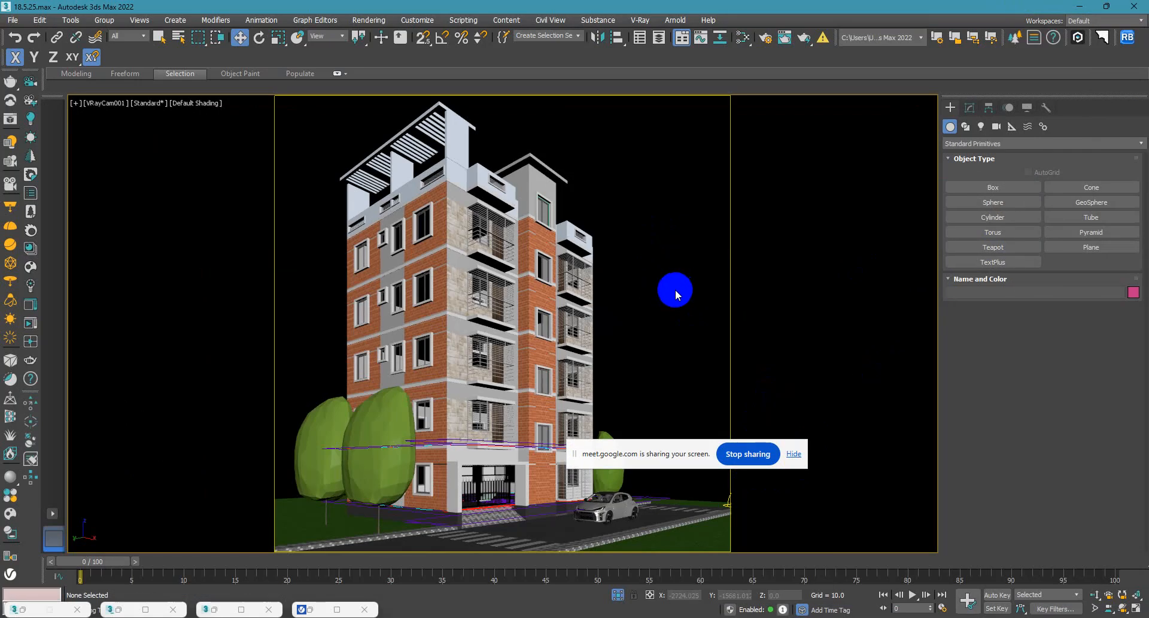
Select the dome light southeast of the building in the top view and show its general parameters.
{"action": "key", "text": "t"}
{"action": "key", "text": "z"}
{"action": "scroll", "coordinate": [602, 326], "scroll_direction": "down", "scroll_amount": 3}
{"action": "middle_click_drag", "start_coordinate": [634, 374], "coordinate": [543, 337]}
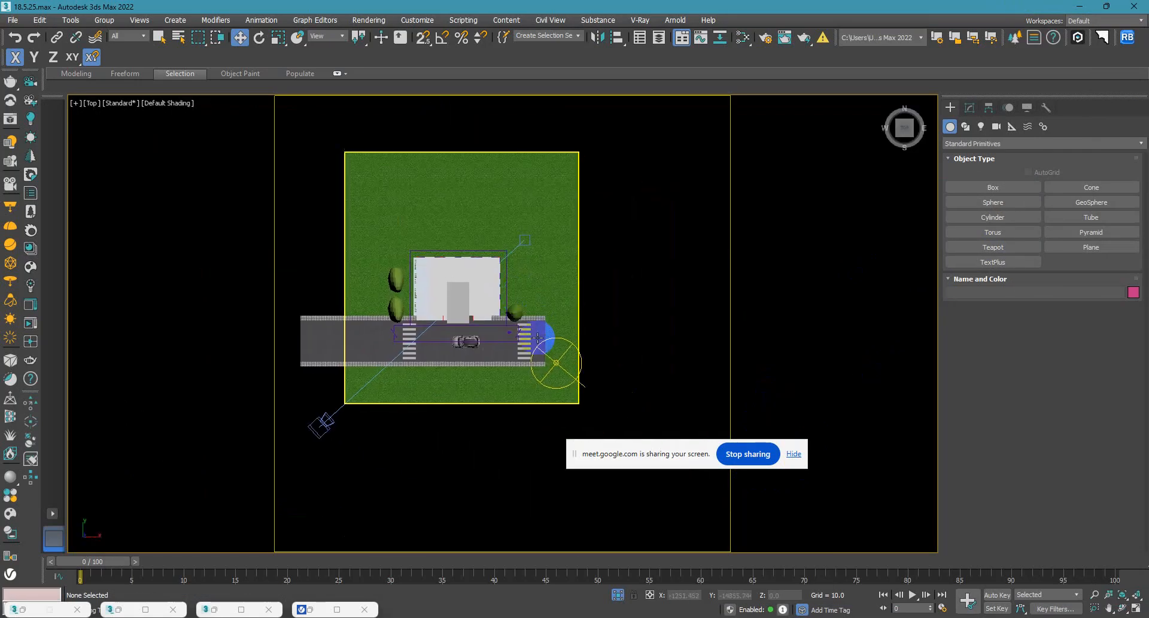
{"action": "scroll", "coordinate": [548, 359], "scroll_direction": "up", "scroll_amount": 5}
{"action": "left_click", "coordinate": [570, 376]}
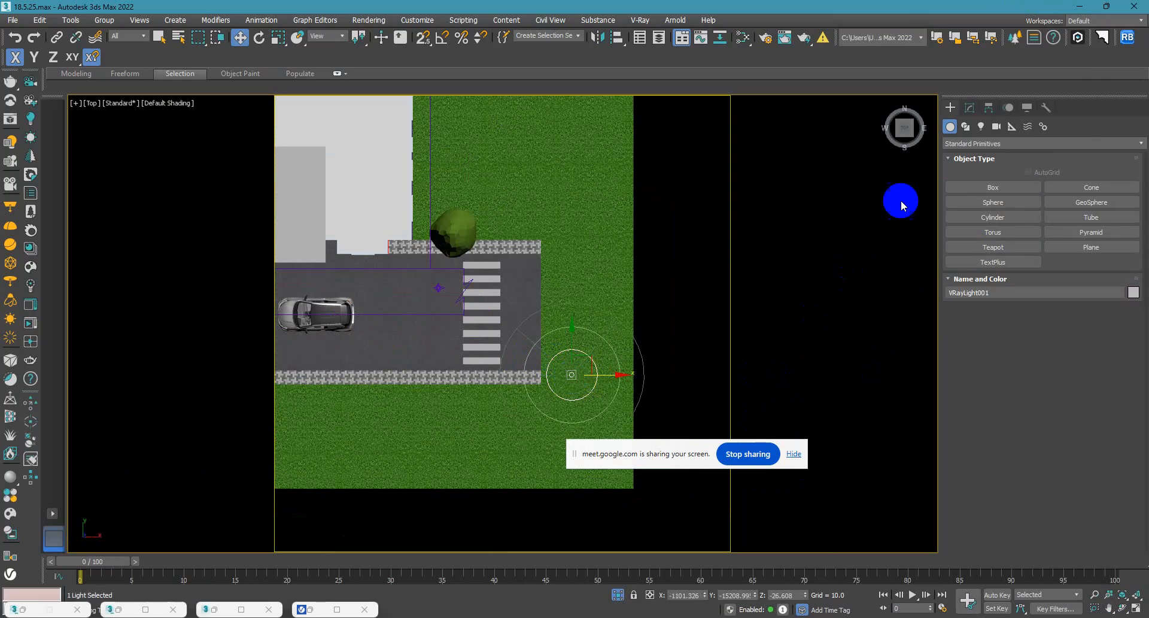
{"action": "left_click", "coordinate": [970, 108]}
{"action": "scroll", "coordinate": [963, 446], "scroll_direction": "down", "scroll_amount": 1}
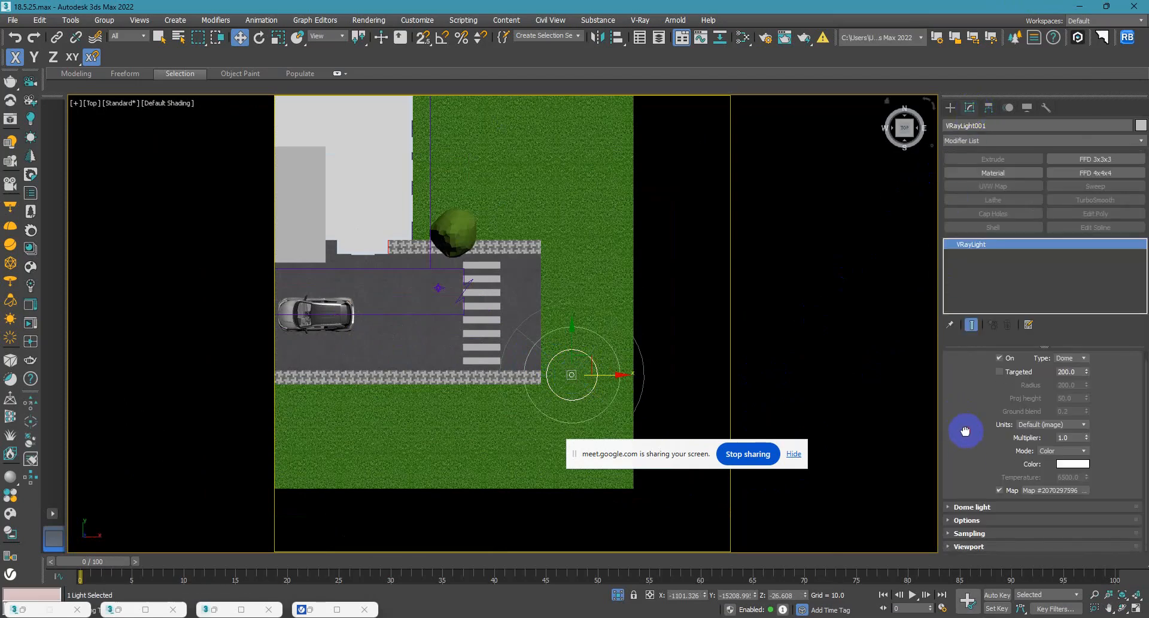
{"action": "left_click", "coordinate": [1046, 487]}
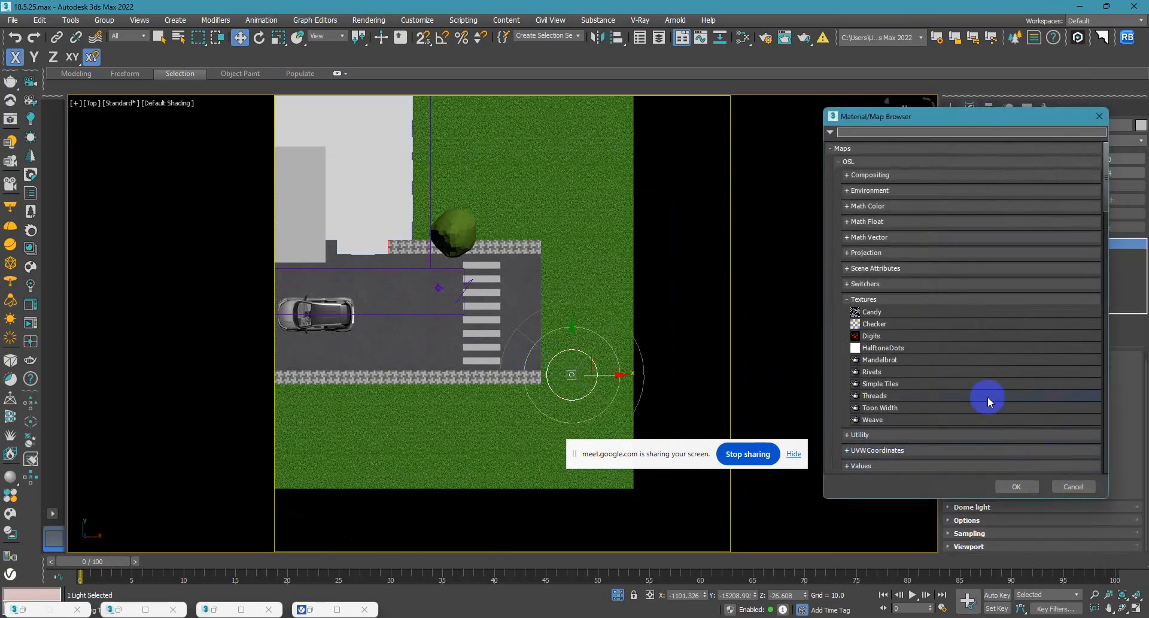
{"action": "type", "text": "v"}
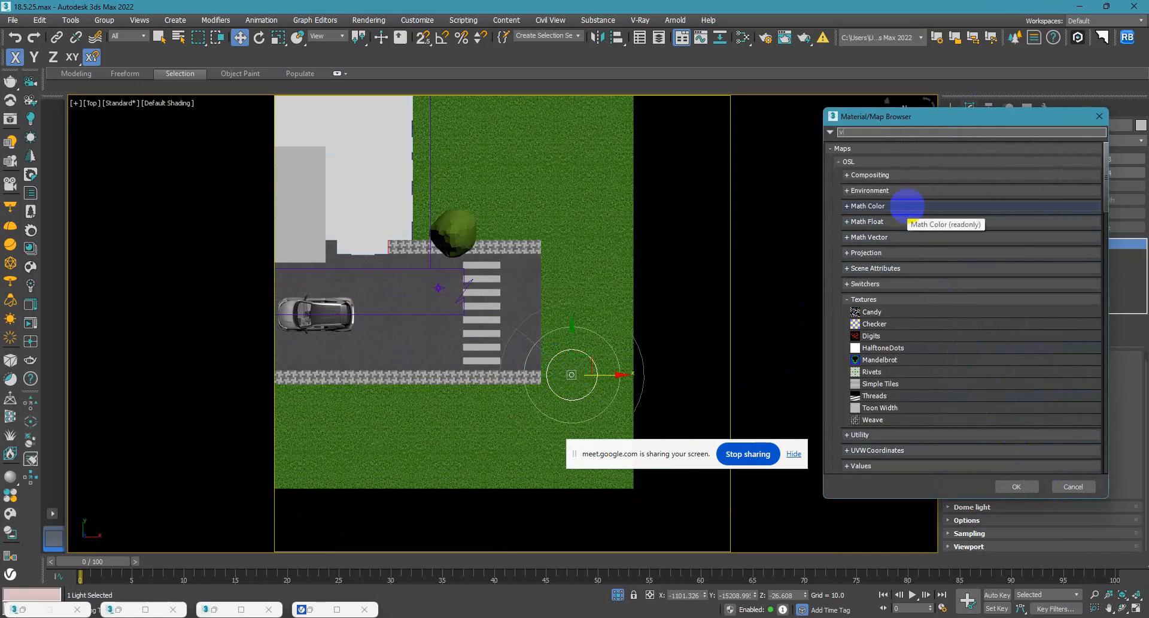
{"action": "type", "text": "ra"}
{"action": "left_click_drag", "start_coordinate": [880, 132], "coordinate": [666, 136]}
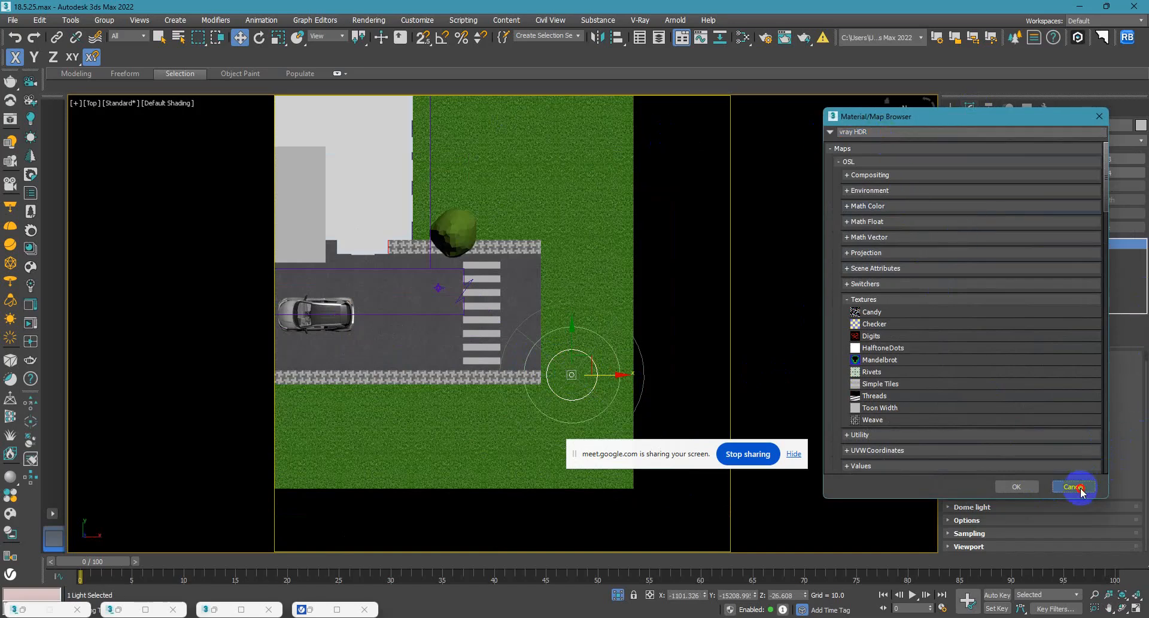
{"action": "left_click", "coordinate": [1072, 486]}
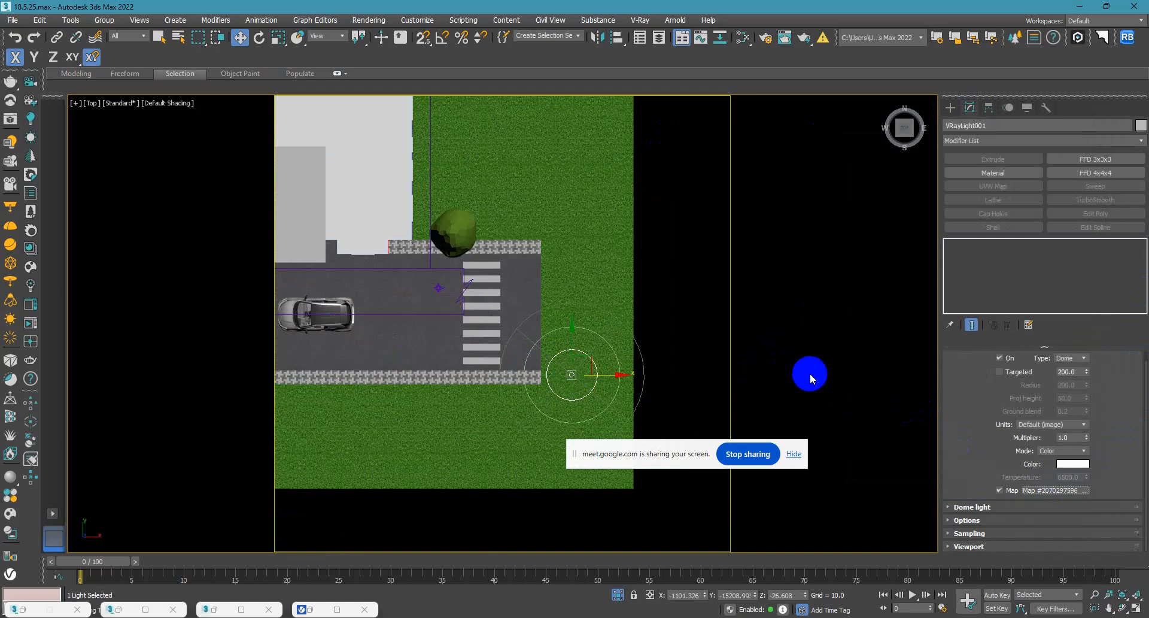
Show the parameters of the unconnected VRayBitmap node holding passendorf_snow_4k.exr in the Slate Material Editor.
{"action": "key", "text": "m"}
{"action": "middle_click_drag", "start_coordinate": [611, 204], "coordinate": [566, 83]}
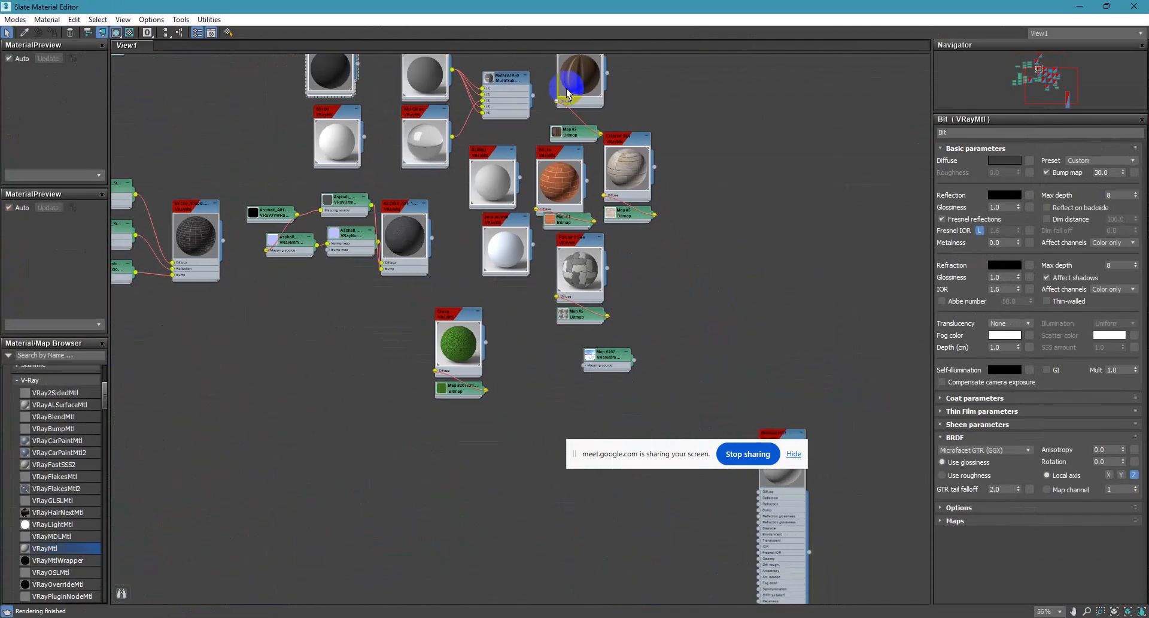
{"action": "scroll", "coordinate": [591, 362], "scroll_direction": "up", "scroll_amount": 5}
{"action": "middle_click_drag", "start_coordinate": [620, 366], "coordinate": [463, 378]}
{"action": "scroll", "coordinate": [425, 363], "scroll_direction": "up", "scroll_amount": 1}
{"action": "double_click", "coordinate": [374, 357]}
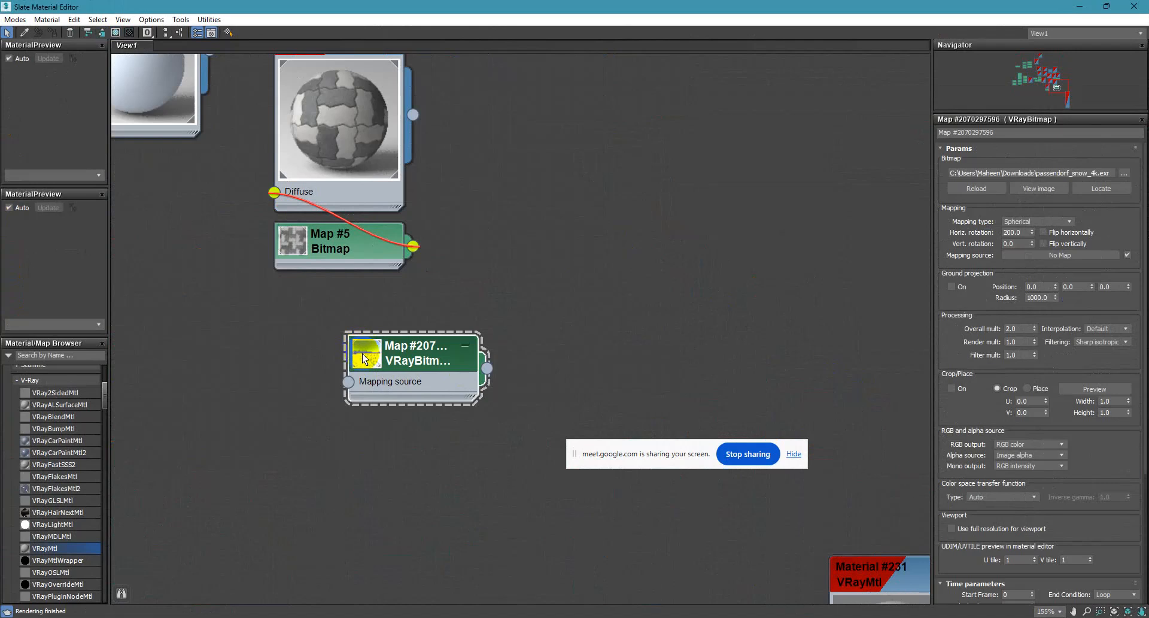
Shrink the material editor to uncover the viewport, review the VRayBitmap settings, and close the editor.
{"action": "left_click_drag", "start_coordinate": [815, 7], "coordinate": [654, 31]}
{"action": "middle_click_drag", "start_coordinate": [500, 380], "coordinate": [318, 307]}
{"action": "scroll", "coordinate": [622, 410], "scroll_direction": "down", "scroll_amount": 4}
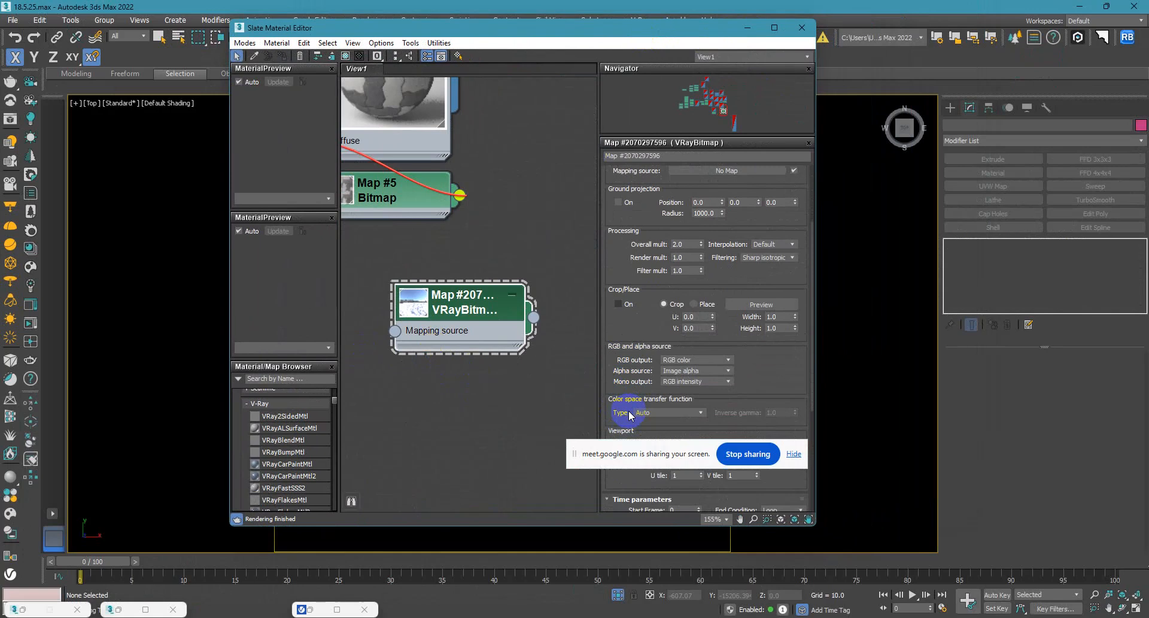
{"action": "left_click_drag", "start_coordinate": [711, 30], "coordinate": [507, 48]}
{"action": "scroll", "coordinate": [694, 323], "scroll_direction": "down", "scroll_amount": 5}
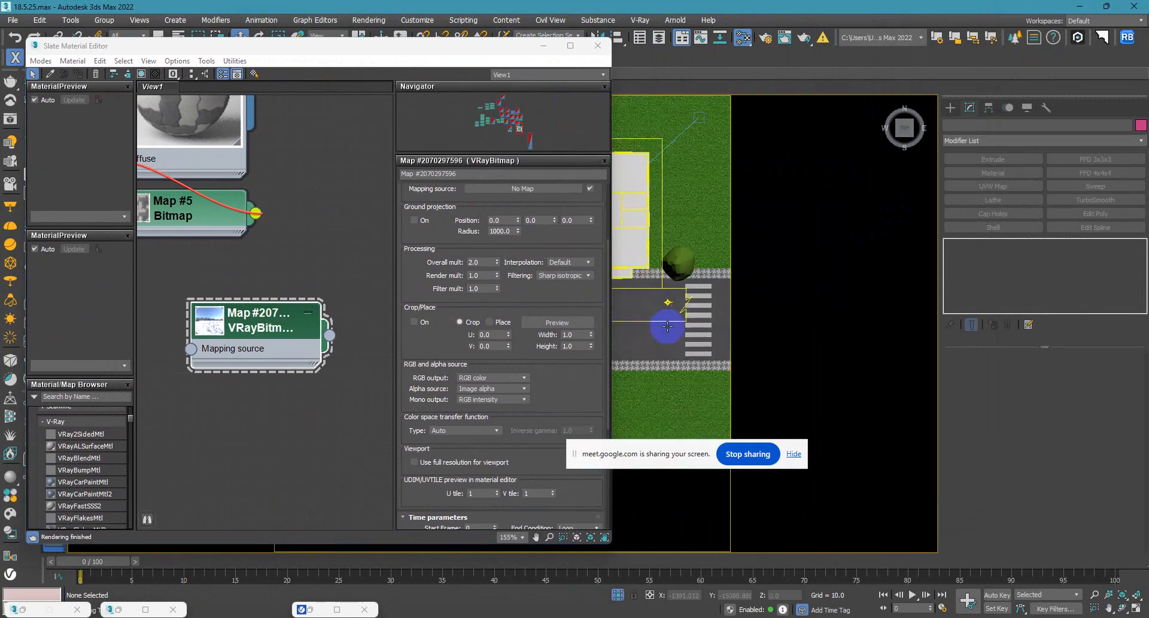
{"action": "scroll", "coordinate": [670, 335], "scroll_direction": "down", "scroll_amount": 6}
{"action": "scroll", "coordinate": [690, 374], "scroll_direction": "up", "scroll_amount": 5}
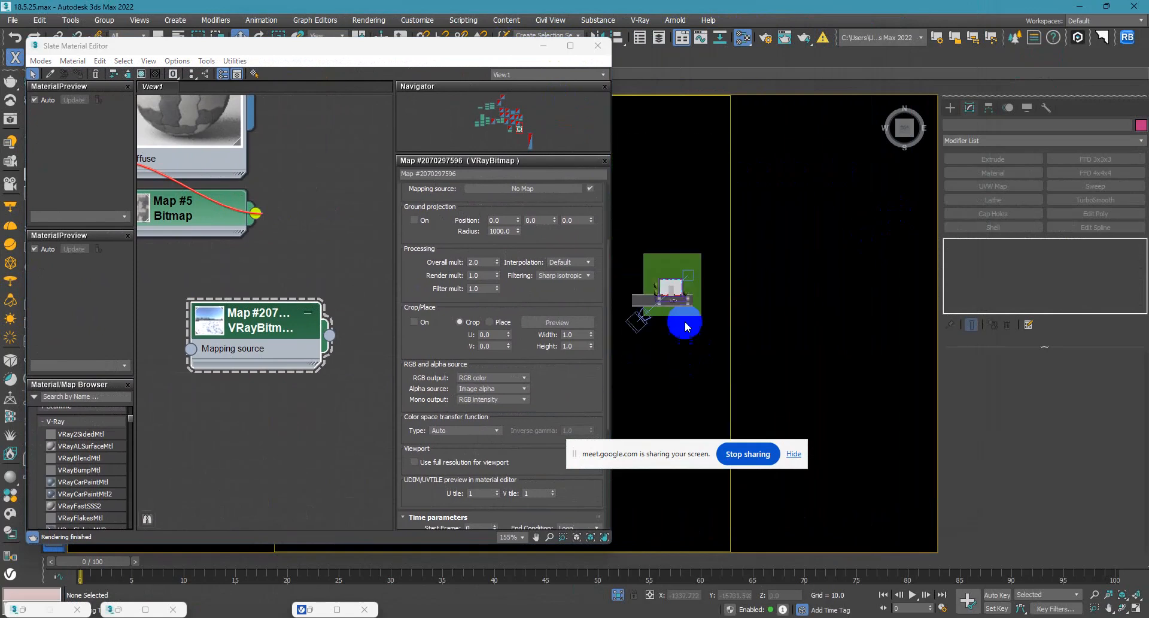
{"action": "left_click", "coordinate": [597, 46]}
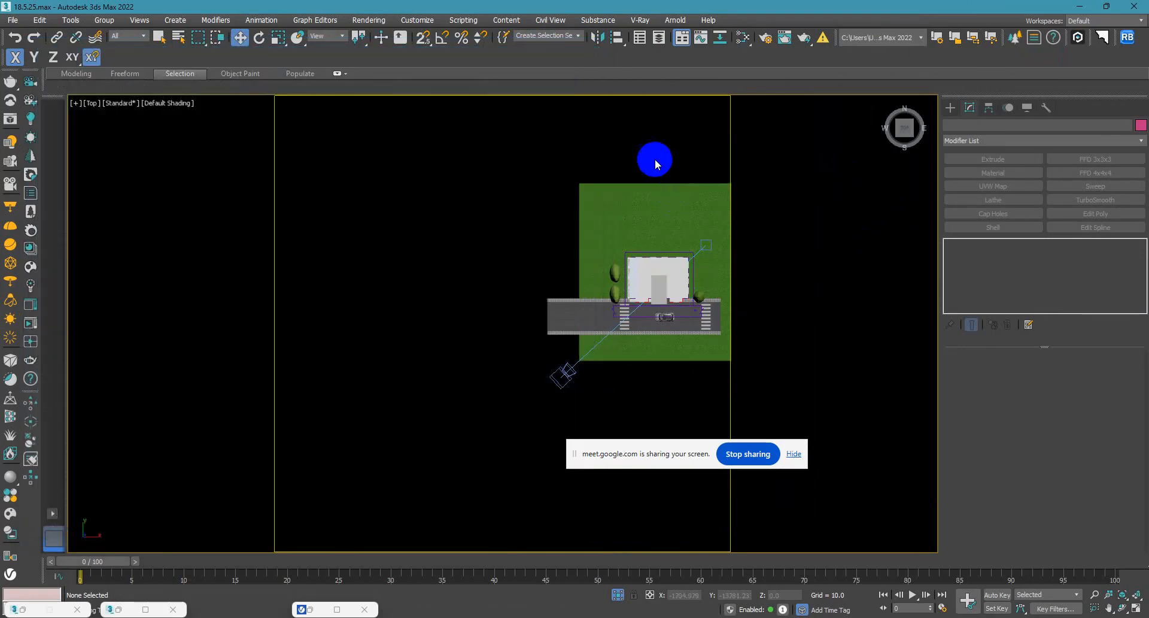
Restore the dome light selection and assign the passendorf_snow_4k.exr VRayBitmap to the light's map.
{"action": "scroll", "coordinate": [520, 208], "scroll_direction": "down", "scroll_amount": 2}
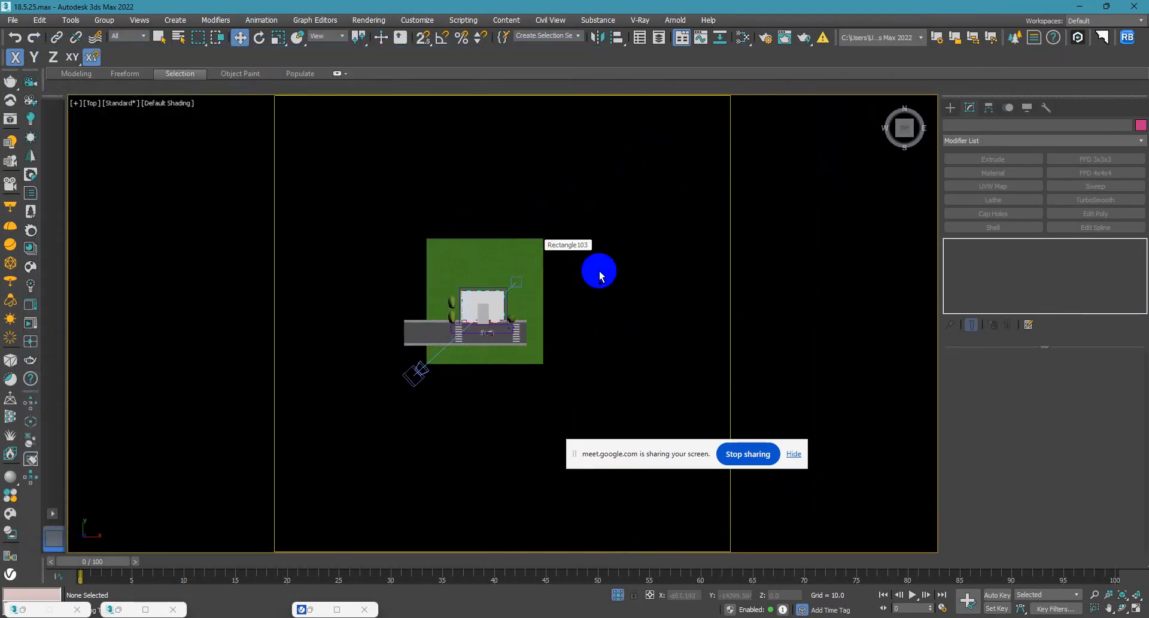
{"action": "key", "text": "ctrl+z"}
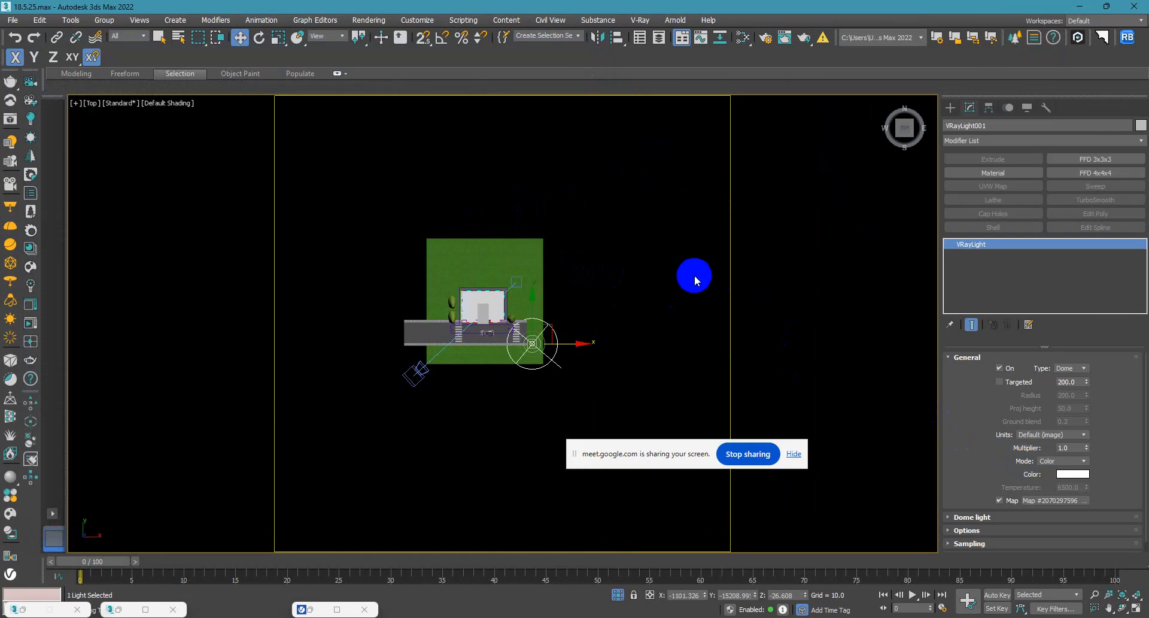
{"action": "key", "text": "m"}
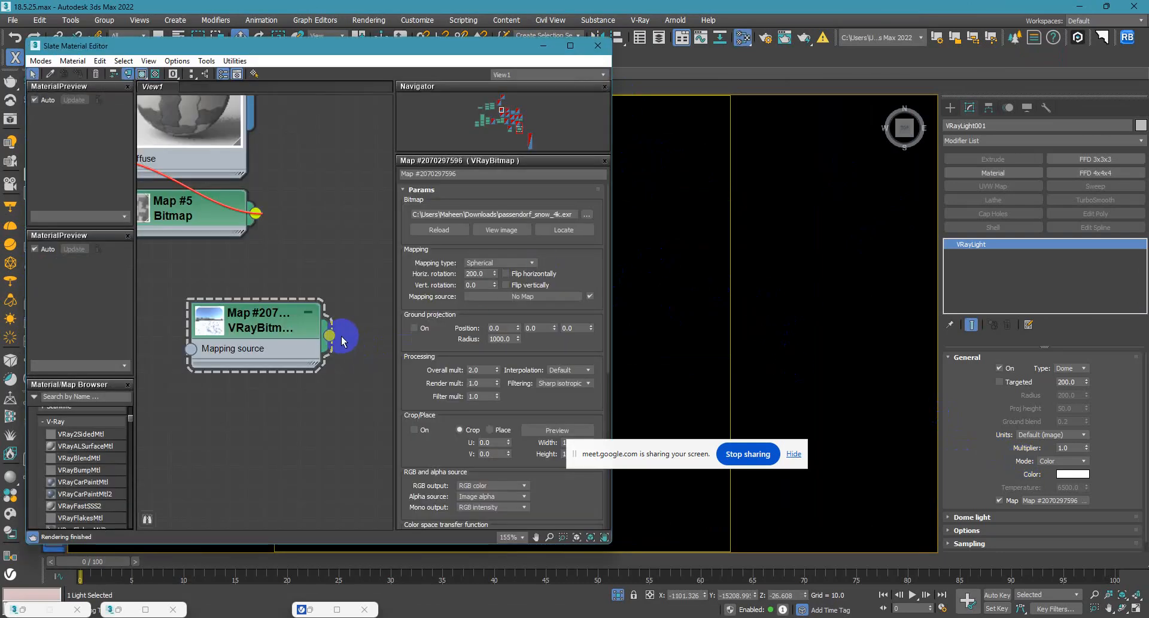
{"action": "left_click_drag", "start_coordinate": [333, 340], "coordinate": [1050, 501]}
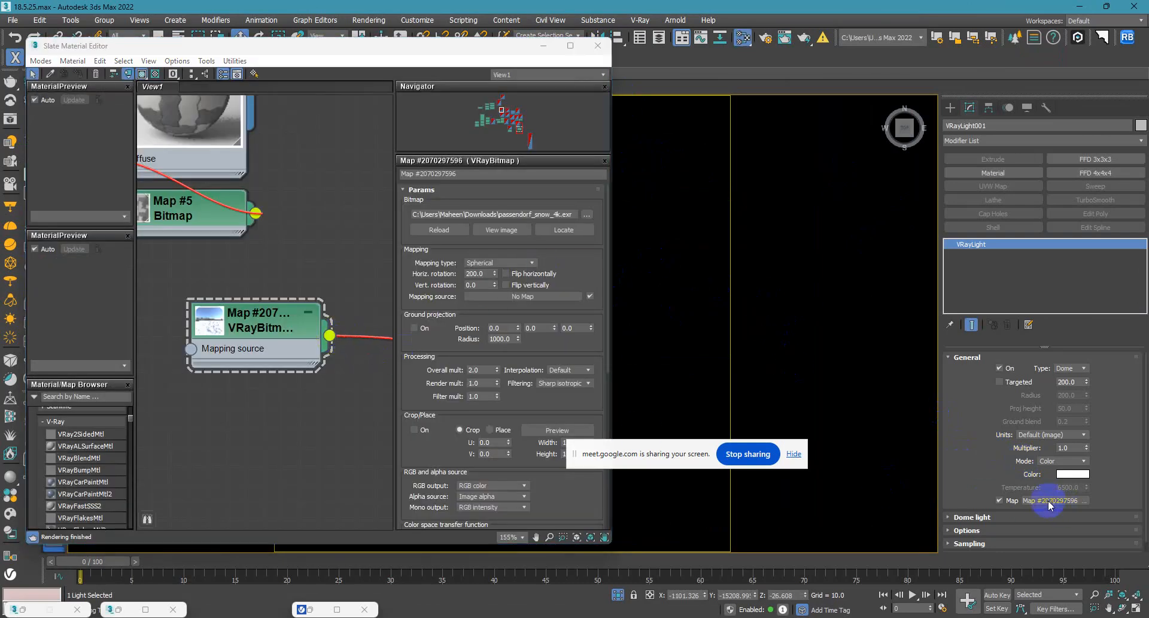
{"action": "left_click", "coordinate": [541, 345]}
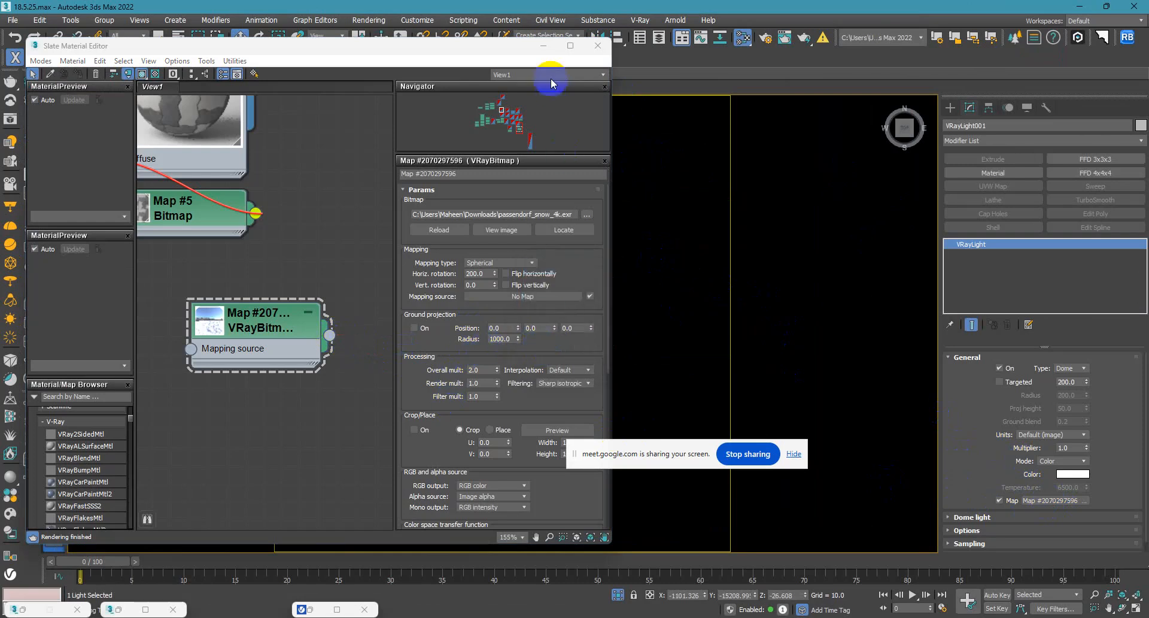
{"action": "left_click", "coordinate": [543, 46]}
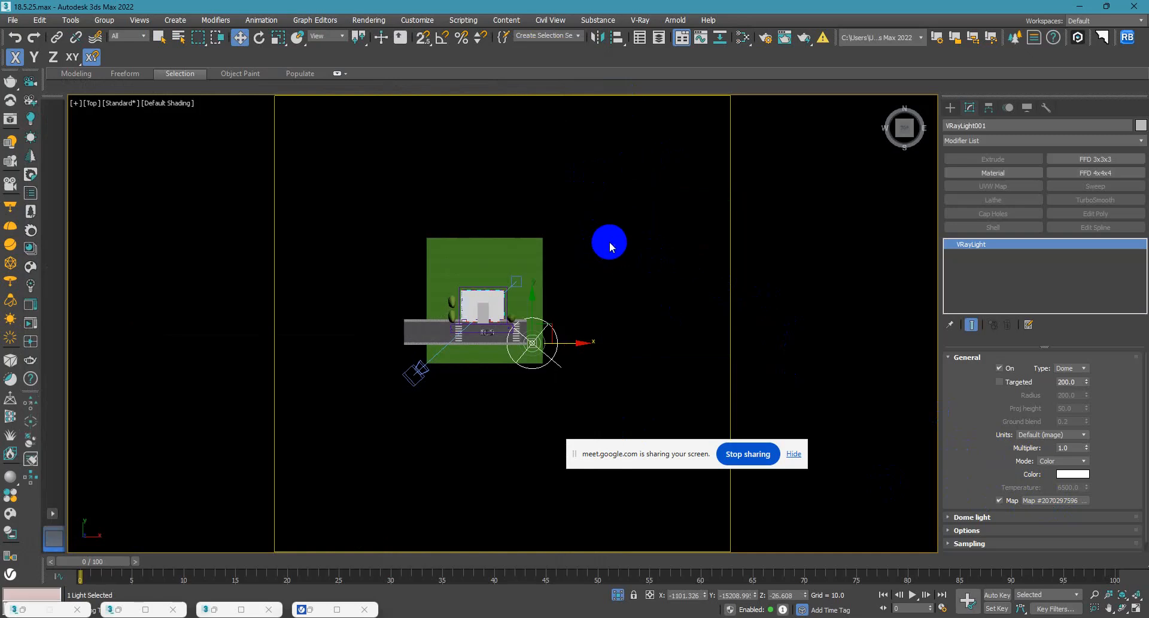
Return to the VRayCam001 view and review the dome light's shadow, visibility and affect options.
{"action": "key", "text": "c"}
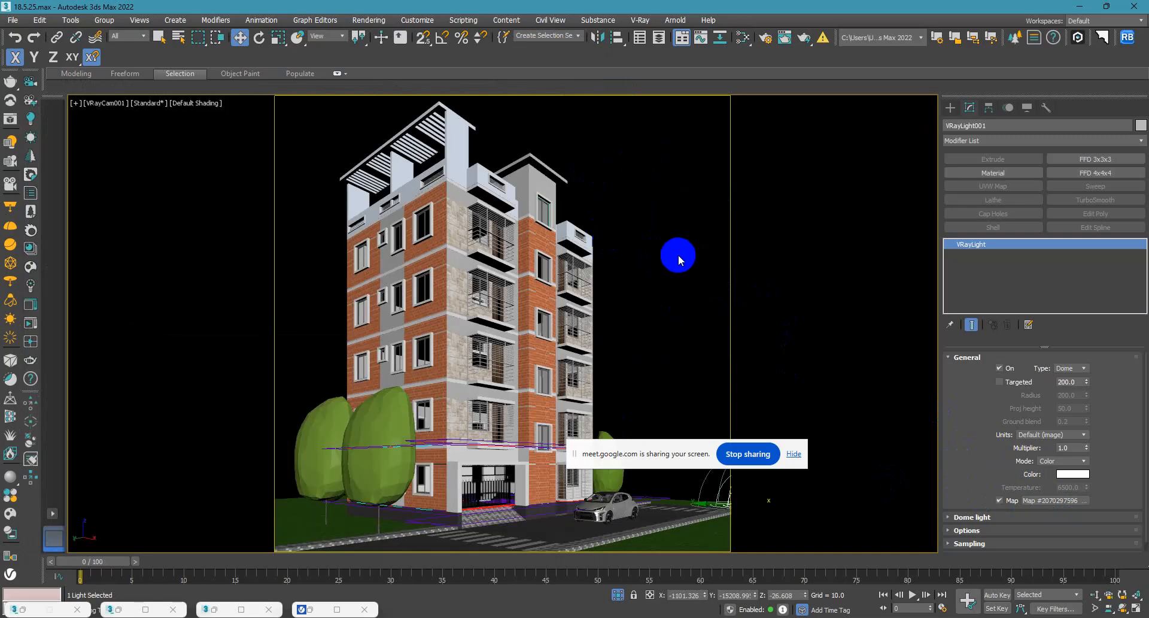
{"action": "left_click", "coordinate": [675, 255]}
{"action": "left_click", "coordinate": [728, 508]}
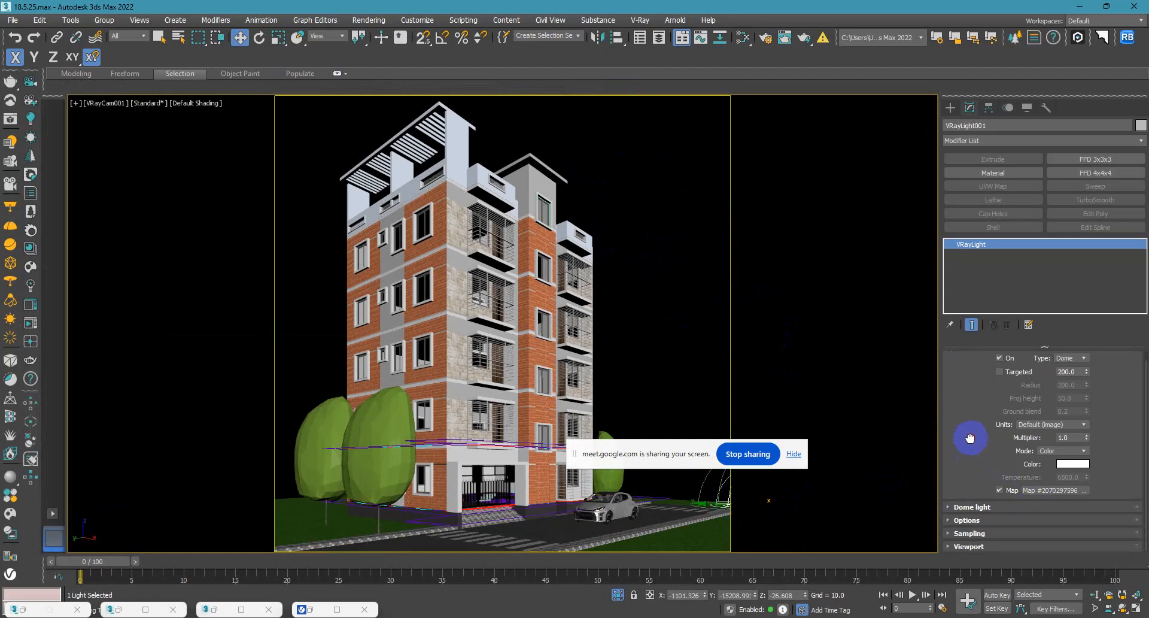
{"action": "scroll", "coordinate": [970, 438], "scroll_direction": "up", "scroll_amount": 1}
{"action": "left_click", "coordinate": [969, 357]}
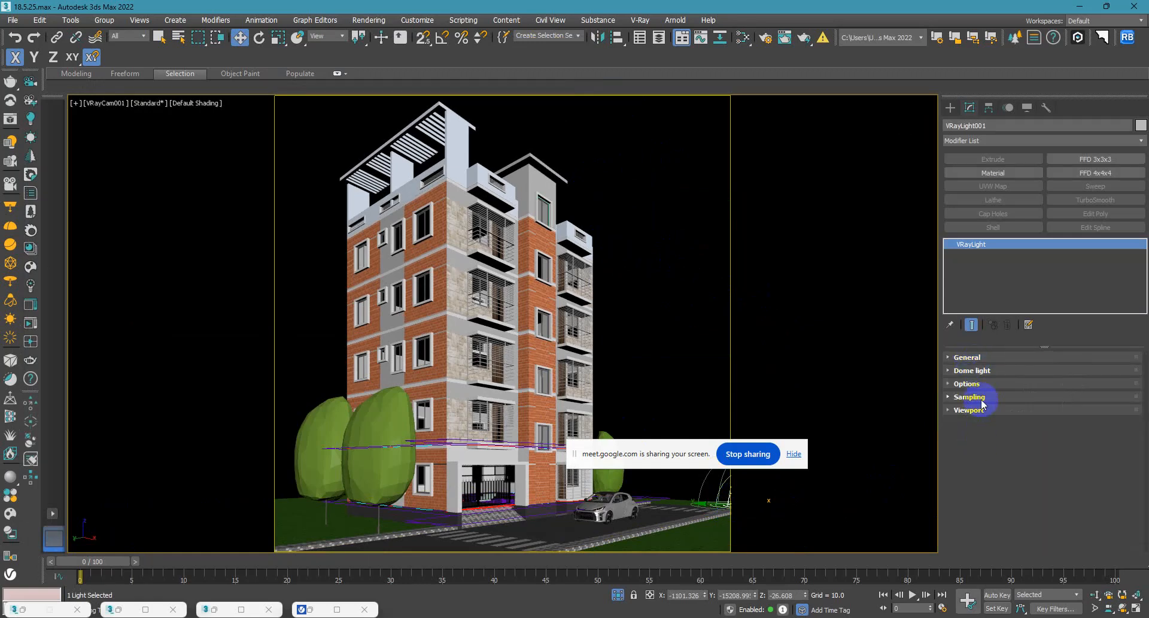
{"action": "left_click", "coordinate": [980, 389]}
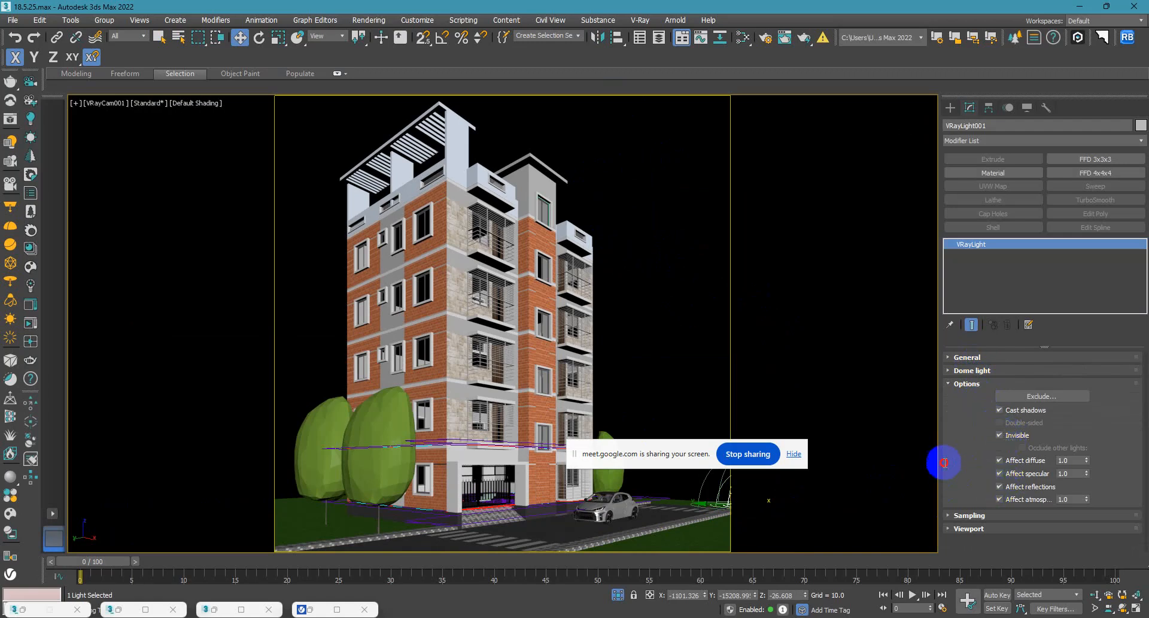
Test-render the VRayCam001 view with the reassigned dome light map, and put the frame buffer away.
{"action": "key", "text": "shift+q"}
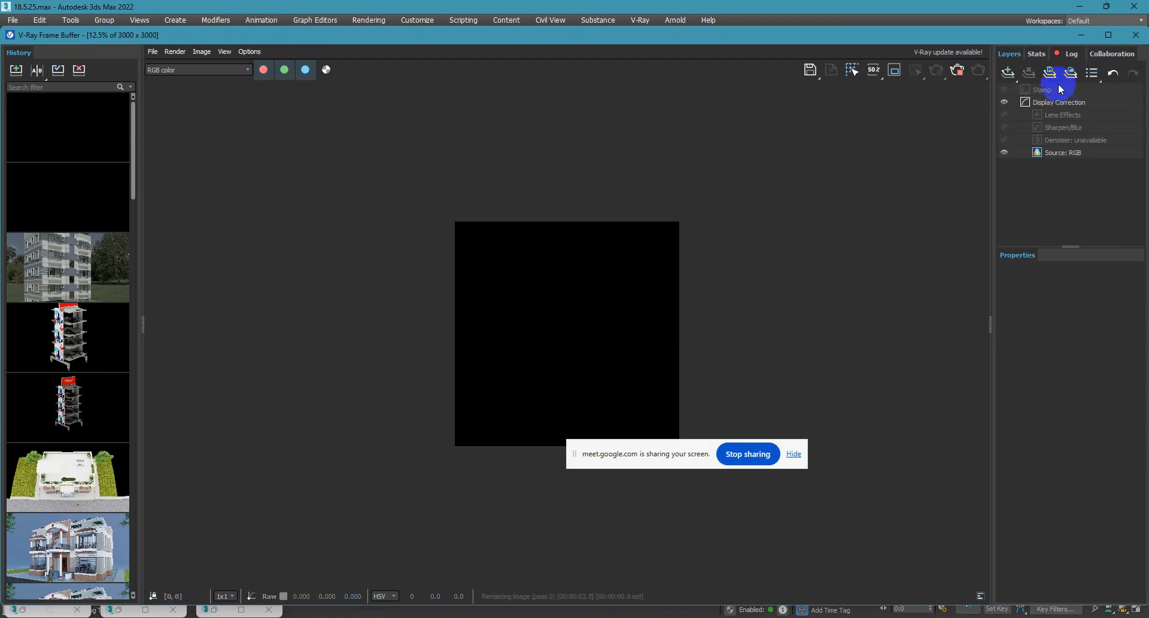
{"action": "left_click", "coordinate": [1082, 39]}
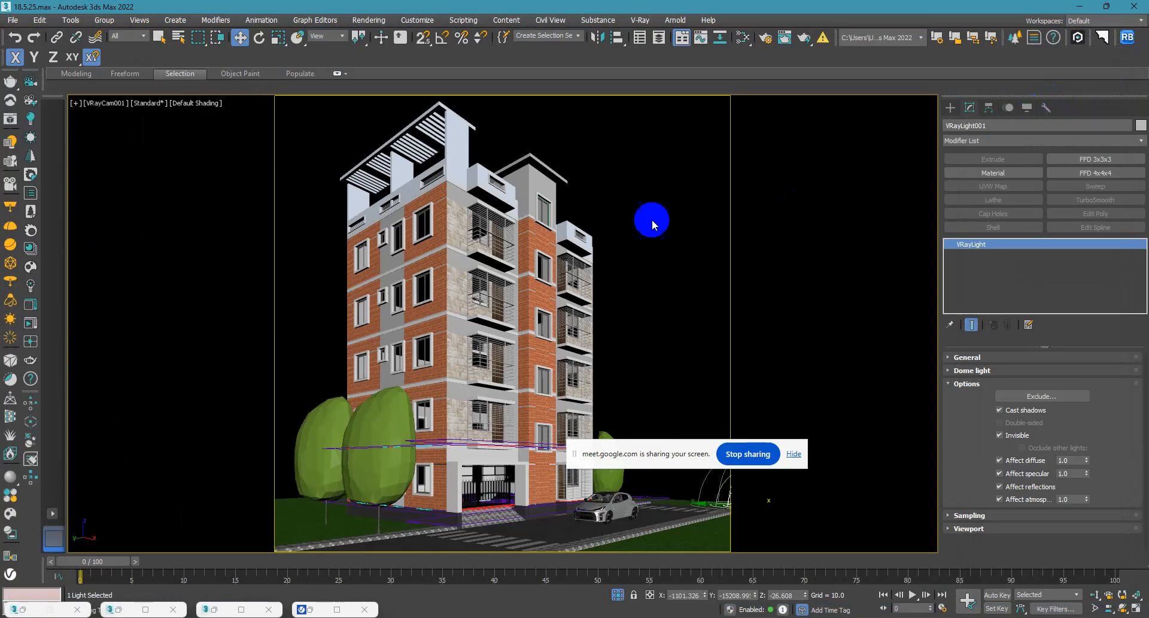
Open the environment settings and the material editor side by side, with the dome light selected.
{"action": "left_click", "coordinate": [369, 21]}
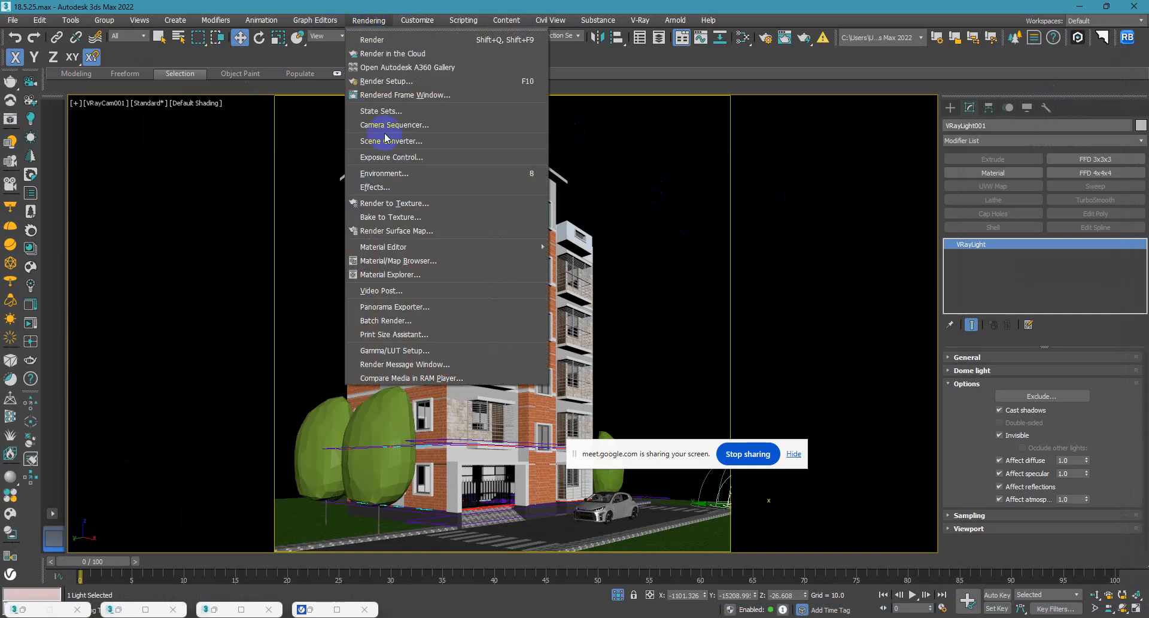
{"action": "left_click", "coordinate": [408, 160]}
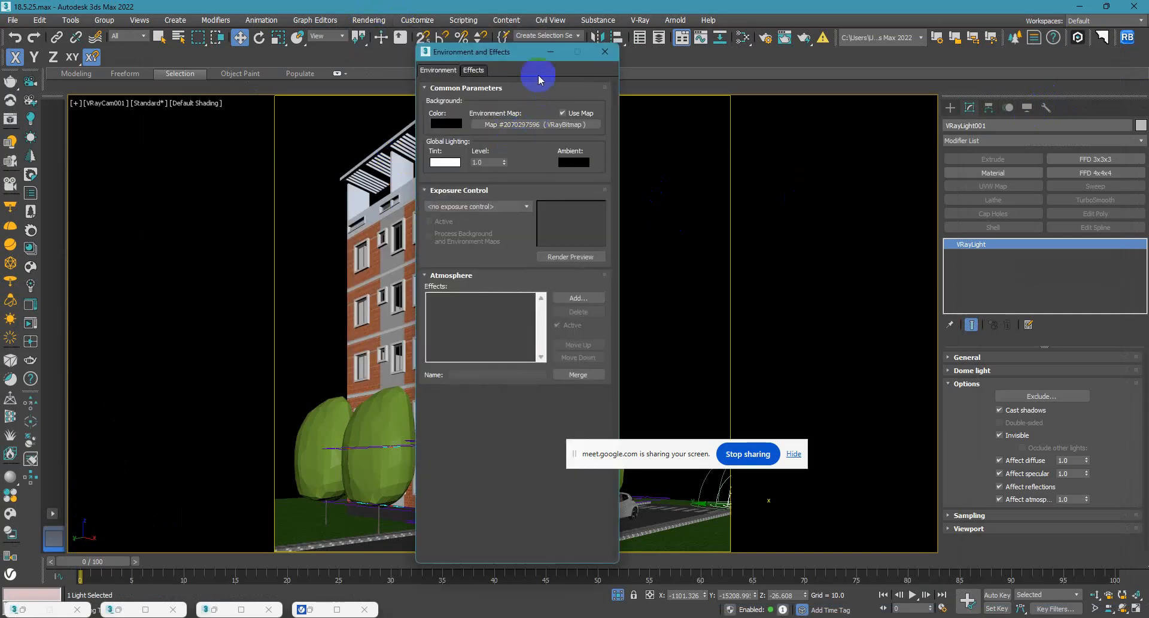
{"action": "left_click_drag", "start_coordinate": [521, 56], "coordinate": [326, 55]}
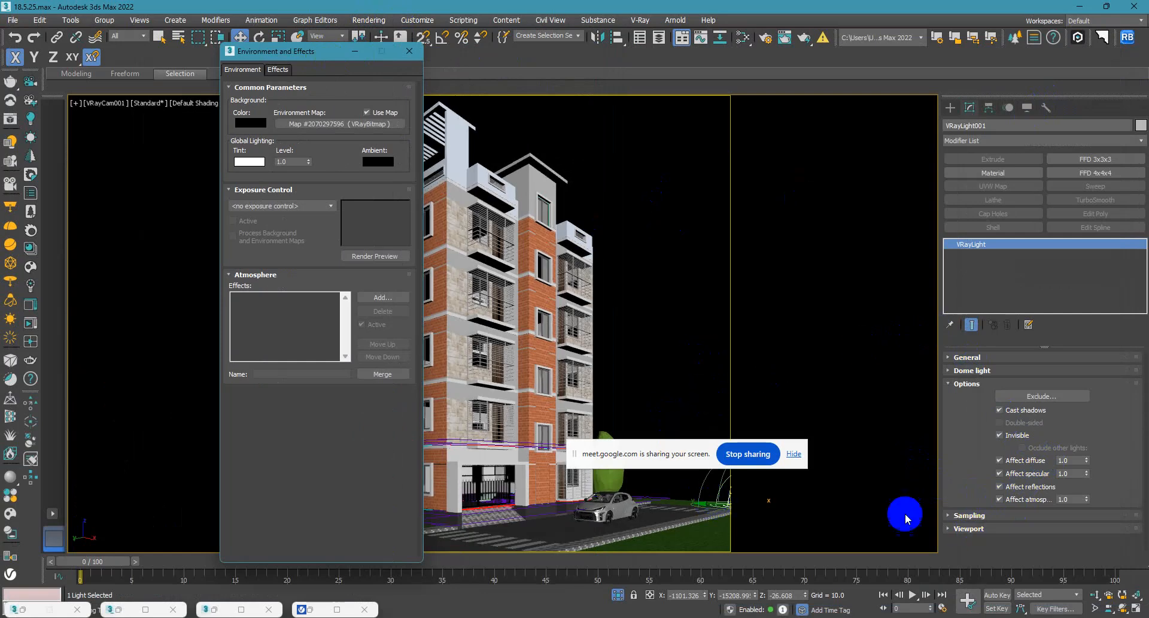
{"action": "left_click", "coordinate": [675, 366]}
{"action": "left_click", "coordinate": [731, 499]}
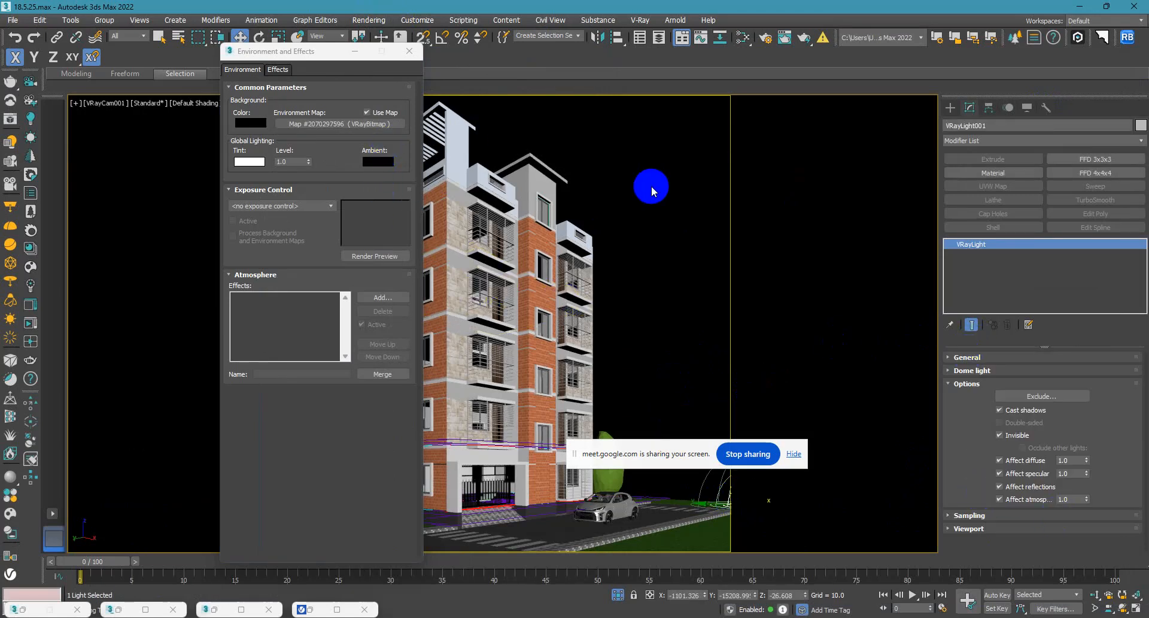
{"action": "key", "text": "m"}
{"action": "left_click_drag", "start_coordinate": [386, 57], "coordinate": [904, 77]}
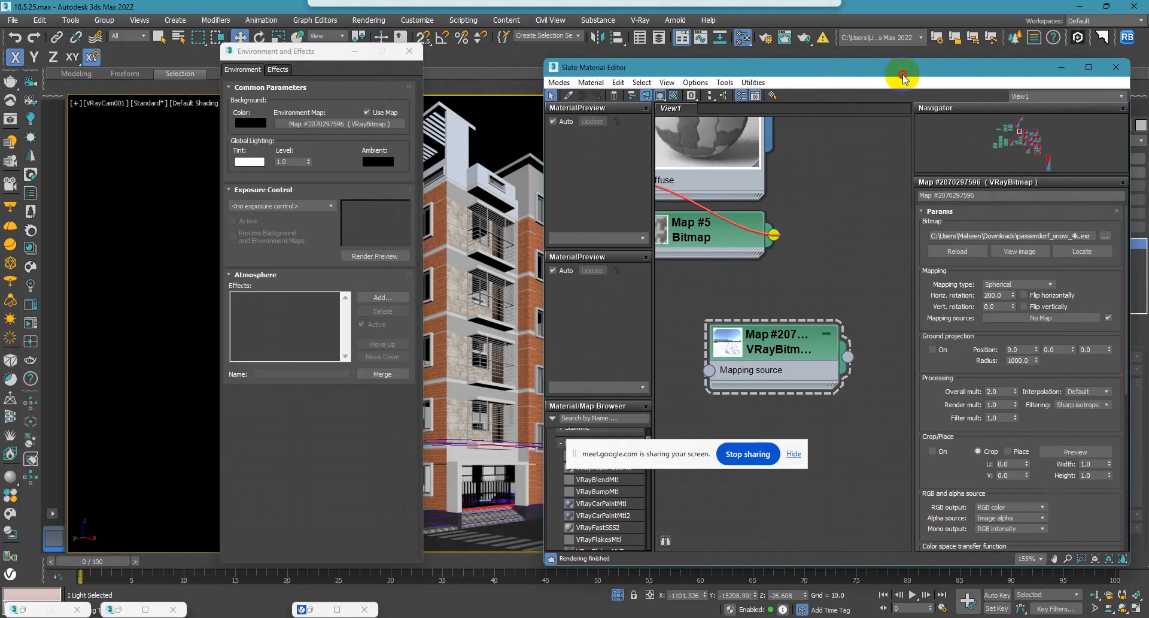
Assign the passendorf_snow_4k.exr VRayBitmap to the scene's environment map as an instance.
{"action": "left_click", "coordinate": [388, 124]}
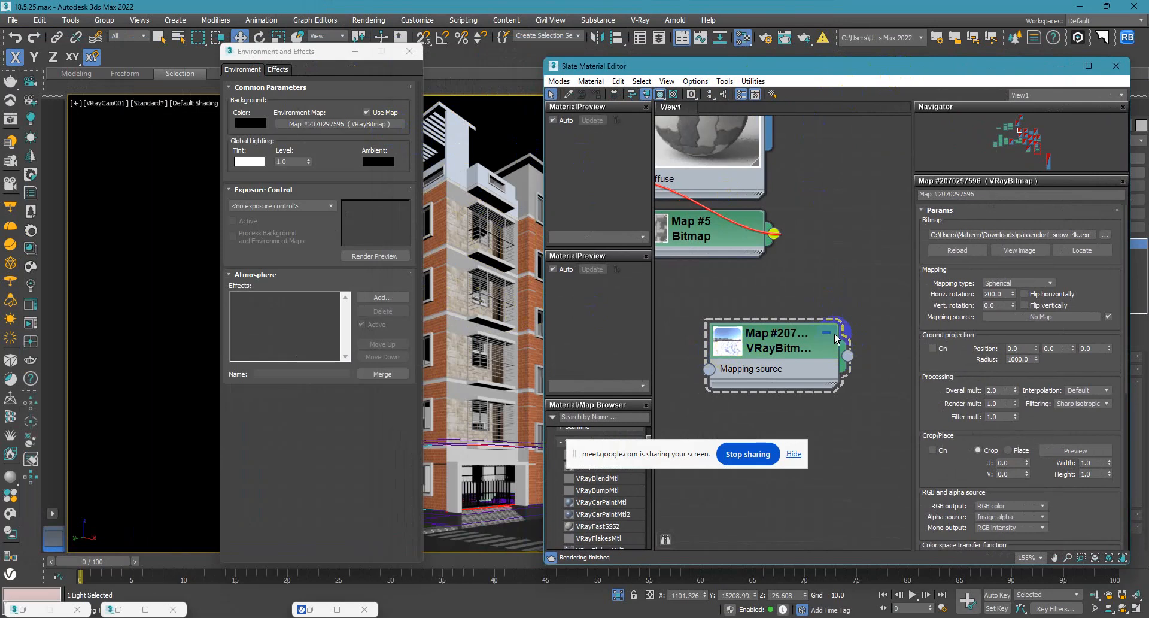
{"action": "scroll", "coordinate": [778, 293], "scroll_direction": "down", "scroll_amount": 2}
{"action": "scroll", "coordinate": [796, 286], "scroll_direction": "down", "scroll_amount": 1}
{"action": "left_click_drag", "start_coordinate": [792, 336], "coordinate": [360, 127]}
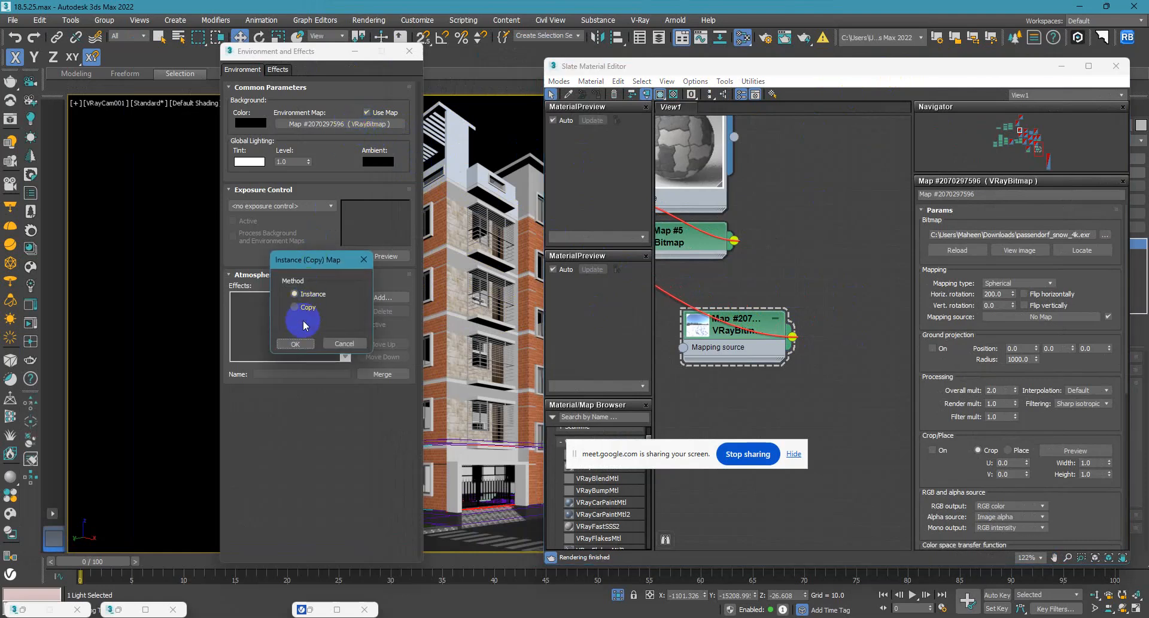
{"action": "left_click", "coordinate": [297, 347]}
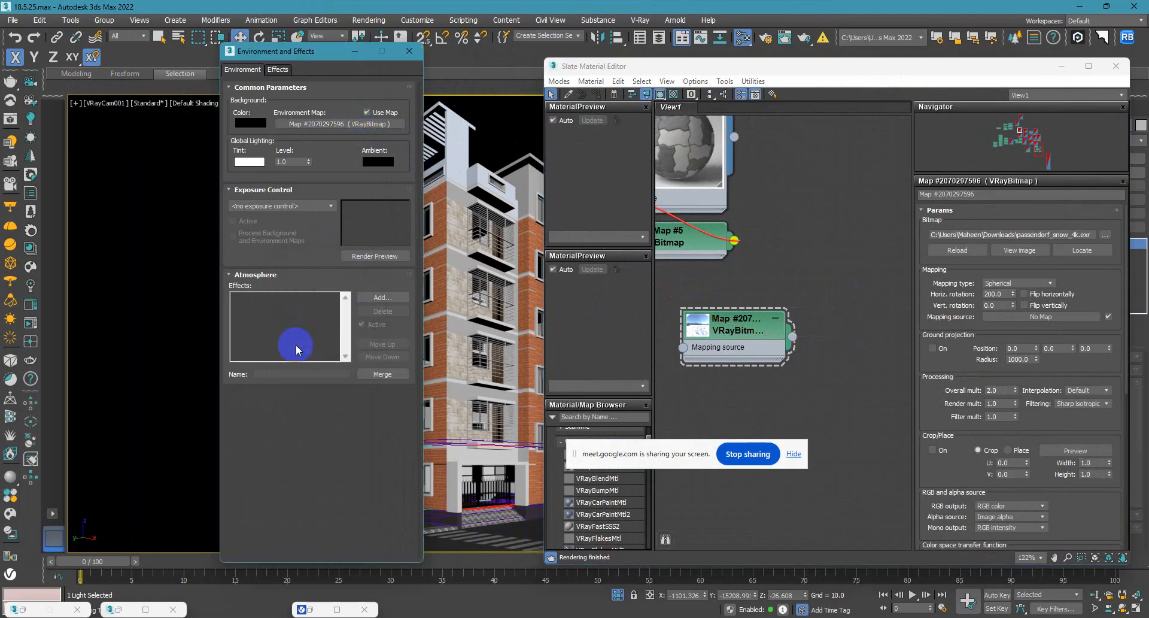
Close the environment settings and put the material editor away.
{"action": "left_click", "coordinate": [410, 52]}
{"action": "left_click", "coordinate": [422, 21]}
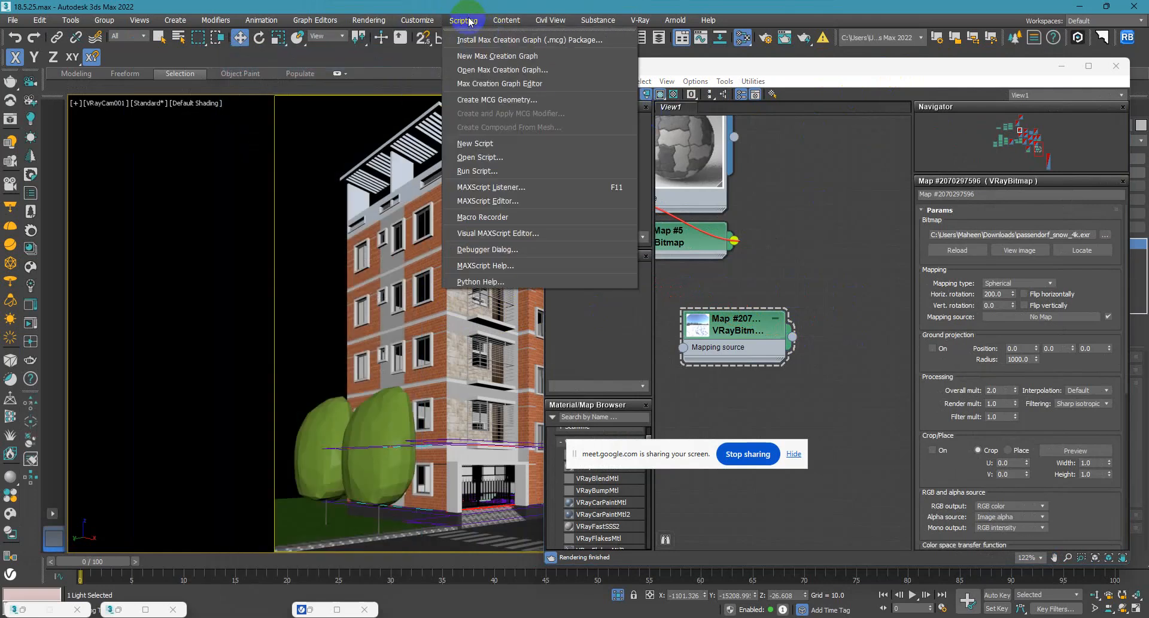
{"action": "left_click", "coordinate": [503, 21]}
{"action": "left_click", "coordinate": [1048, 72]}
{"action": "left_click", "coordinate": [1065, 70]}
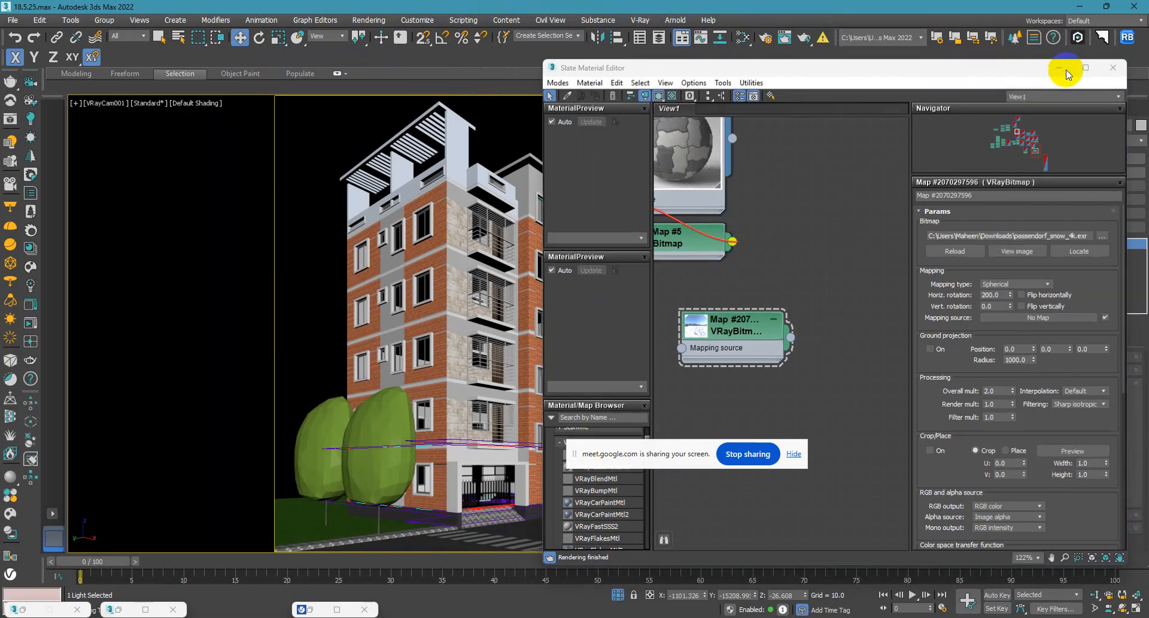
Switch the production renderer to V-Ray 6 Update 1.2.
{"action": "left_click", "coordinate": [765, 38]}
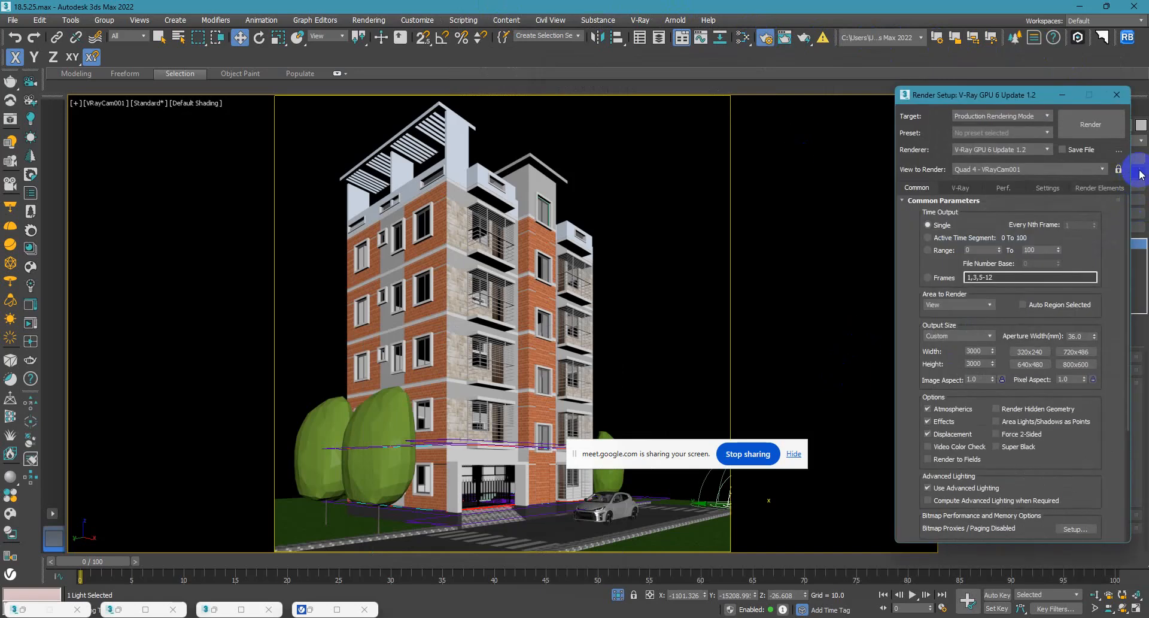
{"action": "left_click", "coordinate": [960, 189]}
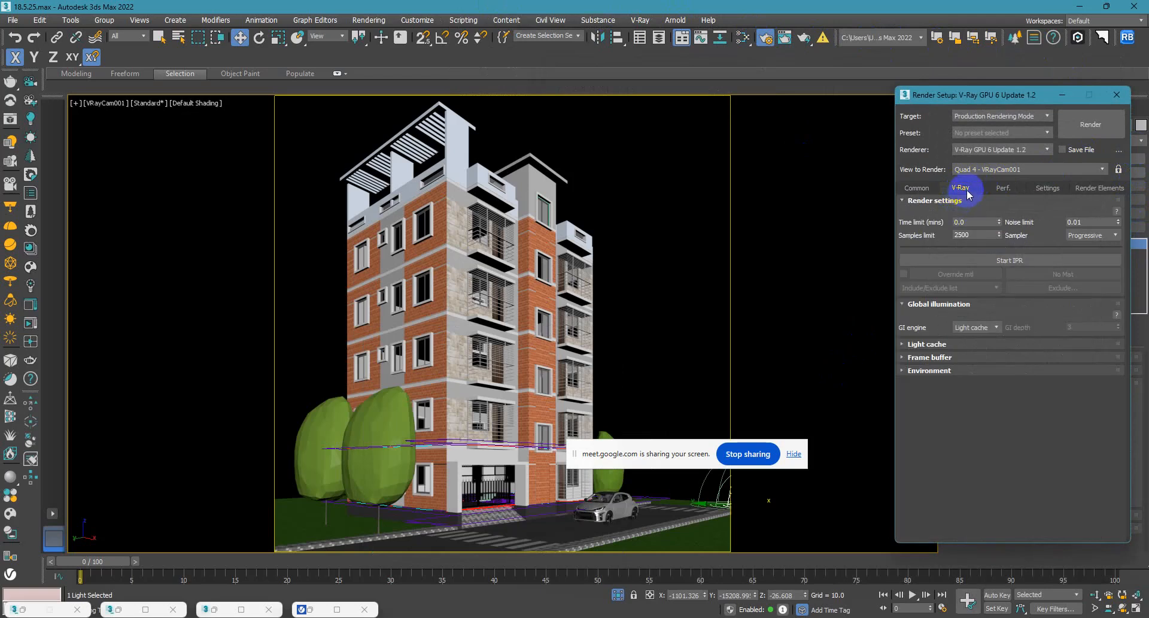
{"action": "left_click", "coordinate": [1028, 149]}
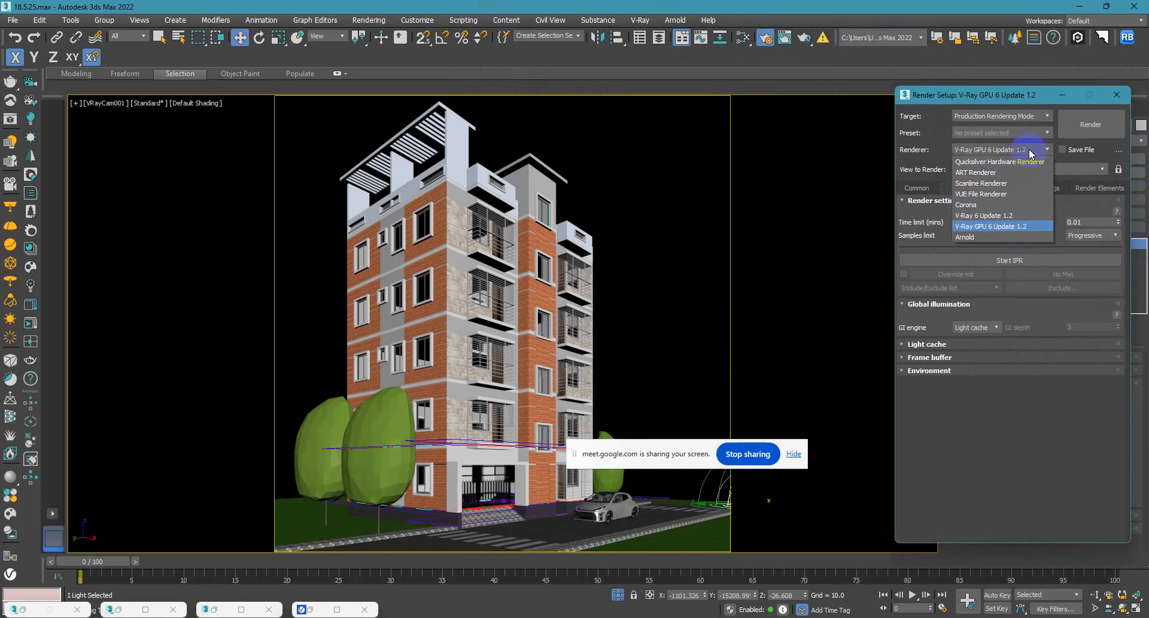
{"action": "left_click", "coordinate": [999, 217]}
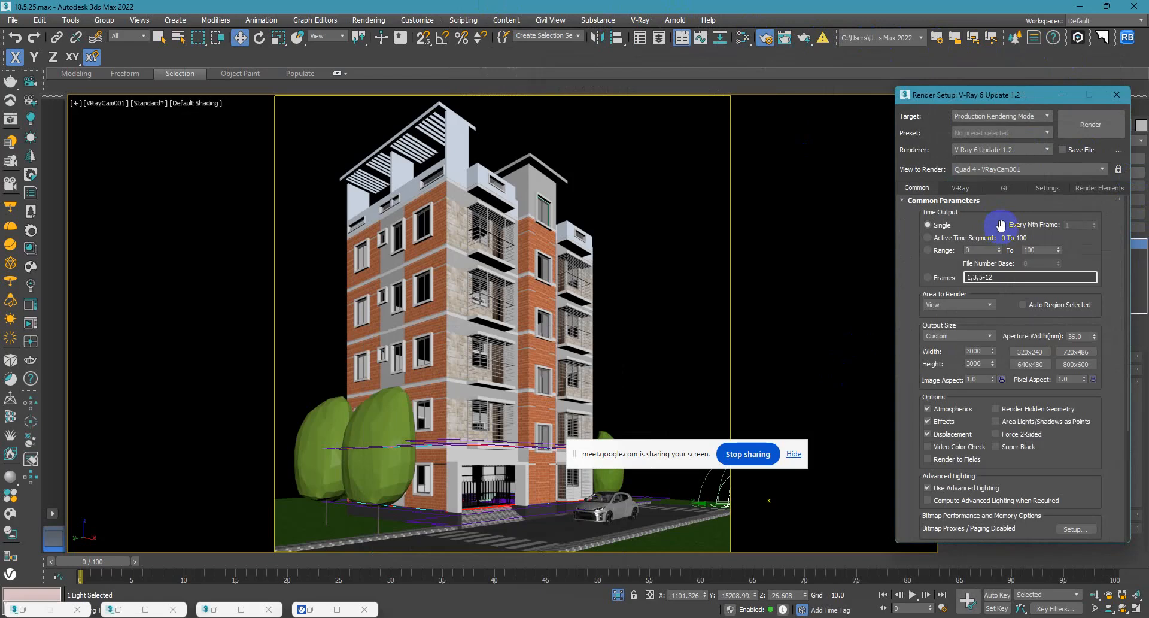
Collapse the image sampler, progressive sampler and image filter settings, and enable V-Ray's GI environment.
{"action": "left_click", "coordinate": [961, 188]}
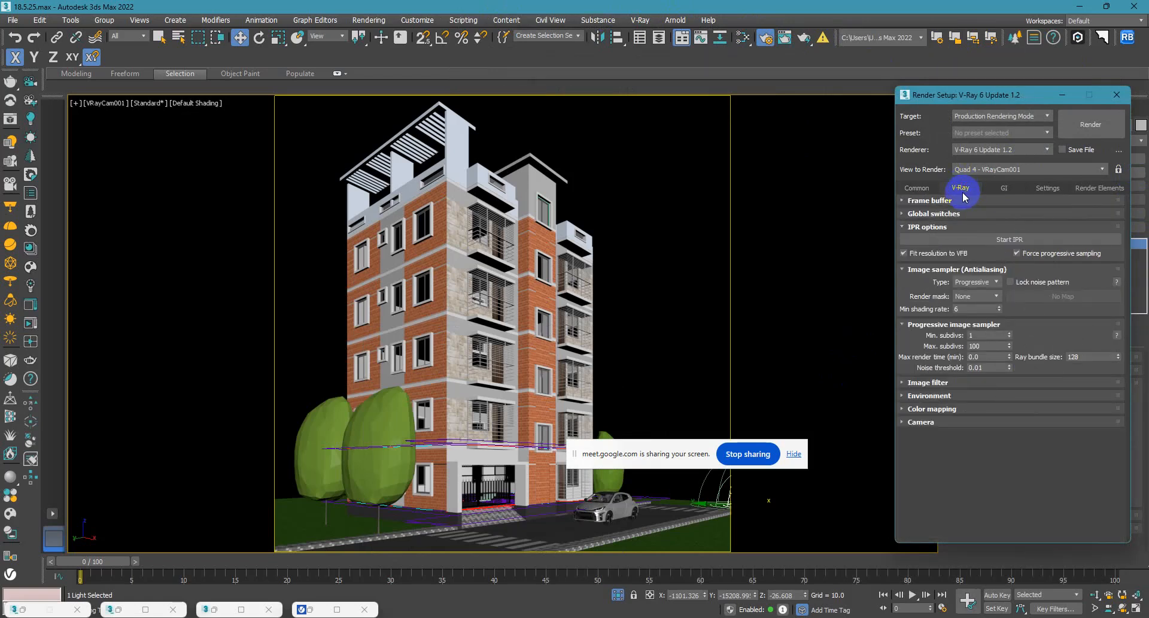
{"action": "left_click", "coordinate": [930, 271]}
{"action": "left_click", "coordinate": [928, 282]}
{"action": "left_click", "coordinate": [931, 295]}
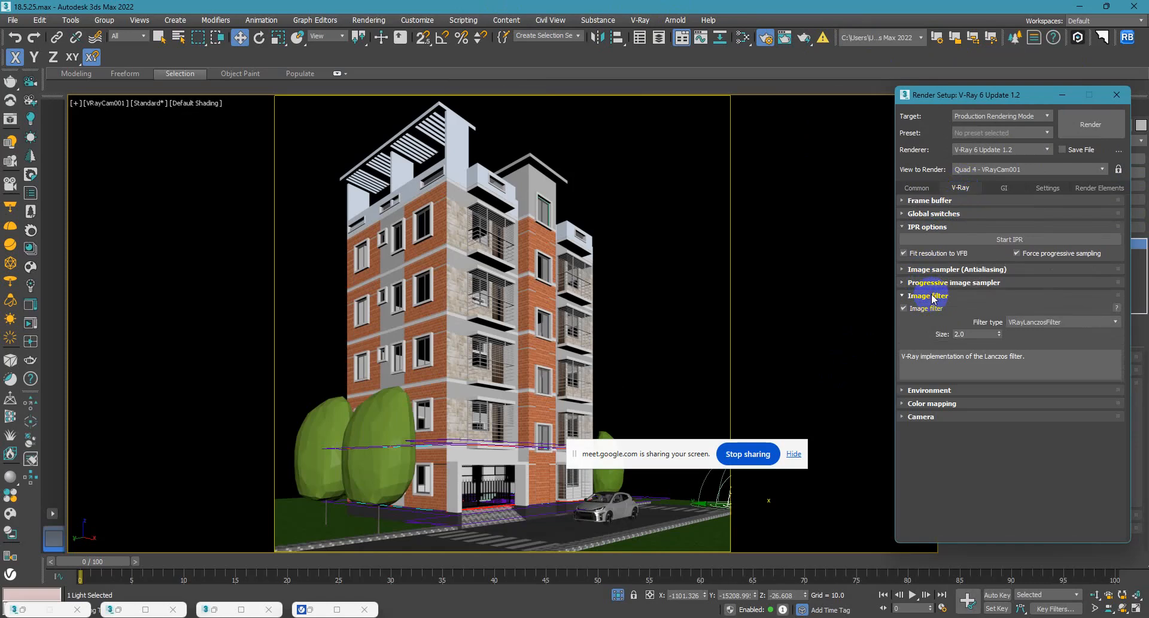
{"action": "left_click", "coordinate": [932, 297]}
{"action": "left_click", "coordinate": [932, 297]}
{"action": "left_click", "coordinate": [932, 297]}
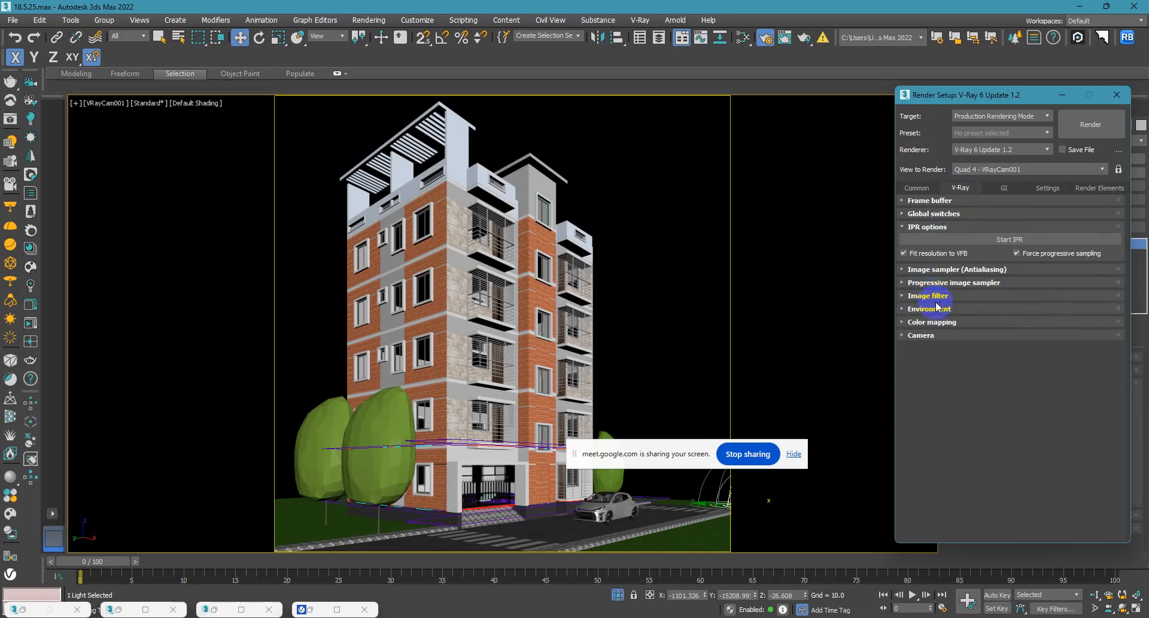
{"action": "left_click", "coordinate": [935, 308]}
{"action": "left_click", "coordinate": [904, 322]}
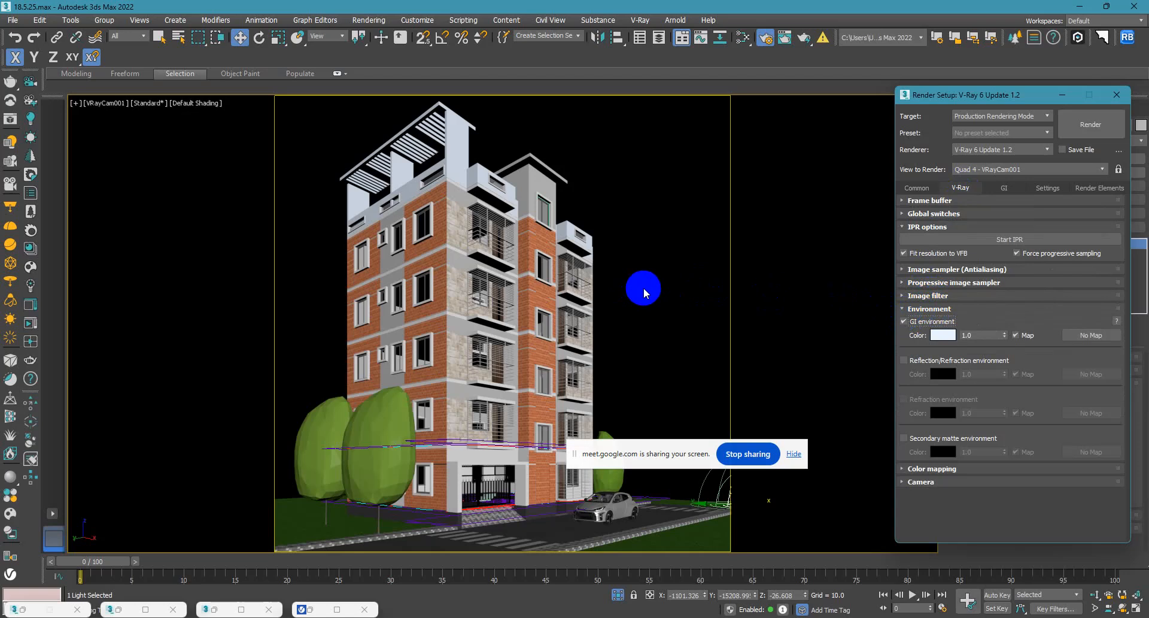
Bring back the material editor, move it clear of the render settings, and close the render setup.
{"action": "key", "text": "m"}
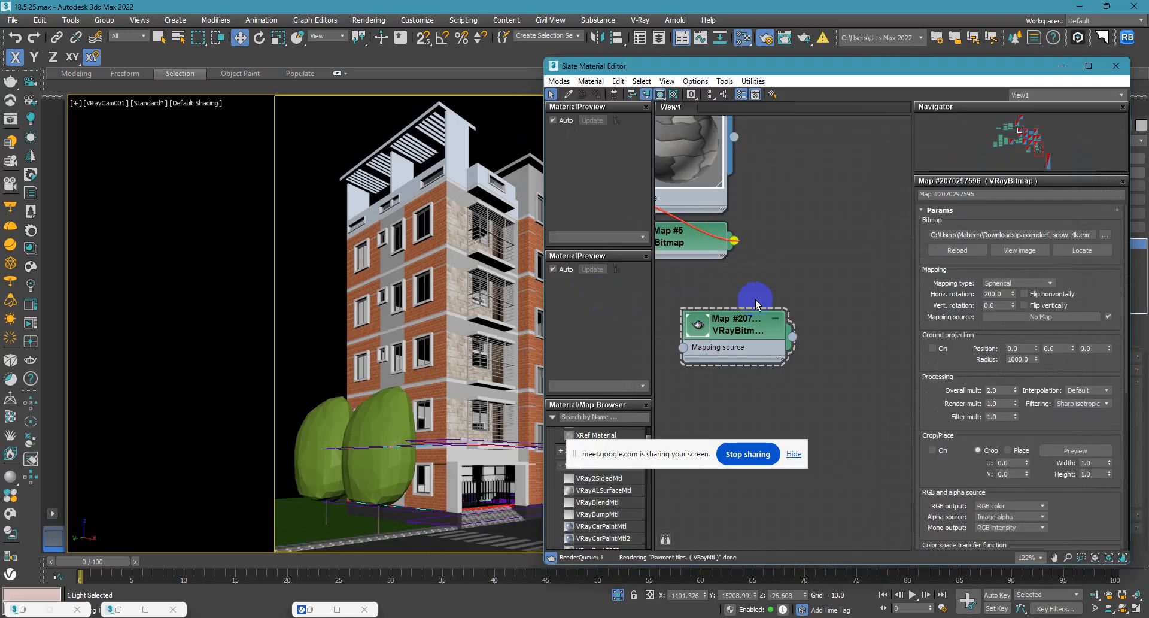
{"action": "left_click_drag", "start_coordinate": [880, 74], "coordinate": [500, 112]}
{"action": "scroll", "coordinate": [333, 425], "scroll_direction": "down", "scroll_amount": 5}
{"action": "scroll", "coordinate": [365, 468], "scroll_direction": "down", "scroll_amount": 5}
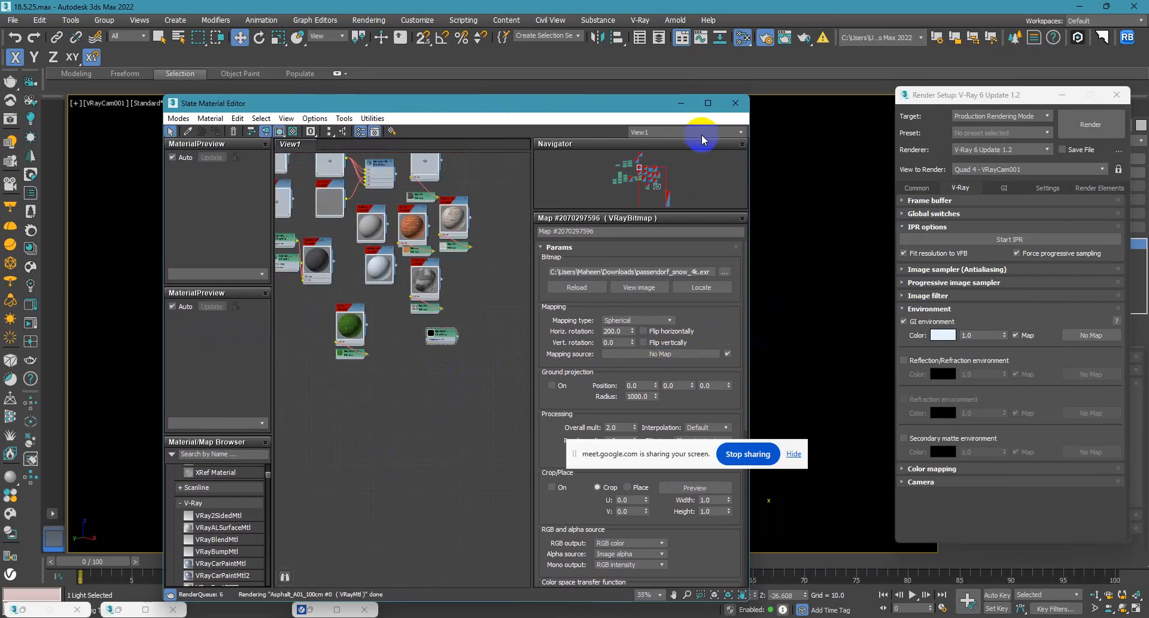
{"action": "left_click_drag", "start_coordinate": [646, 110], "coordinate": [426, 119]}
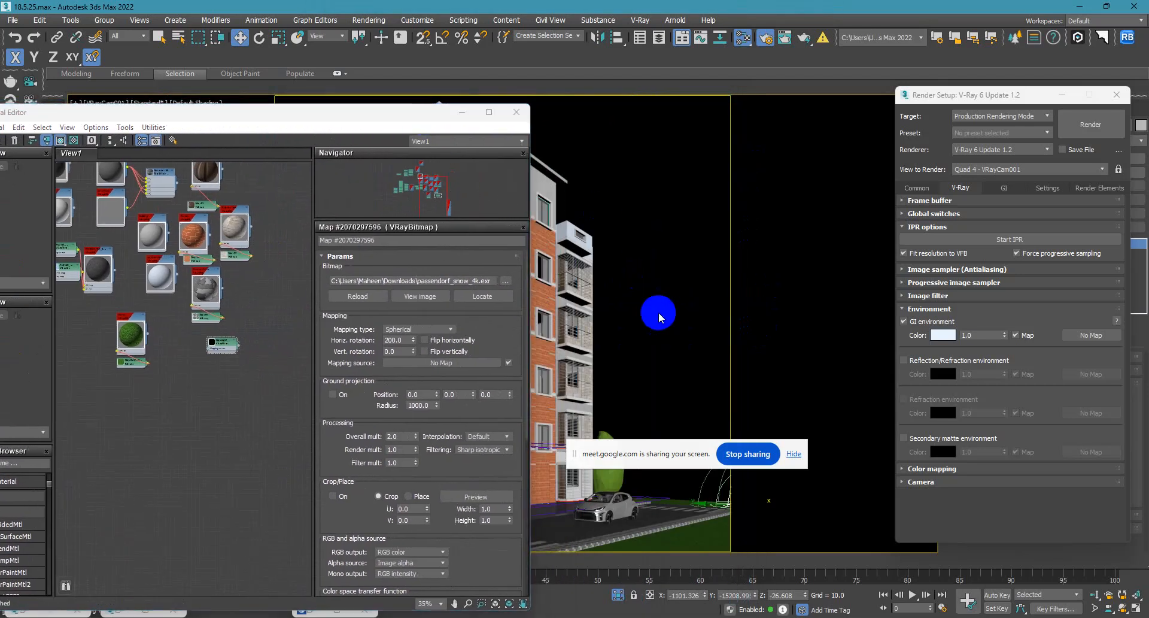
{"action": "left_click_drag", "start_coordinate": [590, 466], "coordinate": [572, 554]}
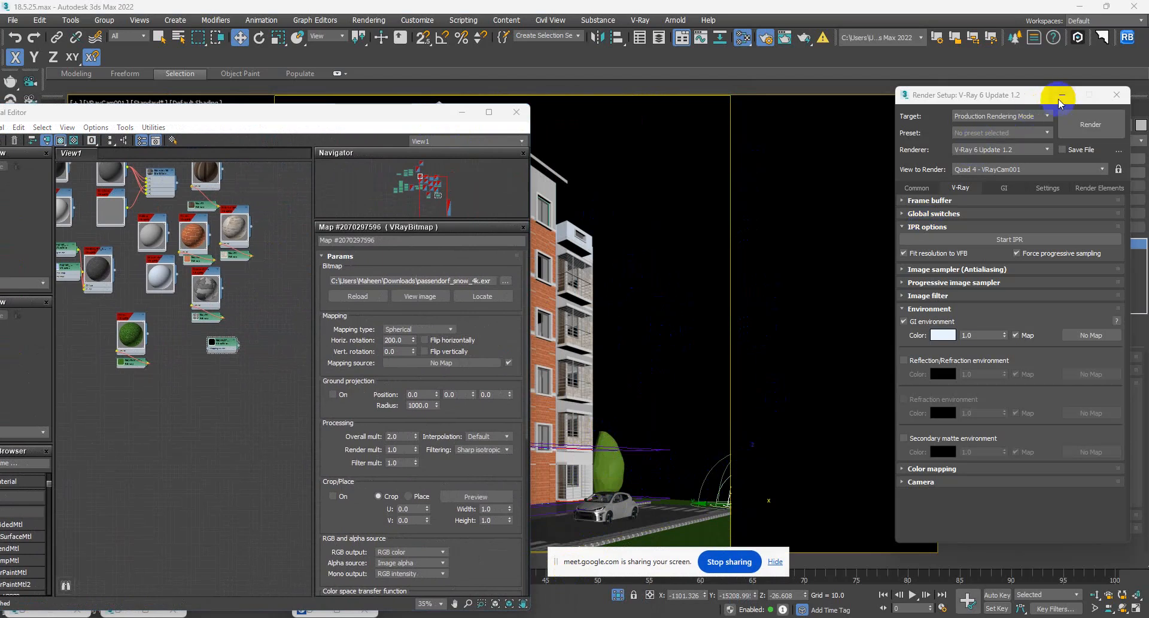
{"action": "left_click", "coordinate": [1116, 95]}
Reselect the dome light and review its dome light and general parameters.
{"action": "left_click", "coordinate": [659, 419]}
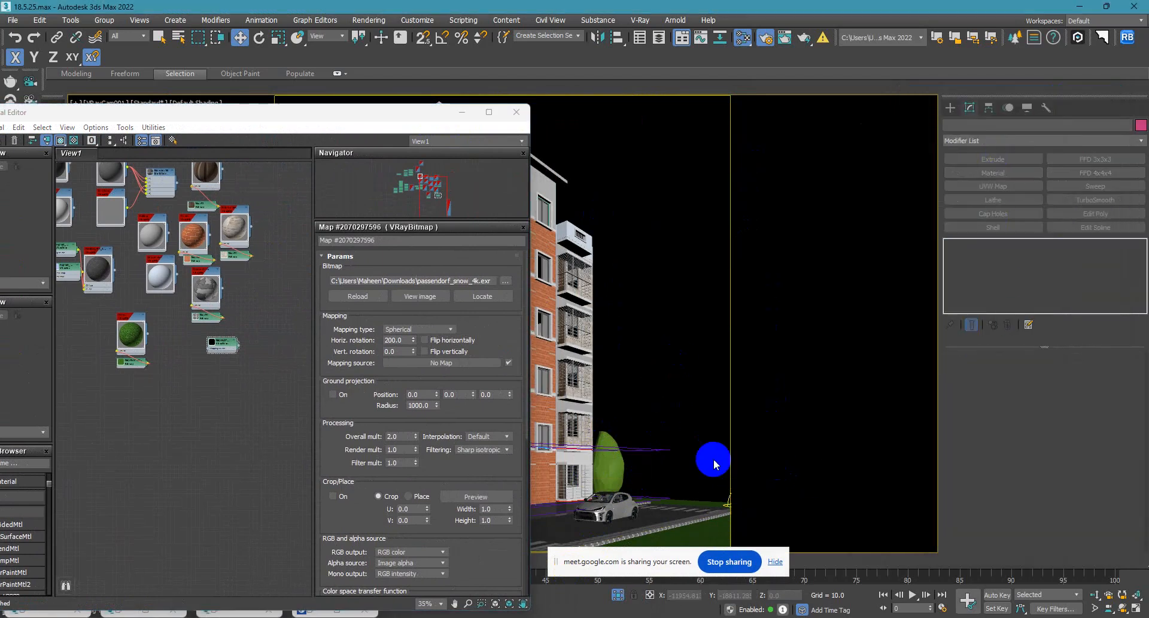
{"action": "left_click", "coordinate": [727, 500]}
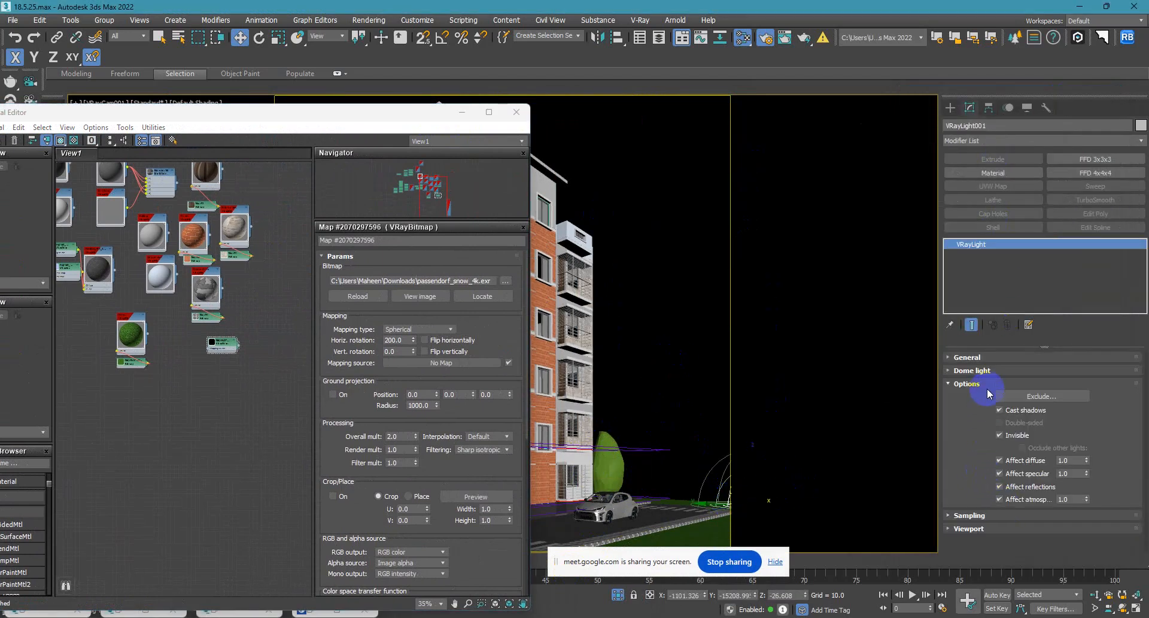
{"action": "left_click", "coordinate": [967, 371]}
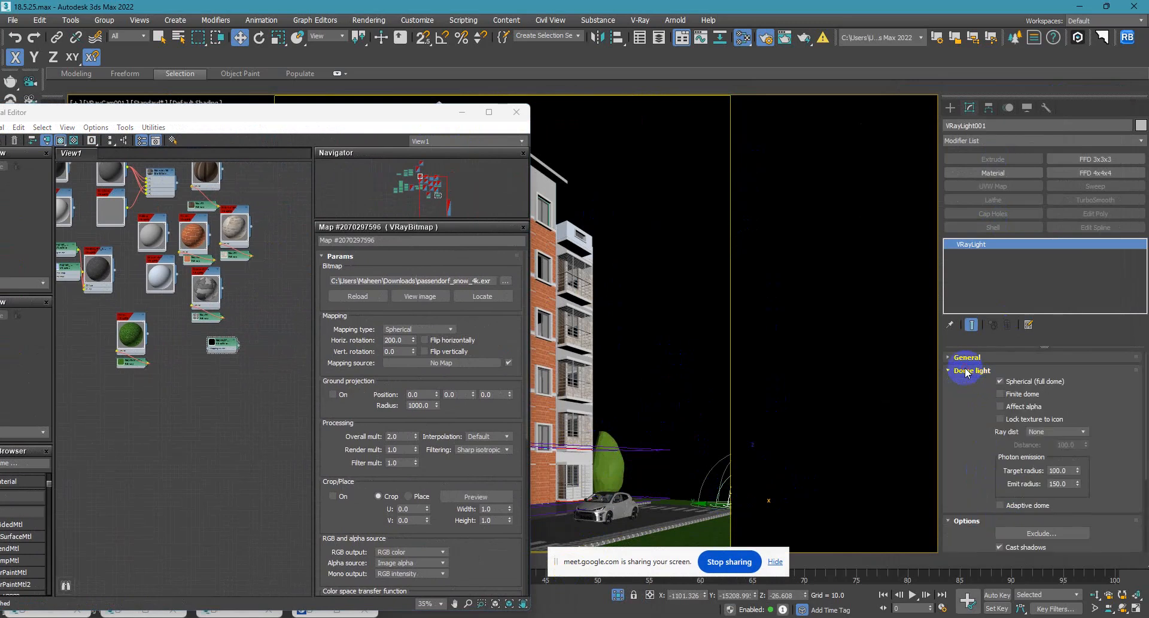
{"action": "scroll", "coordinate": [961, 432], "scroll_direction": "down", "scroll_amount": 4}
{"action": "scroll", "coordinate": [960, 441], "scroll_direction": "up", "scroll_amount": 3}
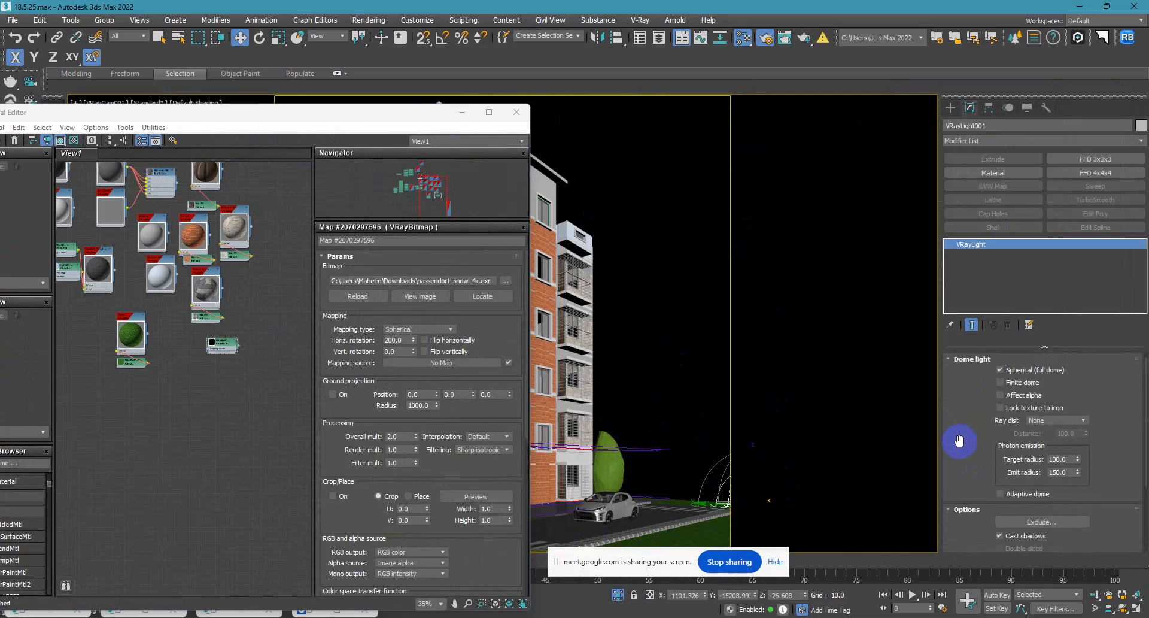
{"action": "scroll", "coordinate": [959, 441], "scroll_direction": "up", "scroll_amount": 1}
{"action": "left_click", "coordinate": [956, 358]}
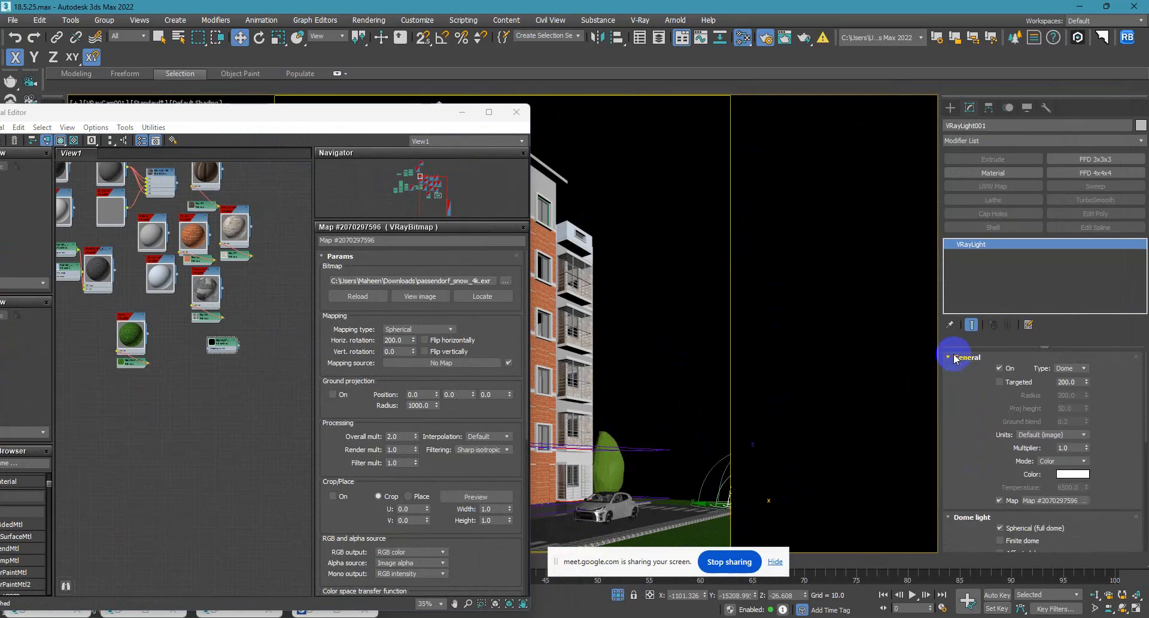
Delete the unconnected material node near the HDRI bitmap in the material editor and return to the VRayBitmap node.
{"action": "left_click_drag", "start_coordinate": [505, 436], "coordinate": [218, 380]}
{"action": "left_click", "coordinate": [220, 402]}
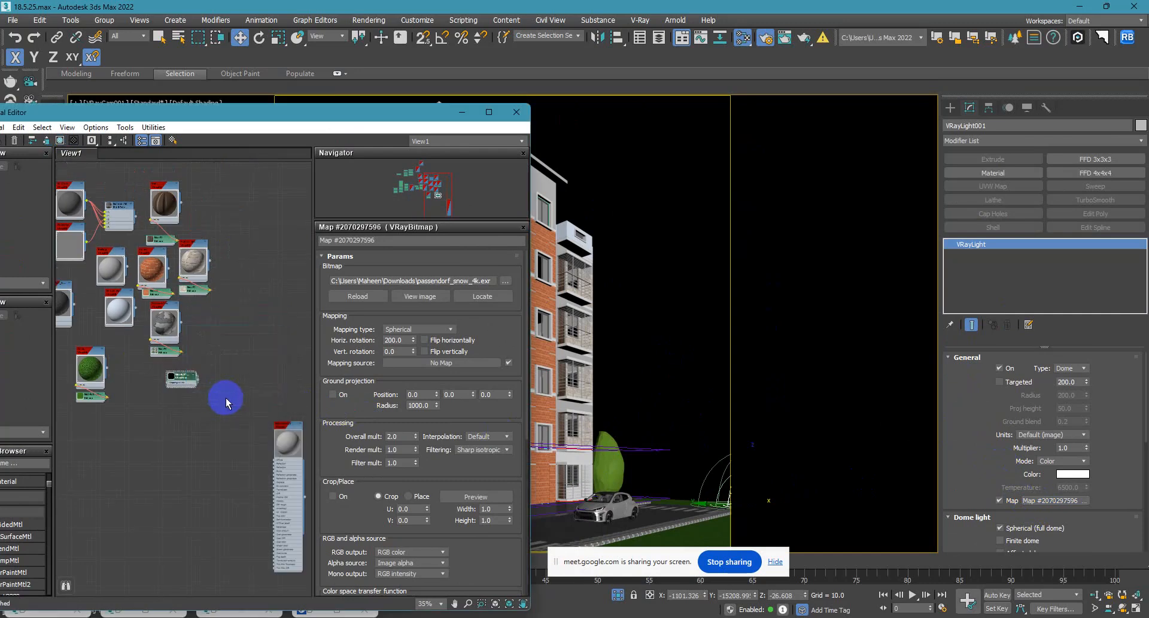
{"action": "scroll", "coordinate": [284, 438], "scroll_direction": "up", "scroll_amount": 8}
{"action": "scroll", "coordinate": [283, 436], "scroll_direction": "down", "scroll_amount": 8}
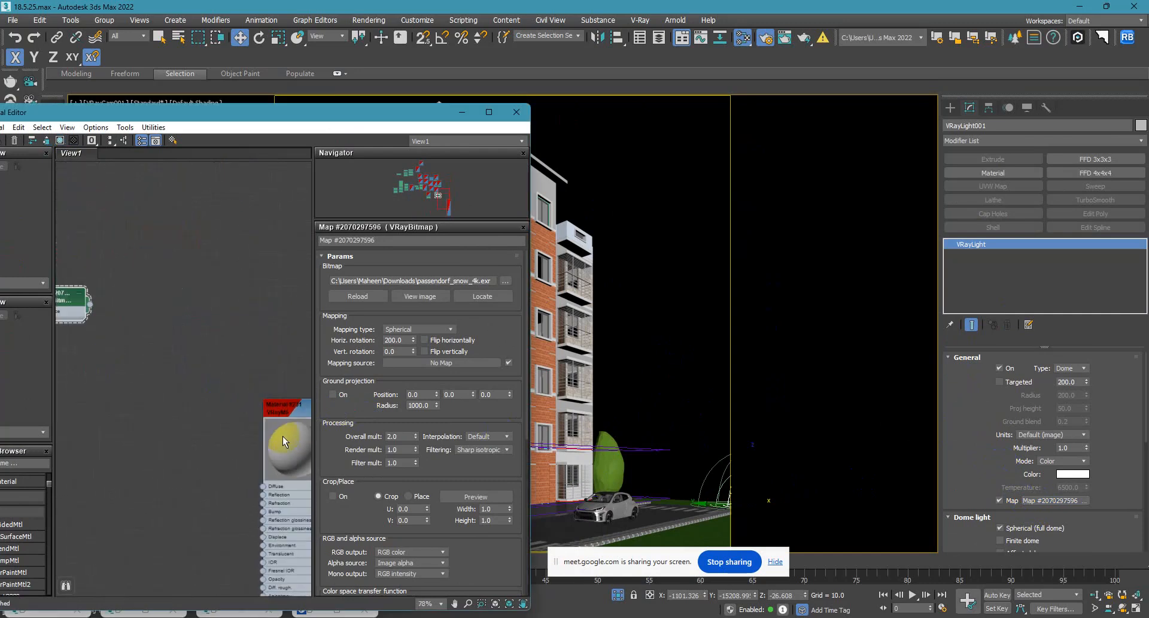
{"action": "left_click_drag", "start_coordinate": [250, 358], "coordinate": [192, 414]}
{"action": "key", "text": "Delete"}
{"action": "middle_click_drag", "start_coordinate": [140, 364], "coordinate": [328, 393]}
{"action": "scroll", "coordinate": [281, 359], "scroll_direction": "up", "scroll_amount": 5}
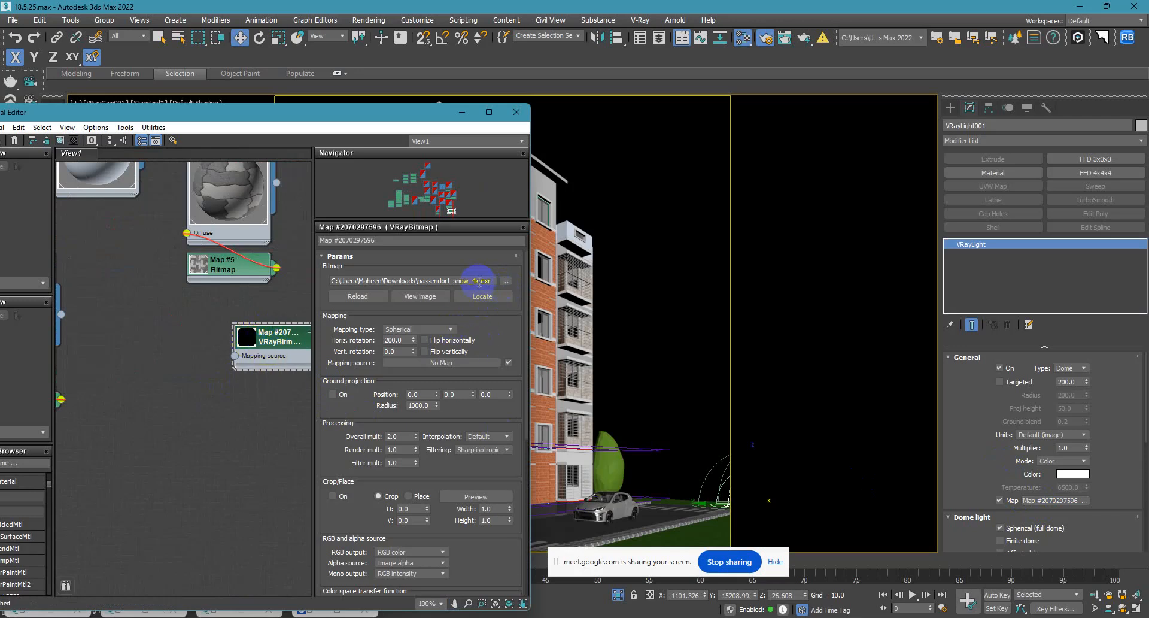
Replace the VRayBitmap's image with DayEnvironmentHDRI023_8K-HDR from the 3D Asset\HRDI folder on drive E.
{"action": "left_click", "coordinate": [508, 282]}
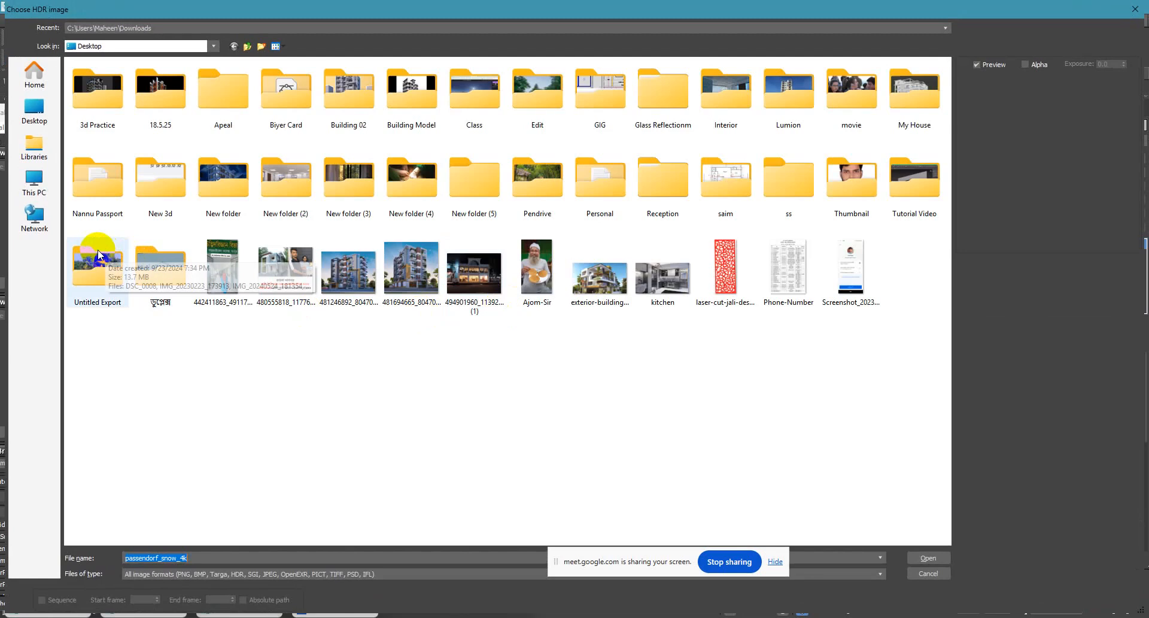
{"action": "left_click", "coordinate": [33, 183]}
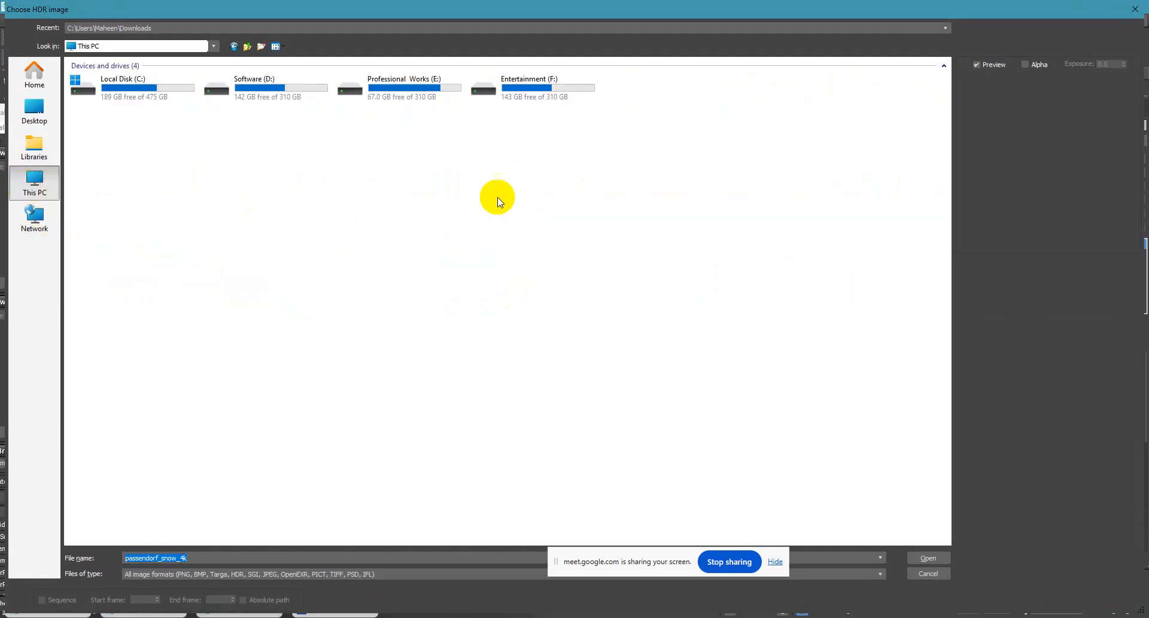
{"action": "double_click", "coordinate": [421, 93]}
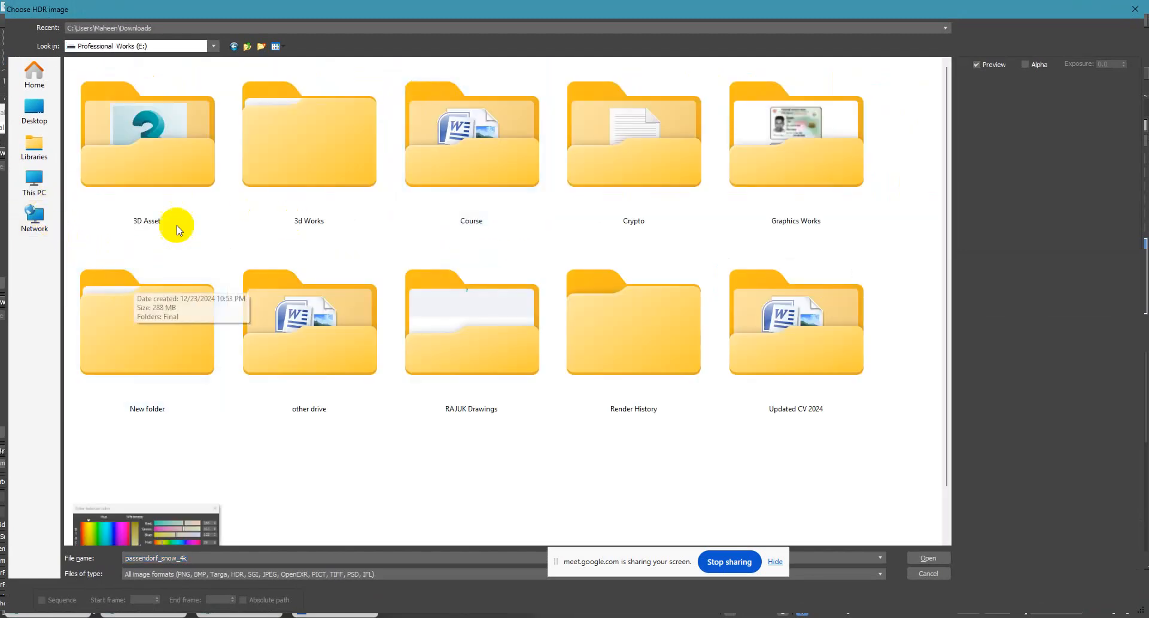
{"action": "double_click", "coordinate": [177, 175]}
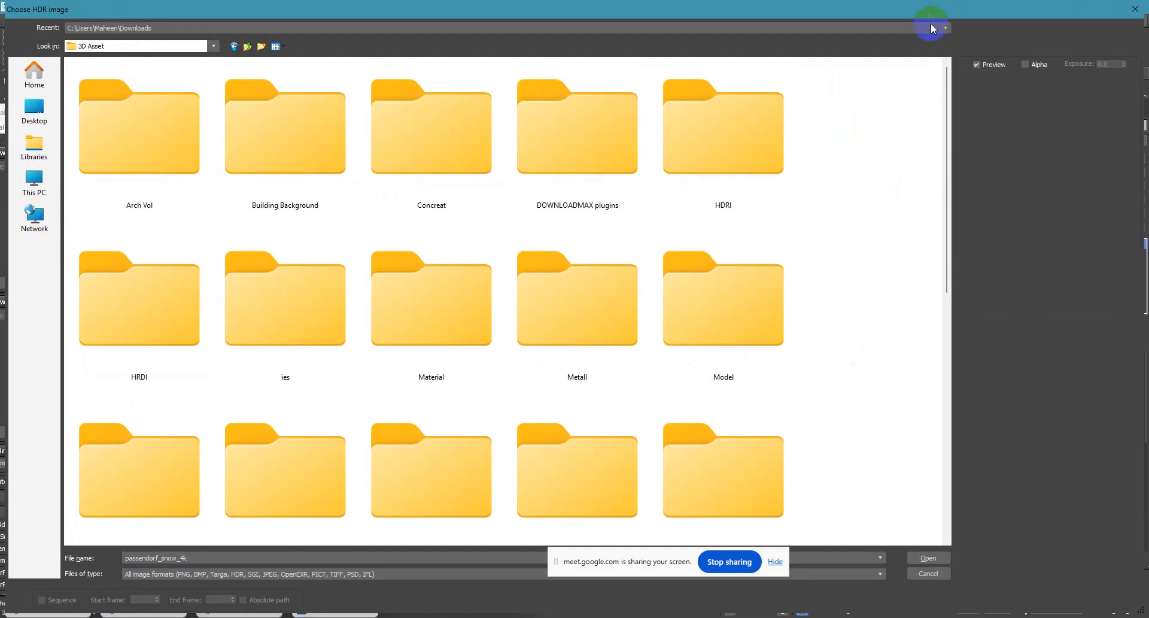
{"action": "scroll", "coordinate": [773, 181], "scroll_direction": "down", "scroll_amount": 1, "text": "ctrl"}
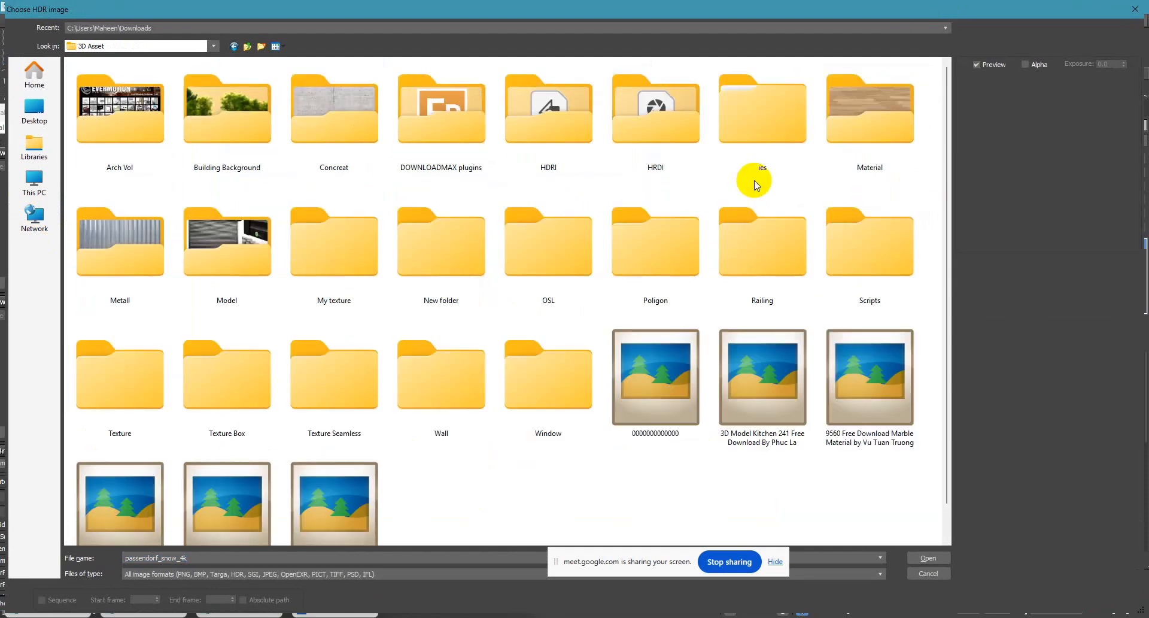
{"action": "double_click", "coordinate": [566, 128]}
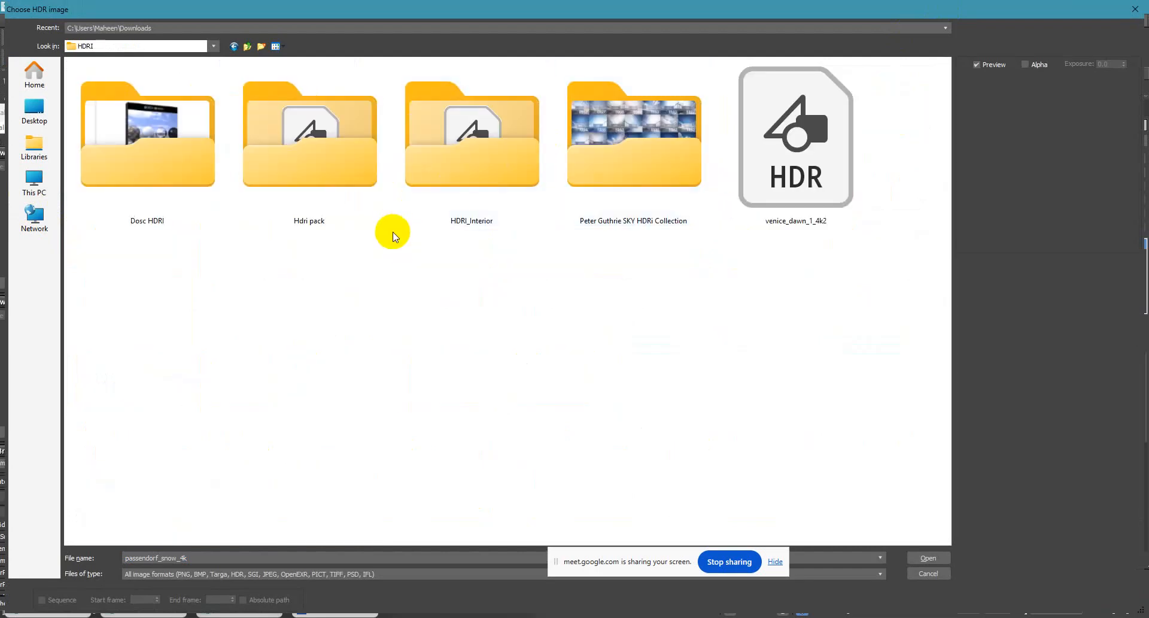
{"action": "key", "text": "BackSpace"}
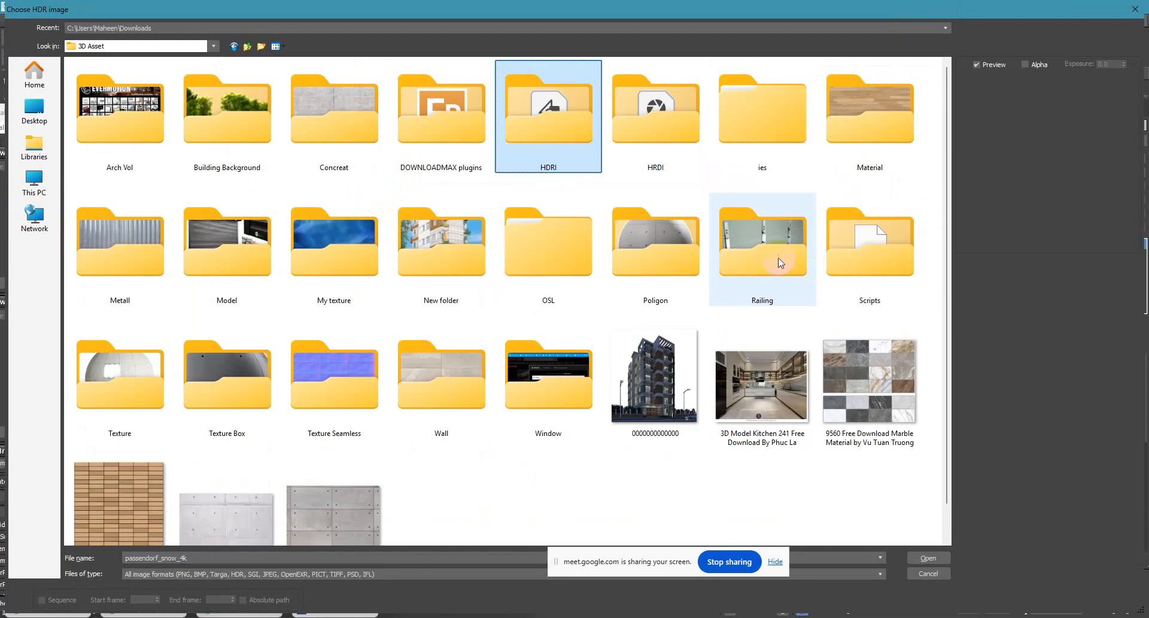
{"action": "double_click", "coordinate": [669, 143]}
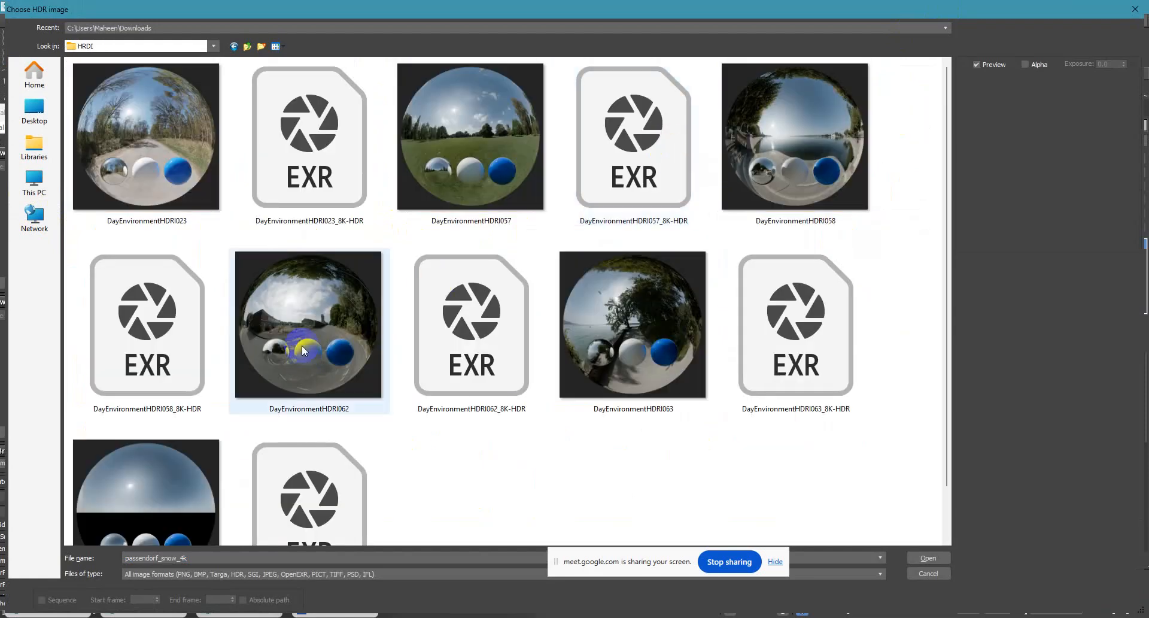
{"action": "double_click", "coordinate": [293, 168]}
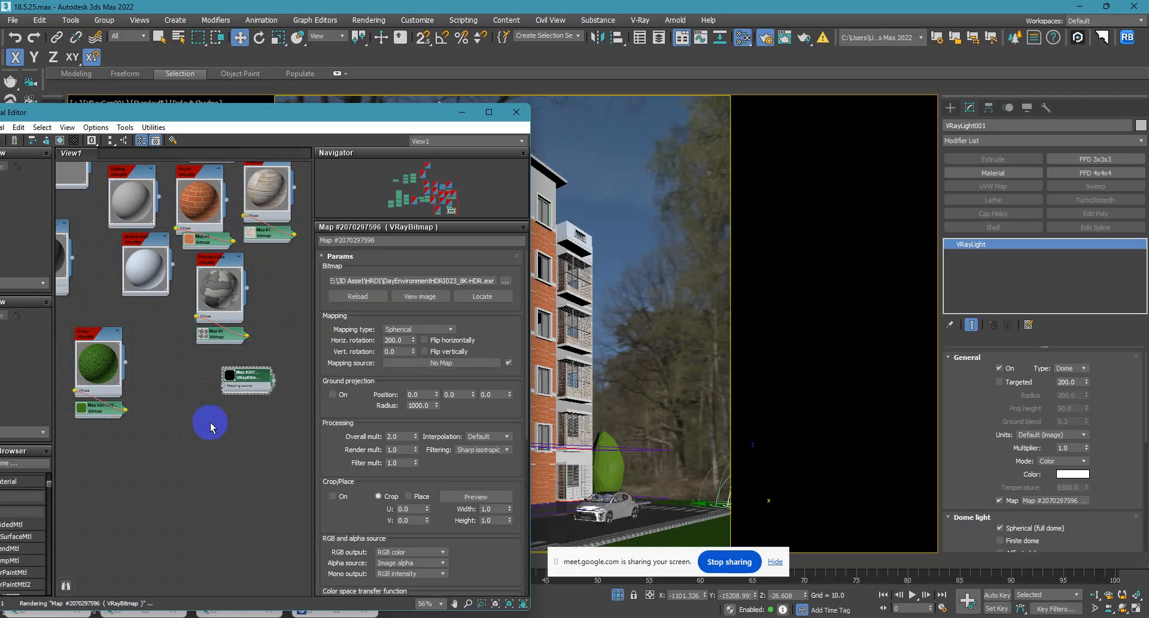
Put the material editor away, render the VRayCam001 view and examine the building in the frame buffer.
{"action": "left_click", "coordinate": [462, 112]}
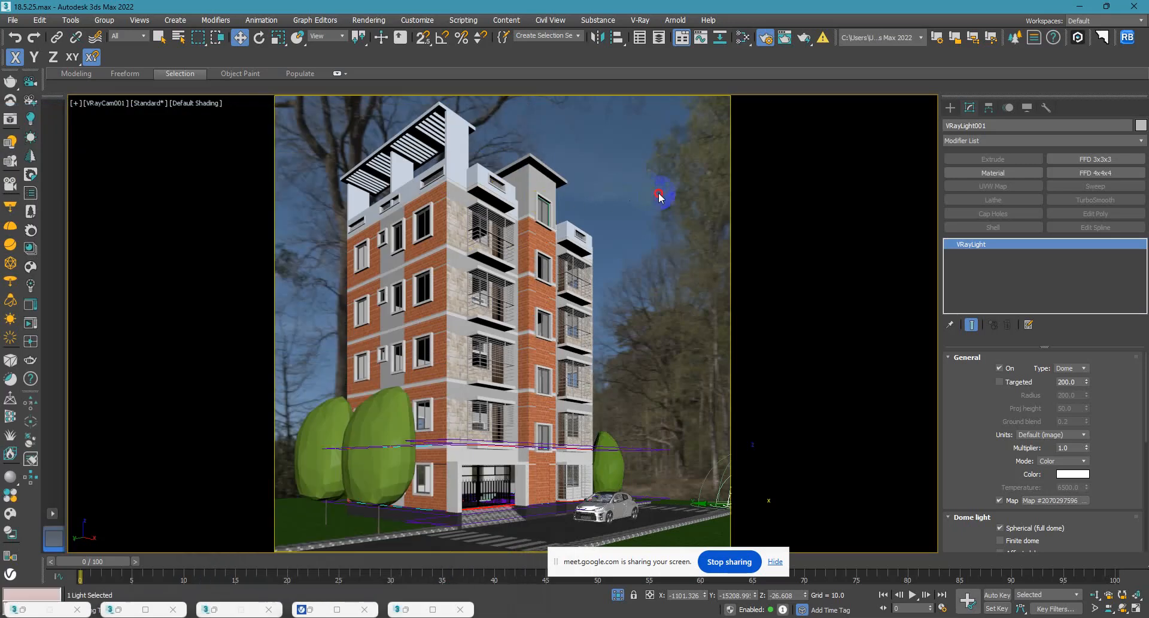
{"action": "left_click", "coordinate": [658, 197]}
{"action": "key", "text": "shift+q"}
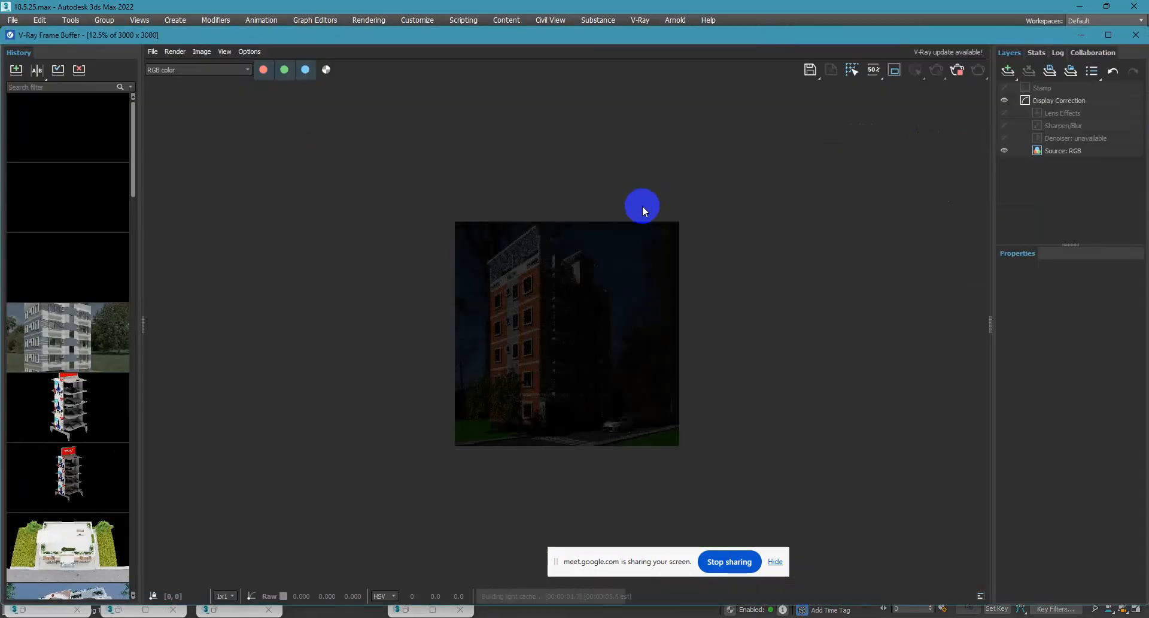
{"action": "scroll", "coordinate": [591, 329], "scroll_direction": "up", "scroll_amount": 2}
{"action": "scroll", "coordinate": [591, 329], "scroll_direction": "down", "scroll_amount": 2}
{"action": "scroll", "coordinate": [592, 329], "scroll_direction": "up", "scroll_amount": 2}
{"action": "scroll", "coordinate": [590, 328], "scroll_direction": "down", "scroll_amount": 2}
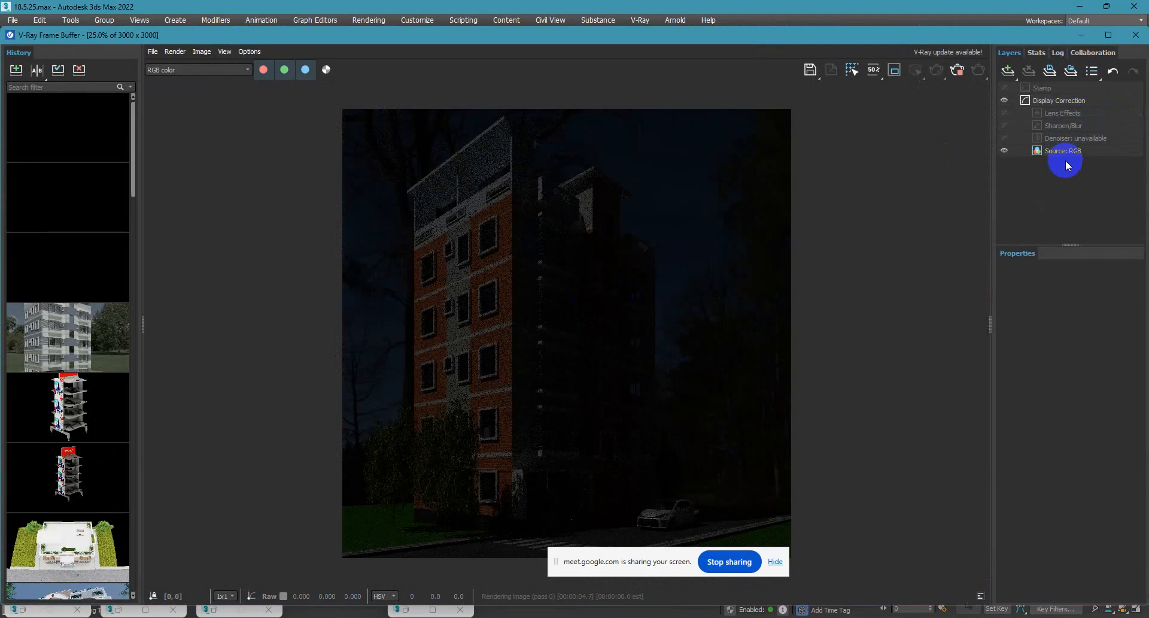
Add an Exposure correction layer to the render with exposure 1 and highlight burn 0.3.
{"action": "left_click", "coordinate": [1009, 71]}
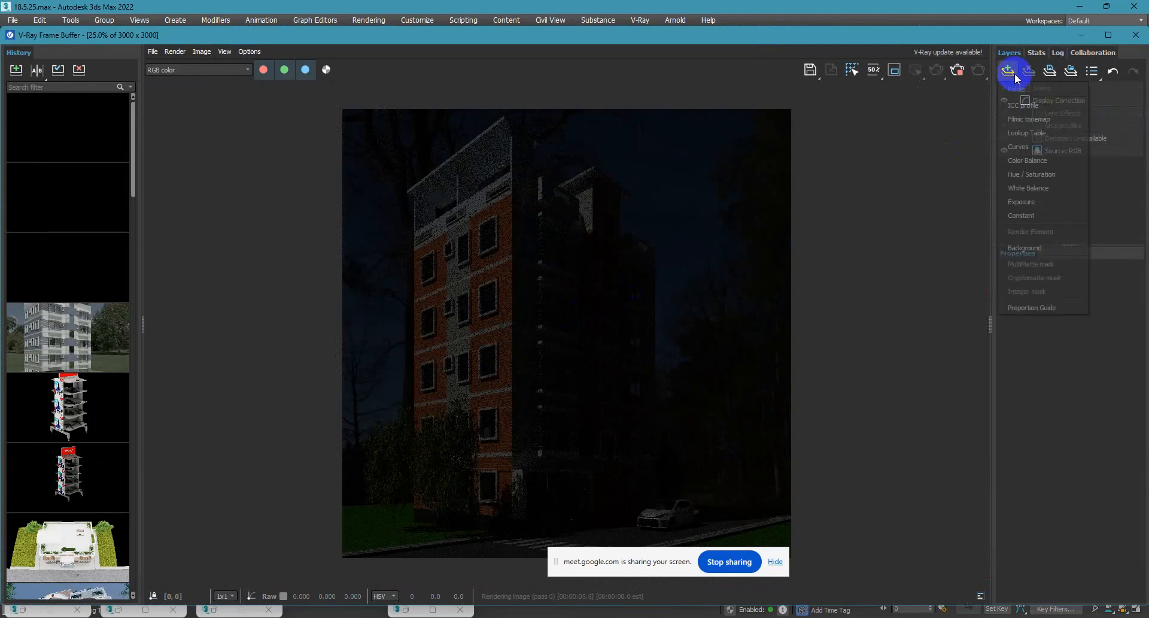
{"action": "left_click", "coordinate": [1047, 203]}
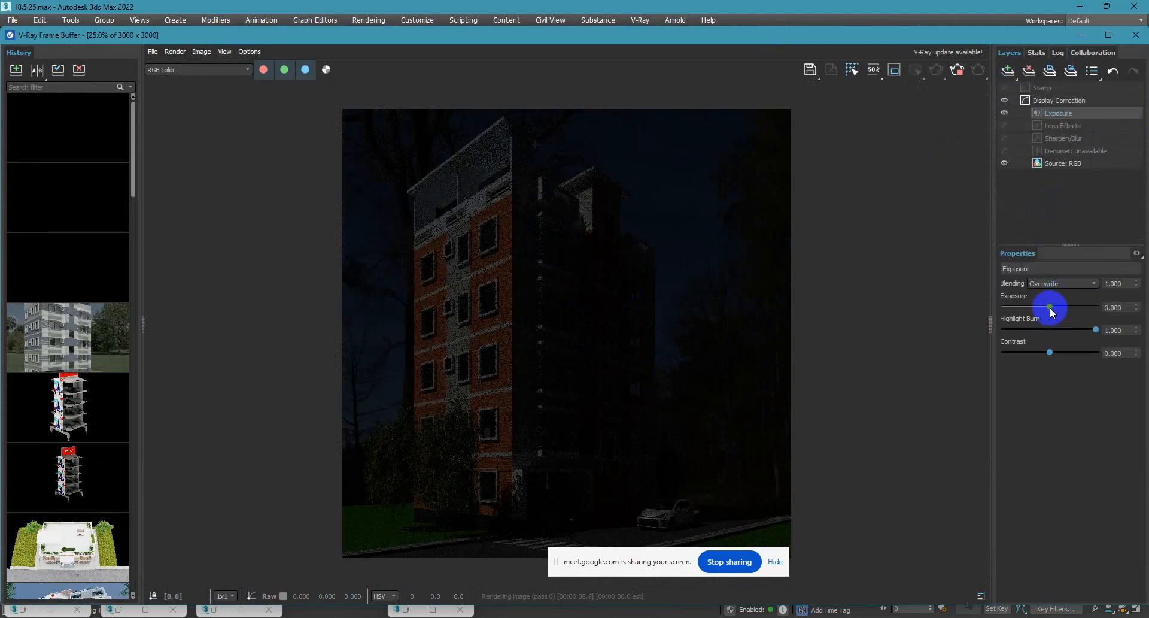
{"action": "double_click", "coordinate": [1112, 307]}
{"action": "type", "text": "1"}
{"action": "key", "text": "Return"}
{"action": "double_click", "coordinate": [1114, 330]}
{"action": "type", "text": "0.3"}
{"action": "key", "text": "Return"}
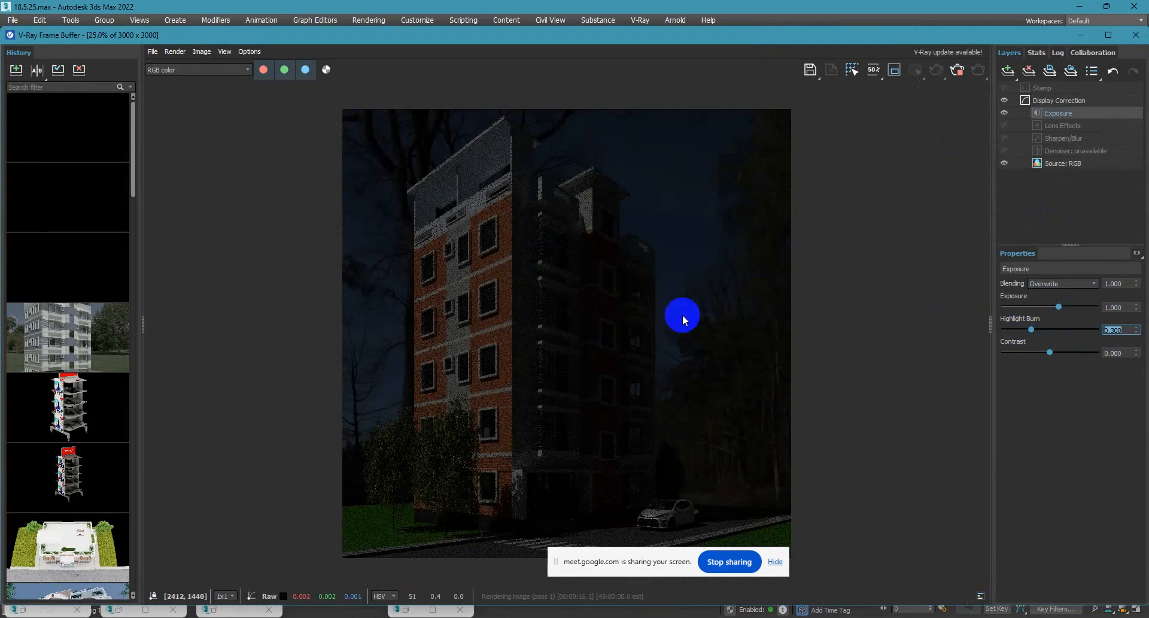
Restore the frame buffer to a smaller window and cancel the running render.
{"action": "double_click", "coordinate": [1018, 35]}
{"action": "left_click", "coordinate": [827, 308]}
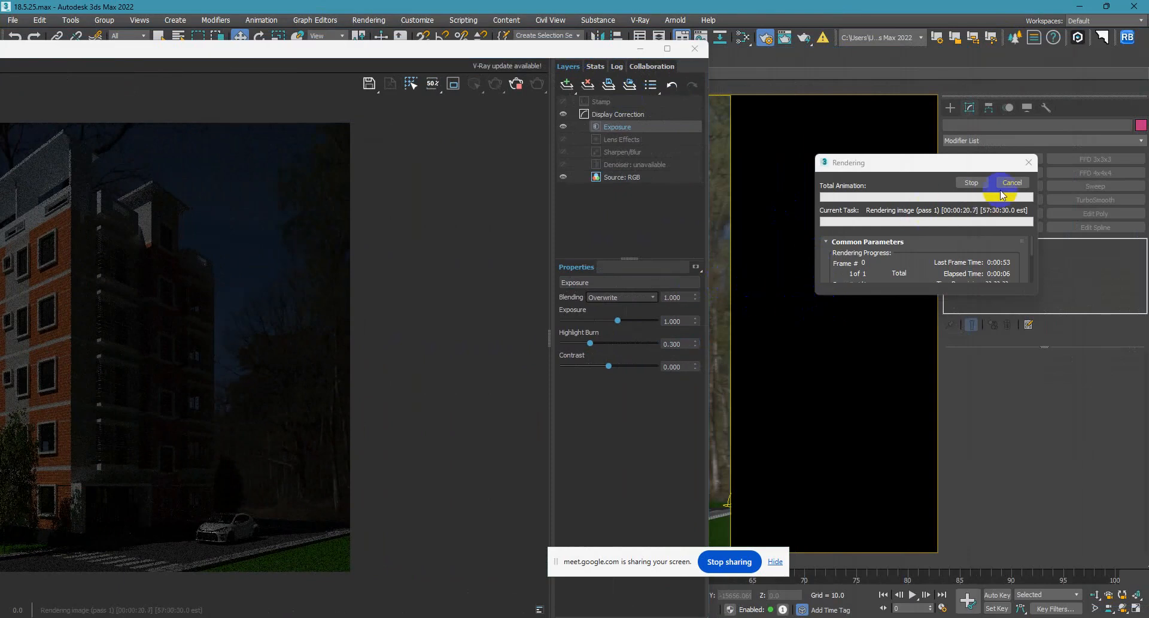
{"action": "left_click", "coordinate": [969, 185]}
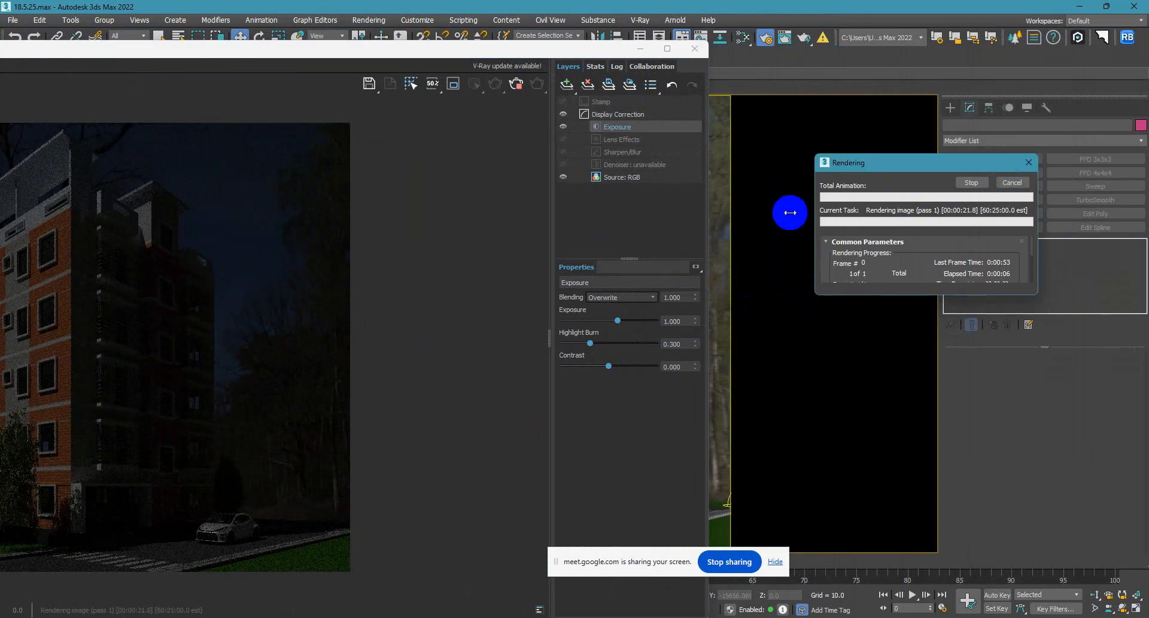
{"action": "left_click", "coordinate": [1012, 182]}
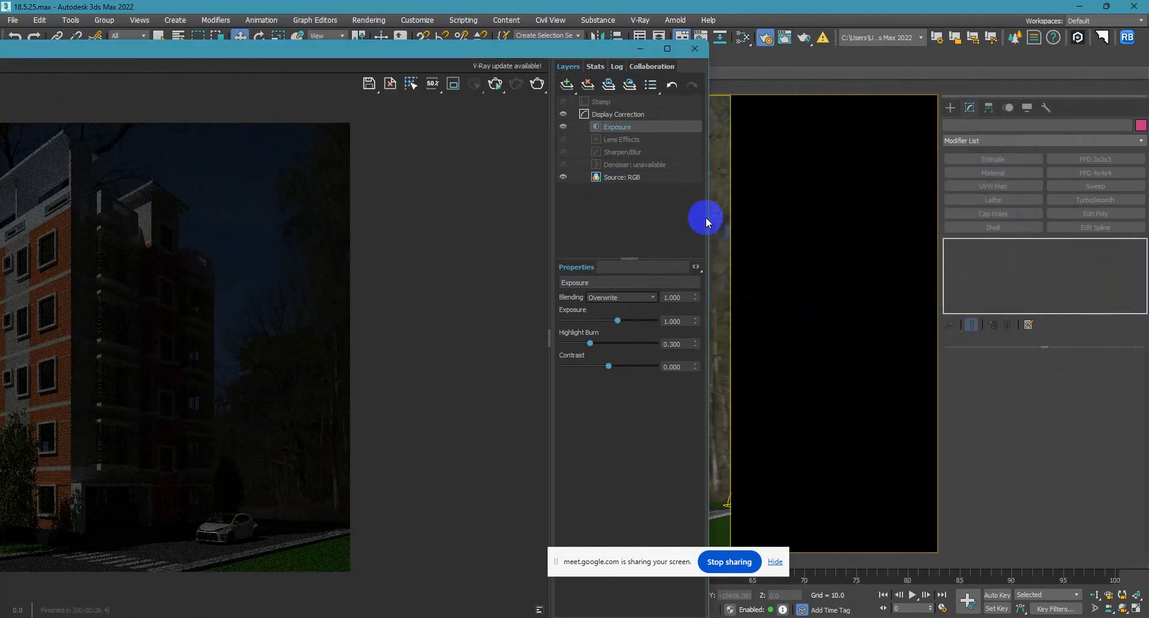
Reopen the material editor and set the HDRI bitmap's overall multiplier to 30.
{"action": "key", "text": "m"}
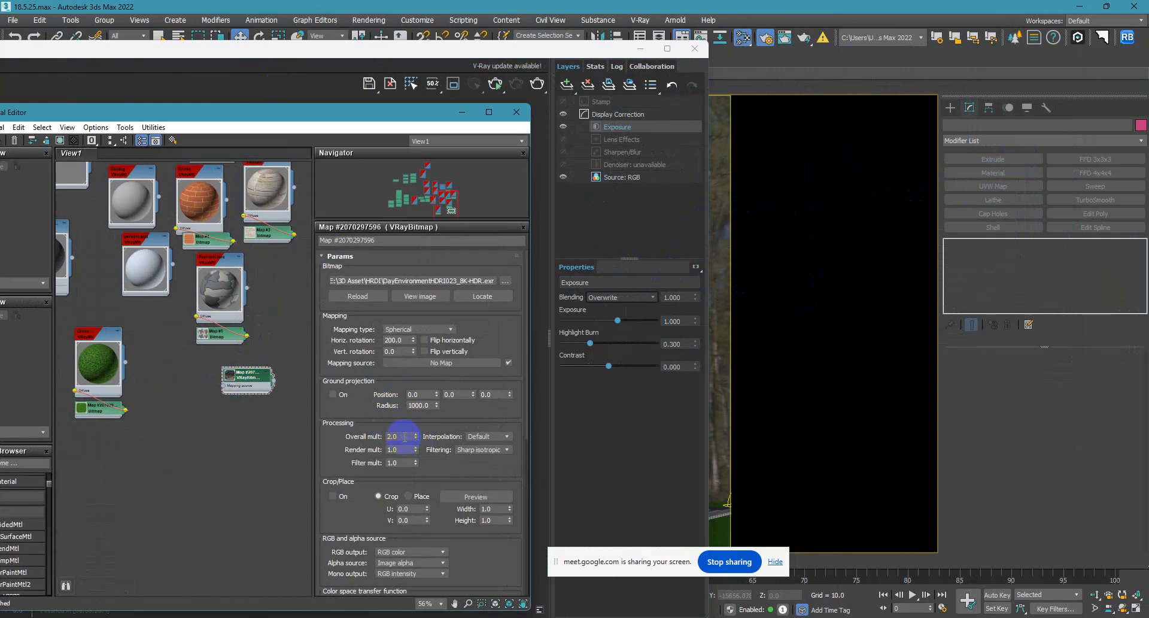
{"action": "left_click_drag", "start_coordinate": [321, 433], "coordinate": [321, 431]}
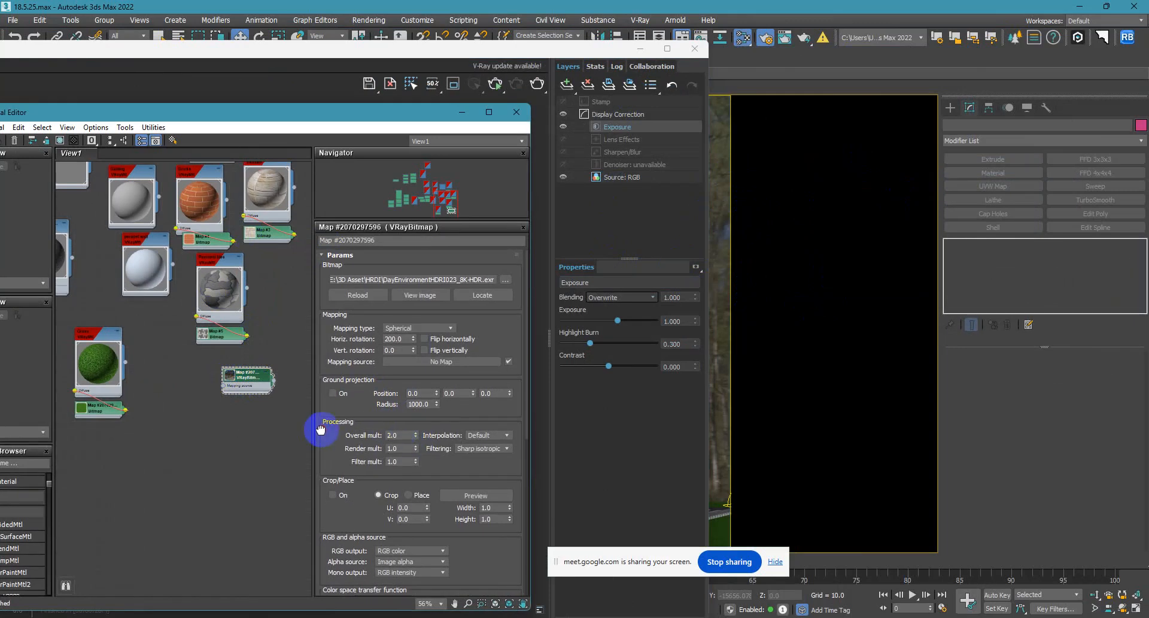
{"action": "left_click", "coordinate": [419, 328]}
{"action": "left_click", "coordinate": [419, 360]}
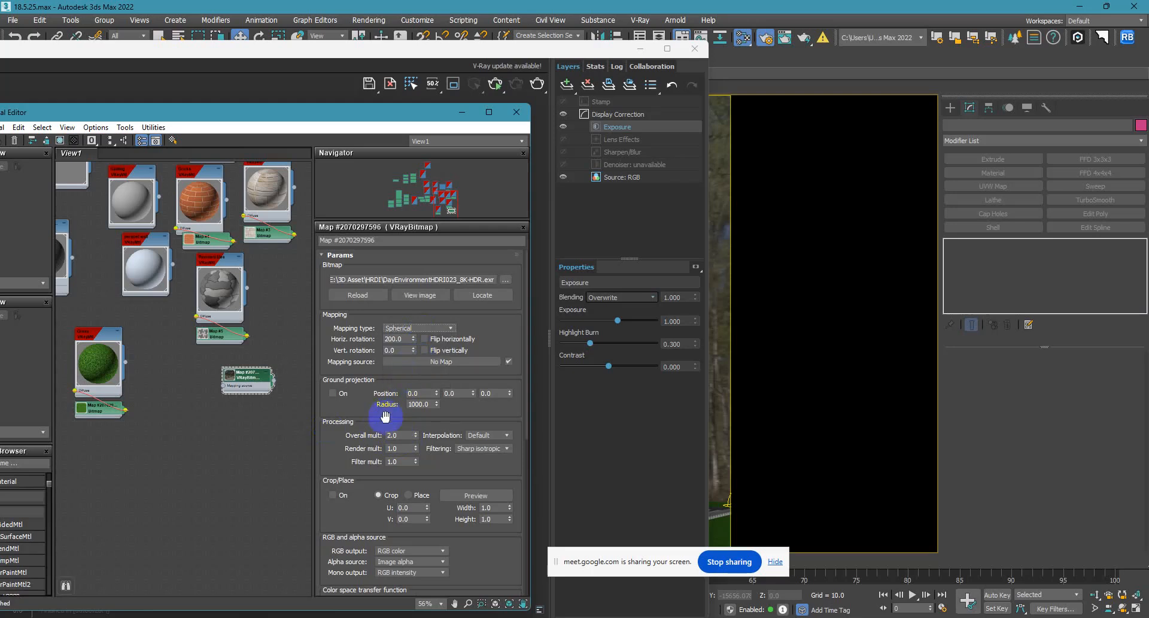
{"action": "left_click", "coordinate": [405, 436]}
{"action": "type", "text": "3"}
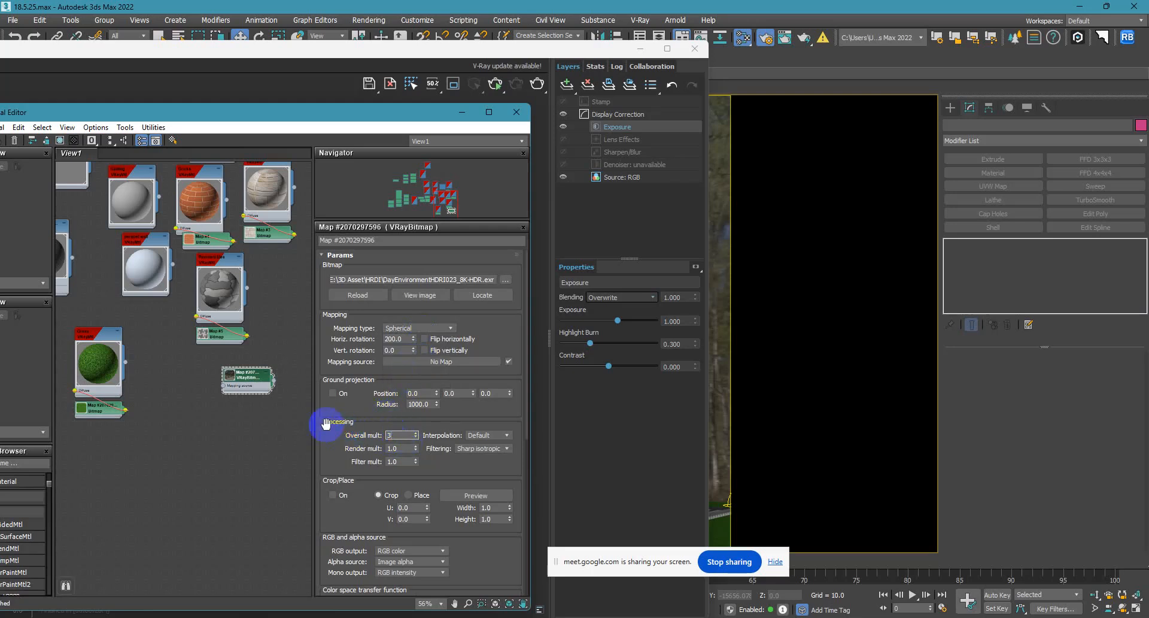
{"action": "type", "text": "0"}
{"action": "key", "text": "Return"}
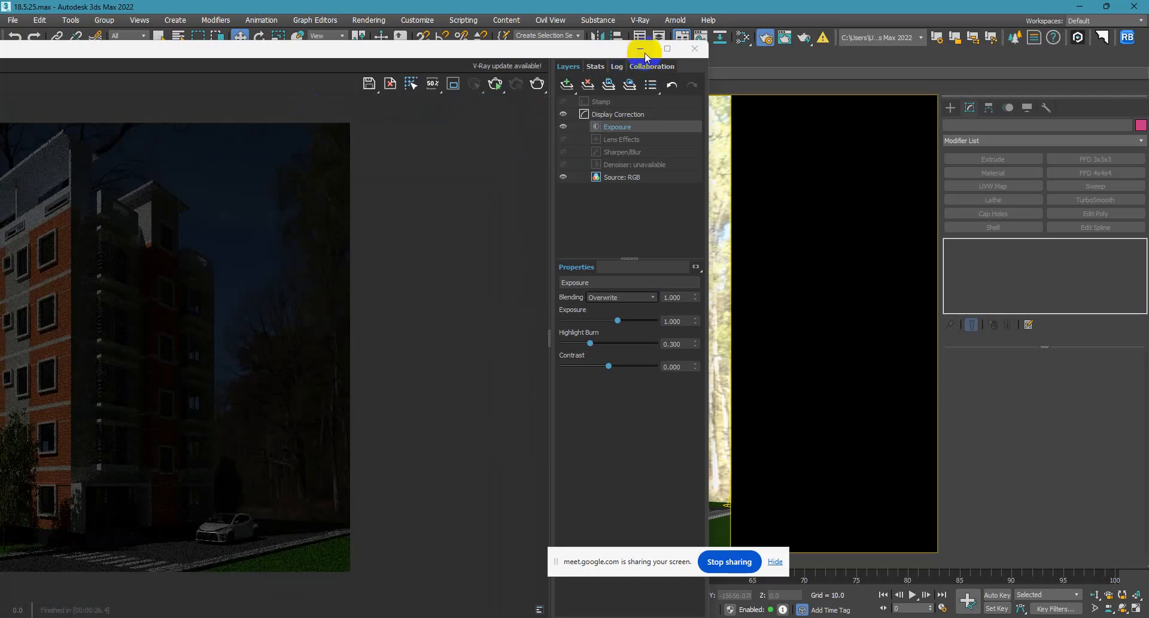
Bring the frame buffer back and render the camera view again with the brighter HDRI.
{"action": "left_click", "coordinate": [641, 49]}
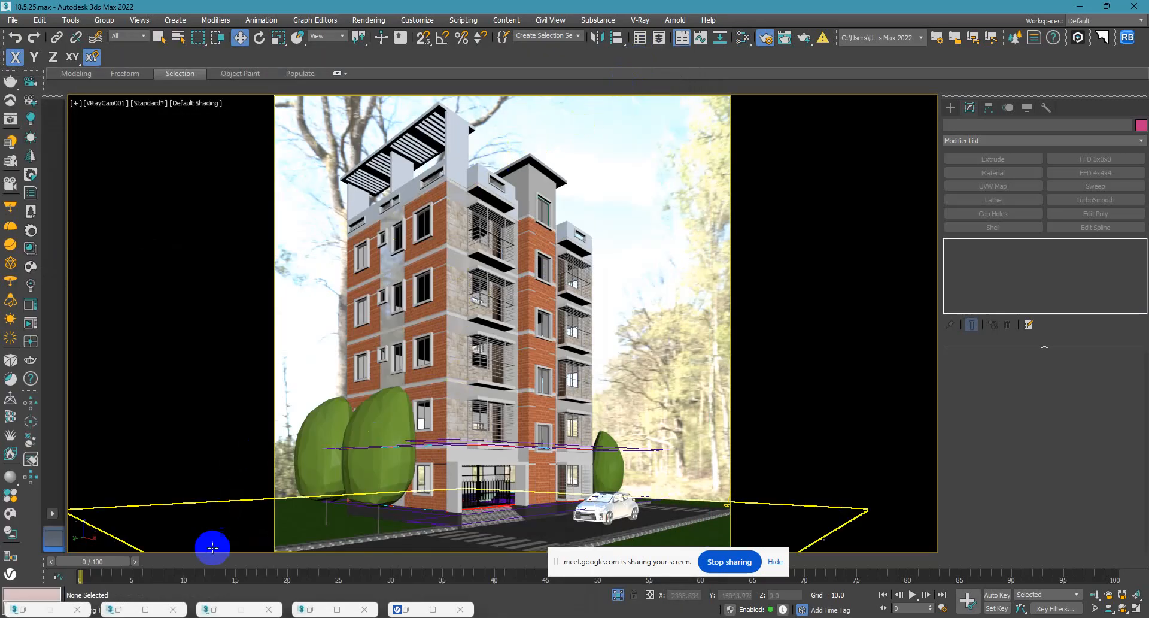
{"action": "left_click", "coordinate": [422, 609]}
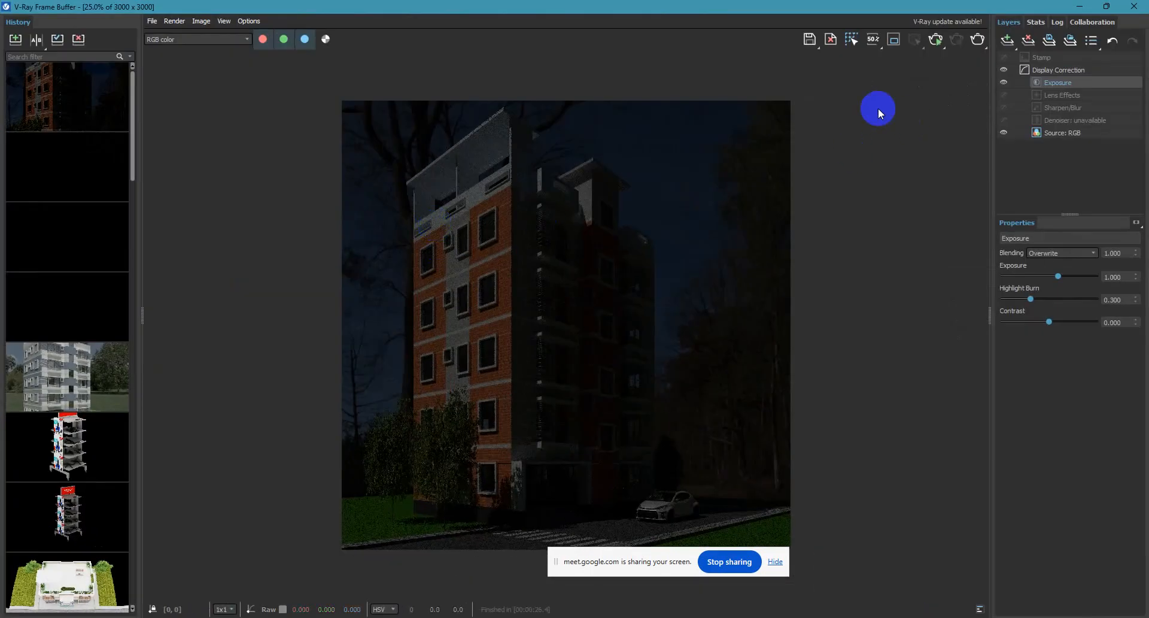
{"action": "left_click", "coordinate": [978, 40]}
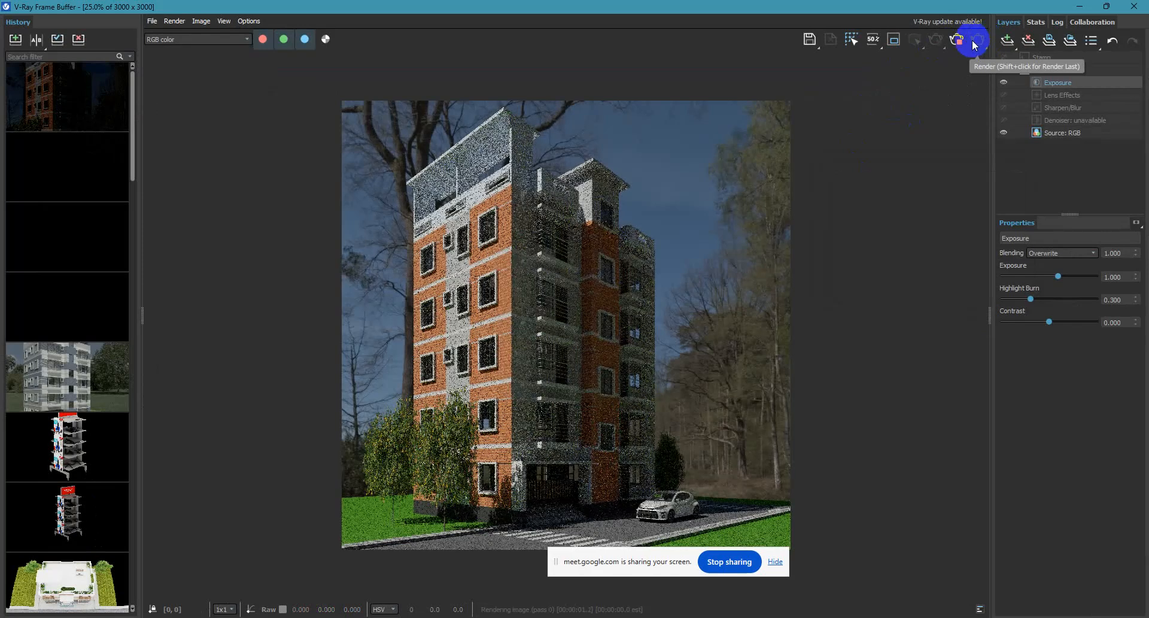
Move the frame buffer aside, stop the render and enable the 110% test resolution.
{"action": "left_click_drag", "start_coordinate": [845, 7], "coordinate": [605, 25]}
{"action": "left_click", "coordinate": [949, 159]}
{"action": "left_click", "coordinate": [721, 59]}
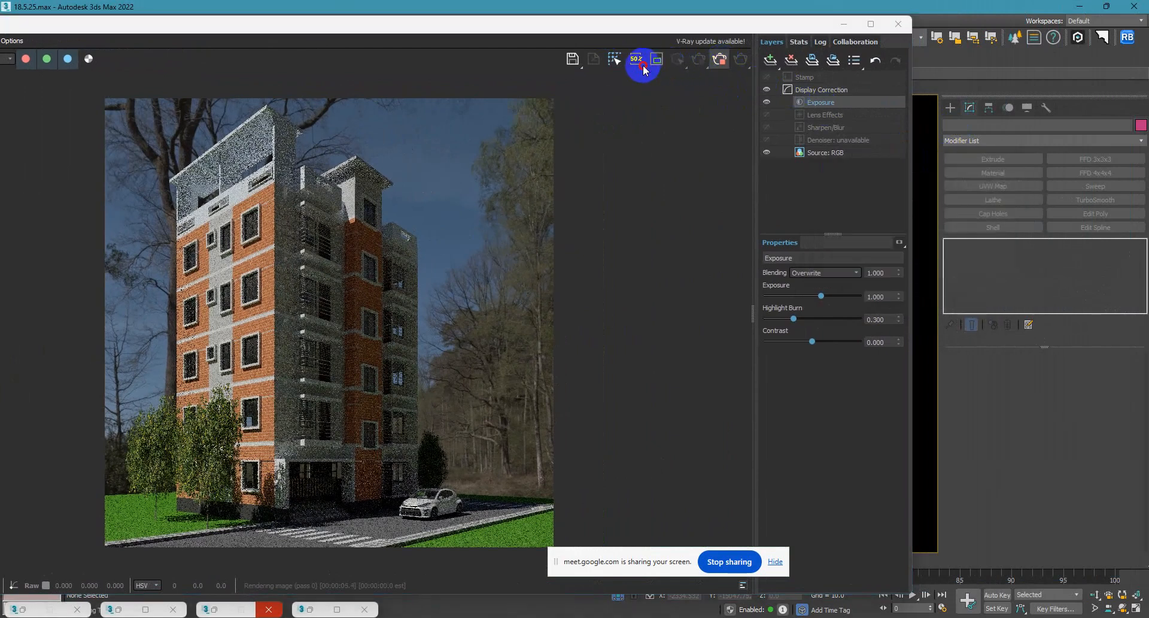
{"action": "left_click_drag", "start_coordinate": [643, 64], "coordinate": [653, 132]}
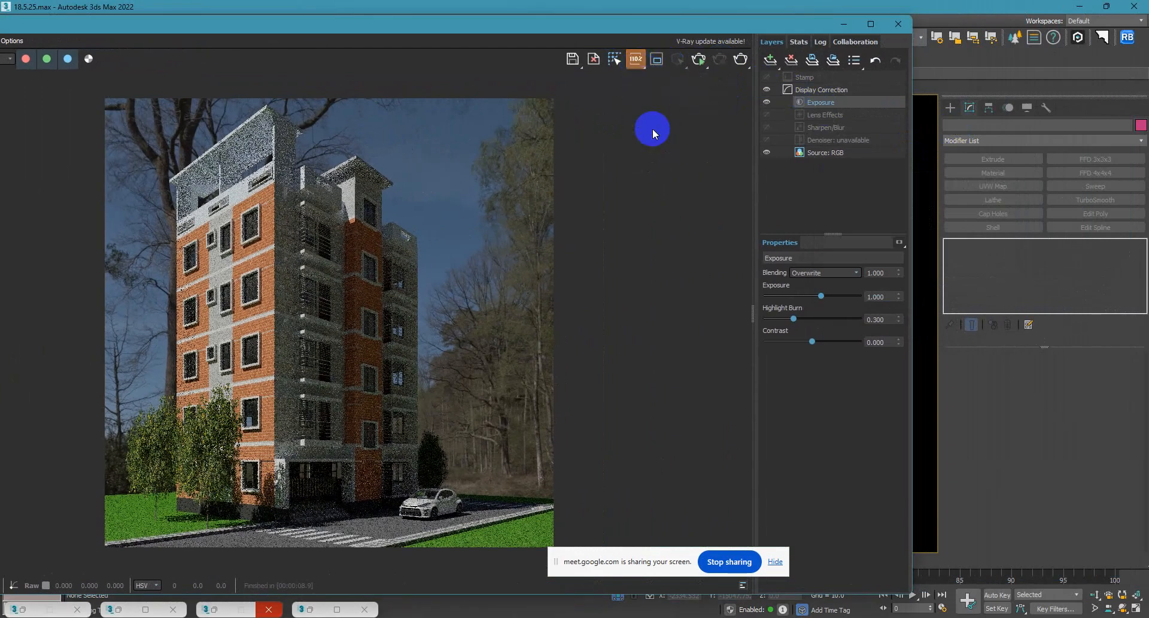
Place the material editor beside the render and set the HDRI's horizontal rotation to 120.
{"action": "left_click", "coordinate": [928, 110]}
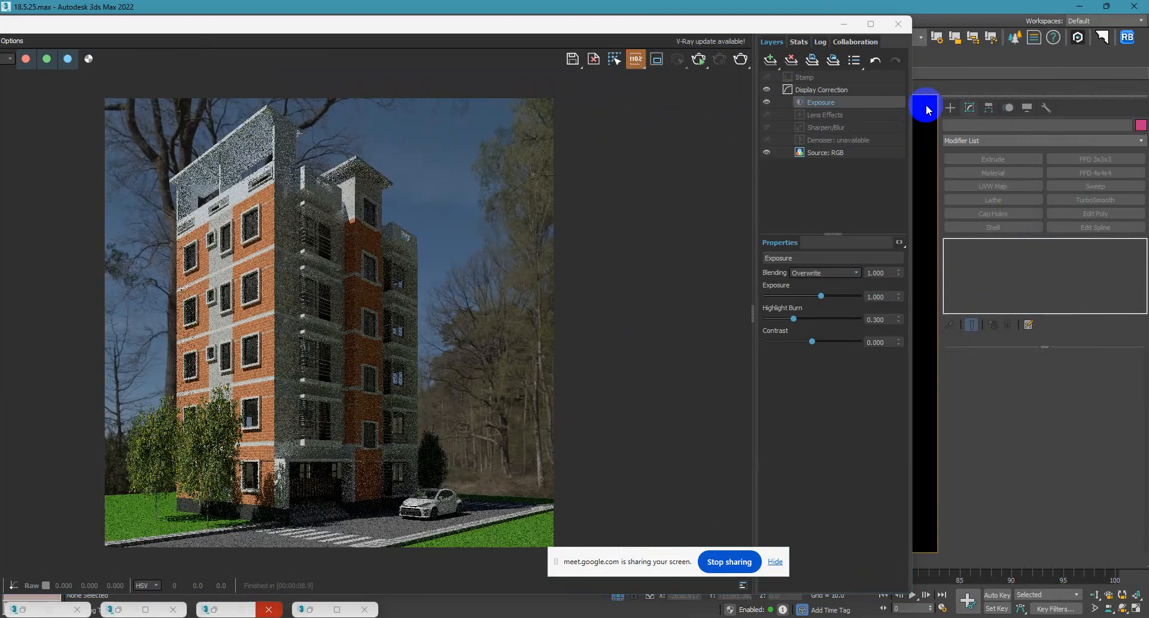
{"action": "key", "text": "m"}
{"action": "left_click_drag", "start_coordinate": [392, 94], "coordinate": [1037, 81]}
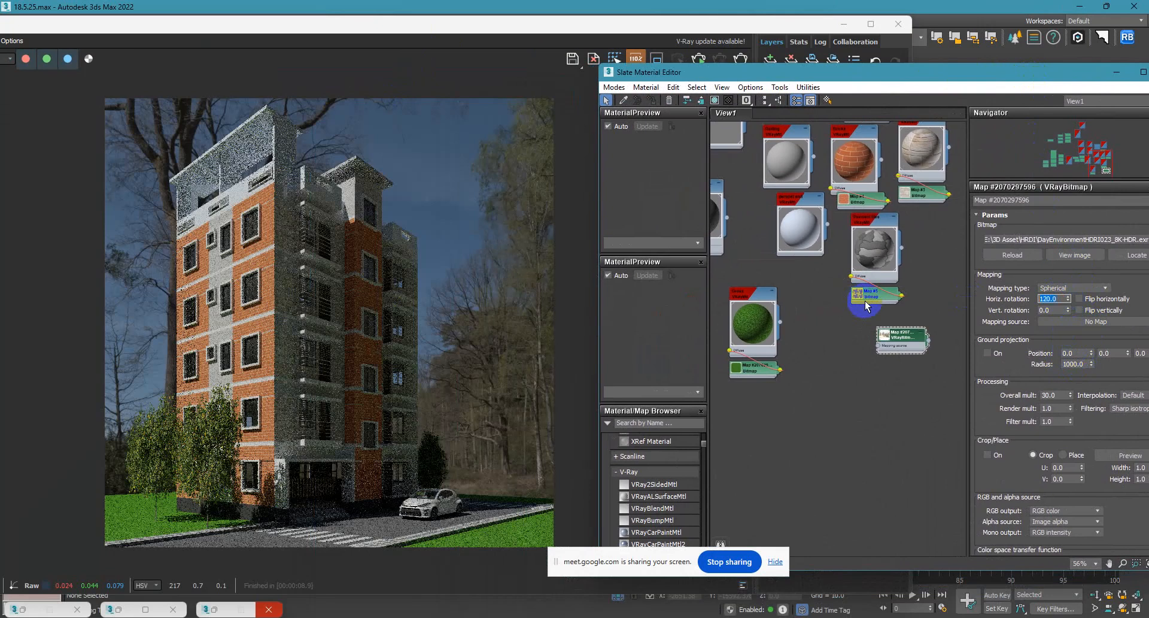
Start interactive rendering in the frame buffer and inspect the building's lighting and background up close.
{"action": "left_click", "coordinate": [700, 61]}
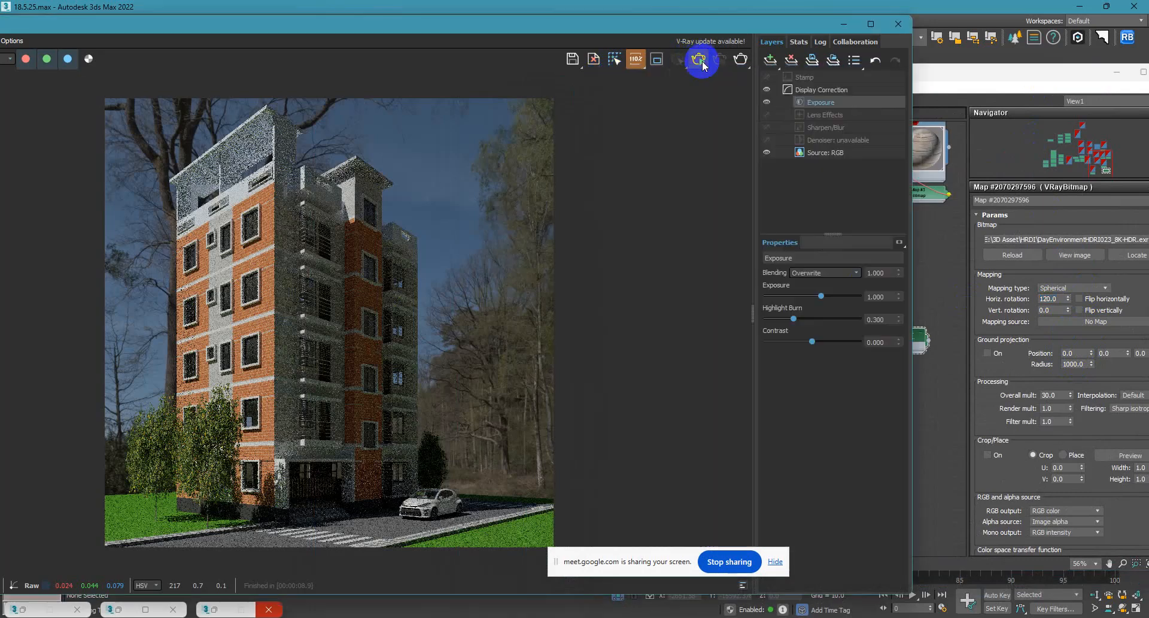
{"action": "left_click", "coordinate": [699, 60]}
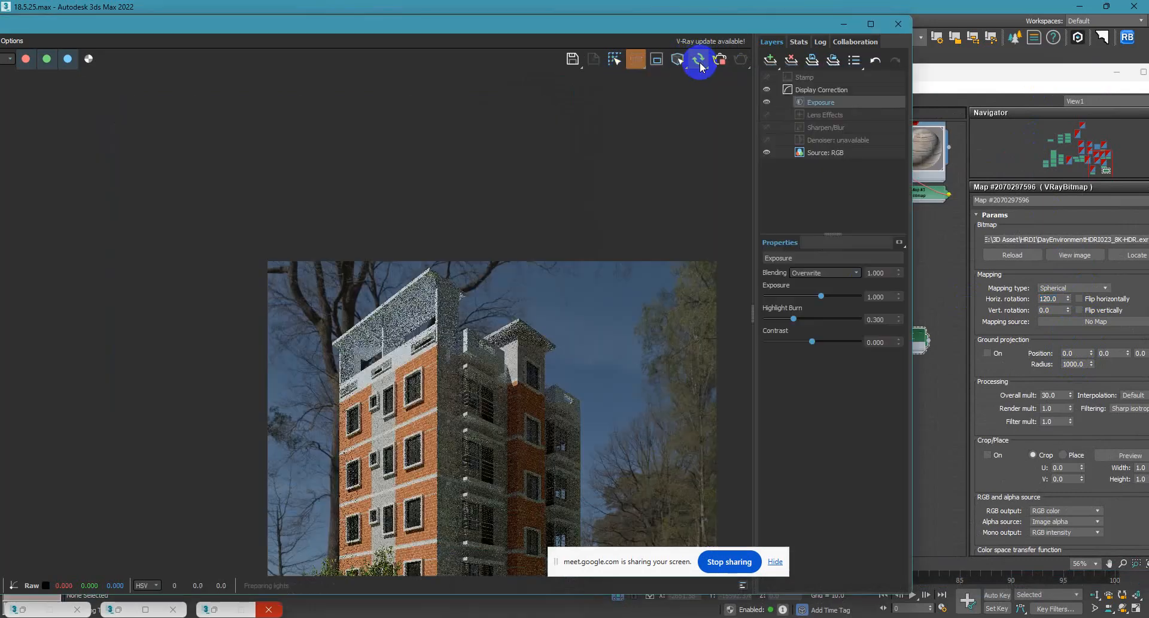
{"action": "left_click_drag", "start_coordinate": [583, 27], "coordinate": [542, 30]}
{"action": "scroll", "coordinate": [298, 305], "scroll_direction": "up", "scroll_amount": 1}
{"action": "scroll", "coordinate": [297, 307], "scroll_direction": "up", "scroll_amount": 1}
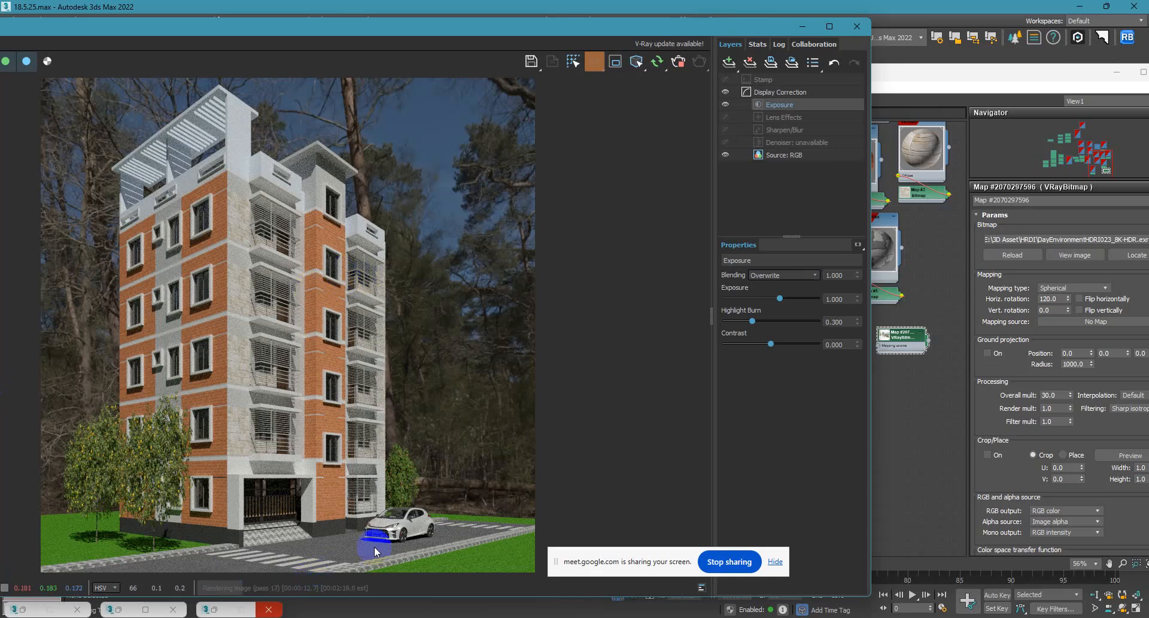
{"action": "scroll", "coordinate": [392, 507], "scroll_direction": "up", "scroll_amount": 2}
{"action": "scroll", "coordinate": [263, 407], "scroll_direction": "down", "scroll_amount": 2}
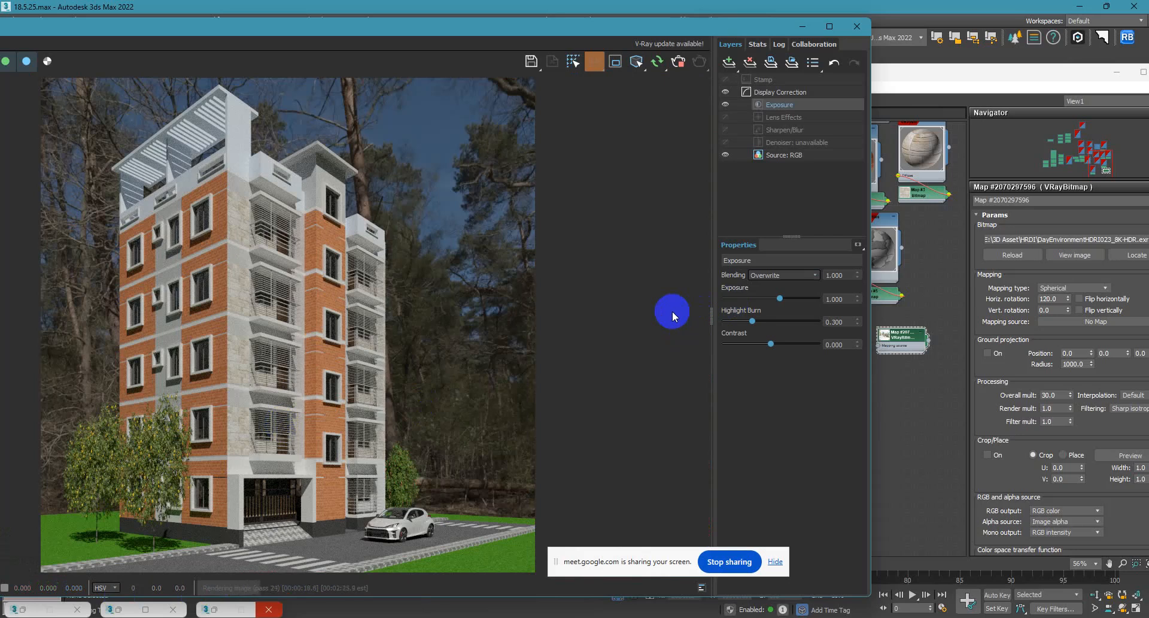
Set the HDRI bitmap's horizontal rotation to 300 while the interactive render runs.
{"action": "left_click", "coordinate": [1052, 298]}
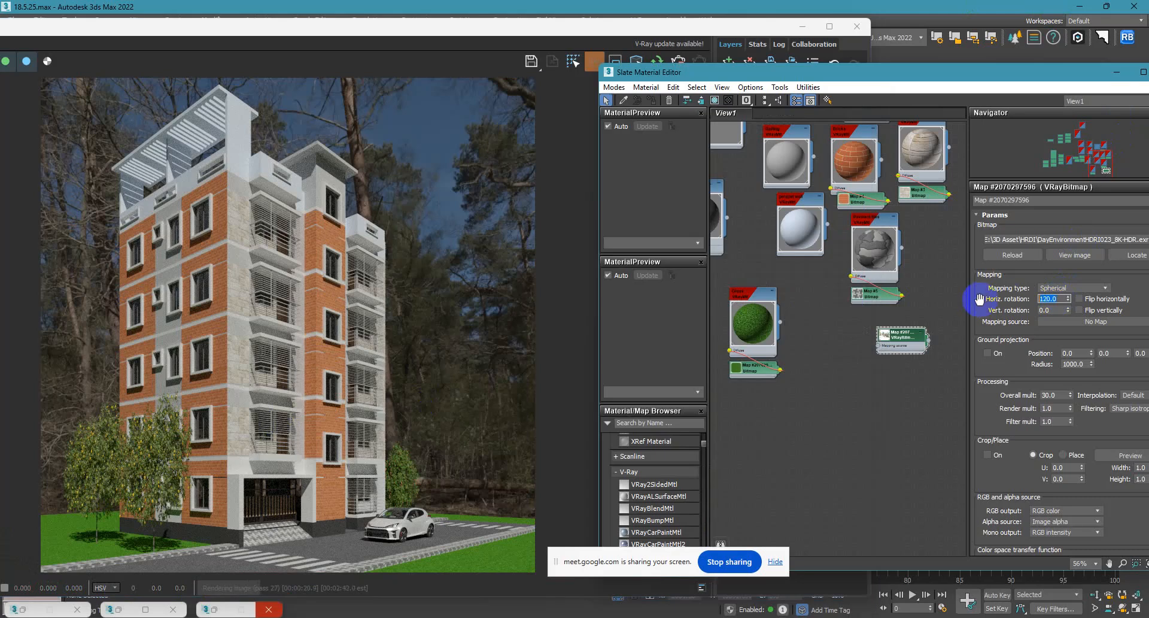
{"action": "type", "text": "300"}
{"action": "key", "text": "Return"}
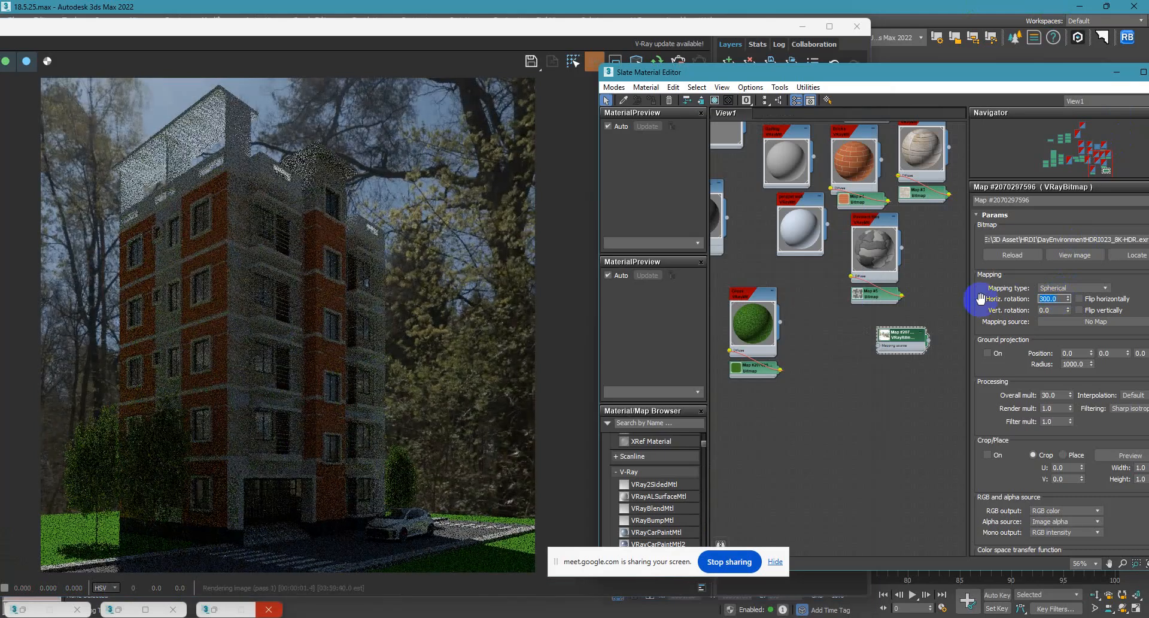
Try other horizontal rotations for the HDRI bitmap, including 500, and settle on 100.
{"action": "type", "text": "600"}
{"action": "key", "text": "Return"}
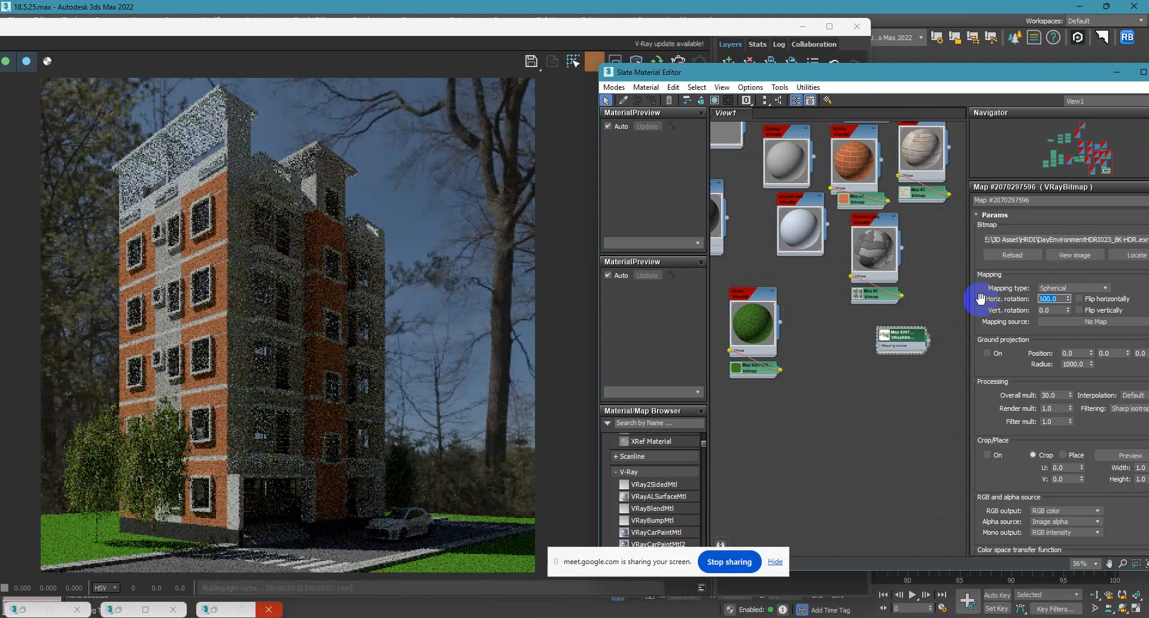
{"action": "type", "text": "80"}
{"action": "key", "text": "Return"}
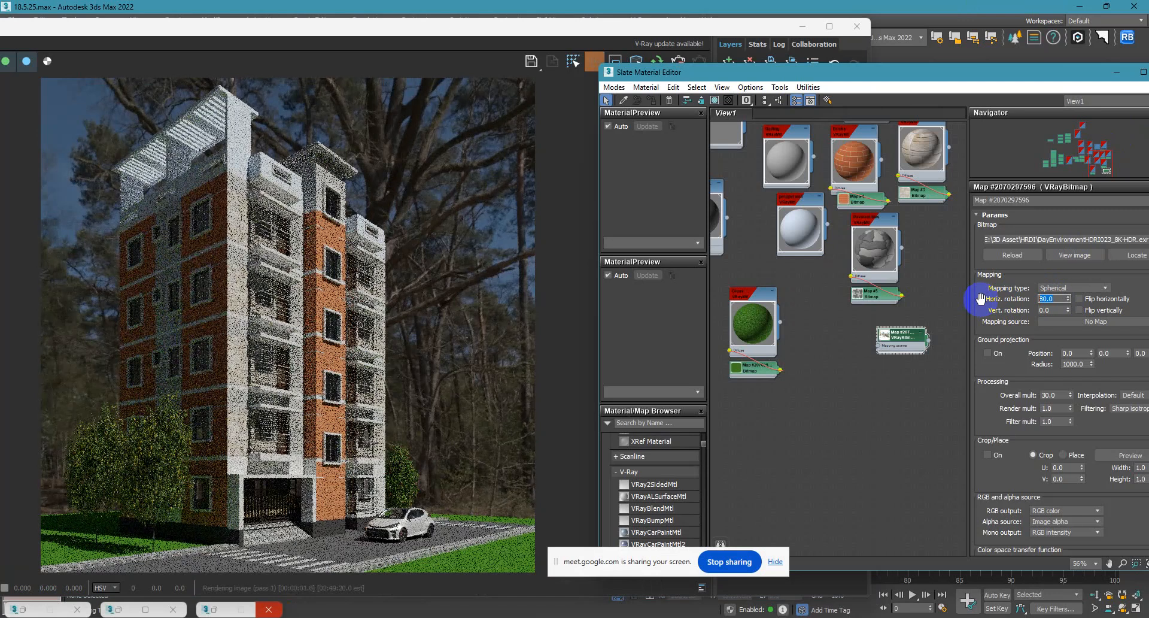
{"action": "type", "text": "100"}
{"action": "key", "text": "Return"}
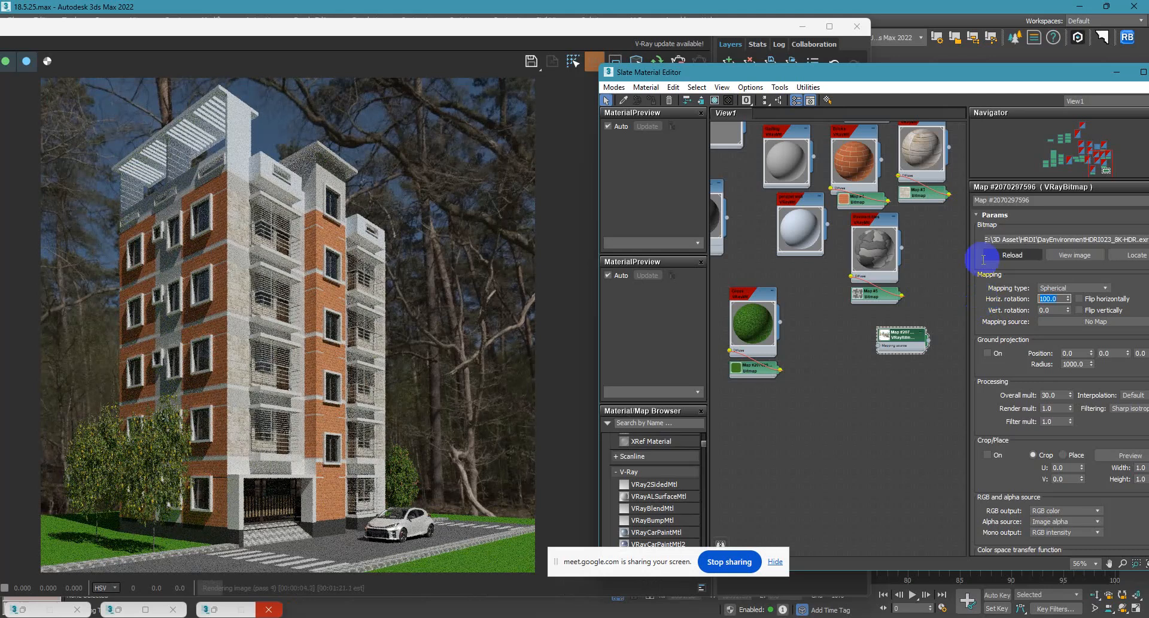
Replace the bitmap's environment image with DayEnvironmentHDRI057_8K-HDR.
{"action": "left_click", "coordinate": [891, 341]}
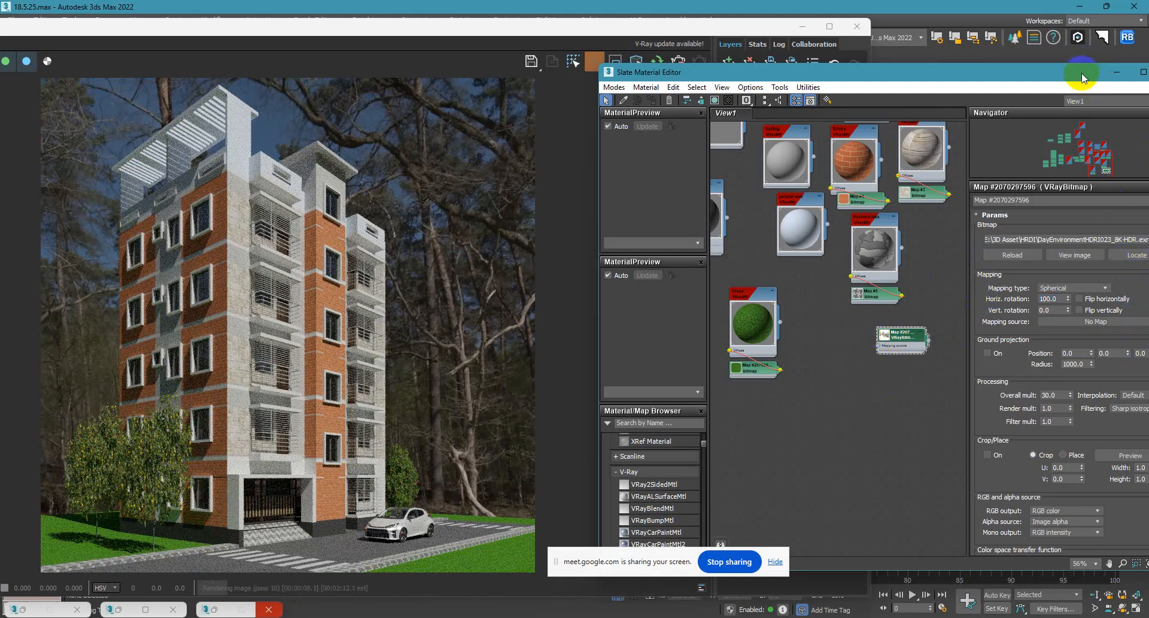
{"action": "left_click_drag", "start_coordinate": [1075, 73], "coordinate": [914, 73]}
{"action": "left_click", "coordinate": [997, 241]}
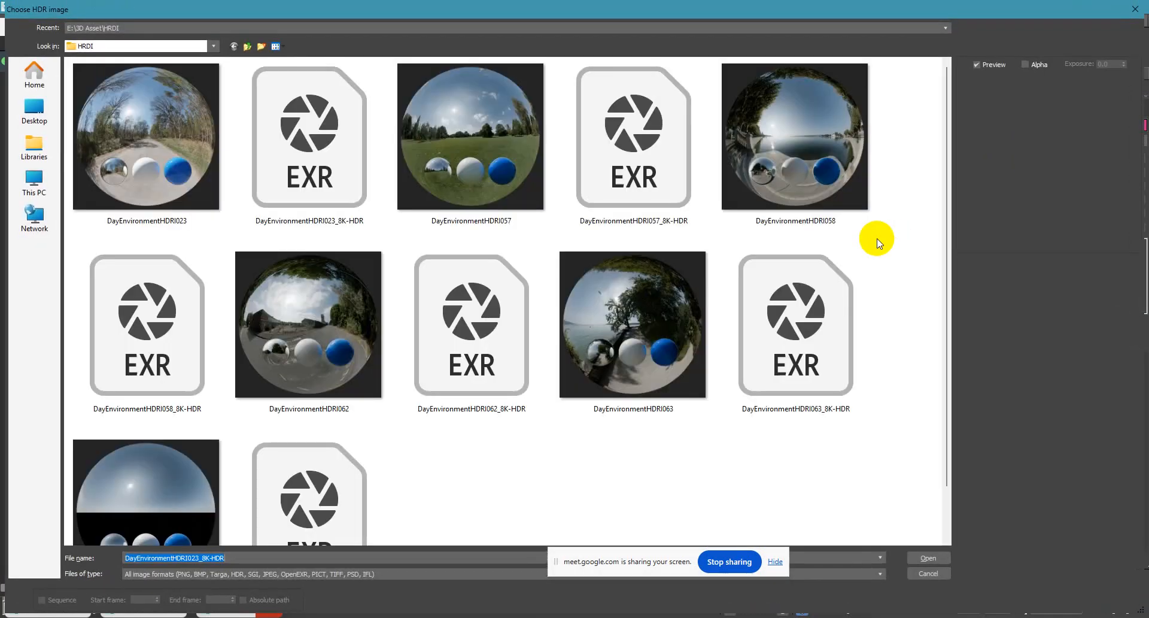
{"action": "double_click", "coordinate": [637, 175]}
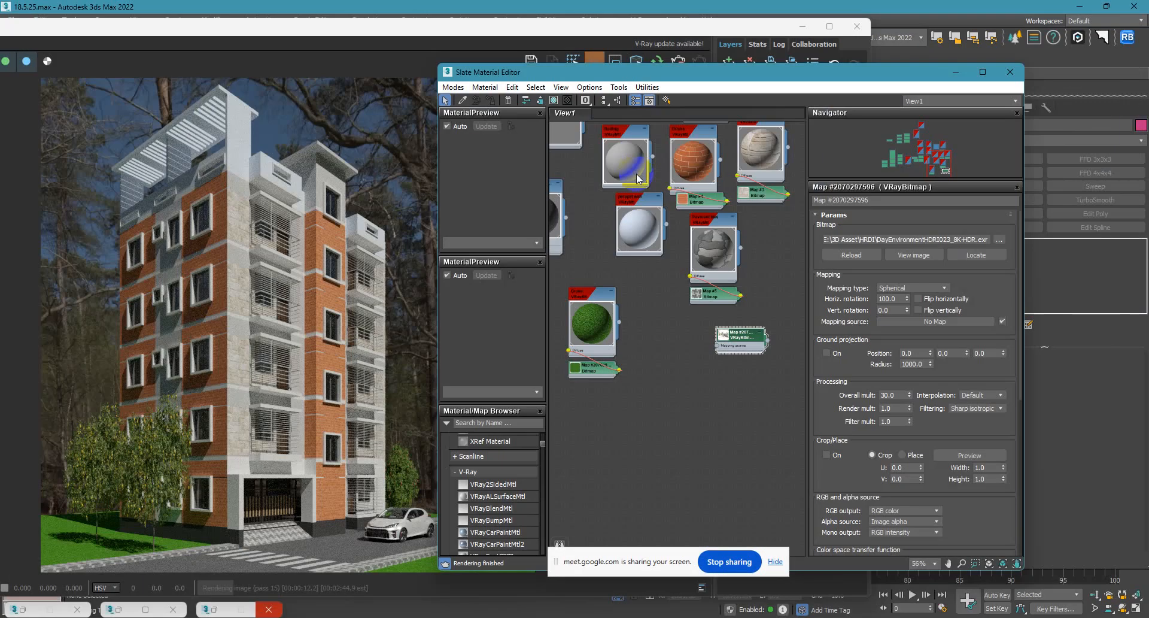
{"action": "double_click", "coordinate": [637, 177]}
Check the new sky in the render, then reopen the HDRI bitmap's parameters and set its overall multiplier to 28.
{"action": "left_click_drag", "start_coordinate": [605, 77], "coordinate": [842, 50]}
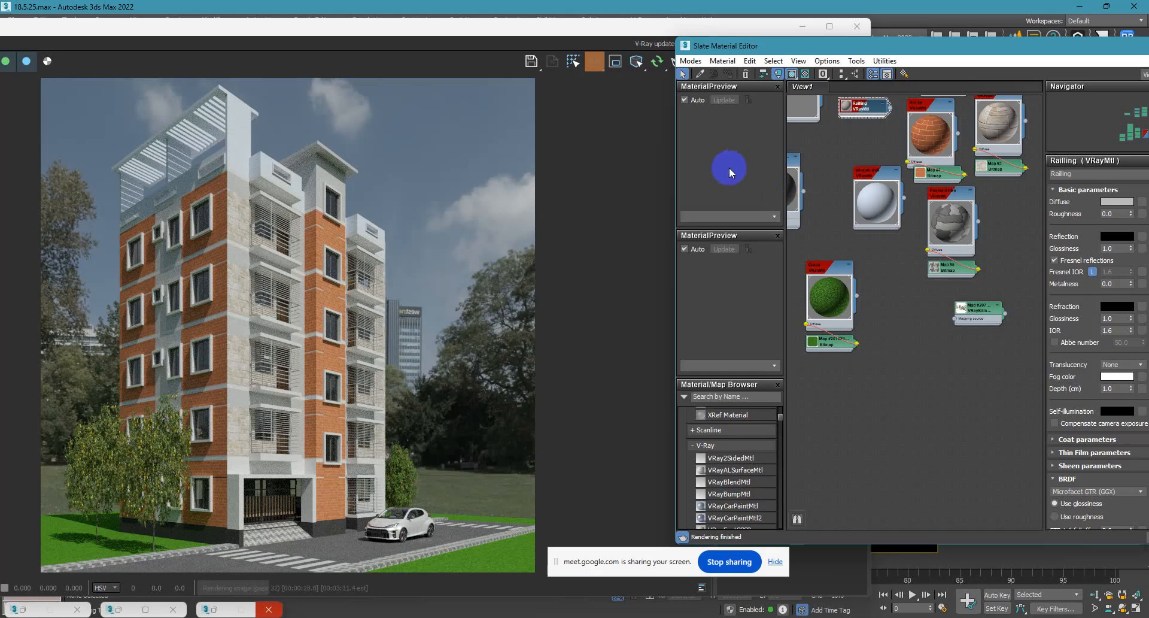
{"action": "left_click", "coordinate": [458, 267]}
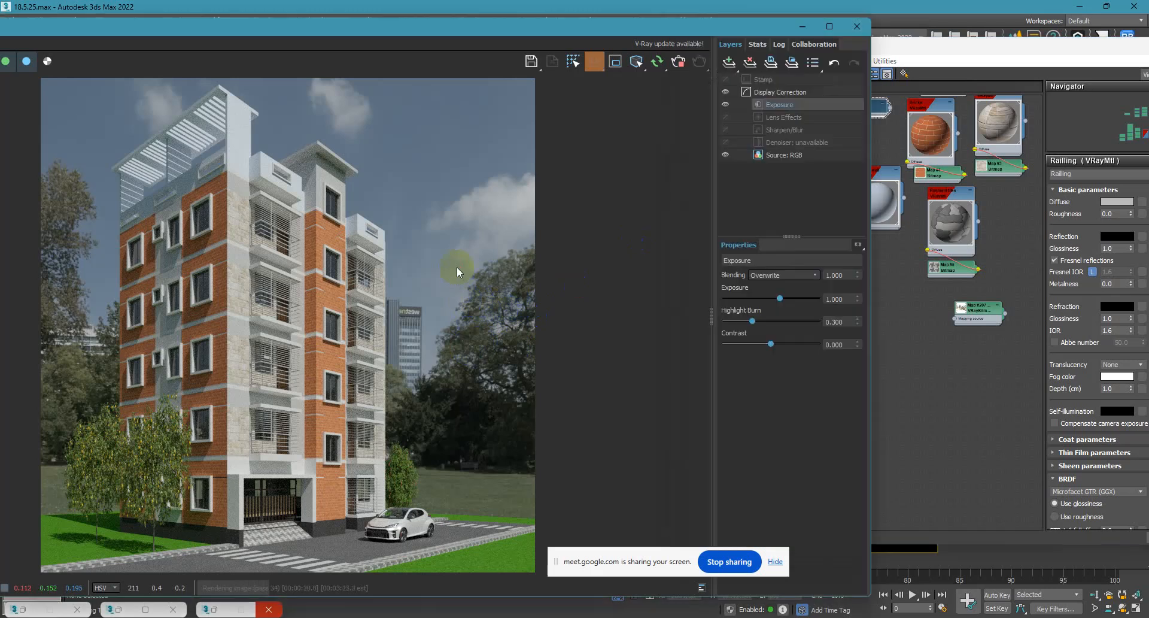
{"action": "left_click", "coordinate": [965, 309]}
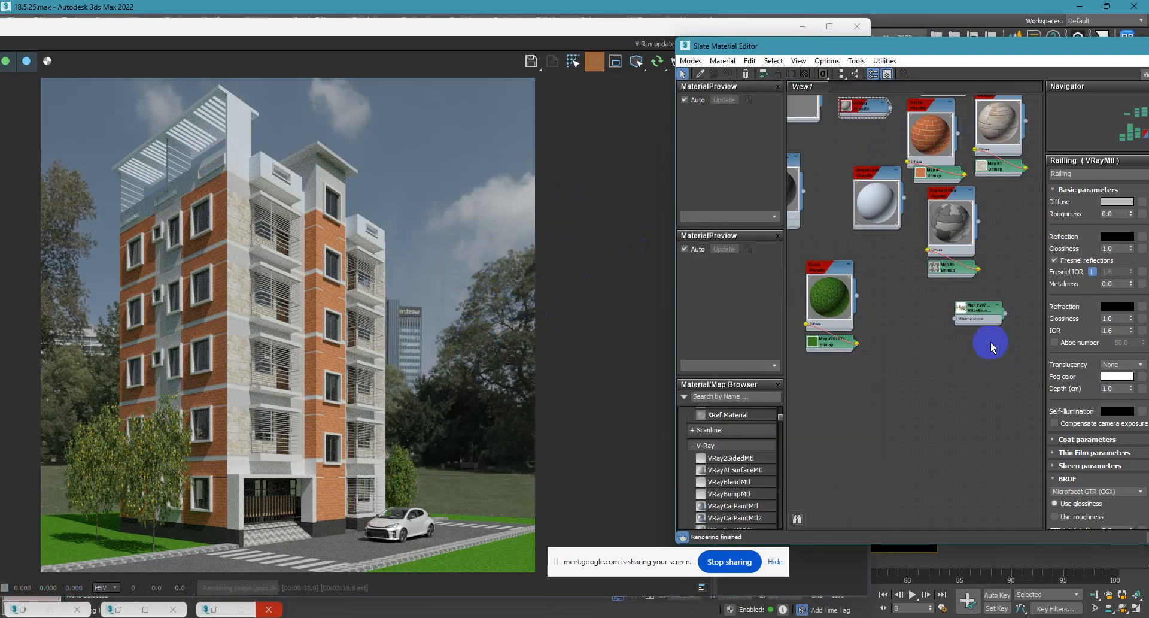
{"action": "double_click", "coordinate": [972, 315]}
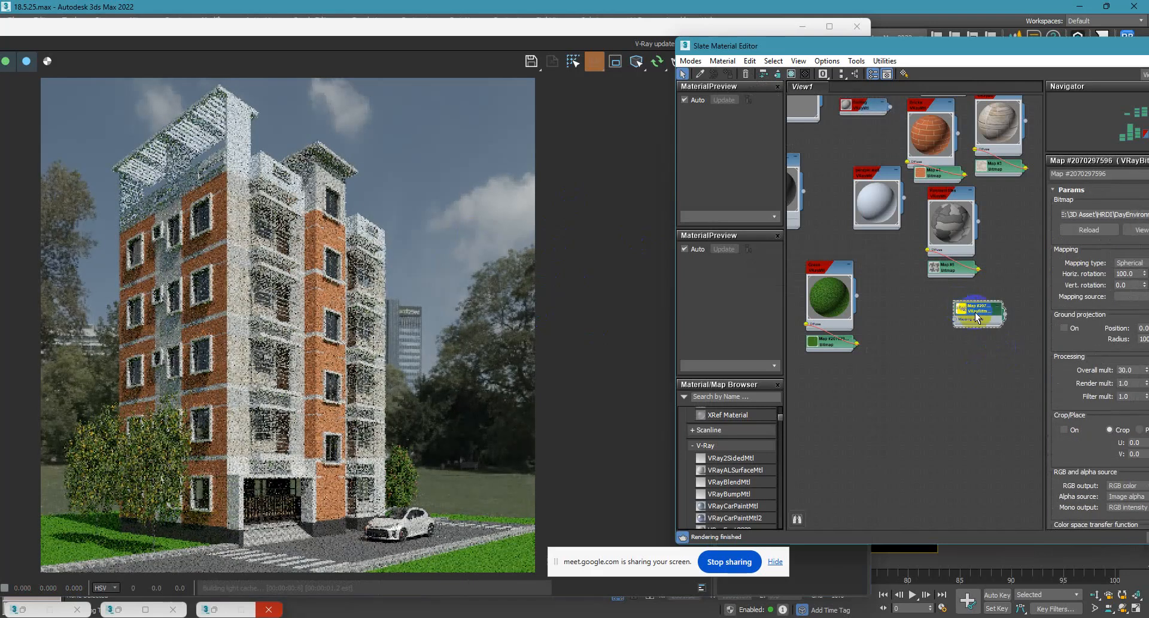
{"action": "left_click_drag", "start_coordinate": [1065, 46], "coordinate": [973, 47]}
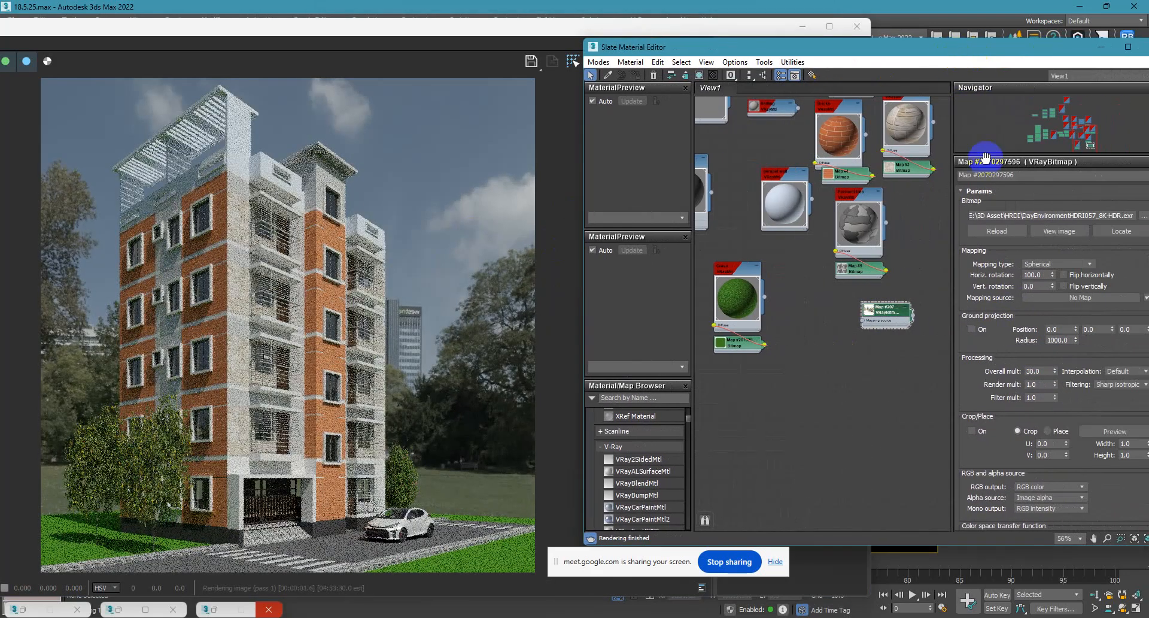
{"action": "double_click", "coordinate": [1037, 370]}
{"action": "type", "text": "28"}
{"action": "key", "text": "Return"}
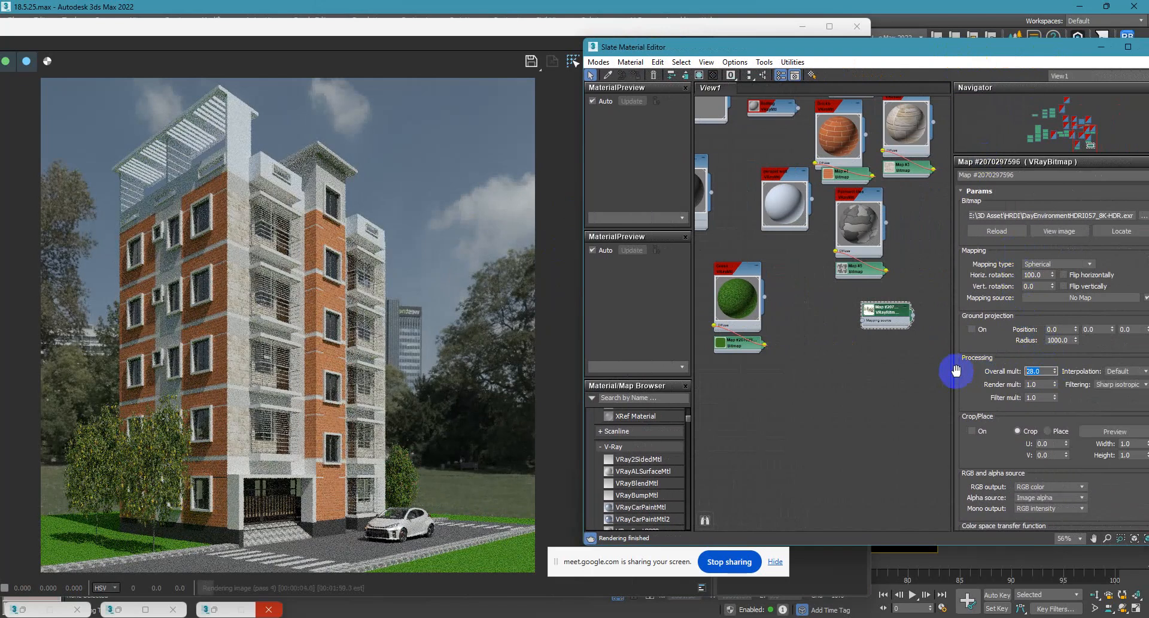
Open the Win-Glass material, unlock its Fresnel IOR and set it to 10, keeping the render in view.
{"action": "middle_click_drag", "start_coordinate": [857, 239], "coordinate": [836, 296]}
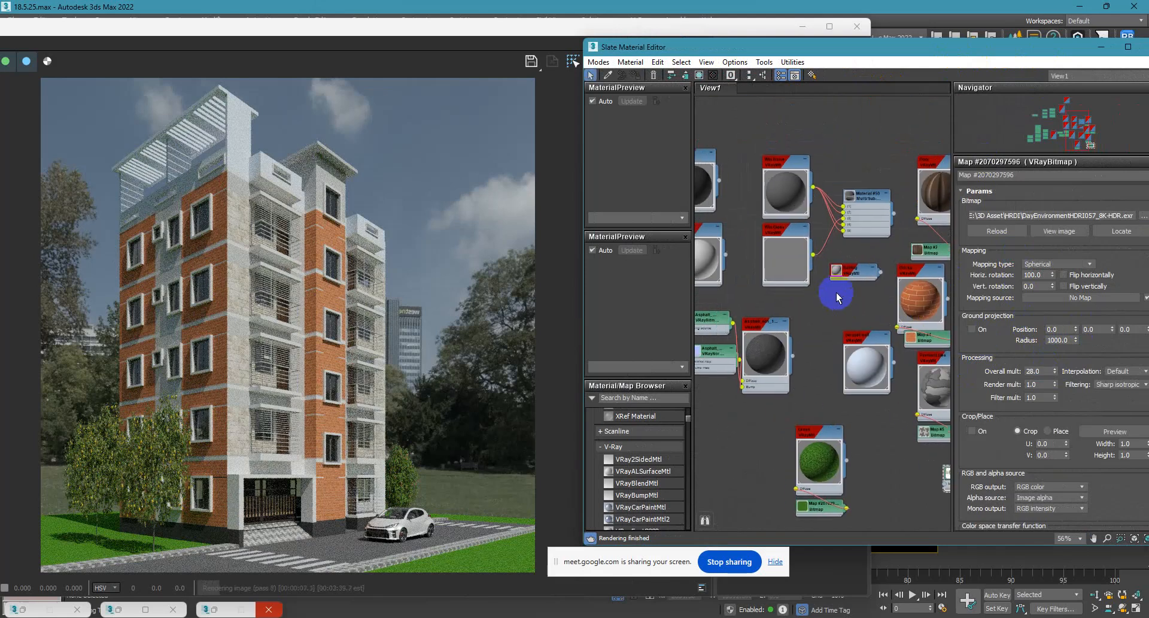
{"action": "double_click", "coordinate": [792, 256]}
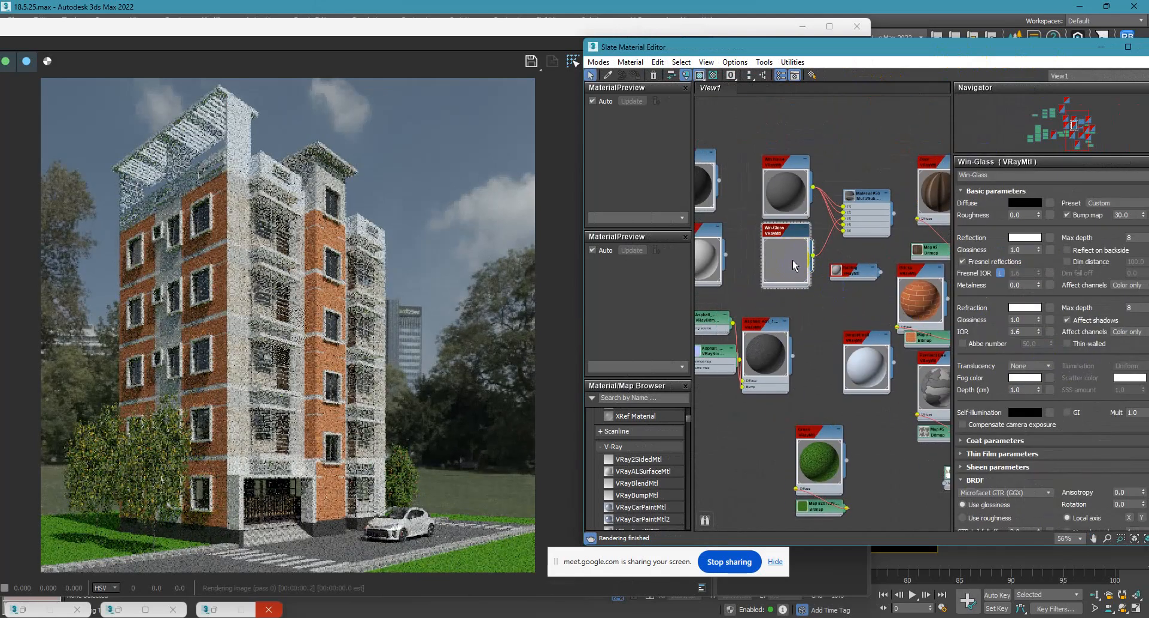
{"action": "left_click_drag", "start_coordinate": [971, 54], "coordinate": [629, 56]}
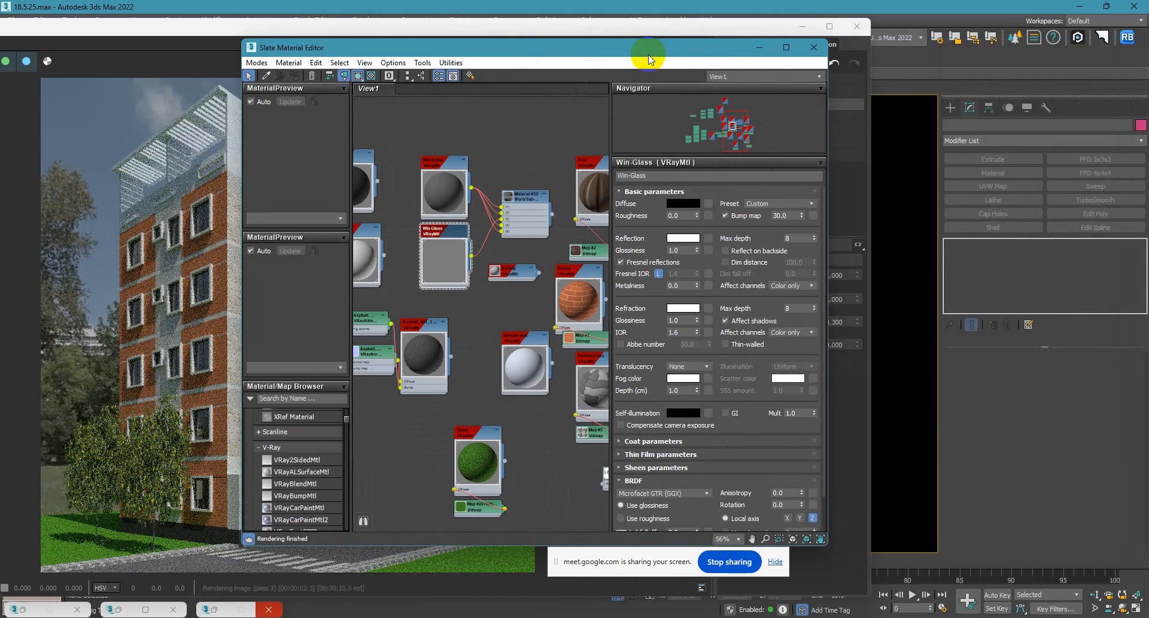
{"action": "left_click", "coordinate": [659, 273]}
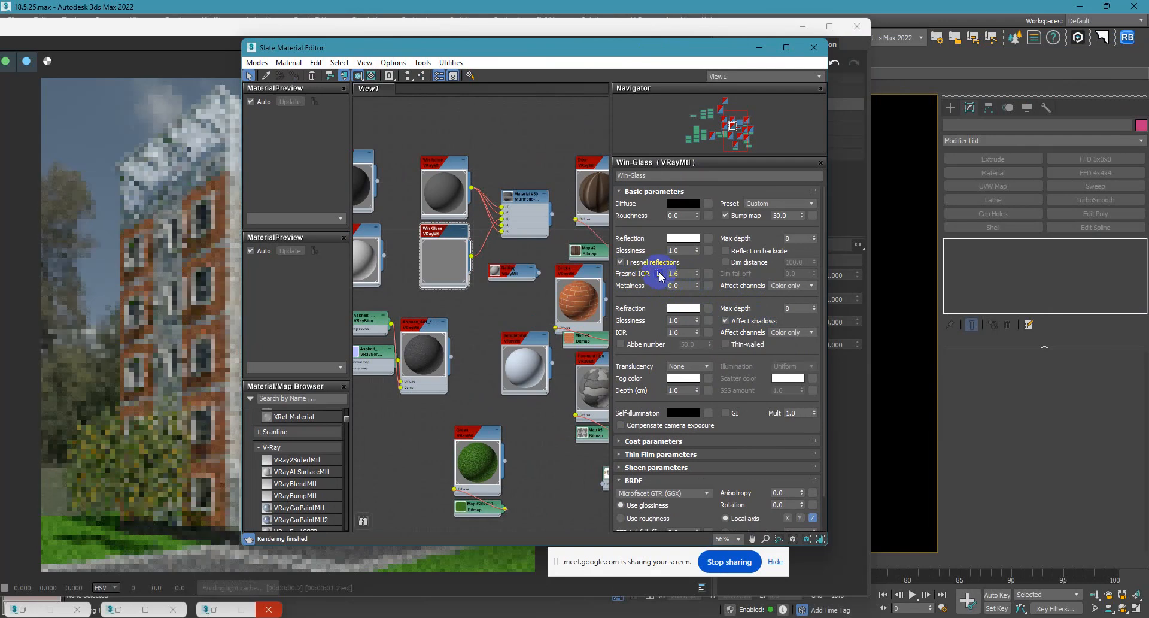
{"action": "type", "text": "10"}
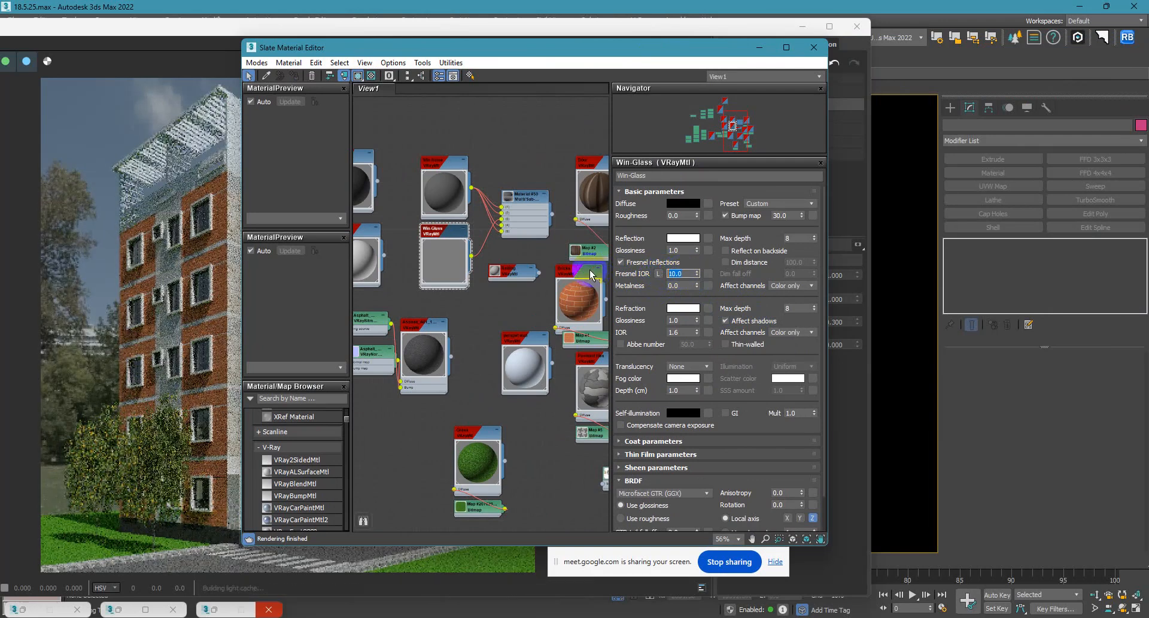
{"action": "key", "text": "Return"}
{"action": "left_click", "coordinate": [477, 47]}
{"action": "left_click_drag", "start_coordinate": [477, 48], "coordinate": [724, 55]}
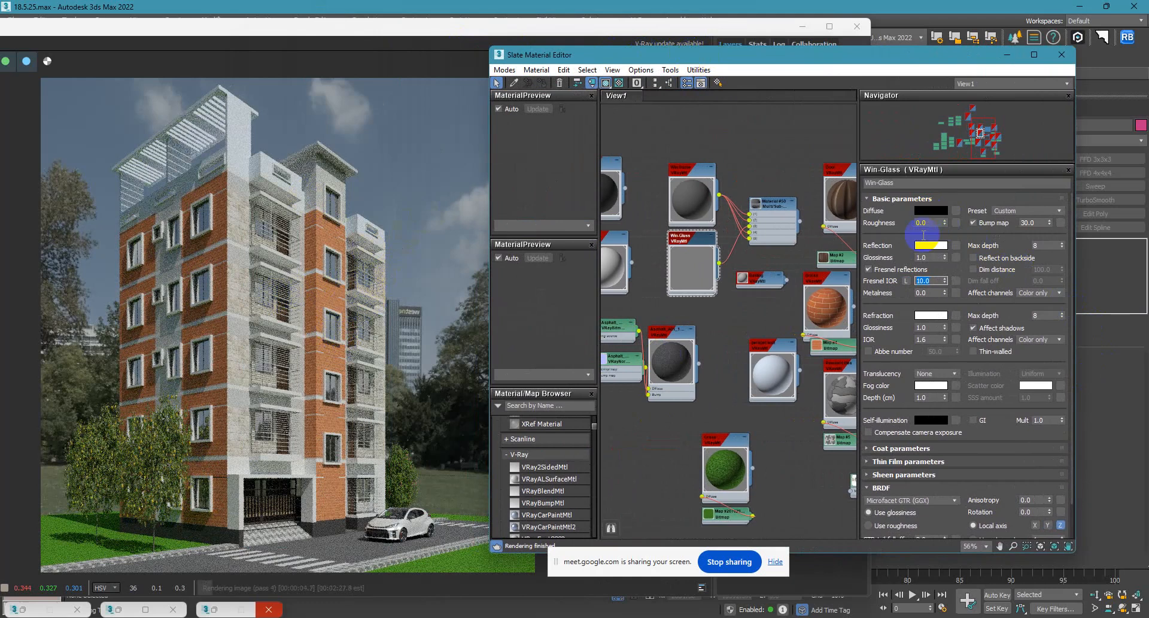
Test Fresnel IOR values of 1, 1.6 and 3 on the Win-Glass material and finish with 6.
{"action": "left_click", "coordinate": [694, 264]}
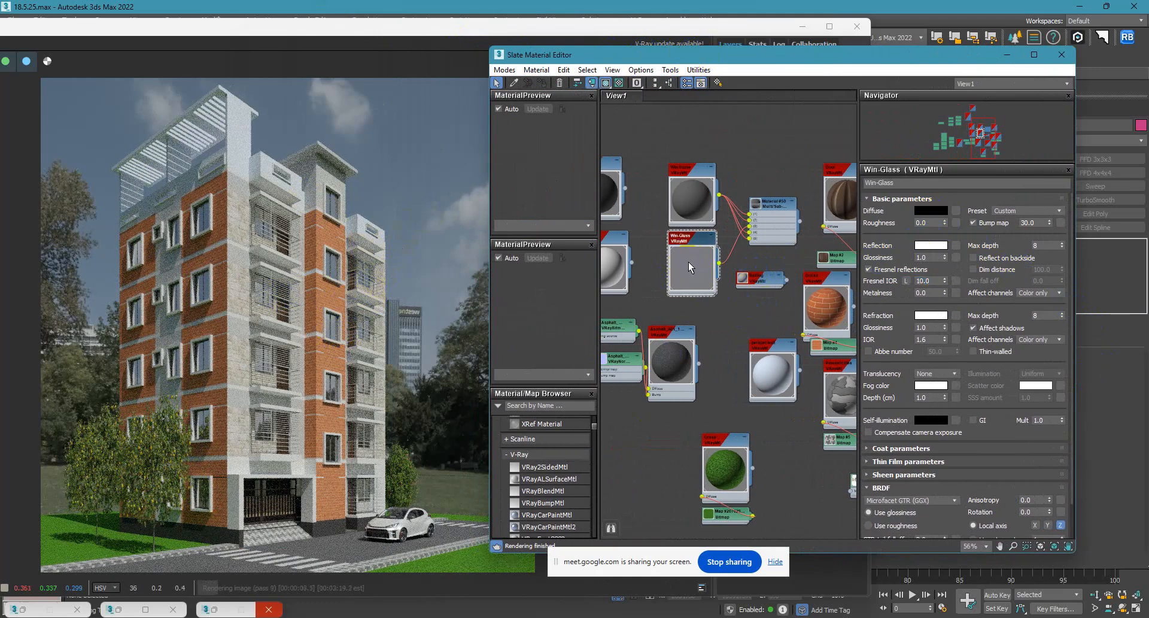
{"action": "double_click", "coordinate": [932, 281]}
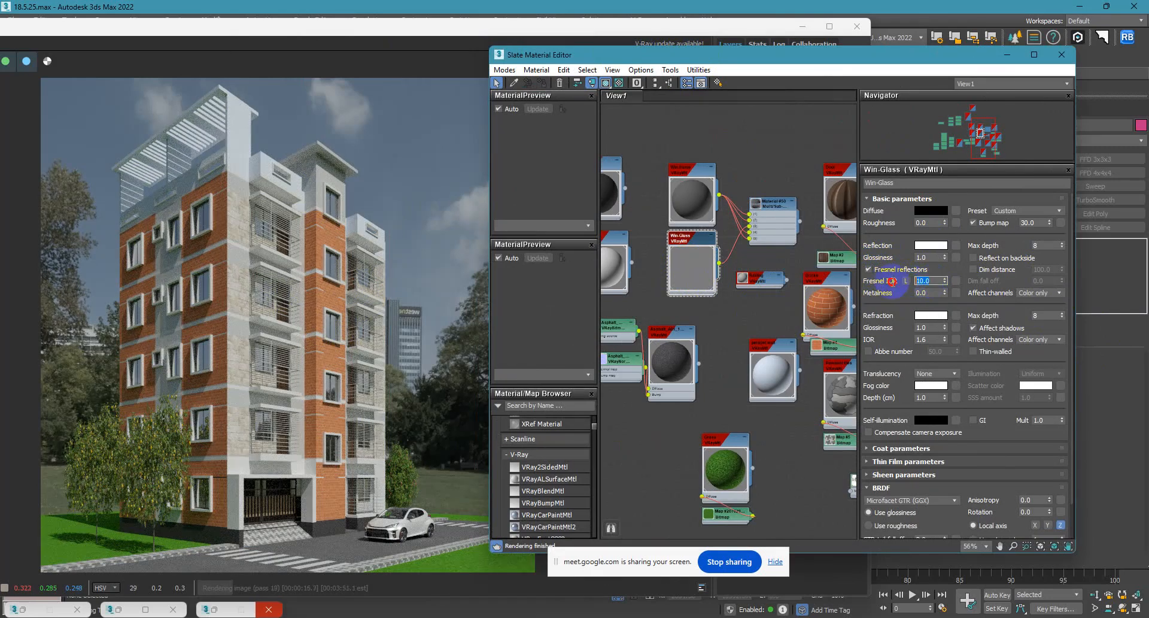
{"action": "type", "text": "1"}
{"action": "key", "text": "Return"}
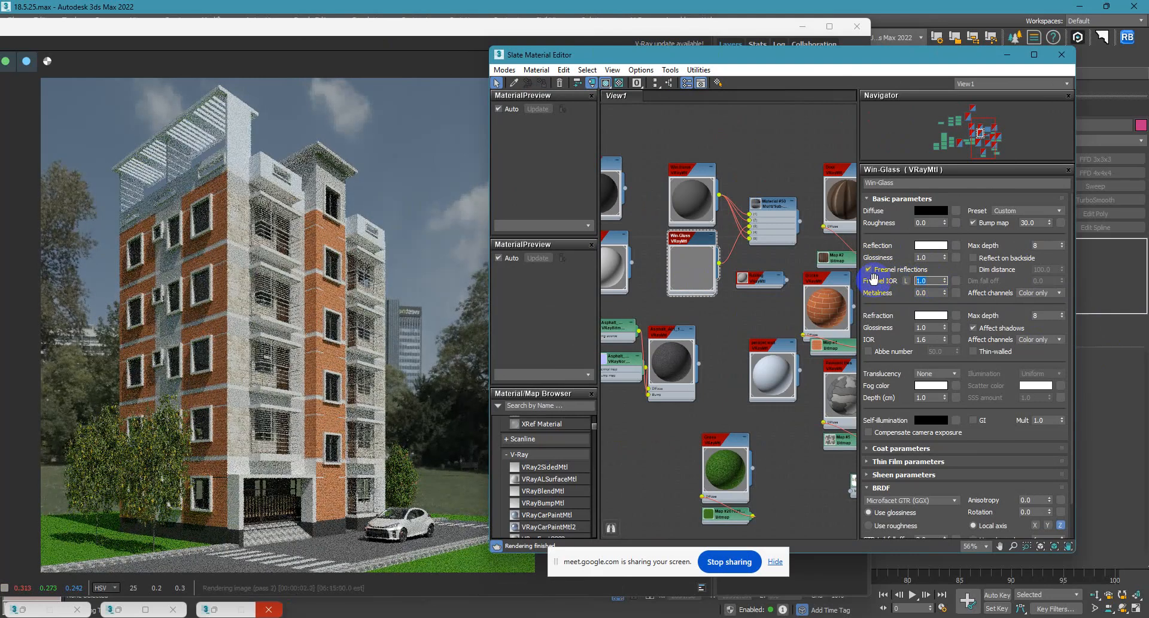
{"action": "type", "text": "1.6"}
{"action": "key", "text": "Return"}
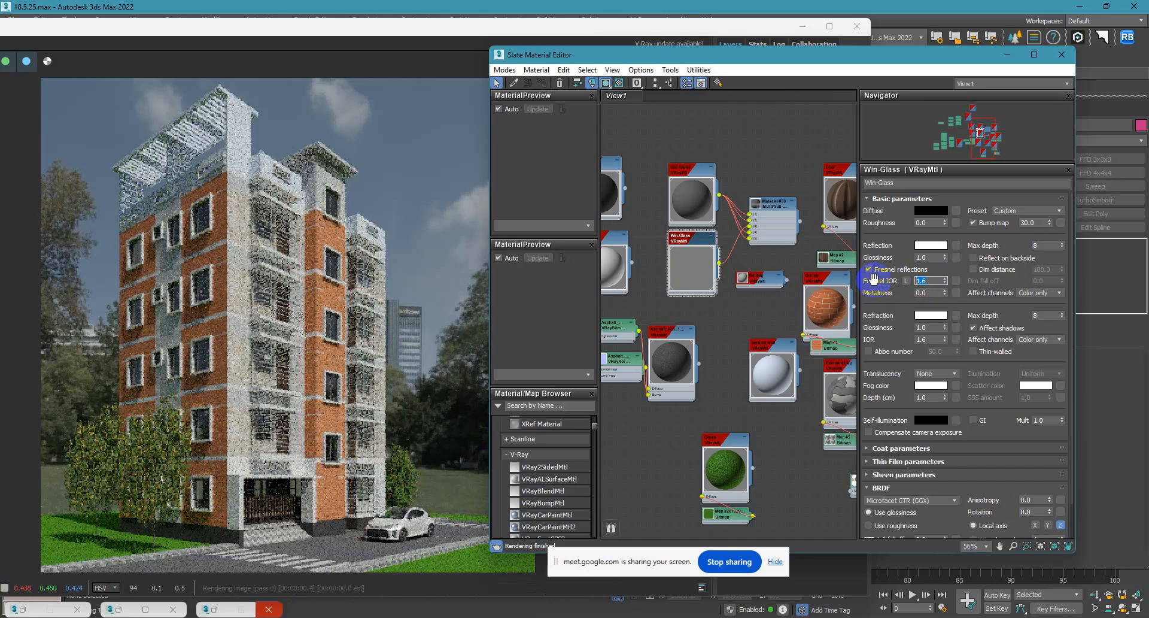
{"action": "type", "text": "3"}
{"action": "key", "text": "Return"}
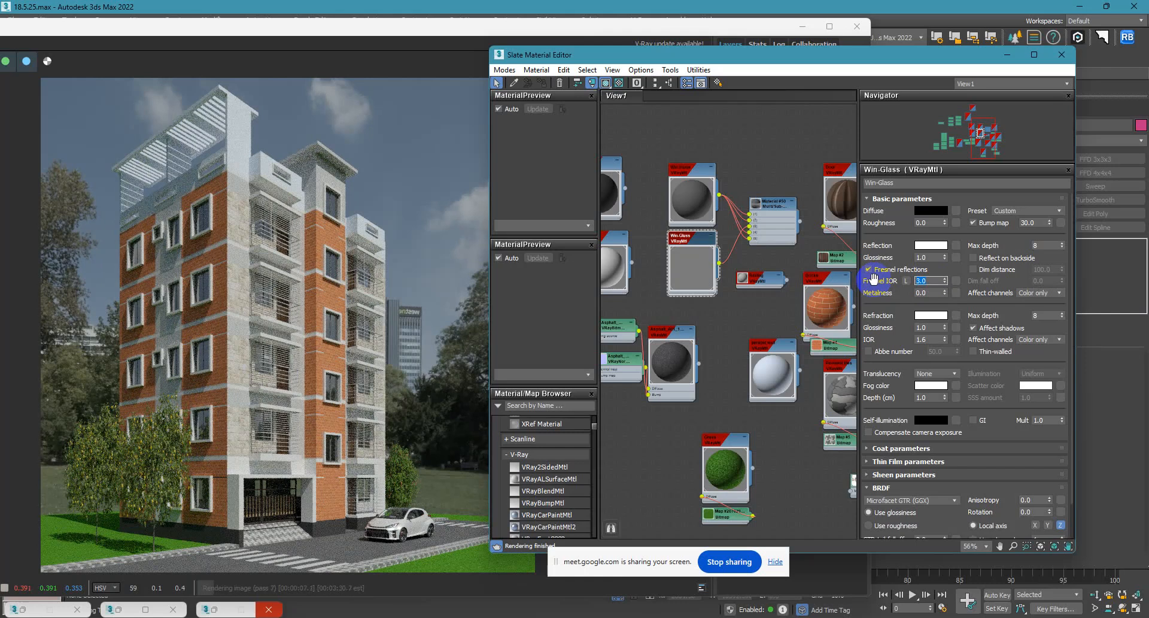
{"action": "type", "text": "5"}
{"action": "key", "text": "Return"}
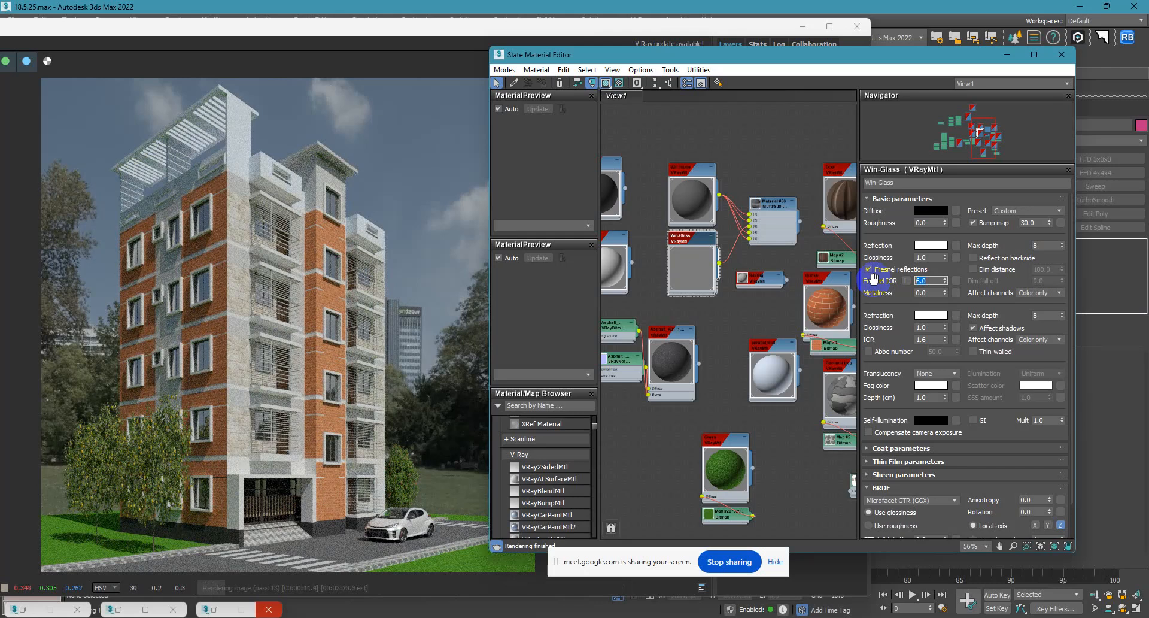
Minimise the material editor and add a Hue / Saturation correction layer to the render, raising saturation to about 0.364.
{"action": "left_click", "coordinate": [1007, 55]}
{"action": "left_click", "coordinate": [682, 285]}
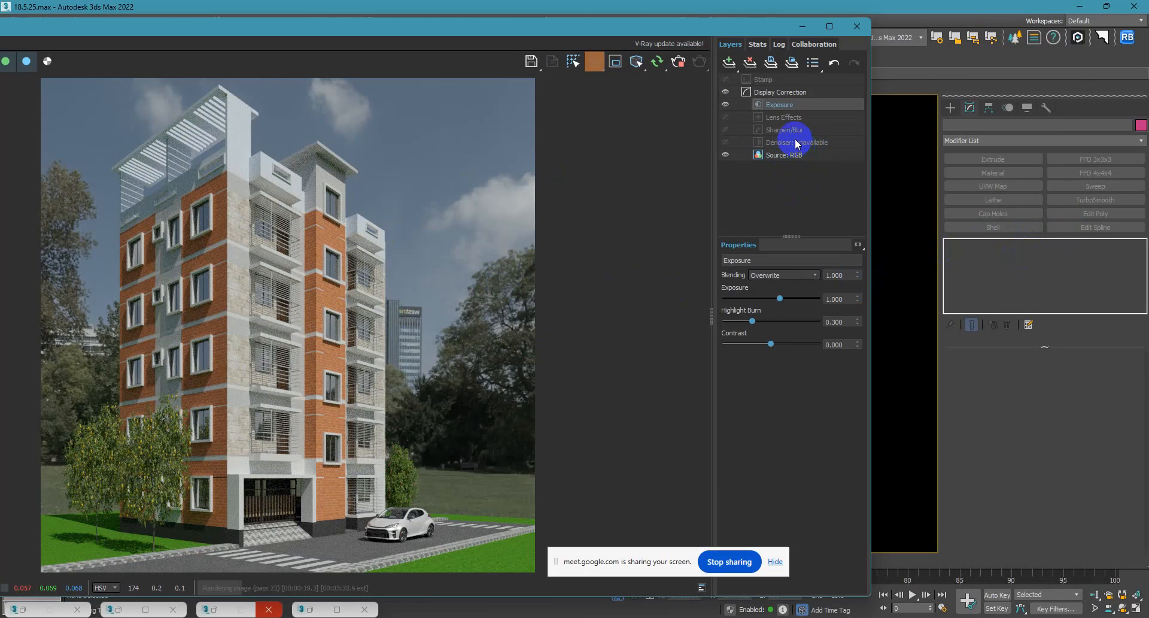
{"action": "left_click", "coordinate": [727, 63]}
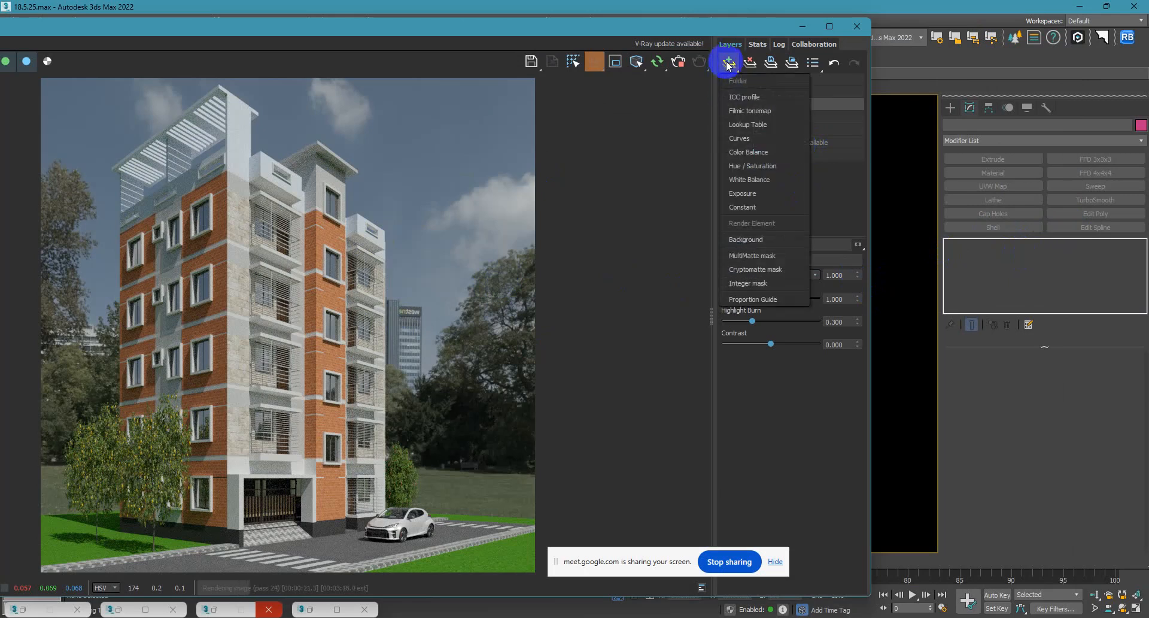
{"action": "left_click", "coordinate": [756, 165]}
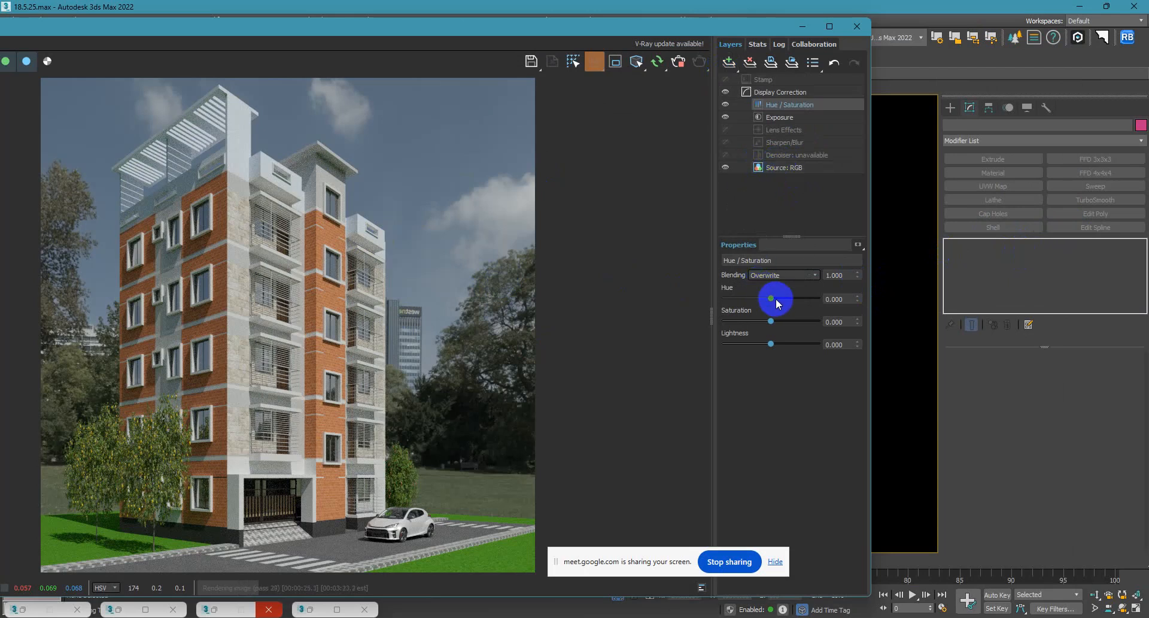
{"action": "left_click_drag", "start_coordinate": [771, 298], "coordinate": [770, 345]}
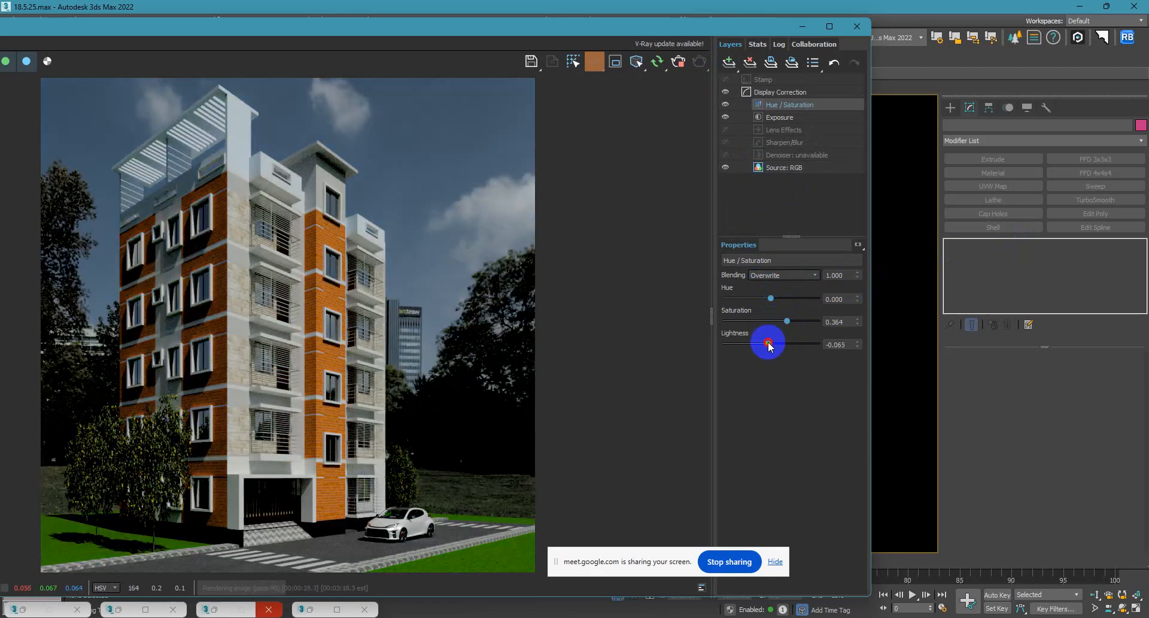
Try lightness values of 0, 1 and 0.5 on the Hue / Saturation layer and settle on 0.01.
{"action": "double_click", "coordinate": [838, 345]}
{"action": "type", "text": "0"}
{"action": "key", "text": "Return"}
{"action": "type", "text": "1"}
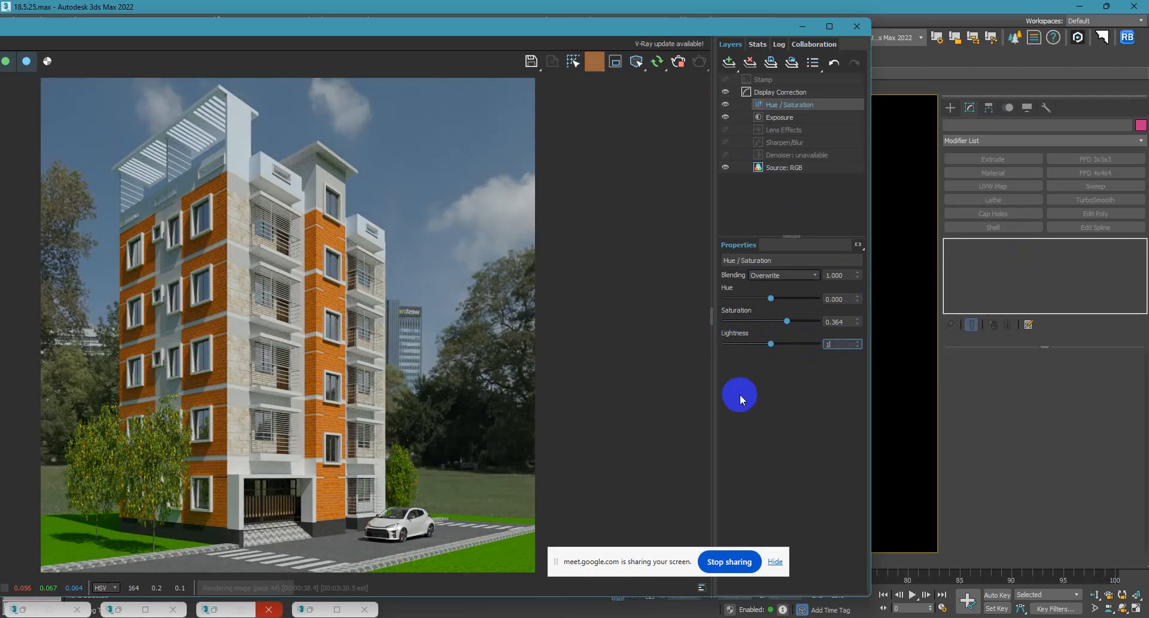
{"action": "key", "text": "Return"}
{"action": "type", "text": "0.5"}
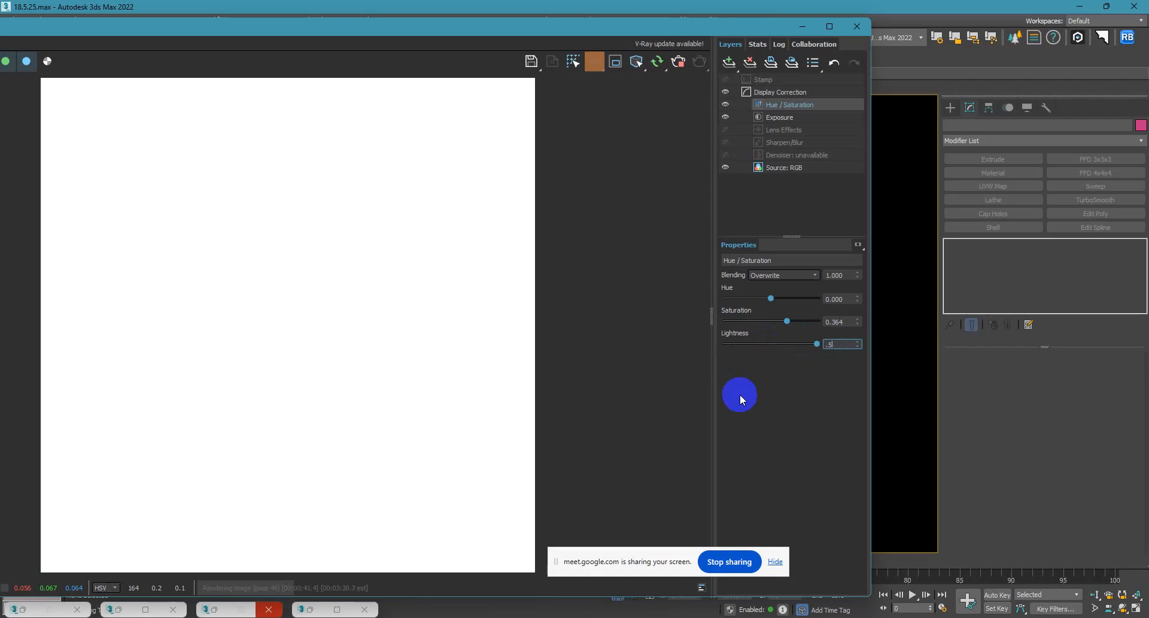
{"action": "key", "text": "Return"}
{"action": "type", "text": "0.01"}
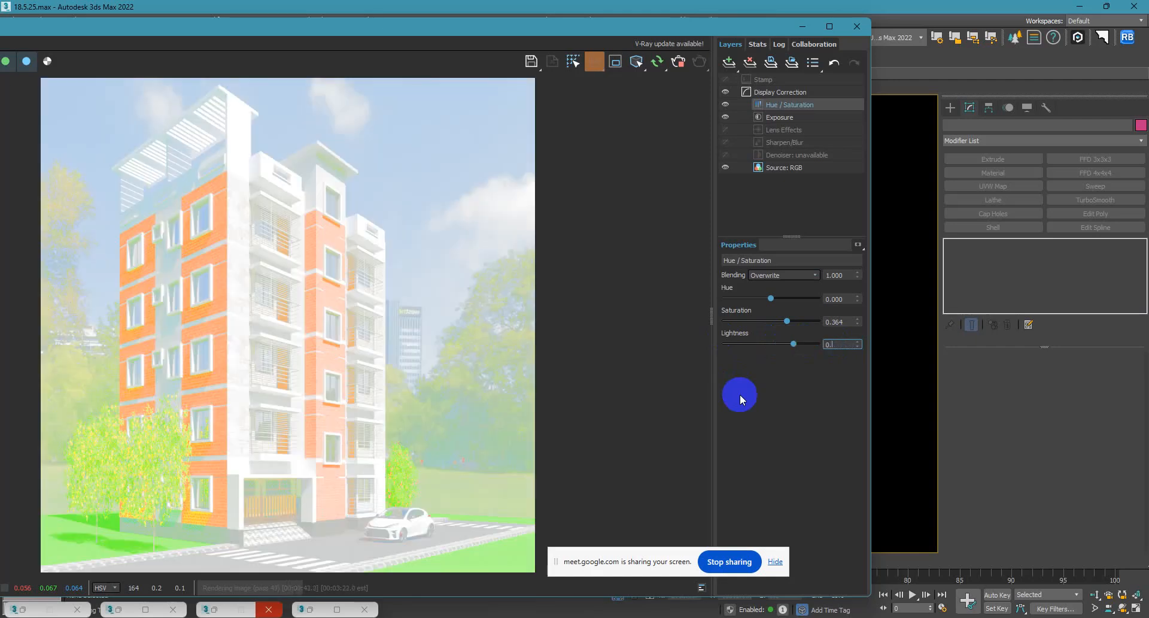
{"action": "key", "text": "Return"}
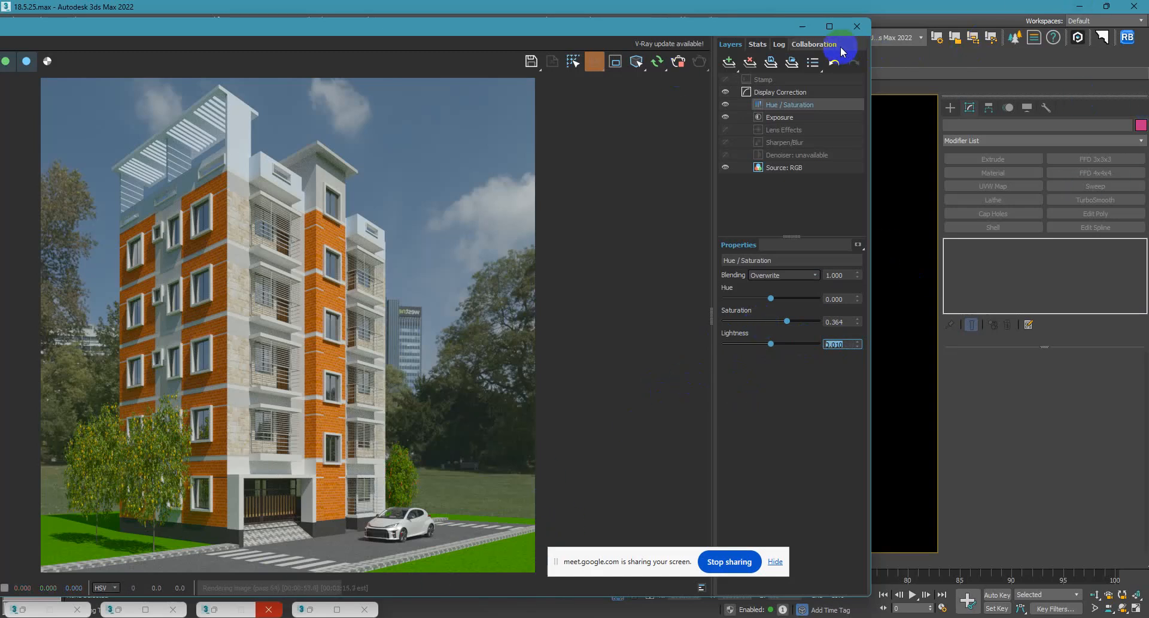
Minimise the frame buffer and, in the top view, extend the road well past the lawn's east edge by moving its end vertices.
{"action": "left_click", "coordinate": [800, 20]}
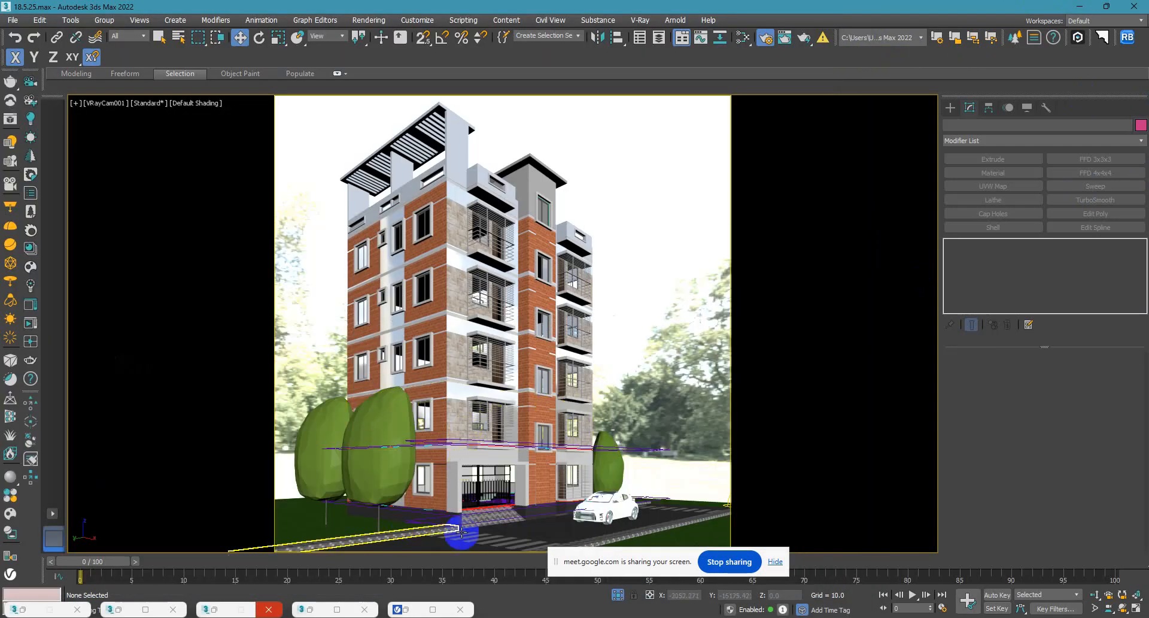
{"action": "left_click", "coordinate": [578, 529]}
{"action": "key", "text": "t"}
{"action": "scroll", "coordinate": [569, 502], "scroll_direction": "down", "scroll_amount": 5}
{"action": "middle_click_drag", "start_coordinate": [535, 396], "coordinate": [441, 379]}
{"action": "scroll", "coordinate": [441, 380], "scroll_direction": "down", "scroll_amount": 2}
{"action": "left_click", "coordinate": [1011, 371]}
{"action": "left_click_drag", "start_coordinate": [511, 459], "coordinate": [421, 300]}
{"action": "left_click_drag", "start_coordinate": [466, 363], "coordinate": [650, 359]}
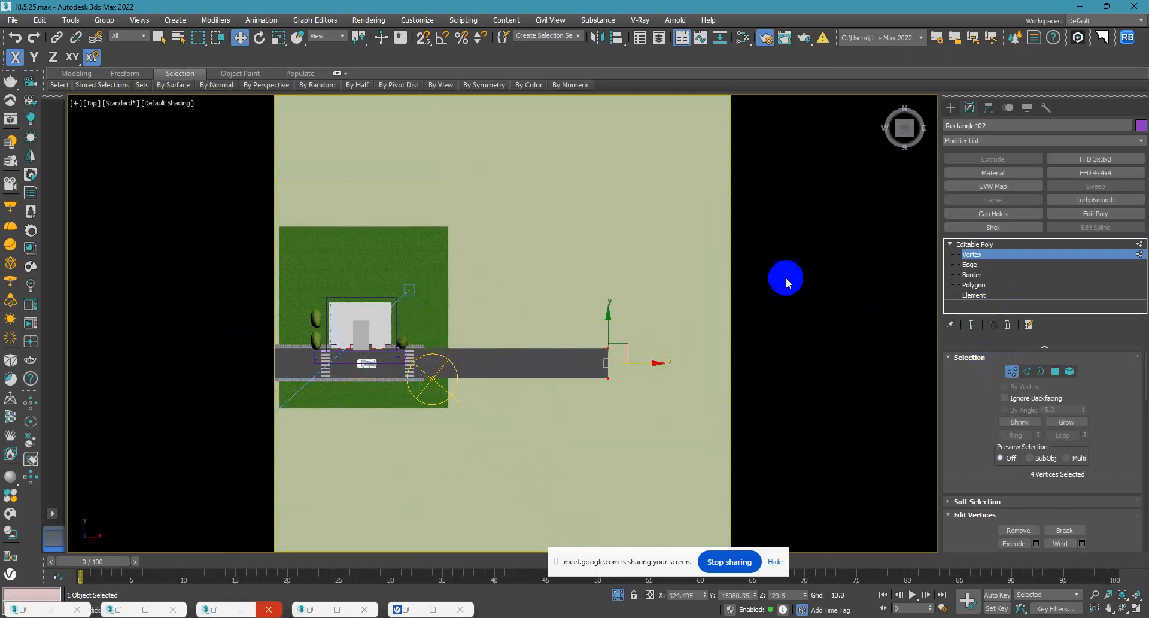
{"action": "left_click", "coordinate": [950, 107]}
{"action": "left_click", "coordinate": [578, 239]}
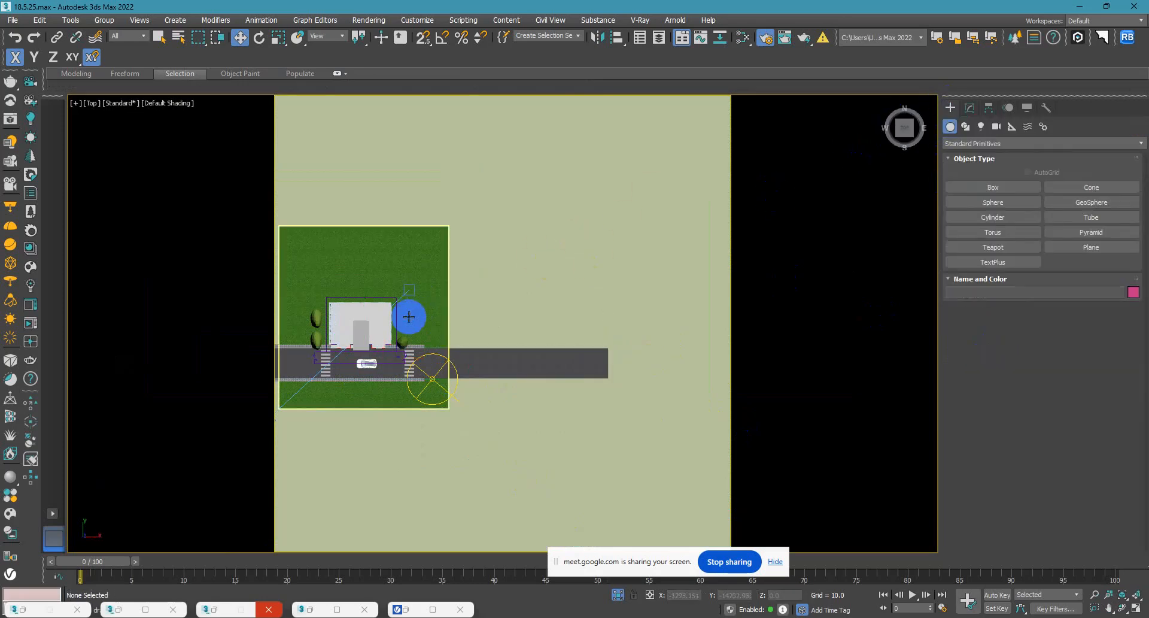
Convert the sidewalk strip along the road's north edge to an Editable Poly and select its east-end vertices.
{"action": "scroll", "coordinate": [413, 341], "scroll_direction": "up", "scroll_amount": 7}
{"action": "left_click", "coordinate": [439, 373]}
{"action": "scroll", "coordinate": [467, 377], "scroll_direction": "down", "scroll_amount": 5}
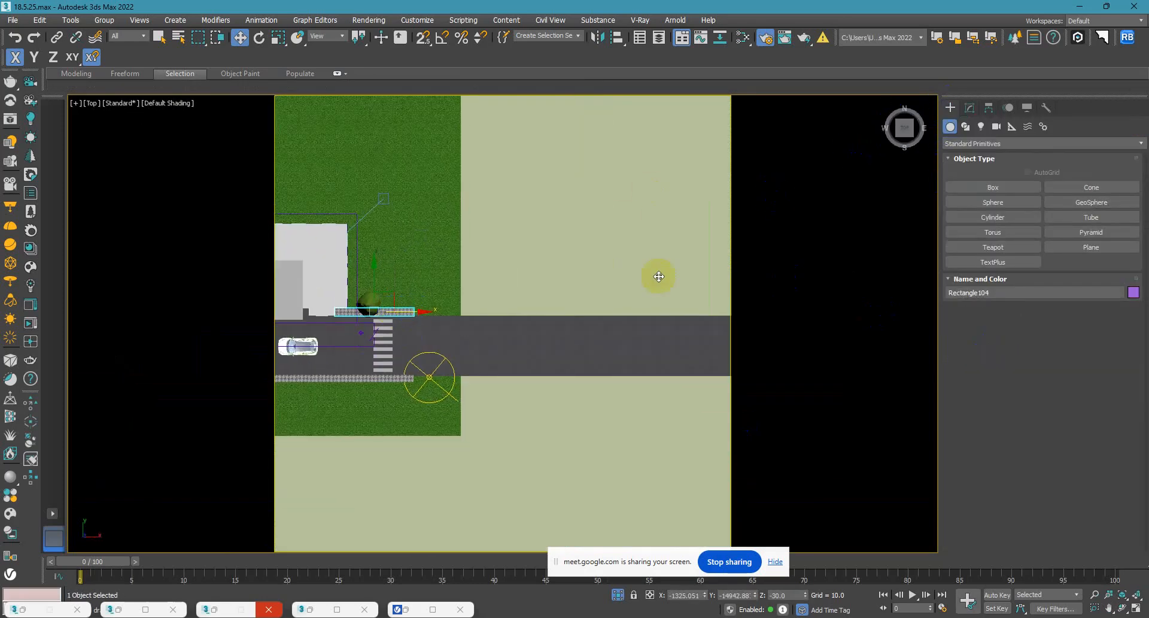
{"action": "left_click", "coordinate": [966, 109]}
{"action": "left_click", "coordinate": [970, 265]}
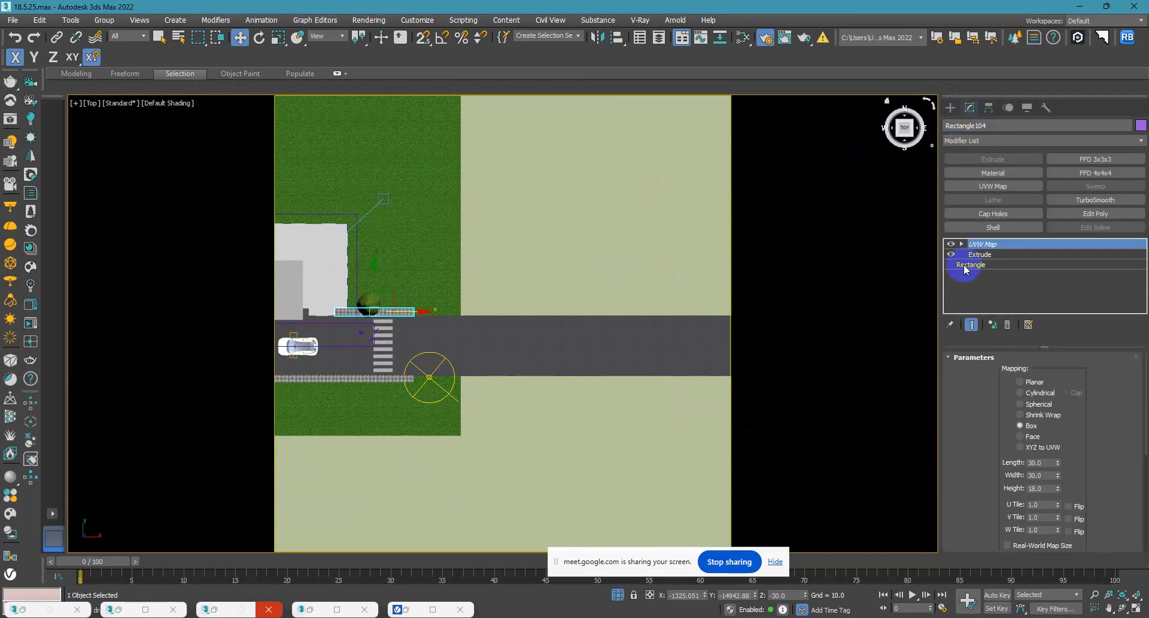
{"action": "right_click", "coordinate": [391, 307]}
{"action": "mouse_move", "coordinate": [476, 436]}
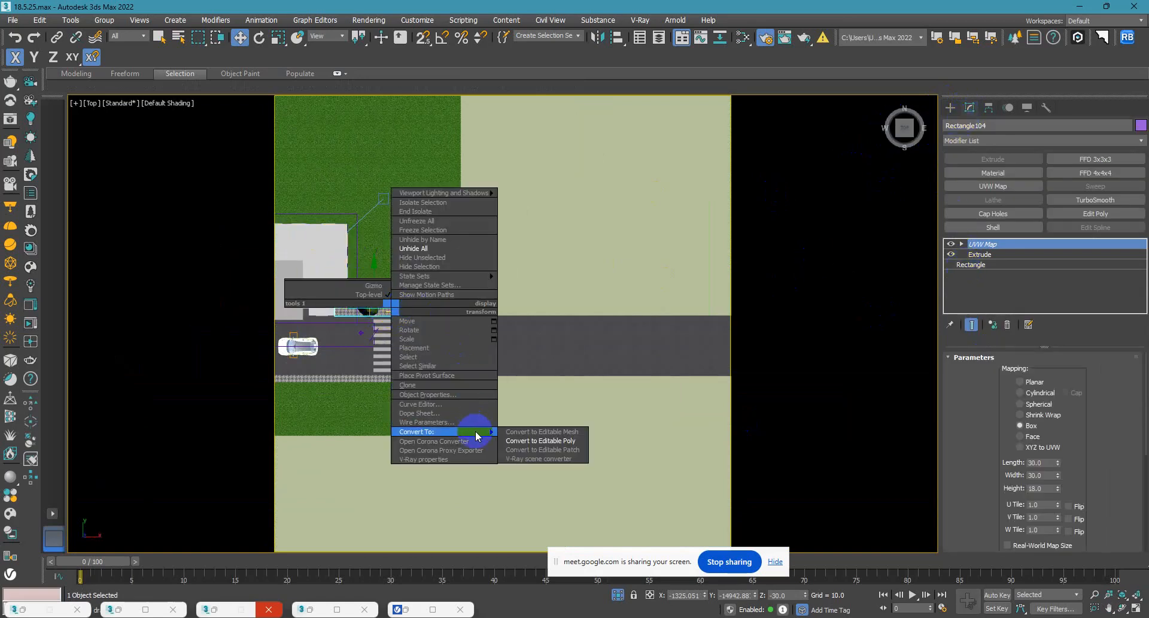
{"action": "left_click", "coordinate": [539, 441]}
{"action": "scroll", "coordinate": [1006, 455], "scroll_direction": "down", "scroll_amount": 3}
{"action": "scroll", "coordinate": [987, 491], "scroll_direction": "down", "scroll_amount": 3}
{"action": "scroll", "coordinate": [948, 476], "scroll_direction": "down", "scroll_amount": 2}
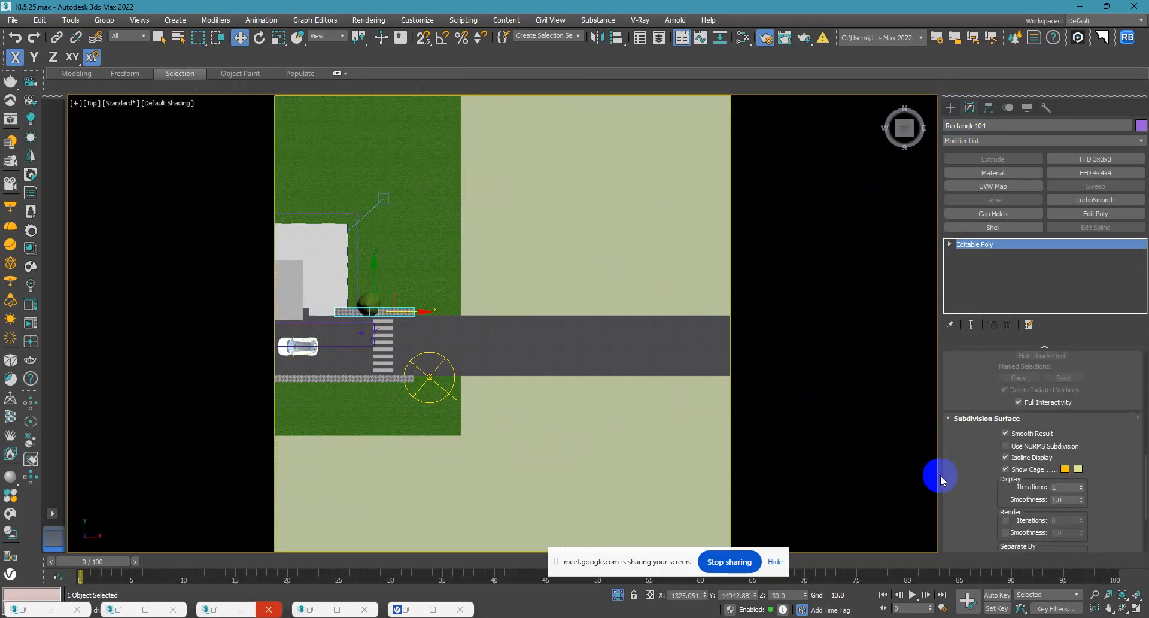
{"action": "scroll", "coordinate": [960, 491], "scroll_direction": "down", "scroll_amount": 3}
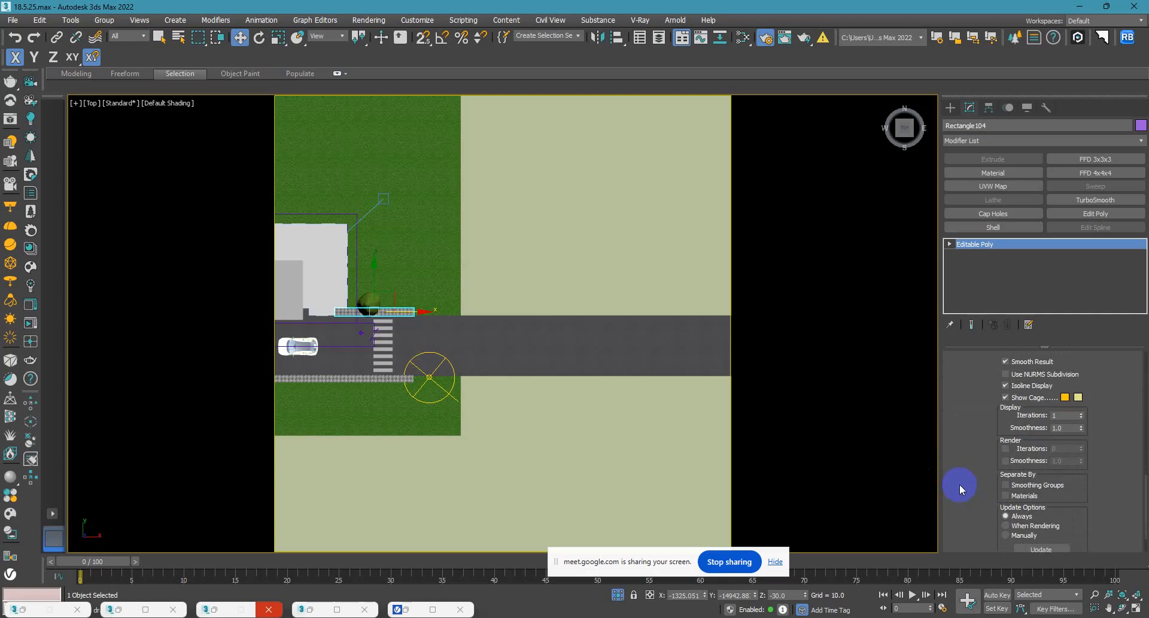
{"action": "left_click", "coordinate": [950, 244]}
{"action": "left_click", "coordinate": [972, 255]}
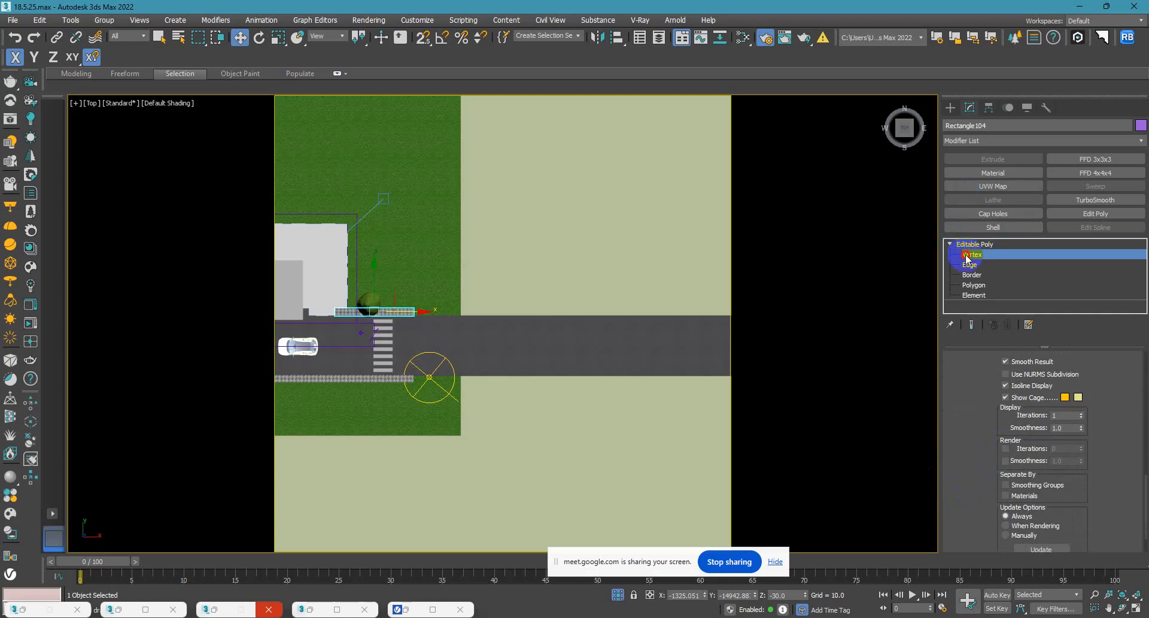
{"action": "left_click_drag", "start_coordinate": [403, 278], "coordinate": [503, 366]}
Try to stretch the north sidewalk's east end and snap it to the road's end, and undo both vertex moves.
{"action": "middle_click_drag", "start_coordinate": [507, 367], "coordinate": [421, 359]}
{"action": "scroll", "coordinate": [420, 359], "scroll_direction": "down", "scroll_amount": 2}
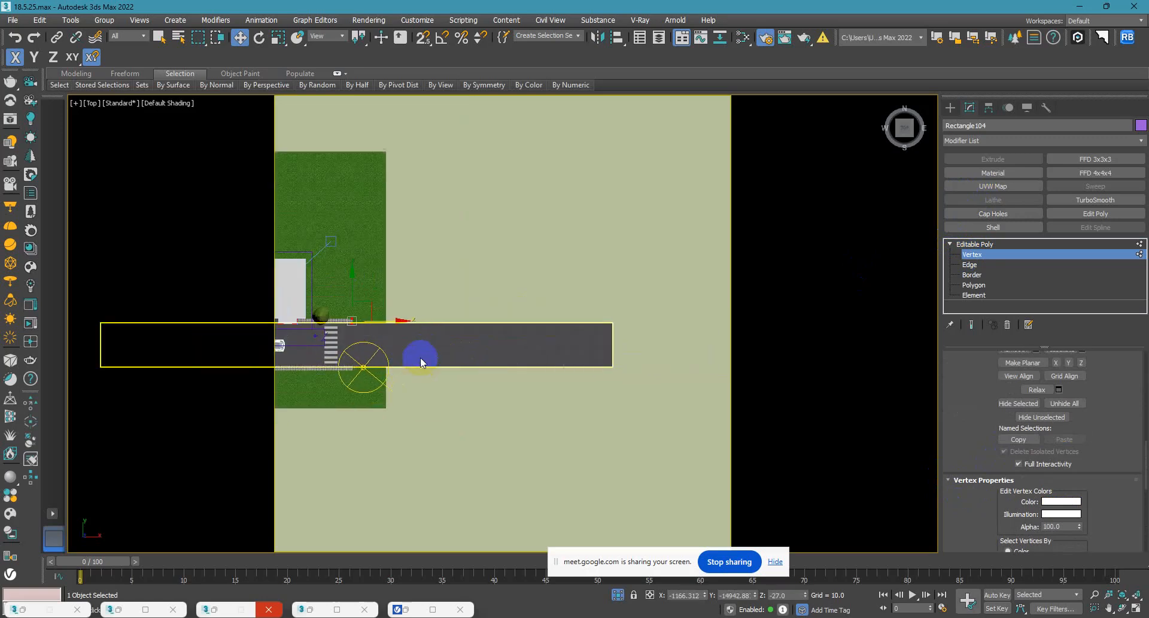
{"action": "left_click_drag", "start_coordinate": [400, 331], "coordinate": [600, 328]}
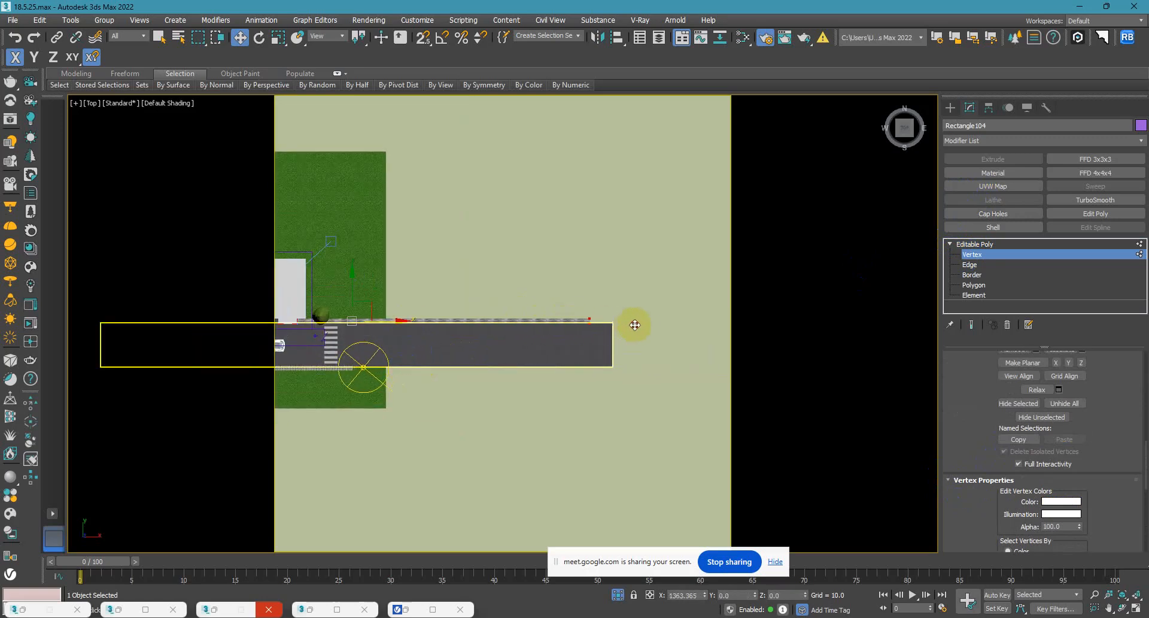
{"action": "scroll", "coordinate": [639, 335], "scroll_direction": "up", "scroll_amount": 8}
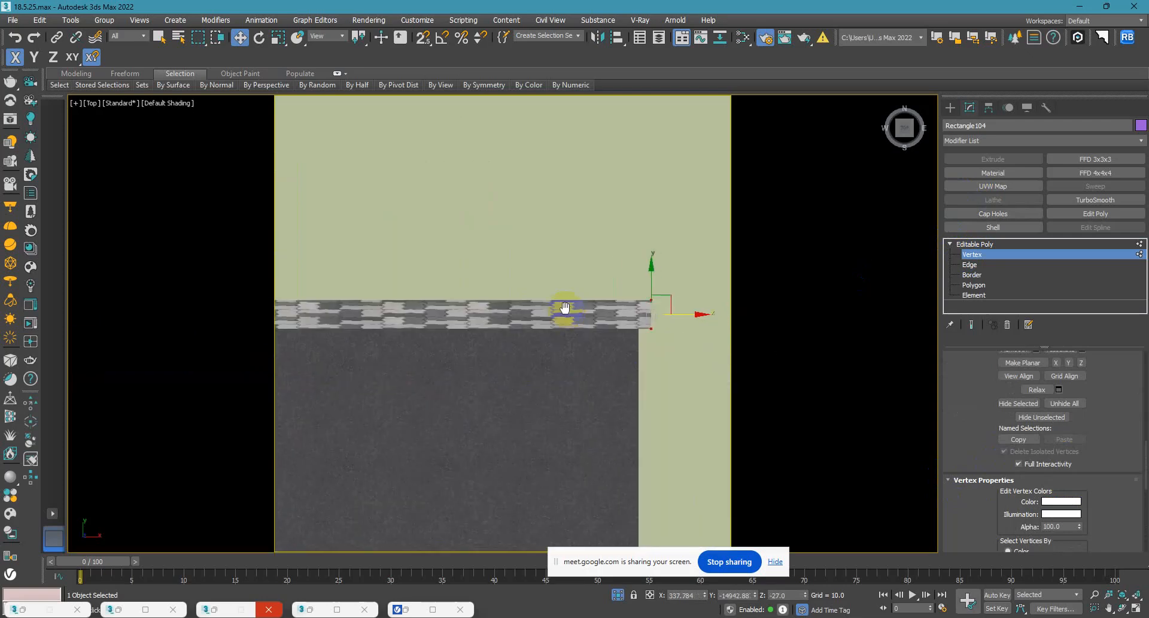
{"action": "middle_click_drag", "start_coordinate": [676, 323], "coordinate": [649, 295]}
{"action": "key", "text": "s"}
{"action": "scroll", "coordinate": [627, 302], "scroll_direction": "up", "scroll_amount": 5}
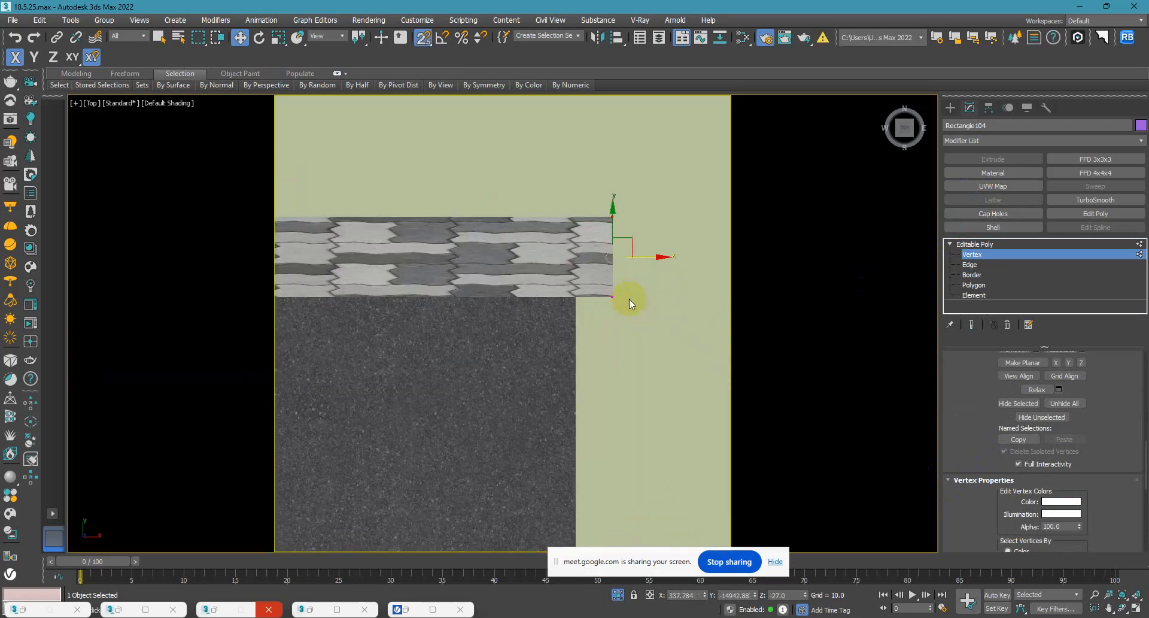
{"action": "left_click_drag", "start_coordinate": [609, 294], "coordinate": [576, 296]}
{"action": "scroll", "coordinate": [609, 318], "scroll_direction": "down", "scroll_amount": 8}
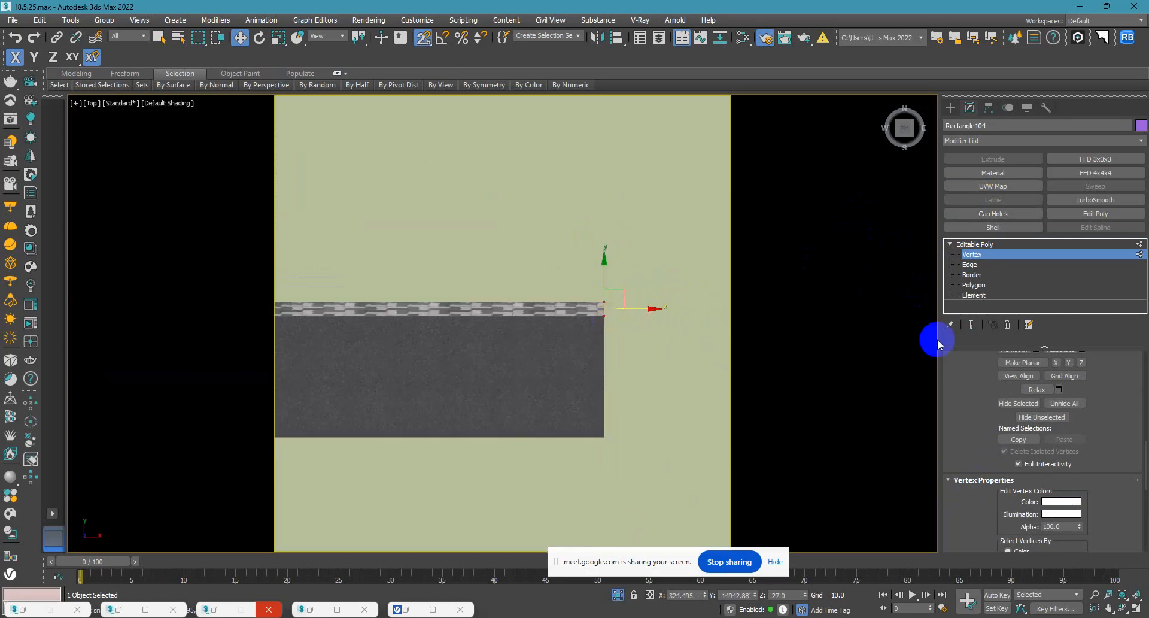
{"action": "key", "text": "ctrl+z"}
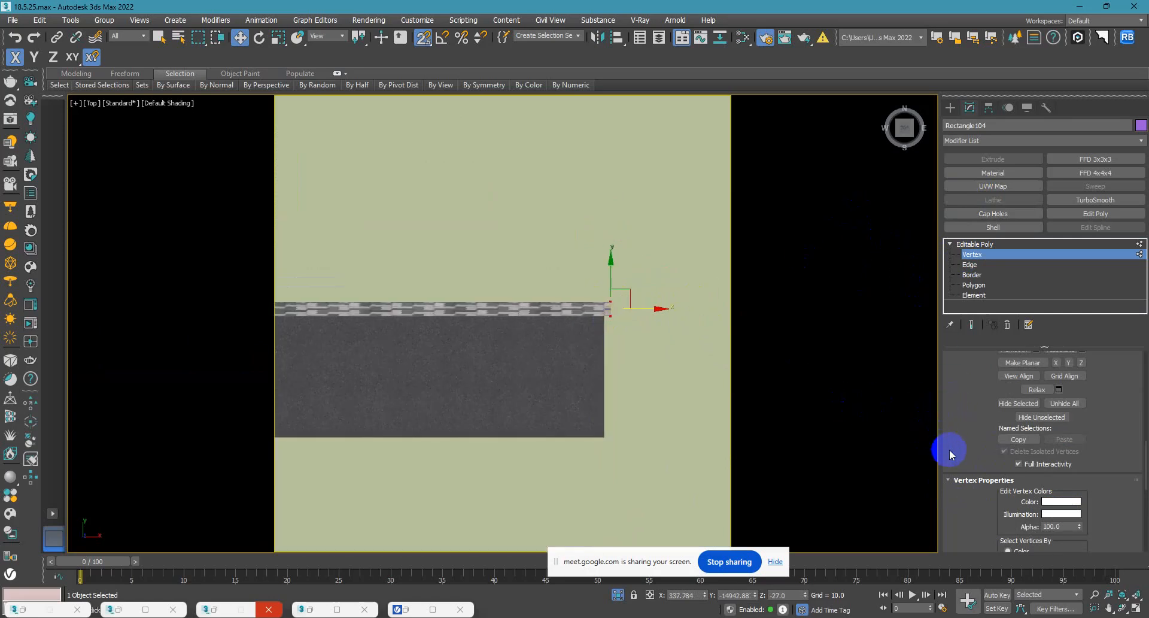
{"action": "scroll", "coordinate": [964, 505], "scroll_direction": "up", "scroll_amount": 5}
{"action": "key", "text": "ctrl+z"}
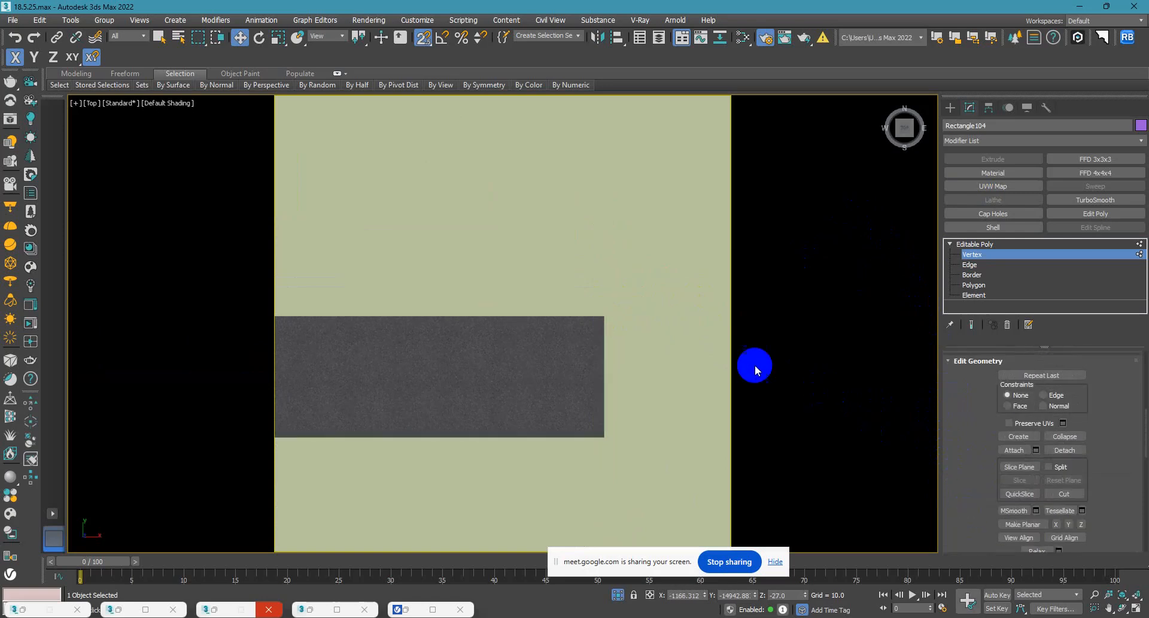
Enable Preserve UVs and extend the north sidewalk's east-end vertices to the end of the road.
{"action": "scroll", "coordinate": [669, 337], "scroll_direction": "down", "scroll_amount": 8}
{"action": "scroll", "coordinate": [467, 330], "scroll_direction": "up", "scroll_amount": 2}
{"action": "scroll", "coordinate": [479, 335], "scroll_direction": "up", "scroll_amount": 4}
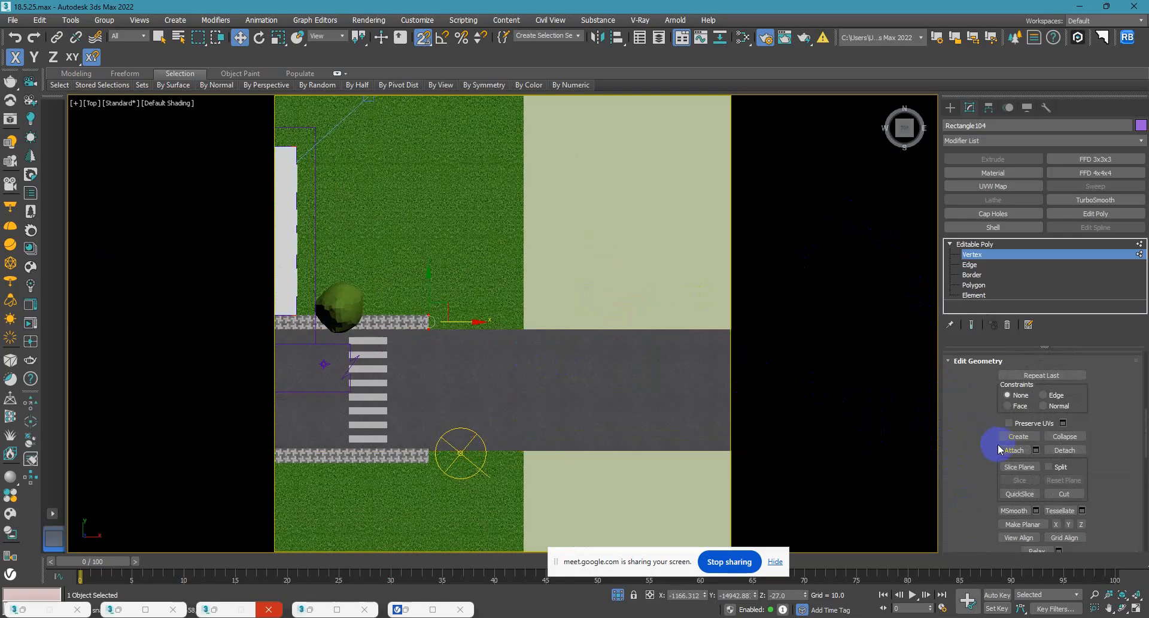
{"action": "scroll", "coordinate": [978, 472], "scroll_direction": "up", "scroll_amount": 3}
{"action": "left_click", "coordinate": [1009, 512]}
{"action": "scroll", "coordinate": [533, 357], "scroll_direction": "down", "scroll_amount": 3}
{"action": "scroll", "coordinate": [478, 339], "scroll_direction": "down", "scroll_amount": 2}
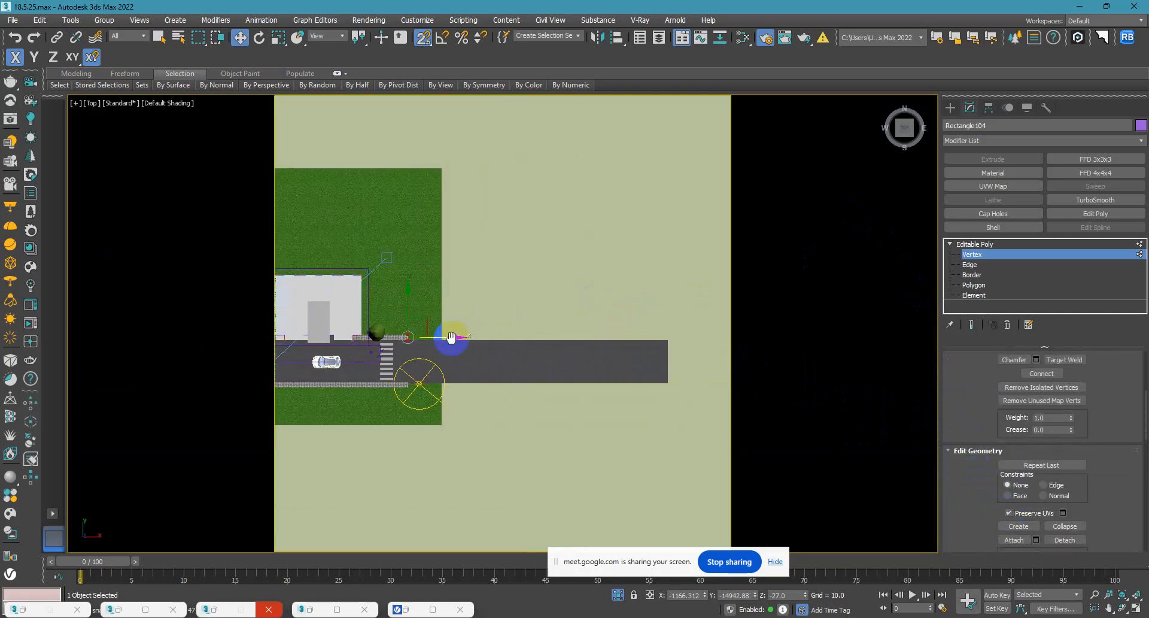
{"action": "left_click_drag", "start_coordinate": [432, 335], "coordinate": [666, 339]}
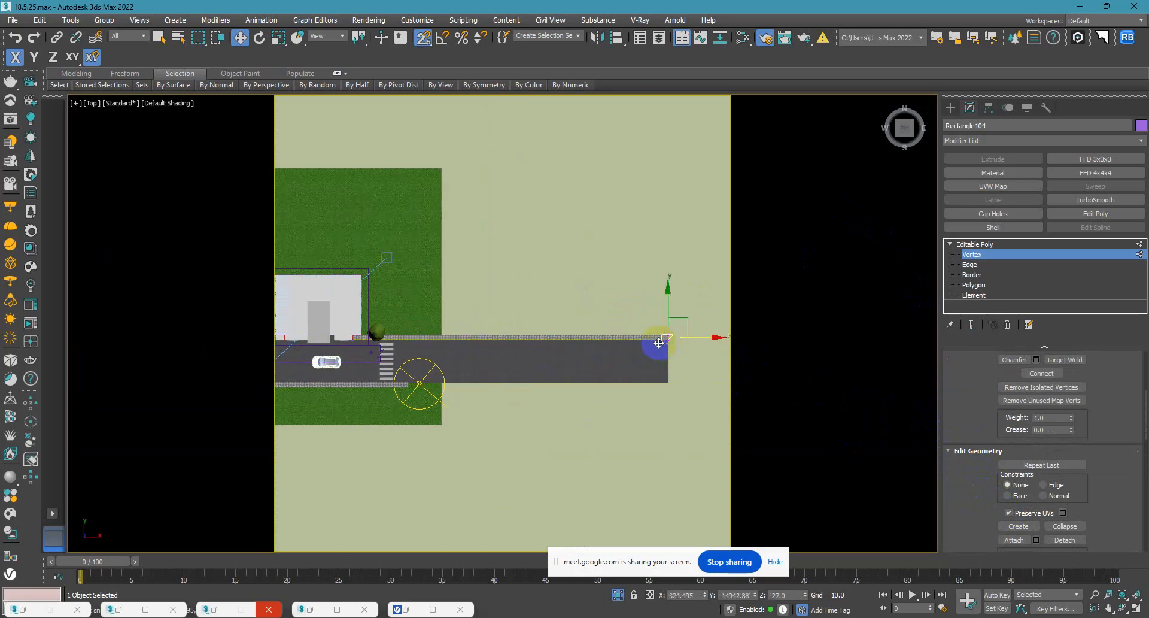
{"action": "left_click", "coordinate": [957, 106]}
Extend the sidewalk along the road's south edge to the road's east end by moving its Edit Poly end vertices.
{"action": "left_click", "coordinate": [351, 397]}
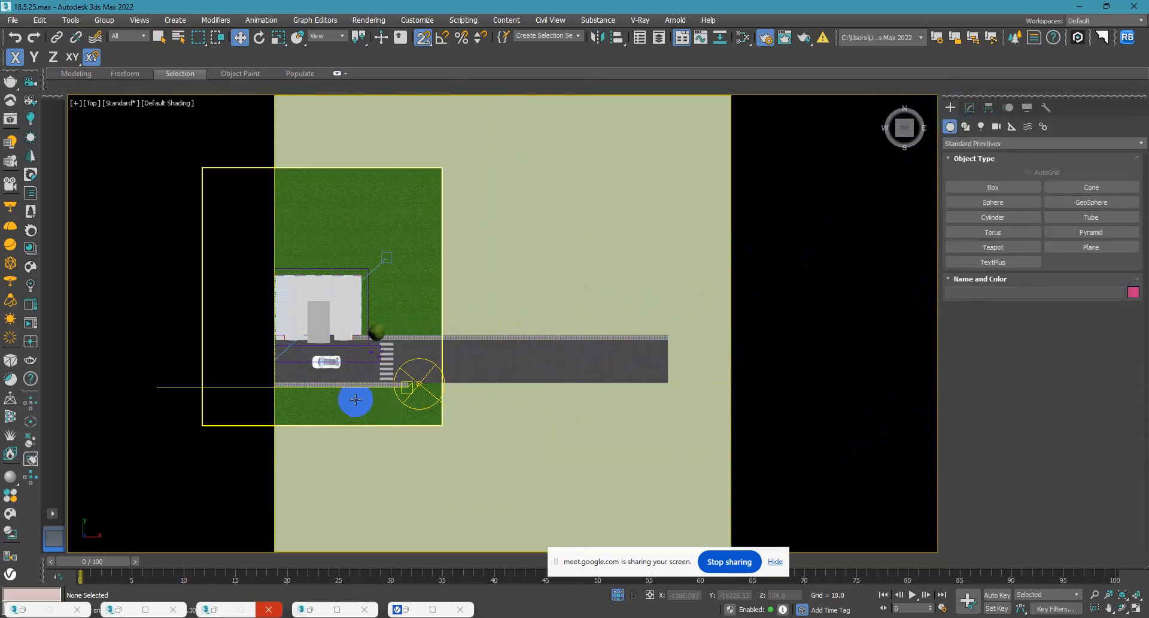
{"action": "scroll", "coordinate": [351, 397], "scroll_direction": "up", "scroll_amount": 4}
{"action": "left_click", "coordinate": [451, 372]}
{"action": "scroll", "coordinate": [451, 372], "scroll_direction": "down", "scroll_amount": 4}
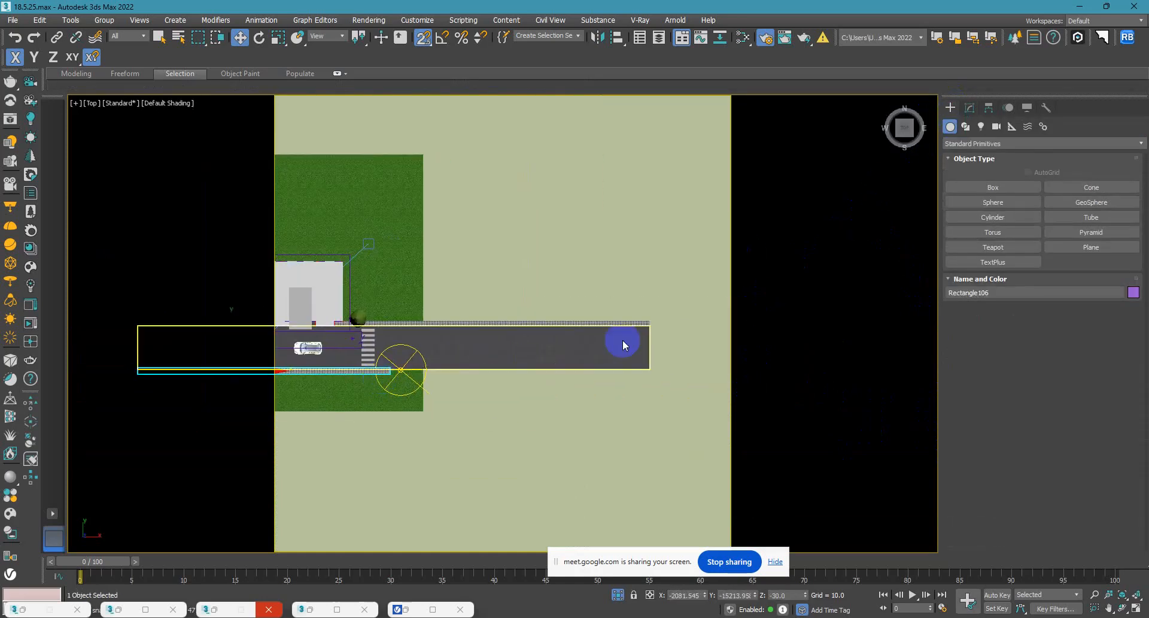
{"action": "left_click", "coordinate": [969, 108]}
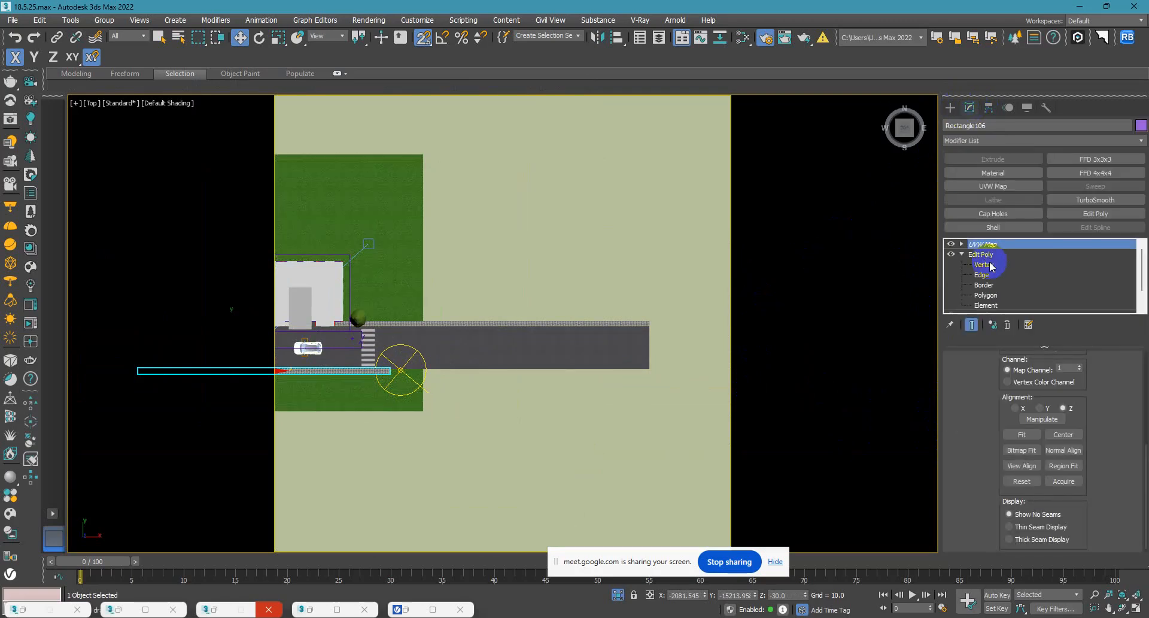
{"action": "left_click", "coordinate": [988, 264]}
{"action": "left_click_drag", "start_coordinate": [444, 468], "coordinate": [359, 333]}
{"action": "left_click_drag", "start_coordinate": [433, 373], "coordinate": [654, 363]}
{"action": "scroll", "coordinate": [607, 332], "scroll_direction": "up", "scroll_amount": 10}
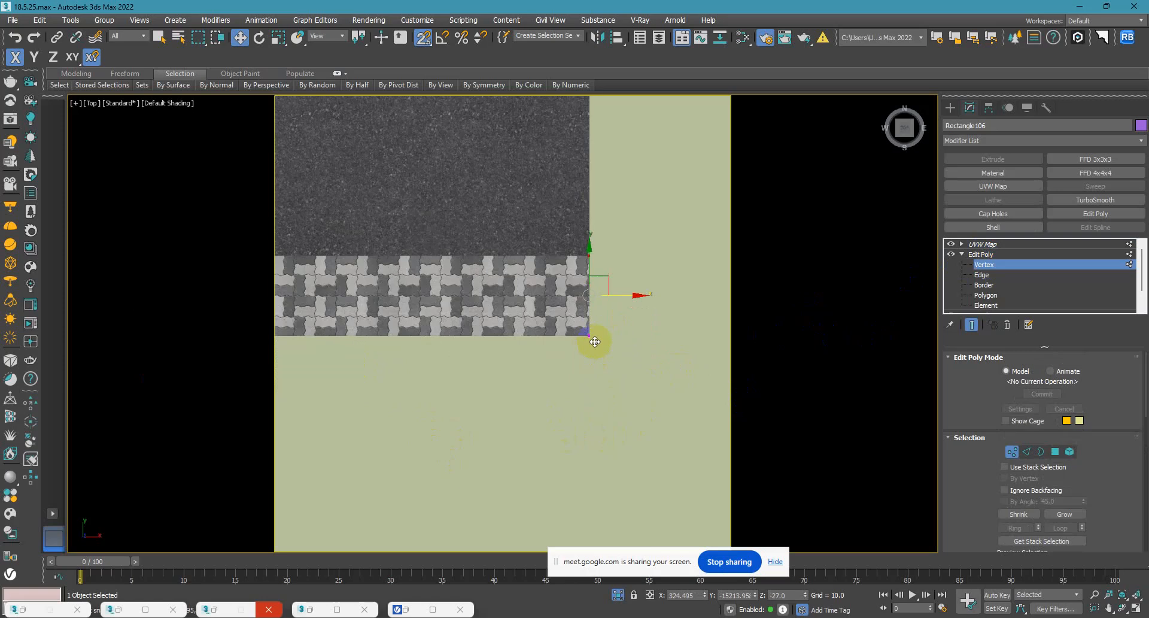
{"action": "scroll", "coordinate": [608, 222], "scroll_direction": "up", "scroll_amount": 6}
{"action": "scroll", "coordinate": [616, 225], "scroll_direction": "down", "scroll_amount": 2}
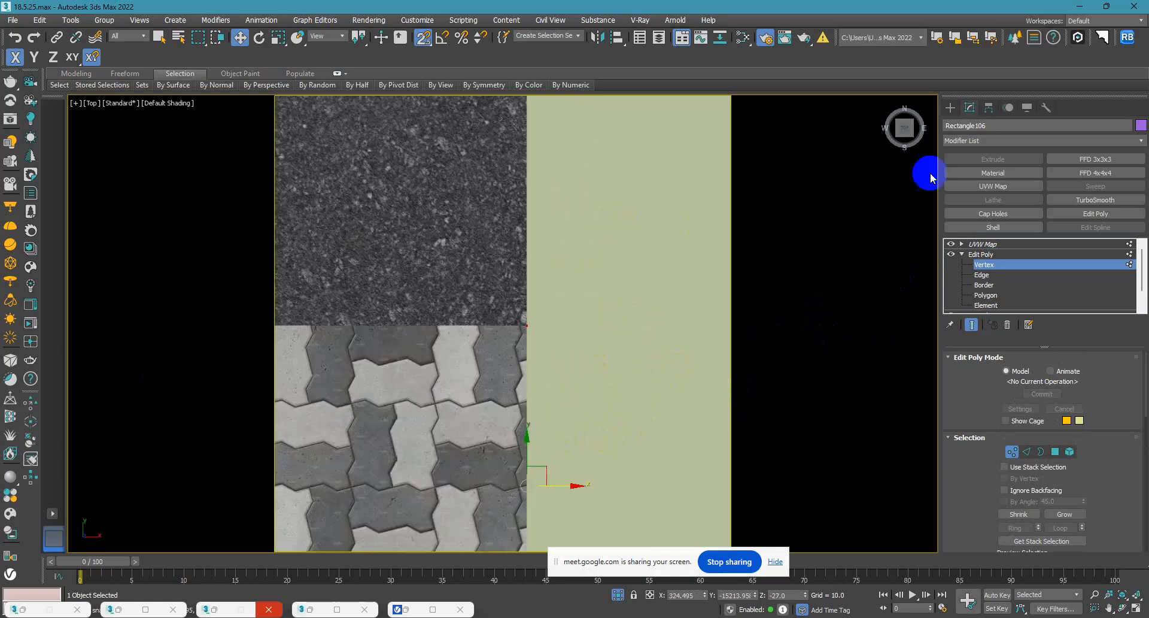
{"action": "scroll", "coordinate": [545, 232], "scroll_direction": "up", "scroll_amount": 4}
{"action": "scroll", "coordinate": [547, 231], "scroll_direction": "down", "scroll_amount": 5}
{"action": "scroll", "coordinate": [773, 205], "scroll_direction": "down", "scroll_amount": 5}
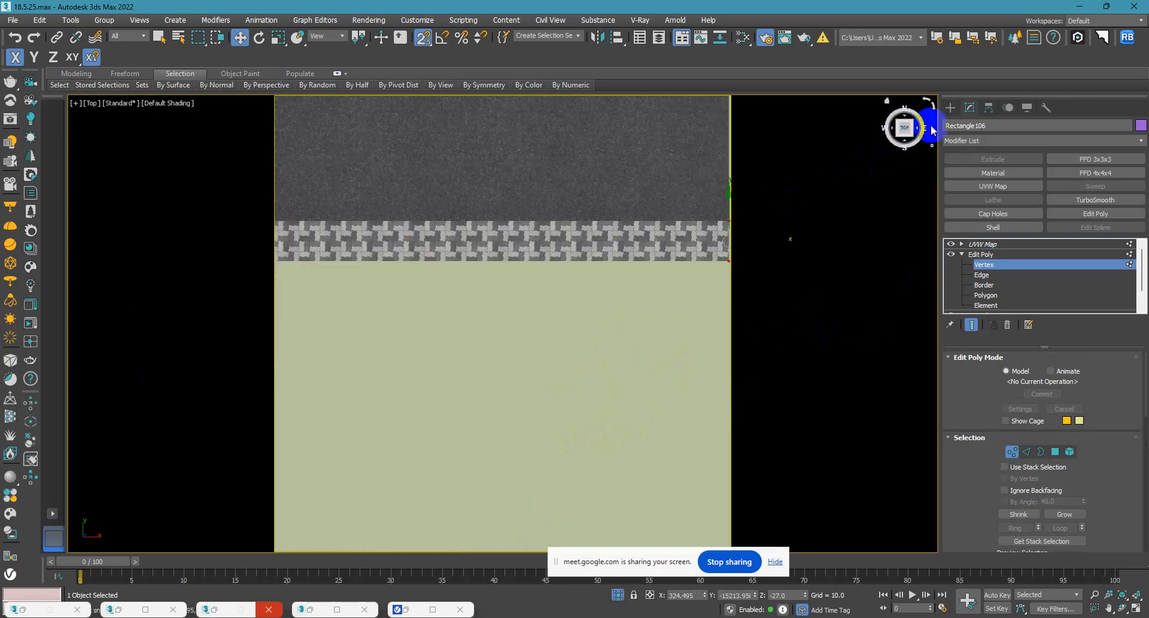
{"action": "left_click", "coordinate": [950, 107]}
Select the green lawn around the building and convert it to an Editable Poly.
{"action": "left_click", "coordinate": [585, 357]}
{"action": "scroll", "coordinate": [585, 368], "scroll_direction": "down", "scroll_amount": 5}
{"action": "scroll", "coordinate": [398, 386], "scroll_direction": "down", "scroll_amount": 3}
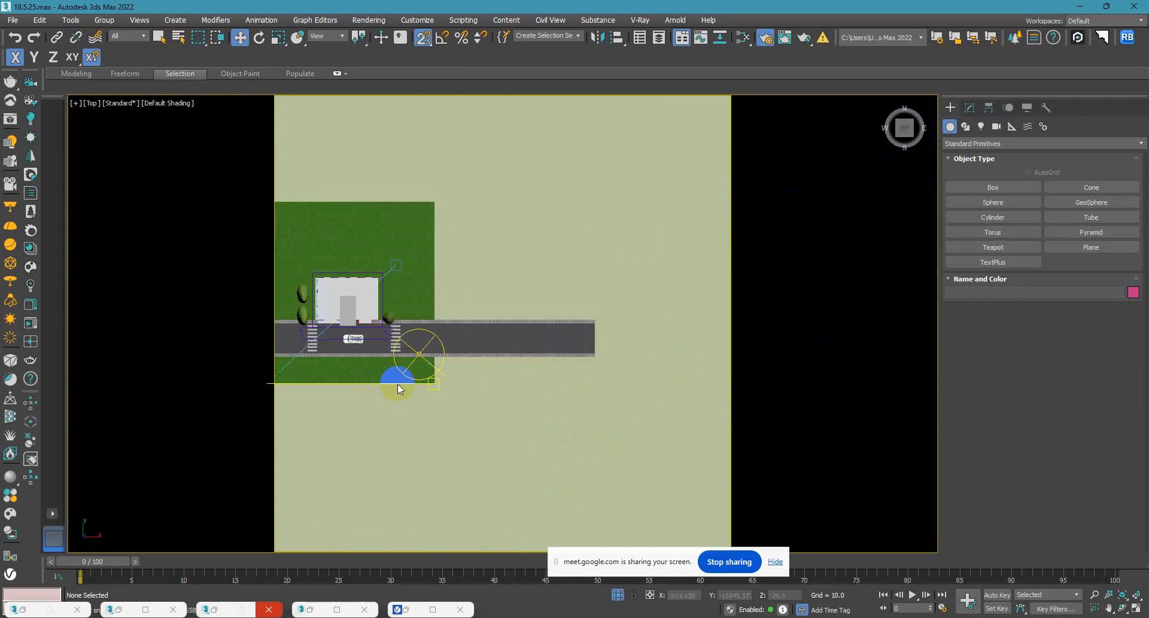
{"action": "scroll", "coordinate": [395, 384], "scroll_direction": "down", "scroll_amount": 3}
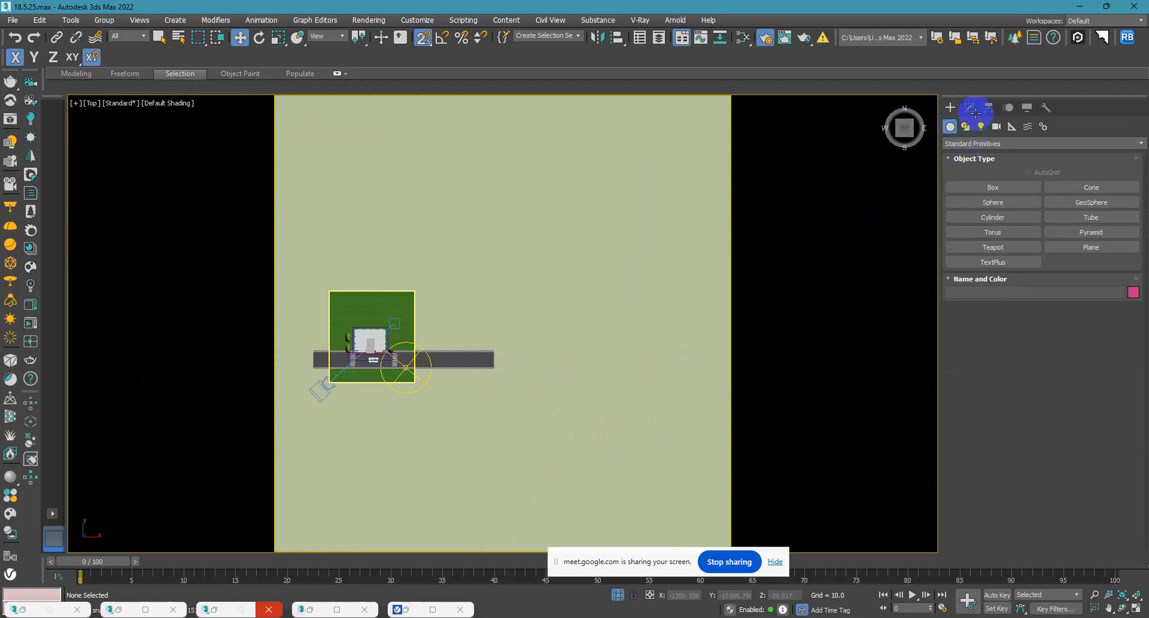
{"action": "left_click", "coordinate": [412, 342]}
{"action": "left_click", "coordinate": [541, 261]}
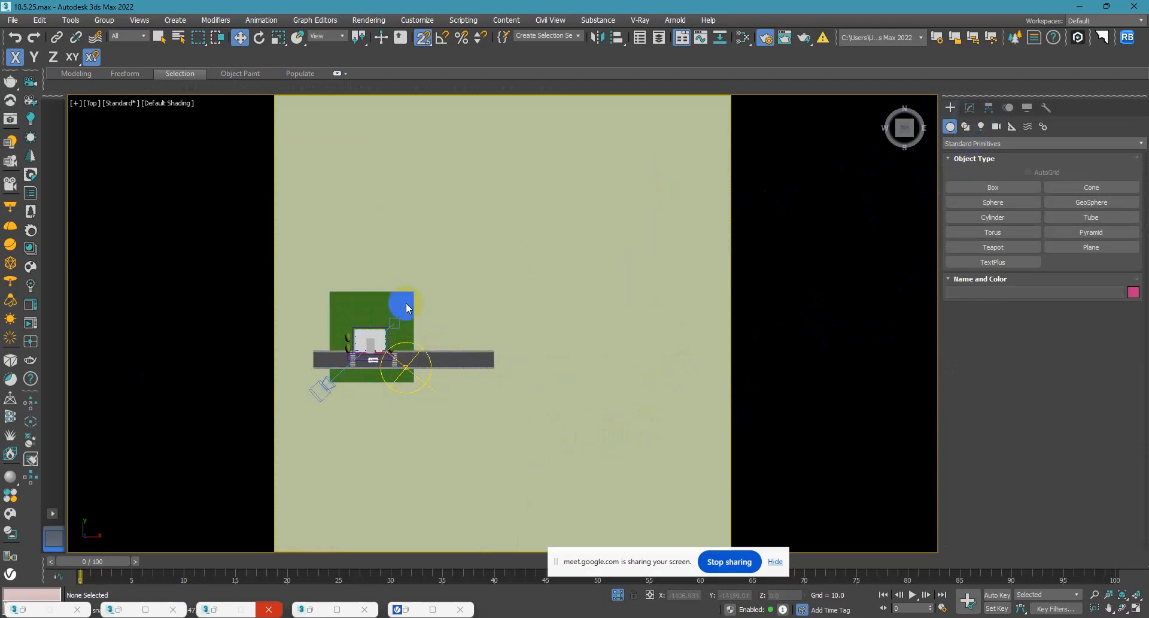
{"action": "left_click", "coordinate": [362, 310]}
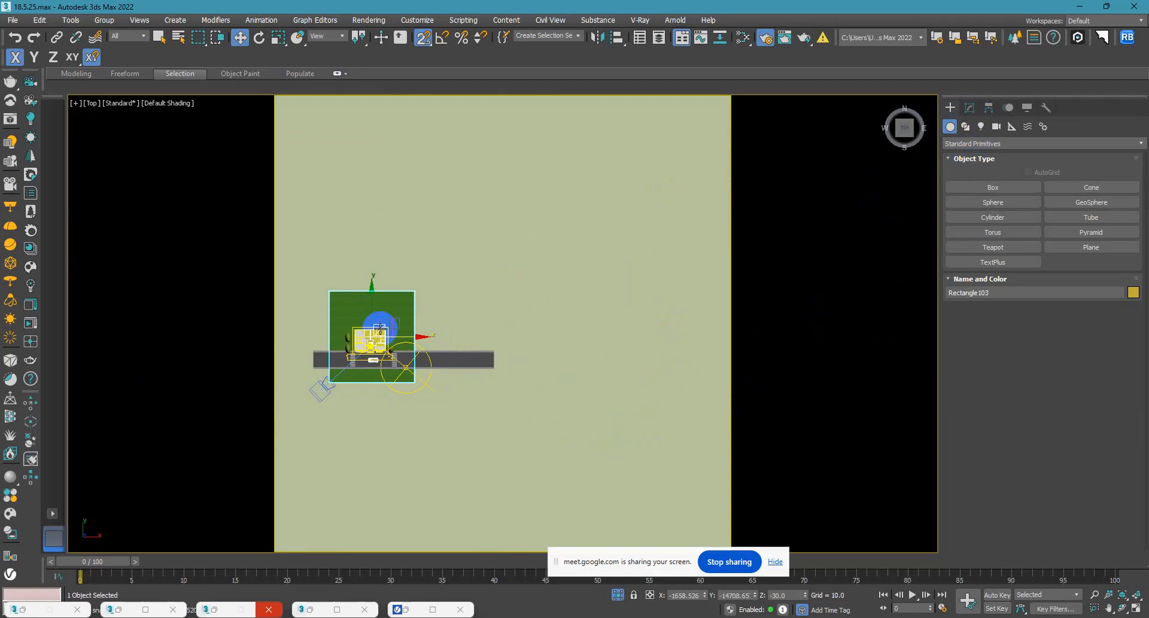
{"action": "left_click", "coordinate": [240, 39]}
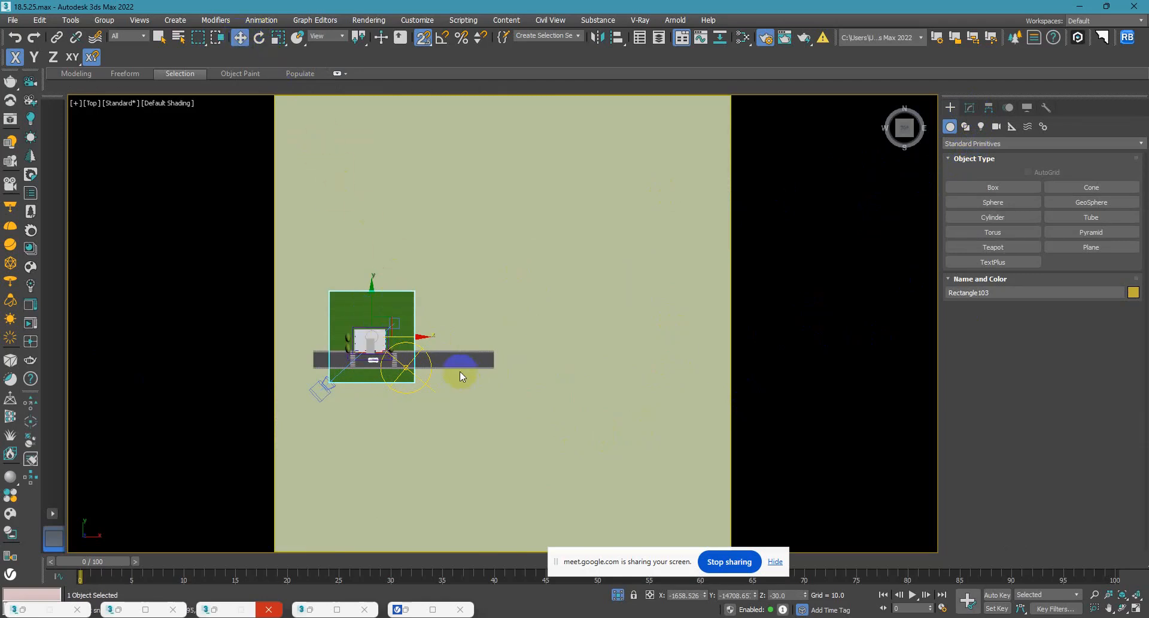
{"action": "left_click", "coordinate": [371, 305]}
{"action": "scroll", "coordinate": [415, 285], "scroll_direction": "up", "scroll_amount": 3}
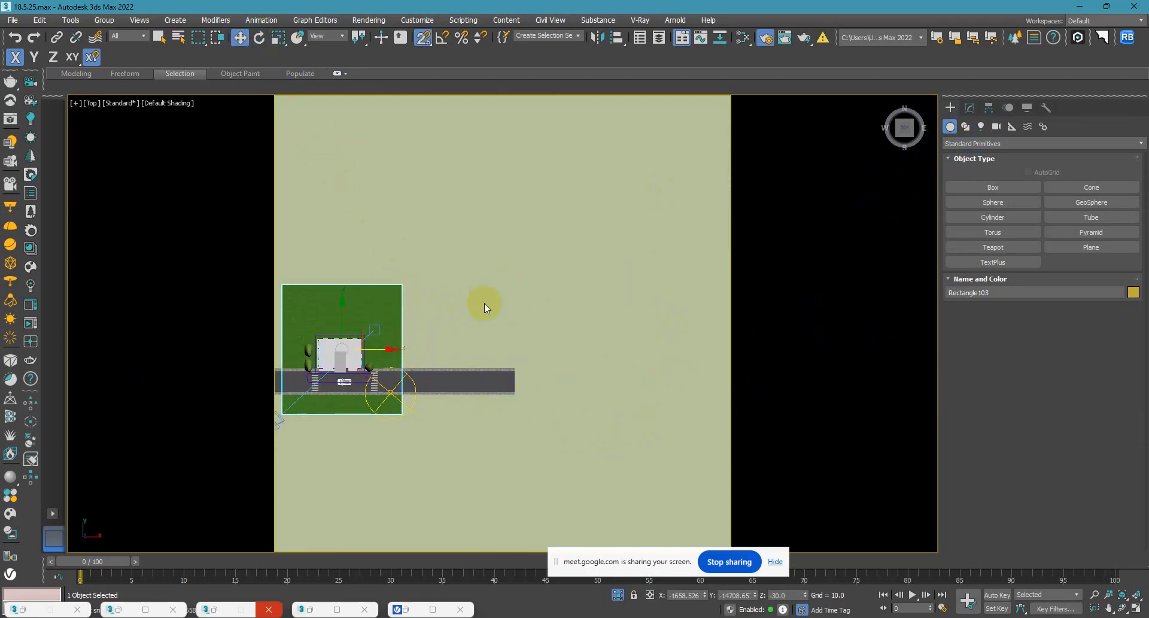
{"action": "middle_click_drag", "start_coordinate": [483, 303], "coordinate": [576, 285]}
{"action": "left_click", "coordinate": [575, 285]}
{"action": "left_click", "coordinate": [481, 285]}
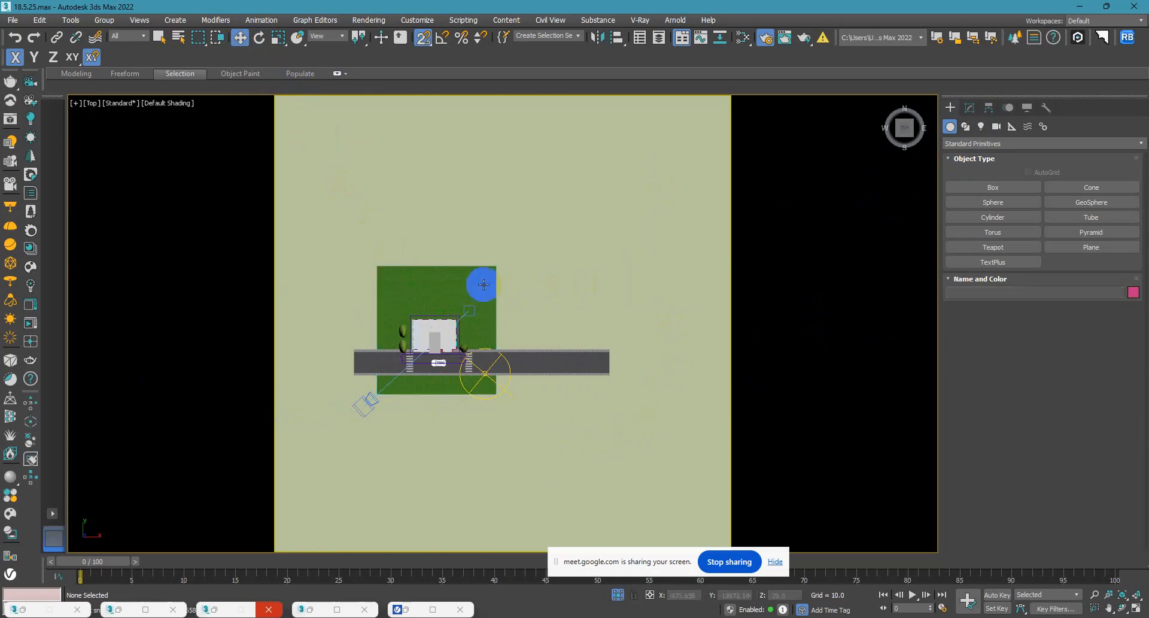
{"action": "left_click", "coordinate": [879, 161]}
{"action": "left_click", "coordinate": [970, 108]}
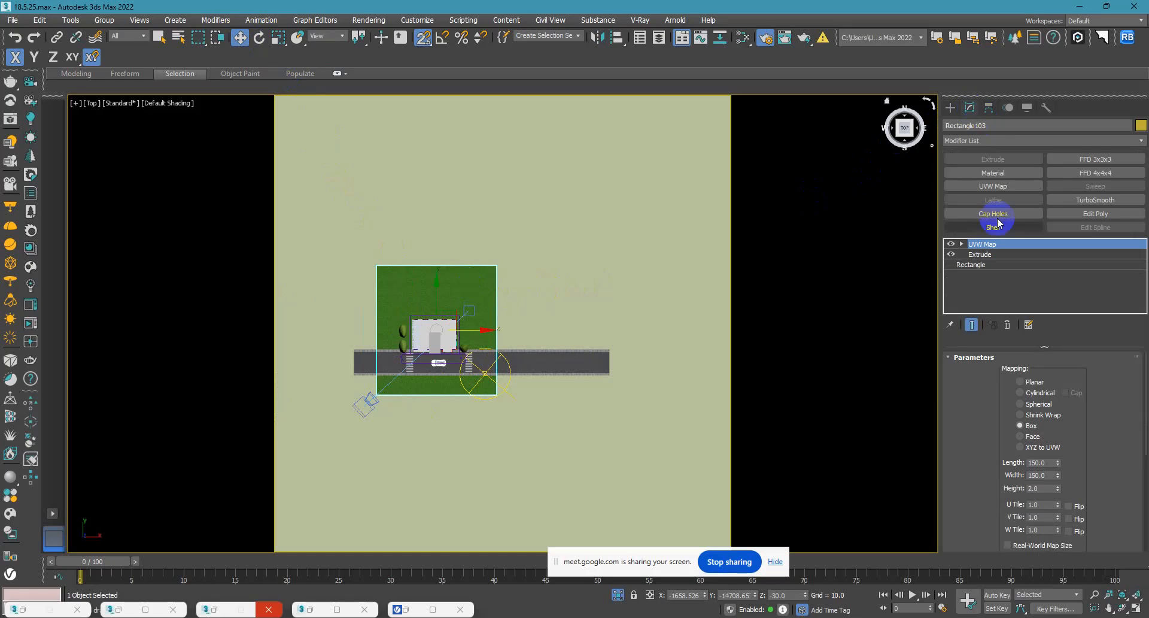
{"action": "left_click", "coordinate": [971, 264]}
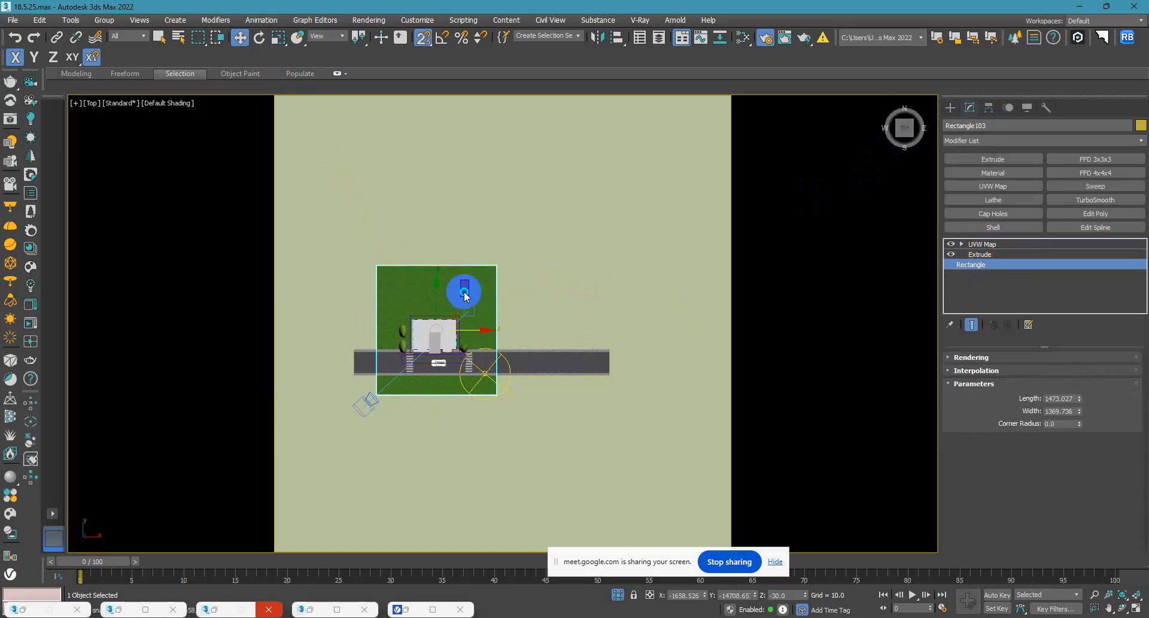
{"action": "right_click", "coordinate": [461, 289]}
{"action": "mouse_move", "coordinate": [486, 412]}
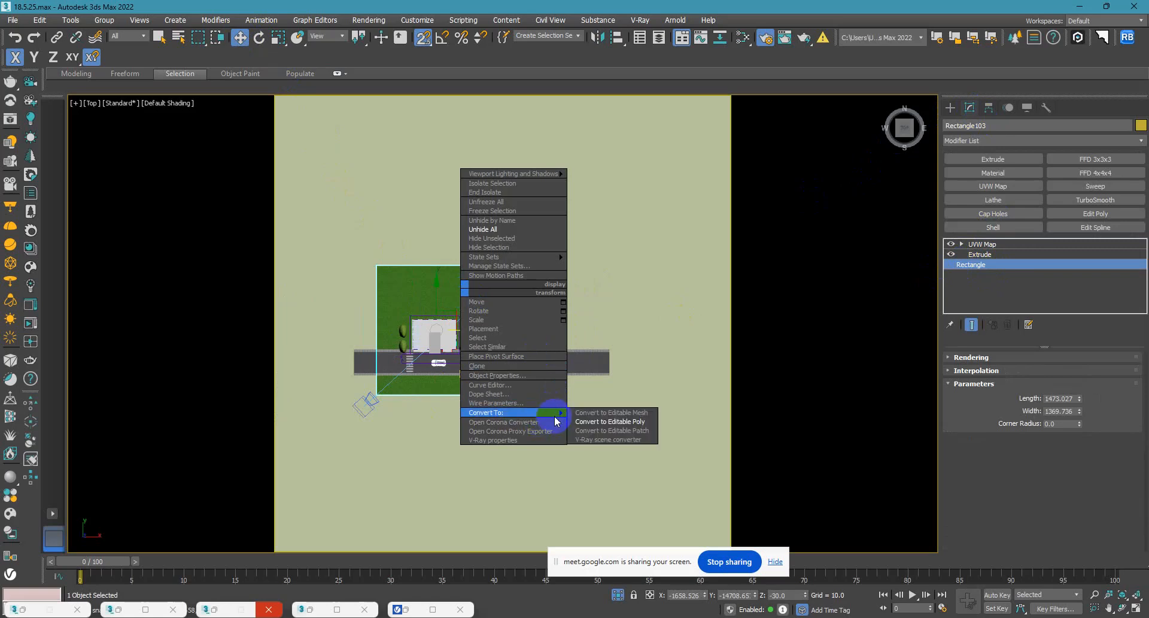
{"action": "left_click", "coordinate": [622, 423]}
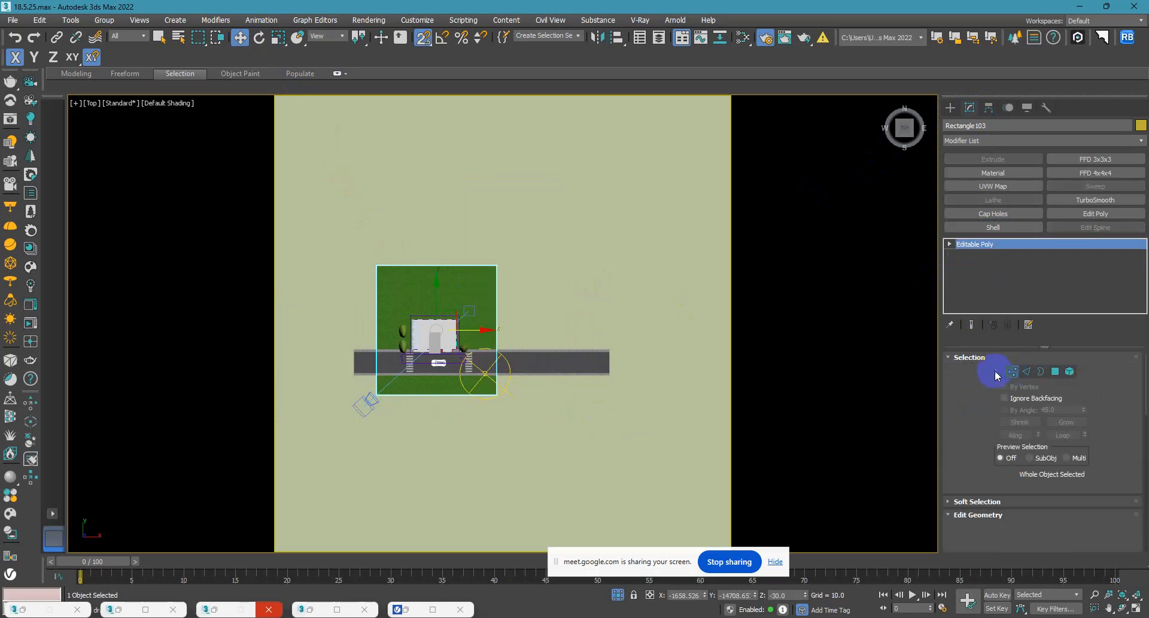
Move the lawn's four east vertices along X so its edge aligns with the road's east end.
{"action": "left_click", "coordinate": [996, 373]}
{"action": "scroll", "coordinate": [982, 469], "scroll_direction": "down", "scroll_amount": 3}
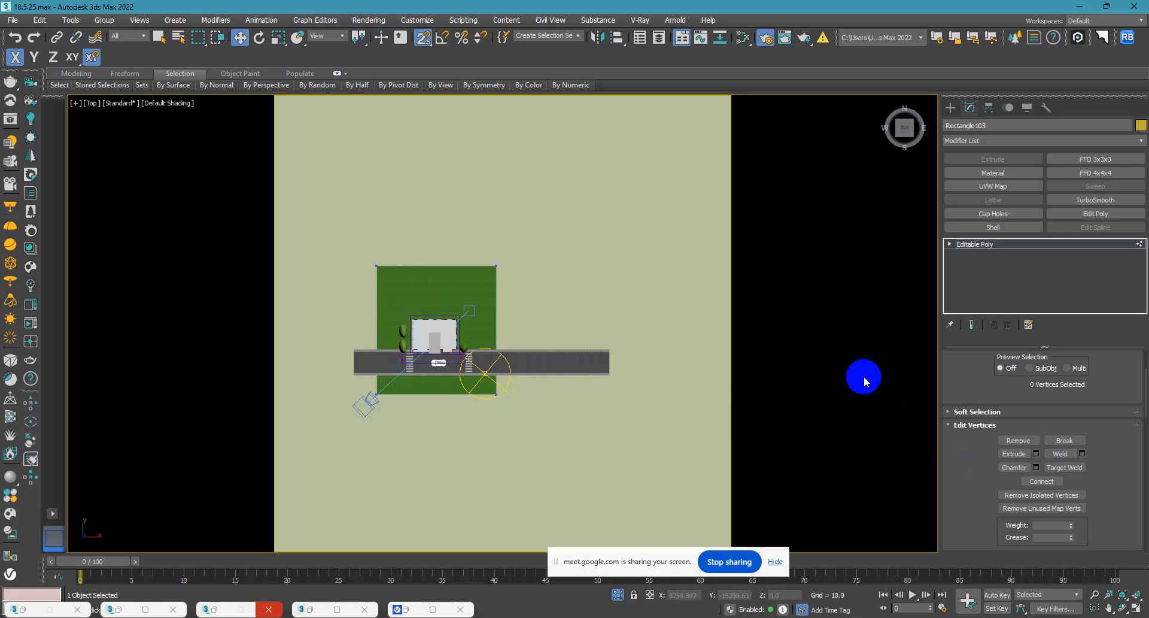
{"action": "left_click_drag", "start_coordinate": [454, 192], "coordinate": [556, 443]}
{"action": "scroll", "coordinate": [527, 341], "scroll_direction": "up", "scroll_amount": 2}
{"action": "scroll", "coordinate": [523, 332], "scroll_direction": "down", "scroll_amount": 2}
{"action": "scroll", "coordinate": [522, 331], "scroll_direction": "up", "scroll_amount": 2}
{"action": "left_click_drag", "start_coordinate": [509, 321], "coordinate": [625, 334]}
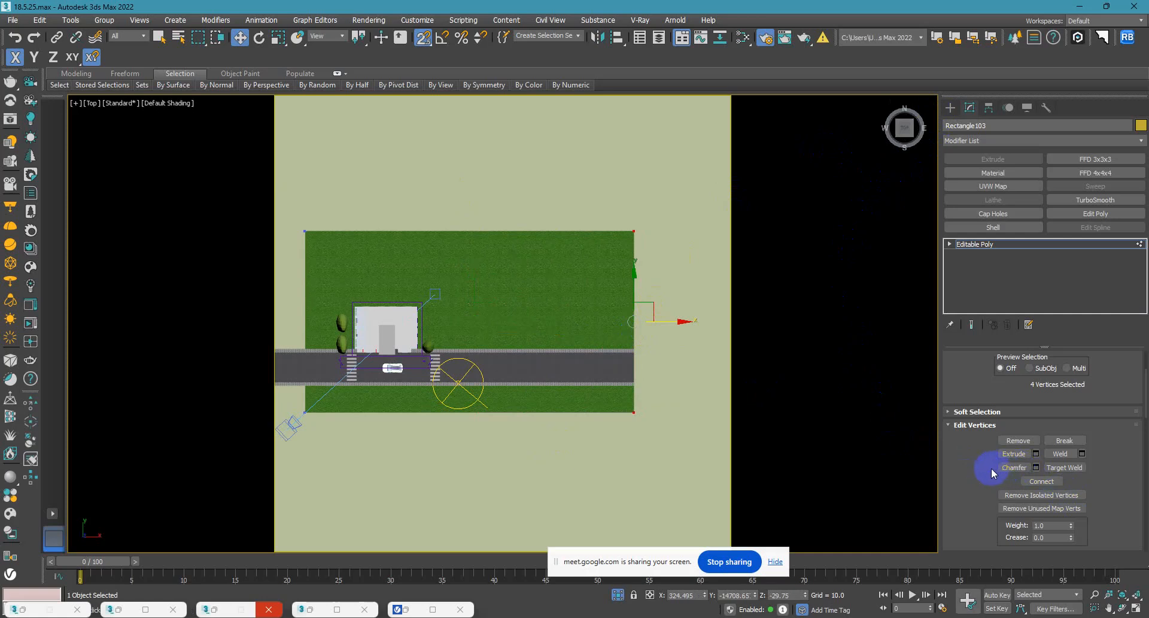
Undo the lawn's east vertex move, enable Preserve UVs, and move those four vertices along X to the road's east end again.
{"action": "scroll", "coordinate": [990, 470], "scroll_direction": "down", "scroll_amount": 3}
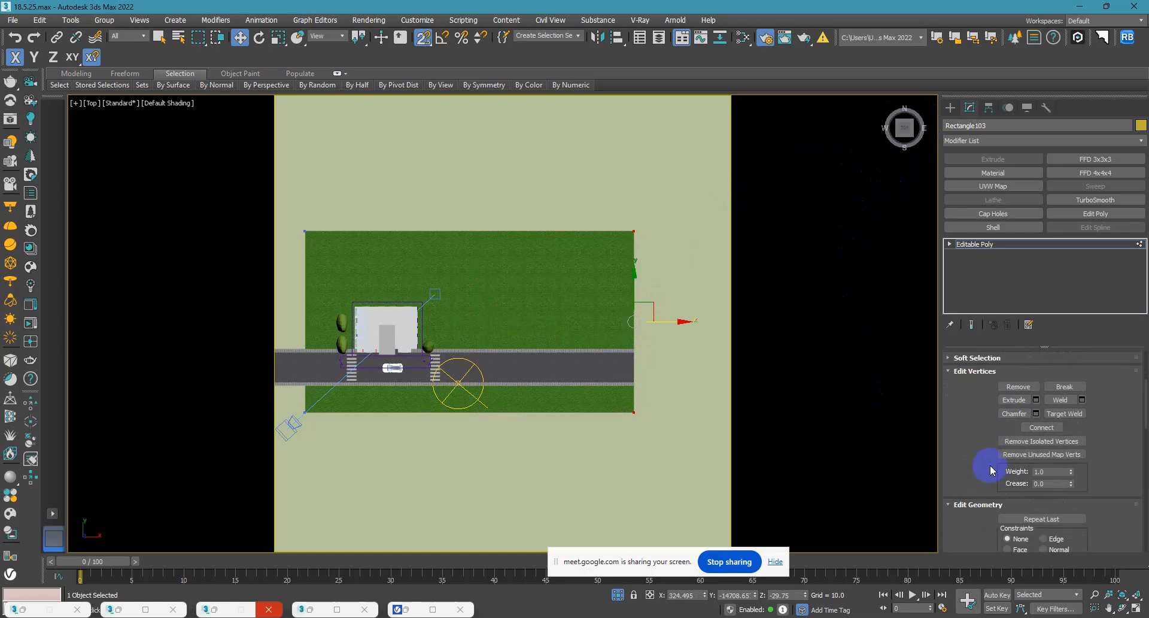
{"action": "scroll", "coordinate": [990, 465], "scroll_direction": "down", "scroll_amount": 5}
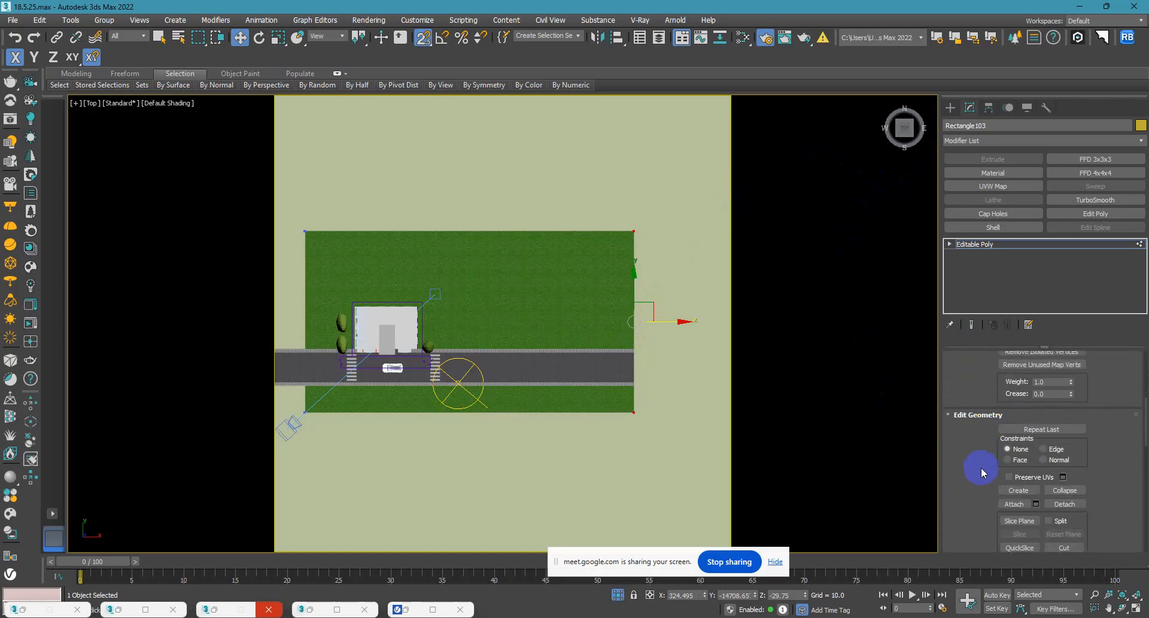
{"action": "left_click", "coordinate": [1009, 476]}
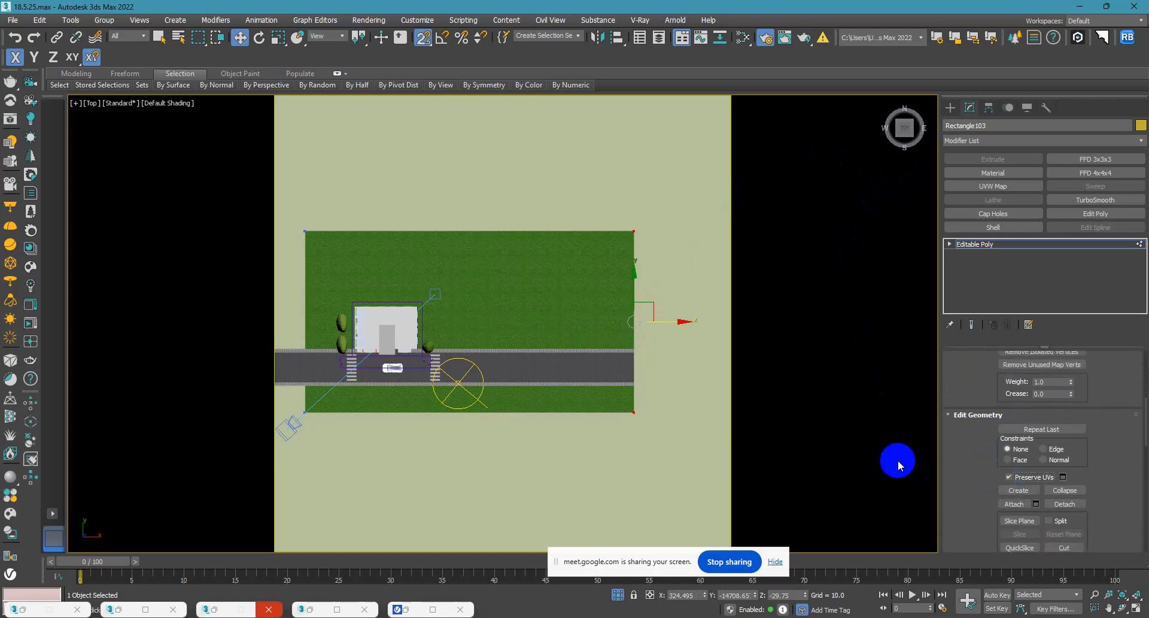
{"action": "left_click", "coordinate": [1010, 478]}
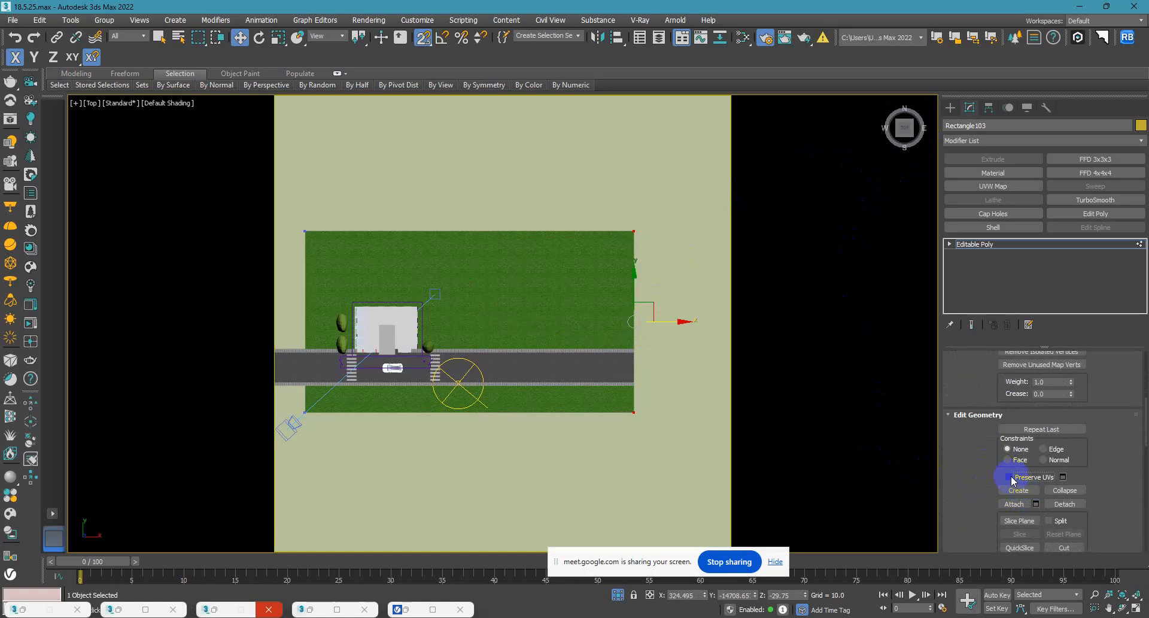
{"action": "key", "text": "ctrl+z"}
{"action": "left_click", "coordinate": [1009, 477]}
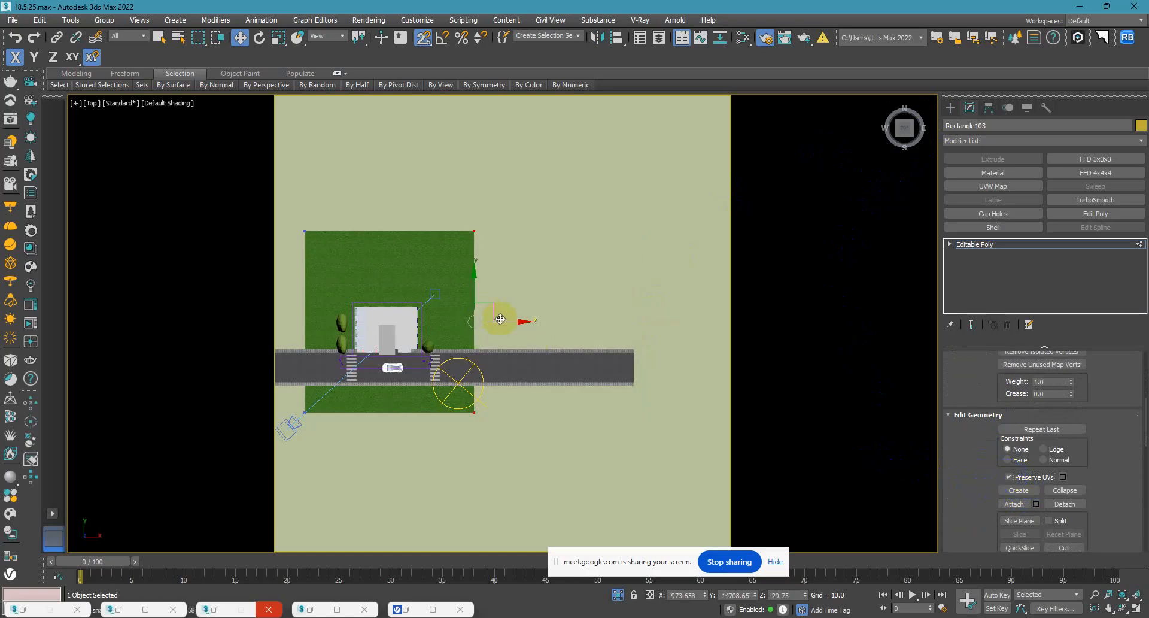
{"action": "left_click_drag", "start_coordinate": [504, 320], "coordinate": [628, 374]}
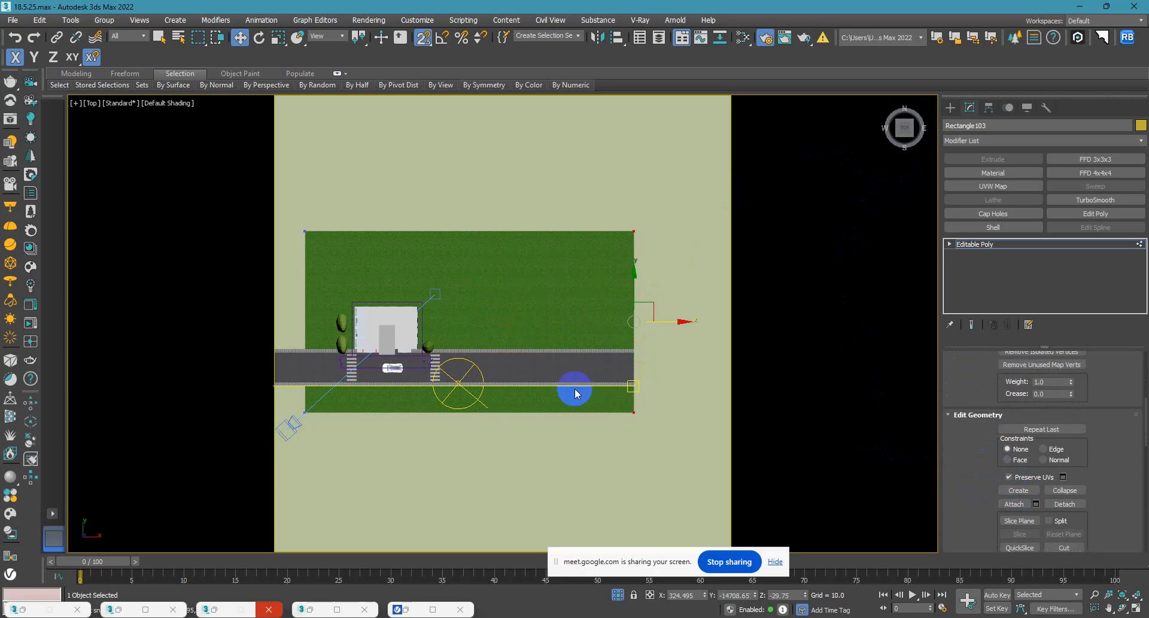
{"action": "left_click", "coordinate": [950, 108]}
{"action": "left_click", "coordinate": [646, 449]}
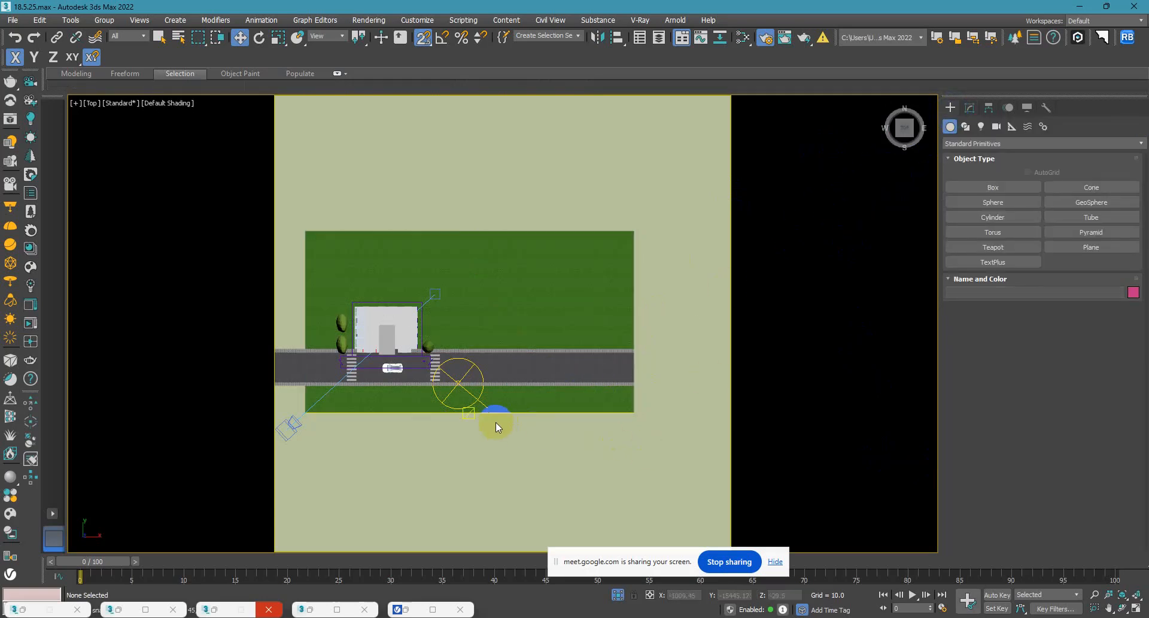
Turn snapping off and move the whole lawn west along X, beyond the road's west end.
{"action": "scroll", "coordinate": [509, 422], "scroll_direction": "down", "scroll_amount": 2}
{"action": "key", "text": "s"}
{"action": "left_click", "coordinate": [555, 323]}
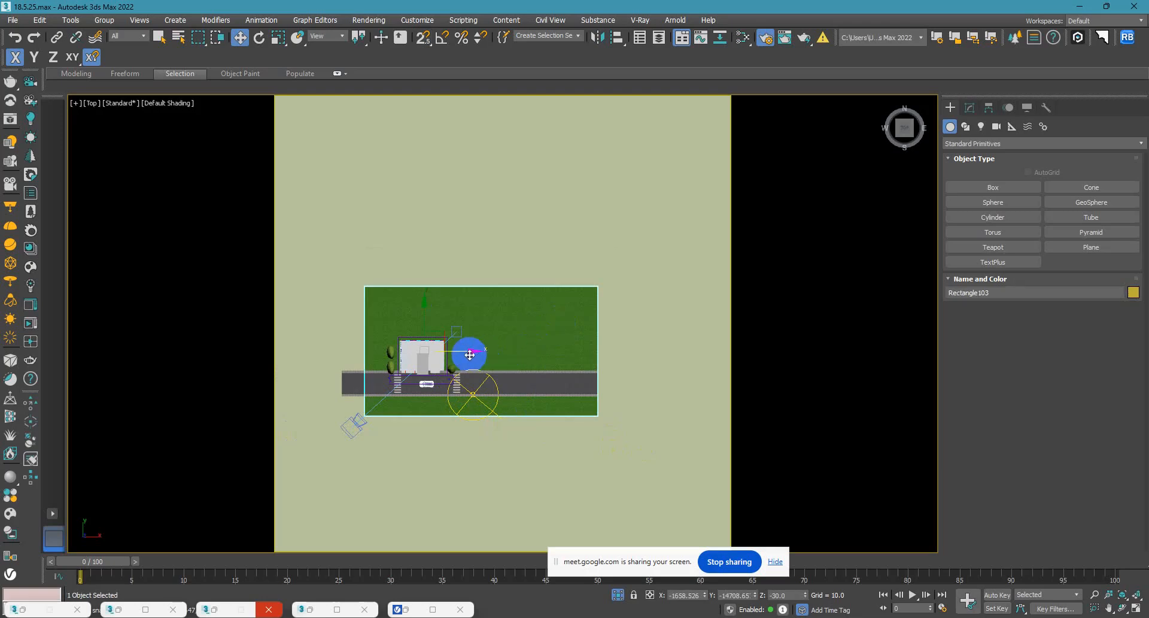
{"action": "left_click_drag", "start_coordinate": [475, 353], "coordinate": [414, 352]}
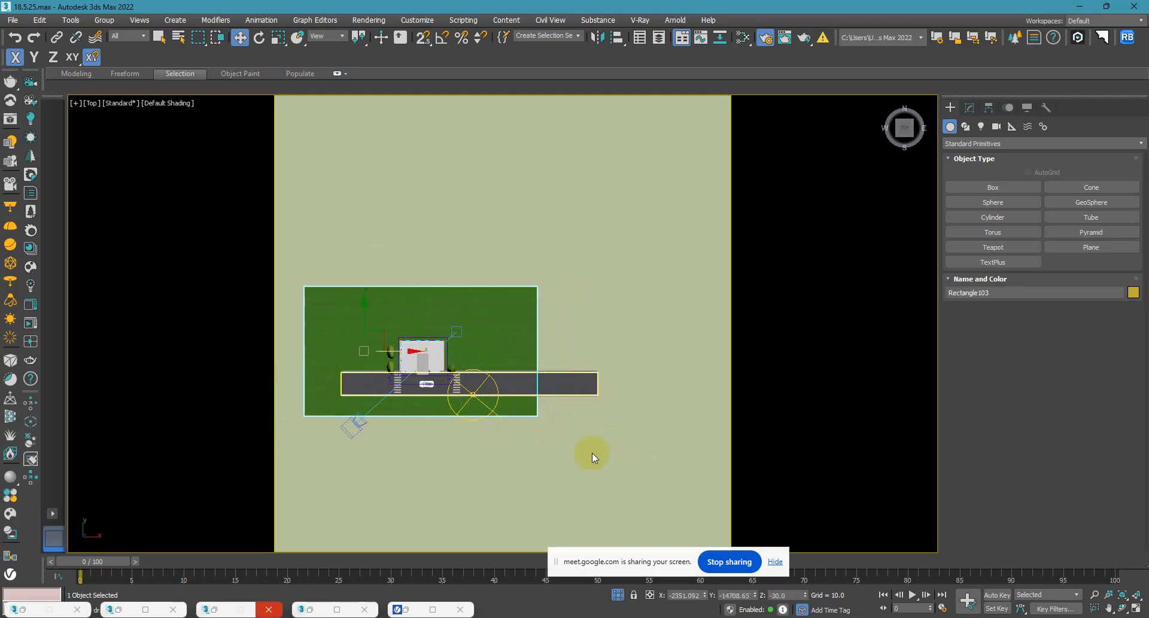
{"action": "left_click", "coordinate": [605, 467]}
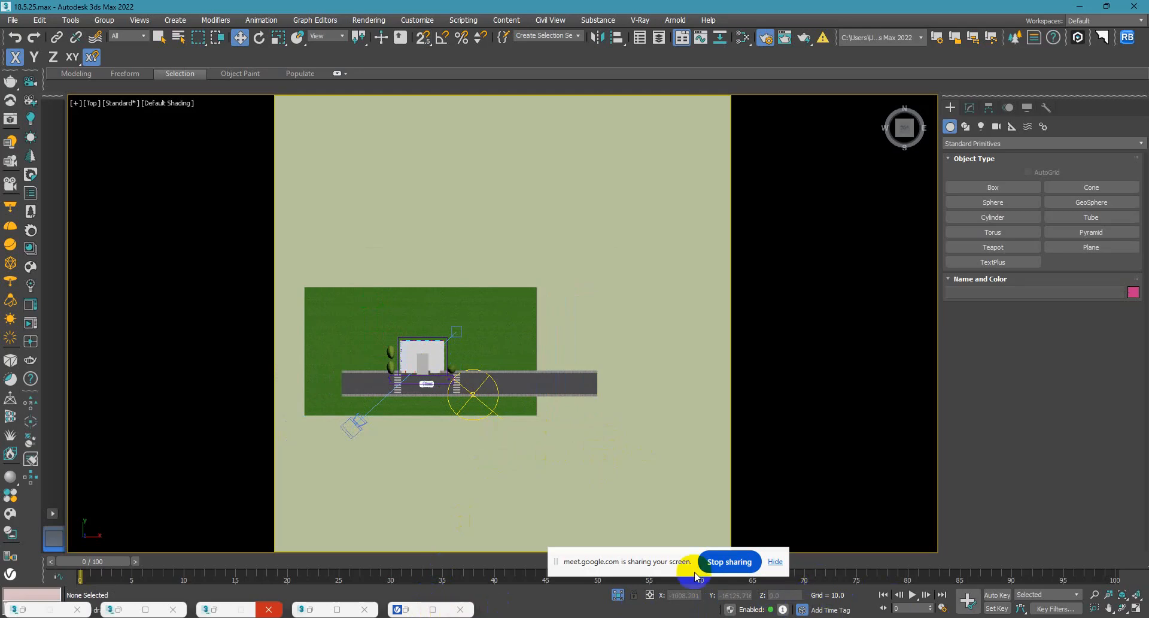
{"action": "left_click", "coordinate": [581, 562]}
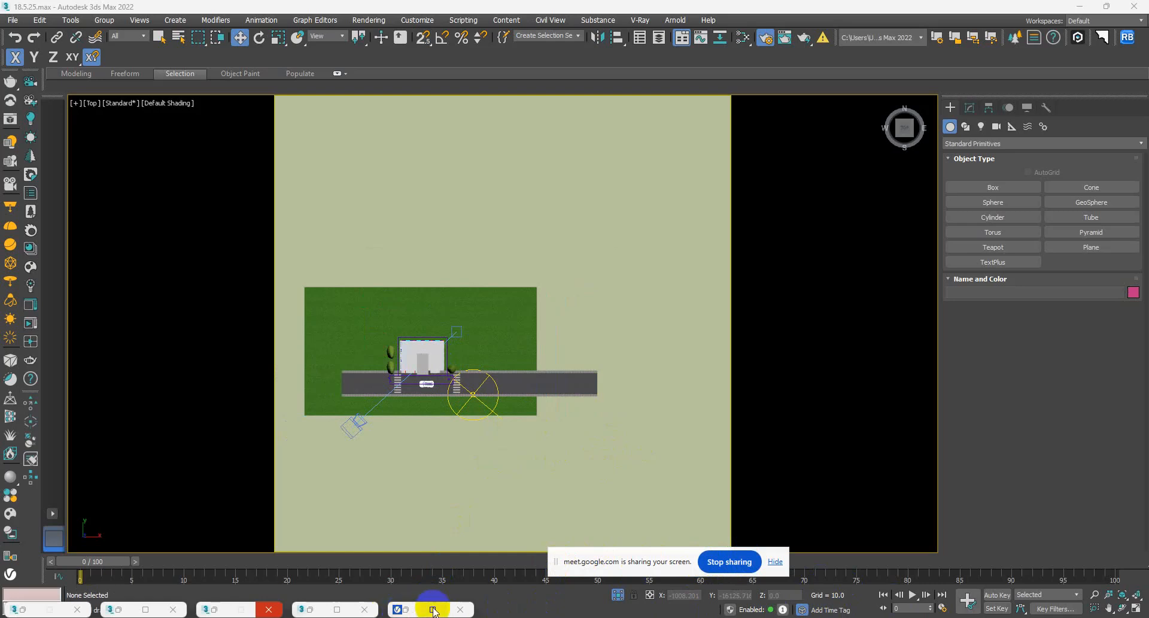
{"action": "mouse_move", "coordinate": [433, 609]}
{"action": "mouse_move", "coordinate": [602, 617]}
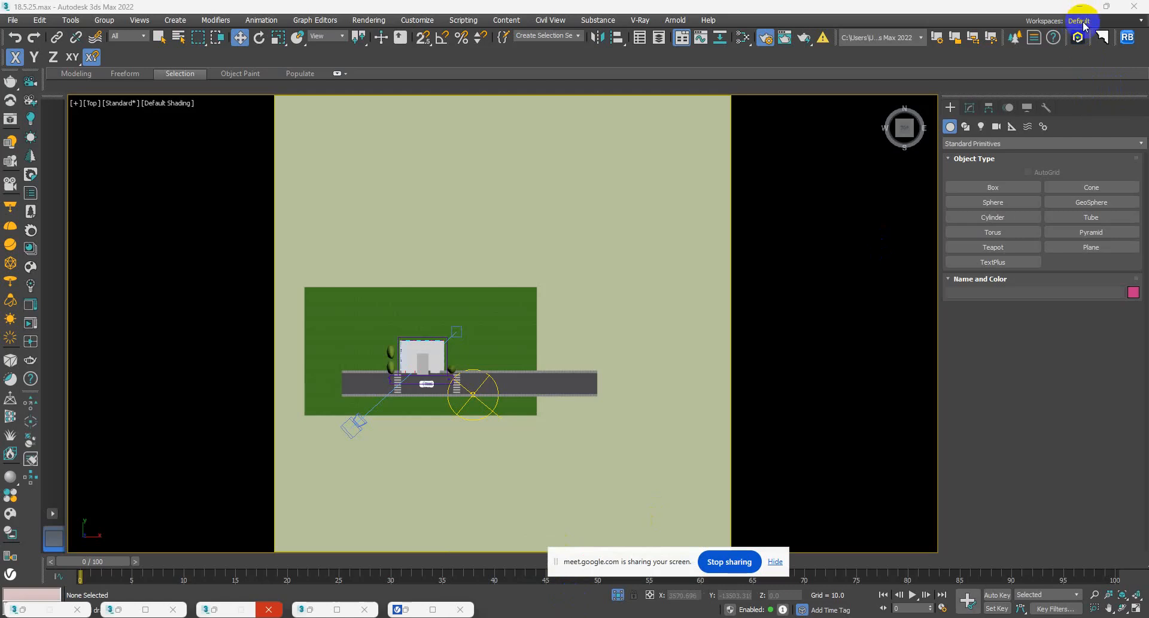
Move the lawn east along X to about -1931 and check its coverage through the VRayCam001 camera.
{"action": "left_click", "coordinate": [500, 303]}
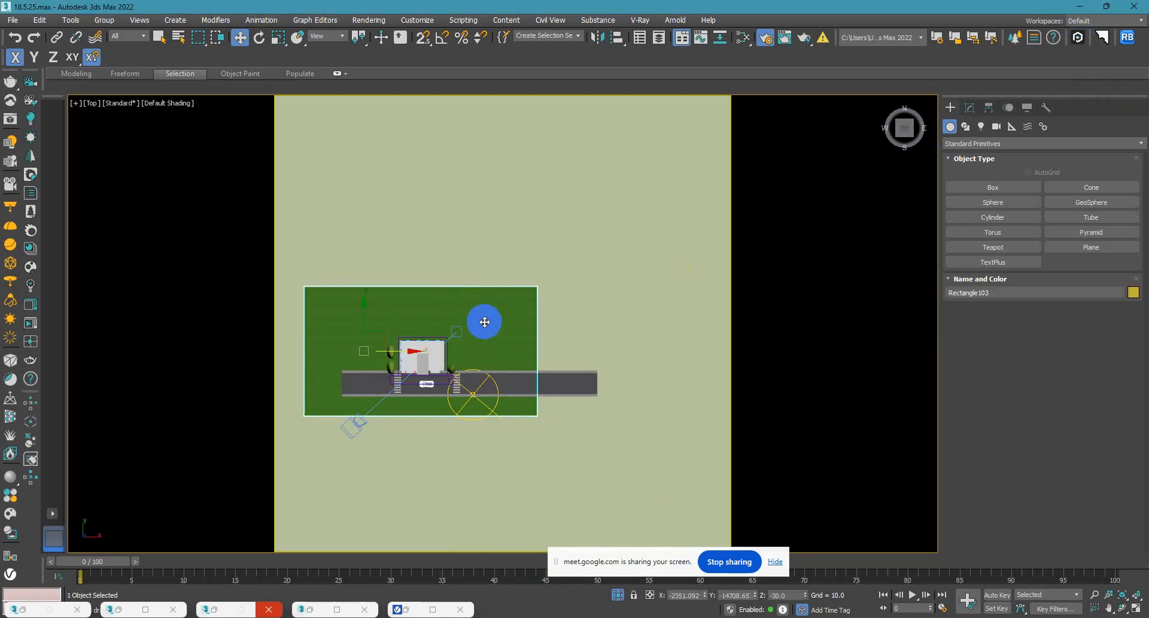
{"action": "left_click_drag", "start_coordinate": [390, 352], "coordinate": [426, 362]}
{"action": "scroll", "coordinate": [594, 310], "scroll_direction": "down", "scroll_amount": 2}
{"action": "scroll", "coordinate": [521, 355], "scroll_direction": "up", "scroll_amount": 8}
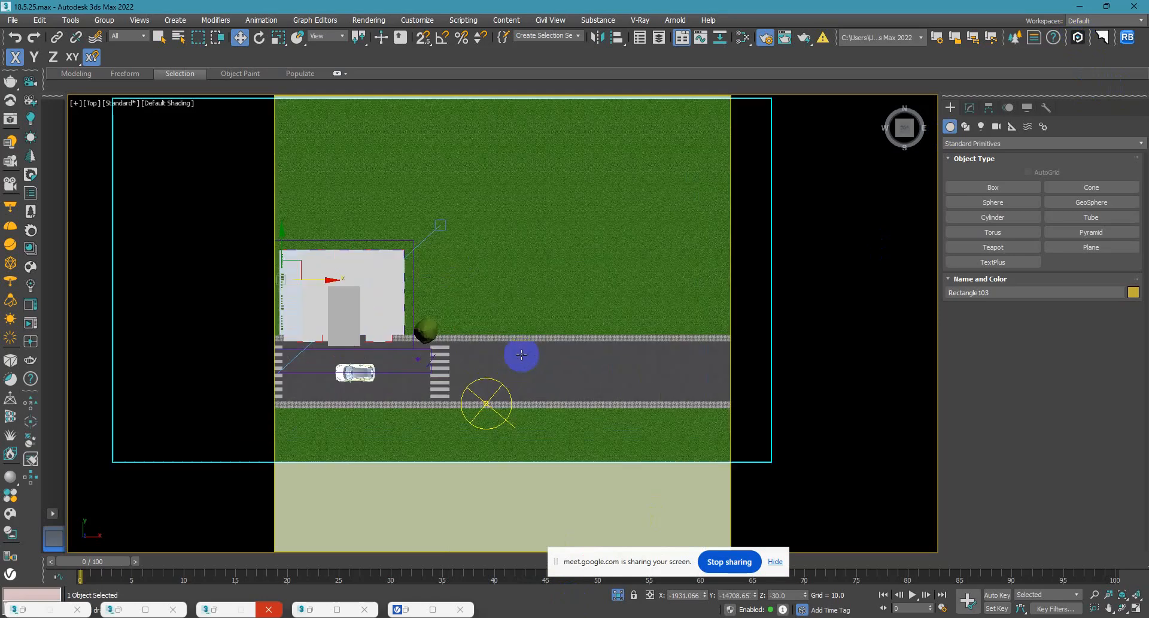
{"action": "key", "text": "c"}
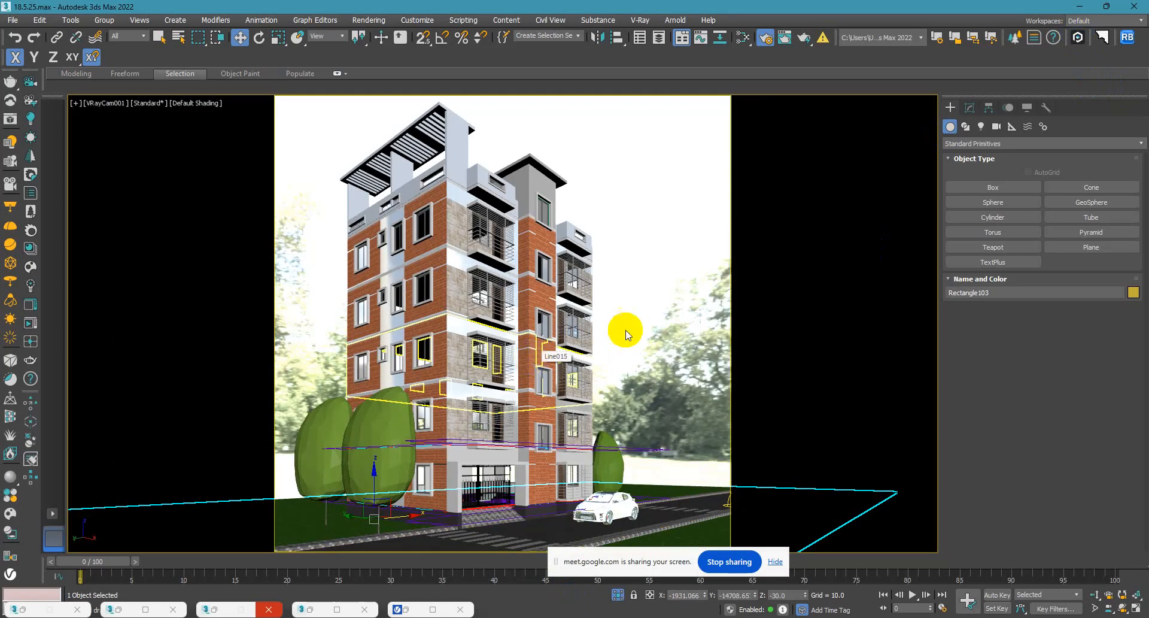
{"action": "left_click", "coordinate": [628, 258]}
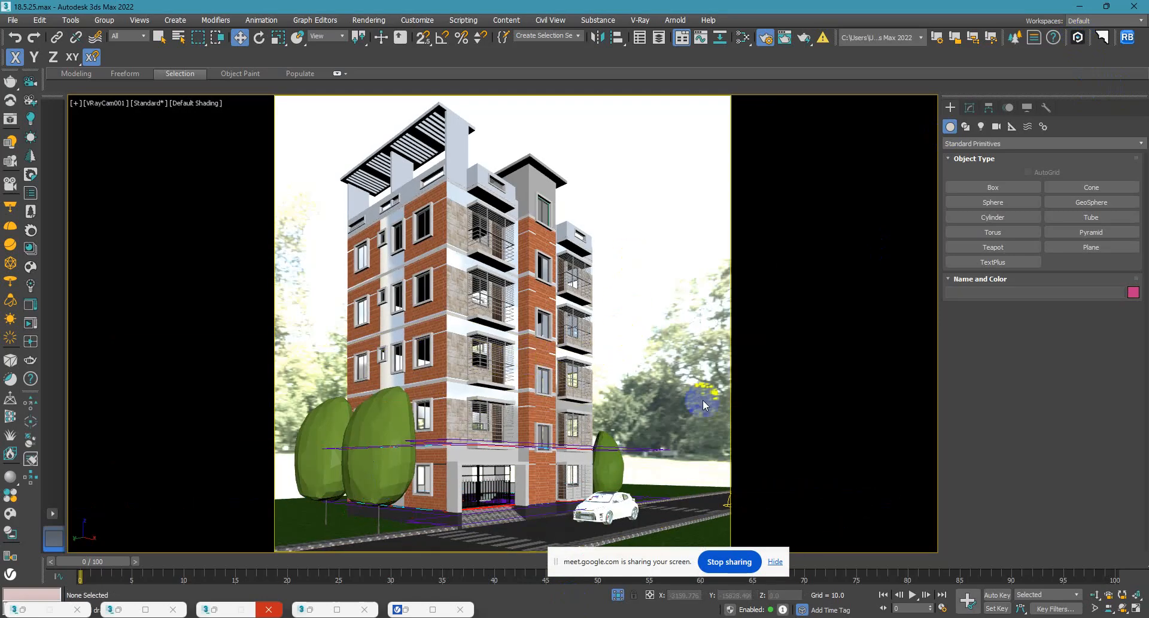
Move the white car about 45 units along negative Y on the road in front of the building.
{"action": "left_click", "coordinate": [604, 504]}
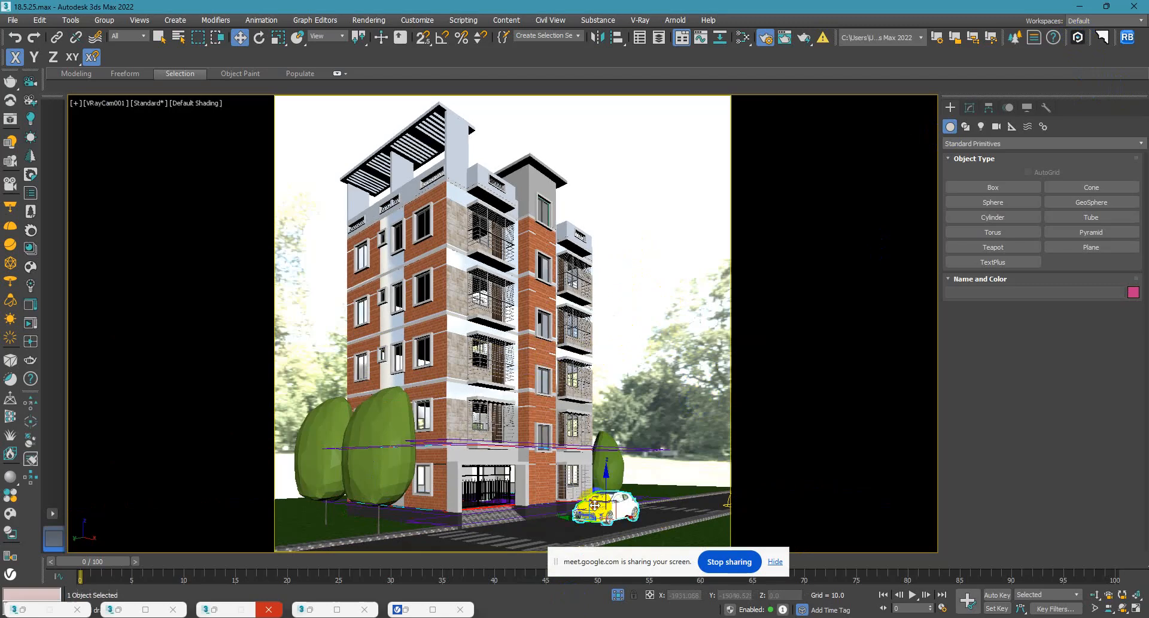
{"action": "left_click_drag", "start_coordinate": [583, 518], "coordinate": [604, 523]}
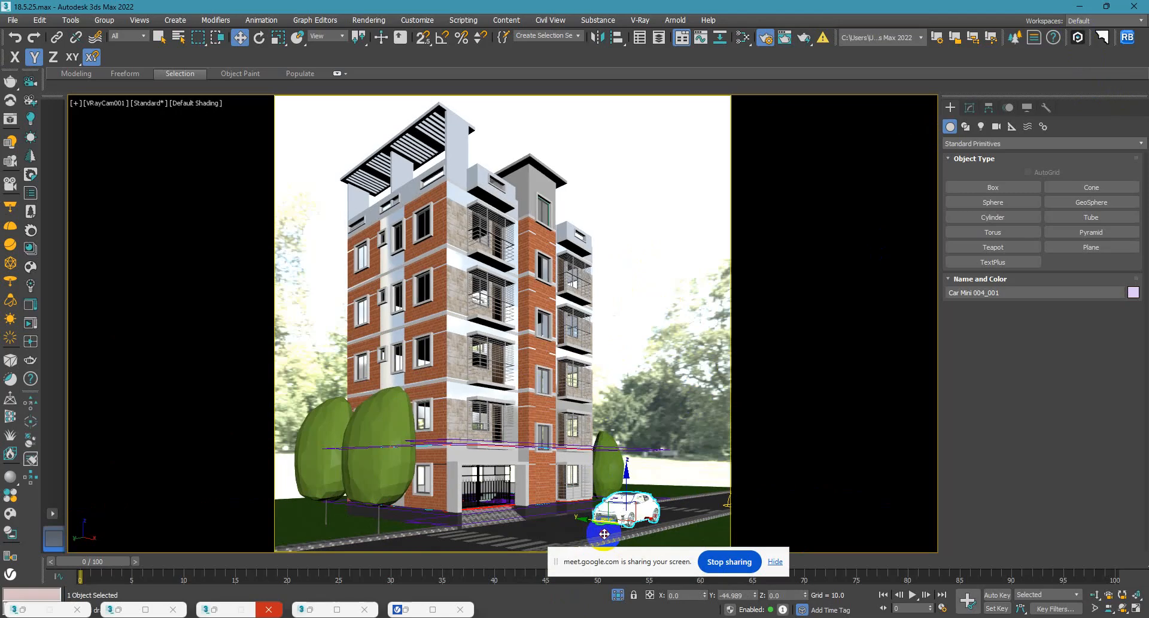
{"action": "left_click", "coordinate": [668, 347]}
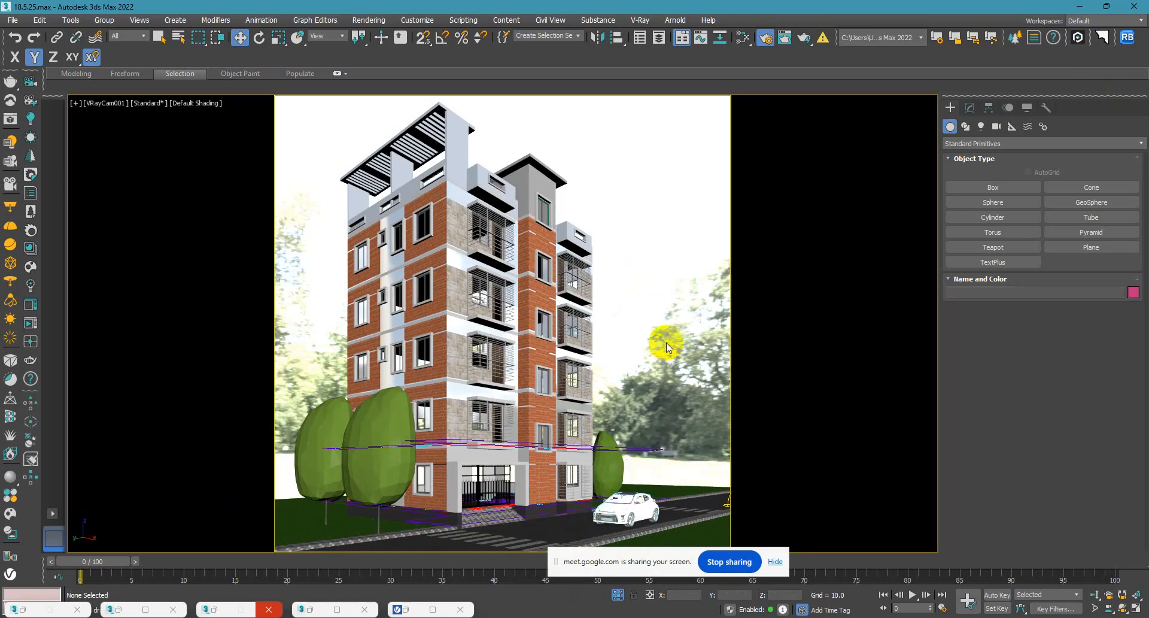
Examine the first-floor balcony railing and the adjoining wall up close in the perspective view.
{"action": "left_click", "coordinate": [485, 437]}
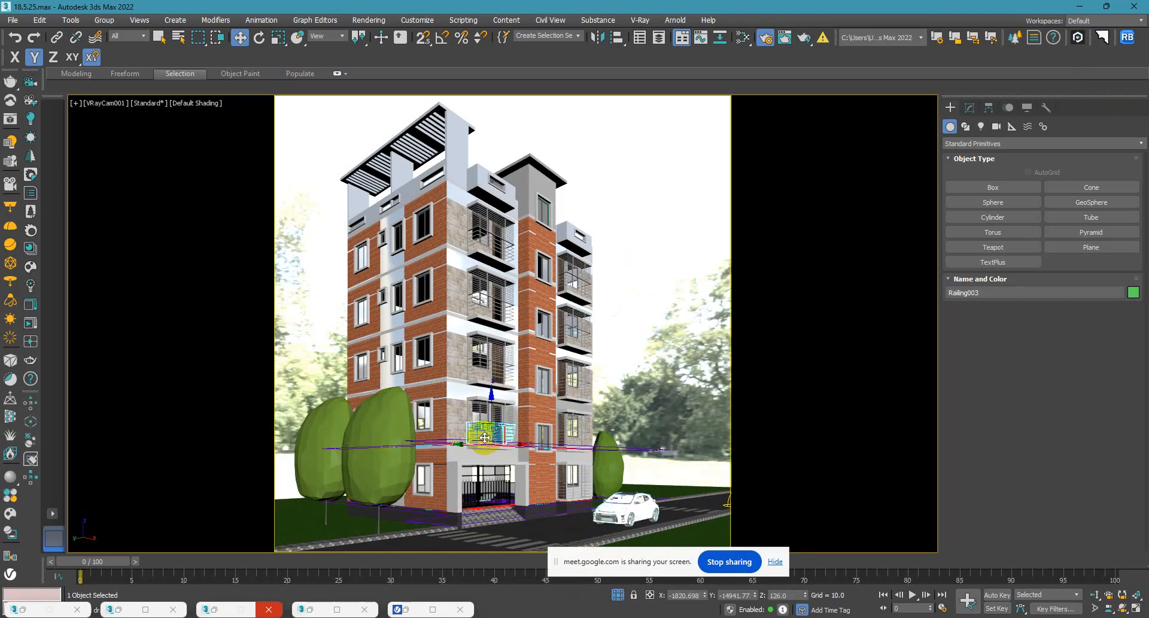
{"action": "key", "text": "p"}
{"action": "key", "text": "z"}
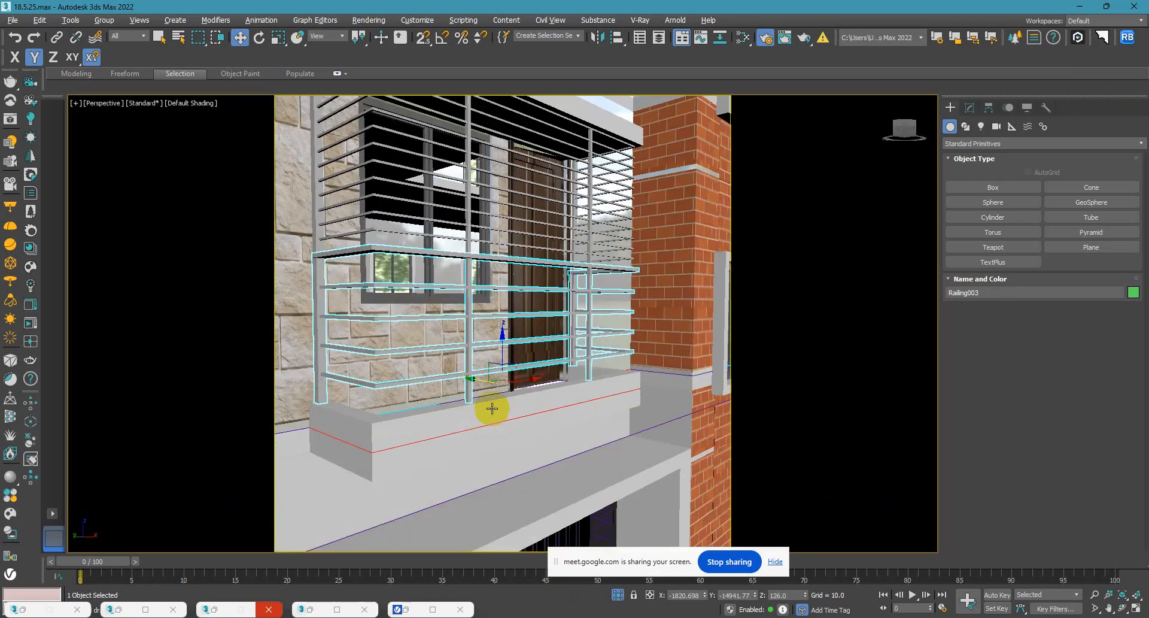
{"action": "middle_click_drag", "start_coordinate": [492, 431], "coordinate": [541, 392], "text": "alt"}
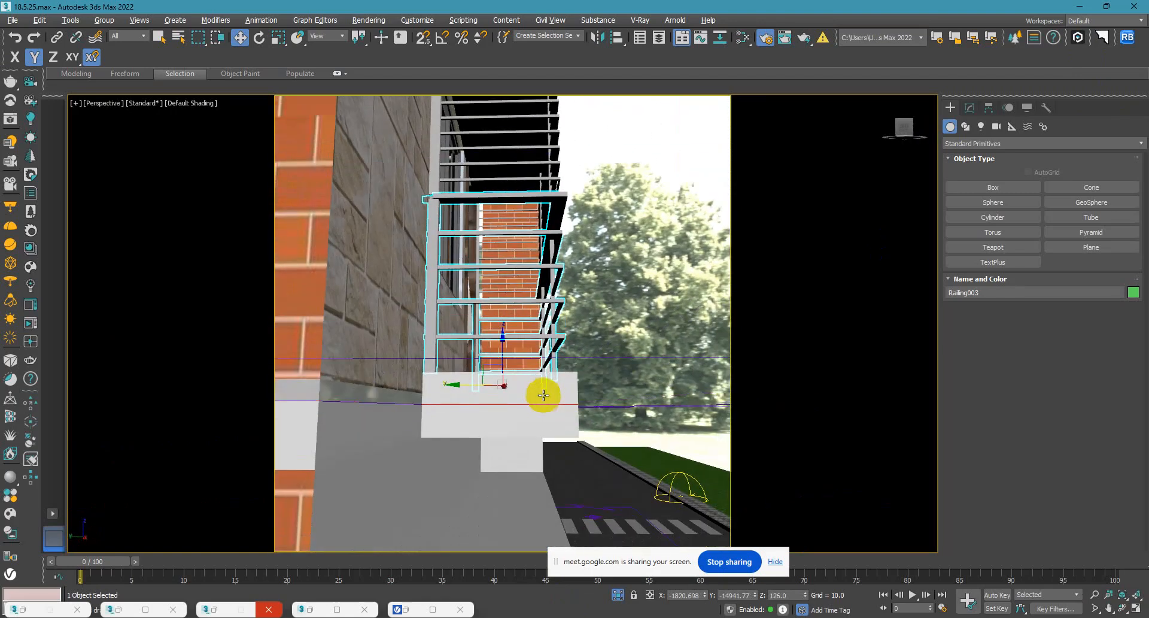
{"action": "left_click", "coordinate": [319, 386]}
{"action": "scroll", "coordinate": [350, 392], "scroll_direction": "down", "scroll_amount": 1}
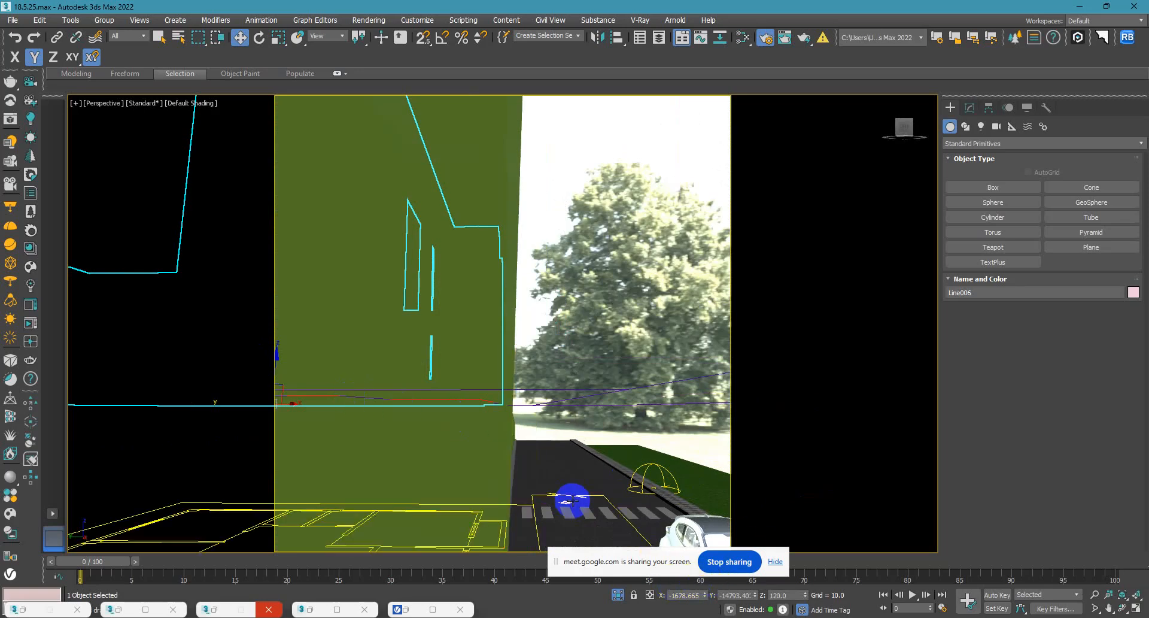
{"action": "scroll", "coordinate": [574, 499], "scroll_direction": "down", "scroll_amount": 5}
{"action": "middle_click_drag", "start_coordinate": [576, 499], "coordinate": [506, 504], "text": "alt"}
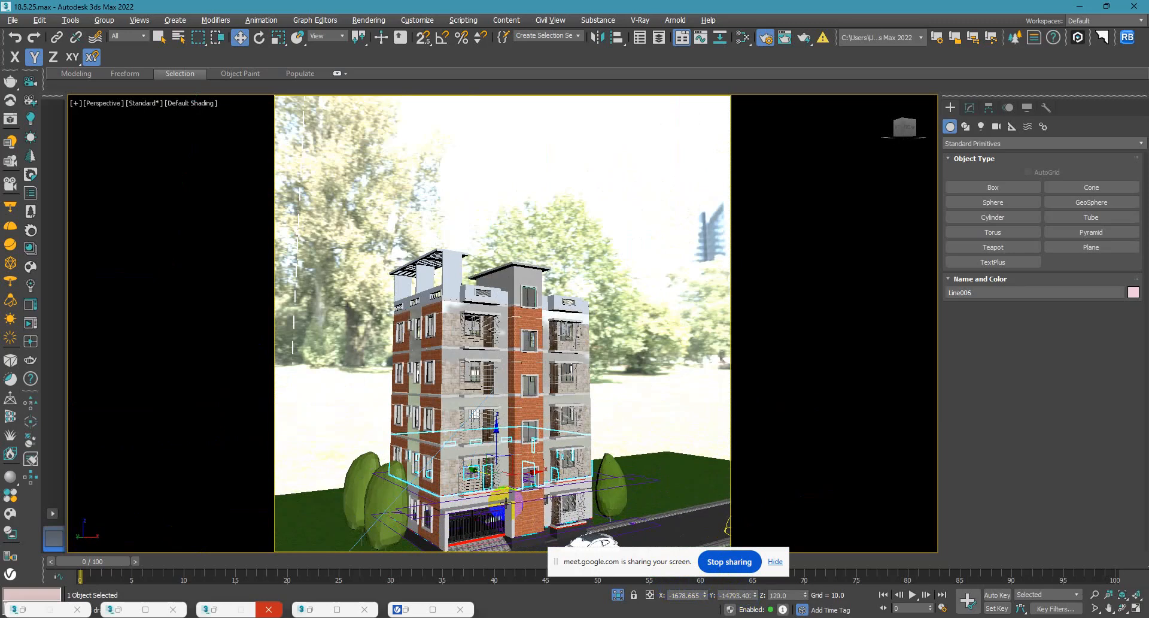
{"action": "scroll", "coordinate": [507, 504], "scroll_direction": "up", "scroll_amount": 3}
{"action": "scroll", "coordinate": [403, 485], "scroll_direction": "up", "scroll_amount": 3}
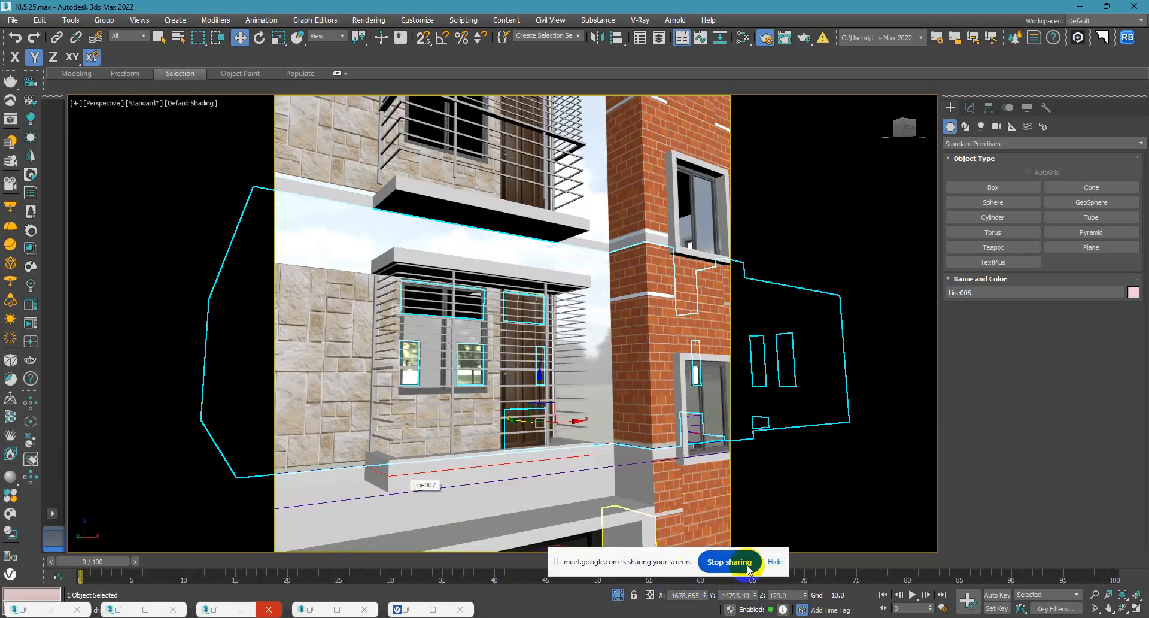
Switch to Google Meet, restart presenting with the entire screen shared, and return to 3ds Max.
{"action": "left_click", "coordinate": [729, 561]}
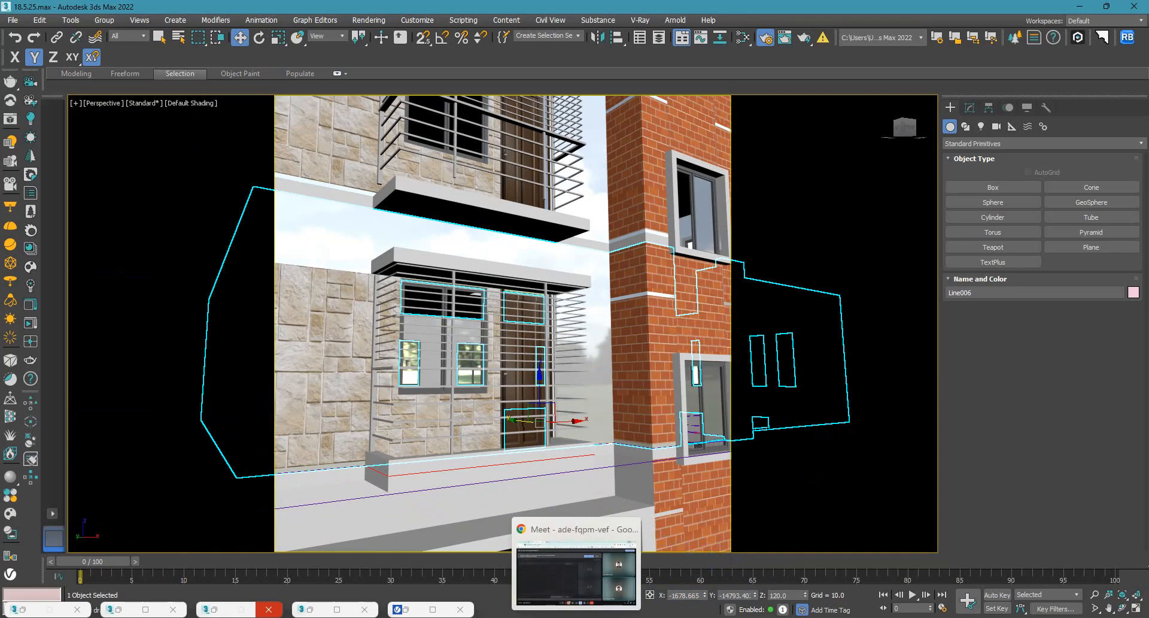
{"action": "left_click", "coordinate": [572, 574]}
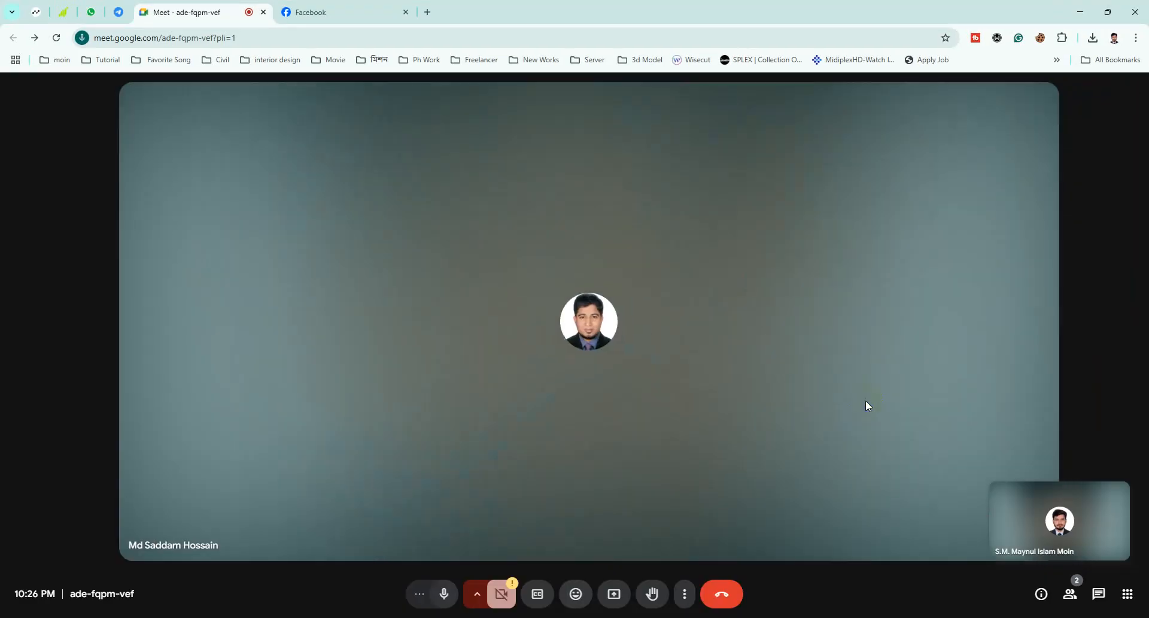
{"action": "left_click", "coordinate": [618, 603]}
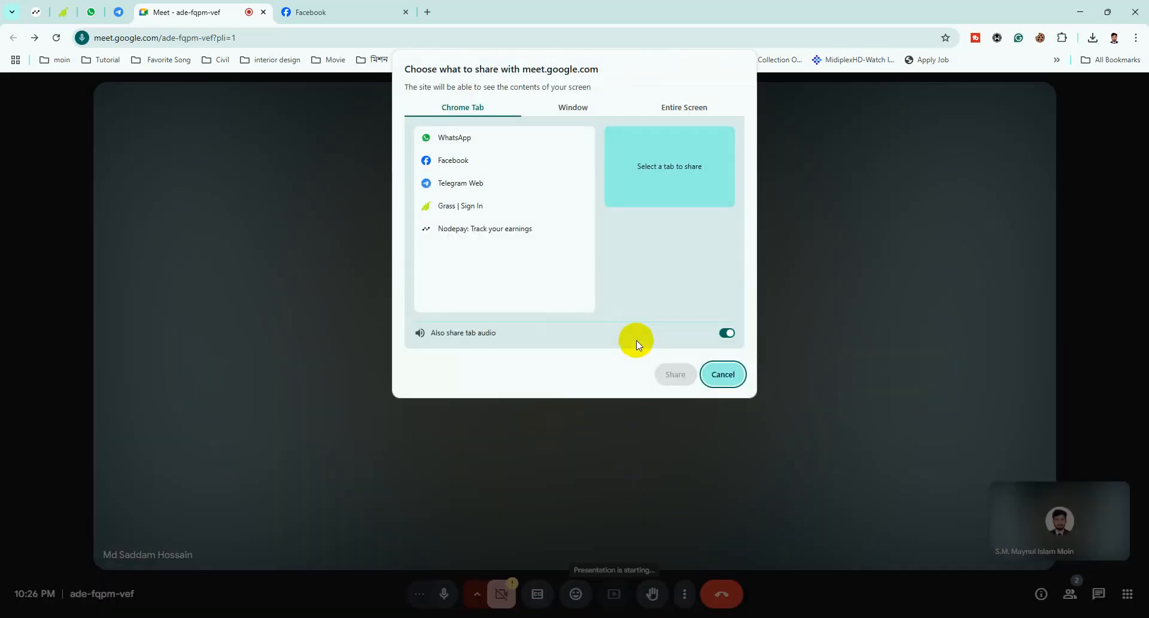
{"action": "left_click", "coordinate": [688, 109]}
{"action": "left_click", "coordinate": [666, 381]}
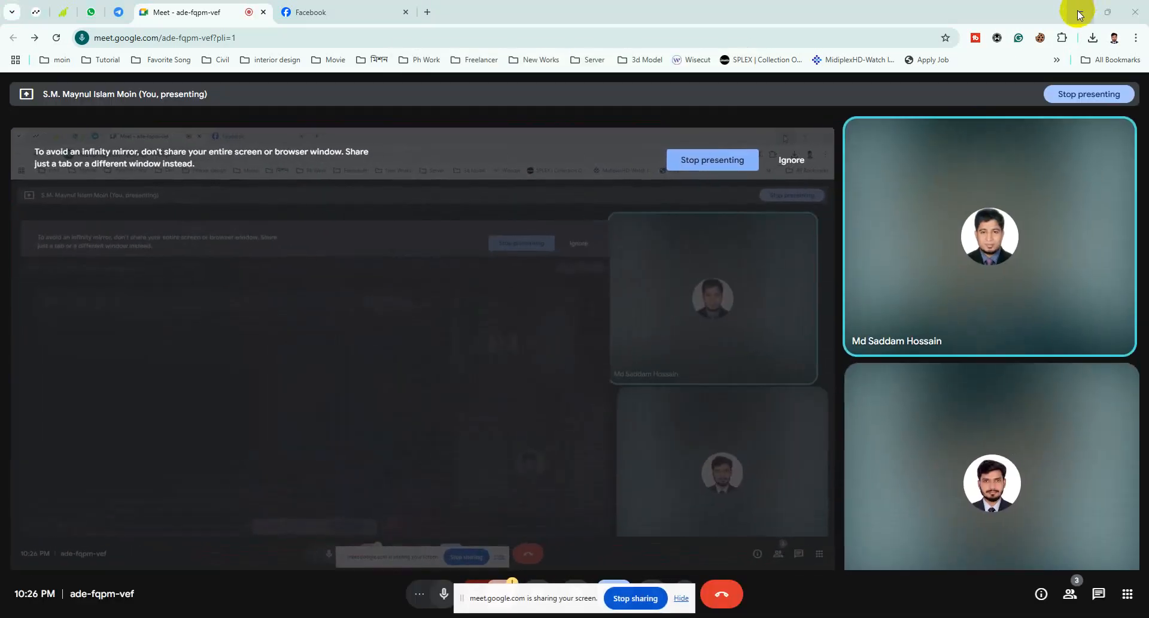
{"action": "left_click", "coordinate": [1080, 15]}
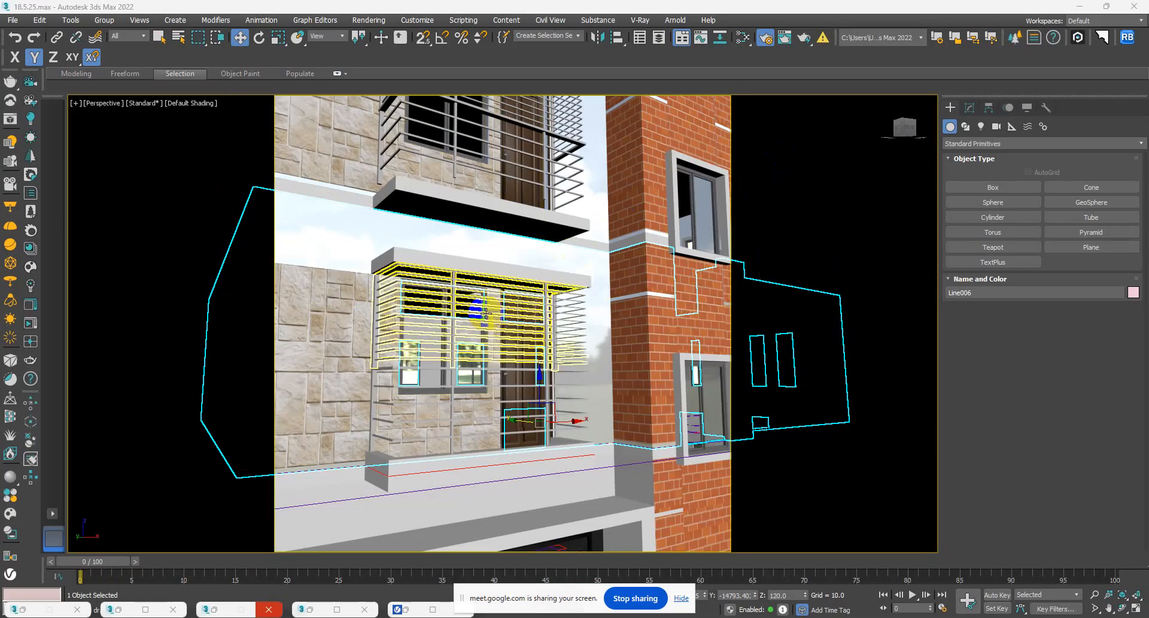
Check the balcony side of the building in perspective and the overall view through the VRayCam001 camera.
{"action": "mouse_move", "coordinate": [501, 484]}
{"action": "middle_mouse_down", "text": "alt"}
{"action": "mouse_move", "coordinate": [500, 464]}
{"action": "mouse_move", "coordinate": [508, 495]}
{"action": "middle_mouse_up", "text": "alt"}
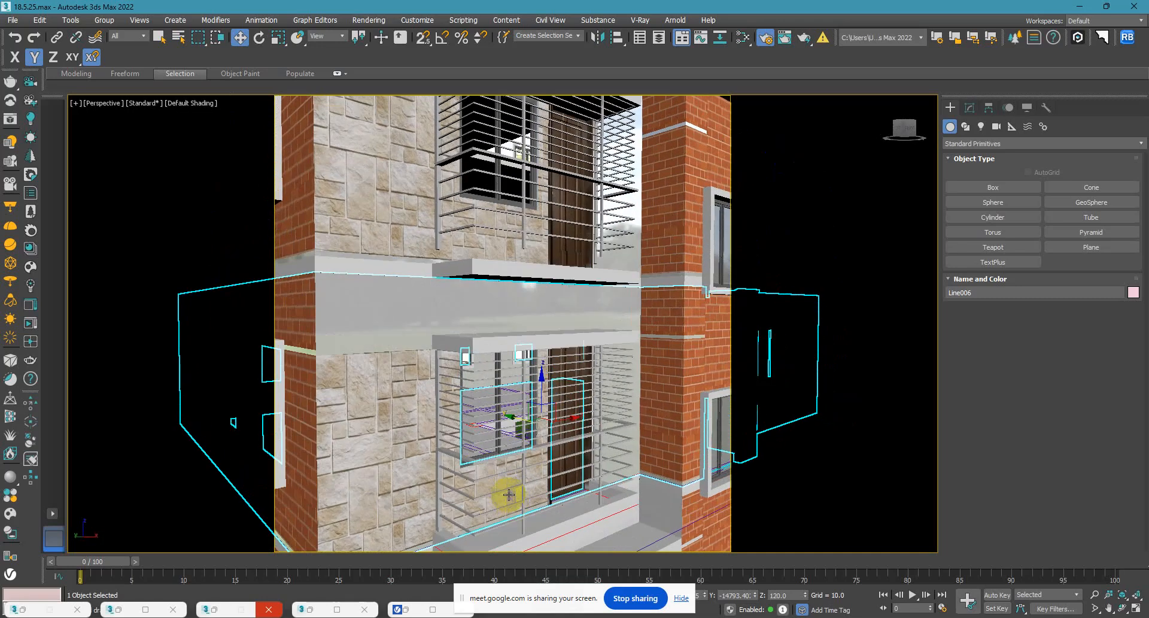
{"action": "scroll", "coordinate": [506, 458], "scroll_direction": "down", "scroll_amount": 2}
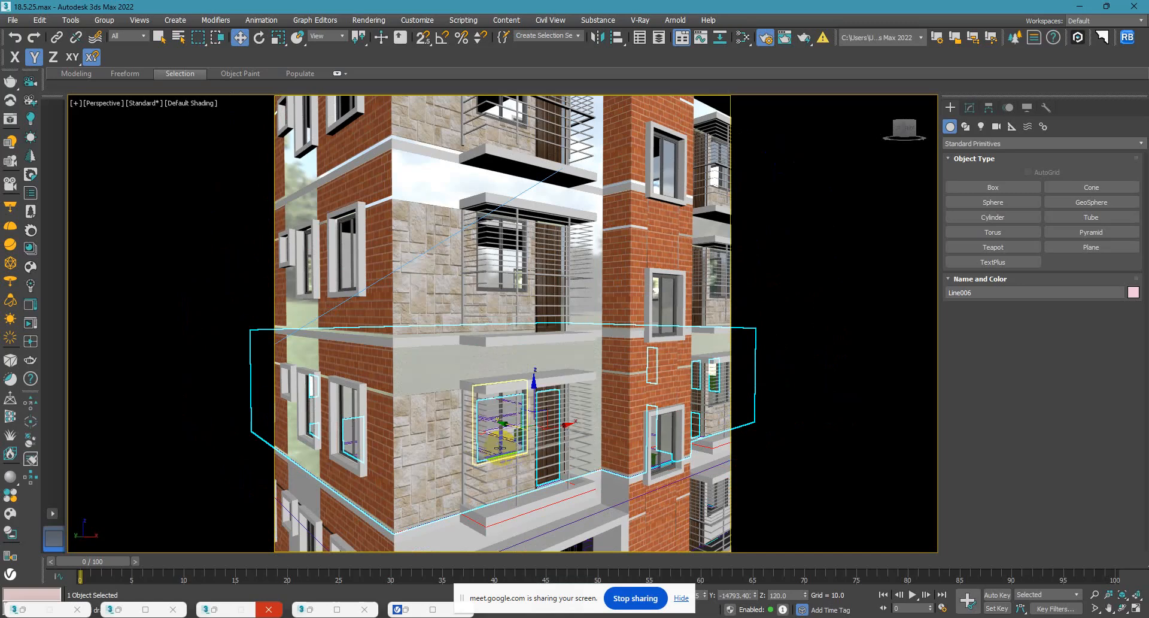
{"action": "scroll", "coordinate": [498, 447], "scroll_direction": "down", "scroll_amount": 2}
{"action": "scroll", "coordinate": [498, 447], "scroll_direction": "down", "scroll_amount": 3}
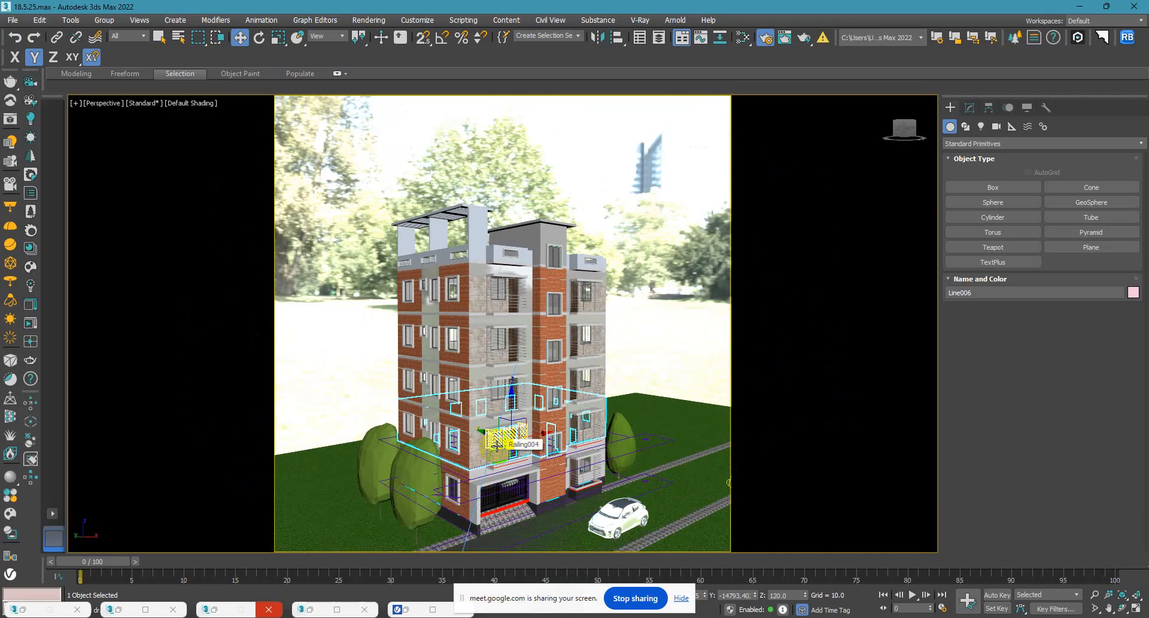
{"action": "key", "text": "c"}
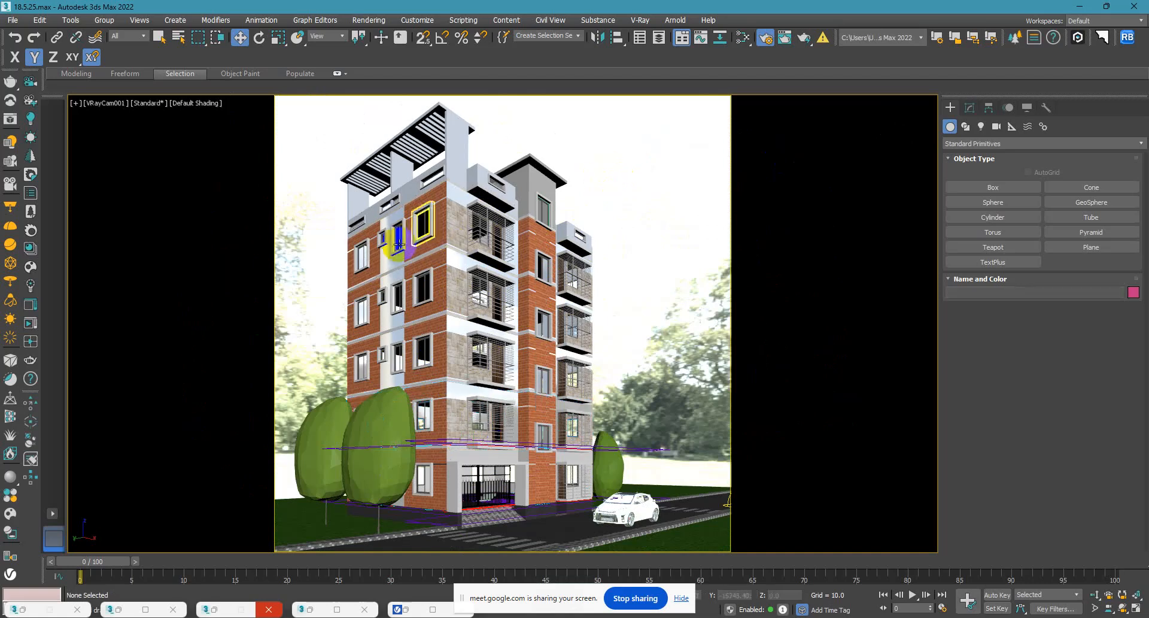
Zoom to the top-floor wall in perspective and examine the facade from there down to the first-floor balcony and its slab.
{"action": "left_click", "coordinate": [387, 255]}
{"action": "key", "text": "p"}
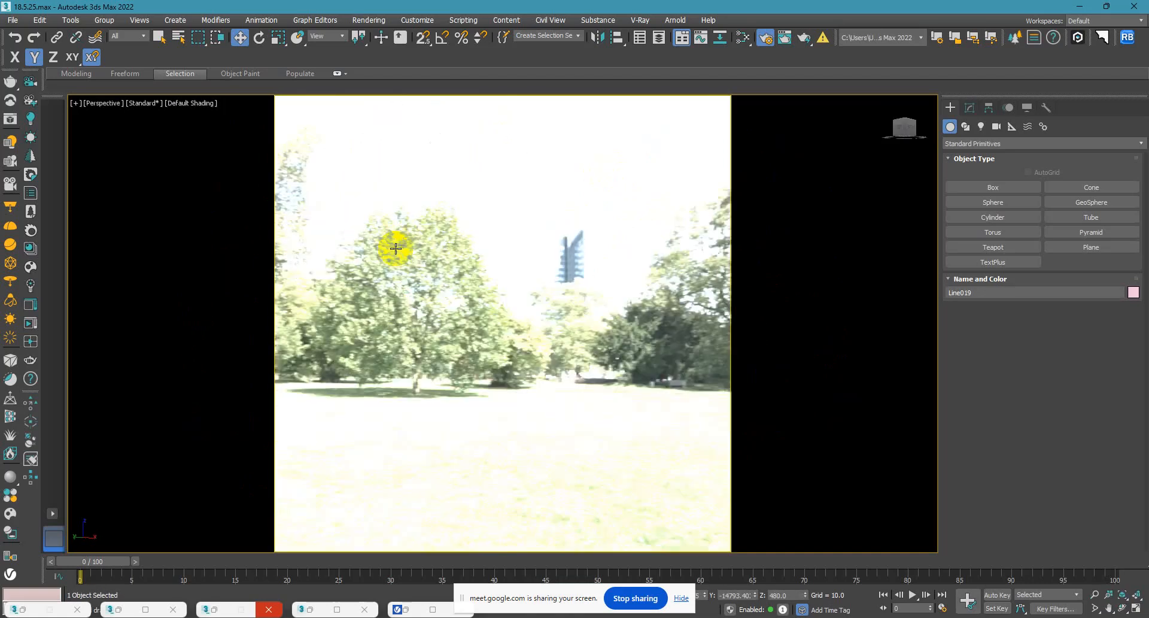
{"action": "key", "text": "z"}
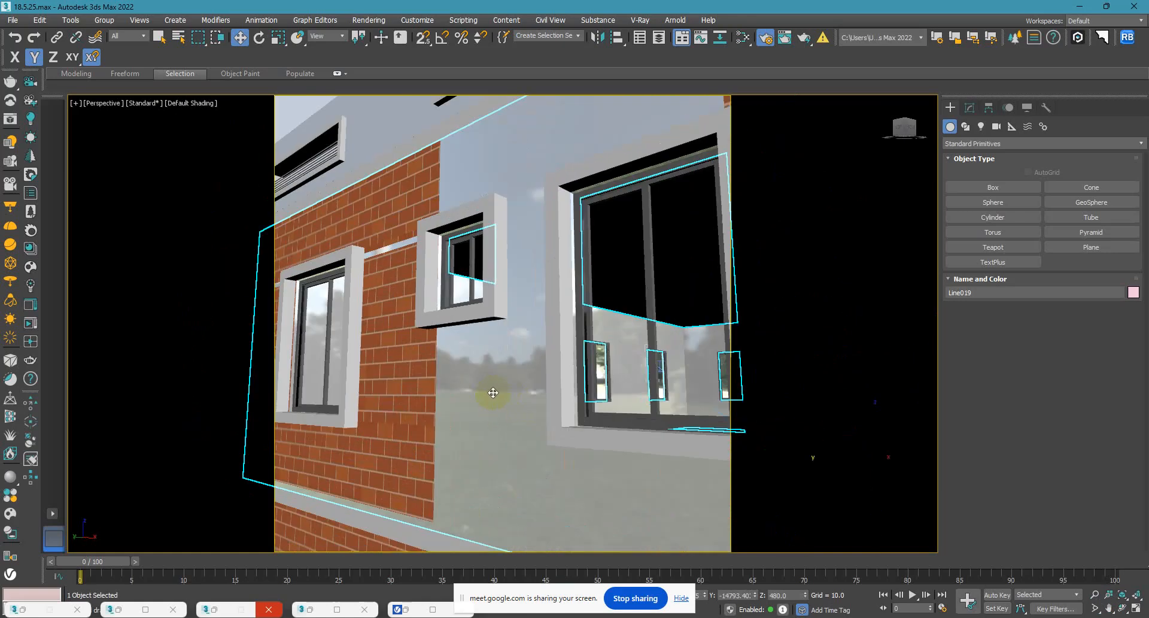
{"action": "scroll", "coordinate": [507, 173], "scroll_direction": "down", "scroll_amount": 4}
{"action": "middle_click_drag", "start_coordinate": [507, 179], "coordinate": [500, 346]}
{"action": "middle_click_drag", "start_coordinate": [566, 403], "coordinate": [470, 171]}
{"action": "middle_click_drag", "start_coordinate": [546, 335], "coordinate": [431, 168]}
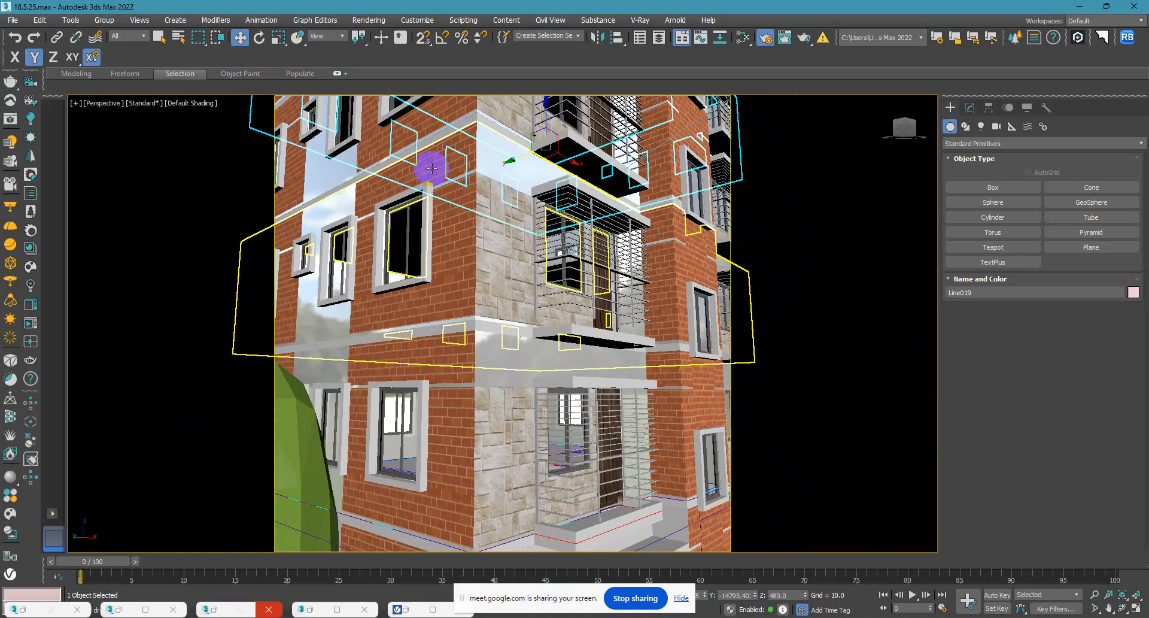
{"action": "scroll", "coordinate": [497, 324], "scroll_direction": "up", "scroll_amount": 6}
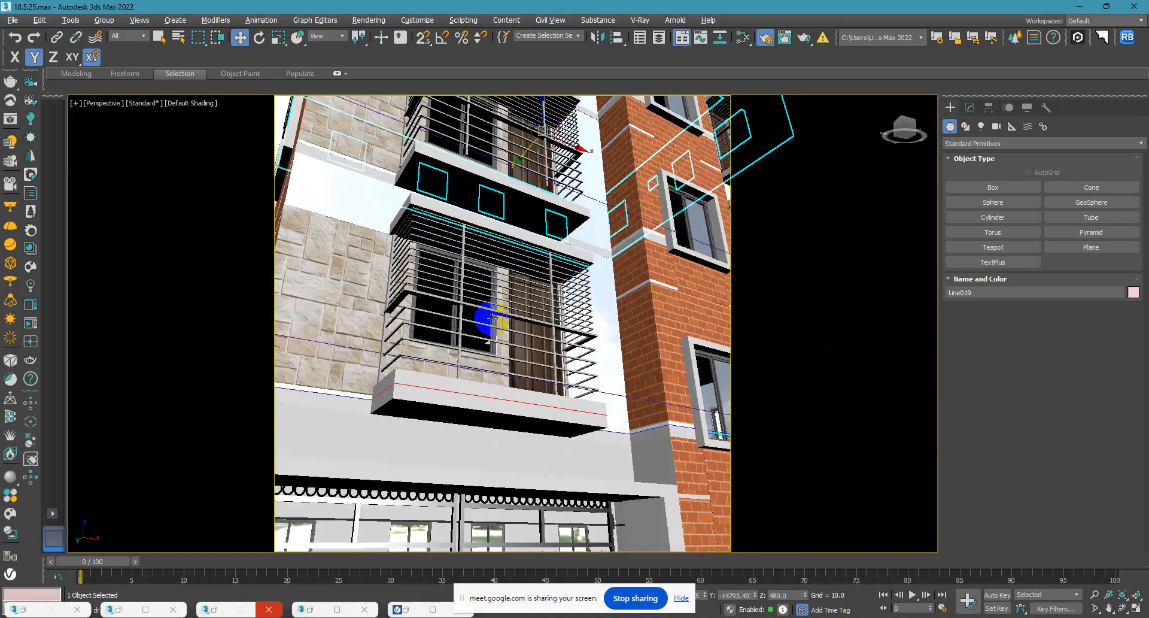
{"action": "scroll", "coordinate": [496, 323], "scroll_direction": "down", "scroll_amount": 4}
{"action": "scroll", "coordinate": [370, 497], "scroll_direction": "up", "scroll_amount": 8}
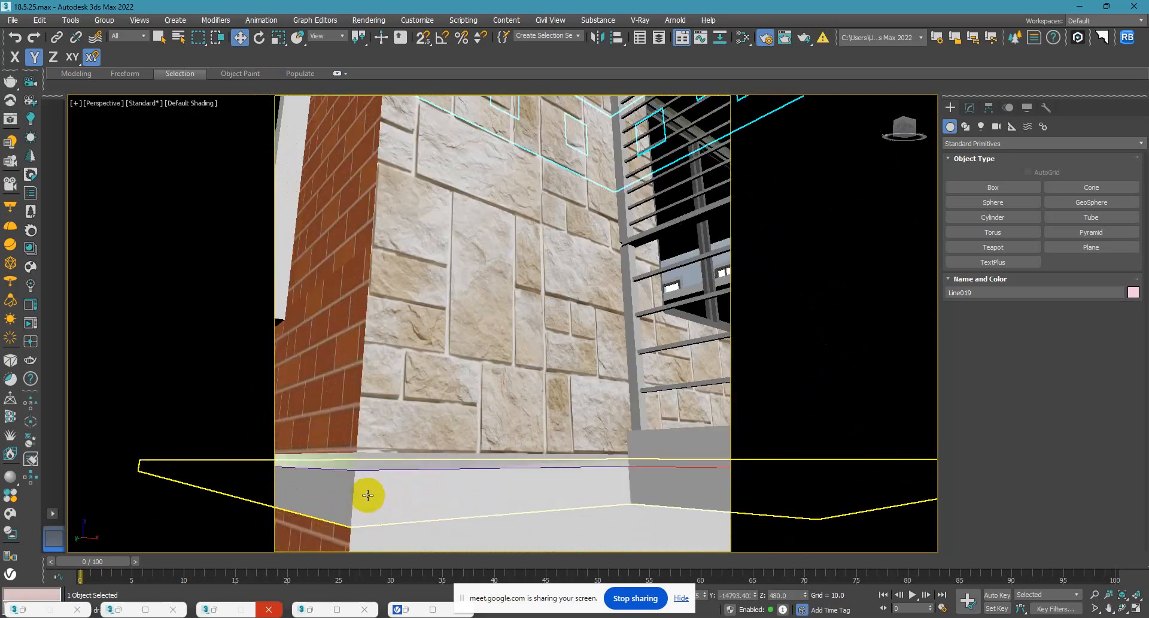
{"action": "left_click", "coordinate": [139, 103]}
{"action": "left_click", "coordinate": [134, 103]}
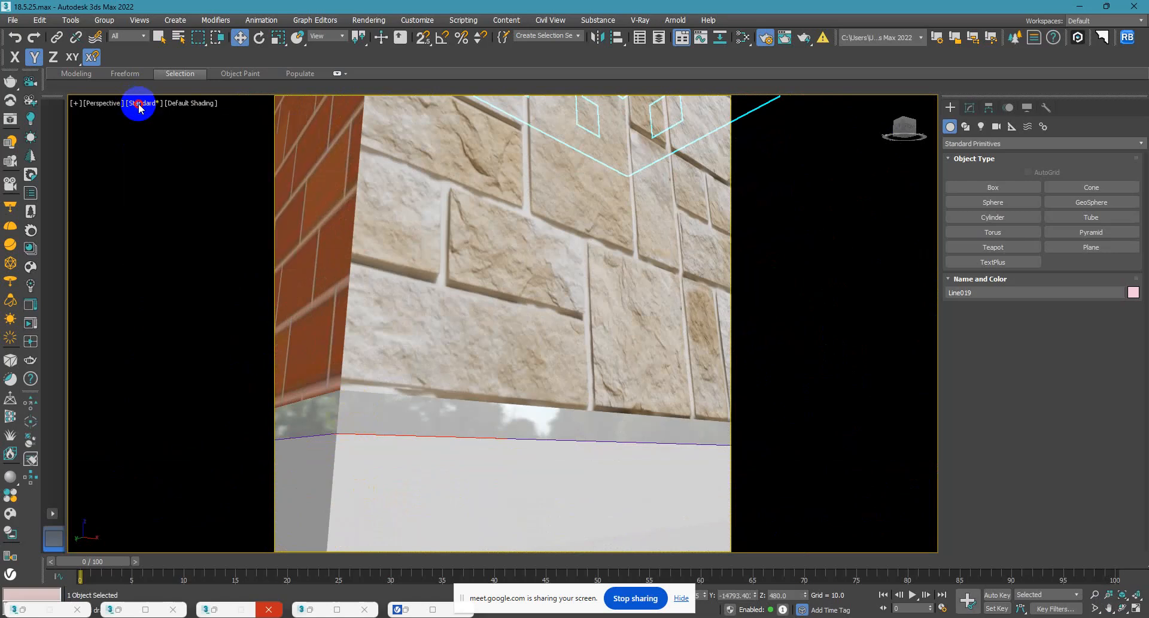
{"action": "scroll", "coordinate": [415, 354], "scroll_direction": "down", "scroll_amount": 8}
{"action": "scroll", "coordinate": [532, 362], "scroll_direction": "up", "scroll_amount": 4}
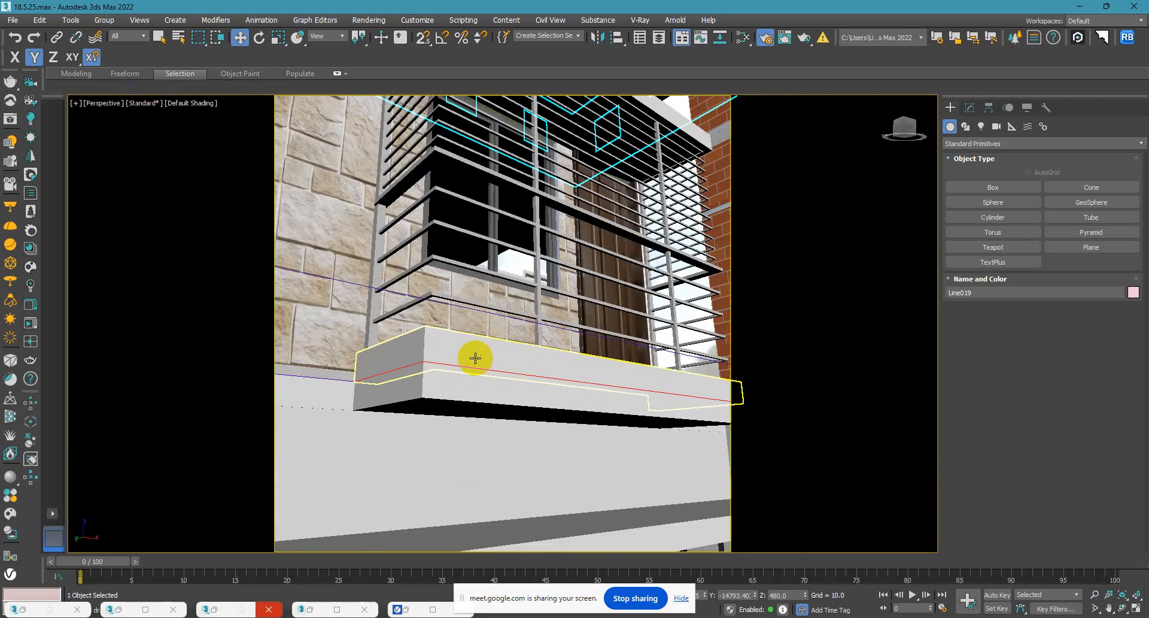
Lower the first-floor balcony's bottom railing along Z to about 114.42, toward the balcony ledge.
{"action": "left_click", "coordinate": [455, 343]}
{"action": "middle_click_drag", "start_coordinate": [456, 343], "coordinate": [478, 406], "text": "alt"}
{"action": "left_click", "coordinate": [445, 410]}
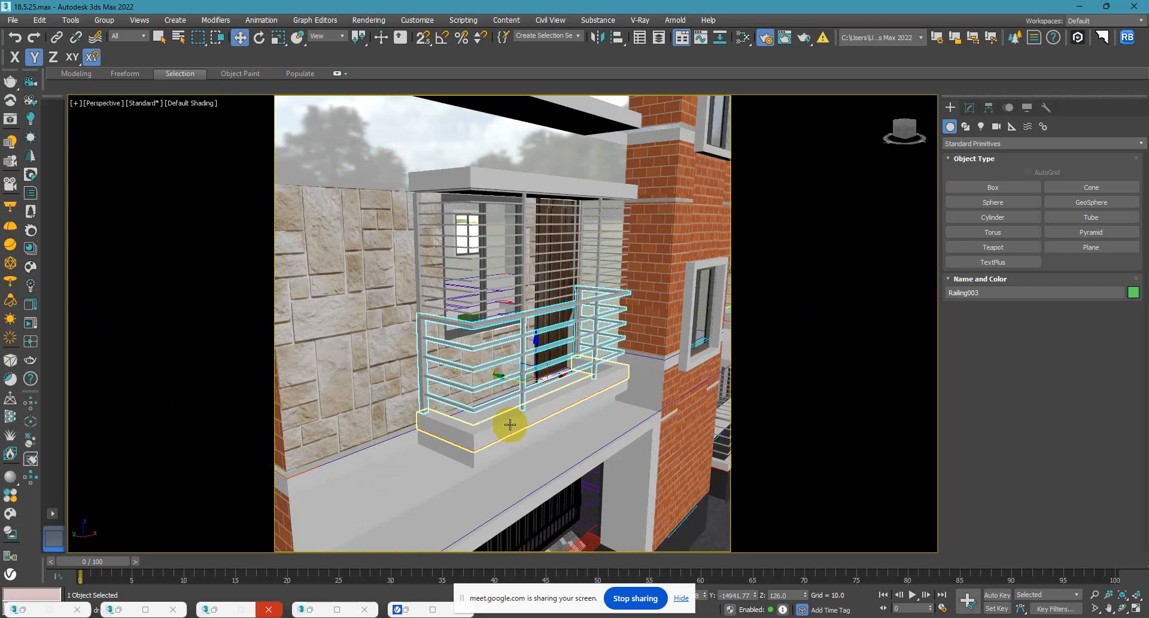
{"action": "left_click", "coordinate": [970, 108]}
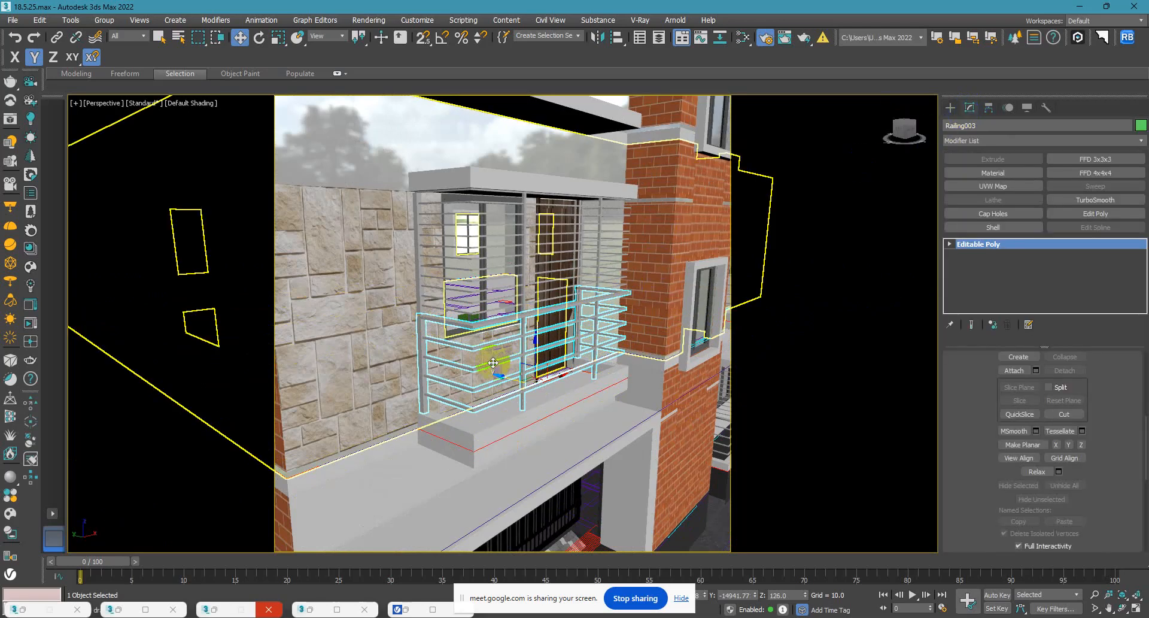
{"action": "mouse_move", "coordinate": [465, 327]}
{"action": "middle_mouse_down", "text": "alt"}
{"action": "mouse_move", "coordinate": [480, 333]}
{"action": "mouse_move", "coordinate": [479, 304]}
{"action": "mouse_move", "coordinate": [470, 316]}
{"action": "middle_mouse_up", "text": "alt"}
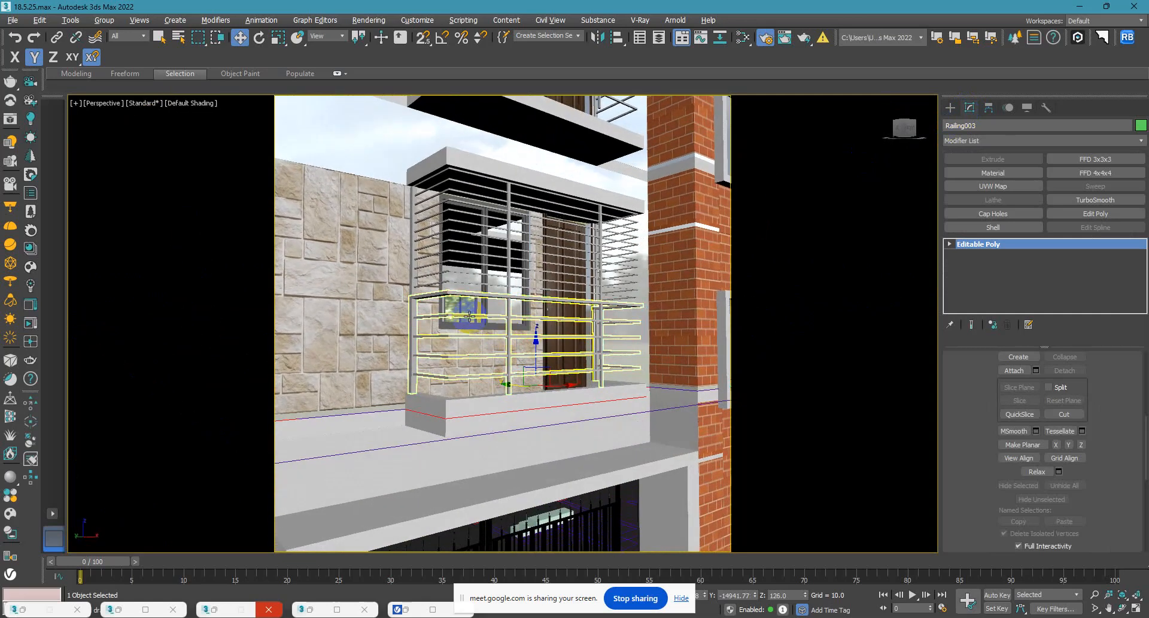
{"action": "left_click_drag", "start_coordinate": [535, 348], "coordinate": [535, 376]}
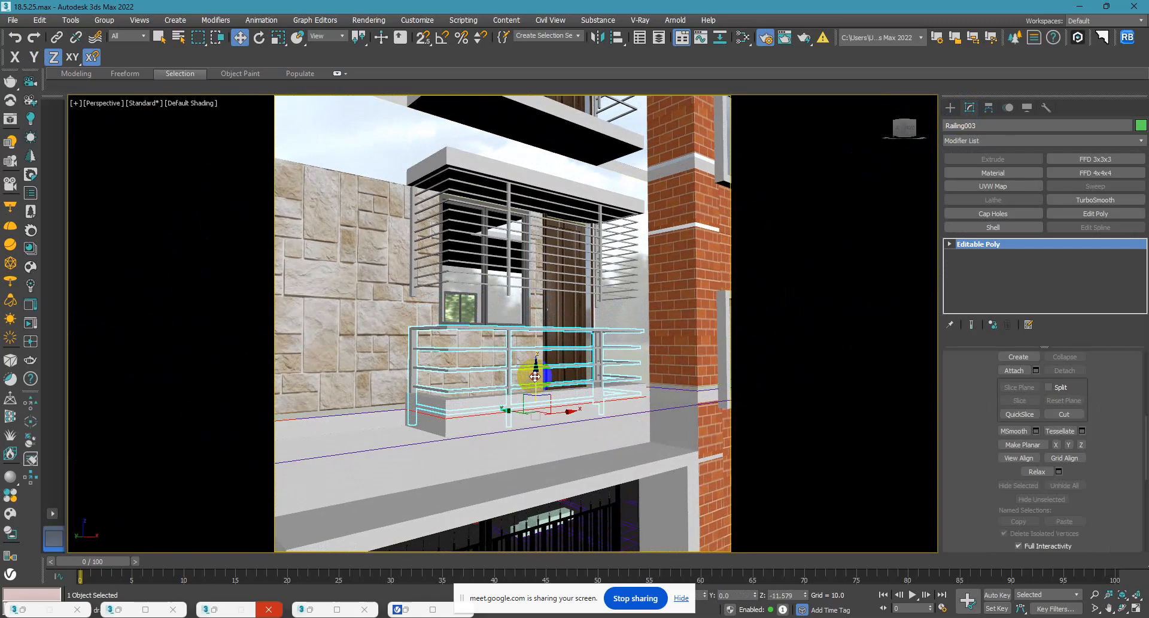
{"action": "middle_click_drag", "start_coordinate": [536, 375], "coordinate": [521, 396], "text": "alt"}
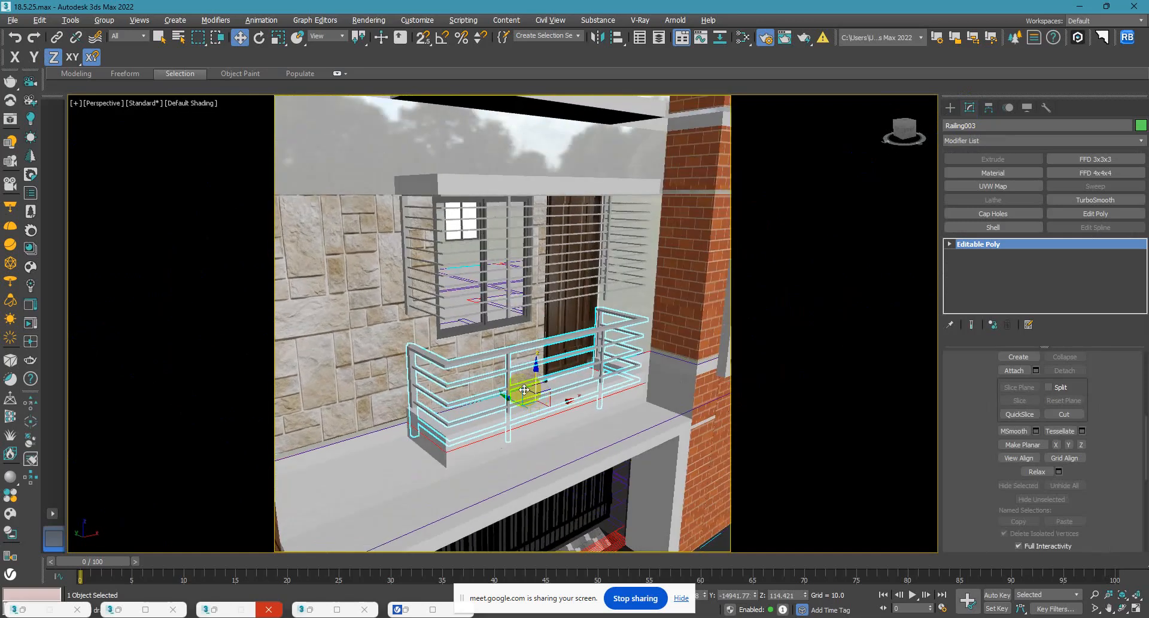
Lower the balcony's upper railing to about 148.46 in Z and increase its top rail height to 55.44.
{"action": "left_click", "coordinate": [450, 317]}
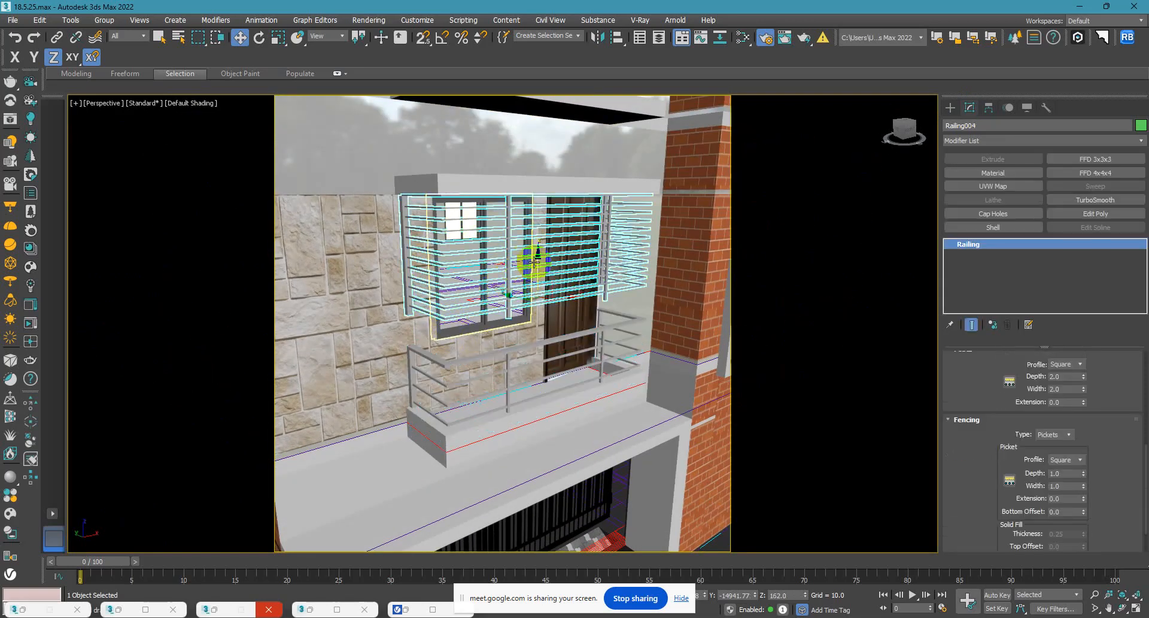
{"action": "left_click_drag", "start_coordinate": [538, 262], "coordinate": [541, 294]}
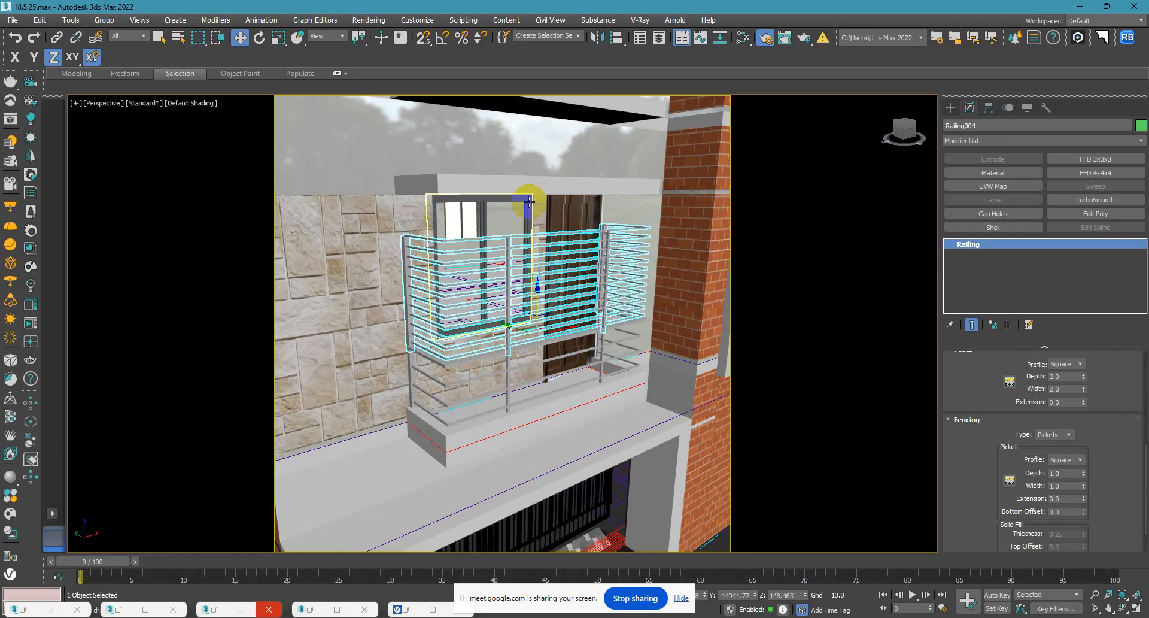
{"action": "left_click_drag", "start_coordinate": [1008, 389], "coordinate": [974, 422]}
{"action": "scroll", "coordinate": [974, 422], "scroll_direction": "up", "scroll_amount": 4}
{"action": "left_click_drag", "start_coordinate": [1070, 376], "coordinate": [1056, 355]}
Delete the bottom railing of the first-floor balcony.
{"action": "middle_click_drag", "start_coordinate": [643, 400], "coordinate": [464, 355], "text": "alt"}
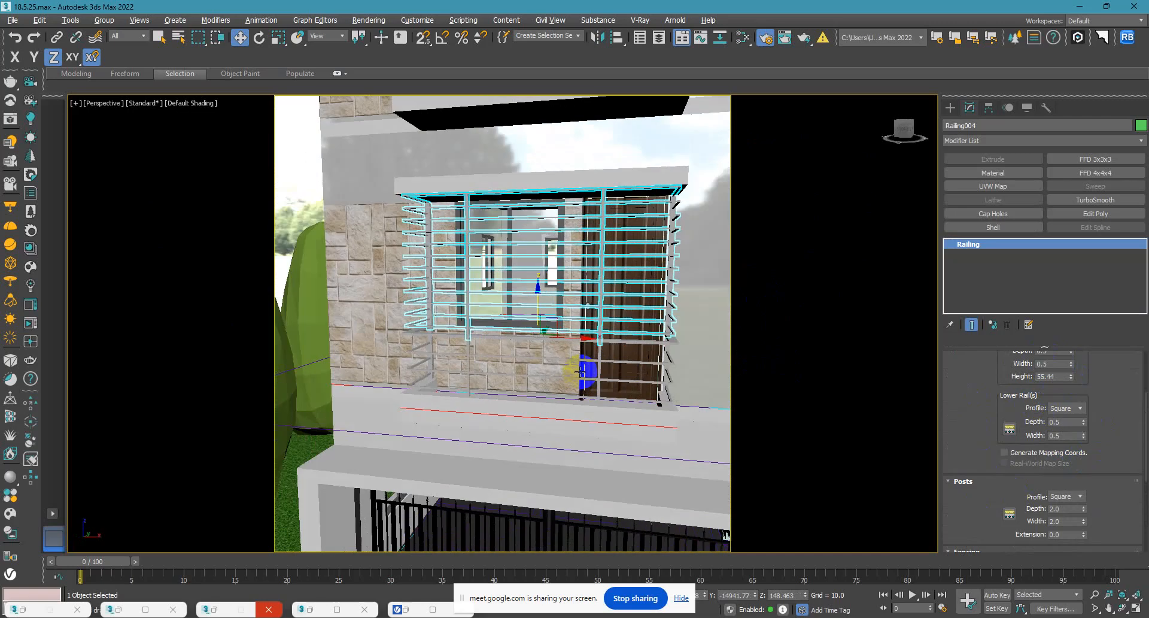
{"action": "left_click", "coordinate": [462, 354]}
{"action": "middle_click_drag", "start_coordinate": [462, 354], "coordinate": [512, 371], "text": "alt"}
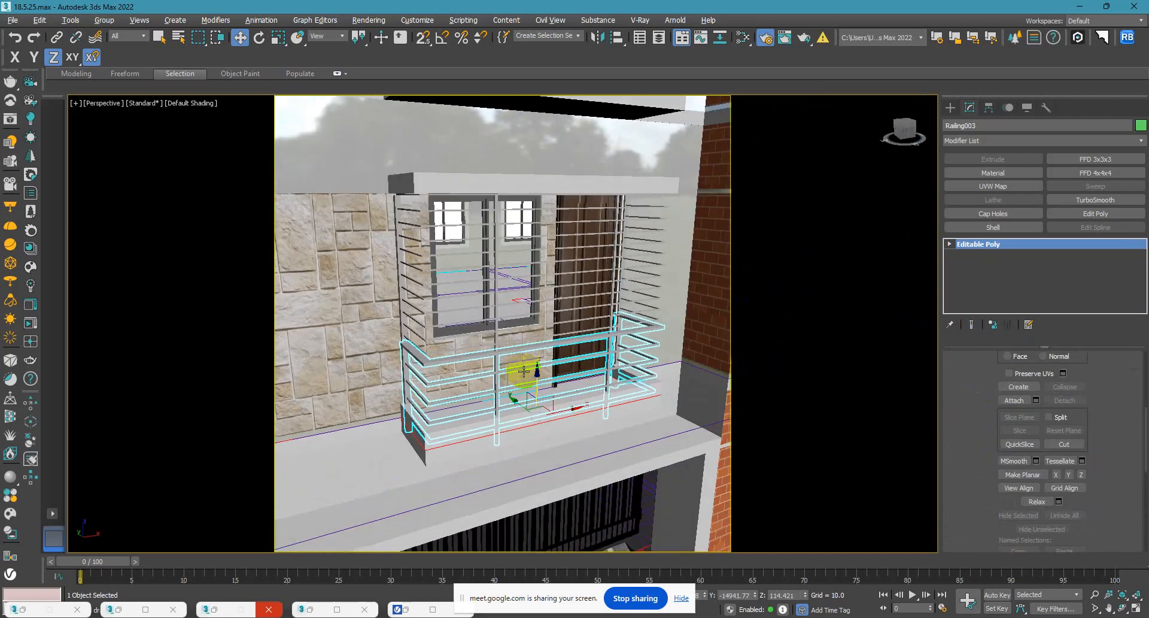
{"action": "key", "text": "Delete"}
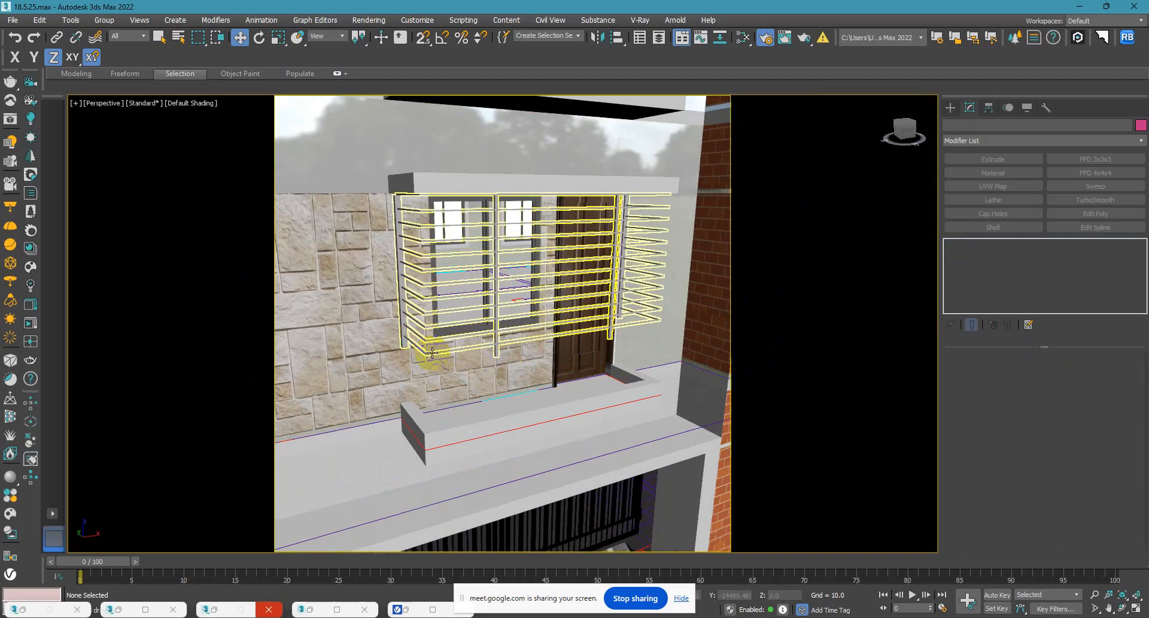
Clone the upper railing downward along Z as a single copy at about 119.87, resting on the balcony ledge.
{"action": "left_click", "coordinate": [437, 352]}
{"action": "middle_click_drag", "start_coordinate": [437, 352], "coordinate": [545, 325], "text": "alt"}
{"action": "left_click_drag", "start_coordinate": [546, 325], "coordinate": [543, 393], "text": "shift"}
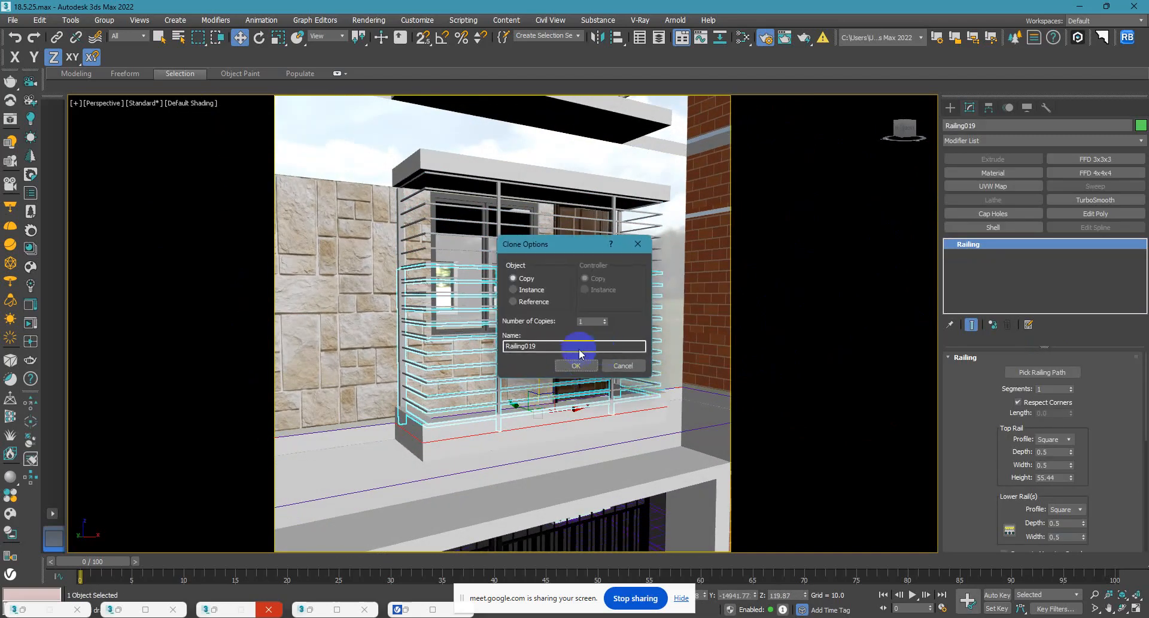
{"action": "left_click", "coordinate": [570, 365]}
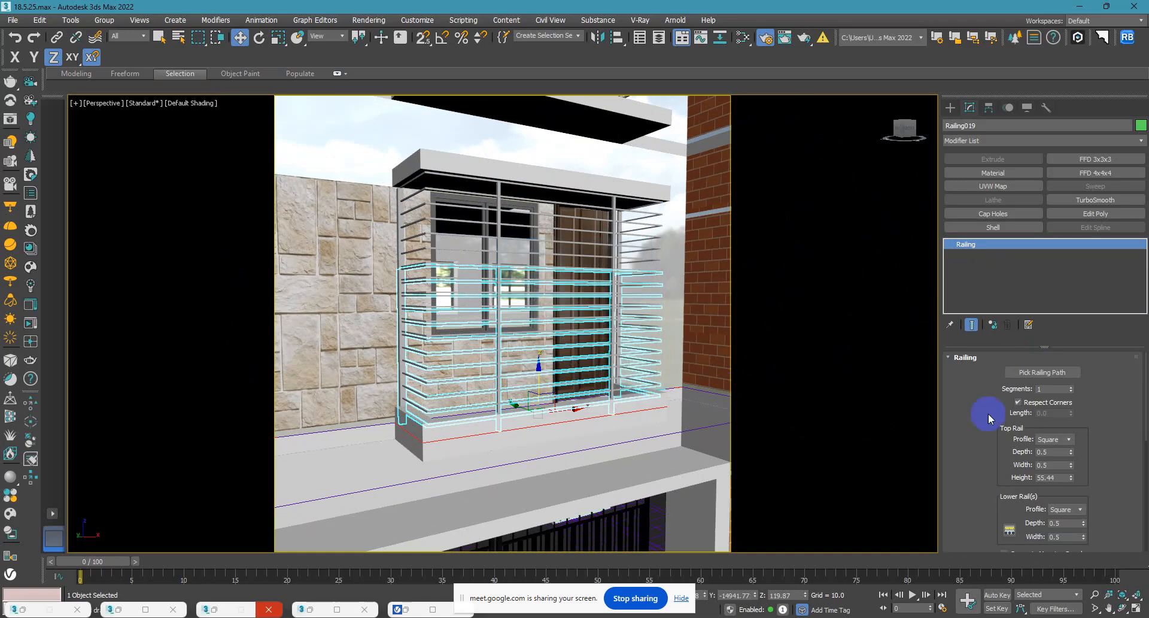
Set the copied railing's top rail height to 30.
{"action": "left_click", "coordinate": [1061, 477]}
{"action": "type", "text": "30"}
{"action": "key", "text": "Return"}
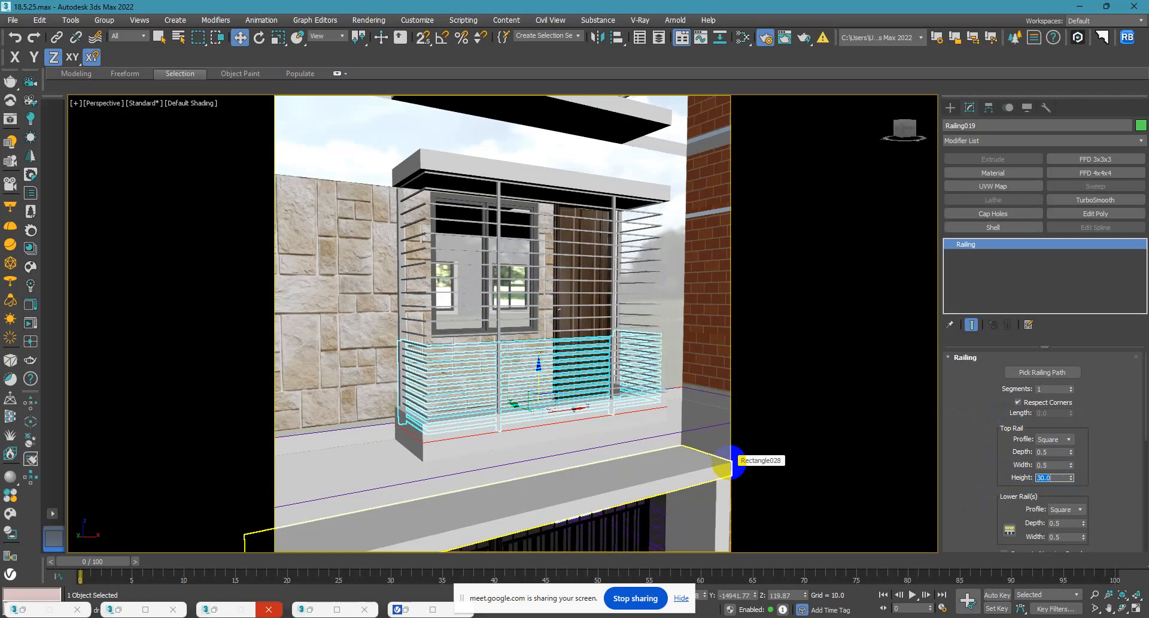
Try a top rail depth and width of 1.0 on the copied lower railing.
{"action": "middle_click_drag", "start_coordinate": [300, 397], "coordinate": [456, 380], "text": "alt"}
{"action": "scroll", "coordinate": [444, 377], "scroll_direction": "up", "scroll_amount": 5}
{"action": "scroll", "coordinate": [446, 363], "scroll_direction": "down", "scroll_amount": 5}
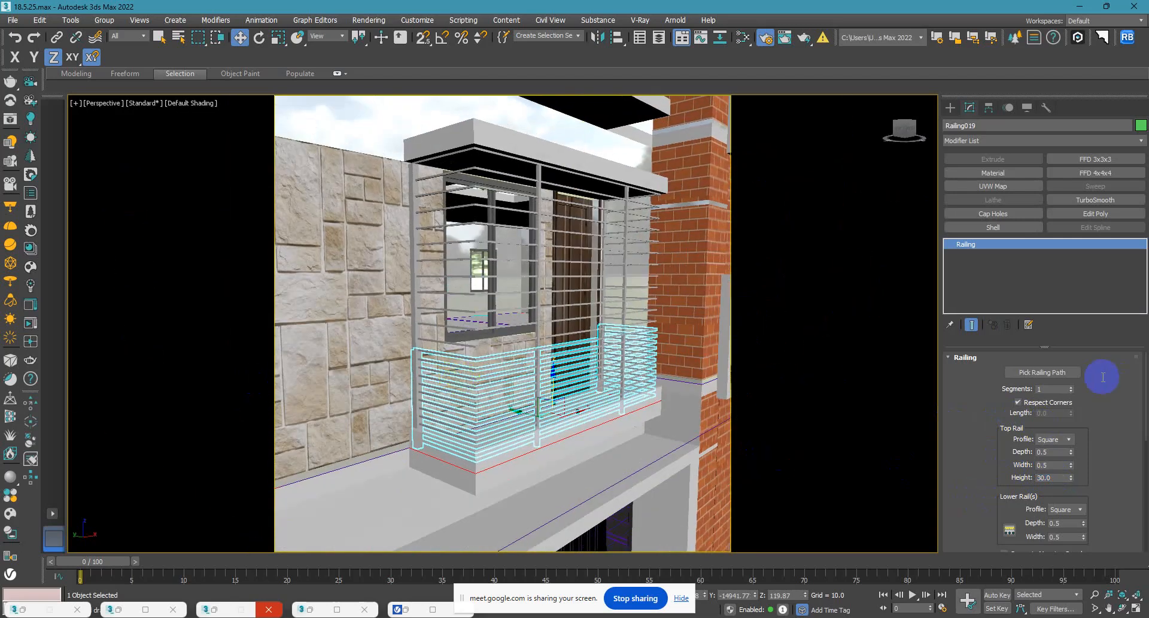
{"action": "left_click_drag", "start_coordinate": [1074, 468], "coordinate": [910, 439]}
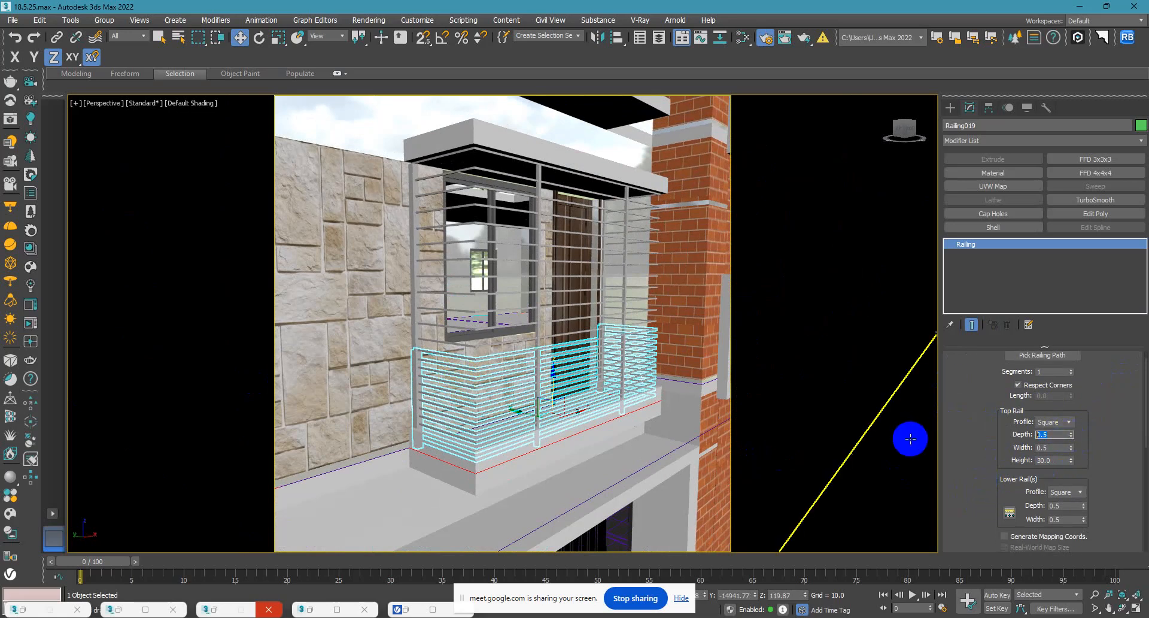
{"action": "key", "text": "Tab"}
{"action": "key", "text": "Return"}
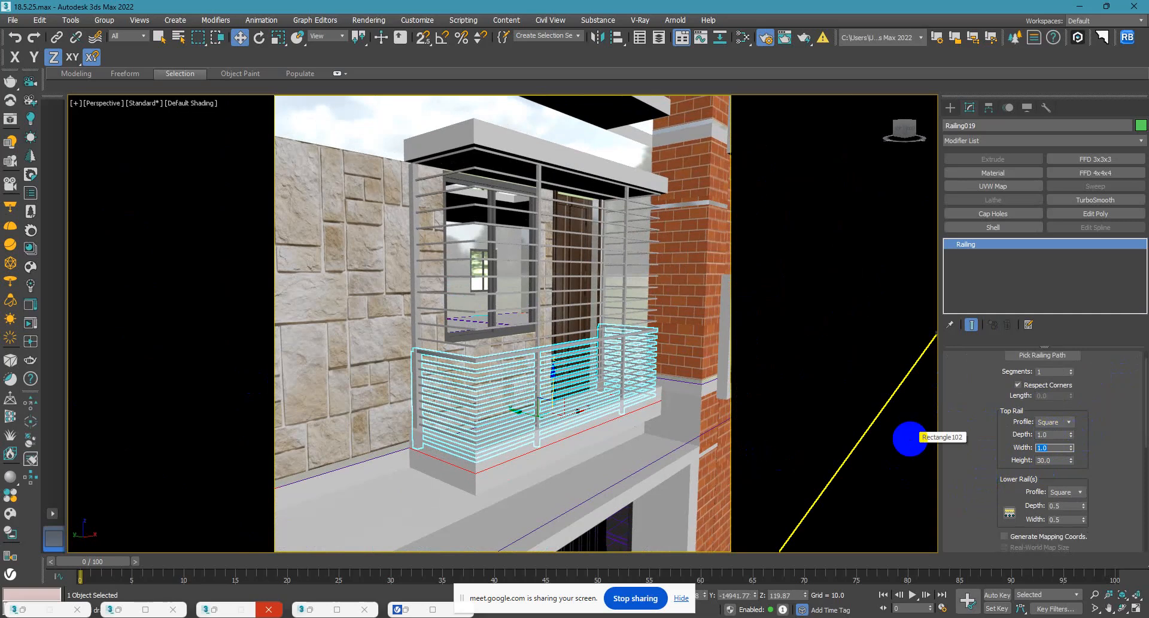
Set the copied railing's top rail depth and width to 2.0.
{"action": "scroll", "coordinate": [988, 470], "scroll_direction": "down", "scroll_amount": 2}
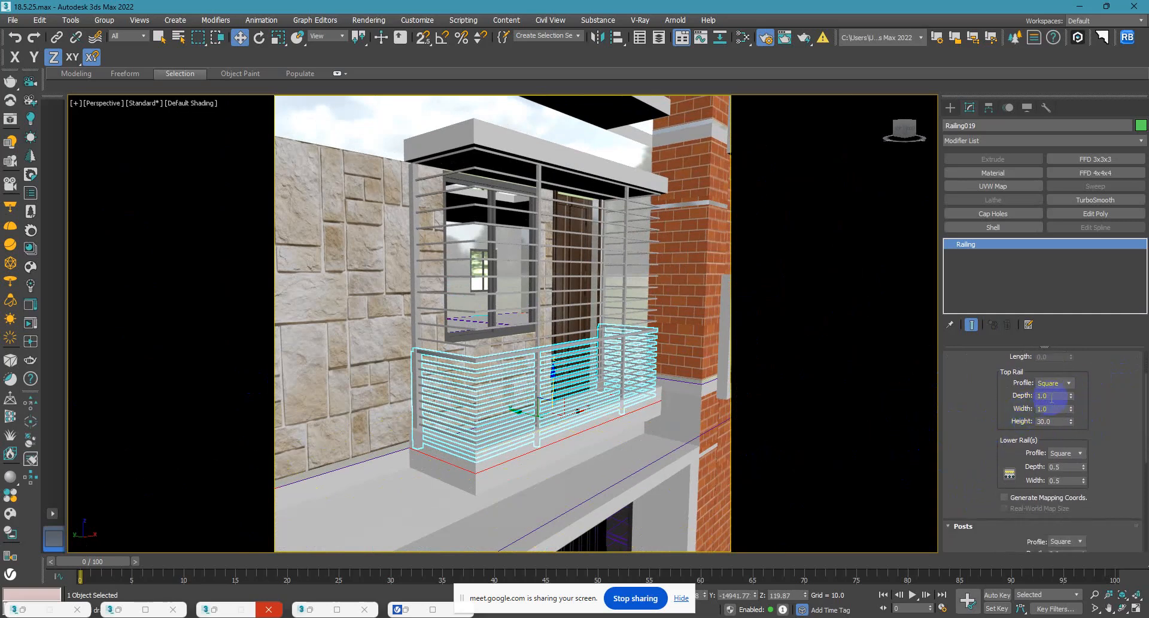
{"action": "left_click", "coordinate": [1052, 395]}
{"action": "type", "text": "2"}
{"action": "key", "text": "Tab"}
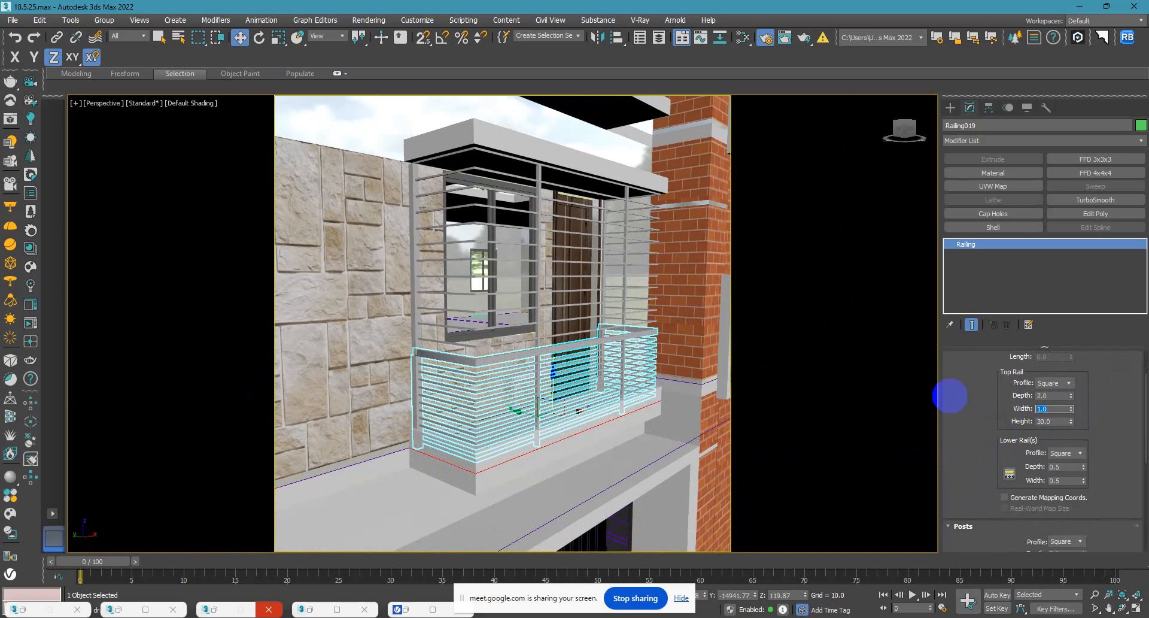
{"action": "left_click", "coordinate": [1050, 395]}
{"action": "type", "text": "2"}
{"action": "key", "text": "Return"}
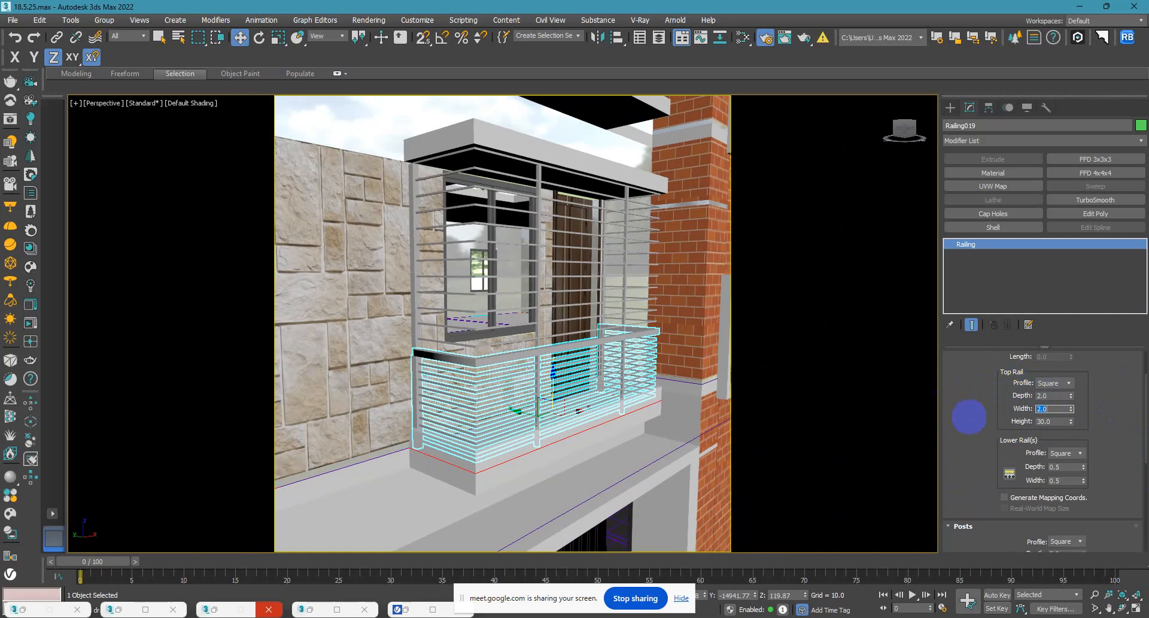
Set the depth and width of the copied railing's lower rails to 1.0.
{"action": "left_click_drag", "start_coordinate": [954, 475], "coordinate": [944, 429]}
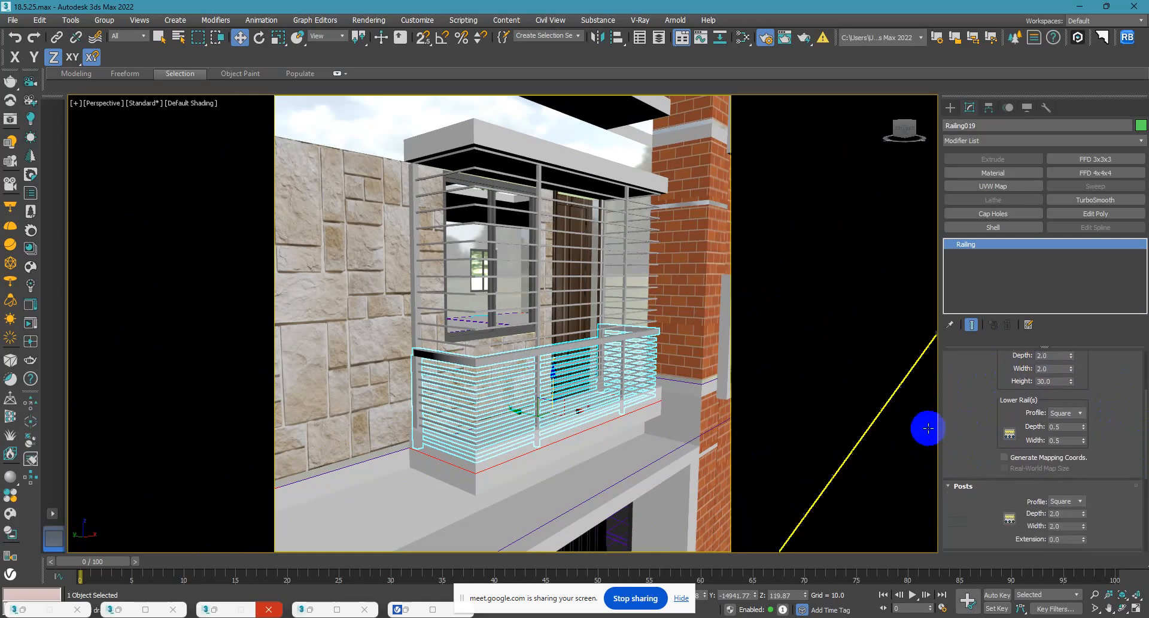
{"action": "left_click_drag", "start_coordinate": [1066, 427], "coordinate": [920, 419]}
{"action": "type", "text": "1"}
{"action": "key", "text": "Tab"}
{"action": "type", "text": "1"}
{"action": "key", "text": "Return"}
Reduce the lower rail count of the copied railing to 6 in the lower rail spacing settings.
{"action": "middle_click_drag", "start_coordinate": [551, 535], "coordinate": [519, 485], "text": "alt"}
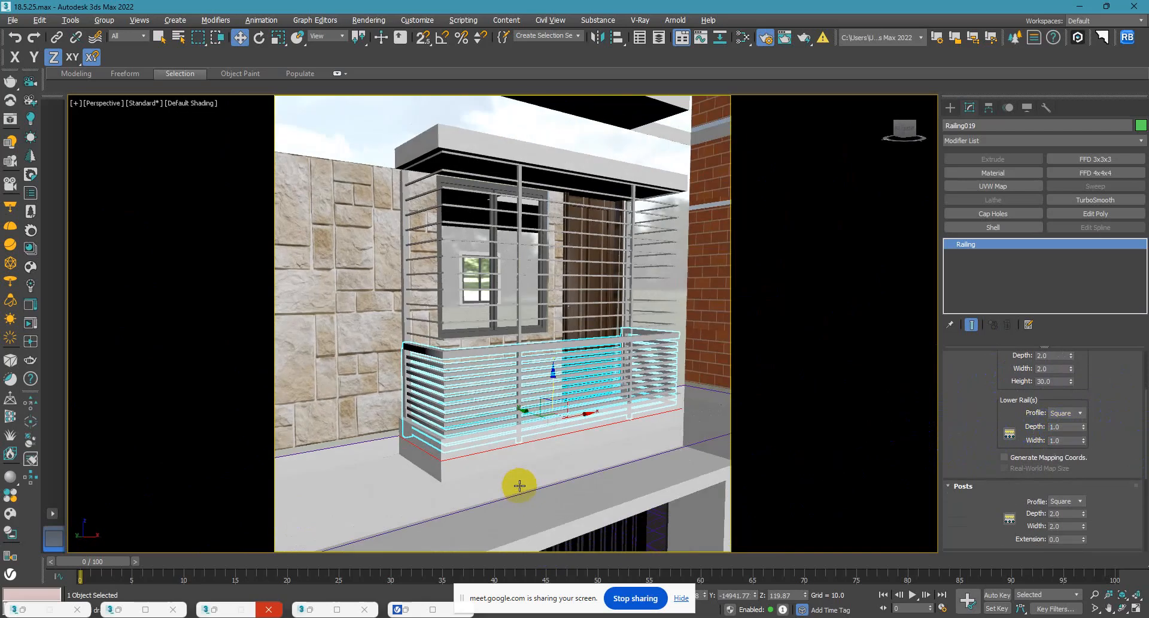
{"action": "scroll", "coordinate": [456, 440], "scroll_direction": "up", "scroll_amount": 3}
{"action": "middle_click_drag", "start_coordinate": [455, 441], "coordinate": [436, 321], "text": "alt"}
{"action": "left_click_drag", "start_coordinate": [987, 444], "coordinate": [998, 398]}
{"action": "left_click", "coordinate": [1009, 401]}
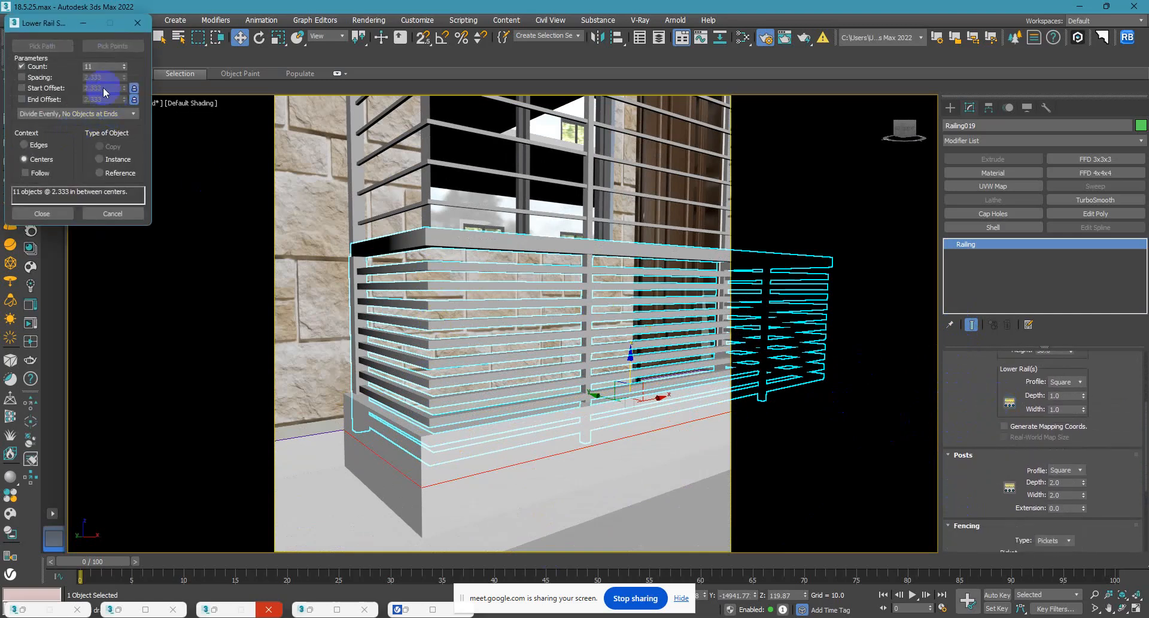
{"action": "left_click", "coordinate": [125, 65]}
{"action": "left_click", "coordinate": [126, 68]}
{"action": "left_click", "coordinate": [125, 68]}
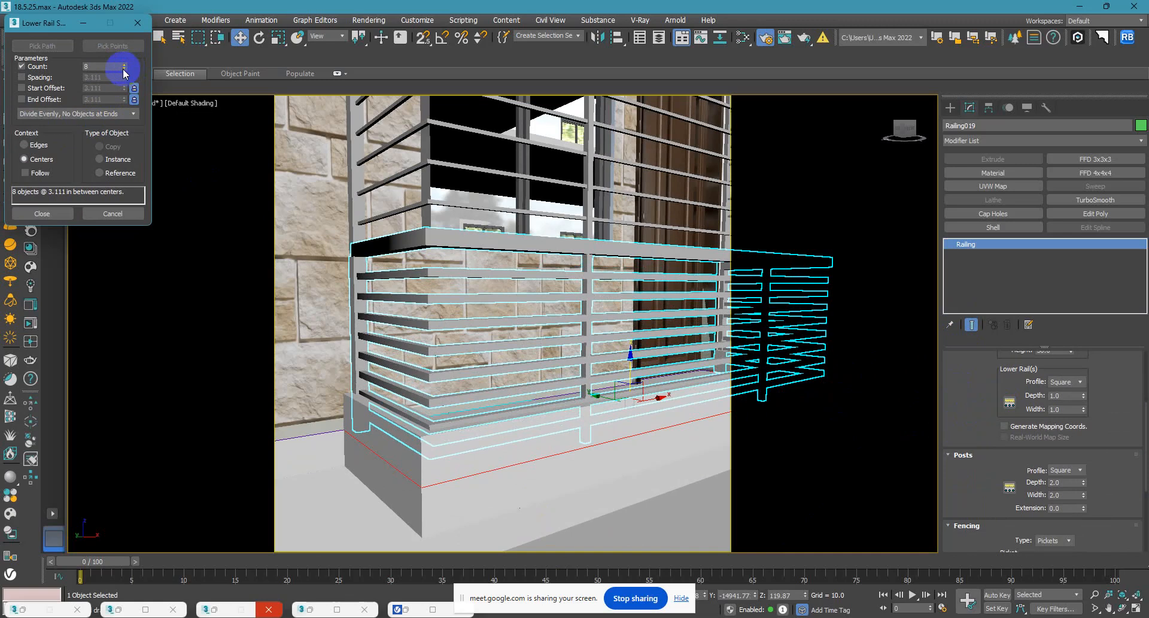
{"action": "left_click", "coordinate": [124, 69]}
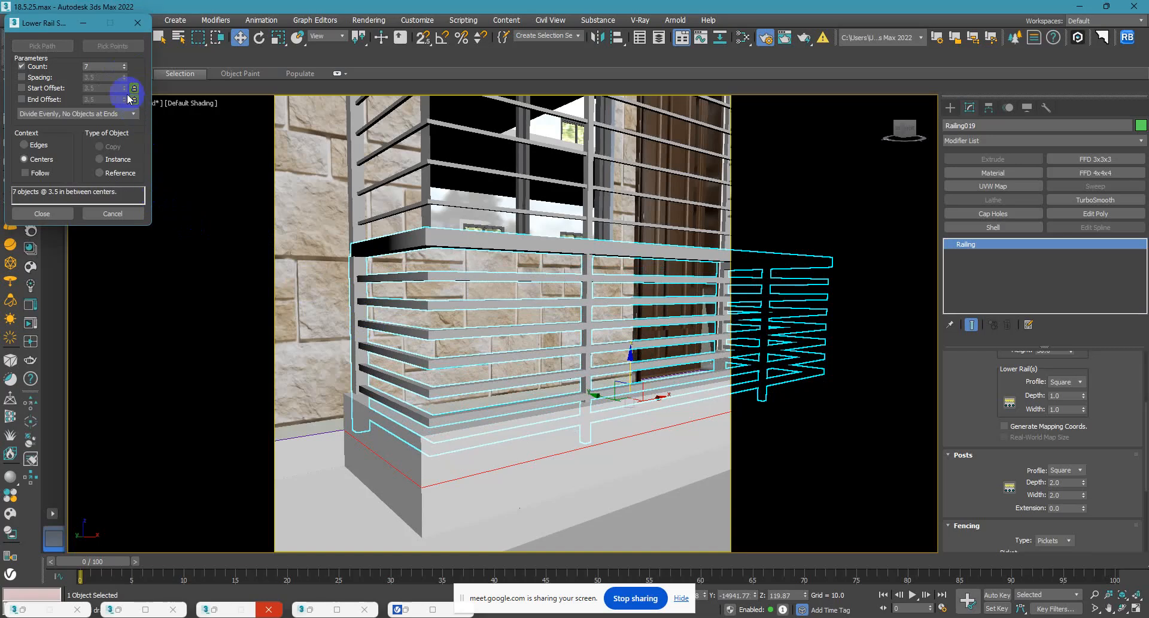
{"action": "left_click", "coordinate": [125, 68]}
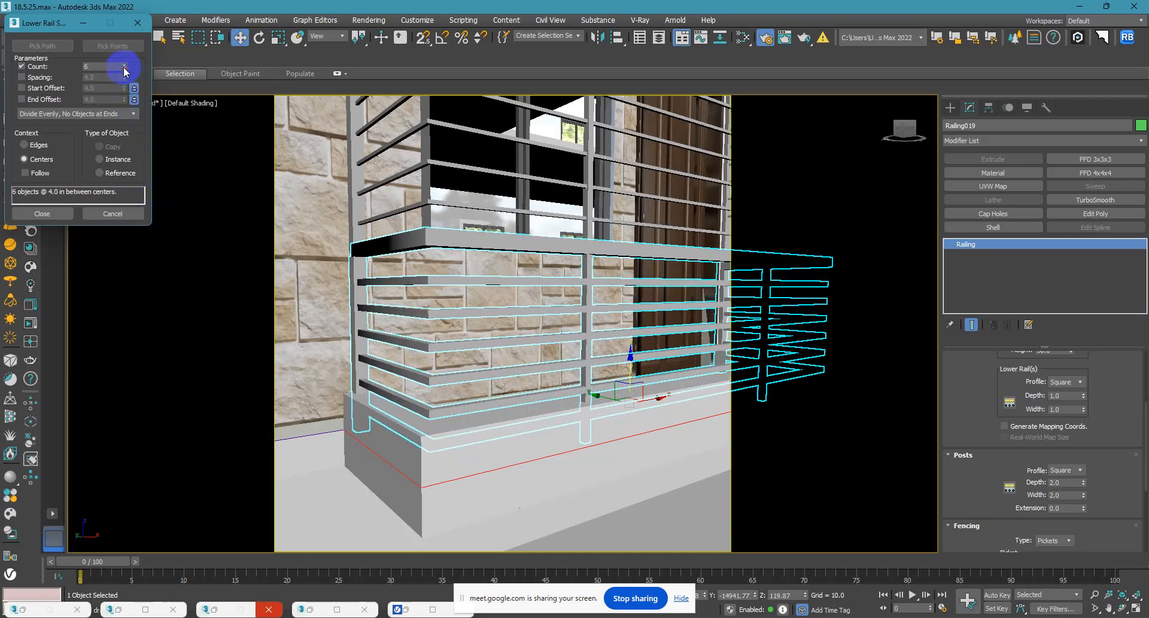
Close the lower rail spacing settings and deselect the copied lower railing.
{"action": "left_click", "coordinate": [55, 212]}
{"action": "scroll", "coordinate": [419, 359], "scroll_direction": "down", "scroll_amount": 5}
{"action": "middle_click_drag", "start_coordinate": [419, 367], "coordinate": [441, 334], "text": "alt"}
{"action": "scroll", "coordinate": [410, 326], "scroll_direction": "down", "scroll_amount": 2}
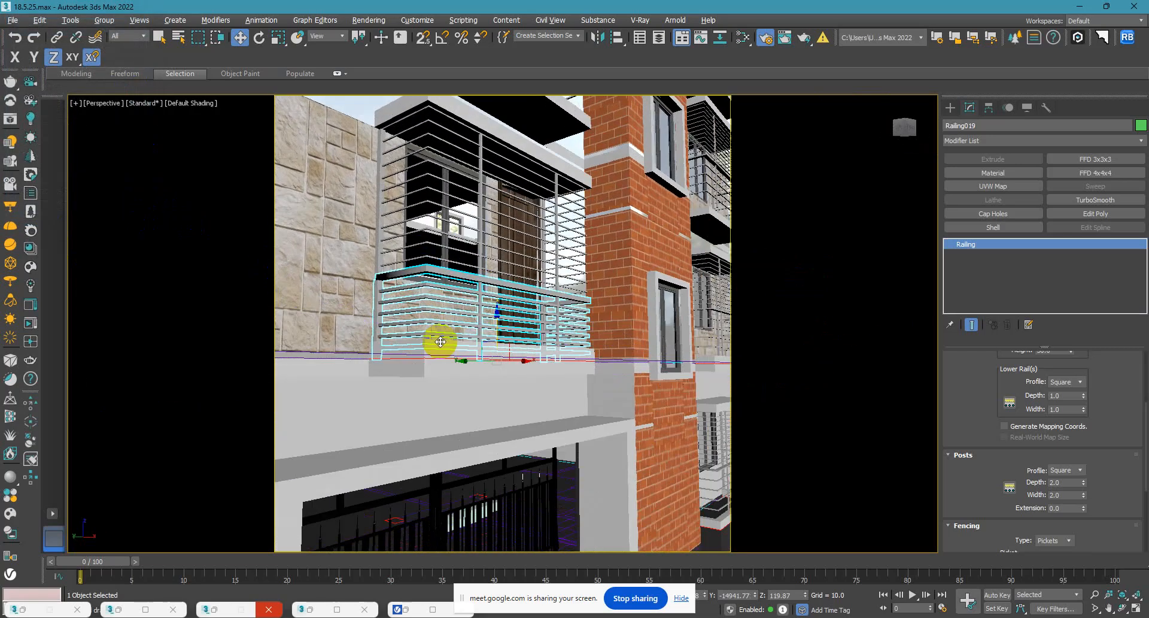
{"action": "scroll", "coordinate": [441, 333], "scroll_direction": "down", "scroll_amount": 5}
{"action": "left_click", "coordinate": [678, 277]}
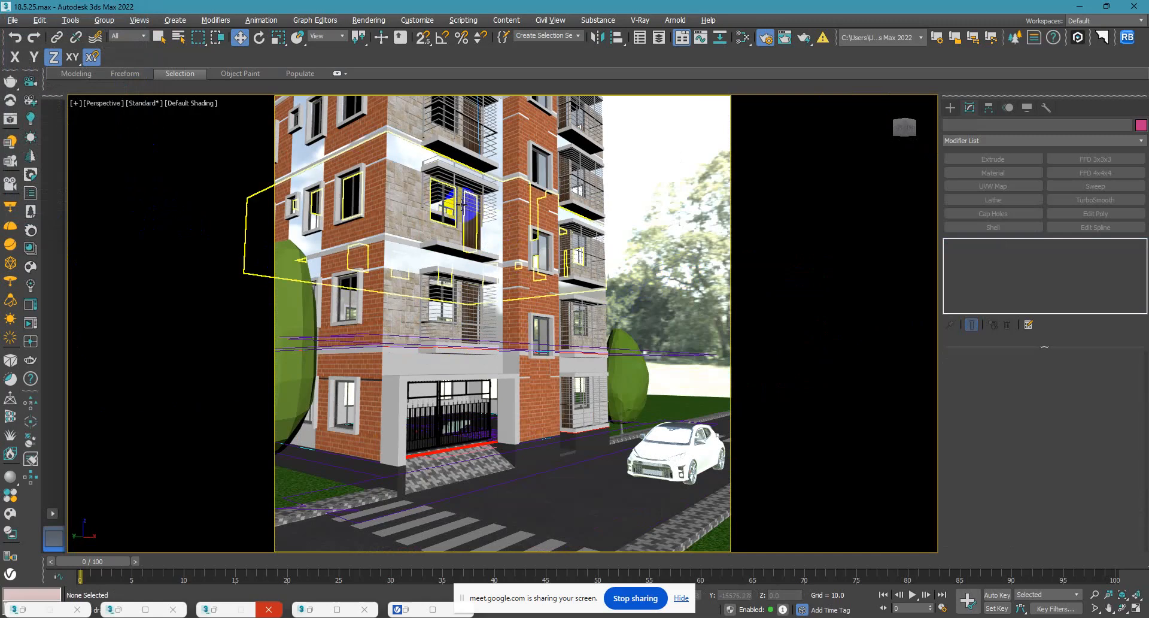
Delete the old upper railing from the second-floor balcony above the rebuilt one.
{"action": "scroll", "coordinate": [521, 223], "scroll_direction": "up", "scroll_amount": 5}
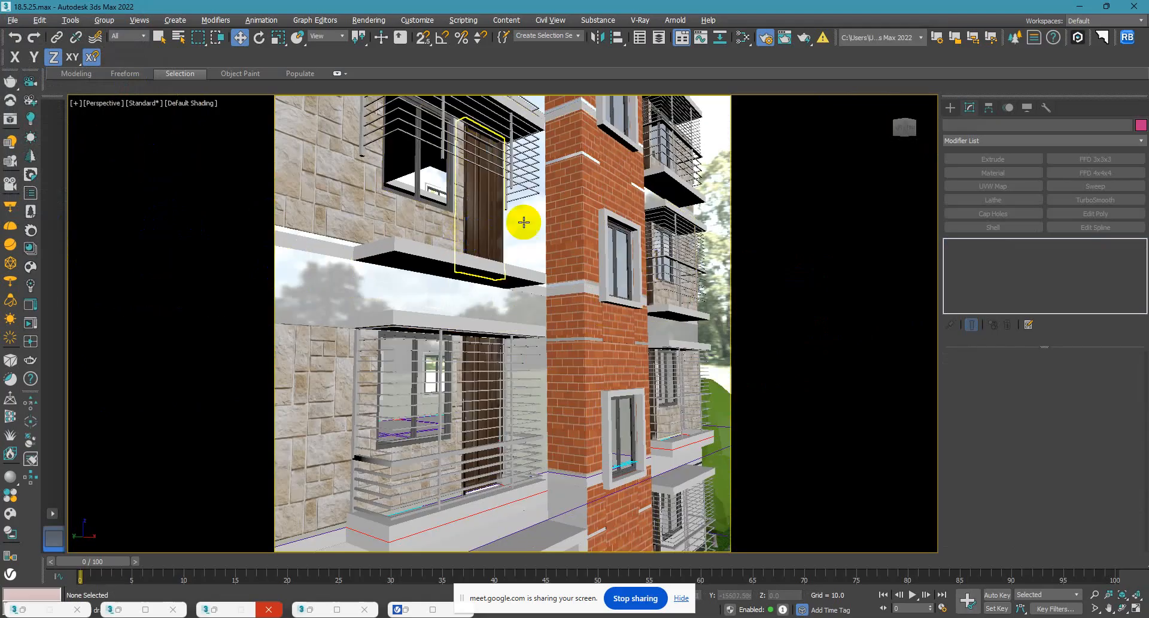
{"action": "left_click", "coordinate": [529, 186]}
{"action": "scroll", "coordinate": [528, 186], "scroll_direction": "down", "scroll_amount": 8}
{"action": "middle_click_drag", "start_coordinate": [528, 187], "coordinate": [520, 277], "text": "alt"}
{"action": "scroll", "coordinate": [520, 277], "scroll_direction": "up", "scroll_amount": 6}
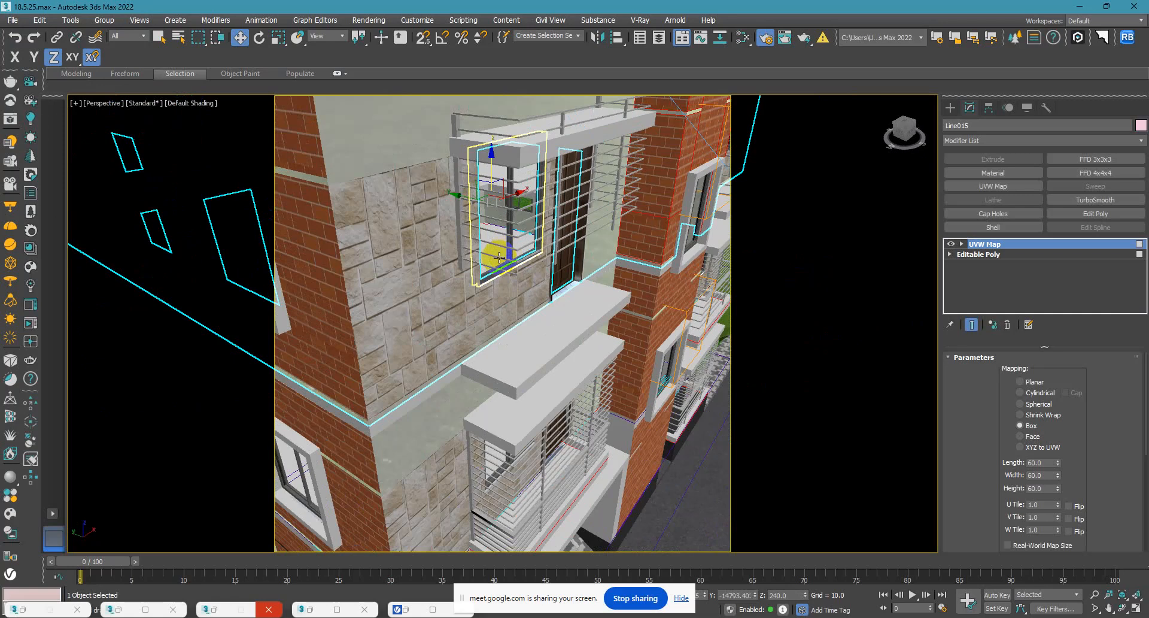
{"action": "left_click", "coordinate": [509, 237]}
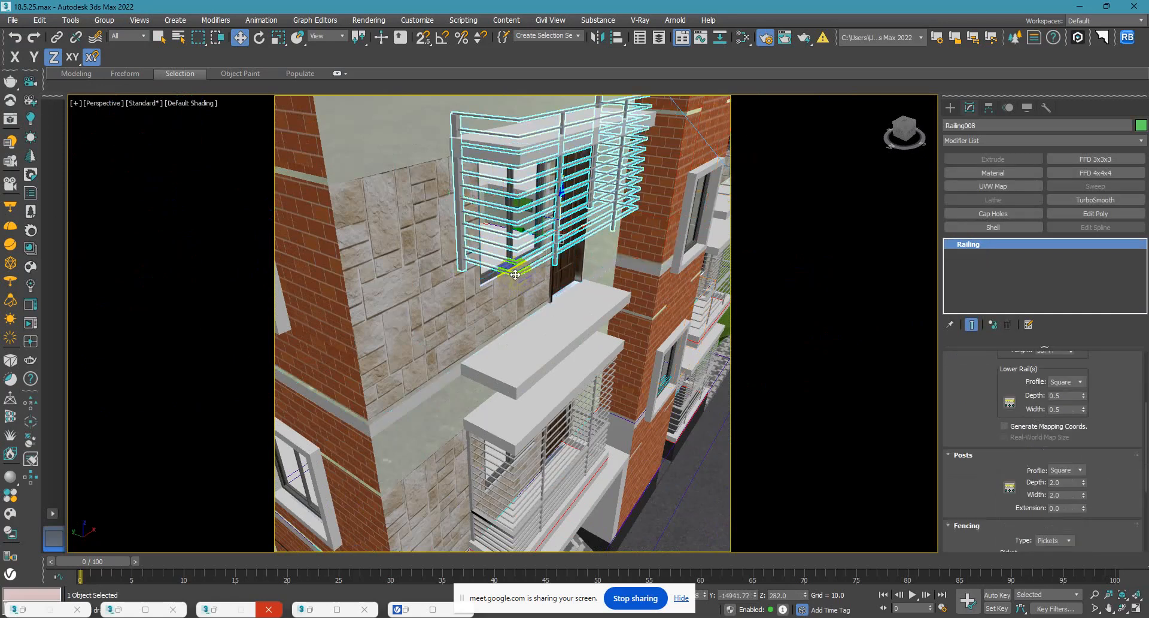
{"action": "key", "text": "Delete"}
{"action": "scroll", "coordinate": [507, 221], "scroll_direction": "down", "scroll_amount": 5}
{"action": "scroll", "coordinate": [507, 207], "scroll_direction": "up", "scroll_amount": 3}
{"action": "scroll", "coordinate": [509, 215], "scroll_direction": "up", "scroll_amount": 3}
{"action": "key", "text": "ctrl+z"}
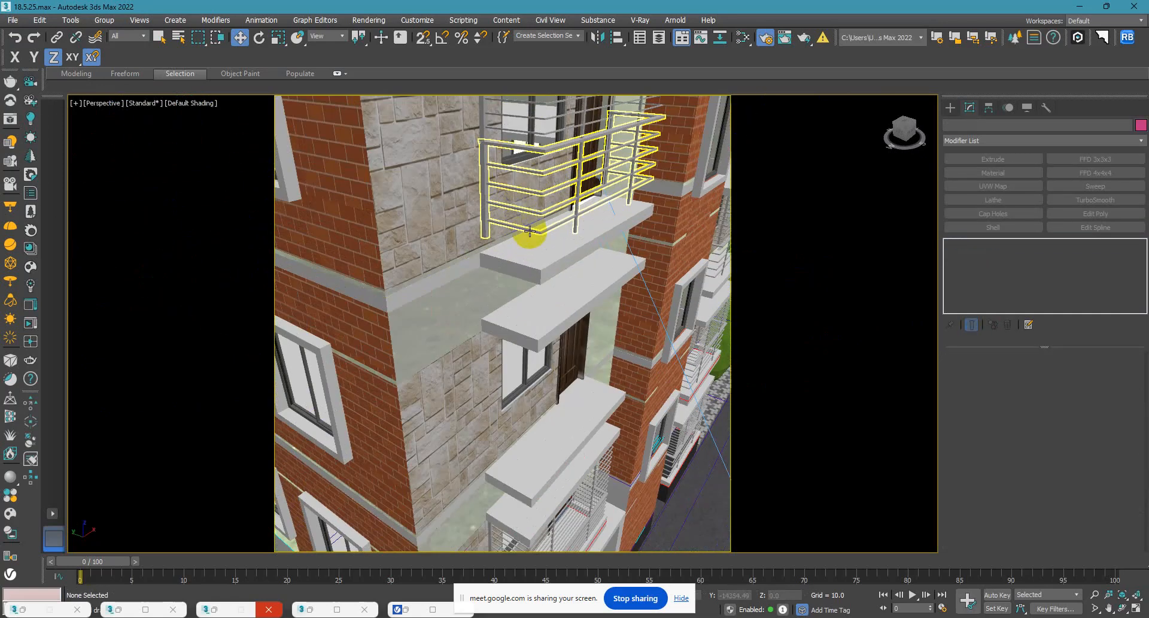
Delete the old lower and upper railings from the third-floor balcony.
{"action": "left_click", "coordinate": [532, 231]}
{"action": "key", "text": "Delete"}
{"action": "scroll", "coordinate": [534, 240], "scroll_direction": "down", "scroll_amount": 2}
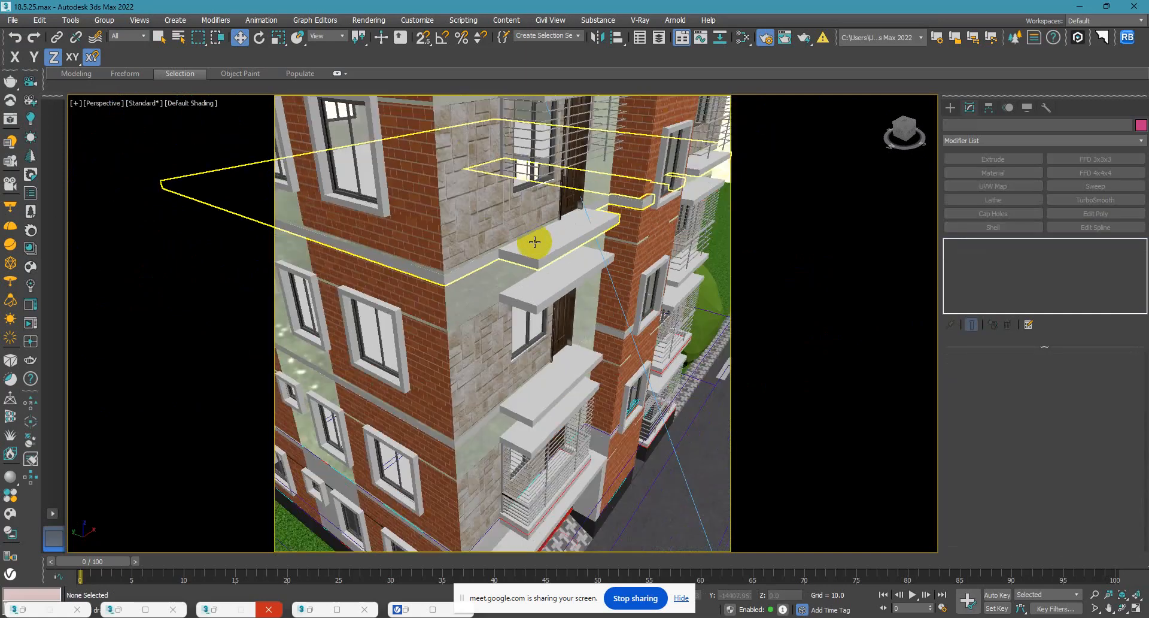
{"action": "middle_click_drag", "start_coordinate": [534, 241], "coordinate": [521, 375]}
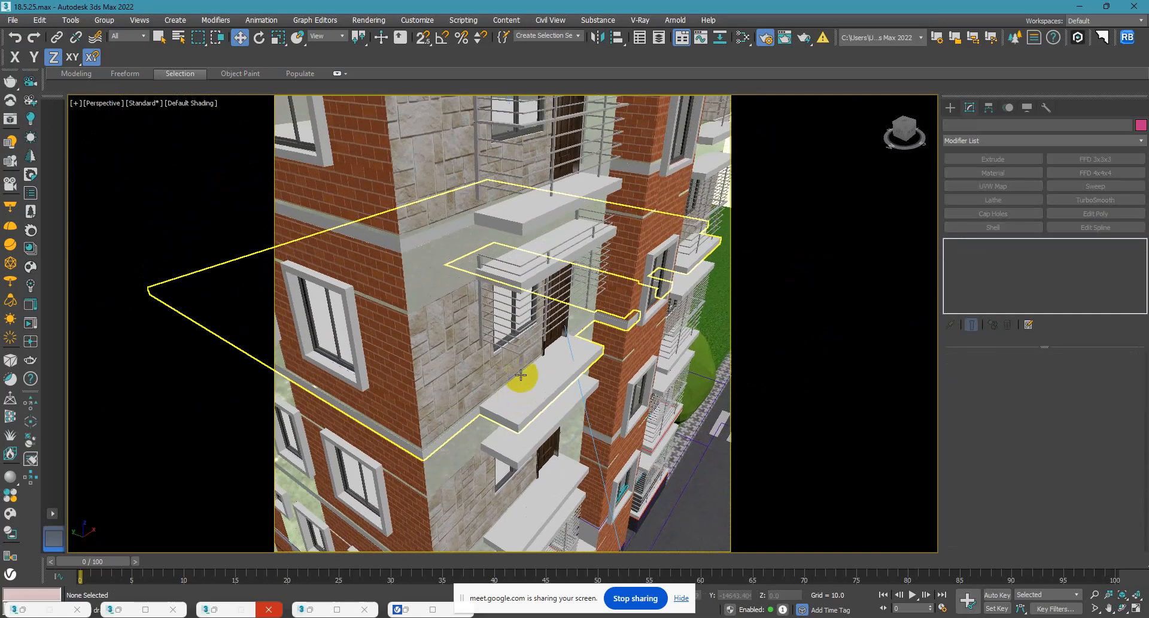
{"action": "scroll", "coordinate": [513, 265], "scroll_direction": "up", "scroll_amount": 3}
{"action": "left_click", "coordinate": [522, 262]}
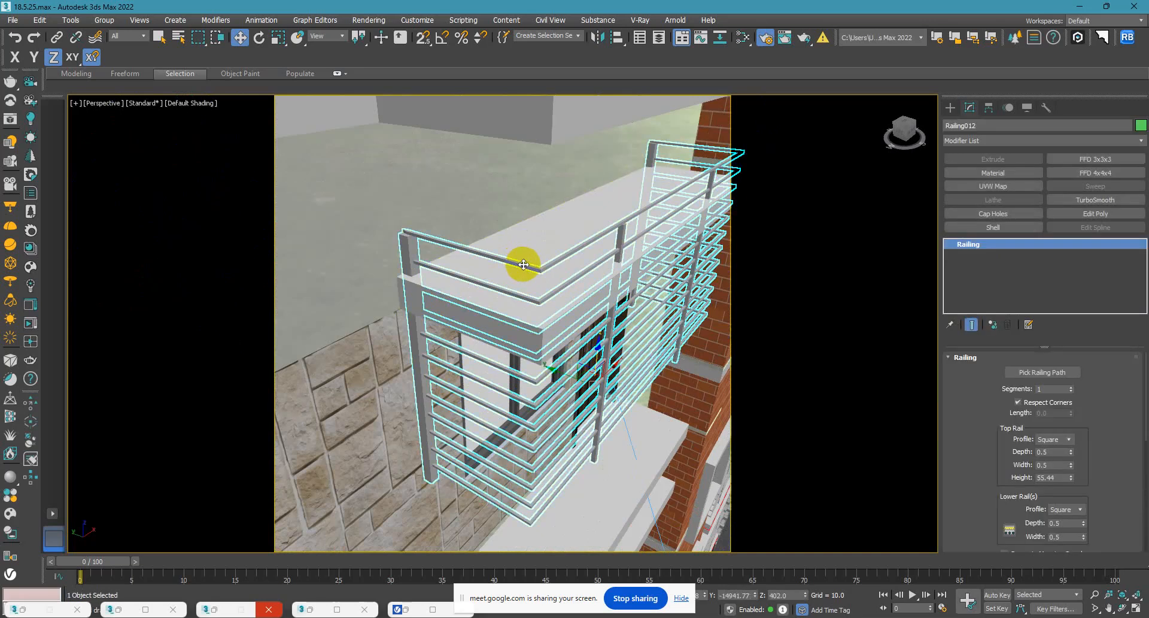
{"action": "scroll", "coordinate": [524, 266], "scroll_direction": "down", "scroll_amount": 4}
{"action": "key", "text": "Delete"}
Delete the old lower and upper railings from the fourth-floor balcony.
{"action": "scroll", "coordinate": [522, 167], "scroll_direction": "up", "scroll_amount": 4}
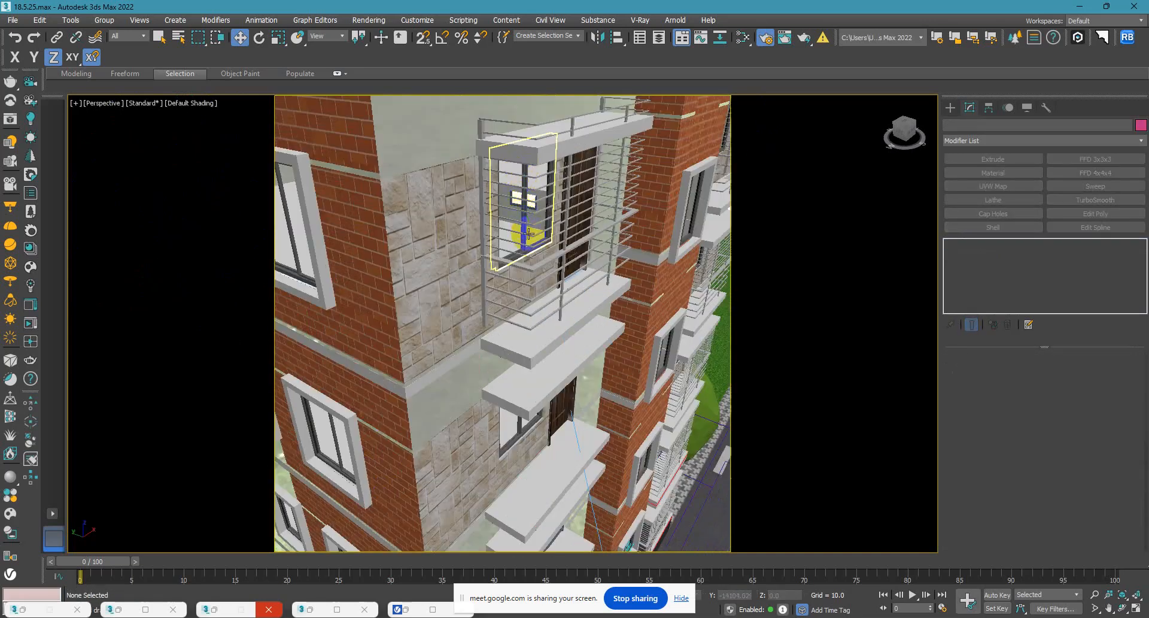
{"action": "left_click", "coordinate": [530, 269]}
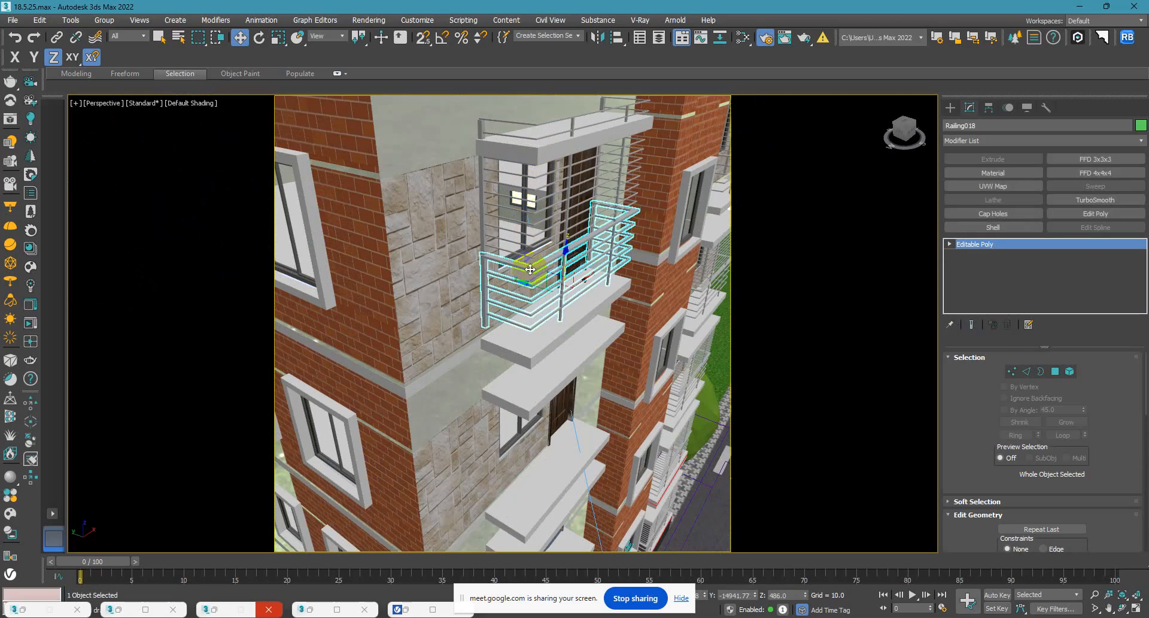
{"action": "key", "text": "Delete"}
{"action": "left_click", "coordinate": [530, 257]}
{"action": "key", "text": "Delete"}
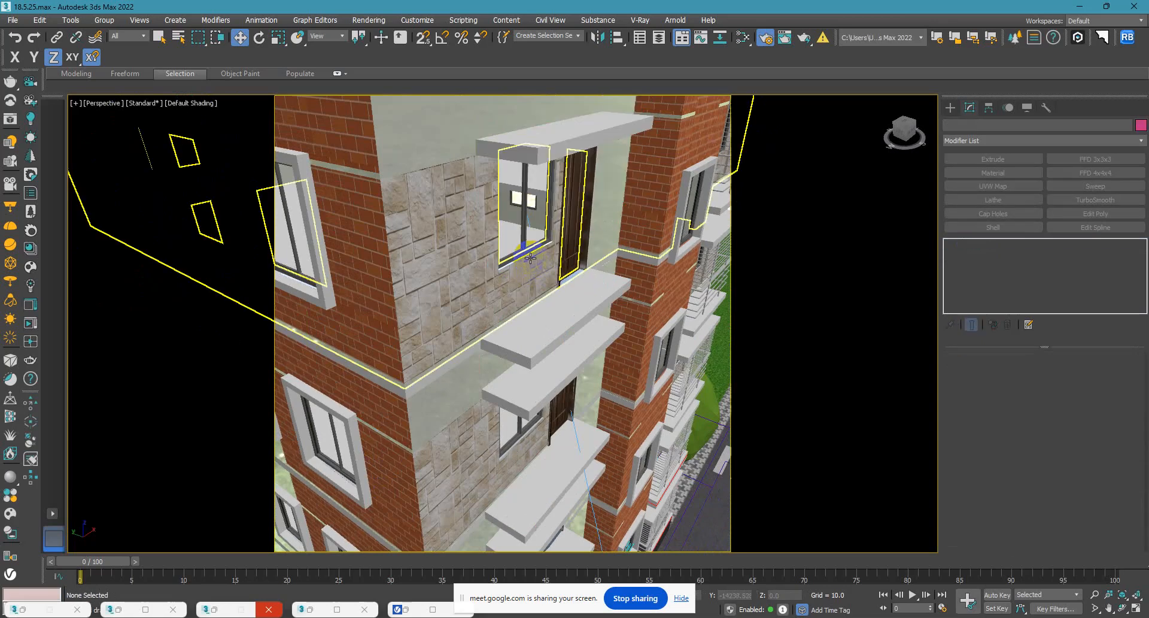
Array the first-floor balcony's base kerb and both rebuilt railings upward as 4 instances, with an incremental Z move of 120.
{"action": "scroll", "coordinate": [533, 275], "scroll_direction": "down", "scroll_amount": 4}
{"action": "scroll", "coordinate": [546, 296], "scroll_direction": "up", "scroll_amount": 2}
{"action": "scroll", "coordinate": [546, 296], "scroll_direction": "up", "scroll_amount": 6}
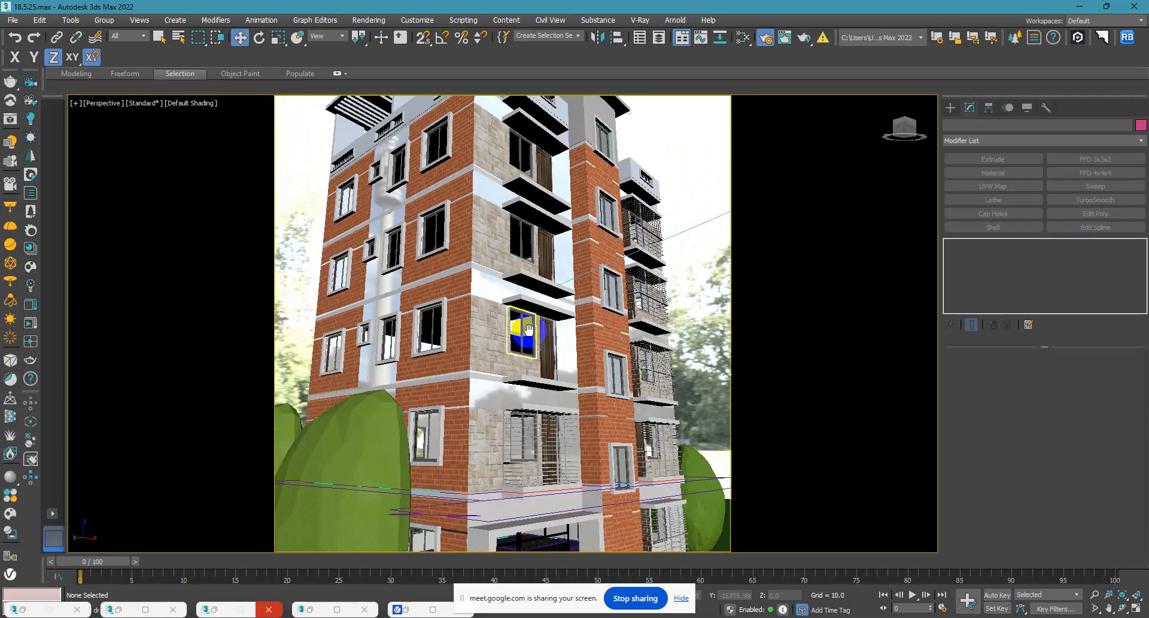
{"action": "scroll", "coordinate": [528, 393], "scroll_direction": "up", "scroll_amount": 5}
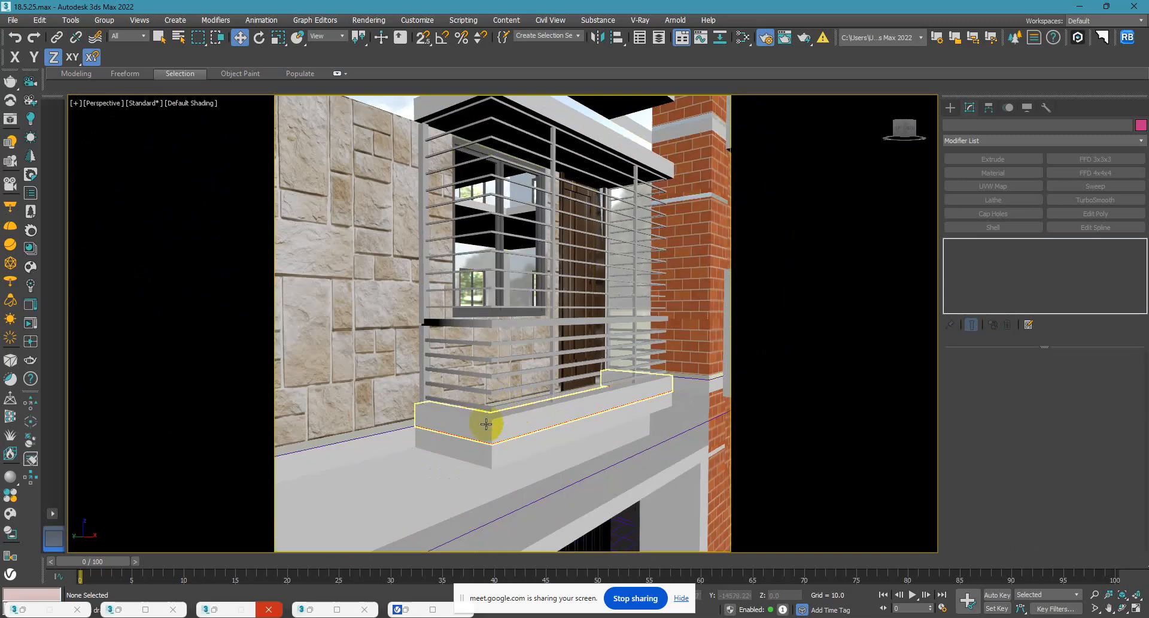
{"action": "left_click", "coordinate": [488, 410]}
{"action": "left_click", "coordinate": [489, 409], "text": "ctrl"}
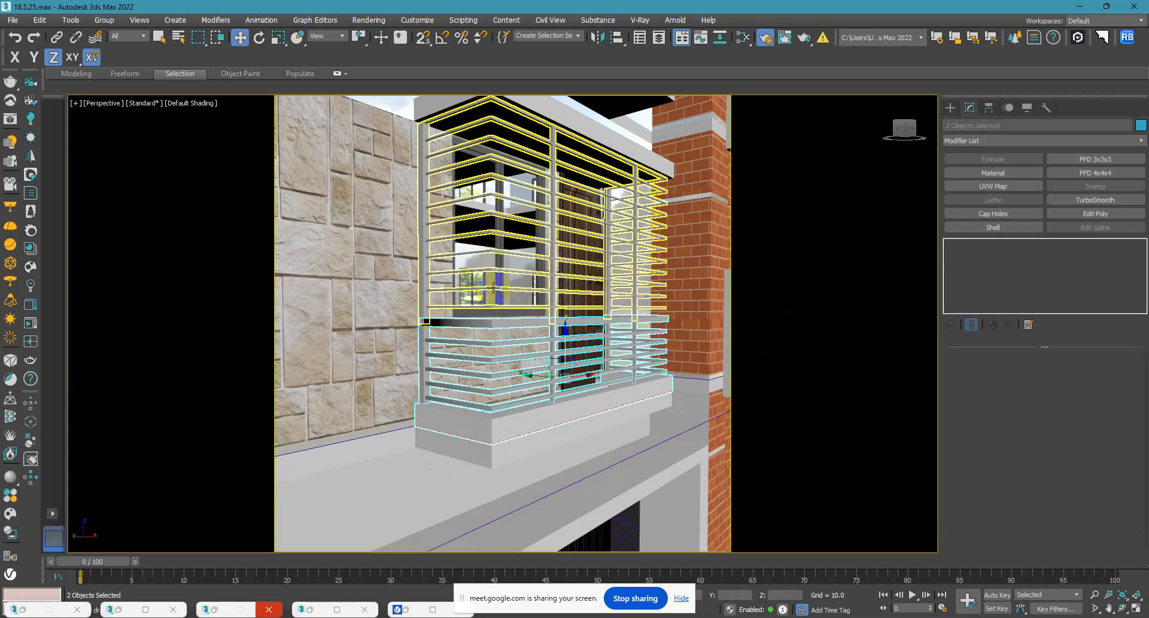
{"action": "left_click", "coordinate": [492, 287], "text": "ctrl"}
{"action": "scroll", "coordinate": [492, 288], "scroll_direction": "down", "scroll_amount": 10}
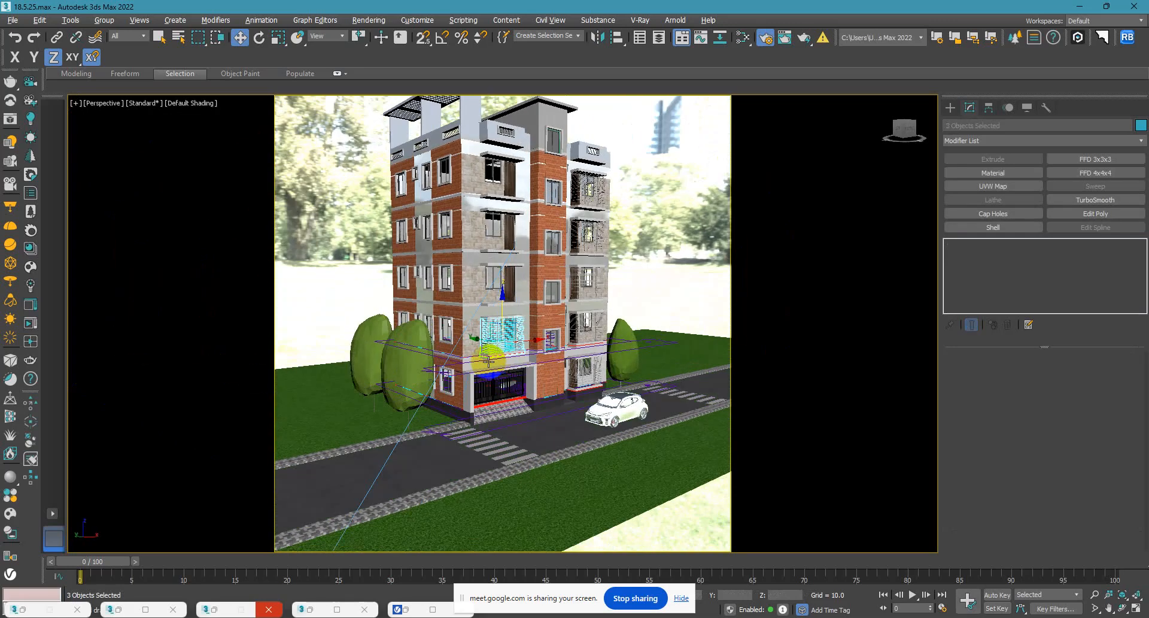
{"action": "left_click", "coordinate": [194, 82]}
{"action": "left_click", "coordinate": [71, 19]}
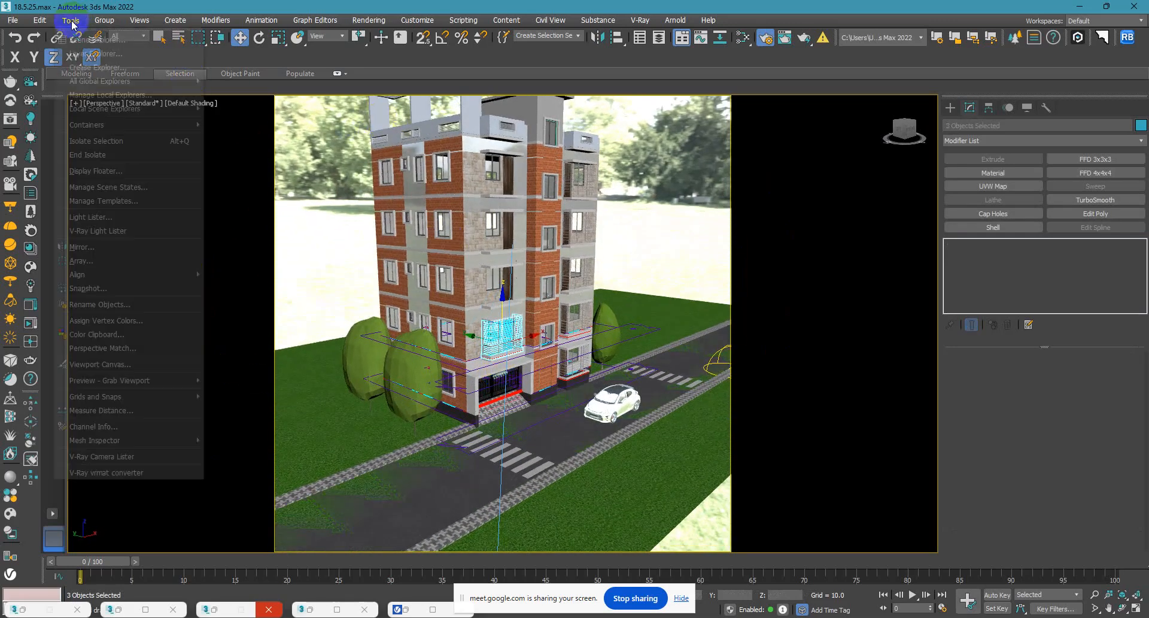
{"action": "left_click", "coordinate": [107, 261]}
{"action": "left_click", "coordinate": [494, 270]}
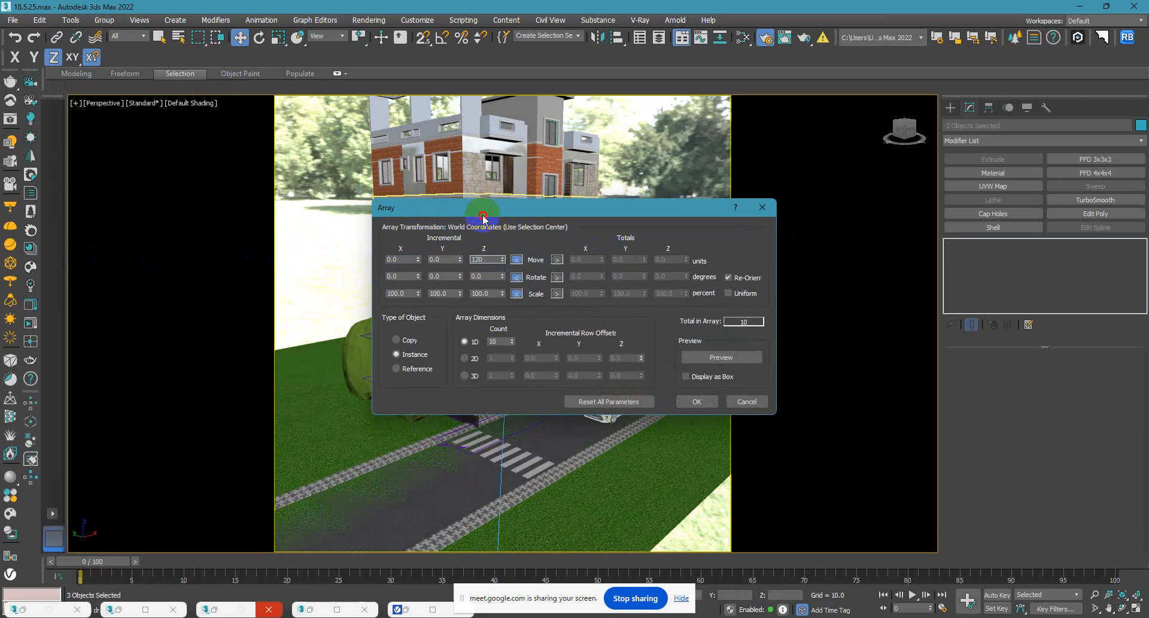
{"action": "left_click_drag", "start_coordinate": [477, 206], "coordinate": [762, 196]}
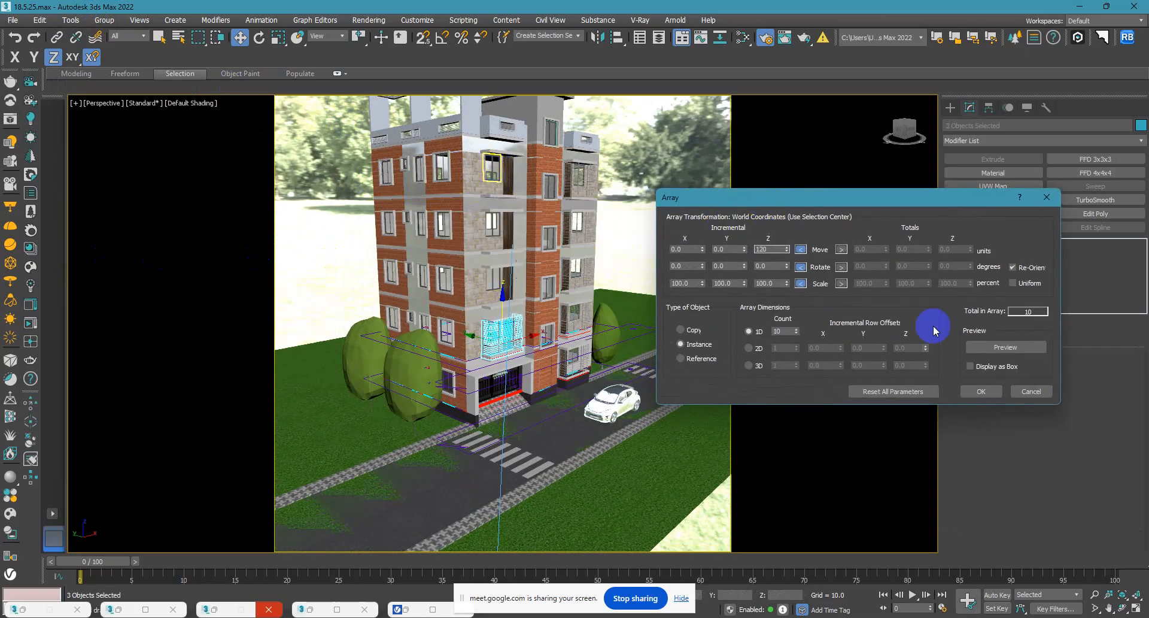
{"action": "left_click", "coordinate": [779, 331]}
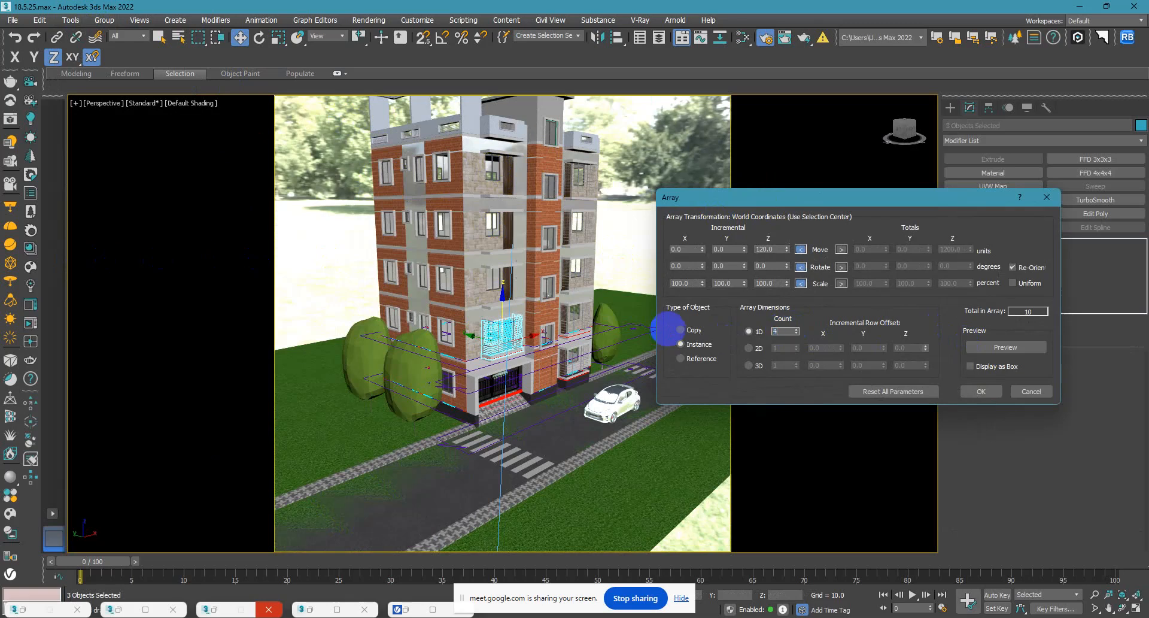
{"action": "type", "text": "4"}
{"action": "left_click", "coordinate": [991, 349]}
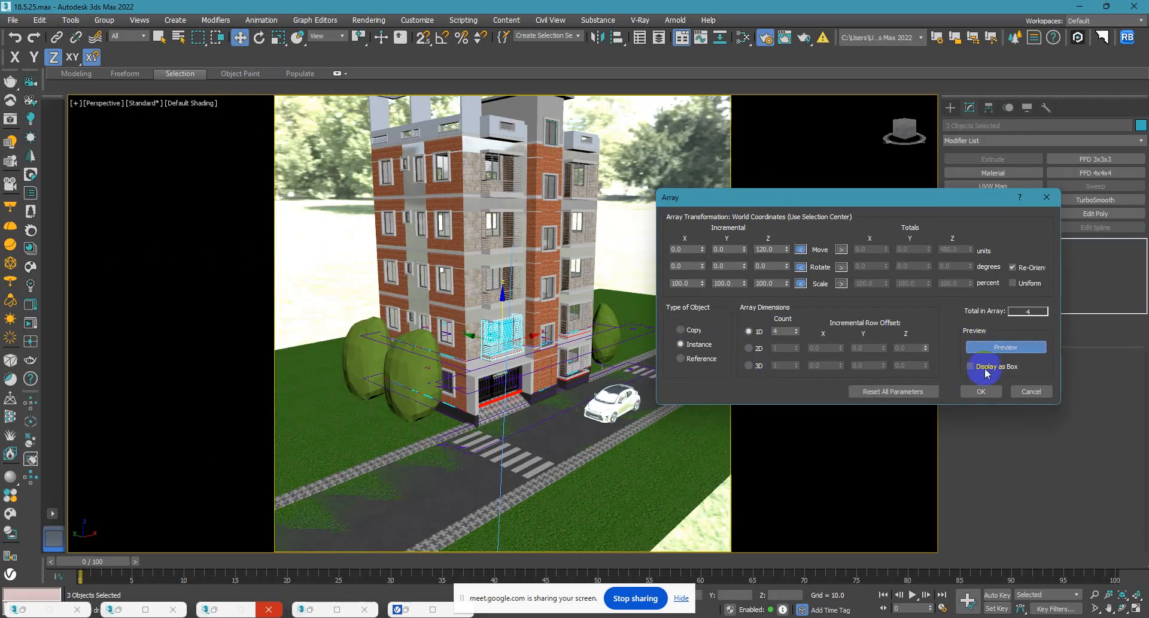
{"action": "left_click", "coordinate": [982, 391]}
{"action": "middle_click_drag", "start_coordinate": [607, 326], "coordinate": [586, 278], "text": "alt"}
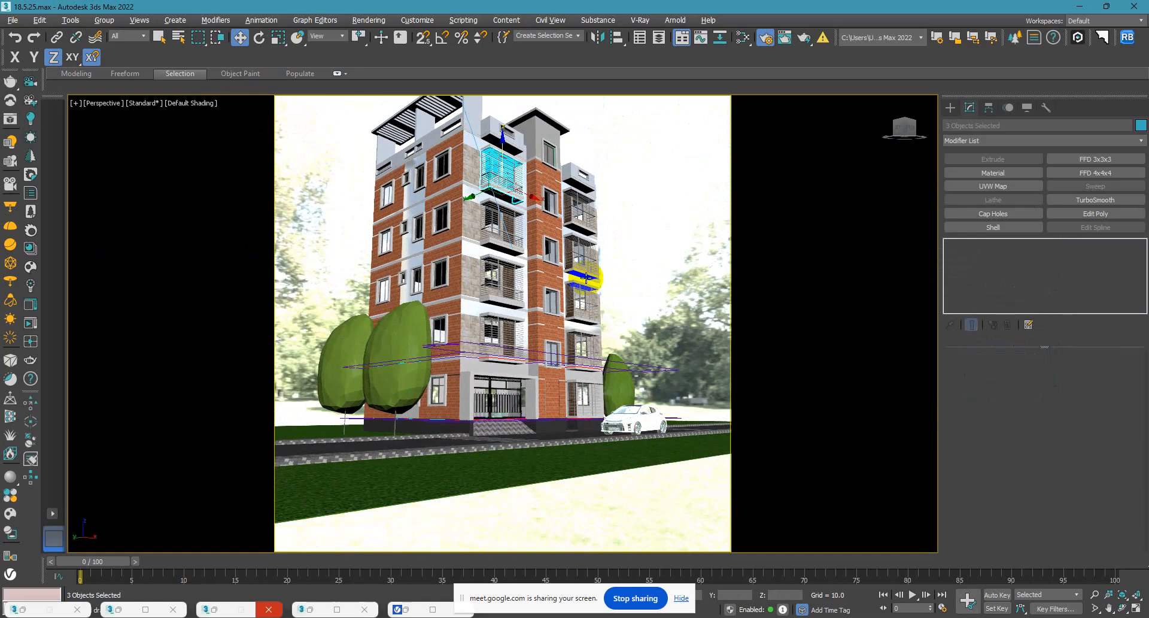
Clear the selection, render the VRayCam001 view with V-Ray and maximize the frame buffer.
{"action": "left_click", "coordinate": [674, 207]}
{"action": "key", "text": "c"}
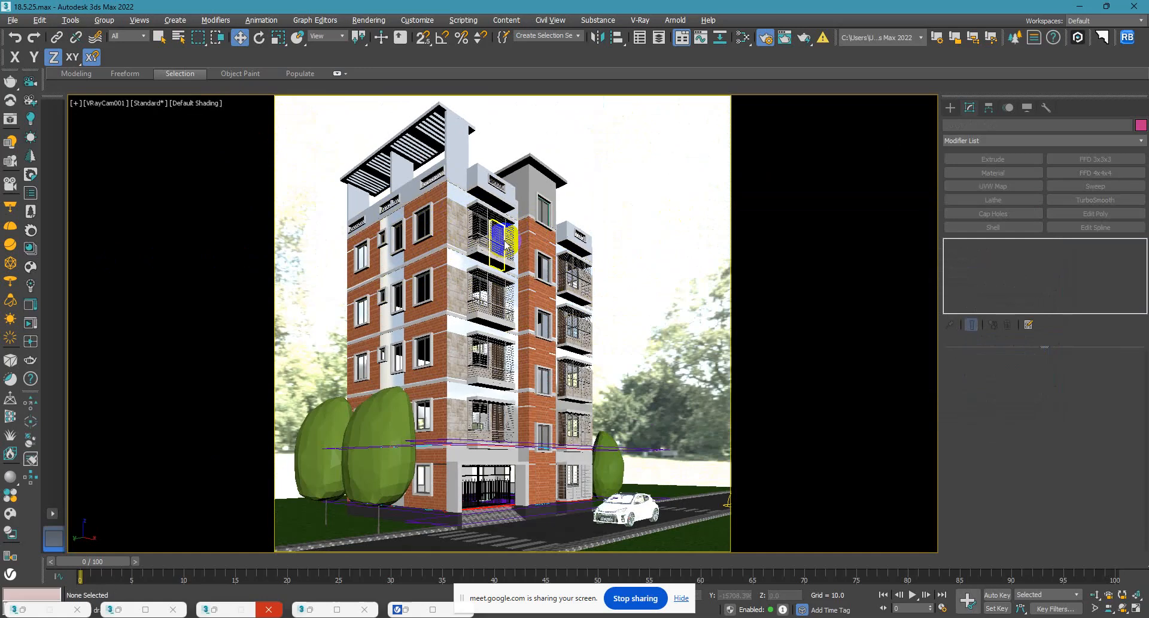
{"action": "key", "text": "shift+q"}
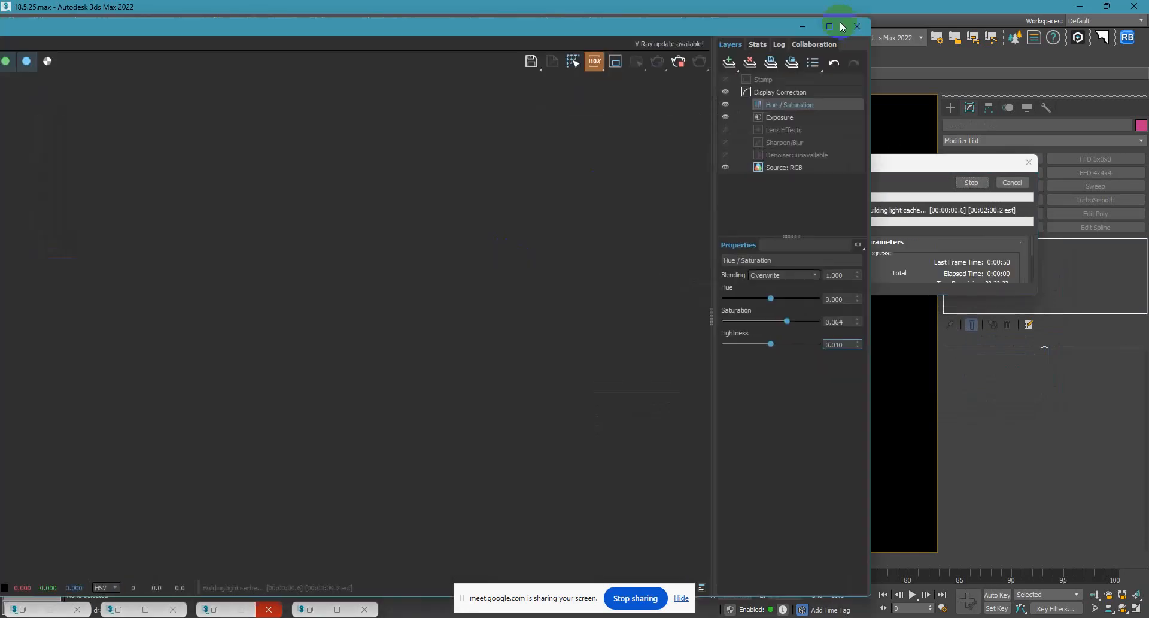
{"action": "left_click", "coordinate": [820, 23]}
Examine the balcony railings and facade in the V-Ray render, both close up and as a whole.
{"action": "scroll", "coordinate": [795, 229], "scroll_direction": "down", "scroll_amount": 1}
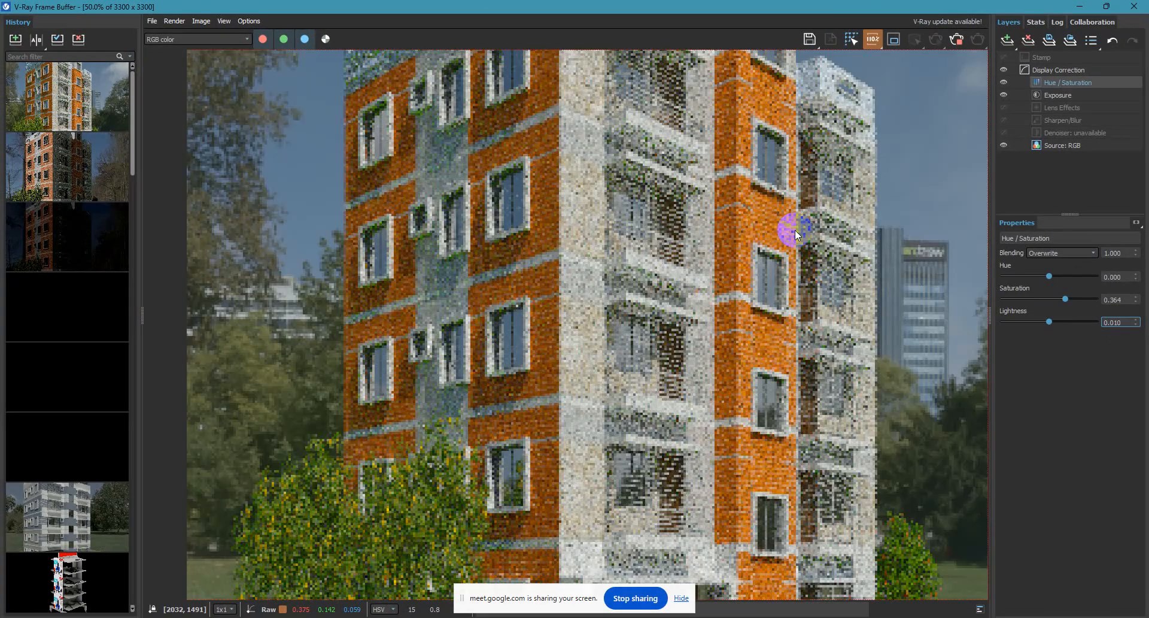
{"action": "scroll", "coordinate": [795, 230], "scroll_direction": "down", "scroll_amount": 1}
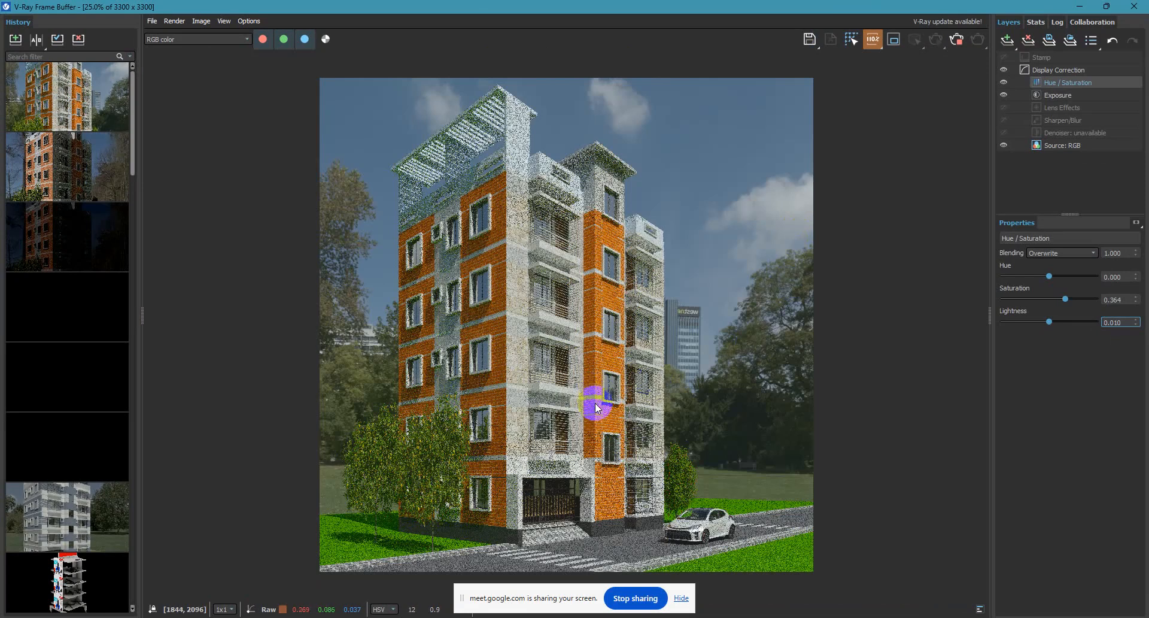
{"action": "scroll", "coordinate": [508, 466], "scroll_direction": "up", "scroll_amount": 1}
{"action": "scroll", "coordinate": [506, 421], "scroll_direction": "down", "scroll_amount": 1}
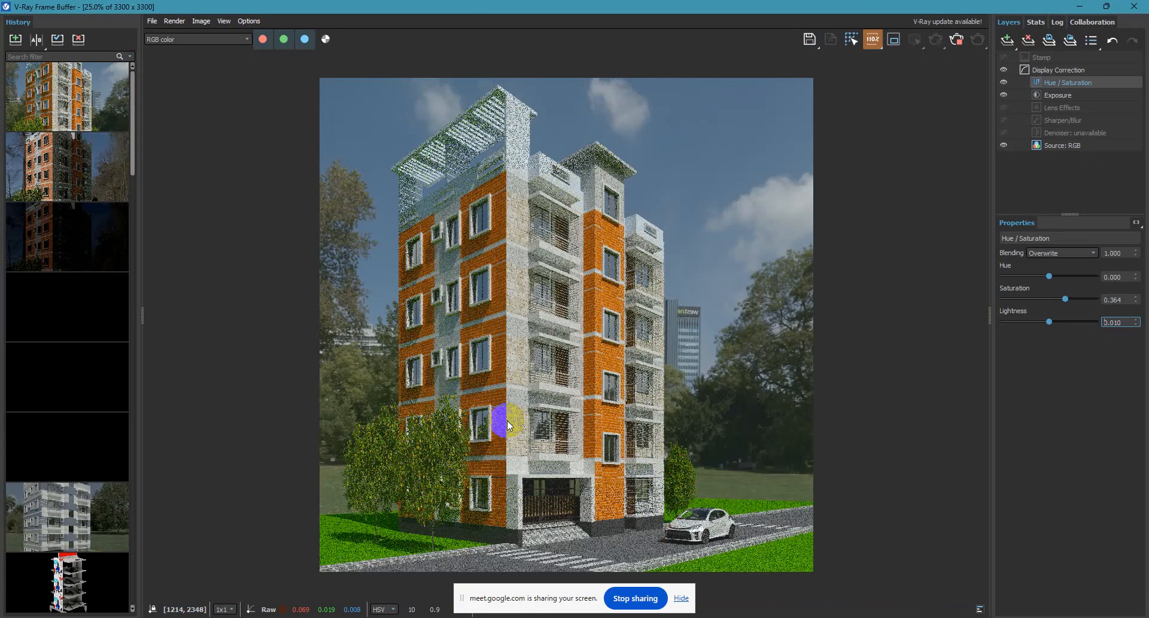
{"action": "scroll", "coordinate": [441, 379], "scroll_direction": "up", "scroll_amount": 1}
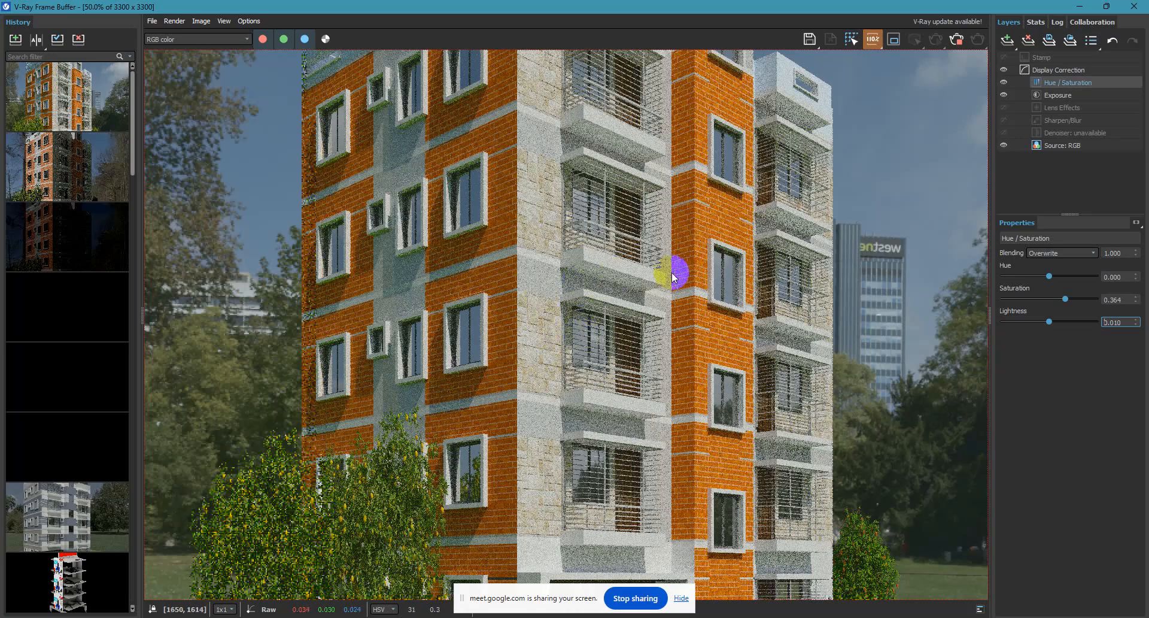
{"action": "scroll", "coordinate": [677, 357], "scroll_direction": "down", "scroll_amount": 1}
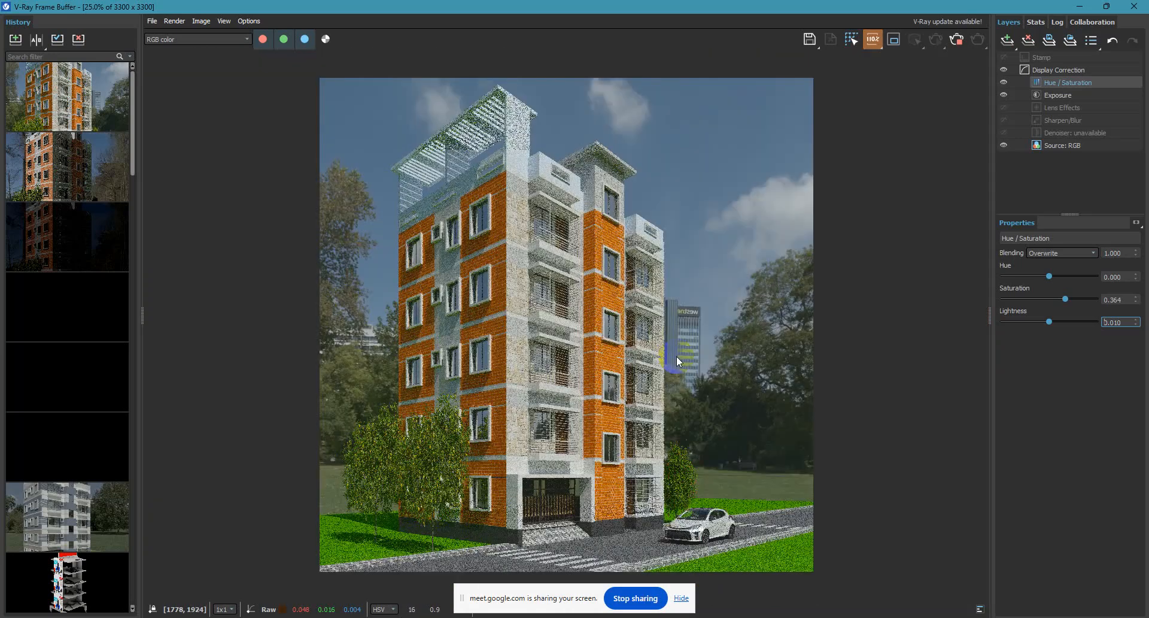
{"action": "left_click", "coordinate": [798, 483]}
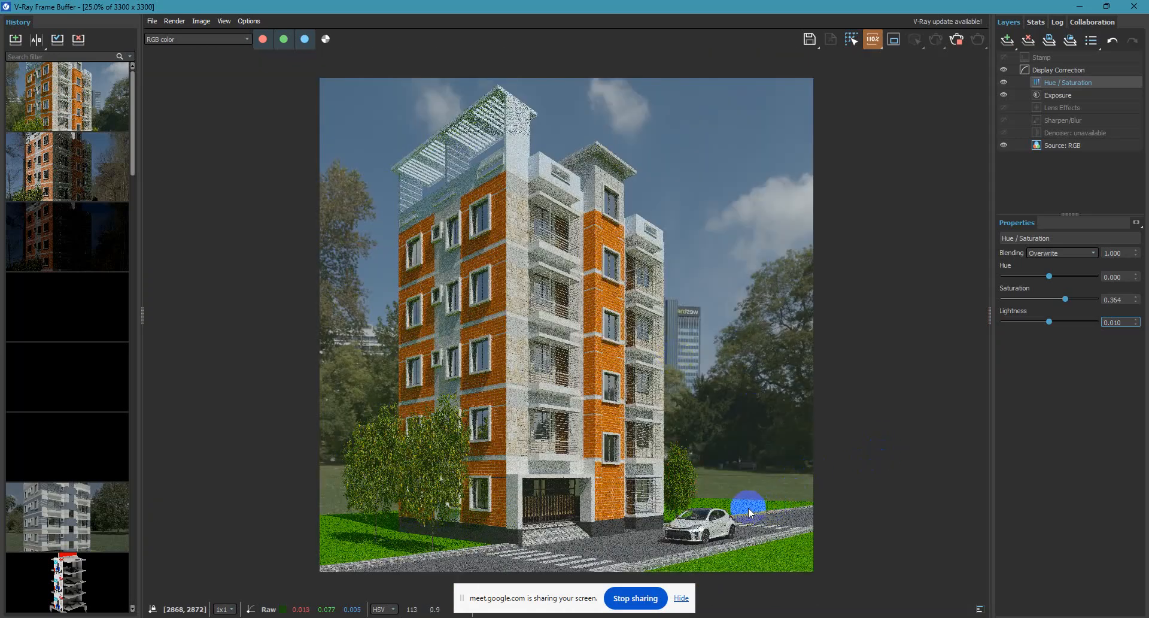
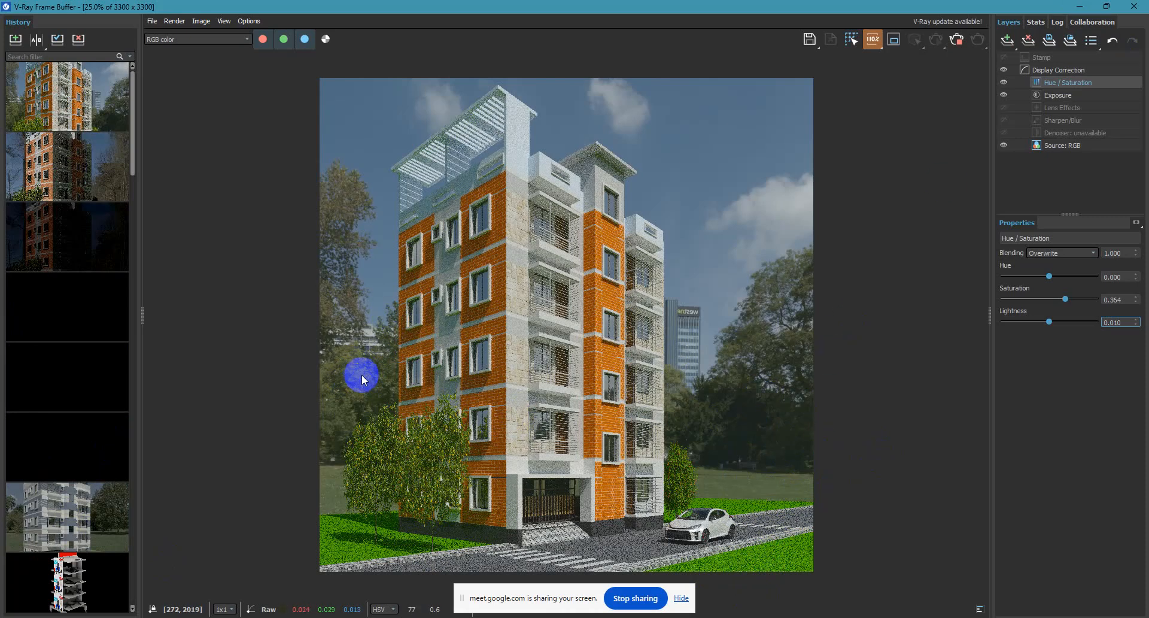
Move the V-Ray frame buffer aside and cancel the running render.
{"action": "left_click_drag", "start_coordinate": [911, 11], "coordinate": [370, 63]}
{"action": "left_click", "coordinate": [708, 300]}
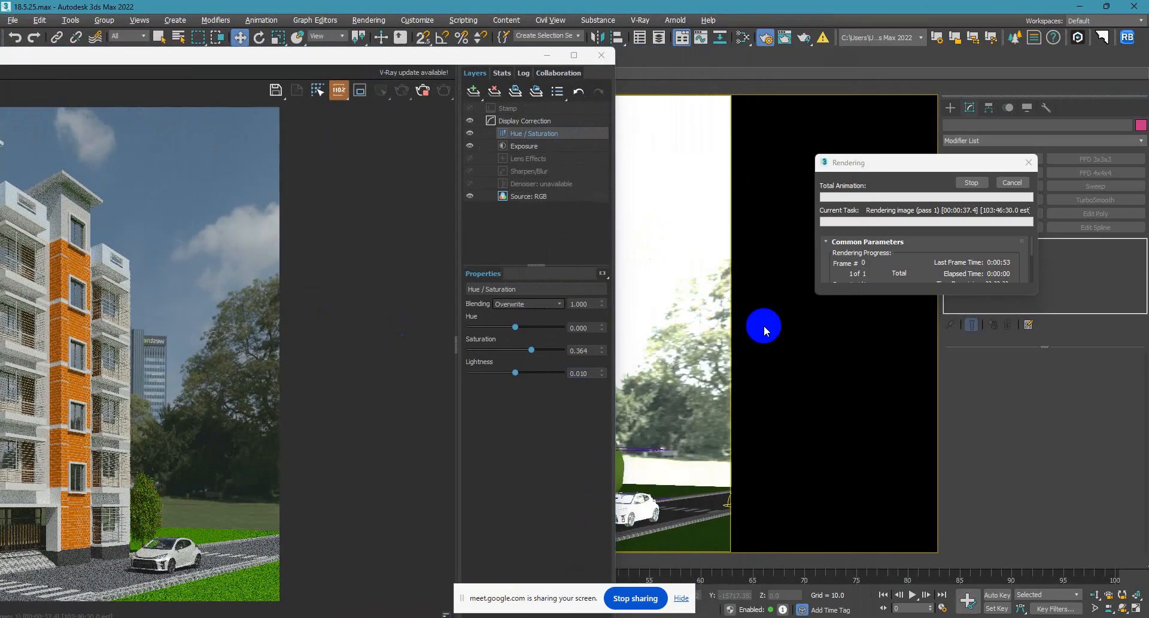
{"action": "left_click", "coordinate": [1011, 184]}
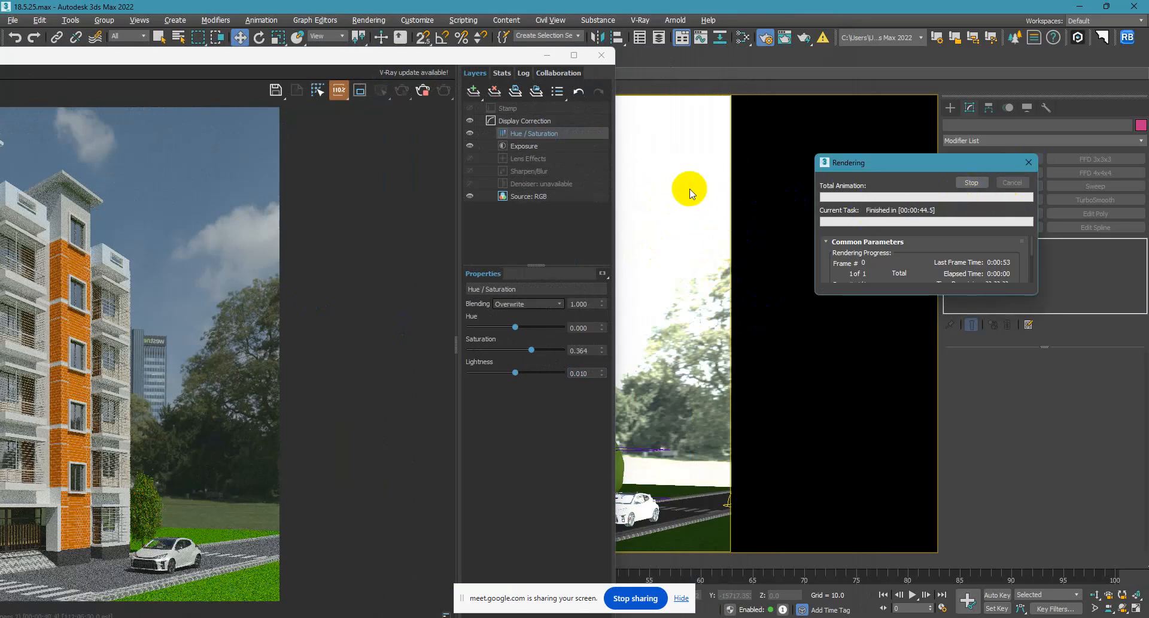
{"action": "left_click", "coordinate": [1008, 190]}
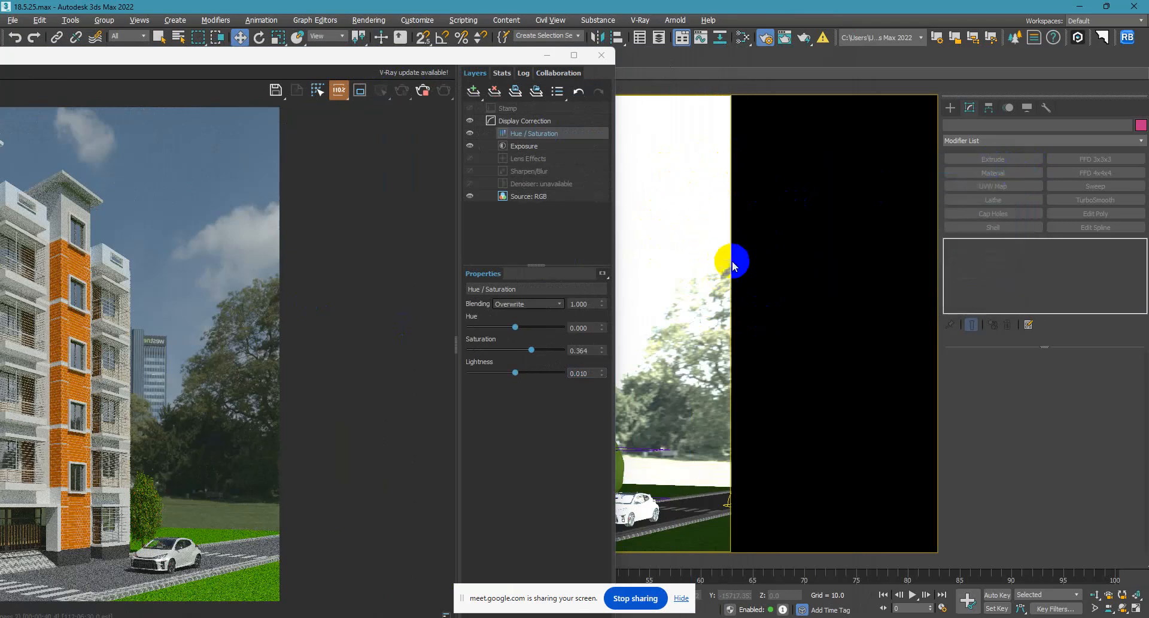
Open the Grass material in the Slate Material Editor and move its bitmap node clear of the material node.
{"action": "key", "text": "m"}
{"action": "double_click", "coordinate": [725, 470]}
{"action": "middle_click_drag", "start_coordinate": [726, 469], "coordinate": [758, 393]}
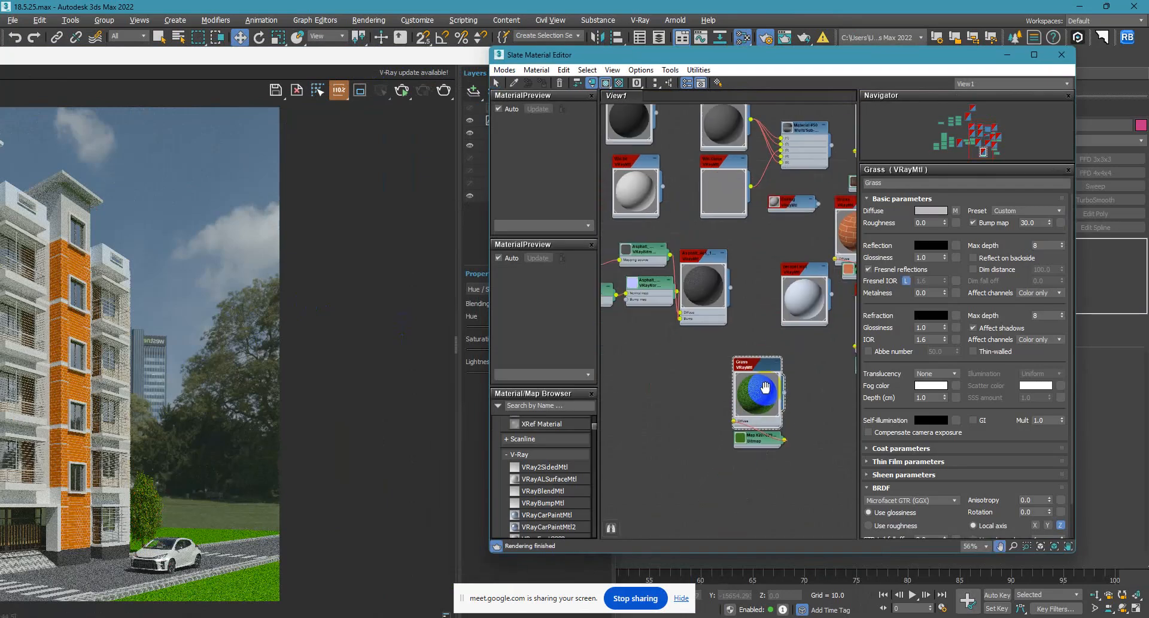
{"action": "left_click_drag", "start_coordinate": [766, 441], "coordinate": [655, 406]}
{"action": "middle_click_drag", "start_coordinate": [690, 385], "coordinate": [707, 341]}
Add a Color Correction map to the node view near the Grass material and its bitmap.
{"action": "scroll", "coordinate": [545, 469], "scroll_direction": "down", "scroll_amount": 10}
{"action": "scroll", "coordinate": [545, 471], "scroll_direction": "down", "scroll_amount": 15}
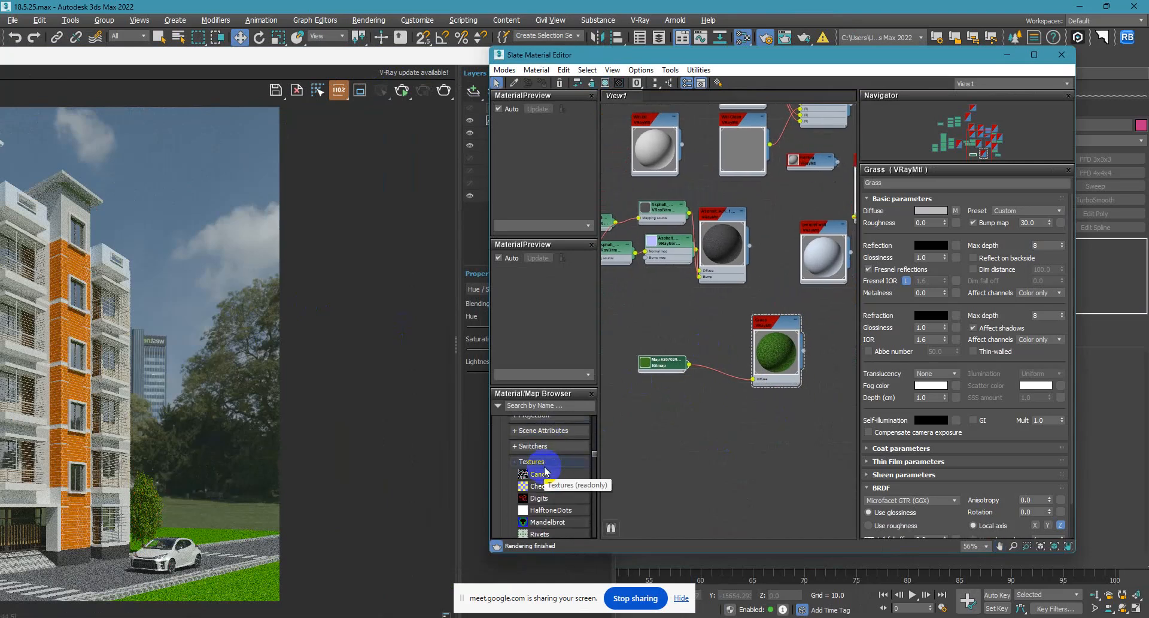
{"action": "scroll", "coordinate": [545, 479], "scroll_direction": "down", "scroll_amount": 5}
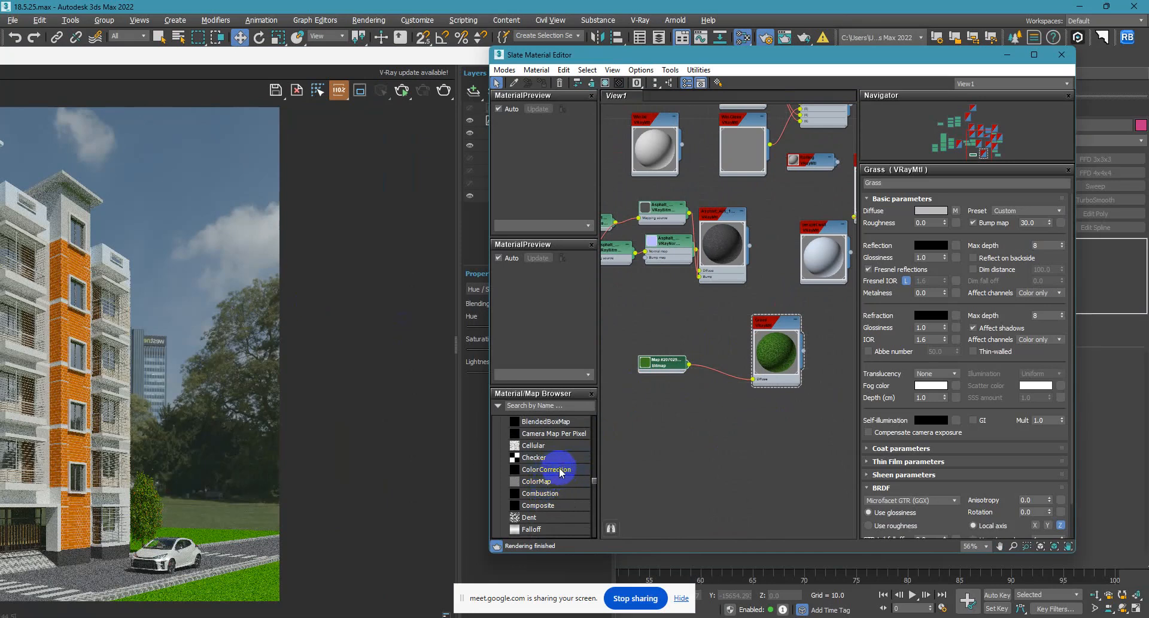
{"action": "left_click_drag", "start_coordinate": [550, 472], "coordinate": [709, 396]}
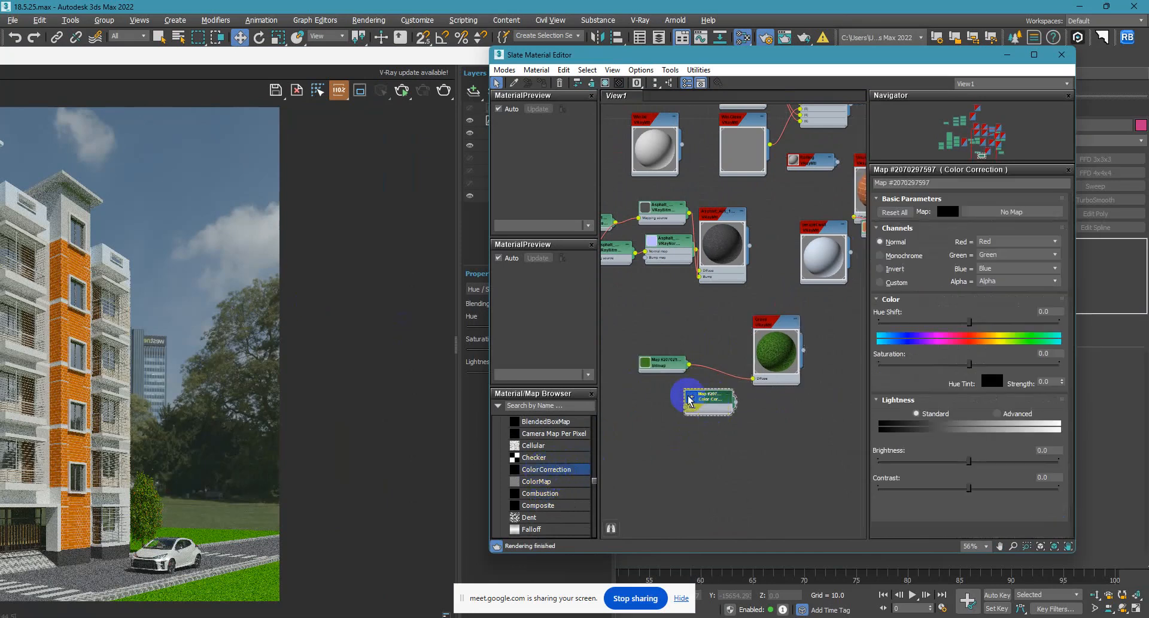
Maximize the material editor and wire the Color Correction map between the grass bitmap and the Grass material's Diffuse slot.
{"action": "left_click", "coordinate": [1034, 54]}
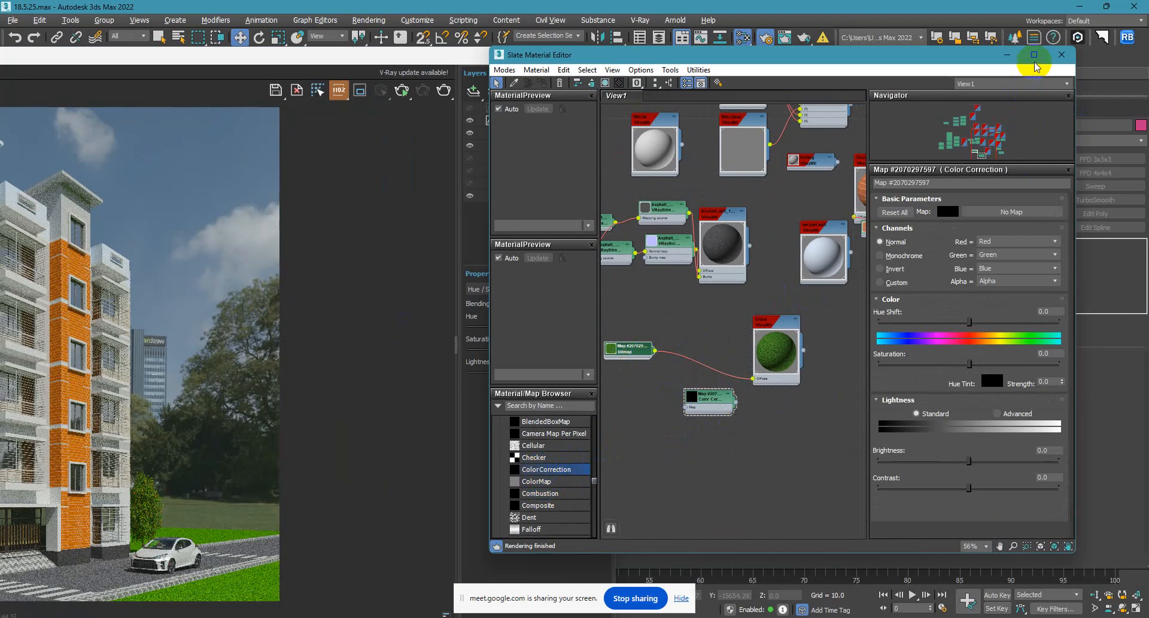
{"action": "scroll", "coordinate": [487, 341], "scroll_direction": "up", "scroll_amount": 5}
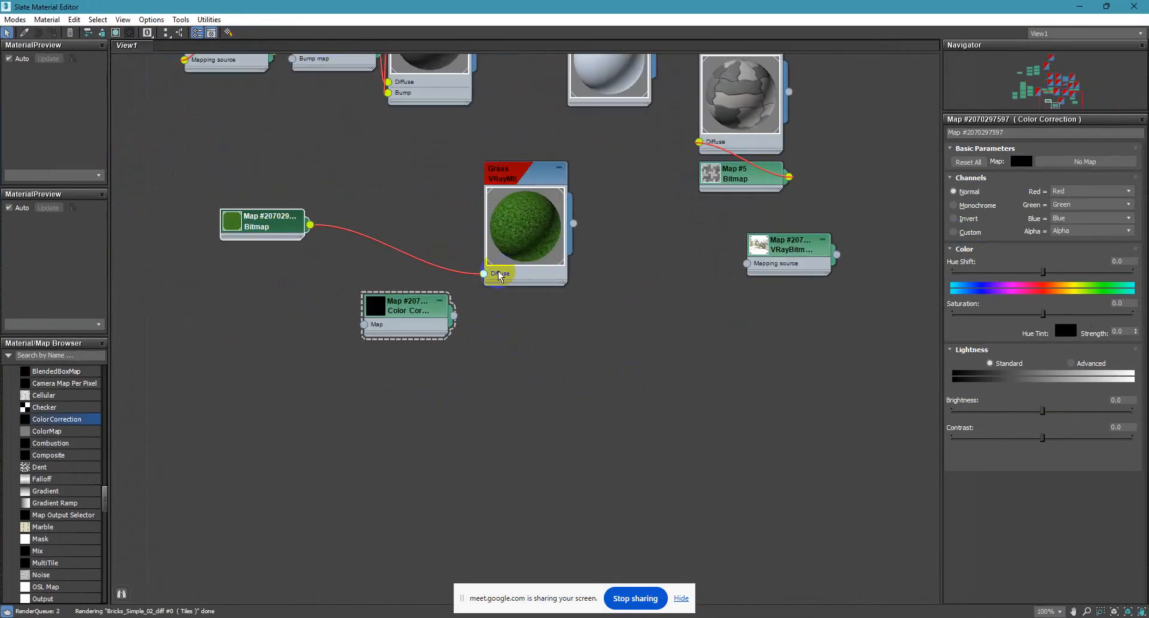
{"action": "left_click_drag", "start_coordinate": [406, 296], "coordinate": [407, 284]}
{"action": "left_click_drag", "start_coordinate": [257, 228], "coordinate": [221, 228]}
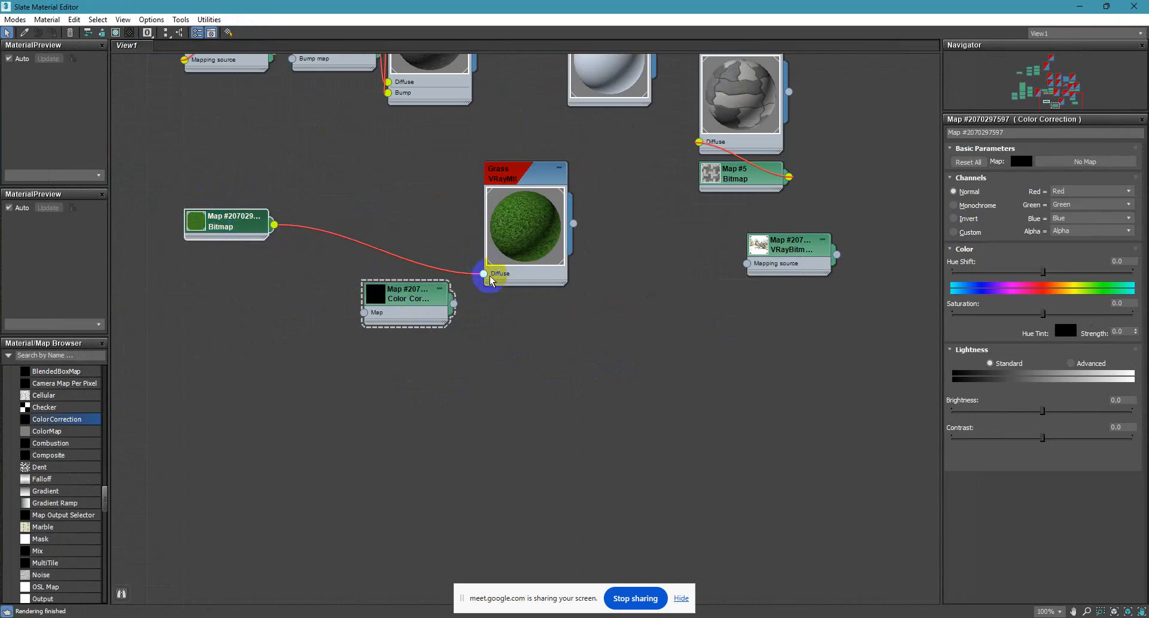
{"action": "left_click_drag", "start_coordinate": [484, 273], "coordinate": [365, 316]}
{"action": "mouse_move", "coordinate": [445, 321]}
{"action": "left_mouse_down"}
{"action": "mouse_move", "coordinate": [446, 248]}
{"action": "mouse_move", "coordinate": [534, 218]}
{"action": "mouse_move", "coordinate": [475, 248]}
{"action": "mouse_move", "coordinate": [483, 273]}
{"action": "left_mouse_up"}
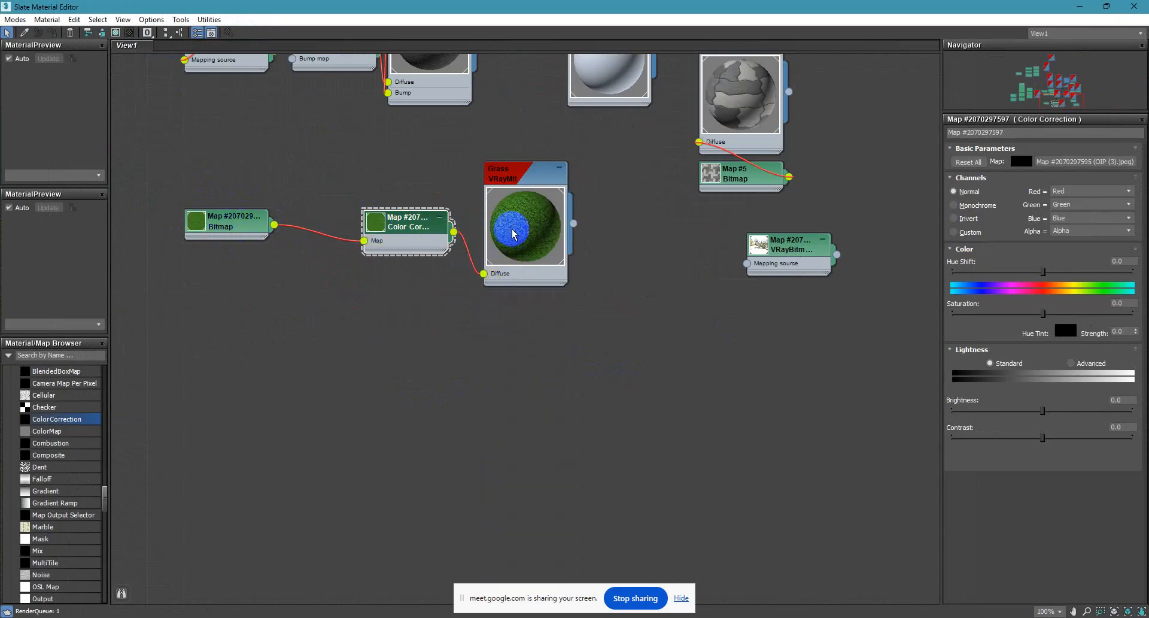
Open an enlarged preview window for the Grass material and shift the Grass and Color Correction nodes clear of it.
{"action": "left_click", "coordinate": [537, 230]}
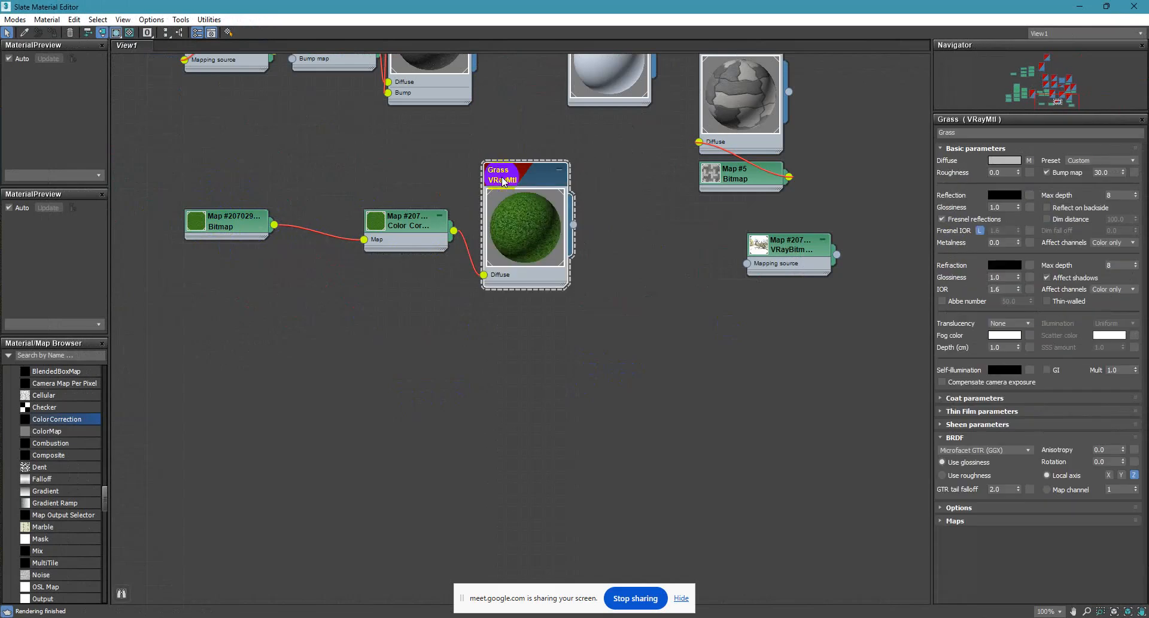
{"action": "right_click", "coordinate": [538, 230]}
{"action": "left_click", "coordinate": [601, 283]}
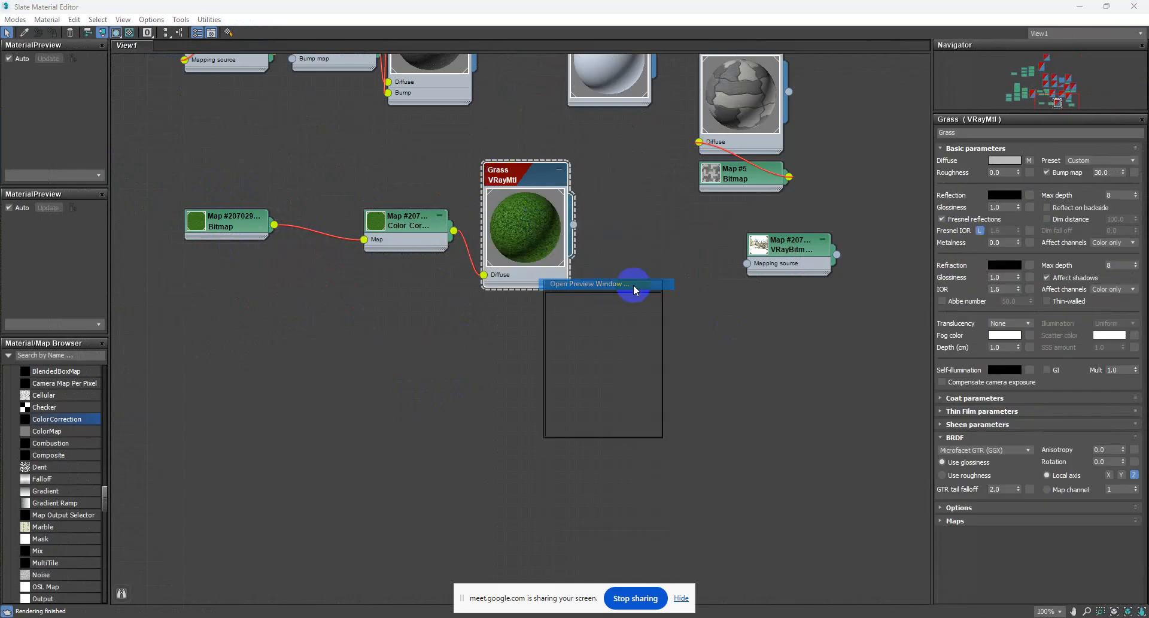
{"action": "left_click_drag", "start_coordinate": [627, 288], "coordinate": [626, 189]}
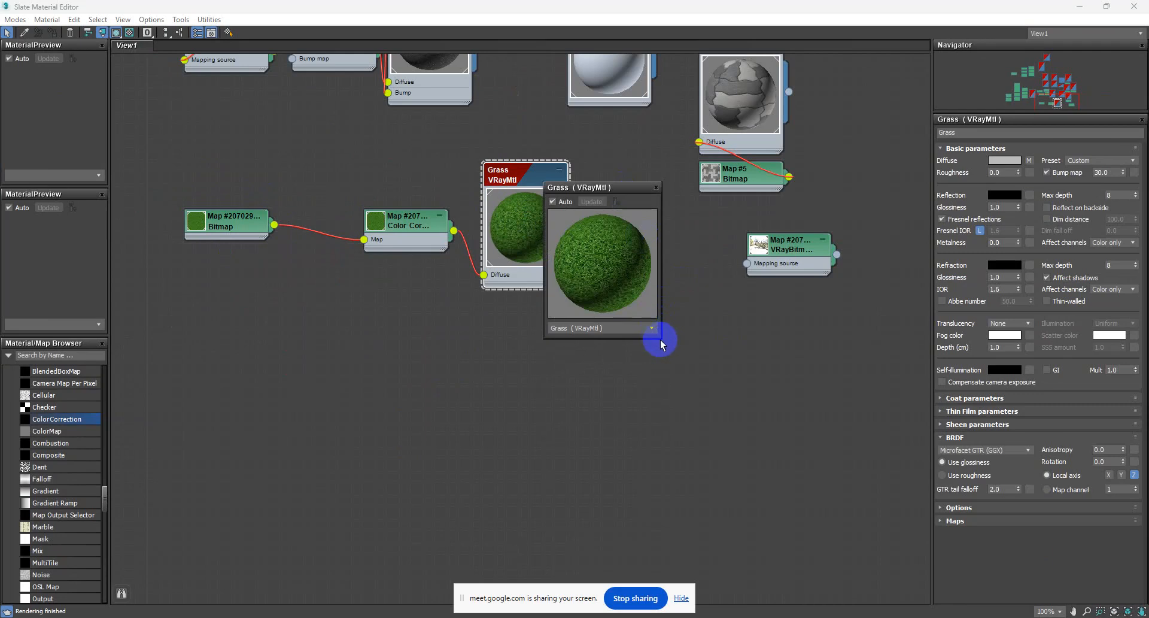
{"action": "left_click_drag", "start_coordinate": [661, 337], "coordinate": [902, 467]}
{"action": "left_click_drag", "start_coordinate": [522, 182], "coordinate": [499, 171]}
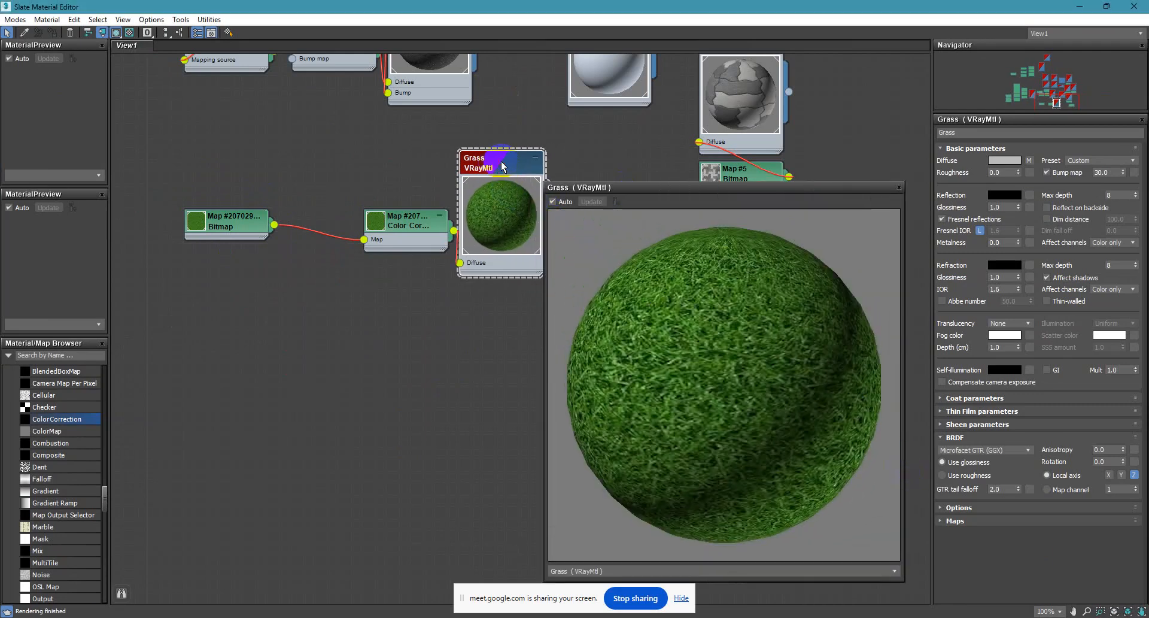
{"action": "left_click_drag", "start_coordinate": [412, 231], "coordinate": [376, 218]}
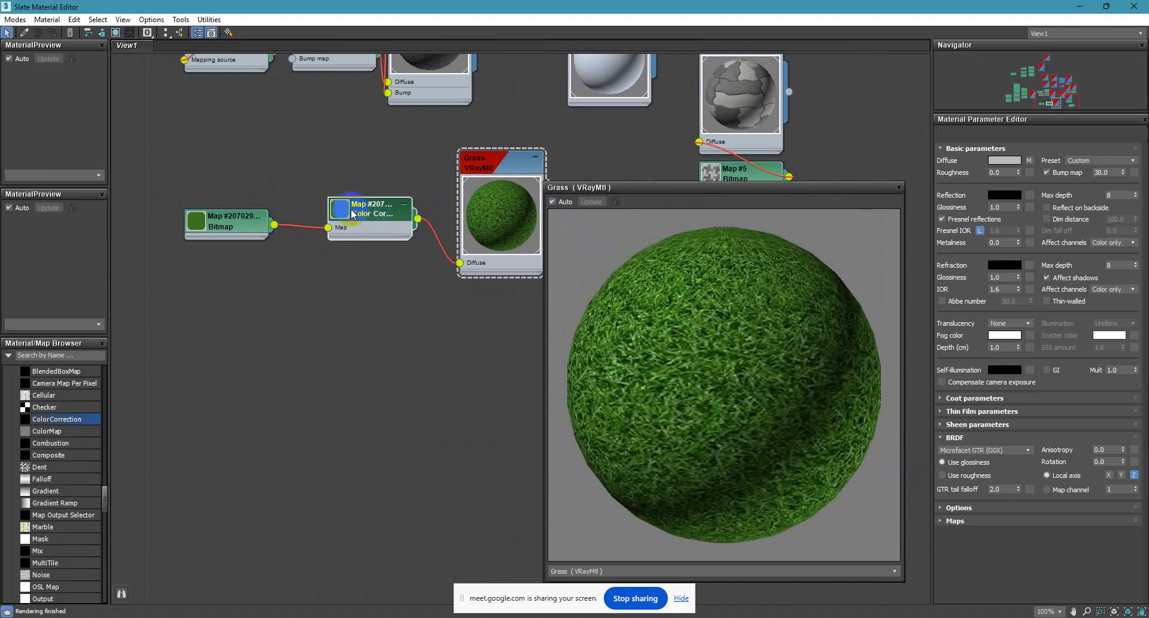
Switch the Color Correction map's lightness to Advanced and set its RGB Gamma/Contrast to 0.8.
{"action": "double_click", "coordinate": [366, 217]}
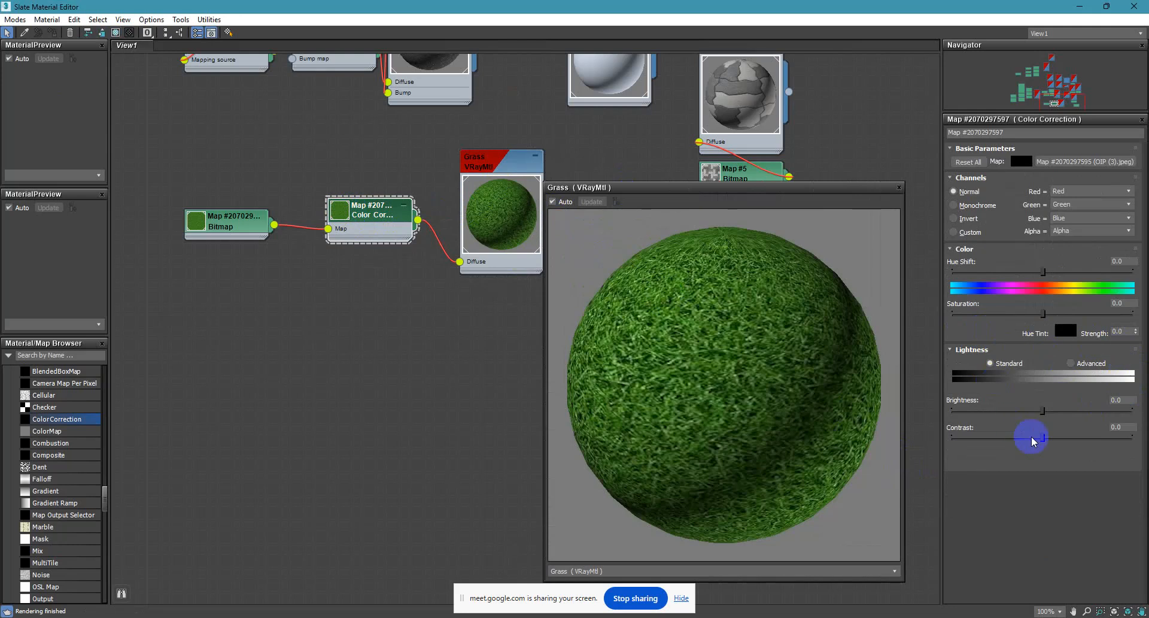
{"action": "left_click_drag", "start_coordinate": [1045, 411], "coordinate": [1030, 412]}
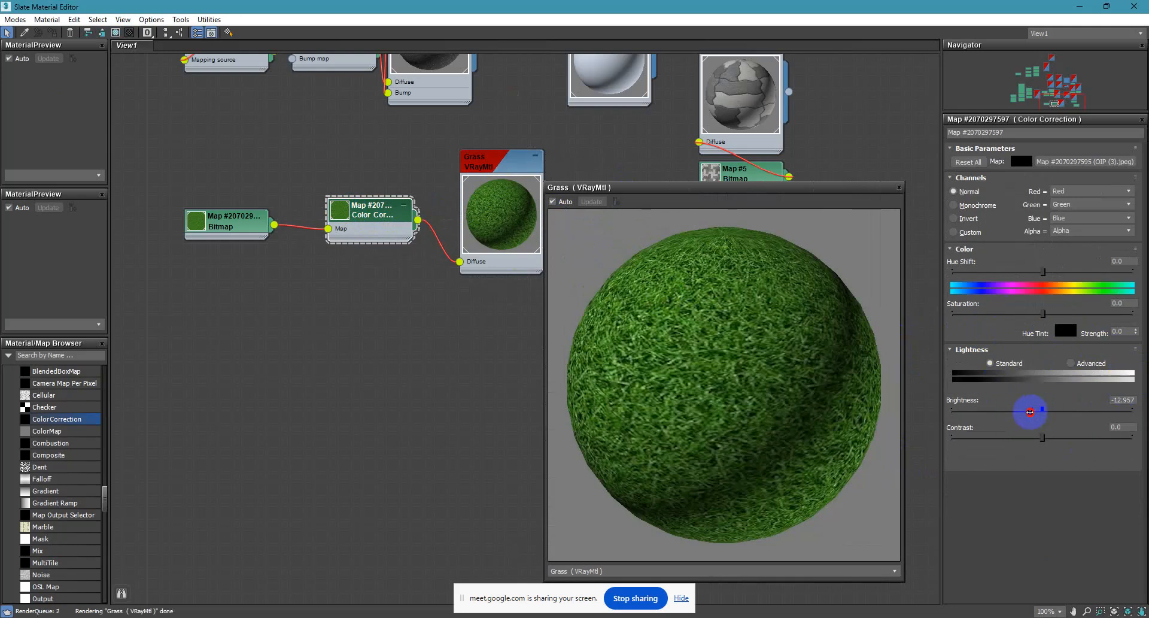
{"action": "key", "text": "ctrl+z"}
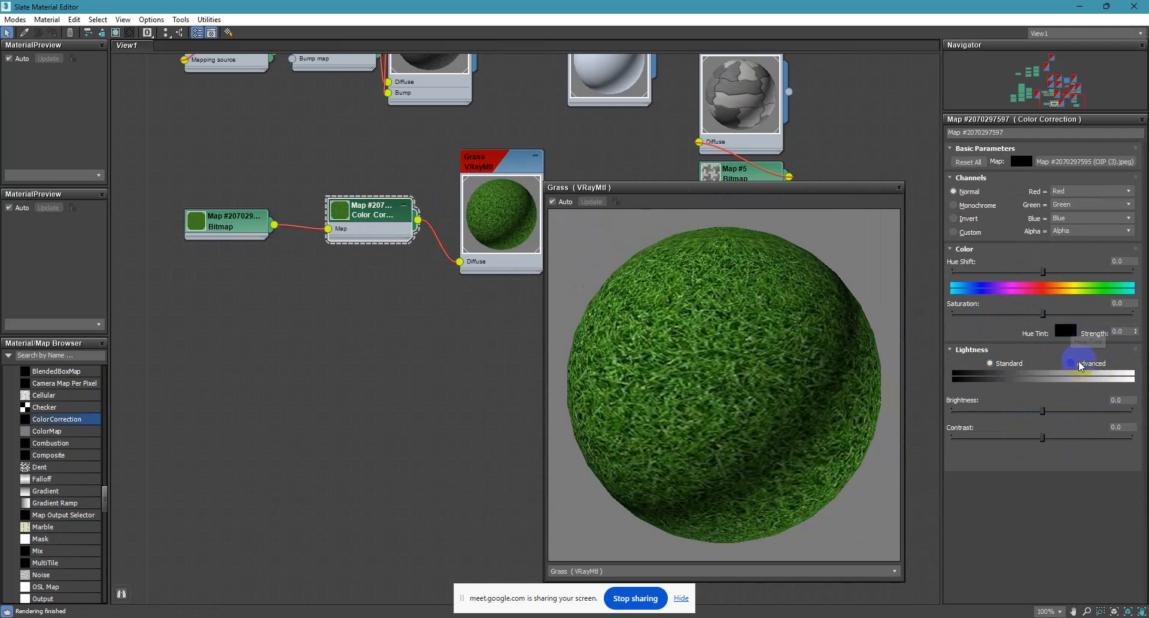
{"action": "left_click", "coordinate": [1071, 363]}
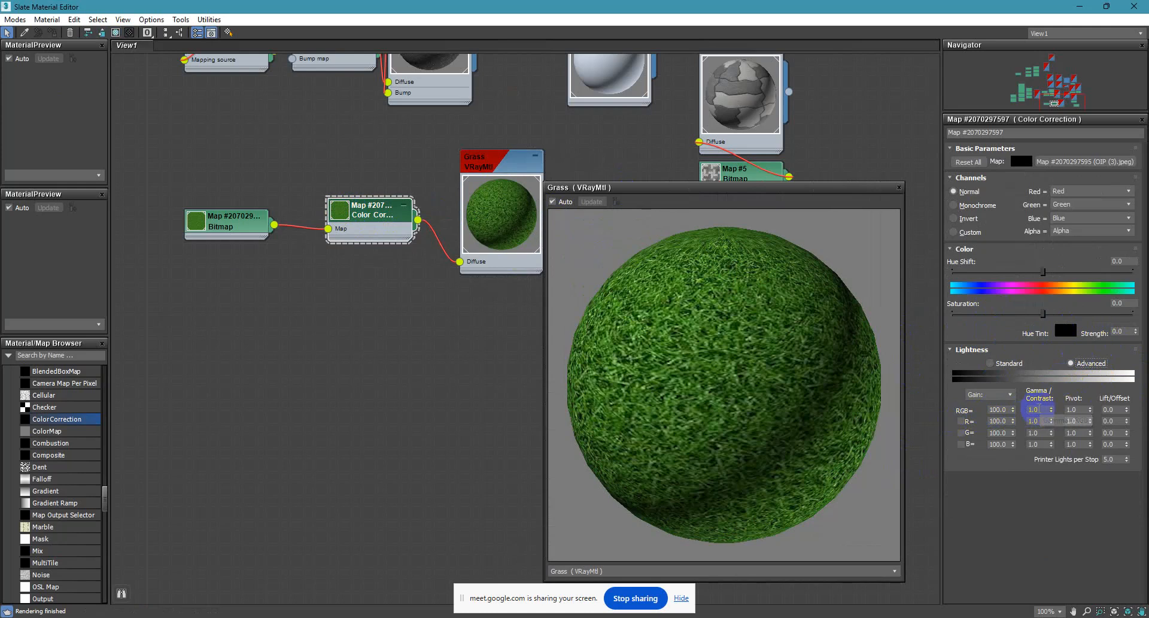
{"action": "double_click", "coordinate": [1039, 410]}
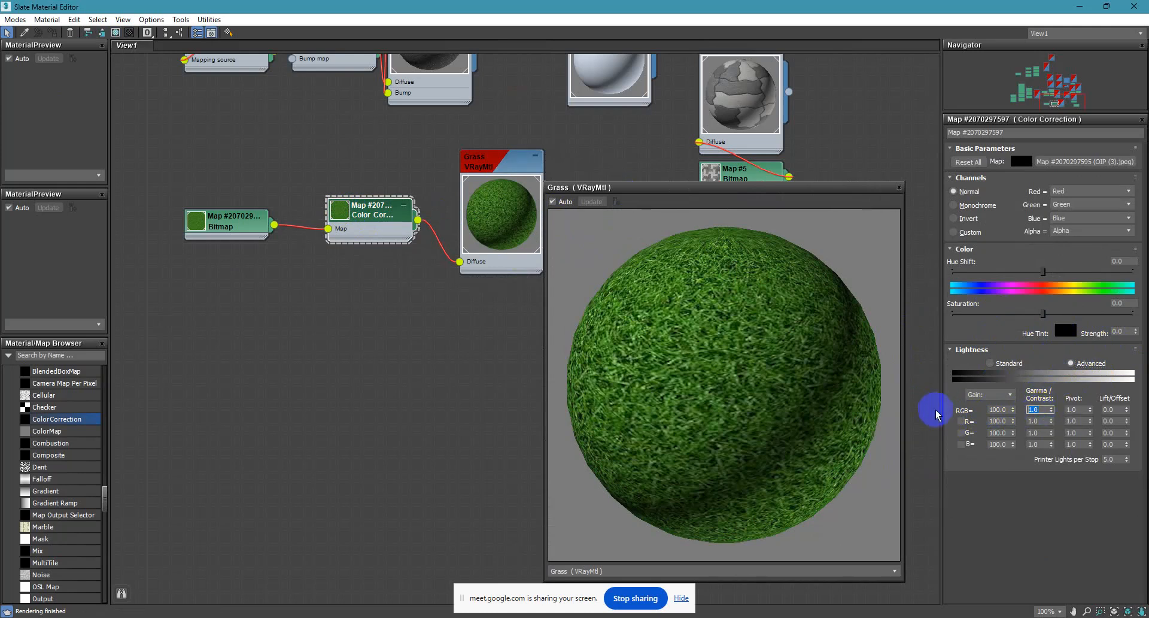
{"action": "key", "text": "Return"}
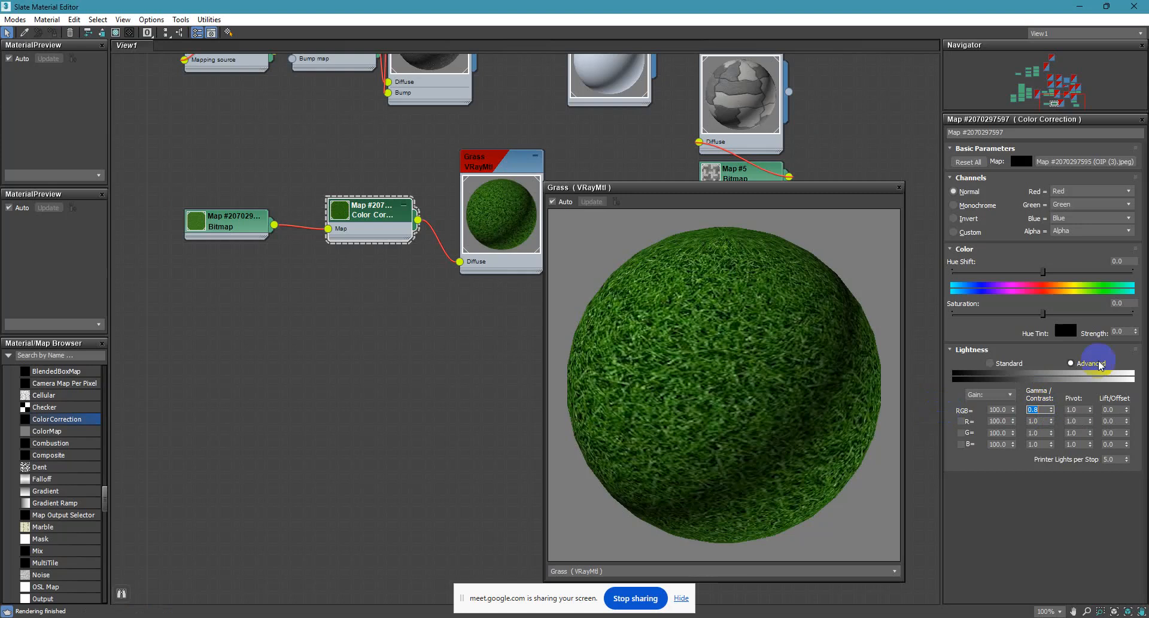
Set the grass Color Correction's Hue Shift to about -22.1 and Saturation to about -34.2, and minimize the material editor.
{"action": "left_click_drag", "start_coordinate": [1043, 271], "coordinate": [1031, 272]}
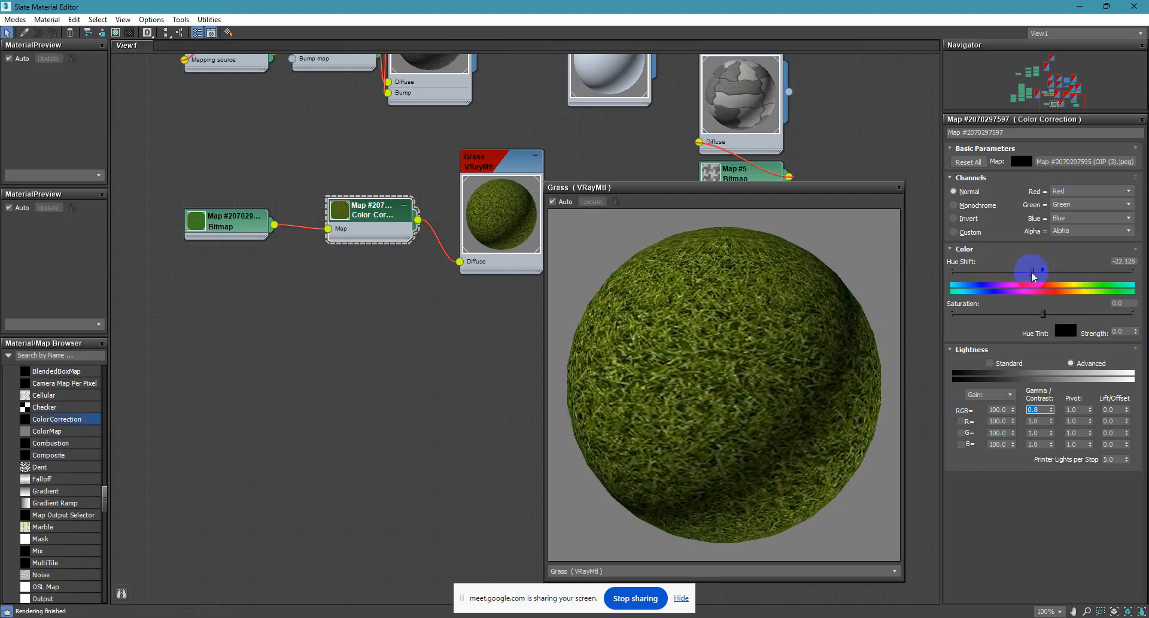
{"action": "left_click_drag", "start_coordinate": [1043, 312], "coordinate": [1014, 314]}
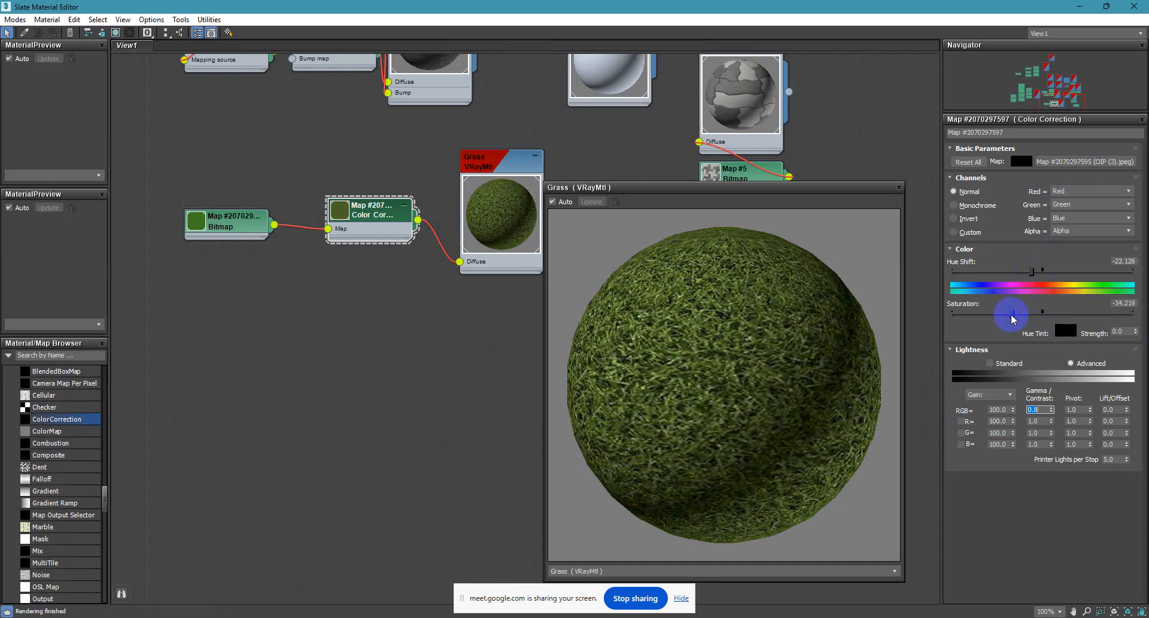
{"action": "left_click", "coordinate": [1080, 6]}
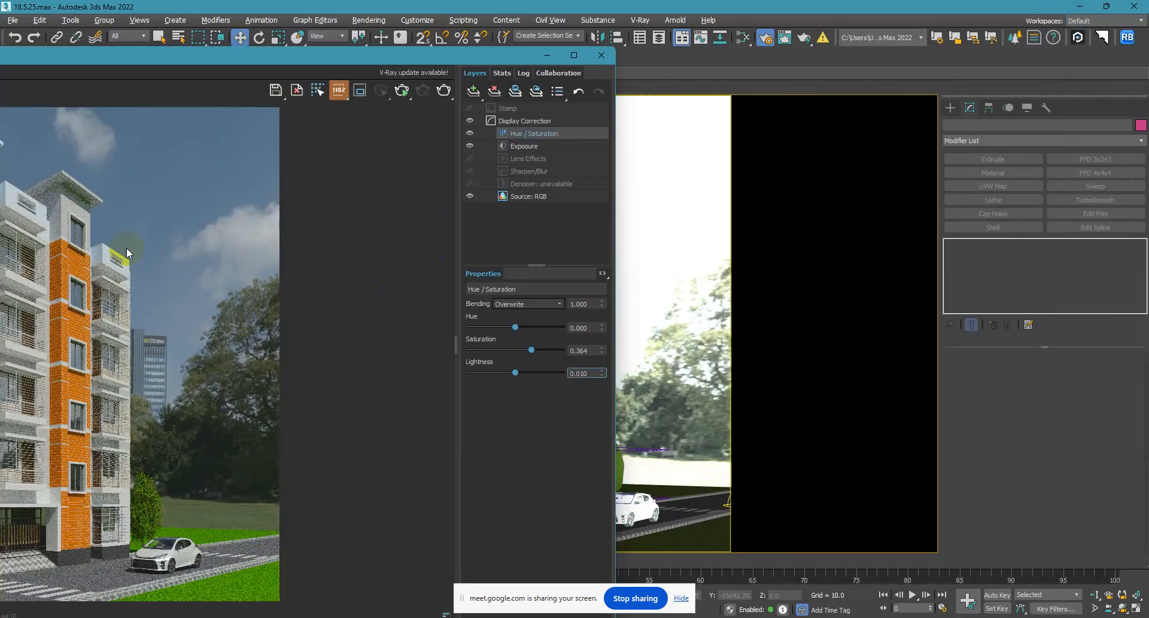
Maximize the V-Ray frame buffer, start interactive rendering and zoom to the whole building to check the grass.
{"action": "left_click_drag", "start_coordinate": [537, 59], "coordinate": [568, 59]}
{"action": "double_click", "coordinate": [569, 60]}
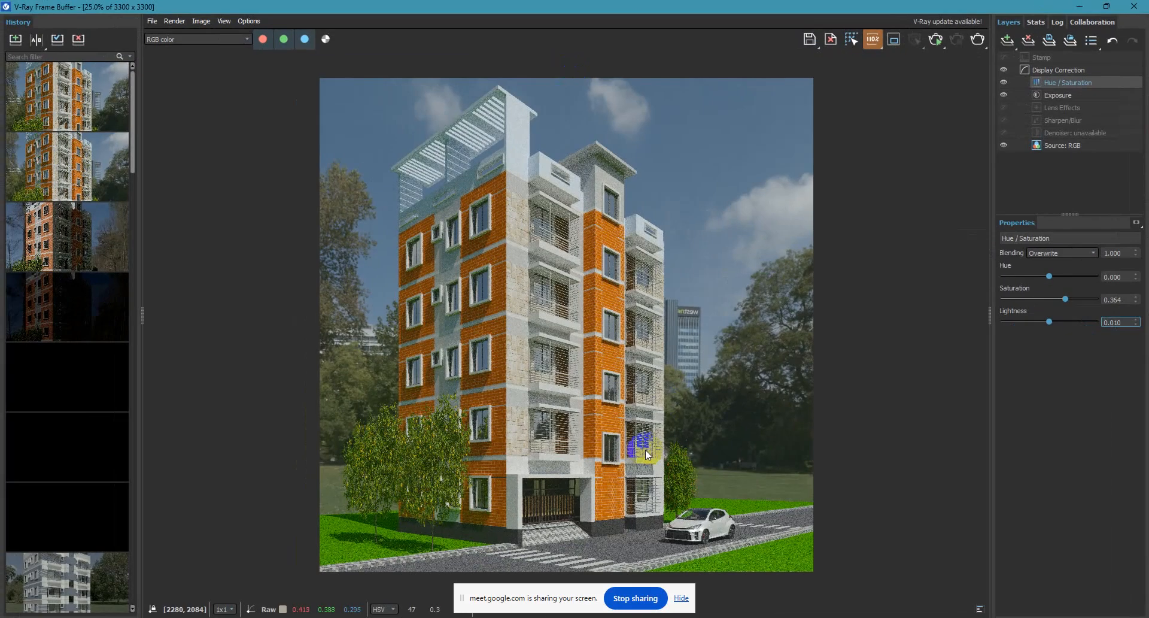
{"action": "left_click", "coordinate": [923, 44]}
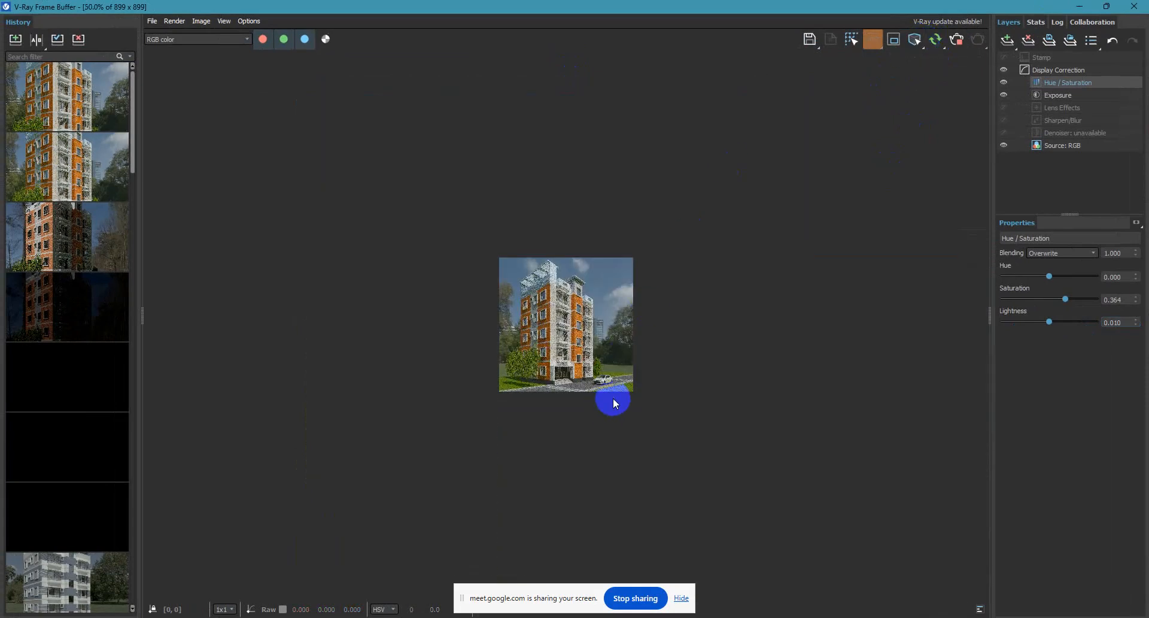
{"action": "scroll", "coordinate": [617, 392], "scroll_direction": "up", "scroll_amount": 2}
{"action": "scroll", "coordinate": [764, 457], "scroll_direction": "up", "scroll_amount": 1}
{"action": "scroll", "coordinate": [790, 443], "scroll_direction": "down", "scroll_amount": 1}
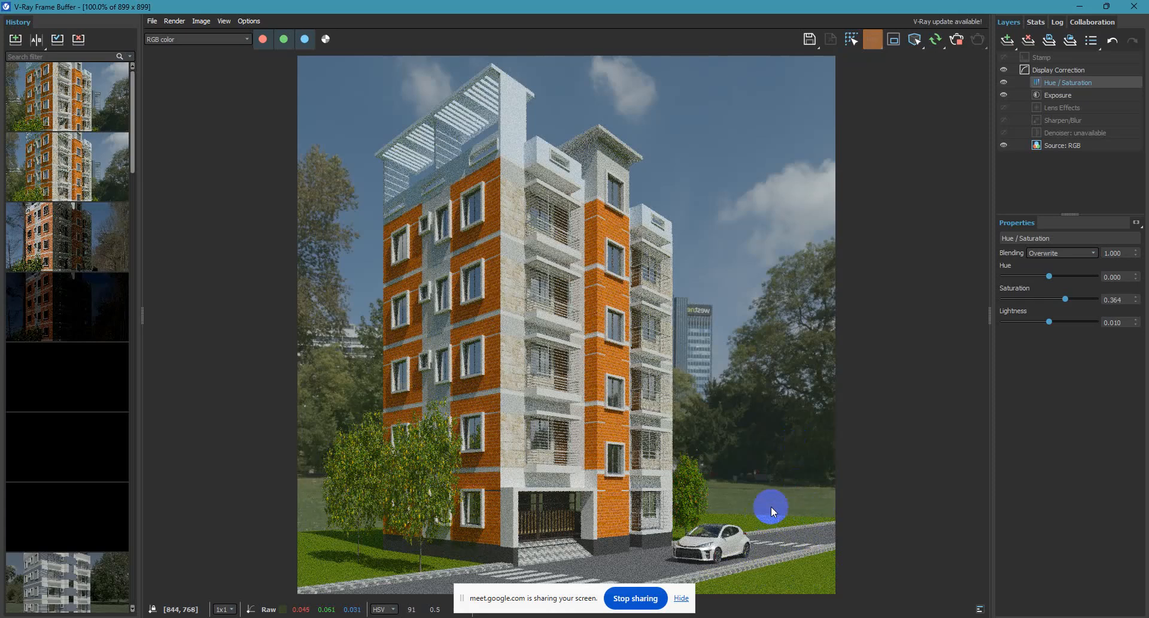
Reopen the material editor as a smaller window beside the interactive render, with the grass nodes in view.
{"action": "left_click_drag", "start_coordinate": [1024, 13], "coordinate": [588, 36]}
{"action": "key", "text": "m"}
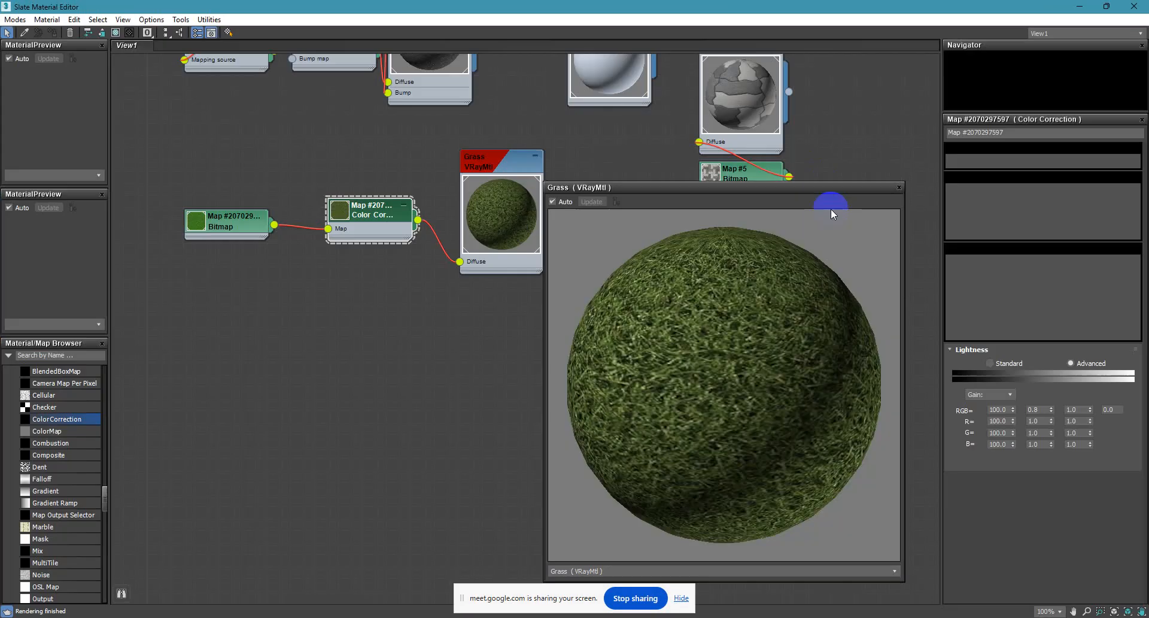
{"action": "left_click_drag", "start_coordinate": [705, 7], "coordinate": [795, 68]}
{"action": "left_click_drag", "start_coordinate": [731, 190], "coordinate": [985, 151]}
{"action": "left_click_drag", "start_coordinate": [748, 69], "coordinate": [670, 64]}
{"action": "middle_click_drag", "start_coordinate": [639, 358], "coordinate": [562, 351]}
{"action": "scroll", "coordinate": [583, 364], "scroll_direction": "down", "scroll_amount": 1}
{"action": "scroll", "coordinate": [563, 351], "scroll_direction": "down", "scroll_amount": 1}
{"action": "left_click", "coordinate": [596, 290]}
Shrink the Grass preview window and place it over the node view, clear of the Color Correction parameters.
{"action": "left_click_drag", "start_coordinate": [1095, 155], "coordinate": [785, 248]}
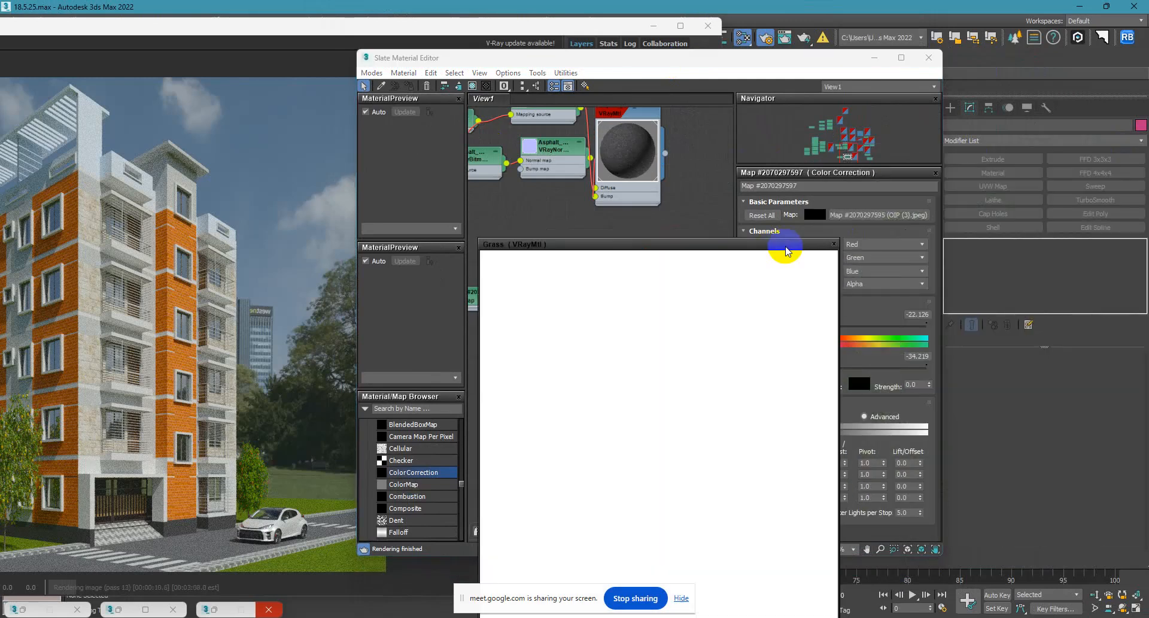
{"action": "left_click", "coordinate": [487, 250]}
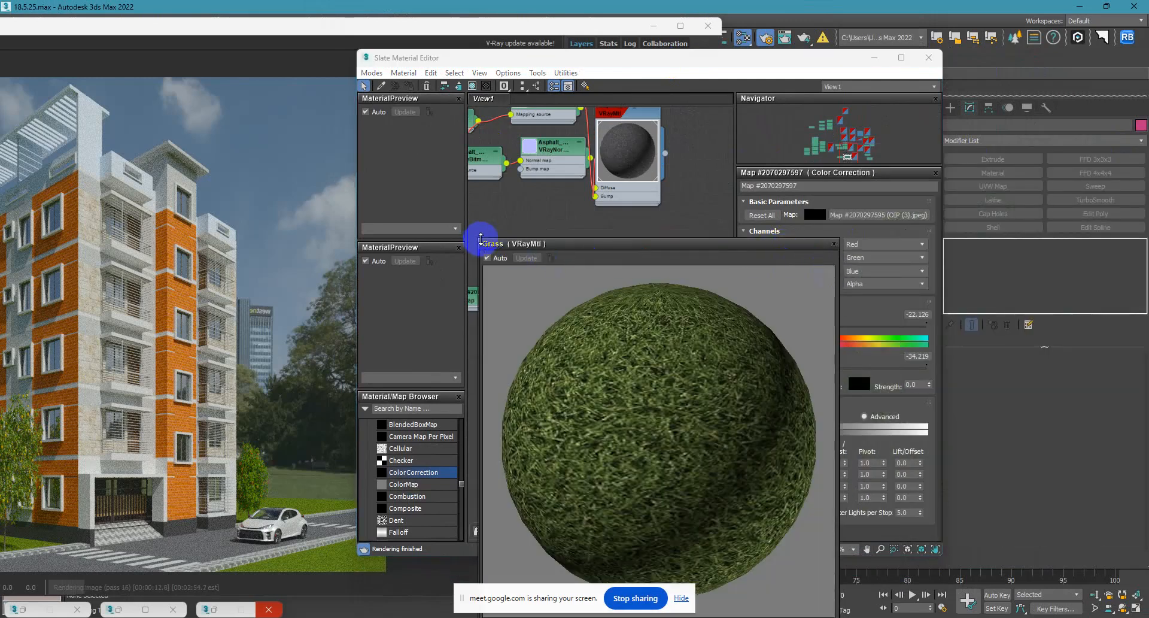
{"action": "left_click_drag", "start_coordinate": [481, 239], "coordinate": [651, 342]}
{"action": "left_click_drag", "start_coordinate": [730, 346], "coordinate": [572, 136]}
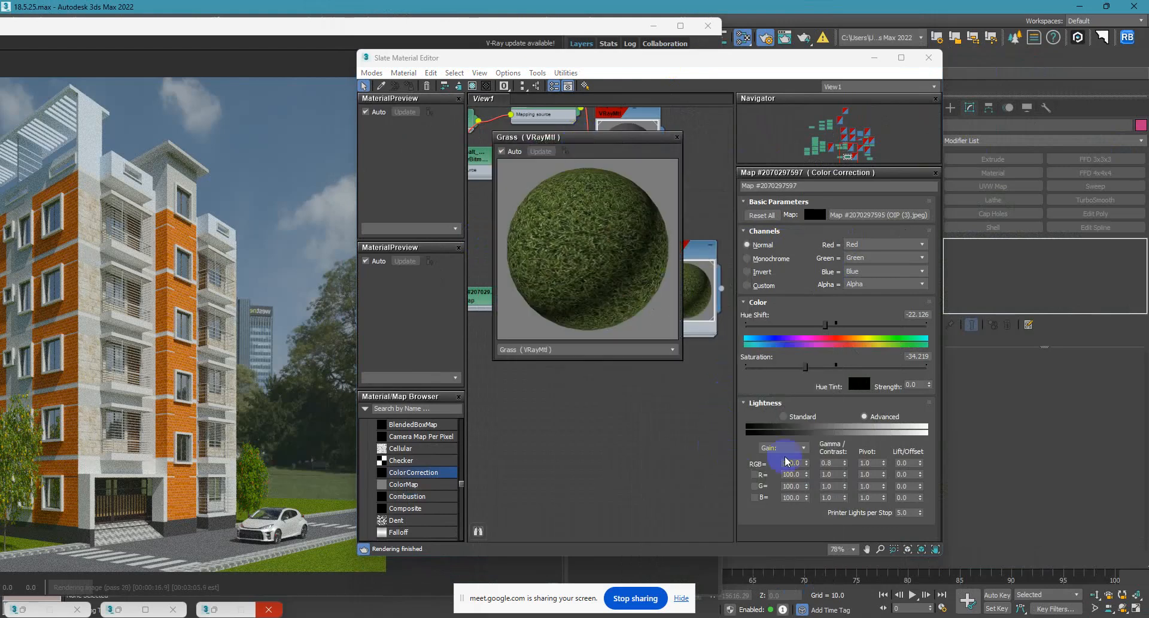
Lower the grass Color Correction's RGB Gamma/Contrast first to 0.6, and finally to 0.5.
{"action": "left_click_drag", "start_coordinate": [837, 463], "coordinate": [780, 462]}
{"action": "type", "text": "."}
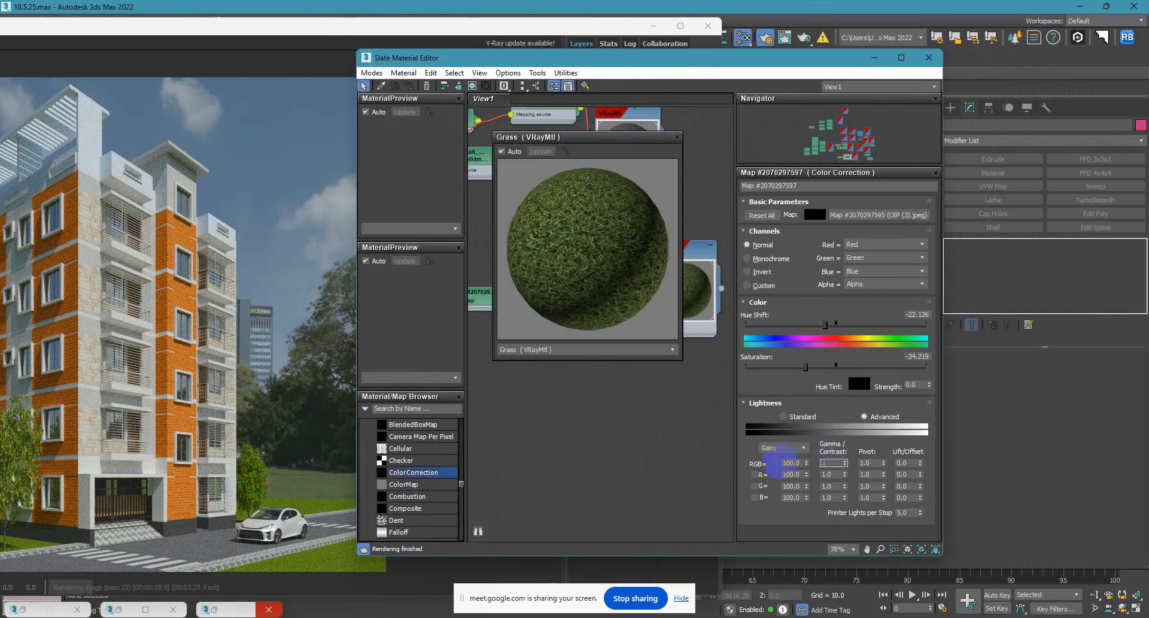
{"action": "type", "text": "6"}
{"action": "key", "text": "Return"}
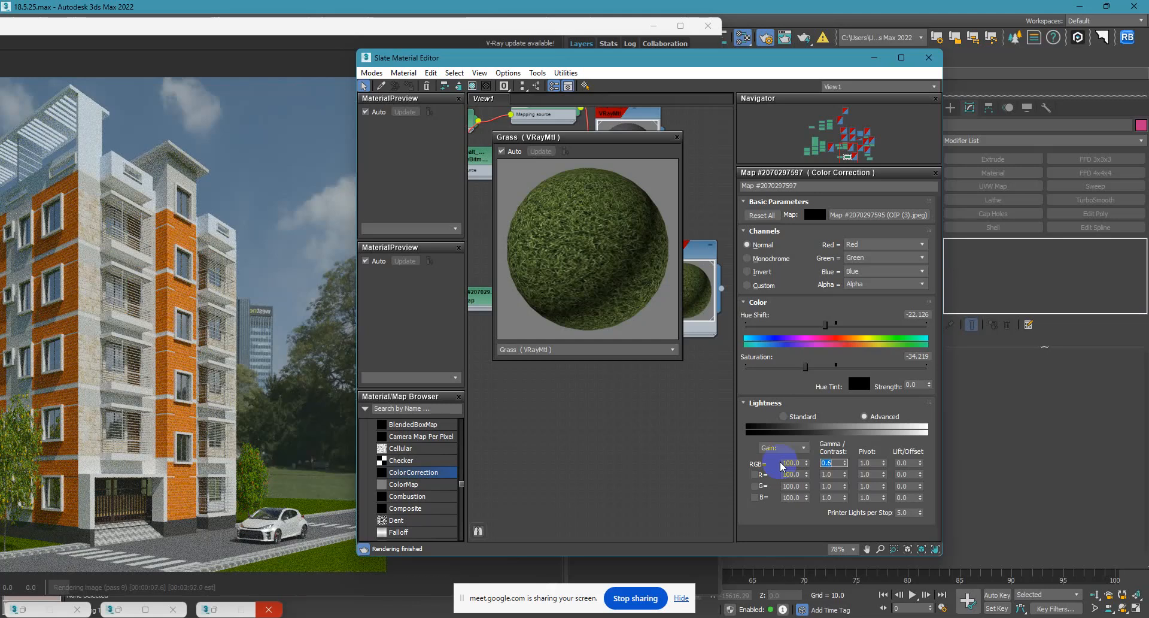
{"action": "type", "text": "0.5"}
{"action": "key", "text": "Return"}
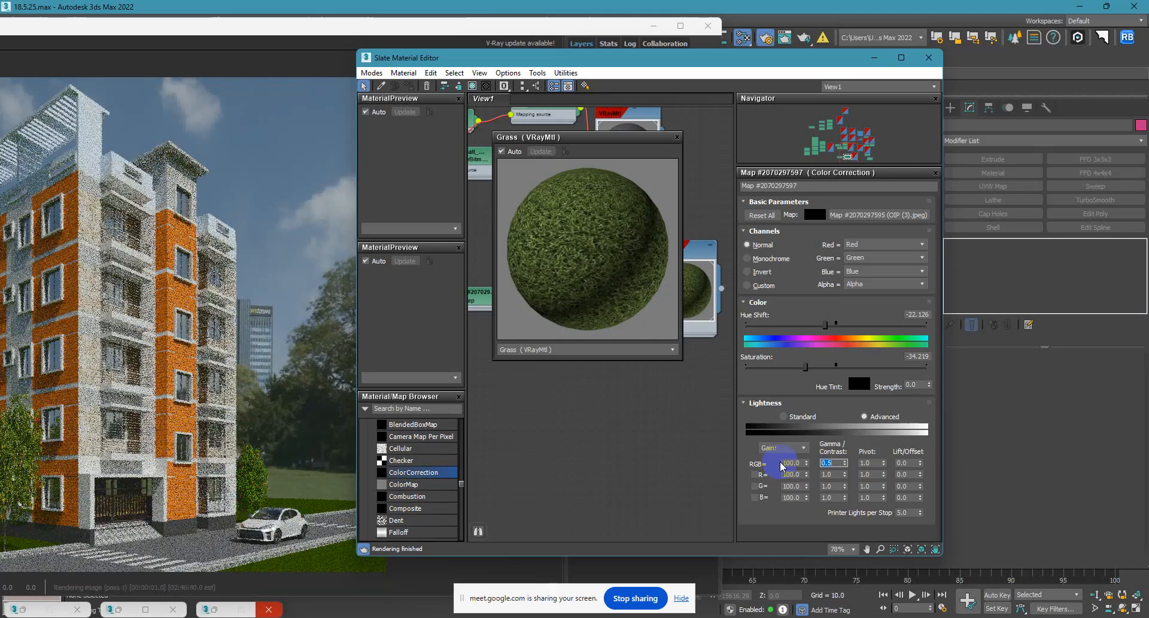
Set the grass Color Correction's RGB Gamma/Contrast to 0.65 and check the result in the maximized V-Ray frame buffer.
{"action": "type", "text": "0.65"}
{"action": "key", "text": "Return"}
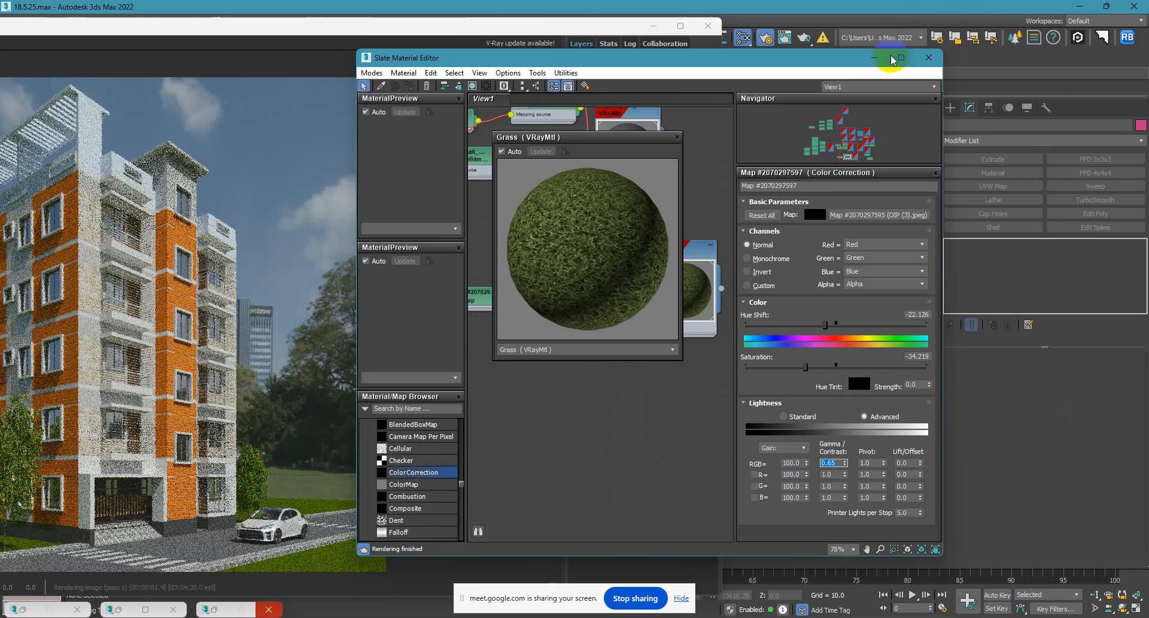
{"action": "left_click", "coordinate": [875, 62]}
{"action": "left_click", "coordinate": [680, 26]}
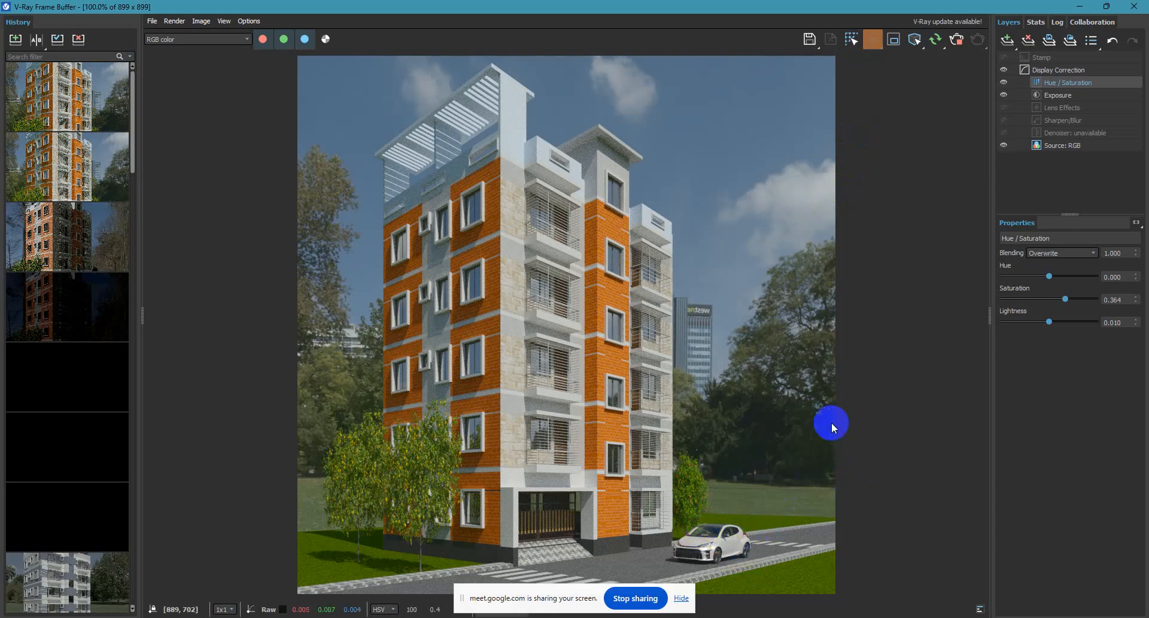
{"action": "left_click", "coordinate": [1078, 7]}
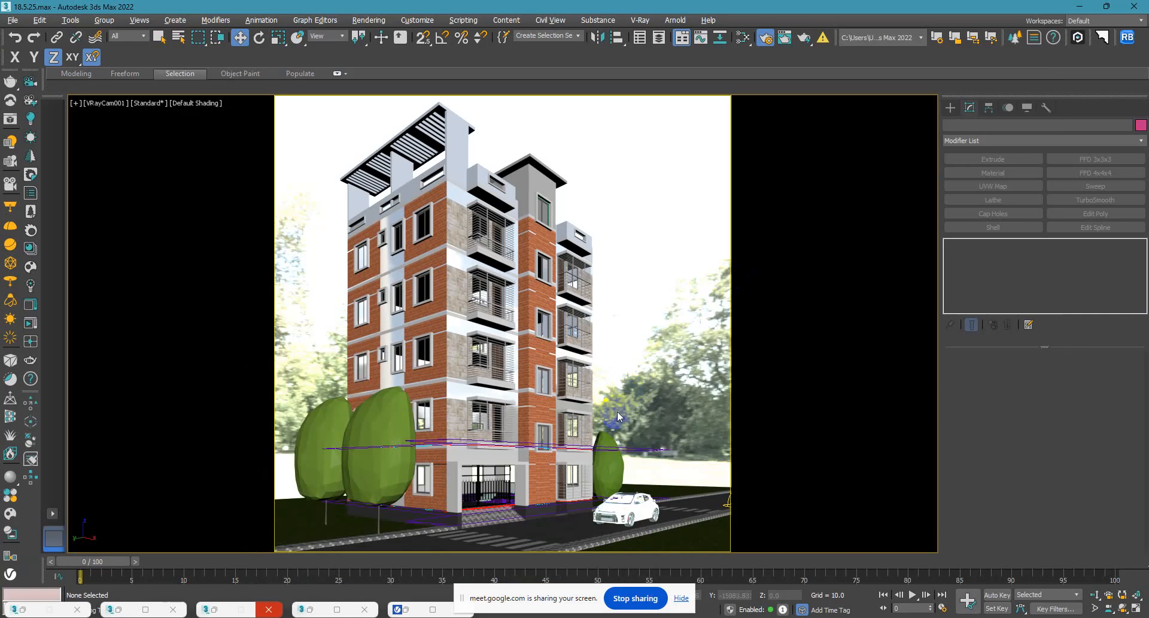
In the Top view, draw a box about 1759 wide with snapping along the road edge, from beside the building to the road's end.
{"action": "key", "text": "t"}
{"action": "scroll", "coordinate": [561, 374], "scroll_direction": "up", "scroll_amount": 4}
{"action": "middle_click_drag", "start_coordinate": [560, 374], "coordinate": [405, 363]}
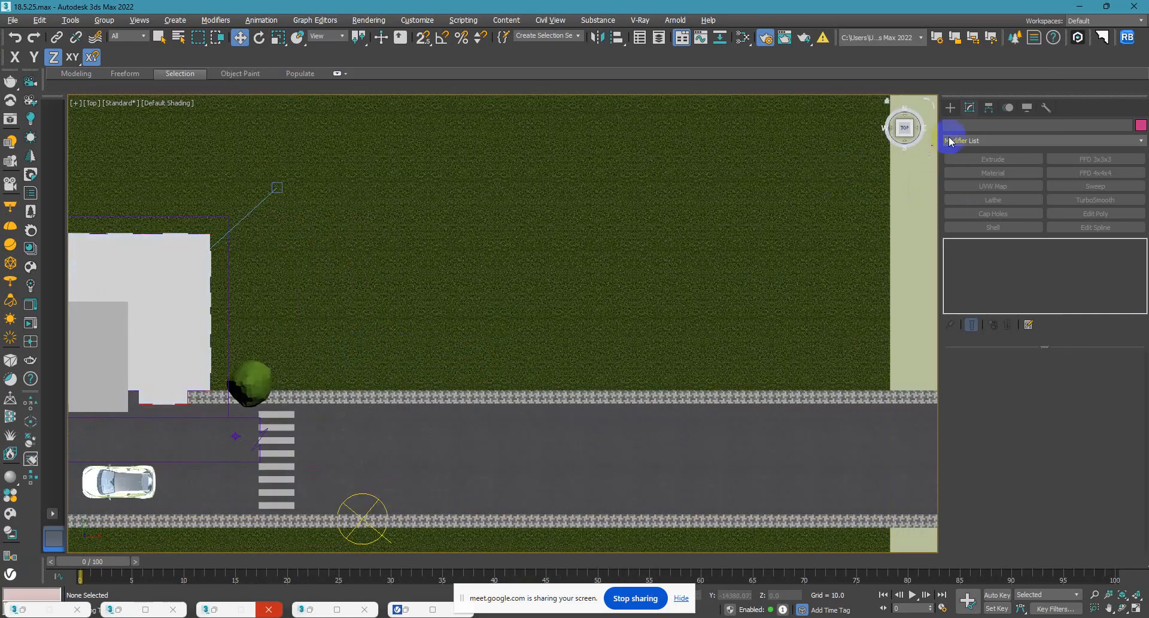
{"action": "left_click", "coordinate": [950, 107]}
{"action": "left_click", "coordinate": [993, 188]}
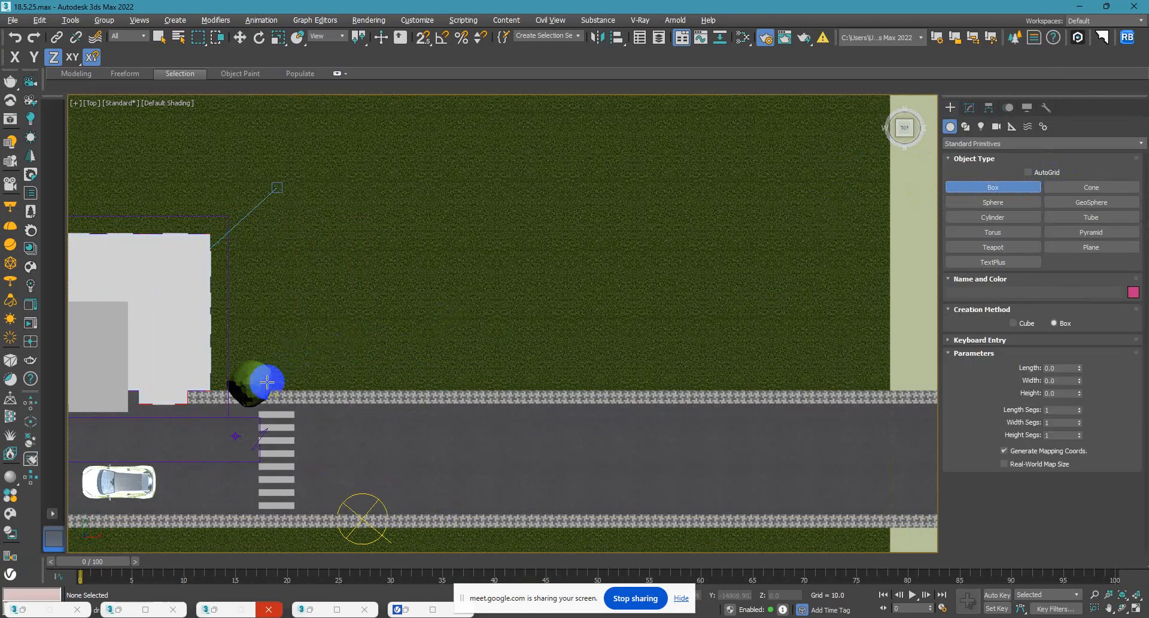
{"action": "scroll", "coordinate": [266, 381], "scroll_direction": "up", "scroll_amount": 3}
{"action": "scroll", "coordinate": [161, 387], "scroll_direction": "up", "scroll_amount": 3}
{"action": "key", "text": "s"}
{"action": "left_click_drag", "start_coordinate": [166, 389], "coordinate": [221, 400]}
{"action": "scroll", "coordinate": [339, 345], "scroll_direction": "down", "scroll_amount": 5}
{"action": "middle_click_drag", "start_coordinate": [749, 349], "coordinate": [221, 400]}
{"action": "left_click_drag", "start_coordinate": [221, 401], "coordinate": [175, 380]}
{"action": "middle_click_drag", "start_coordinate": [654, 375], "coordinate": [174, 379]}
{"action": "scroll", "coordinate": [174, 379], "scroll_direction": "down", "scroll_amount": 2}
{"action": "left_click_drag", "start_coordinate": [174, 379], "coordinate": [445, 410]}
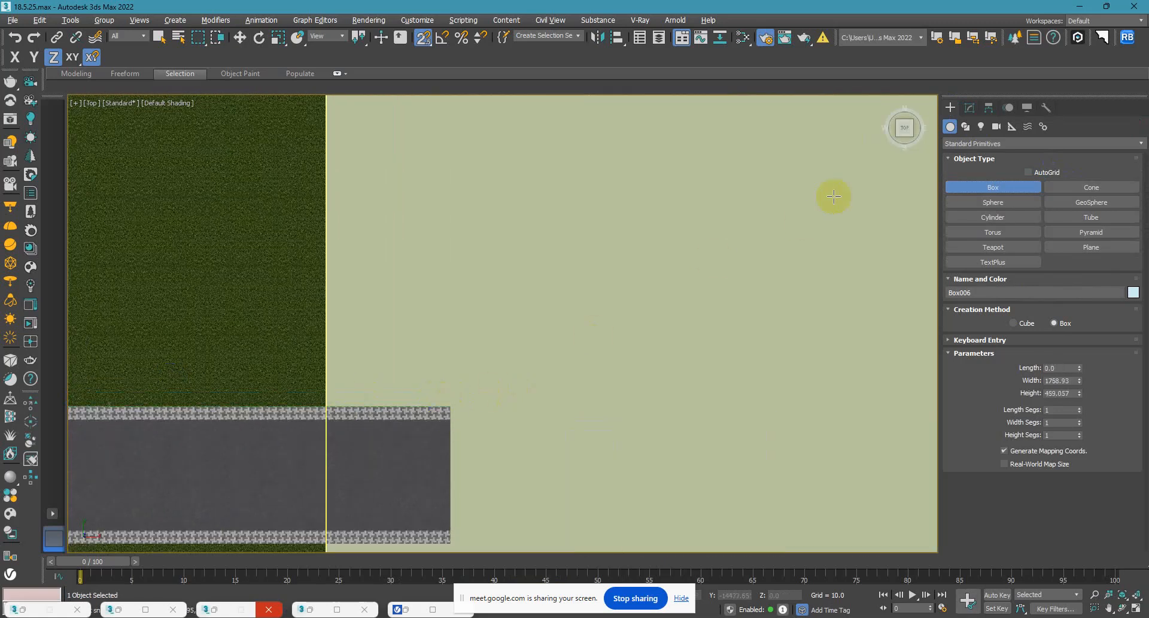
Set the boundary wall box's length to 5 and height to 84, and lower it to Z -30.
{"action": "left_click", "coordinate": [970, 108]}
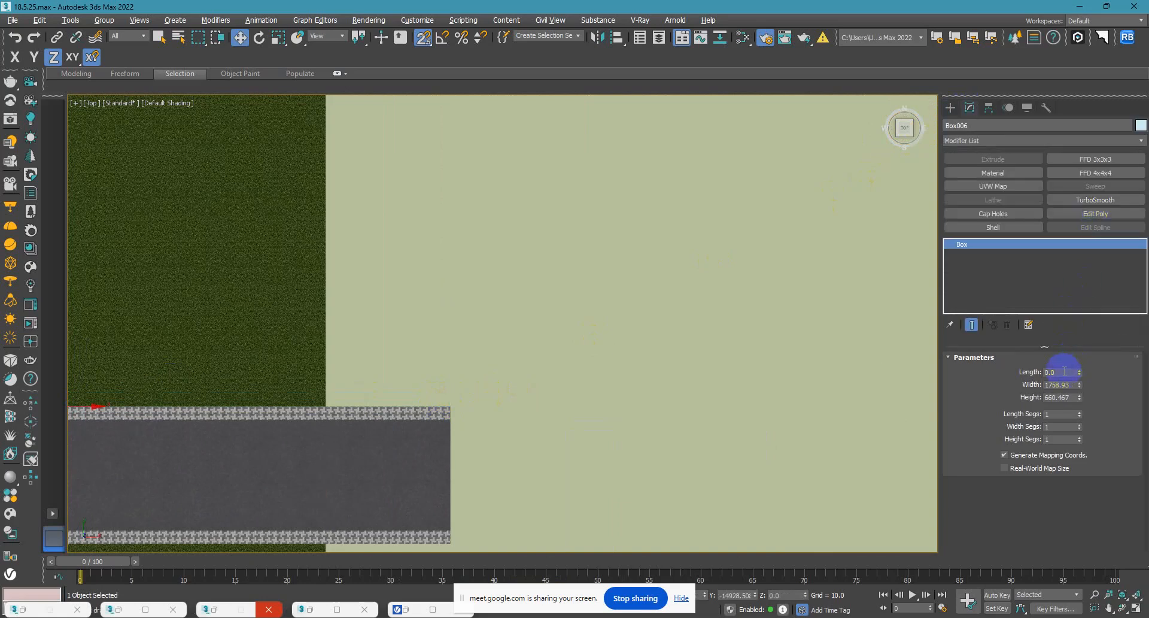
{"action": "key", "text": "Return"}
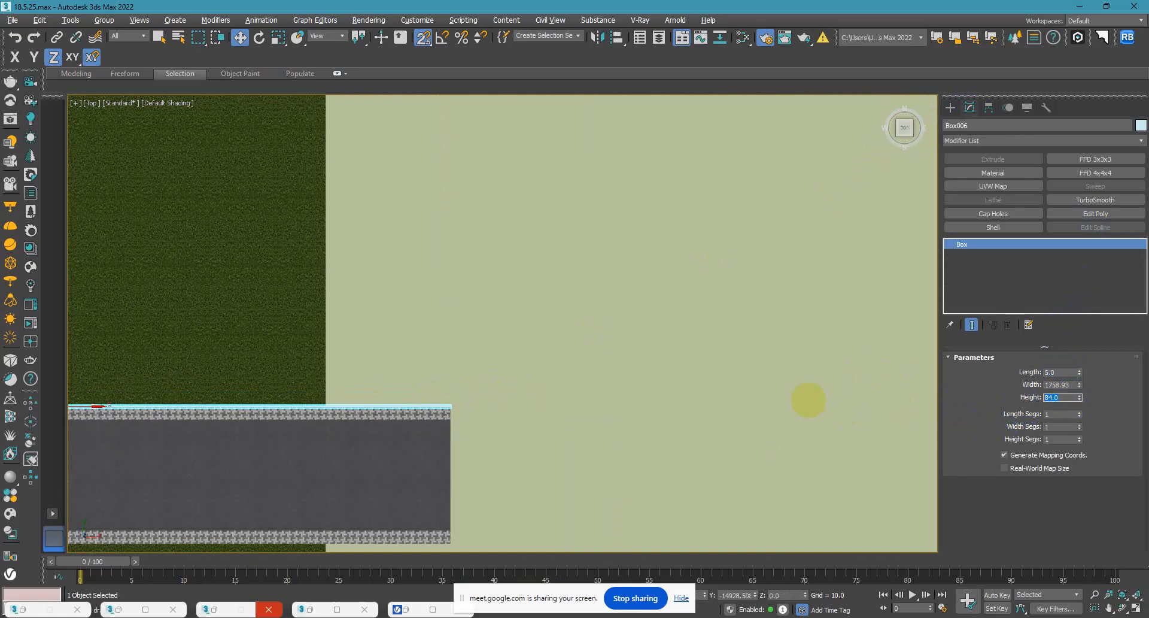
{"action": "middle_click_drag", "start_coordinate": [602, 419], "coordinate": [590, 389], "text": "alt"}
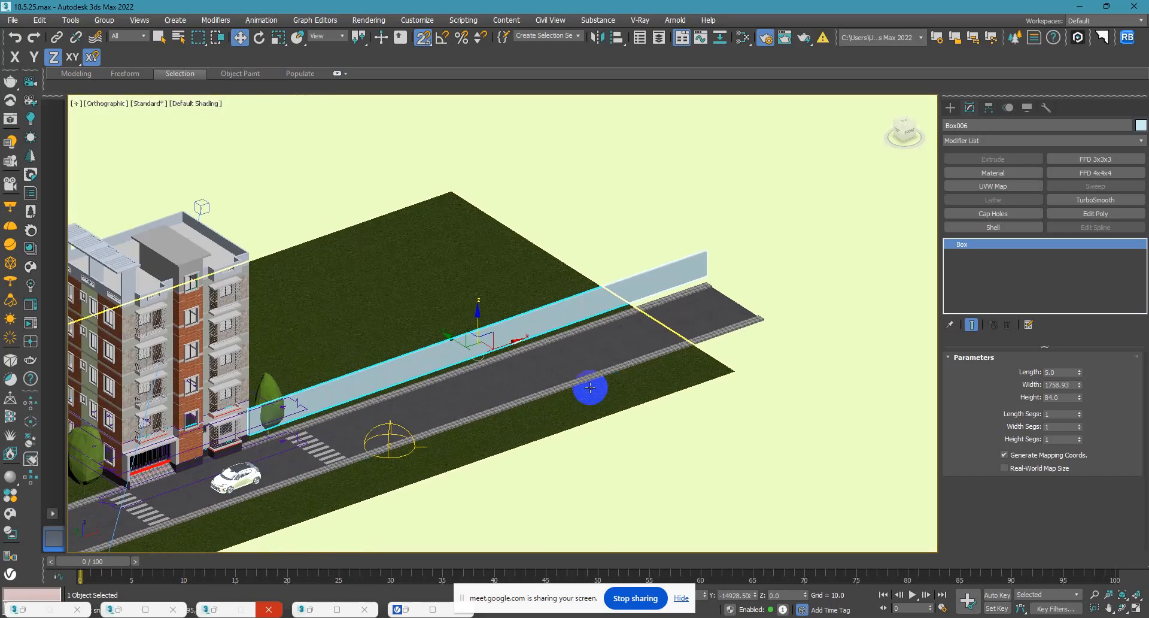
{"action": "left_click_drag", "start_coordinate": [790, 594], "coordinate": [533, 586]}
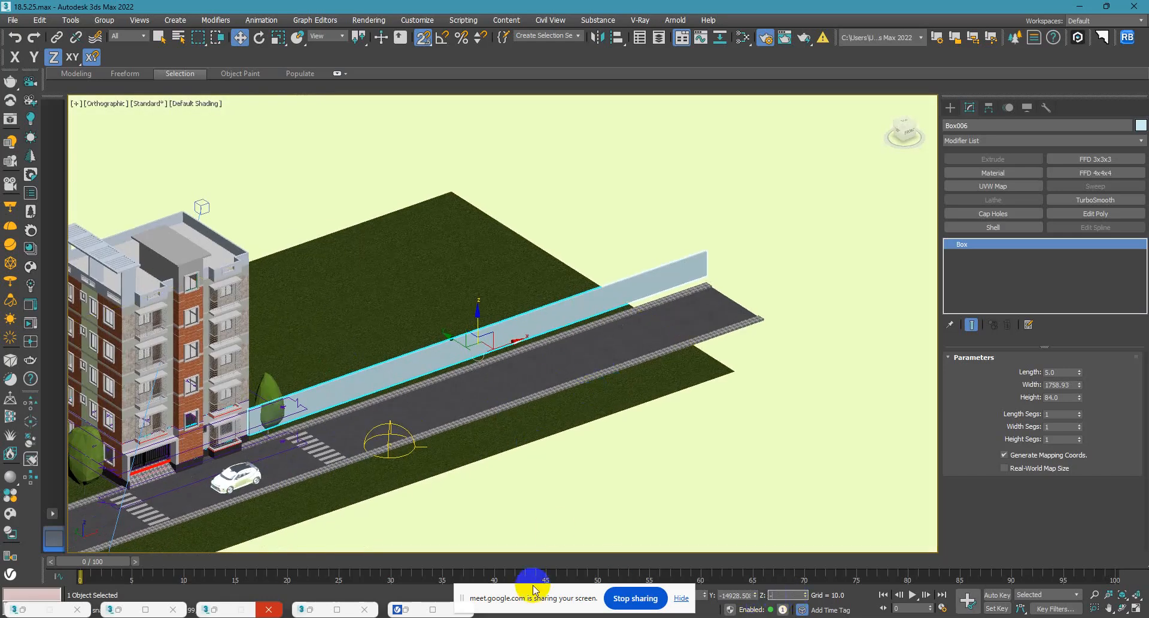
{"action": "left_click", "coordinate": [629, 213]}
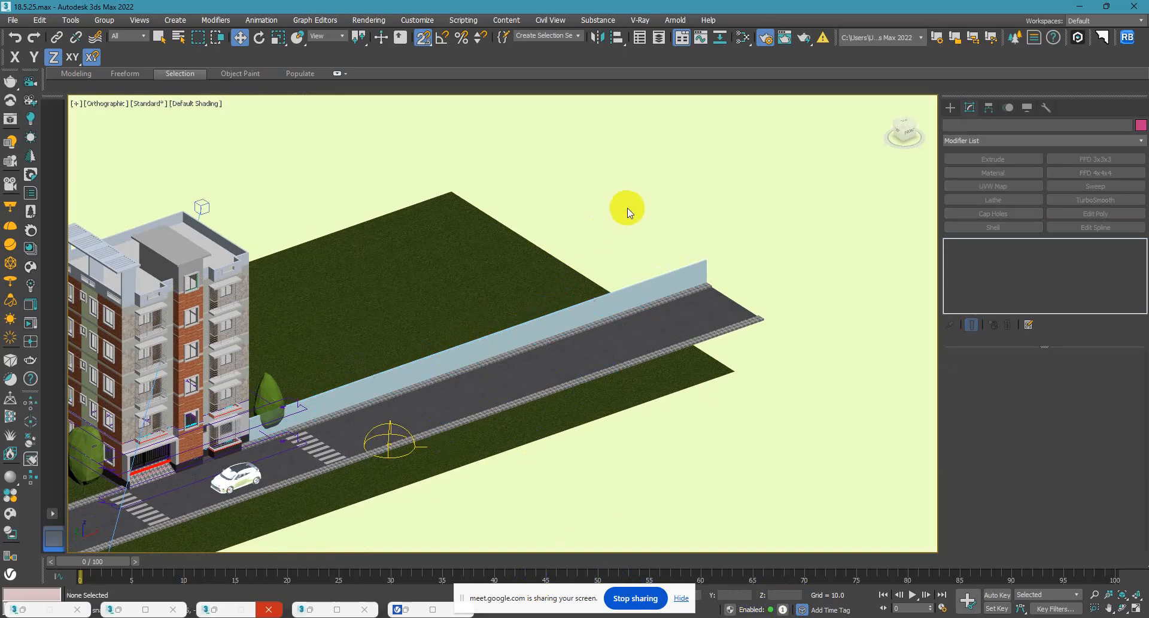
Clone the boundary wall once as a Copy along the road to the other side of the building.
{"action": "middle_click_drag", "start_coordinate": [409, 362], "coordinate": [563, 286]}
{"action": "left_click", "coordinate": [582, 292]}
{"action": "key", "text": "s"}
{"action": "mouse_move", "coordinate": [671, 277]}
{"action": "left_mouse_down", "text": "shift"}
{"action": "mouse_move", "coordinate": [659, 267]}
{"action": "mouse_move", "coordinate": [36, 501]}
{"action": "mouse_move", "coordinate": [95, 487]}
{"action": "mouse_move", "coordinate": [77, 500]}
{"action": "left_mouse_up", "text": "shift"}
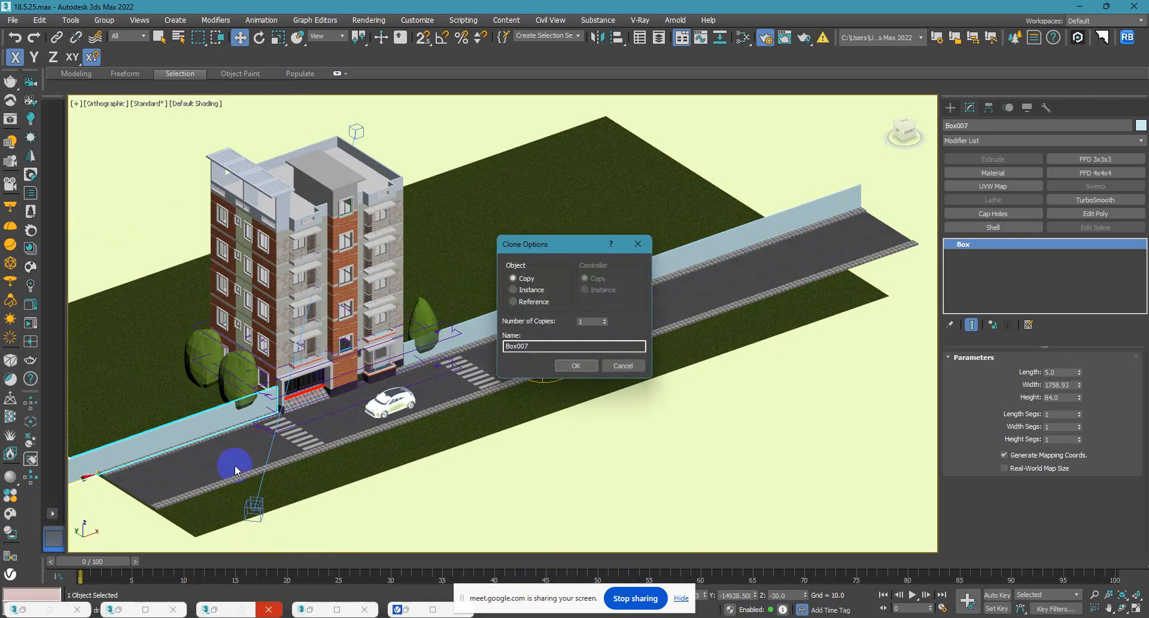
{"action": "left_click", "coordinate": [569, 365]}
In the camera view with safe frames shown, move the trees on both sides of the building behind the boundary walls.
{"action": "key", "text": "c"}
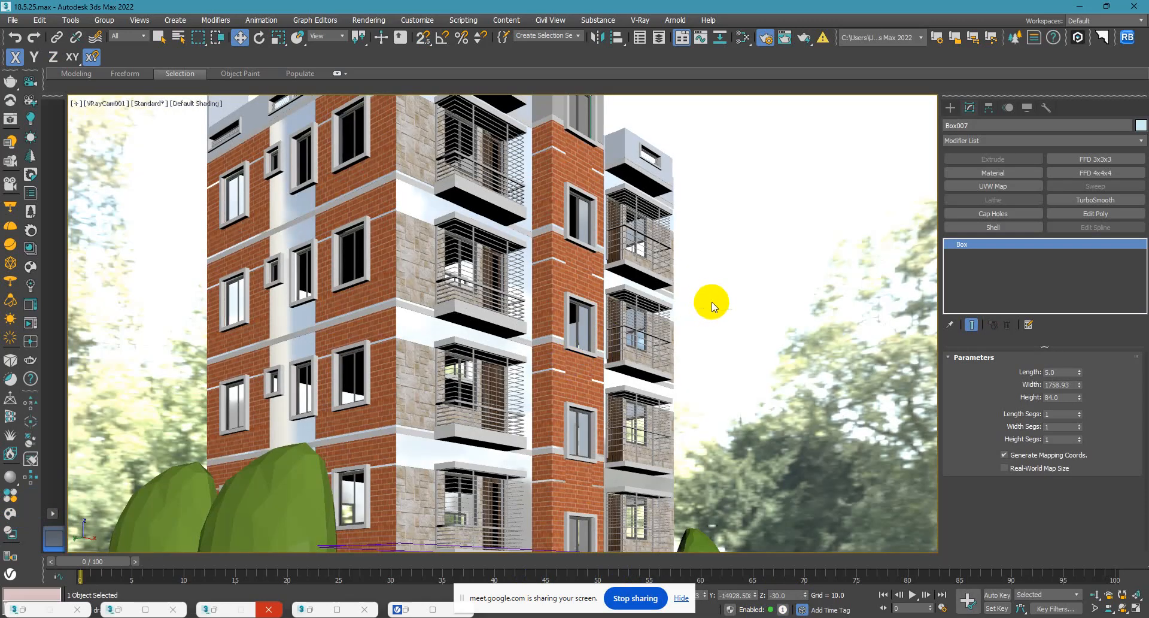
{"action": "key", "text": "shift+f"}
{"action": "left_click", "coordinate": [670, 305]}
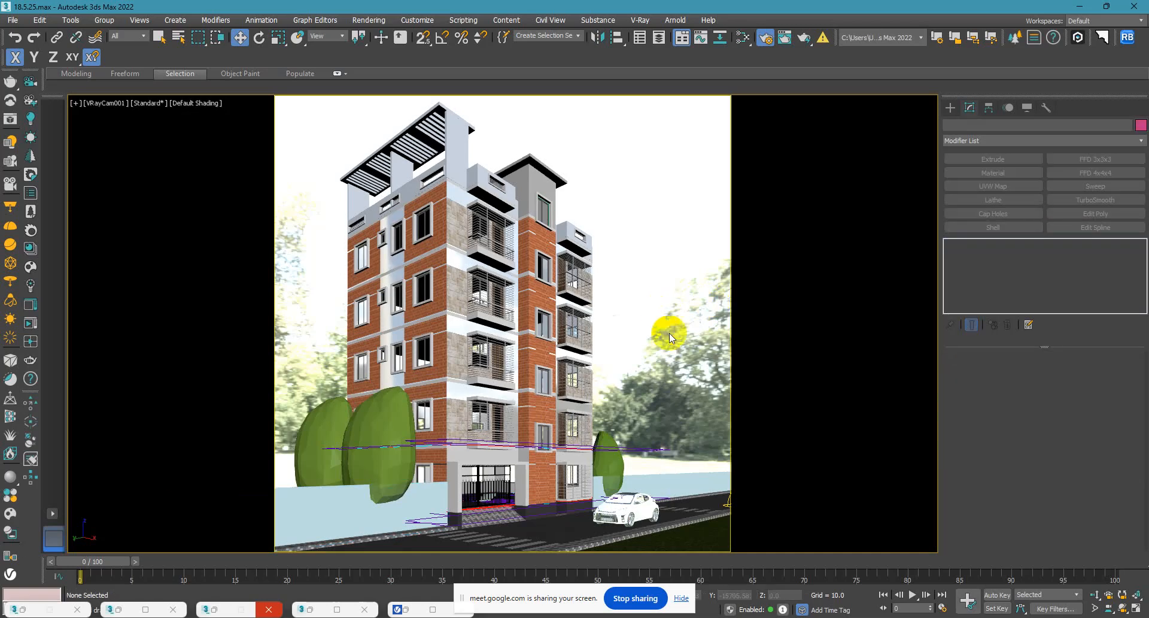
{"action": "left_click", "coordinate": [648, 479]}
{"action": "left_click", "coordinate": [604, 467]}
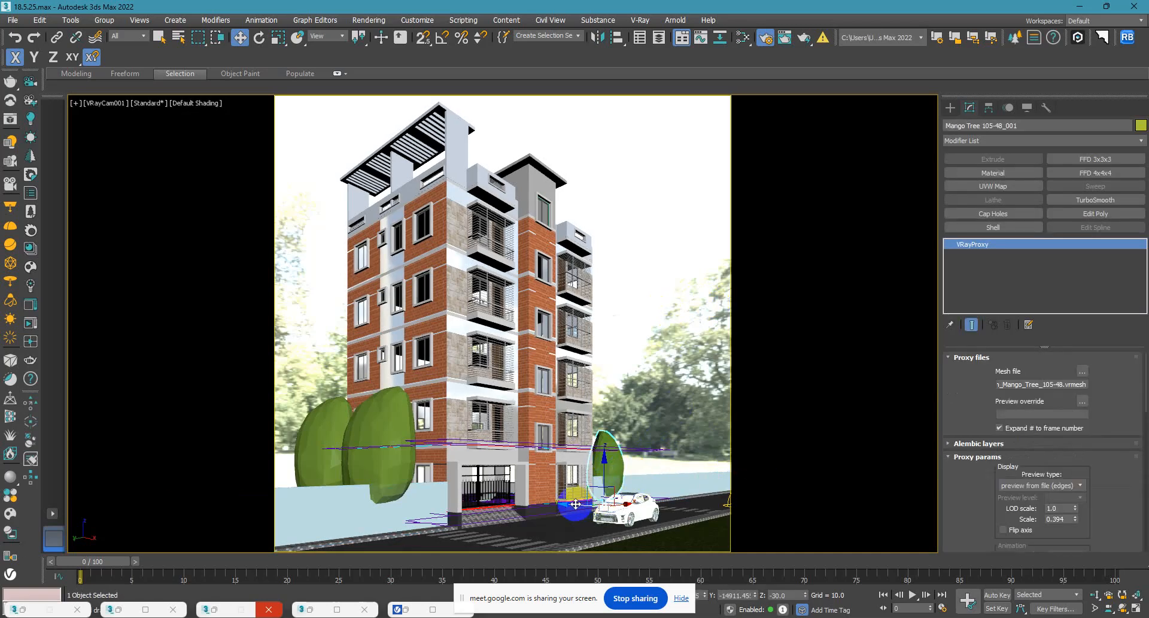
{"action": "left_click_drag", "start_coordinate": [570, 503], "coordinate": [570, 506]}
{"action": "left_click", "coordinate": [371, 462]}
{"action": "left_click_drag", "start_coordinate": [389, 527], "coordinate": [270, 533]}
{"action": "left_click", "coordinate": [618, 469]}
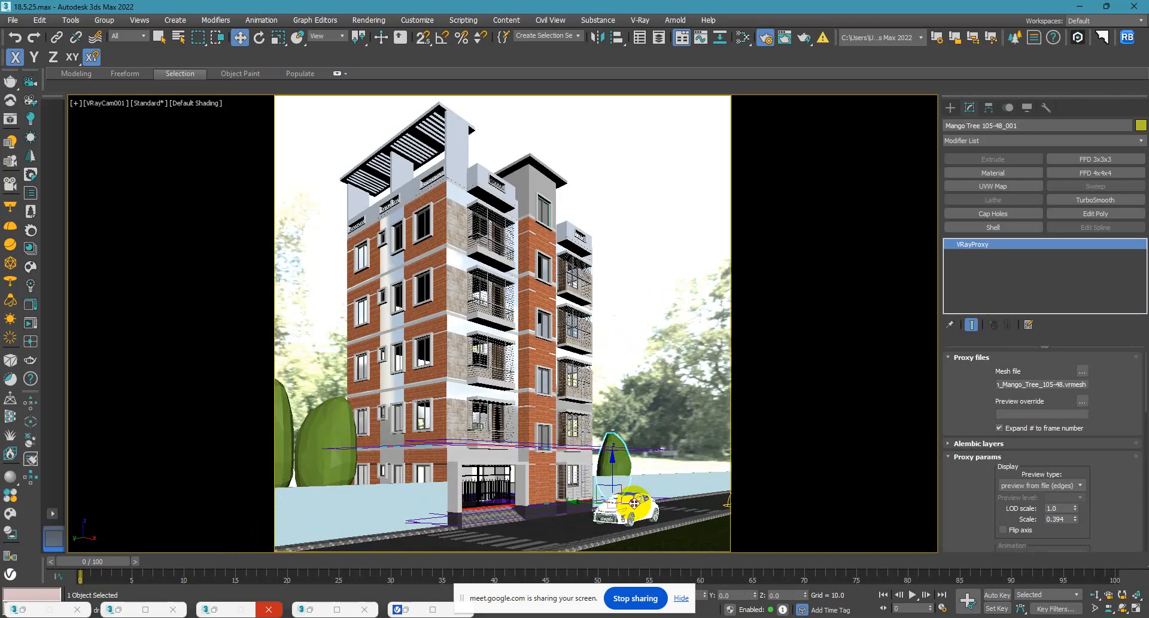
{"action": "left_click", "coordinate": [664, 317]}
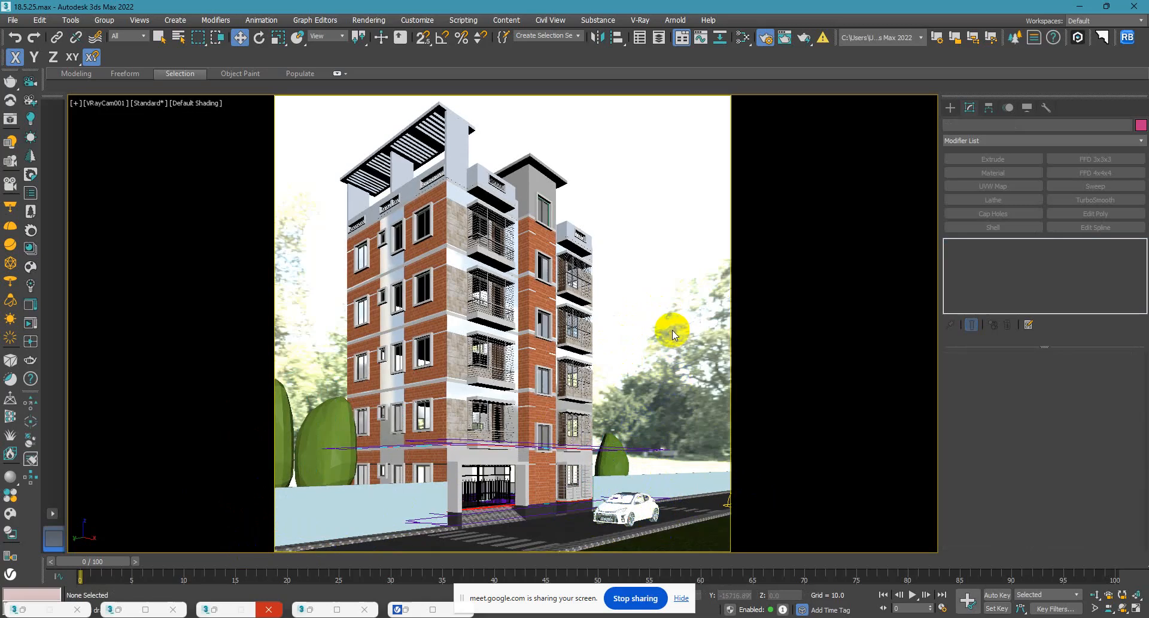
Select both boundary walls and bring up the material editor full screen.
{"action": "left_click", "coordinate": [684, 478]}
{"action": "left_click", "coordinate": [367, 497], "text": "ctrl"}
{"action": "key", "text": "m"}
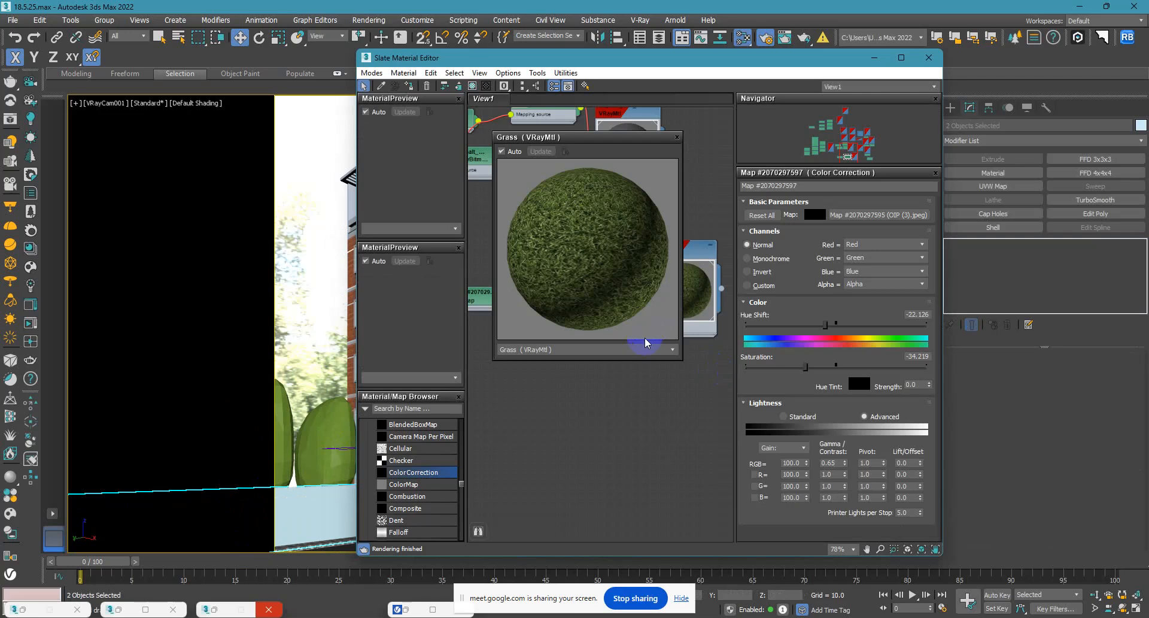
{"action": "left_click", "coordinate": [900, 58]}
Duplicate the Grass material with its Color Correction and Bitmap nodes in the empty space below the original.
{"action": "middle_click_drag", "start_coordinate": [529, 205], "coordinate": [280, 339]}
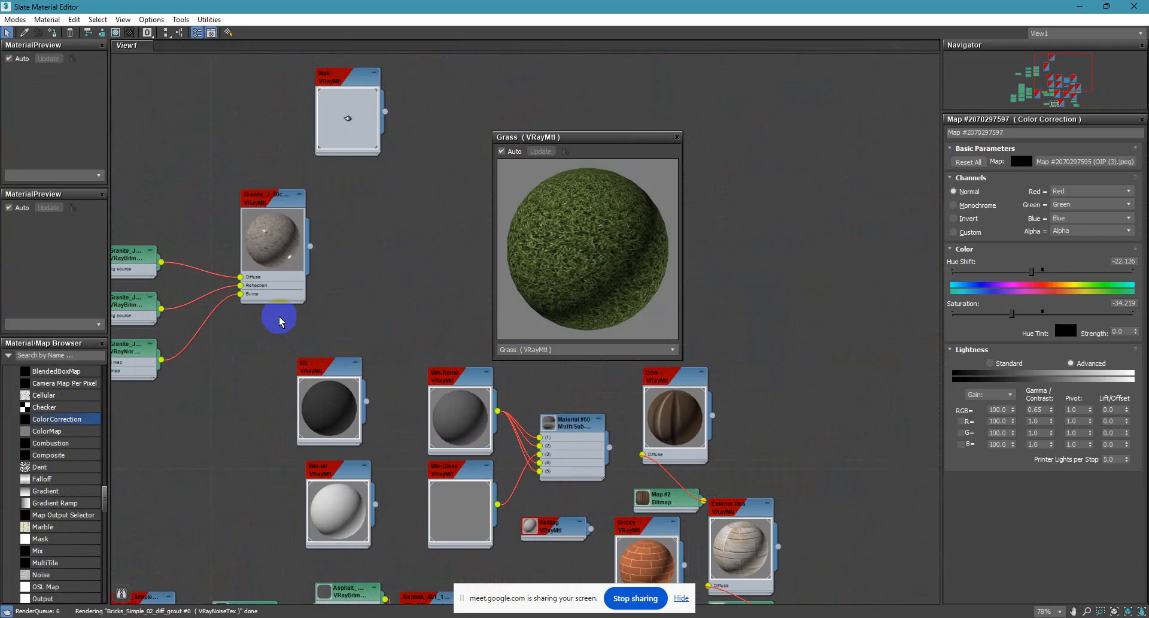
{"action": "scroll", "coordinate": [292, 321], "scroll_direction": "down", "scroll_amount": 6}
{"action": "middle_click_drag", "start_coordinate": [336, 361], "coordinate": [302, 320]}
{"action": "scroll", "coordinate": [290, 434], "scroll_direction": "up", "scroll_amount": 3}
{"action": "middle_click_drag", "start_coordinate": [290, 434], "coordinate": [314, 333]}
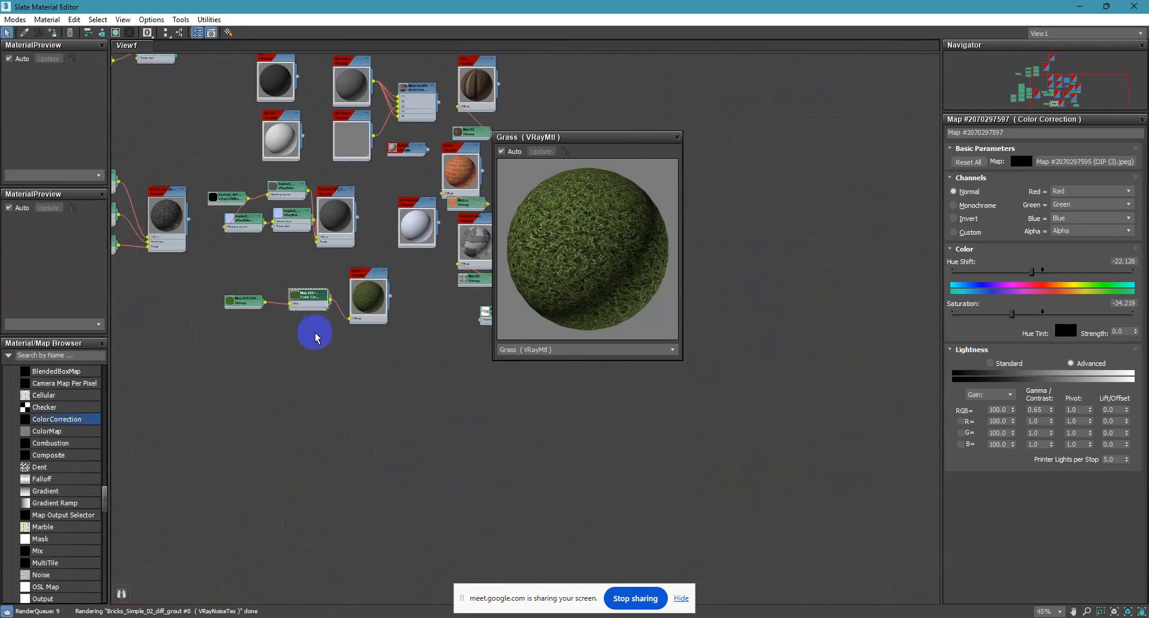
{"action": "left_click_drag", "start_coordinate": [385, 356], "coordinate": [235, 287]}
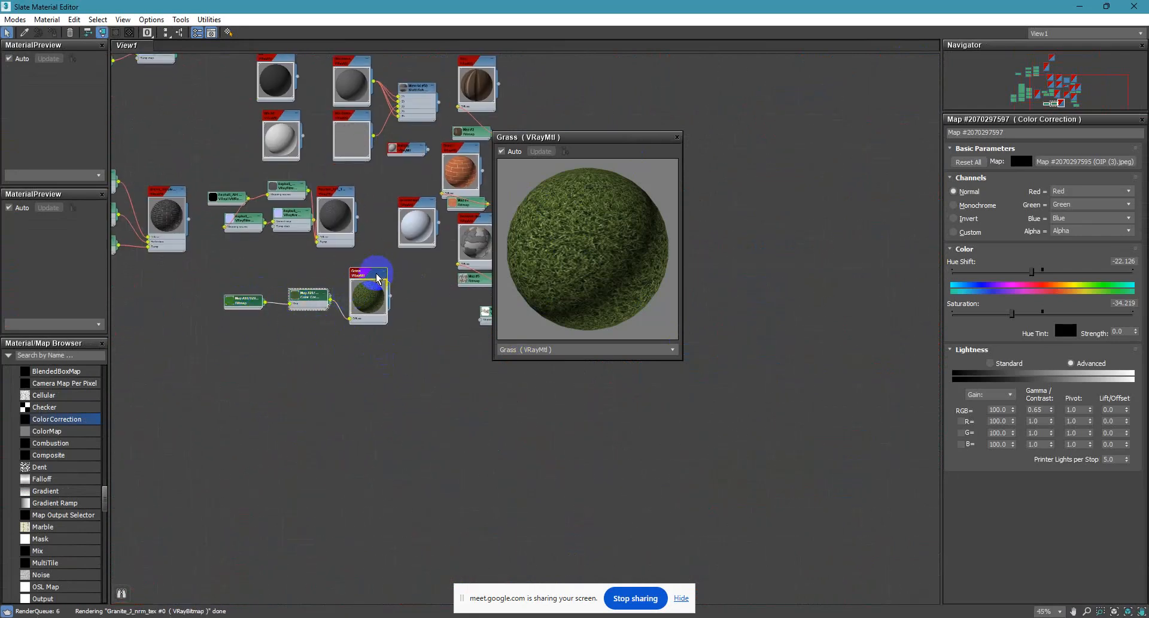
{"action": "left_click_drag", "start_coordinate": [377, 277], "coordinate": [382, 364]}
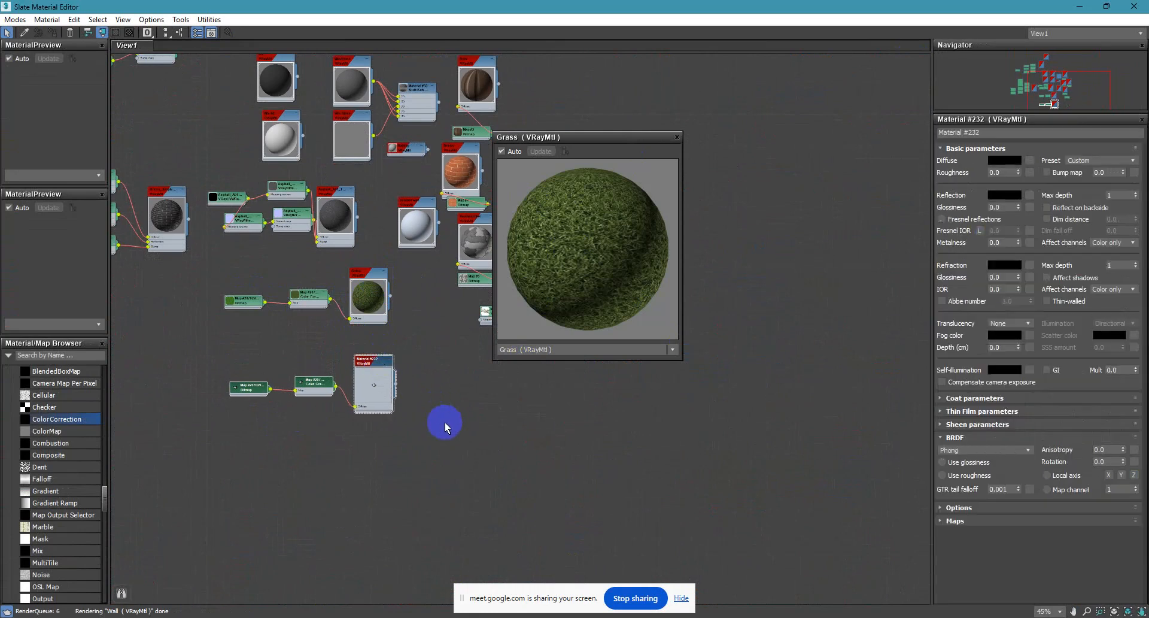
Spread the duplicated nodes apart, disconnect the copied bitmap and delete the copied Color Correction node.
{"action": "double_click", "coordinate": [316, 382]}
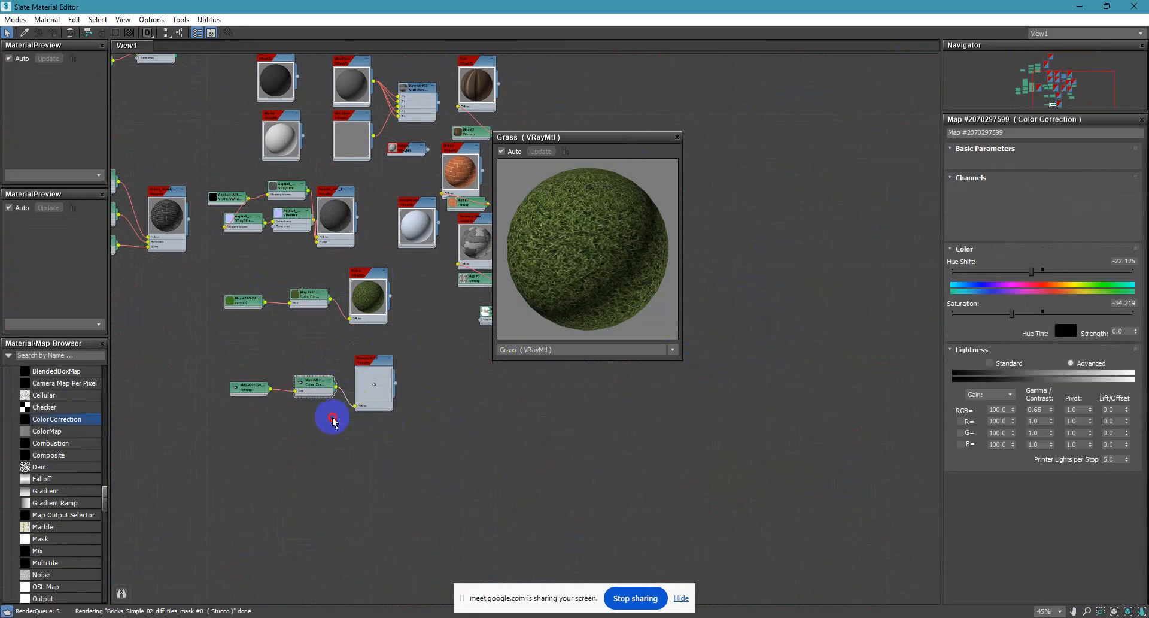
{"action": "left_click_drag", "start_coordinate": [311, 387], "coordinate": [169, 375]}
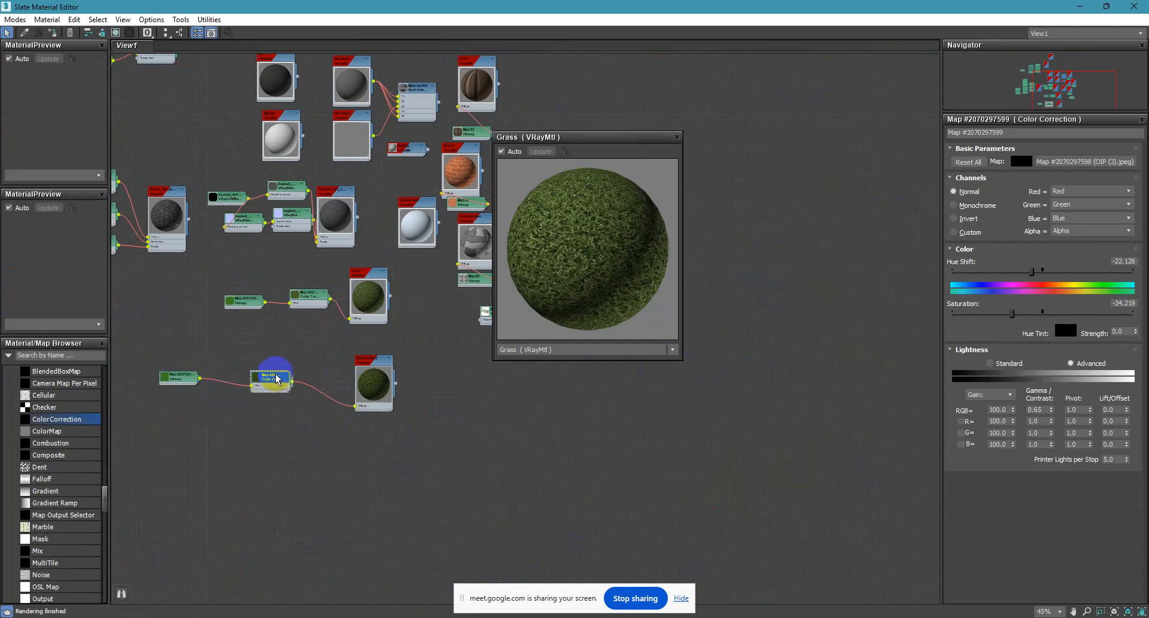
{"action": "left_click", "coordinate": [250, 389]}
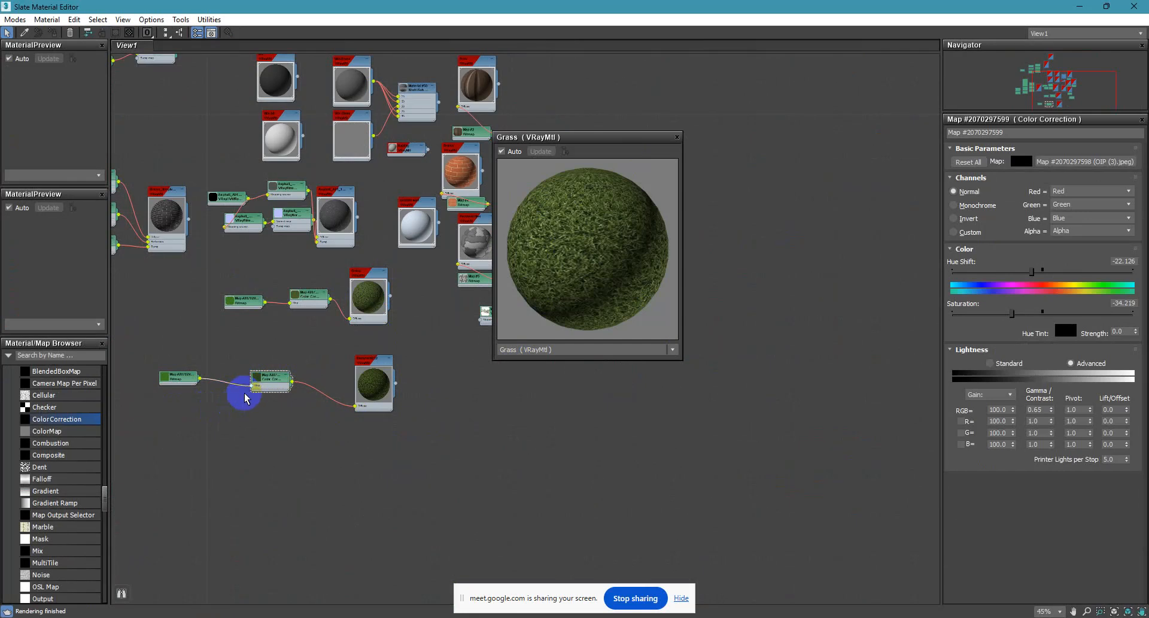
{"action": "key", "text": "Delete"}
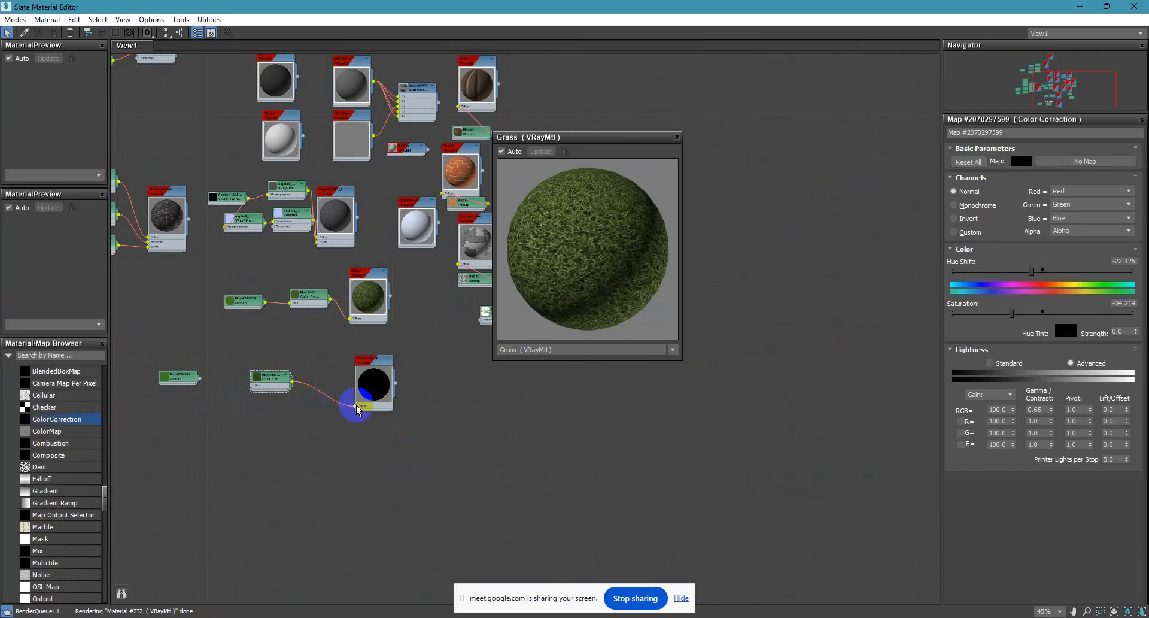
{"action": "key", "text": "Delete"}
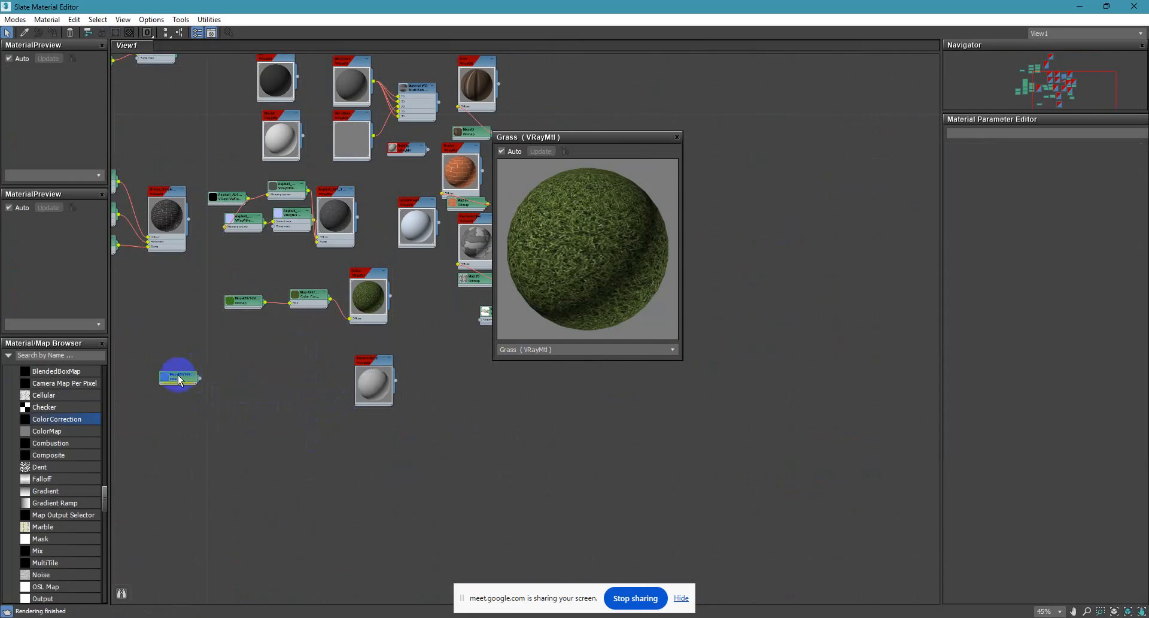
Load Concrete_Plain_Diffuse.jpg from E:\3D Asset\Concreat into the copied Bitmap node.
{"action": "double_click", "coordinate": [169, 380]}
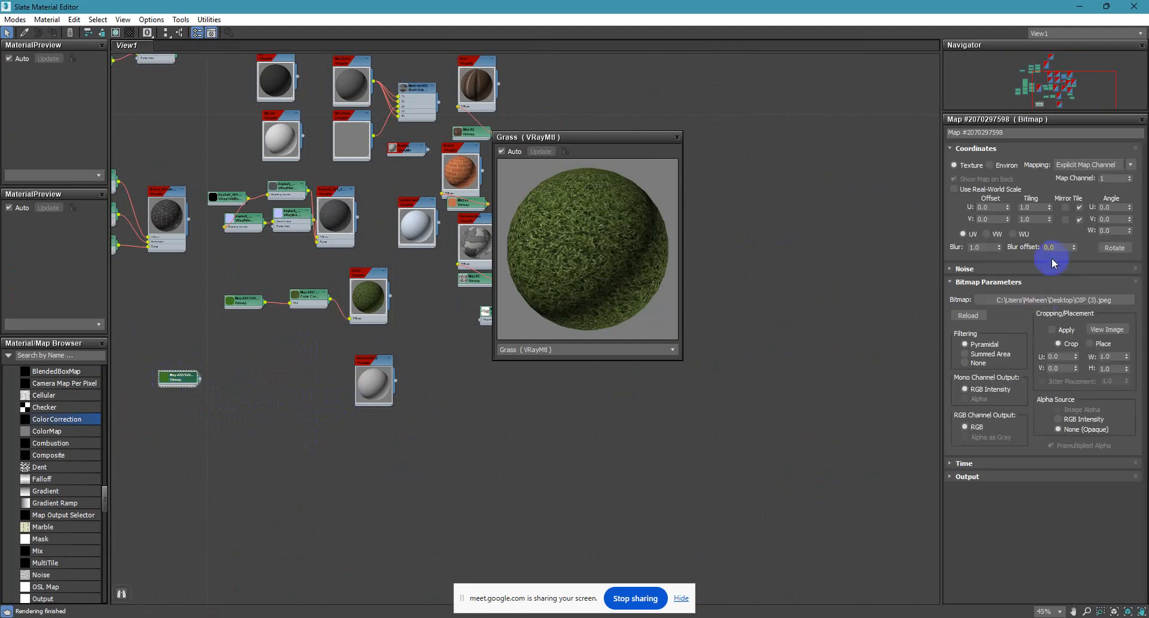
{"action": "left_click", "coordinate": [1070, 298]}
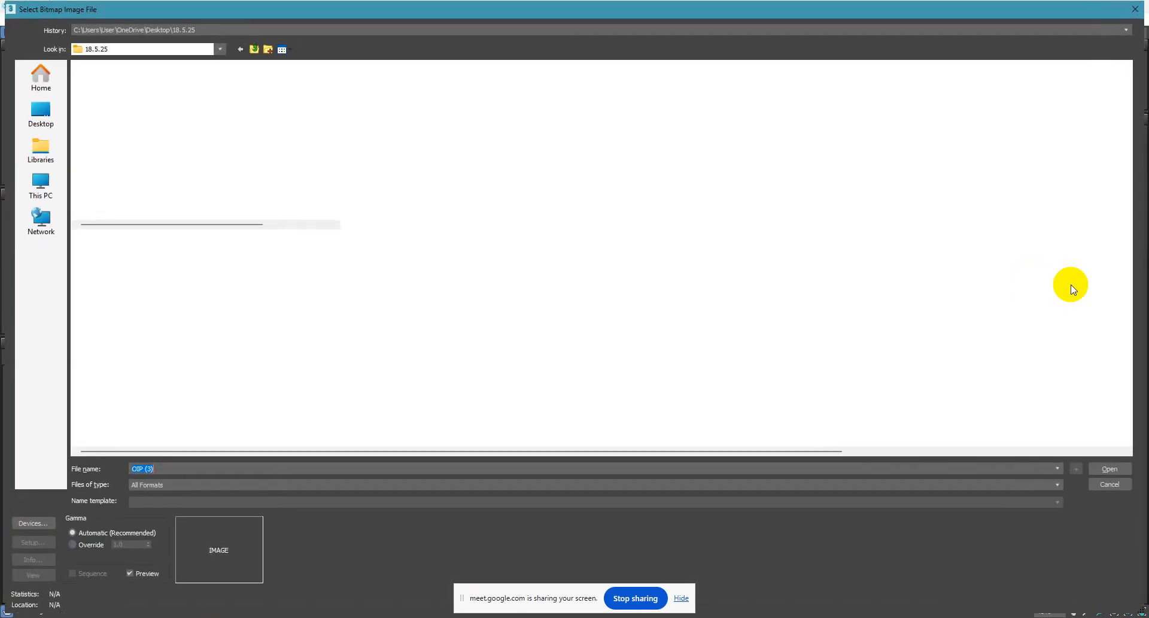
{"action": "left_click", "coordinate": [254, 49]}
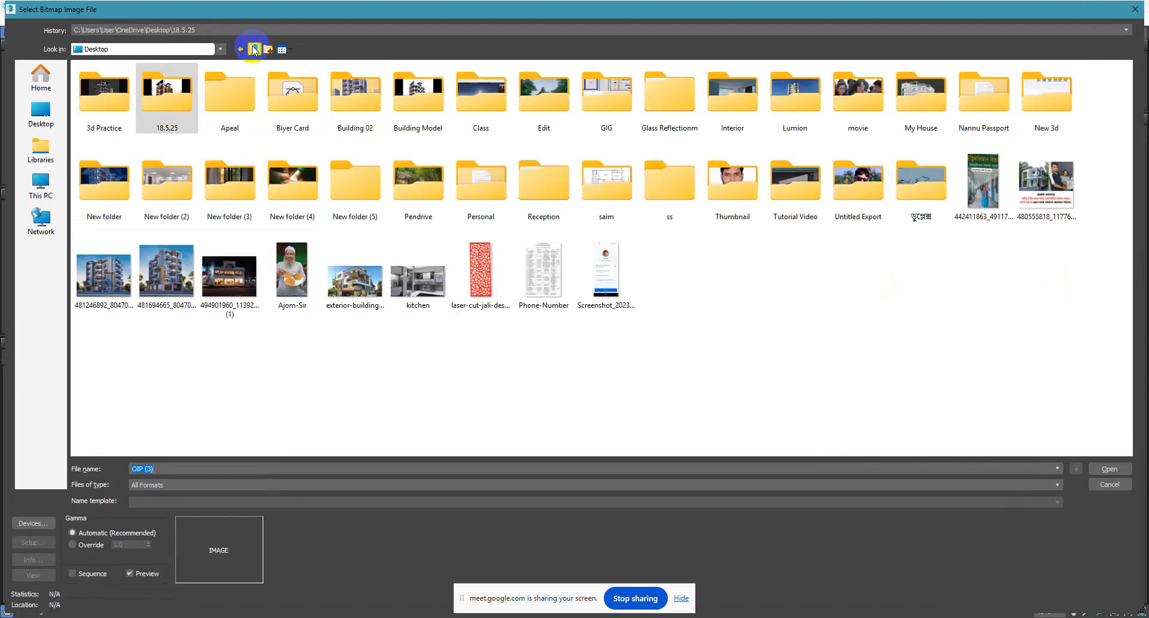
{"action": "left_click", "coordinate": [41, 183]}
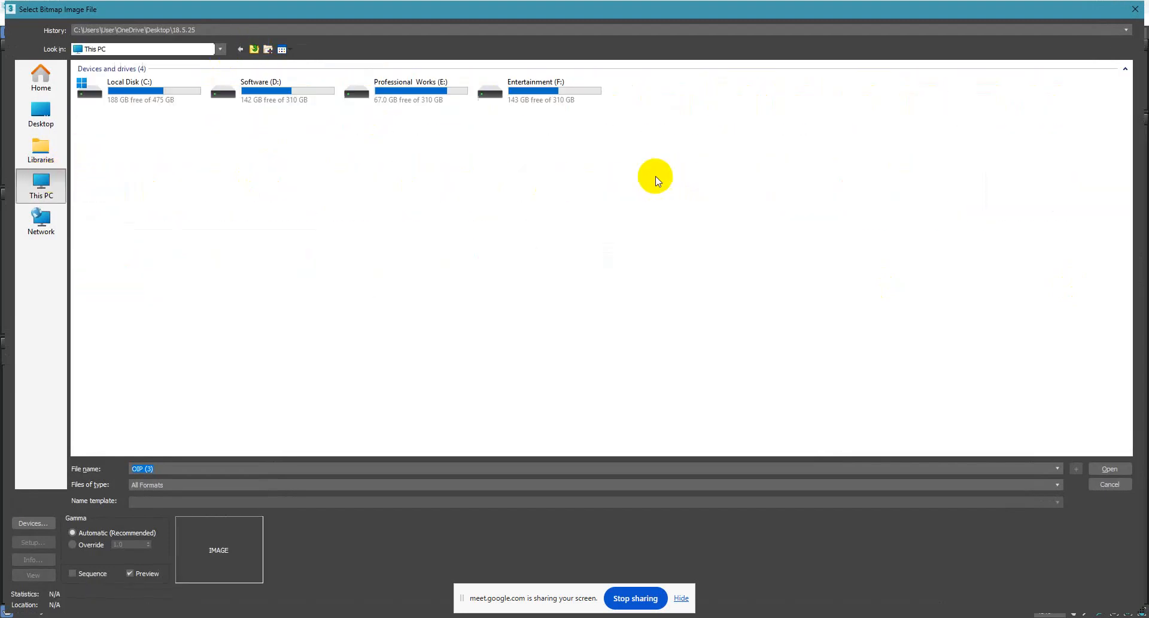
{"action": "double_click", "coordinate": [405, 86]}
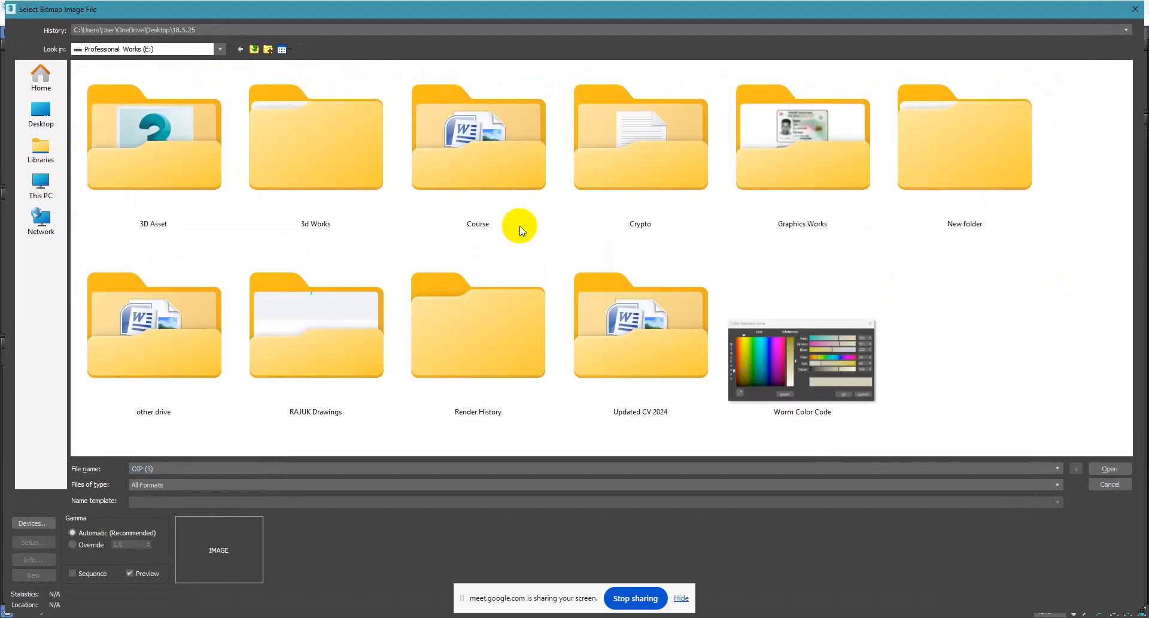
{"action": "left_click", "coordinate": [201, 184]}
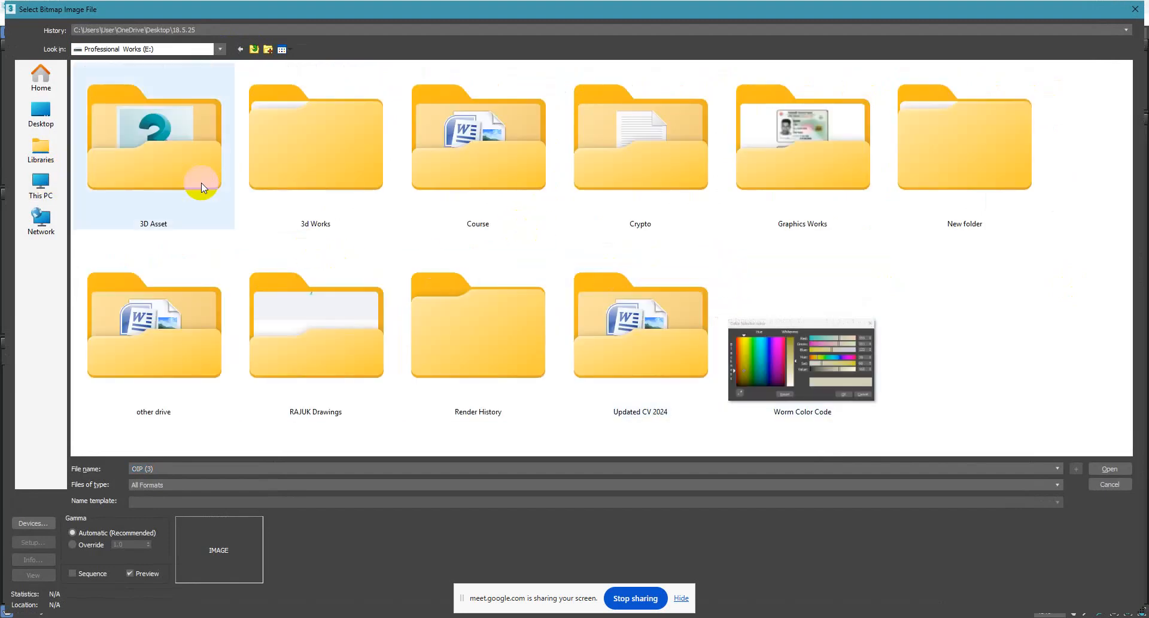
{"action": "double_click", "coordinate": [201, 182]}
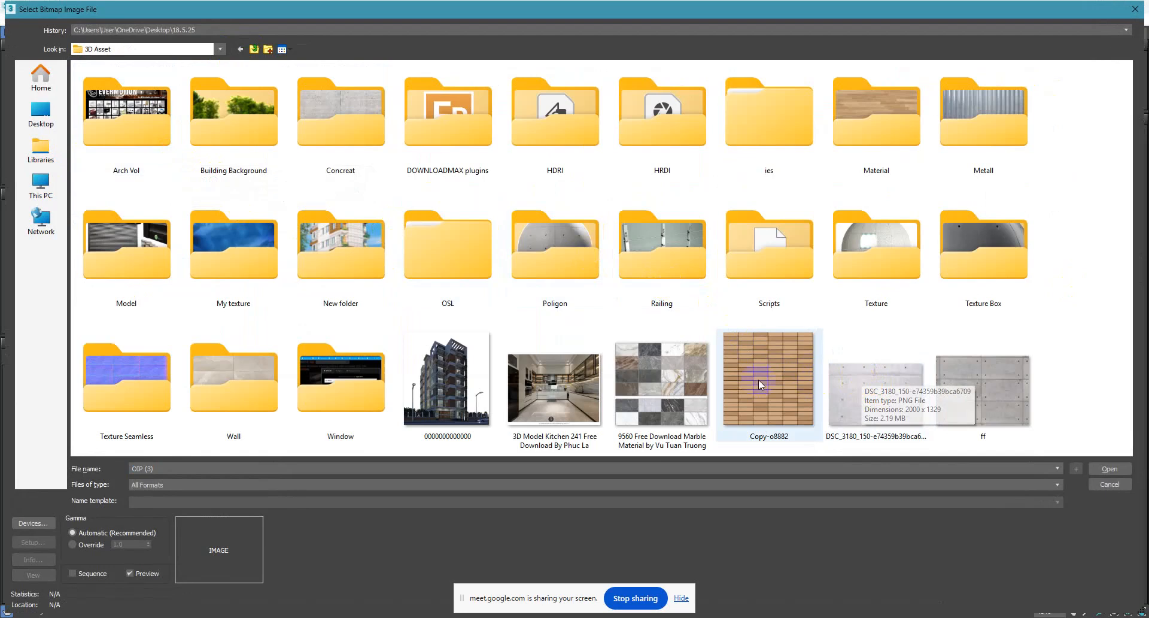
{"action": "double_click", "coordinate": [359, 120]}
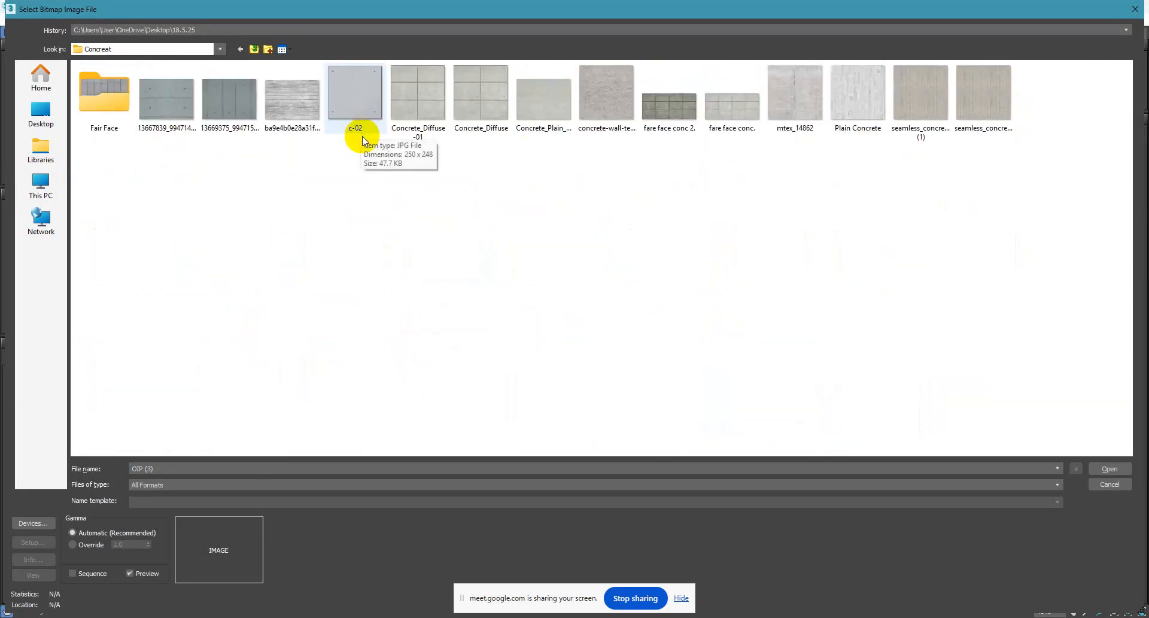
{"action": "double_click", "coordinate": [564, 84]}
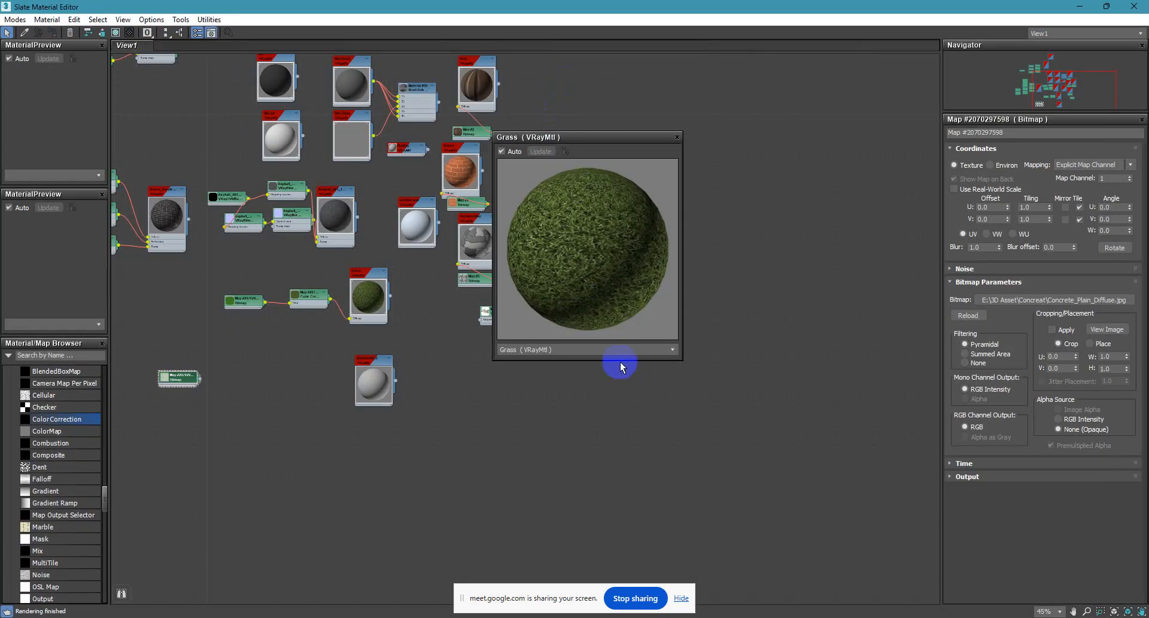
Connect the concrete bitmap to the duplicated V-Ray material's Diffuse slot and name the material Wall.
{"action": "scroll", "coordinate": [188, 388], "scroll_direction": "up", "scroll_amount": 5}
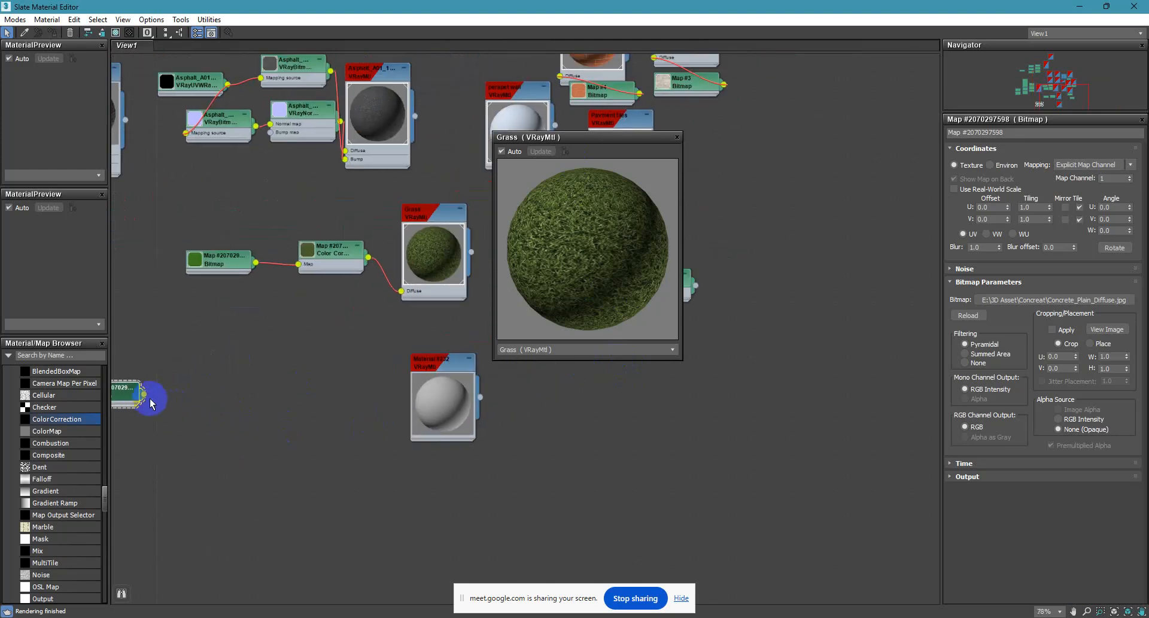
{"action": "double_click", "coordinate": [424, 398]}
{"action": "left_click_drag", "start_coordinate": [134, 395], "coordinate": [410, 443]}
{"action": "left_click", "coordinate": [1001, 132]}
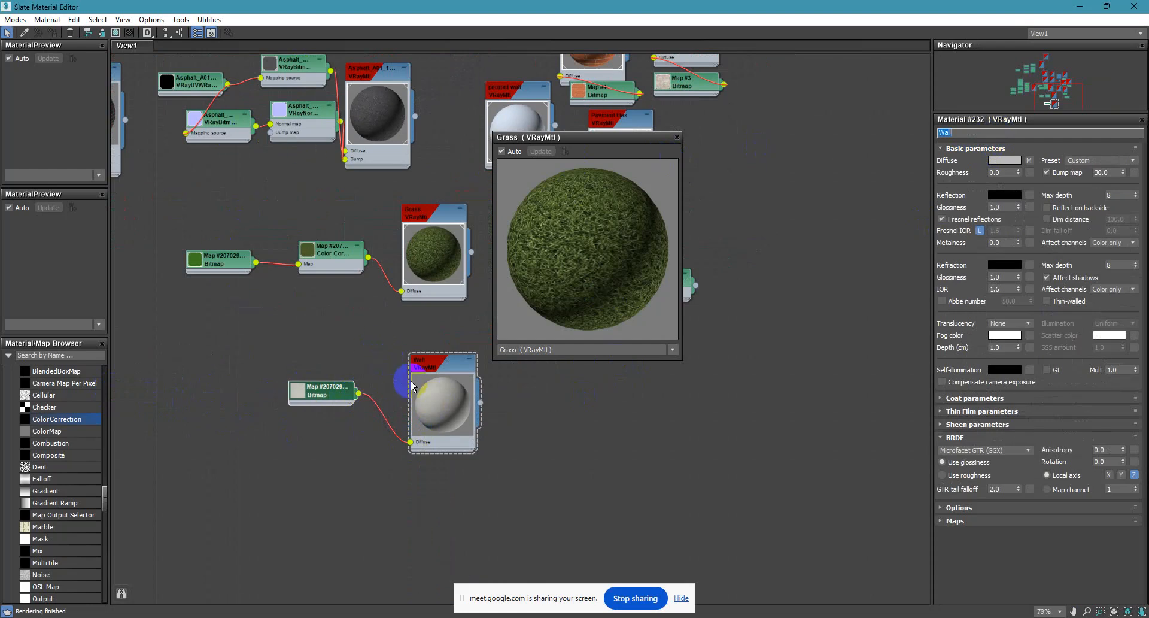
Assign the concrete material to the two selected boundary walls, renaming it Wall 02 rather than replacing the existing one.
{"action": "left_click", "coordinate": [429, 393]}
{"action": "left_click", "coordinate": [52, 32]}
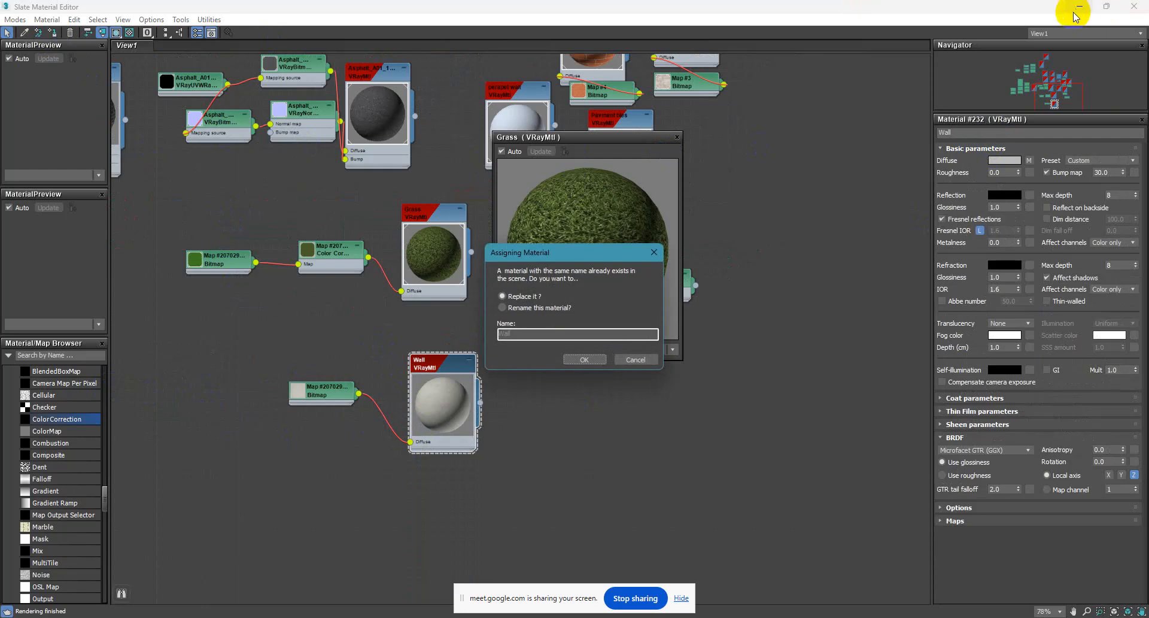
{"action": "left_click", "coordinate": [526, 310]}
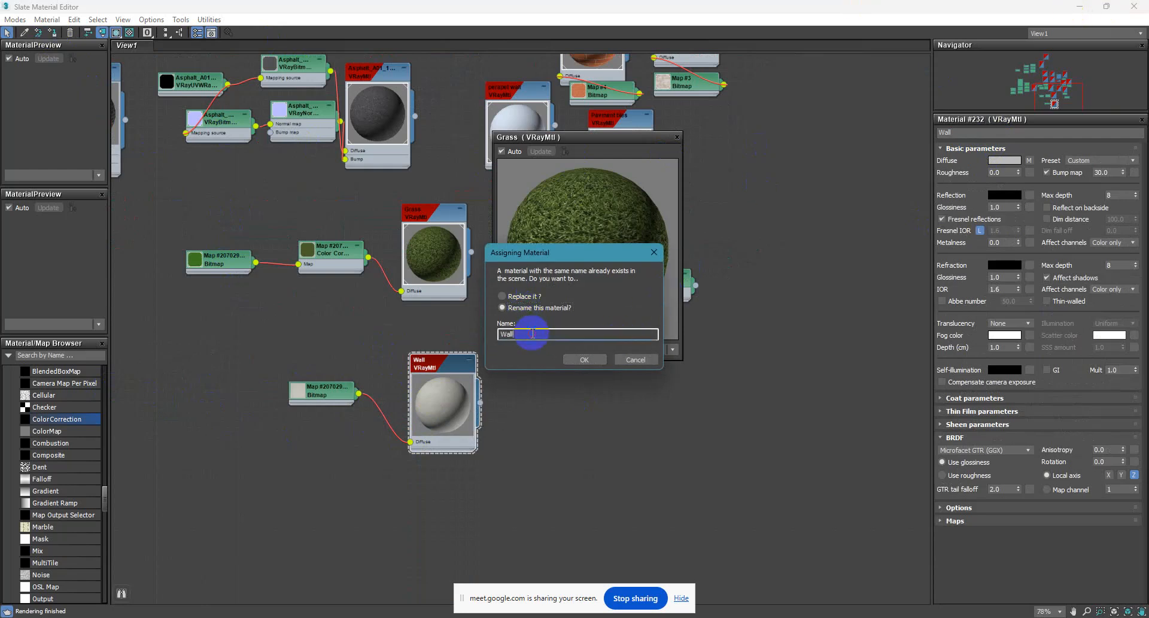
{"action": "type", "text": "02"}
{"action": "key", "text": "Return"}
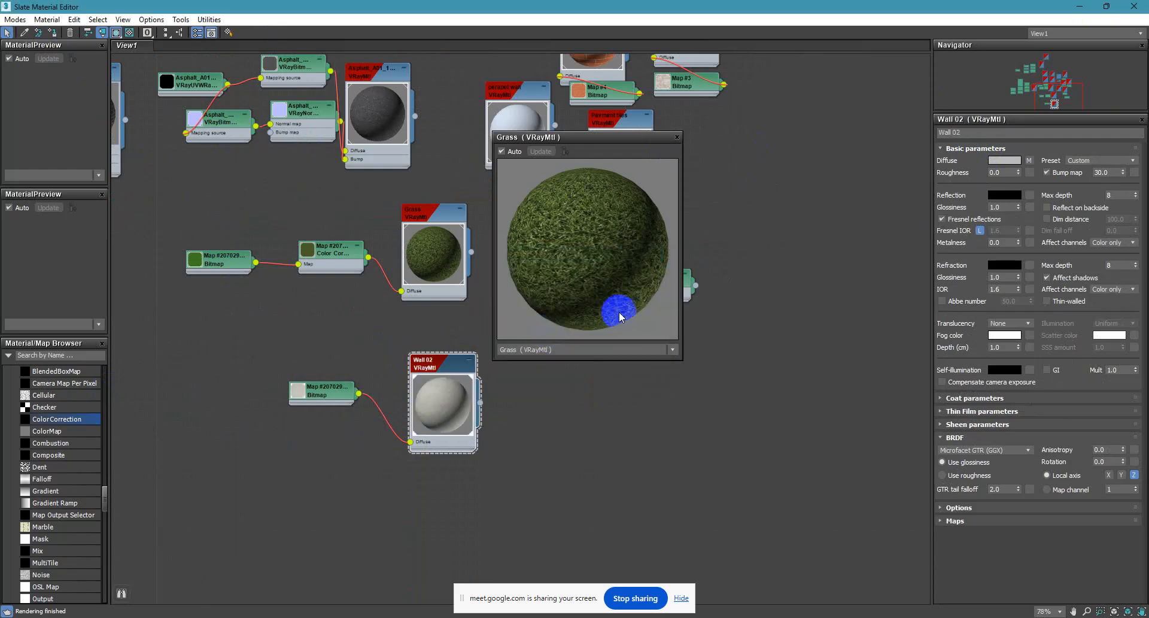
Back in the scene, add a UVW Map modifier with Box mapping to both boundary walls and adjust its mapping size.
{"action": "left_click", "coordinate": [1079, 7]}
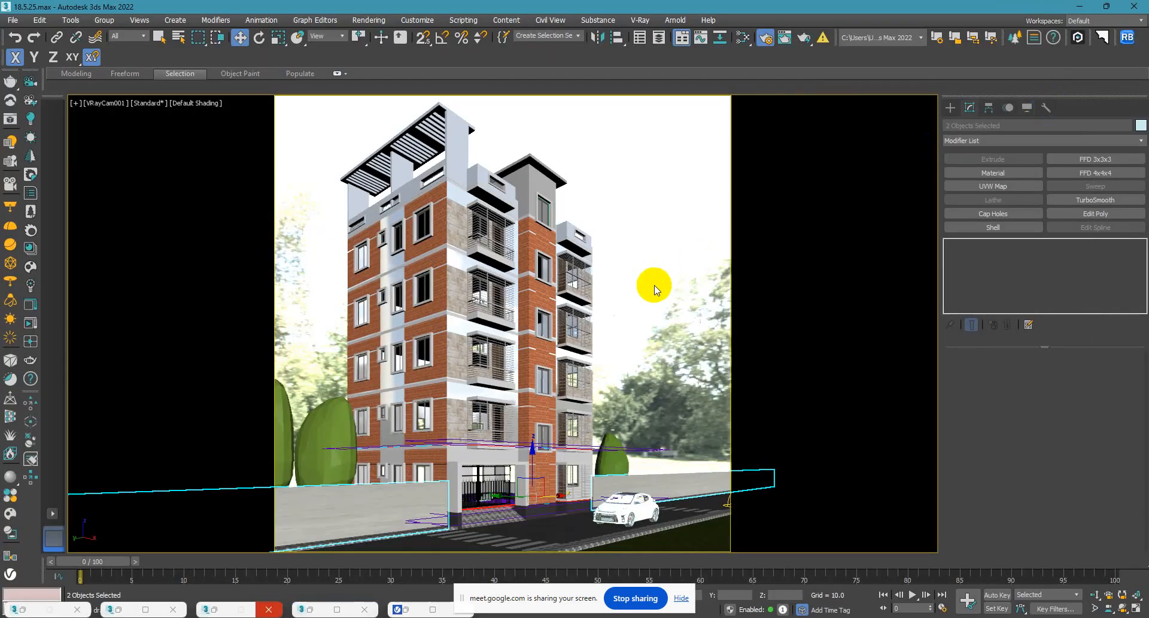
{"action": "left_click", "coordinate": [993, 185]}
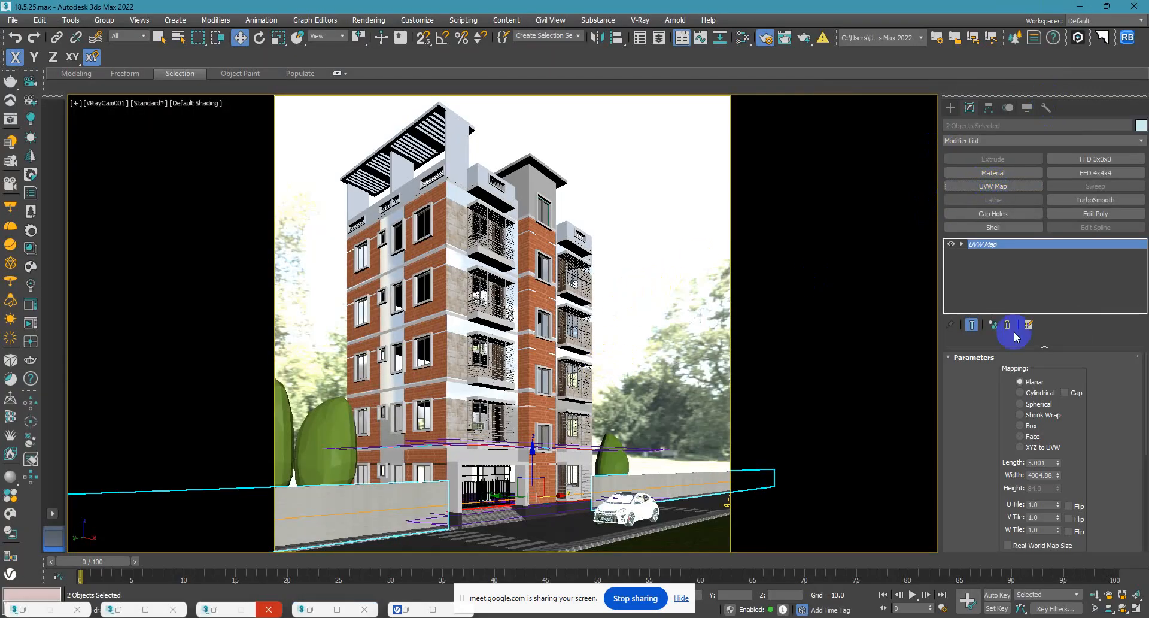
{"action": "left_click", "coordinate": [1030, 425]}
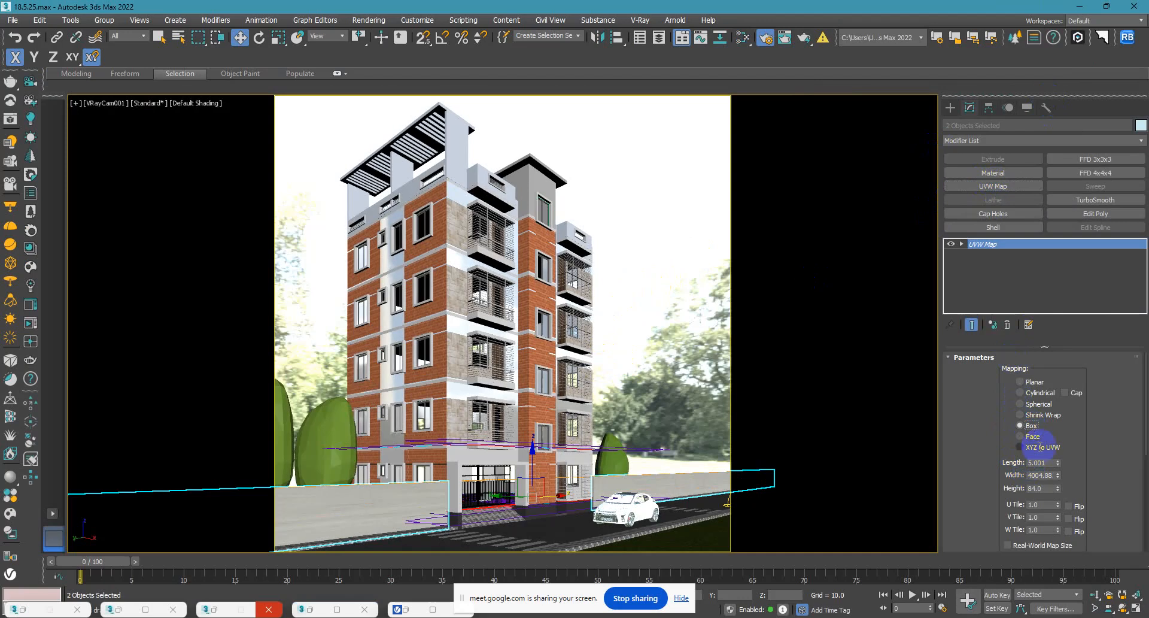
{"action": "left_click_drag", "start_coordinate": [1058, 479], "coordinate": [1061, 536]}
{"action": "left_click", "coordinate": [805, 304]}
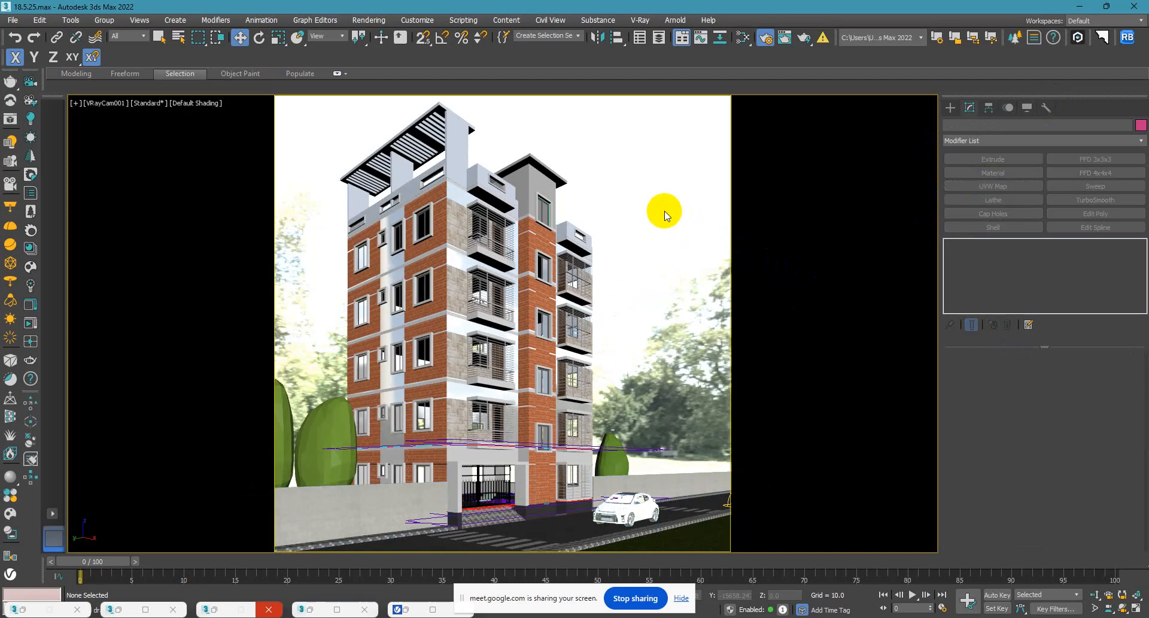
Move the car slightly along the road and clear the selection.
{"action": "left_click", "coordinate": [610, 507]}
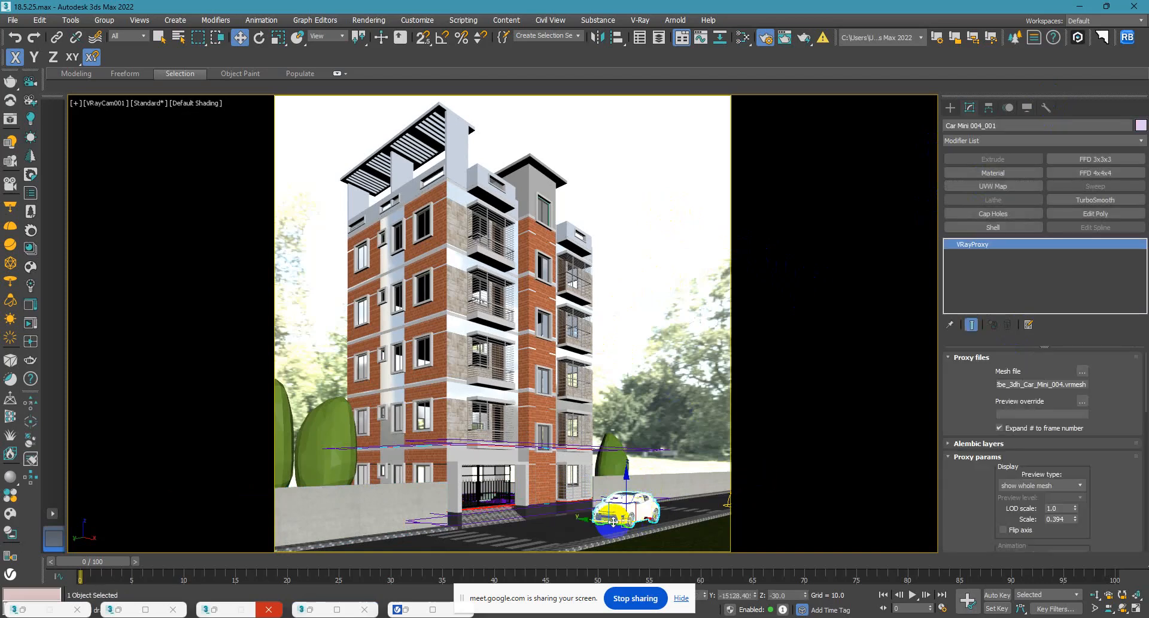
{"action": "left_click", "coordinate": [654, 303]}
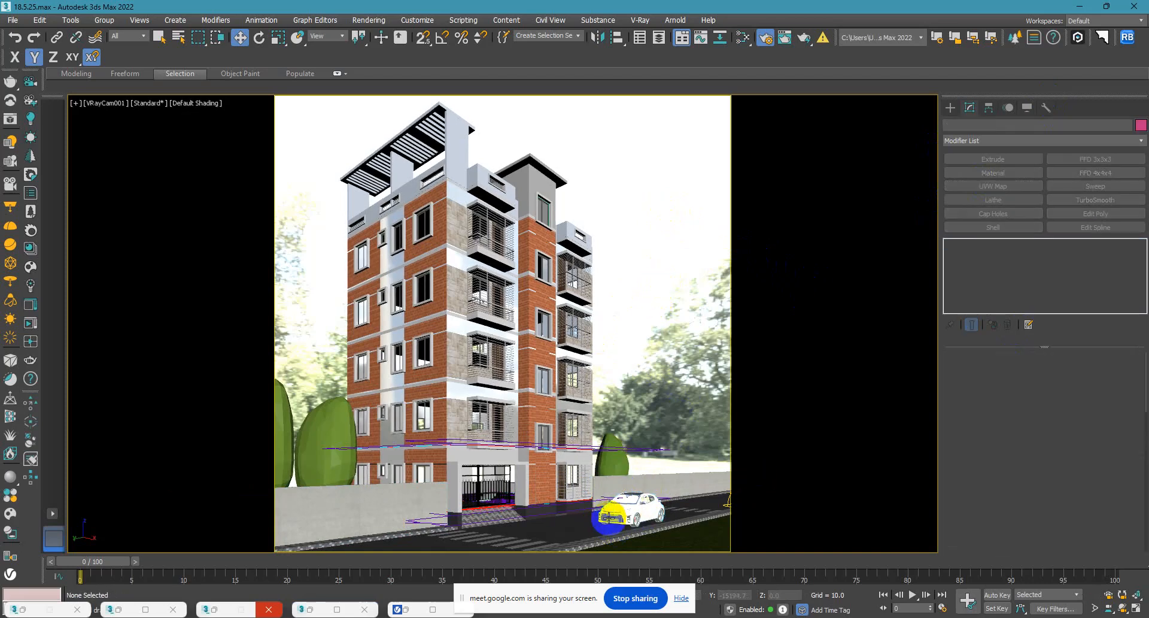
{"action": "left_click", "coordinate": [608, 539]}
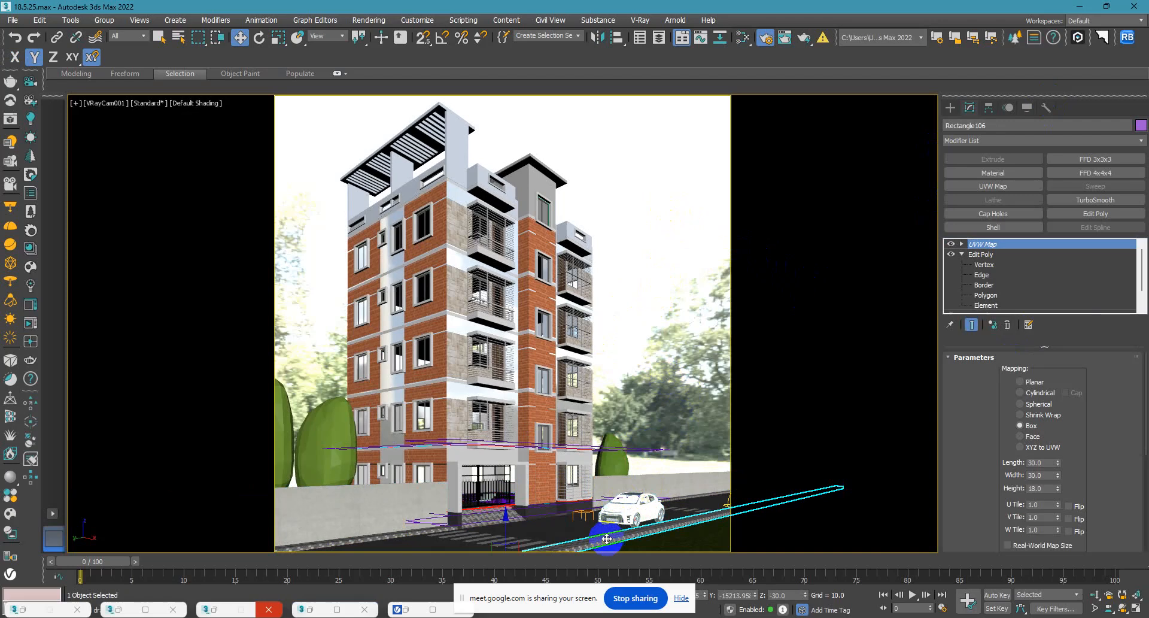
{"action": "left_click", "coordinate": [638, 302]}
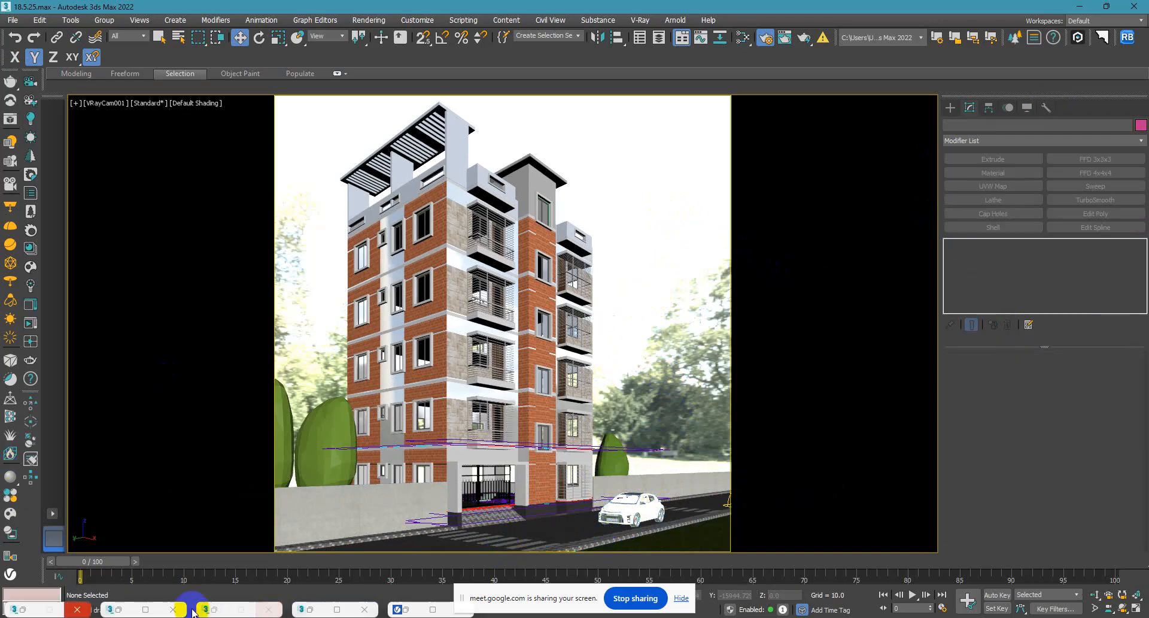
Examine the boundary walls and car in the V-Ray Frame Buffer's interactive render, stop rendering and return to the scene.
{"action": "left_click", "coordinate": [413, 608]}
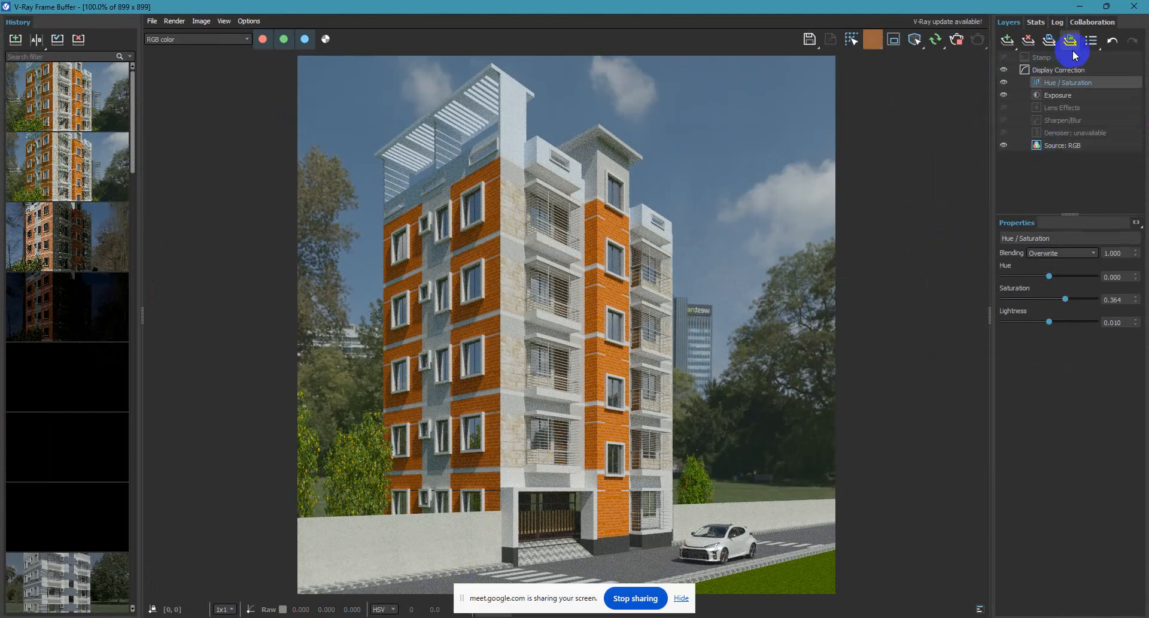
{"action": "left_click", "coordinate": [929, 48]}
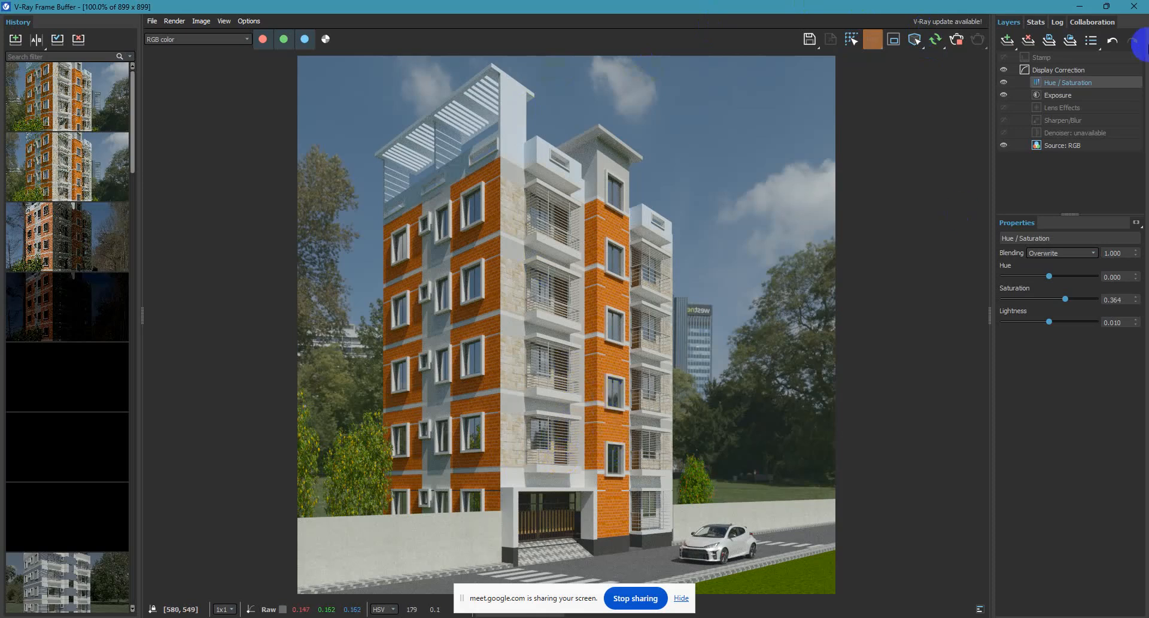
{"action": "left_click", "coordinate": [958, 41]}
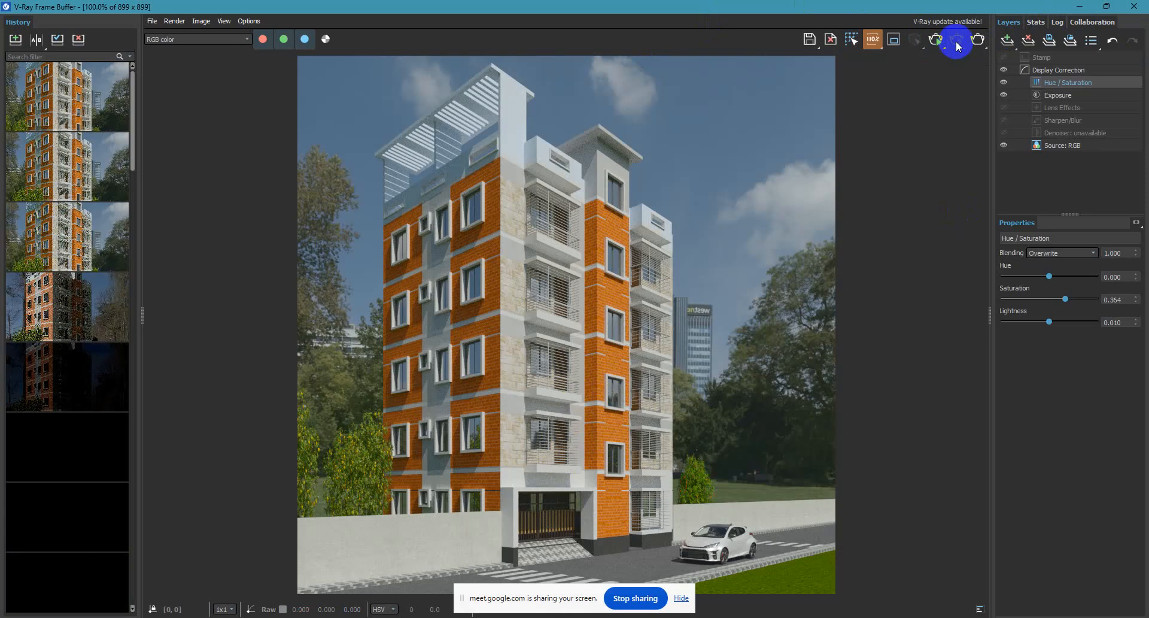
{"action": "left_click", "coordinate": [1079, 6]}
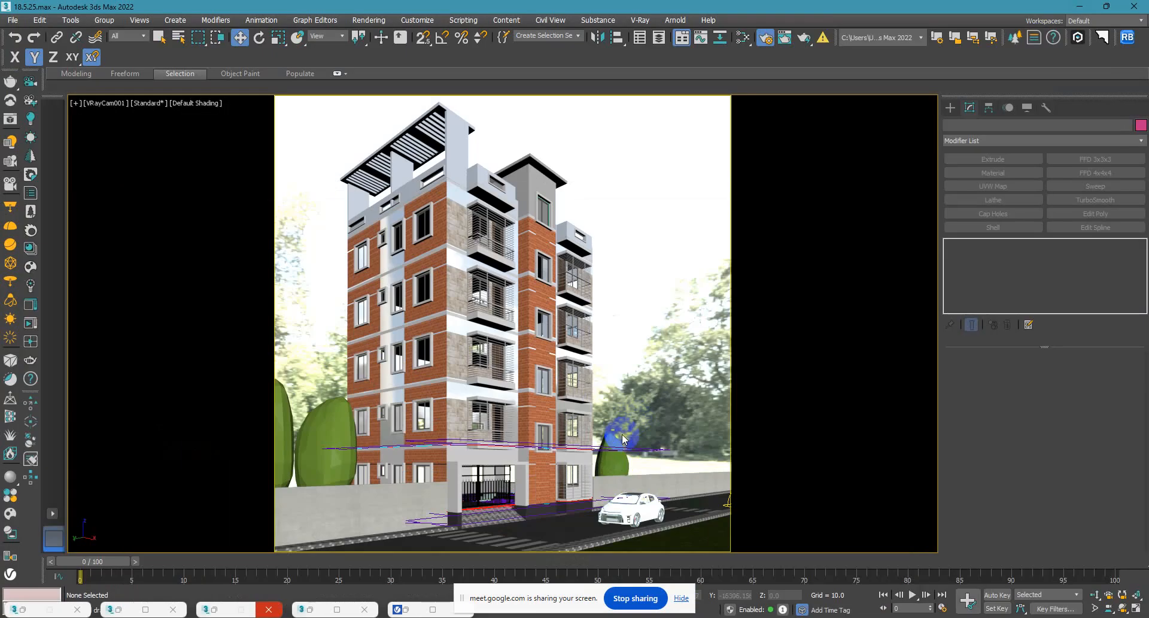
Select the railings and grilles of the two lowest balconies, zoom to them in a perspective view, and deselect them.
{"action": "left_click", "coordinate": [574, 490]}
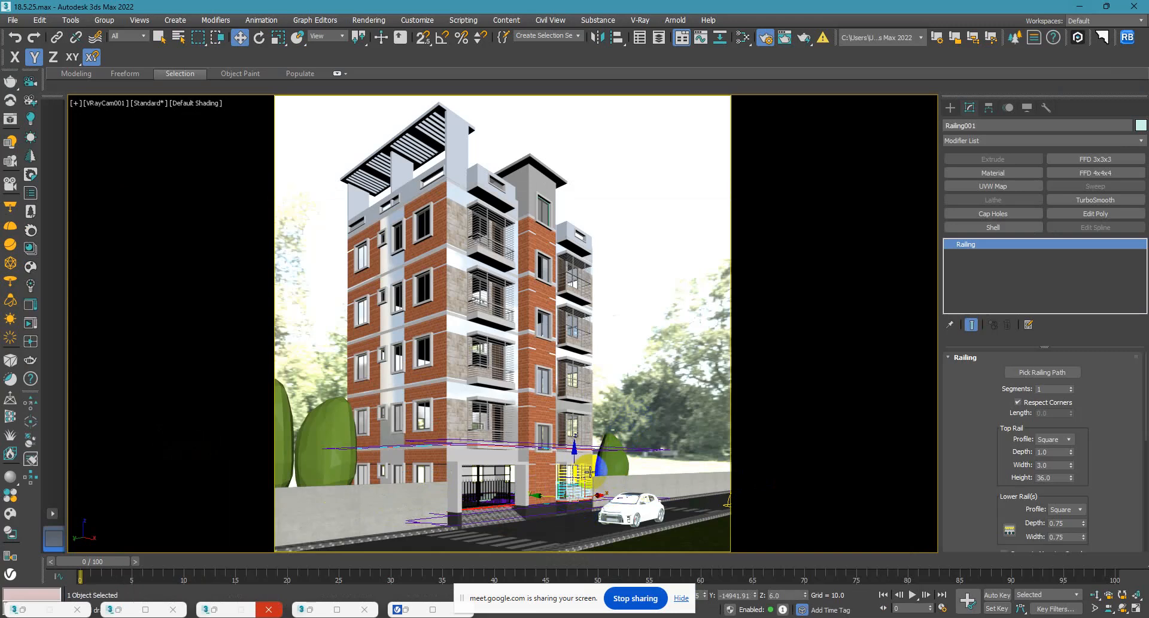
{"action": "left_click", "coordinate": [590, 472], "text": "ctrl"}
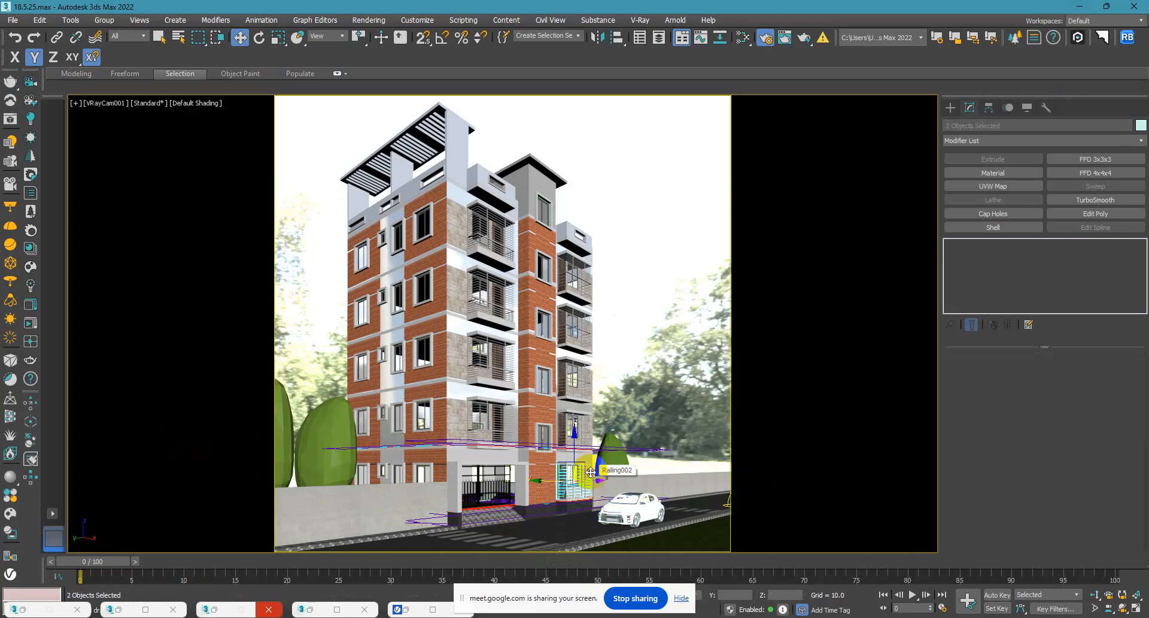
{"action": "left_click", "coordinate": [498, 435], "text": "ctrl"}
{"action": "left_click", "coordinate": [490, 422], "text": "ctrl"}
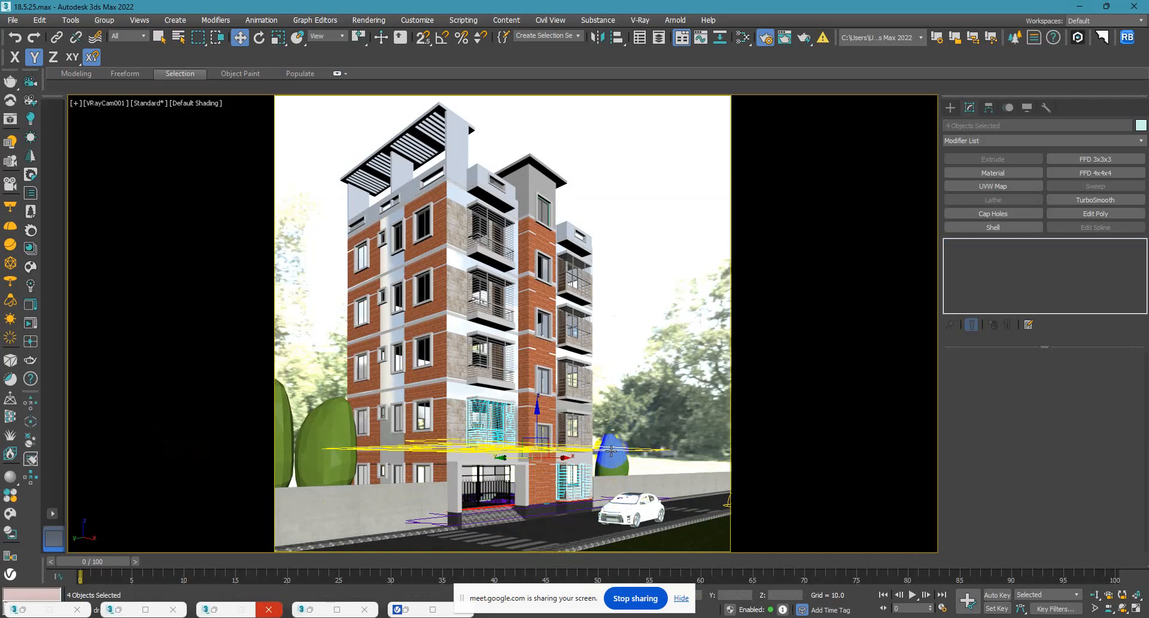
{"action": "key", "text": "p"}
{"action": "key", "text": "z"}
{"action": "middle_click_drag", "start_coordinate": [598, 438], "coordinate": [602, 186], "text": "alt"}
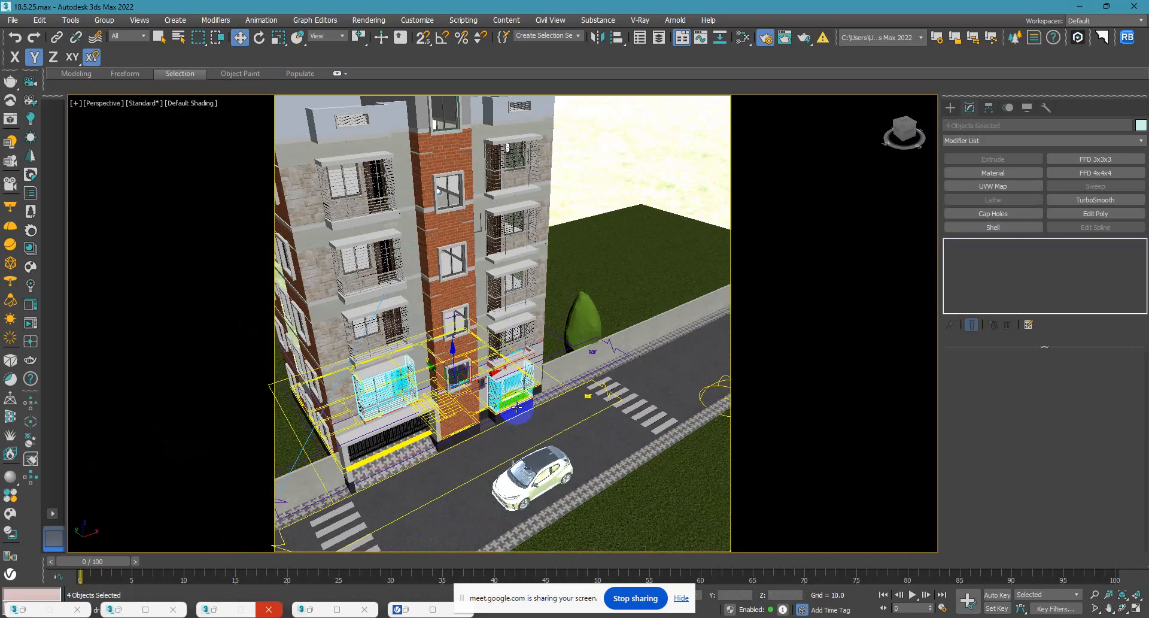
{"action": "left_click", "coordinate": [602, 186]}
Set the top rail height of the ground-floor balcony railing to 30.
{"action": "scroll", "coordinate": [486, 411], "scroll_direction": "up", "scroll_amount": 10}
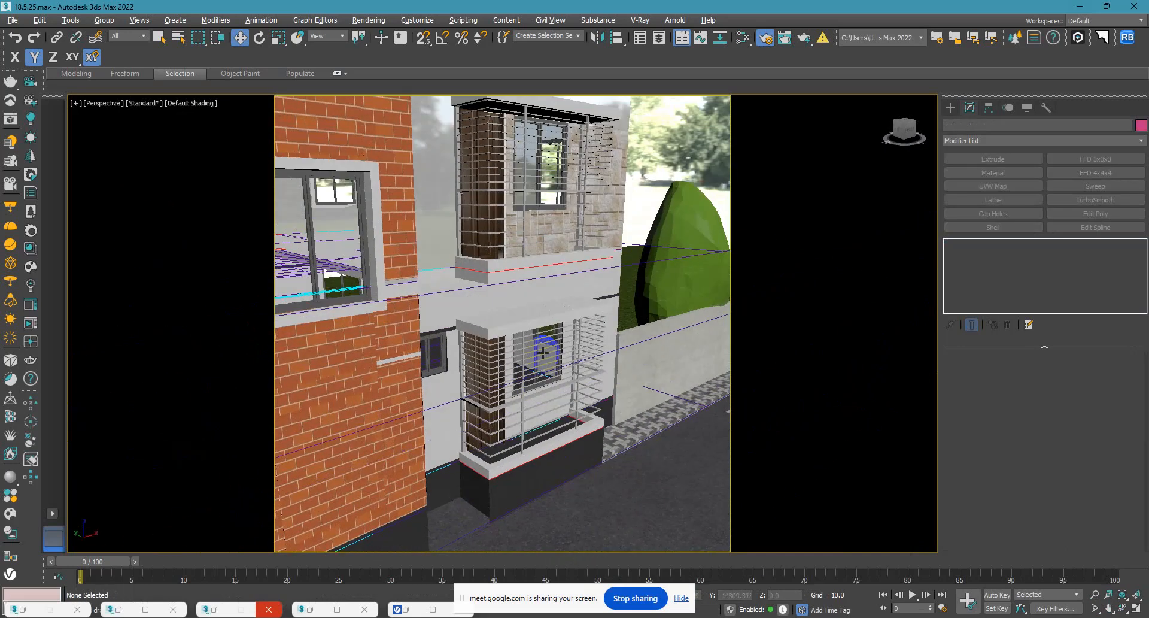
{"action": "scroll", "coordinate": [485, 412], "scroll_direction": "up", "scroll_amount": 10}
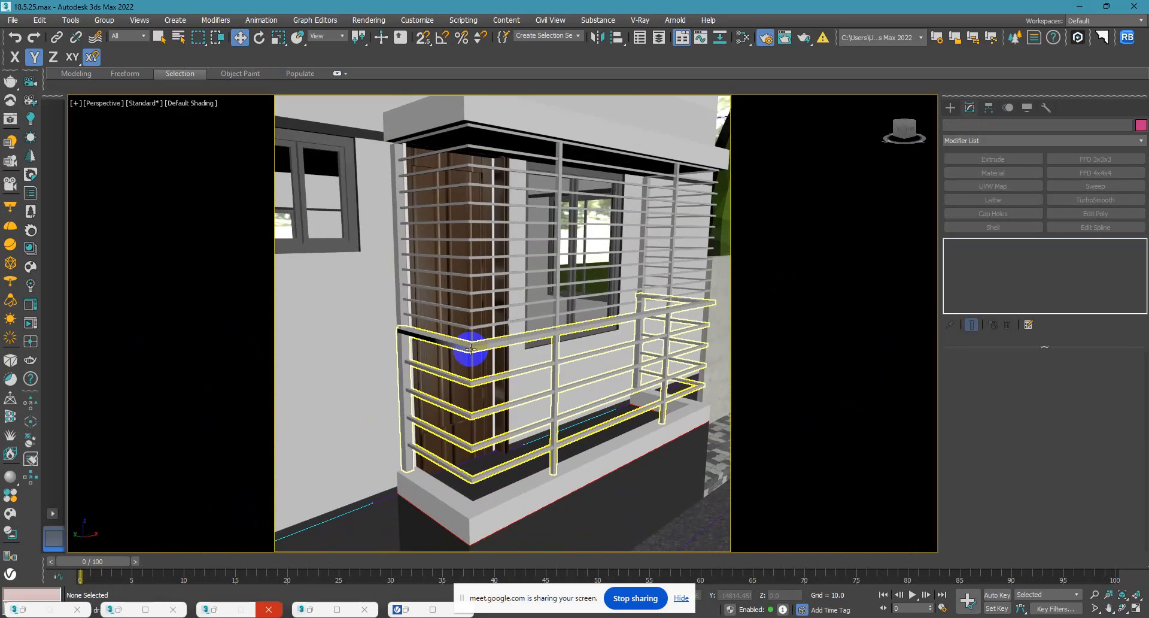
{"action": "left_click", "coordinate": [474, 352]}
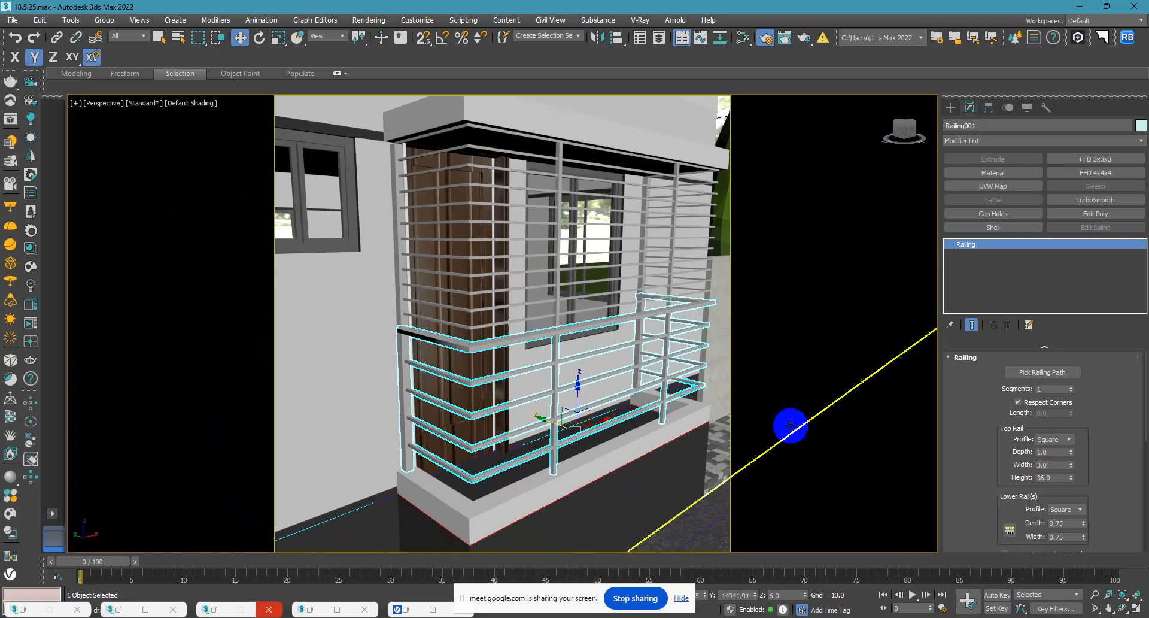
{"action": "middle_click_drag", "start_coordinate": [572, 477], "coordinate": [577, 459], "text": "alt"}
{"action": "scroll", "coordinate": [579, 460], "scroll_direction": "down", "scroll_amount": 1}
{"action": "left_click_drag", "start_coordinate": [1061, 477], "coordinate": [821, 482]}
{"action": "type", "text": "30"}
{"action": "key", "text": "Return"}
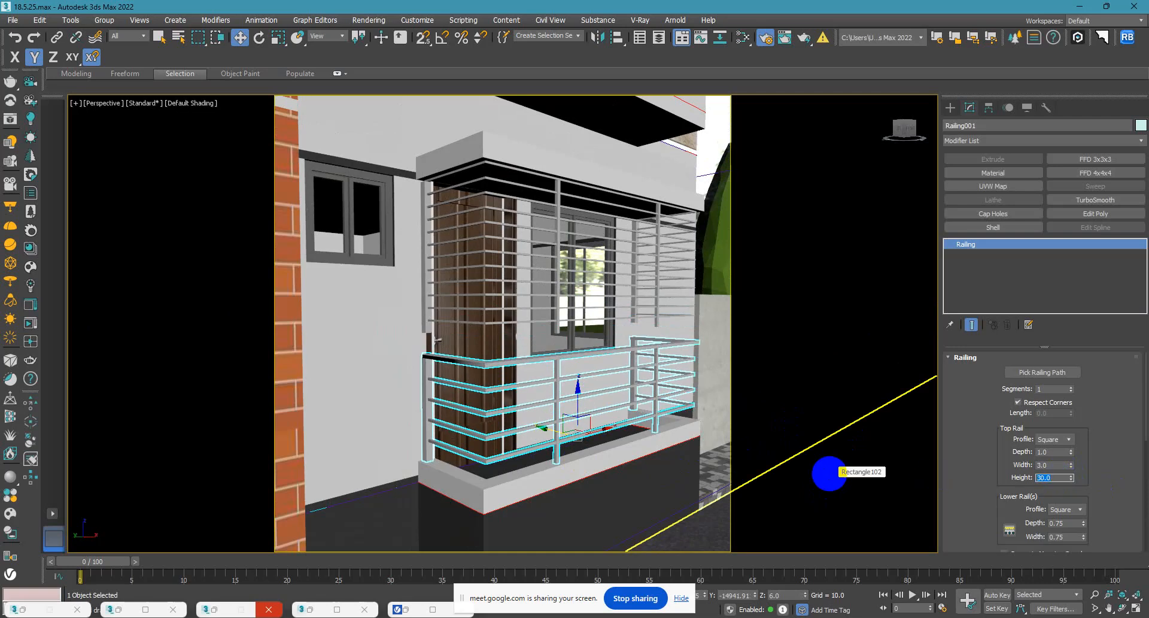
Set the lower rail count of the ground-floor balcony railing to 6.
{"action": "left_click_drag", "start_coordinate": [1008, 462], "coordinate": [981, 401]}
{"action": "left_click", "coordinate": [1009, 421]}
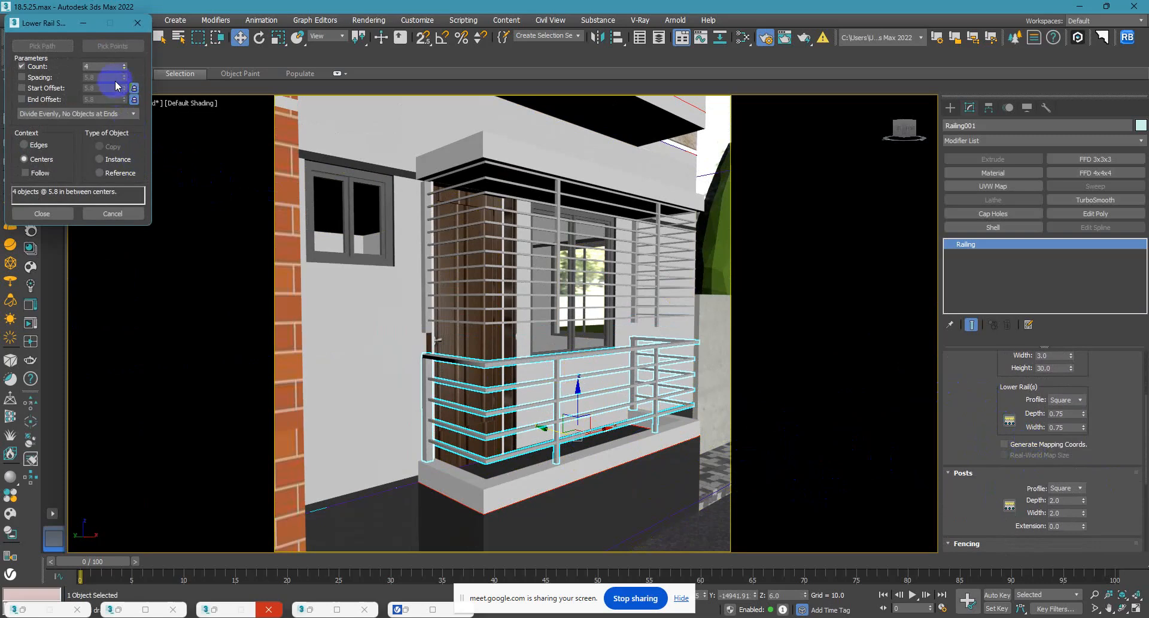
{"action": "left_click", "coordinate": [124, 65]}
{"action": "left_click", "coordinate": [124, 65]}
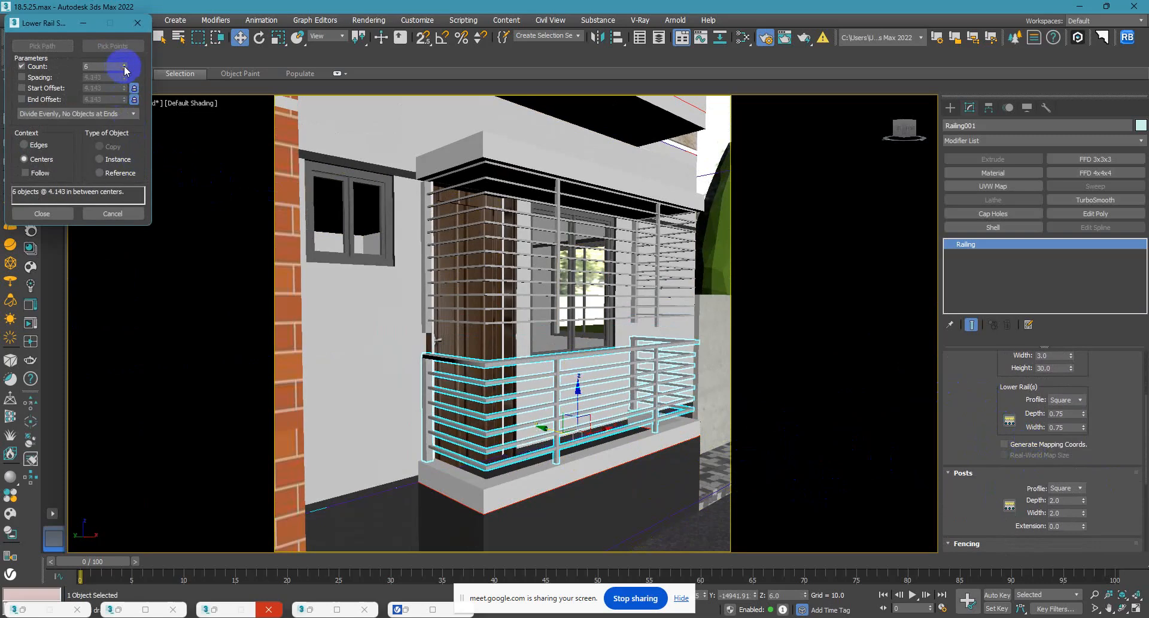
{"action": "left_click", "coordinate": [42, 213]}
Move the ground-floor balcony's upper grille down to about Z 35.9 so that it meets the railing's top rail.
{"action": "left_click", "coordinate": [488, 317]}
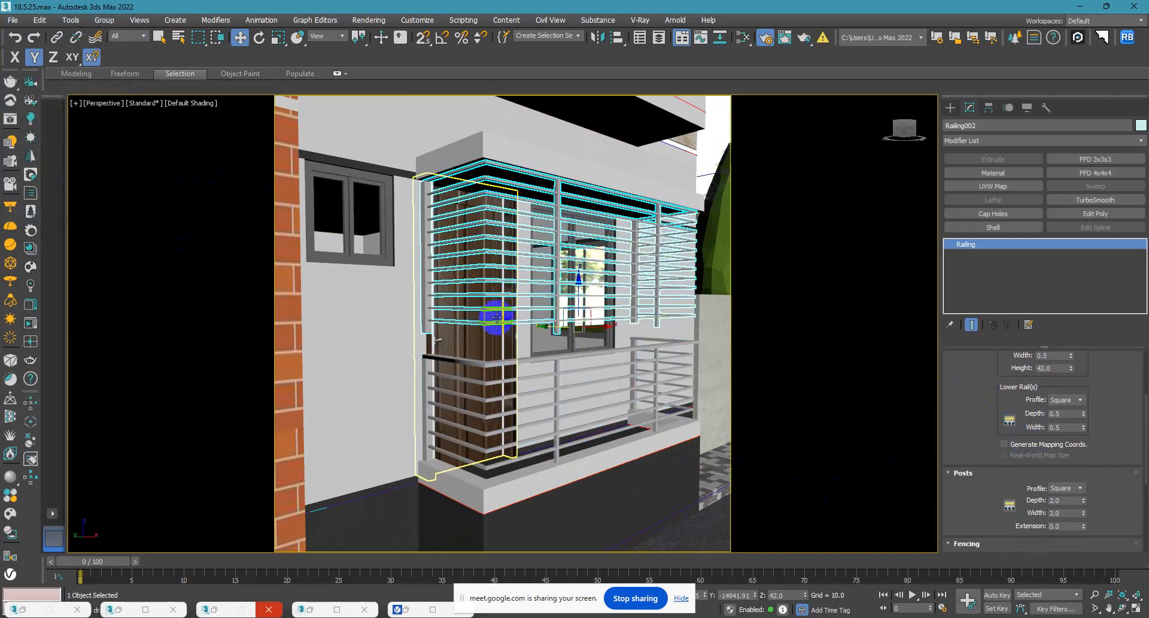
{"action": "left_click_drag", "start_coordinate": [578, 294], "coordinate": [585, 312]}
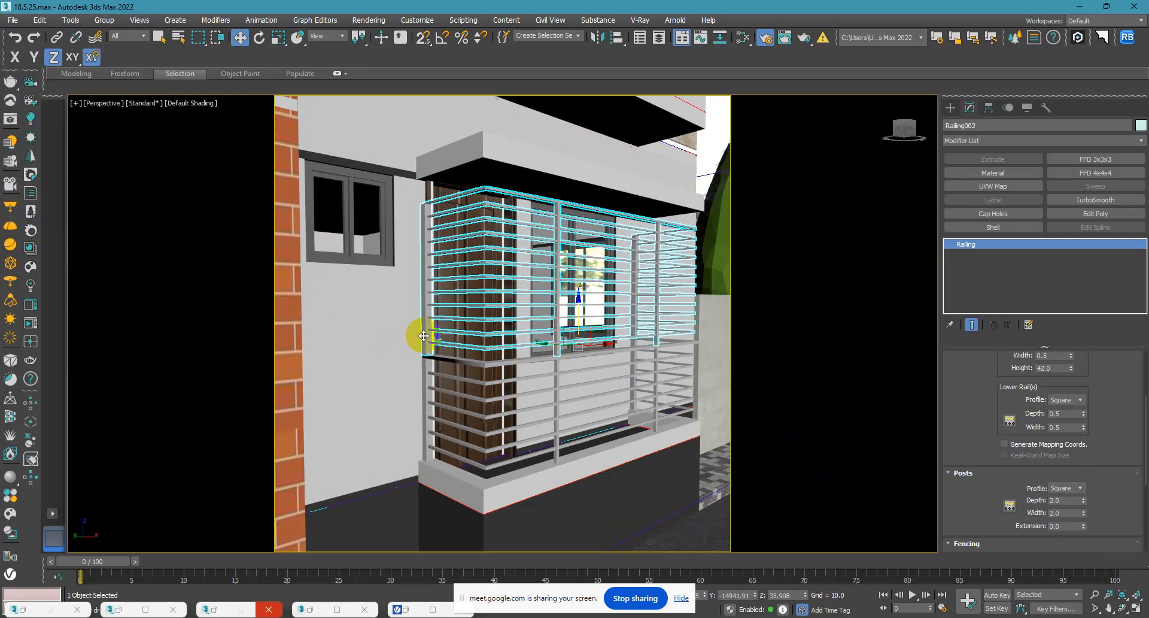
{"action": "scroll", "coordinate": [419, 219], "scroll_direction": "up", "scroll_amount": 4}
{"action": "scroll", "coordinate": [423, 215], "scroll_direction": "down", "scroll_amount": 3}
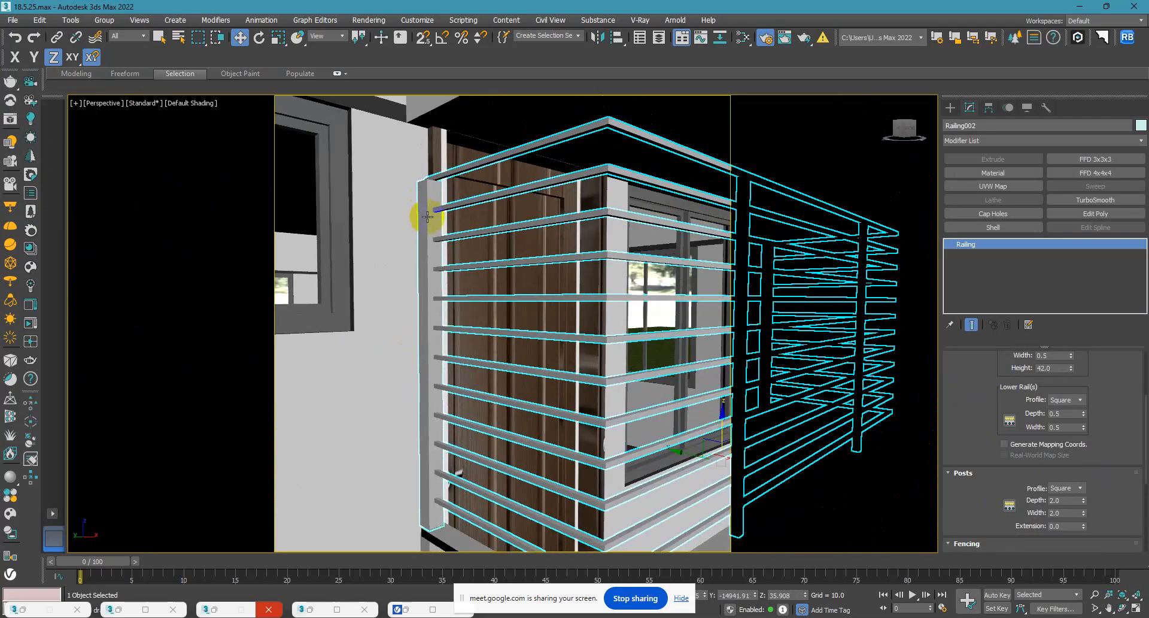
Set the depth and width of the upper grille's posts to 0.75.
{"action": "left_click_drag", "start_coordinate": [1105, 511], "coordinate": [1089, 477]}
{"action": "double_click", "coordinate": [1063, 469]}
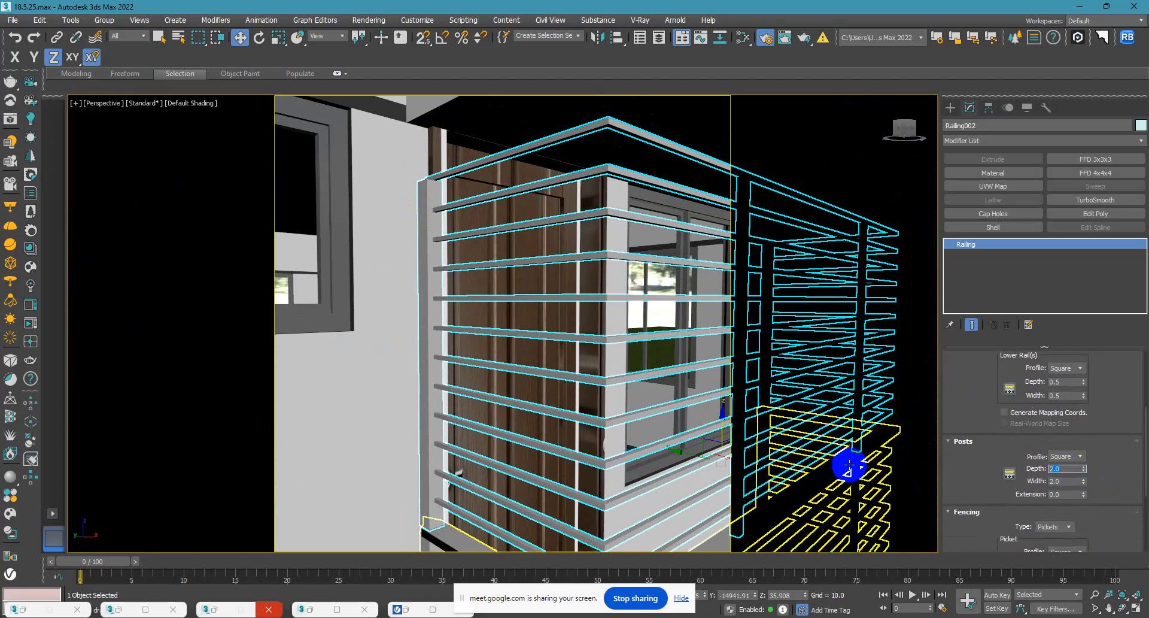
{"action": "type", "text": "1"}
{"action": "key", "text": "Tab"}
{"action": "type", "text": "1"}
{"action": "key", "text": "Tab"}
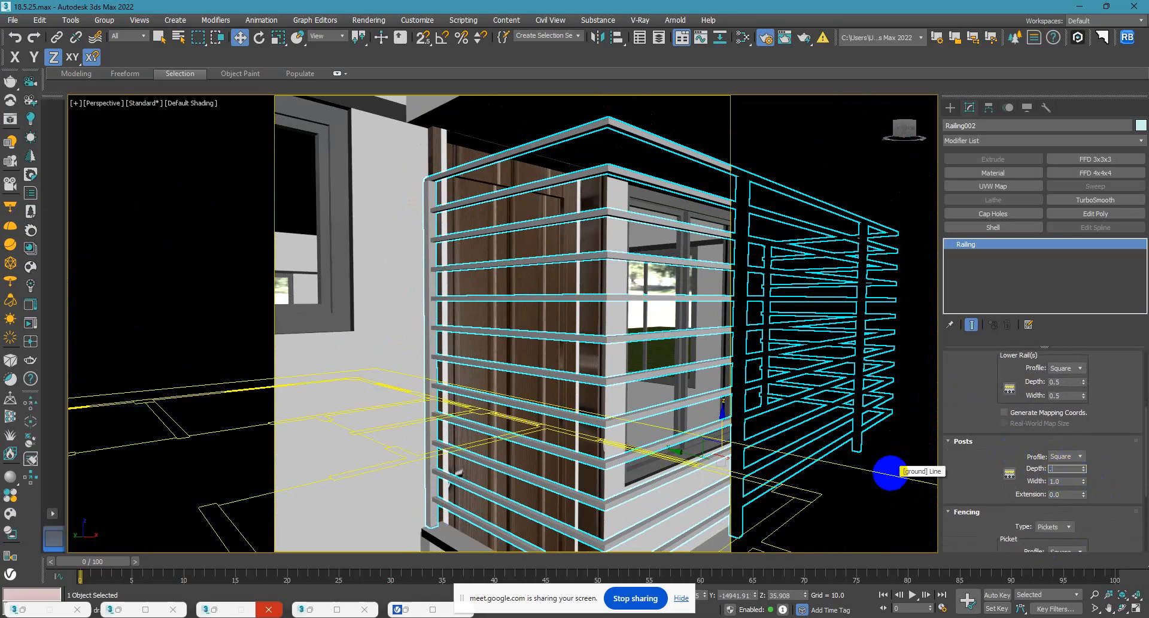
{"action": "type", "text": ".75"}
{"action": "key", "text": "Tab"}
{"action": "key", "text": "Return"}
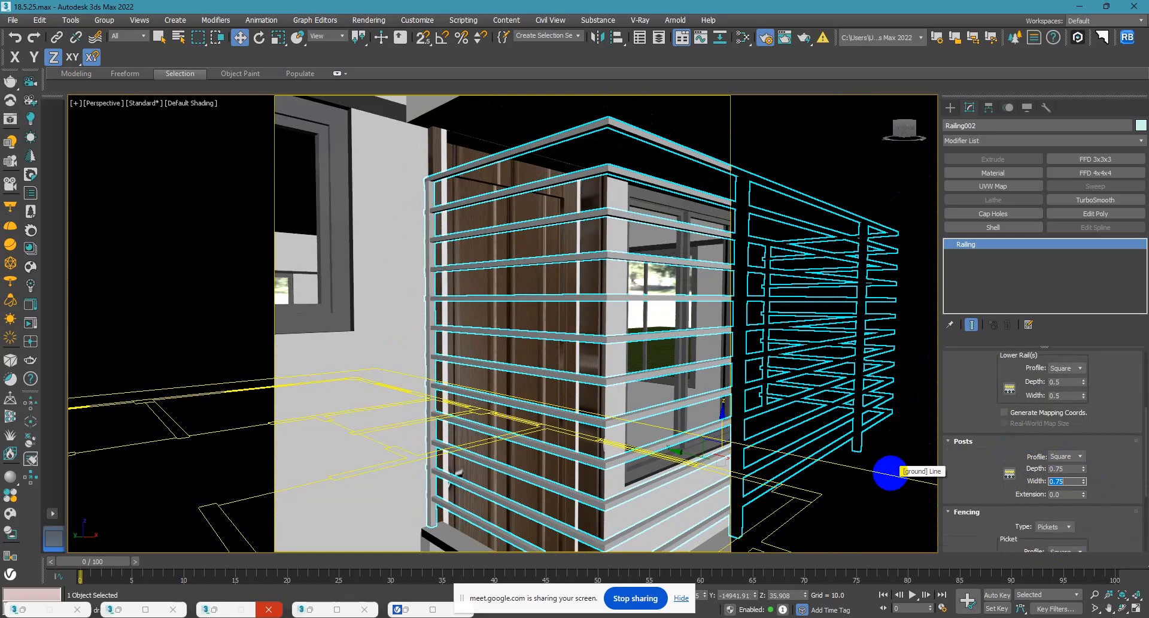
Set the top rail height of the ground-floor balcony's upper grille to 48.
{"action": "scroll", "coordinate": [323, 297], "scroll_direction": "down", "scroll_amount": 3}
{"action": "middle_click_drag", "start_coordinate": [323, 298], "coordinate": [428, 307], "text": "alt"}
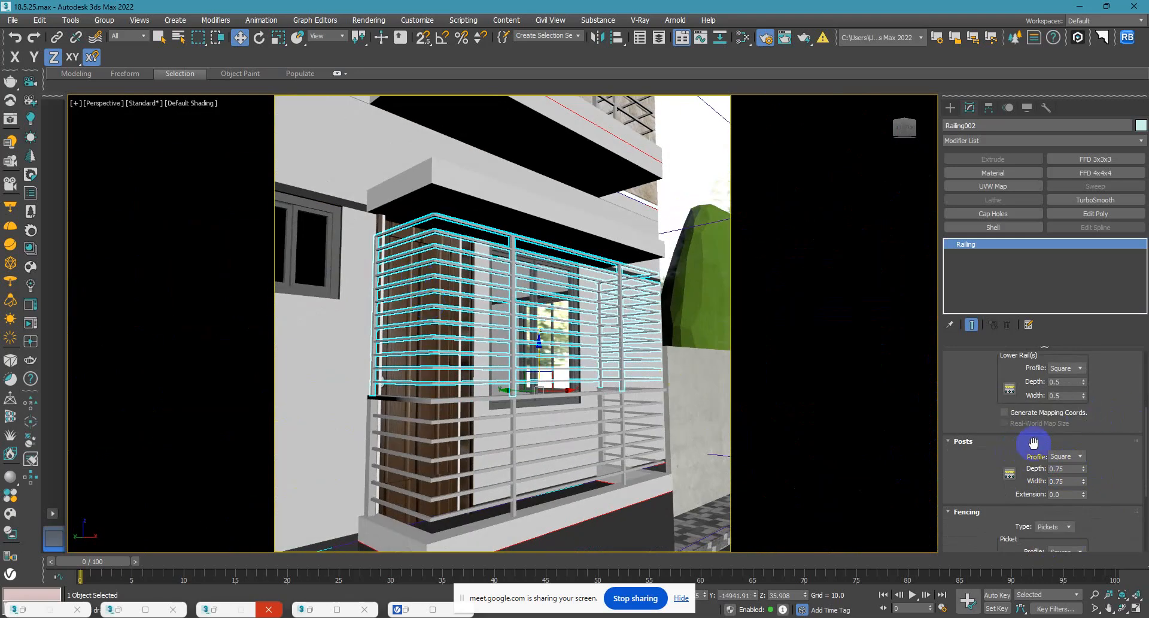
{"action": "left_click_drag", "start_coordinate": [990, 461], "coordinate": [982, 539]}
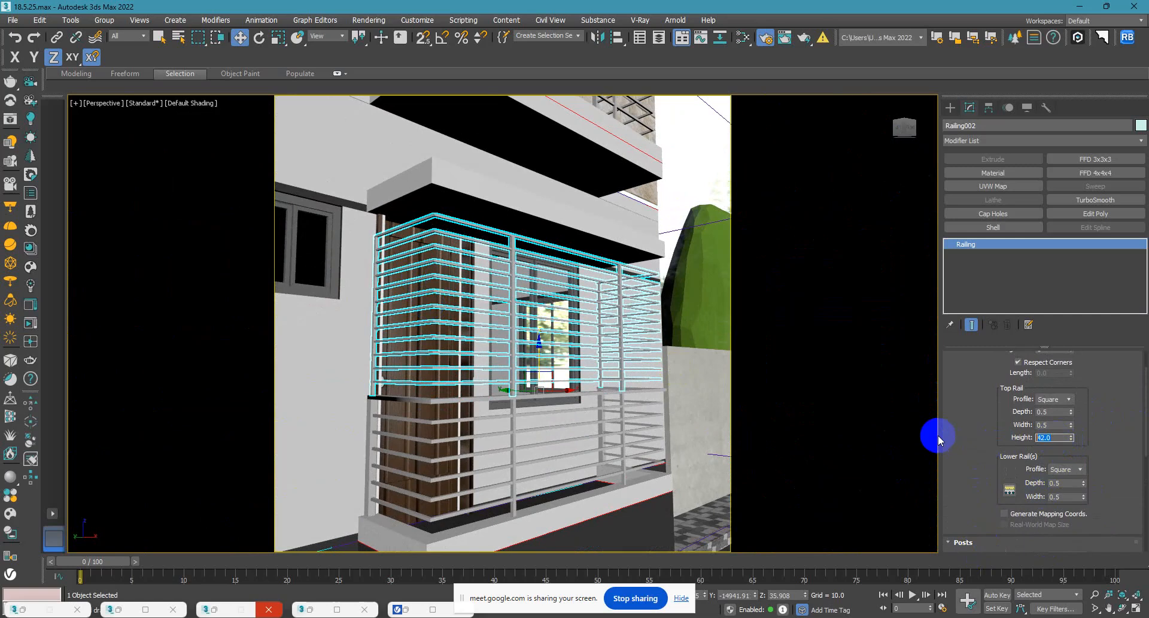
{"action": "type", "text": "44"}
{"action": "key", "text": "Return"}
{"action": "type", "text": "48"}
{"action": "key", "text": "Return"}
Delete the old railing and grille of the balcony directly above the ground-floor balcony.
{"action": "middle_click_drag", "start_coordinate": [611, 413], "coordinate": [619, 452], "text": "alt"}
{"action": "scroll", "coordinate": [612, 464], "scroll_direction": "down", "scroll_amount": 3}
{"action": "middle_click_drag", "start_coordinate": [592, 322], "coordinate": [532, 440]}
{"action": "scroll", "coordinate": [530, 431], "scroll_direction": "up", "scroll_amount": 3}
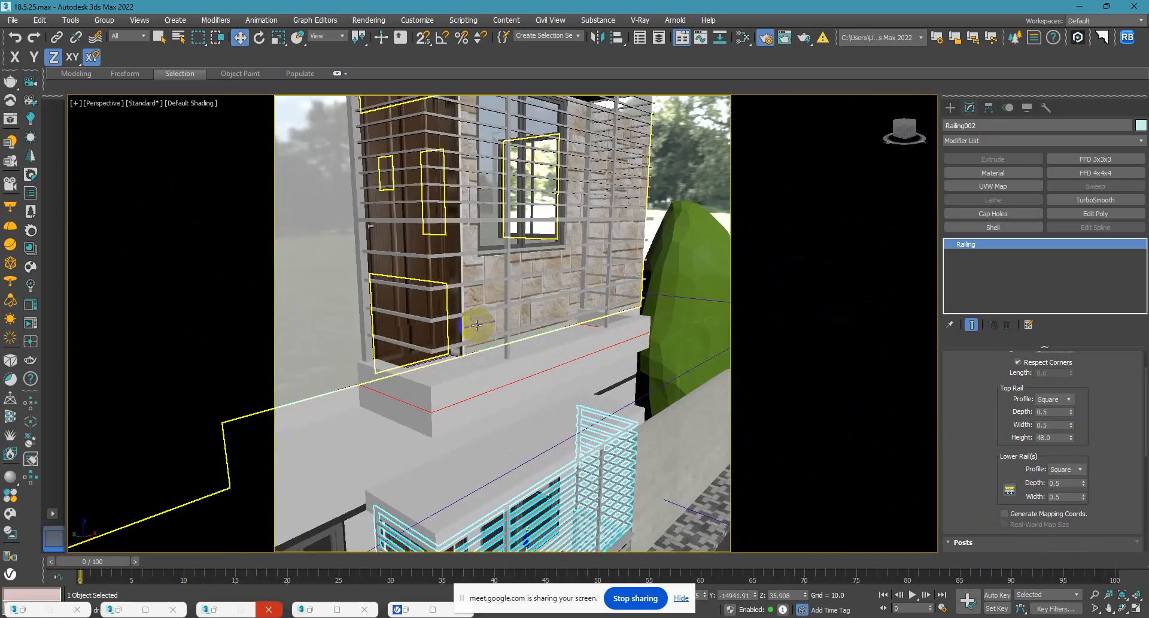
{"action": "left_click", "coordinate": [431, 321]}
{"action": "key", "text": "Delete"}
{"action": "left_click", "coordinate": [423, 203]}
{"action": "key", "text": "Delete"}
Delete the old railing and grille of the next balcony up in the same column.
{"action": "scroll", "coordinate": [431, 239], "scroll_direction": "down", "scroll_amount": 6}
{"action": "middle_click_drag", "start_coordinate": [438, 249], "coordinate": [429, 398]}
{"action": "scroll", "coordinate": [430, 398], "scroll_direction": "up", "scroll_amount": 1}
{"action": "scroll", "coordinate": [429, 399], "scroll_direction": "up", "scroll_amount": 4}
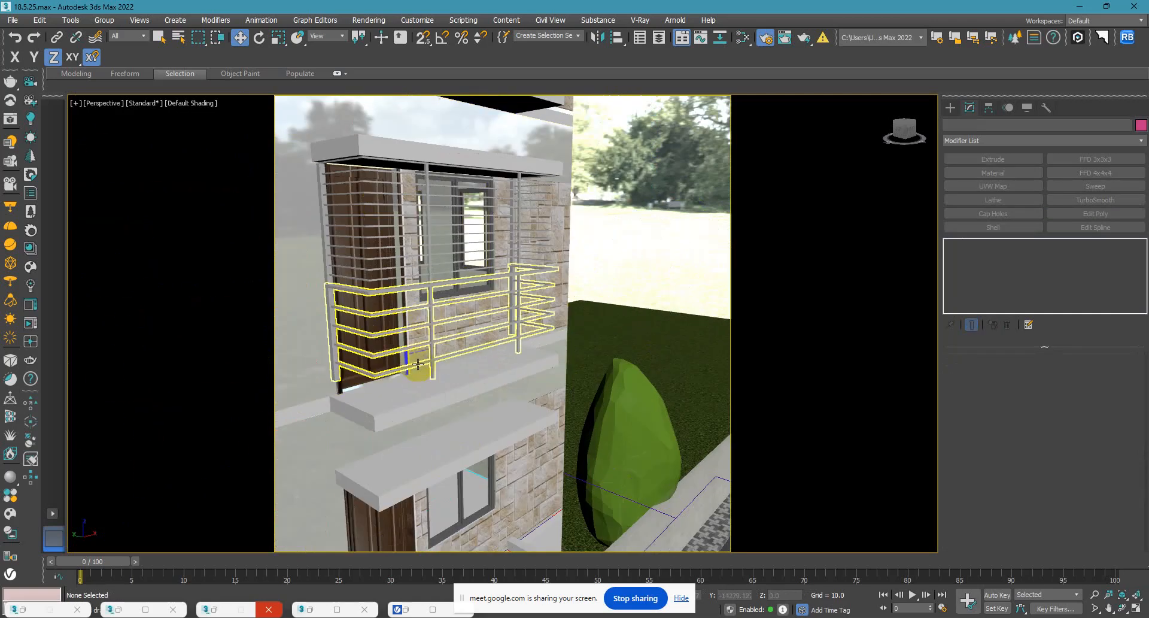
{"action": "left_click", "coordinate": [429, 361]}
{"action": "key", "text": "Delete"}
{"action": "middle_click_drag", "start_coordinate": [435, 346], "coordinate": [426, 413]}
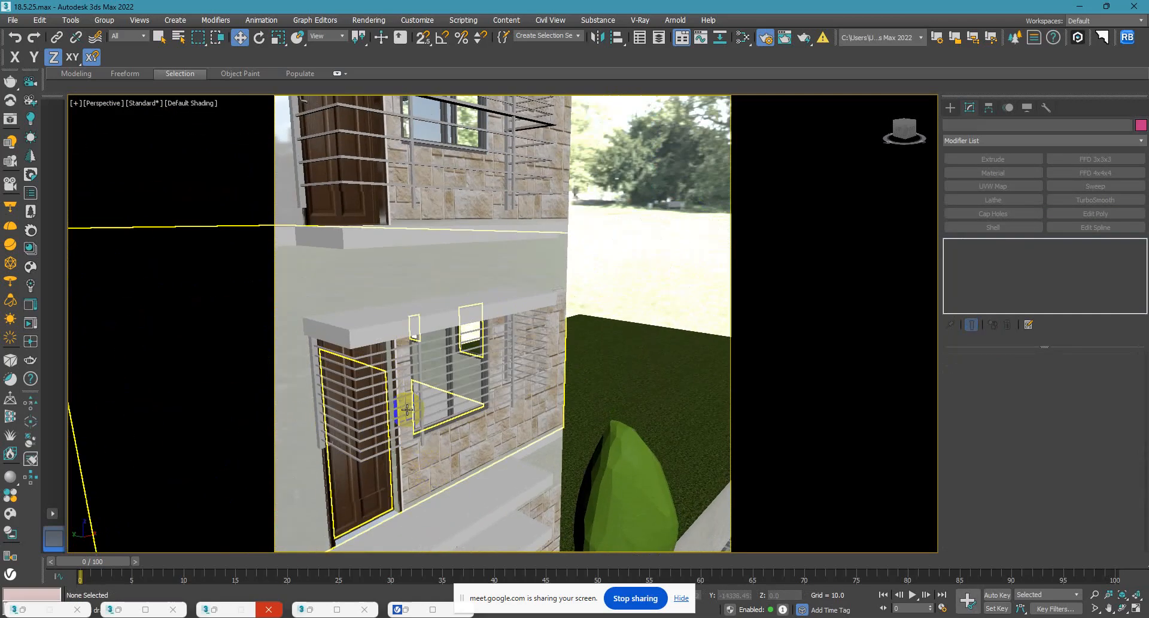
{"action": "left_click", "coordinate": [372, 458]}
{"action": "left_click", "coordinate": [367, 458]}
{"action": "key", "text": "Delete"}
Delete the old railings and grilles of the two topmost balconies in the same column.
{"action": "middle_click_drag", "start_coordinate": [405, 315], "coordinate": [405, 374]}
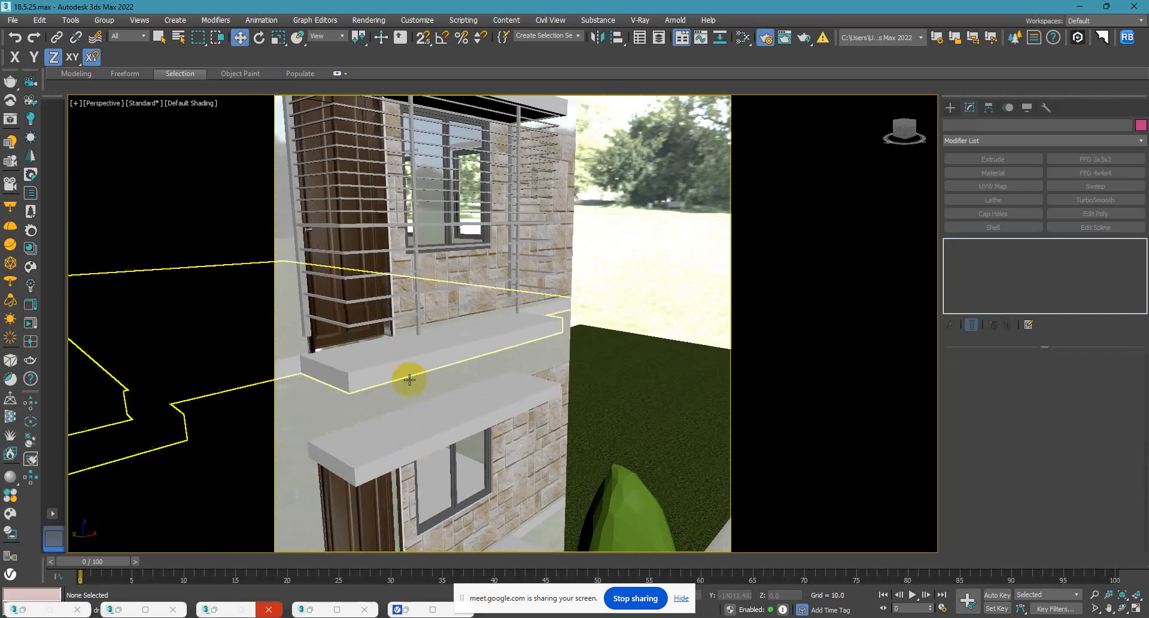
{"action": "left_click", "coordinate": [350, 328]}
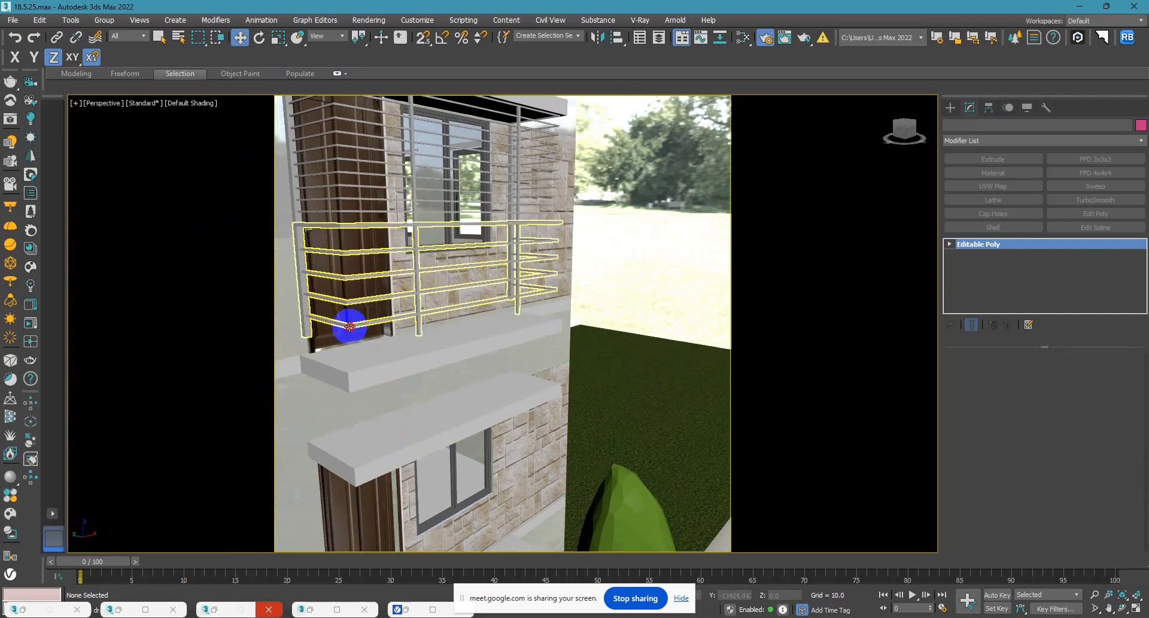
{"action": "key", "text": "Delete"}
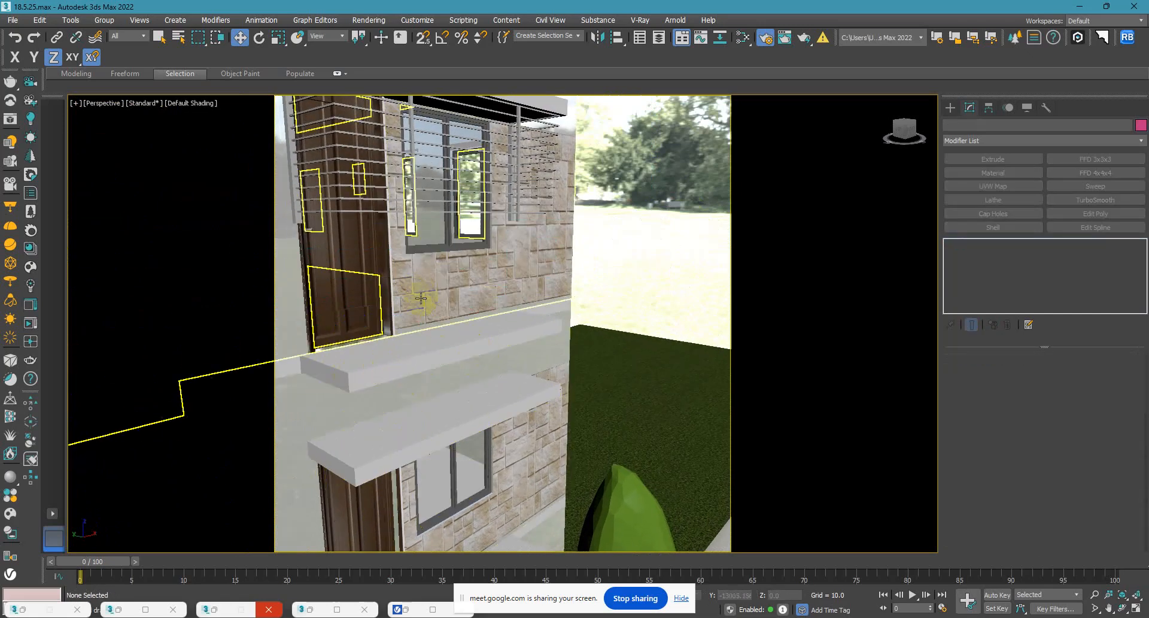
{"action": "middle_click_drag", "start_coordinate": [370, 210], "coordinate": [426, 314]}
{"action": "scroll", "coordinate": [422, 232], "scroll_direction": "up", "scroll_amount": 3}
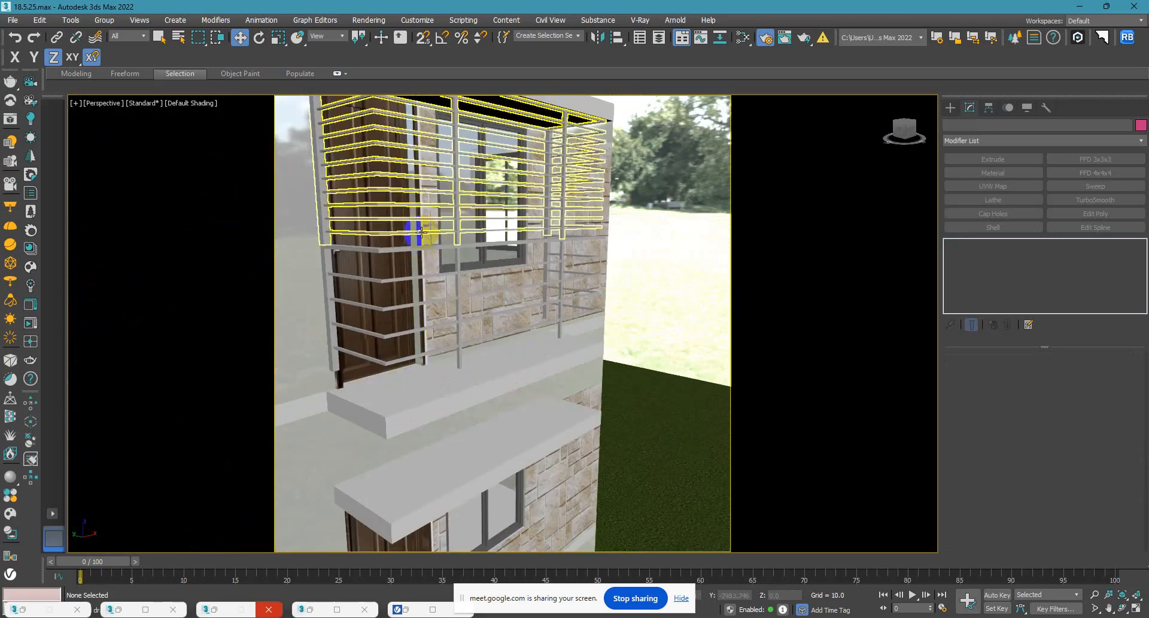
{"action": "left_click", "coordinate": [402, 247]}
{"action": "key", "text": "Delete"}
{"action": "left_click", "coordinate": [379, 235]}
{"action": "key", "text": "Delete"}
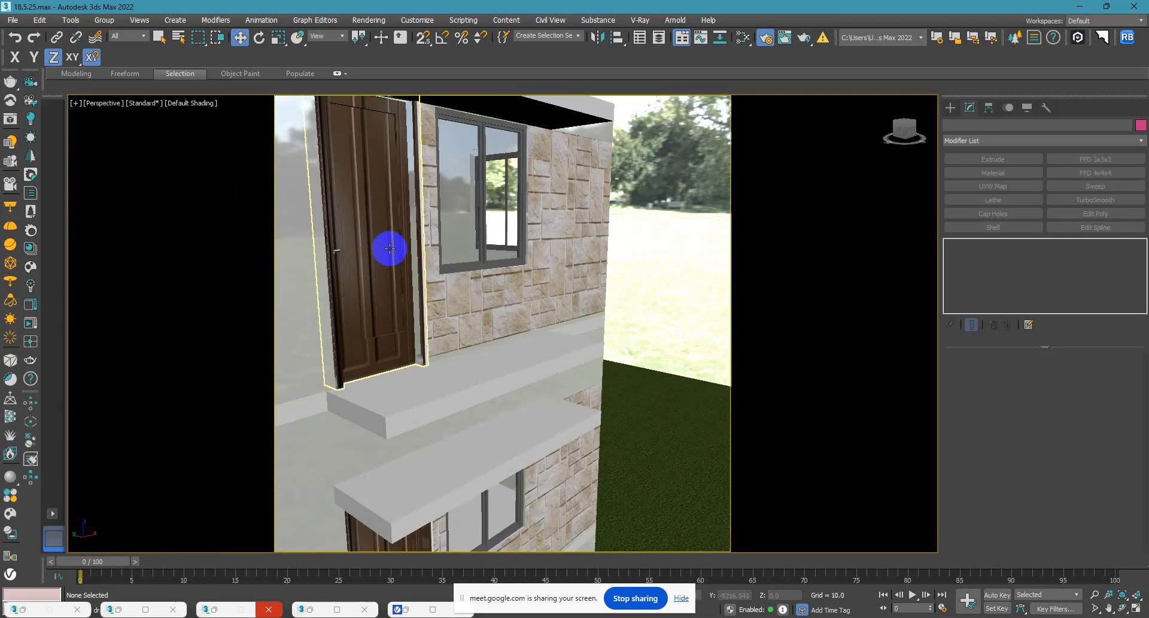
Return to the ground-floor balcony and select its railing and upper grille together.
{"action": "scroll", "coordinate": [388, 267], "scroll_direction": "down", "scroll_amount": 5}
{"action": "middle_click_drag", "start_coordinate": [433, 293], "coordinate": [487, 208], "text": "alt"}
{"action": "middle_click_drag", "start_coordinate": [477, 383], "coordinate": [510, 192]}
{"action": "scroll", "coordinate": [483, 335], "scroll_direction": "up", "scroll_amount": 6}
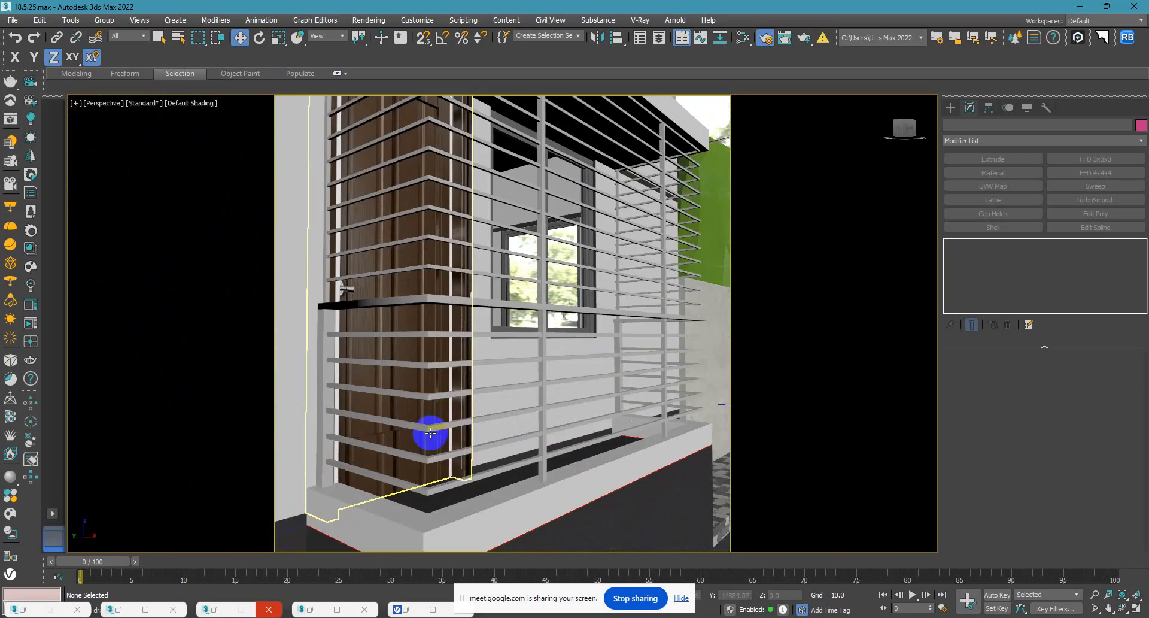
{"action": "left_click", "coordinate": [426, 422]}
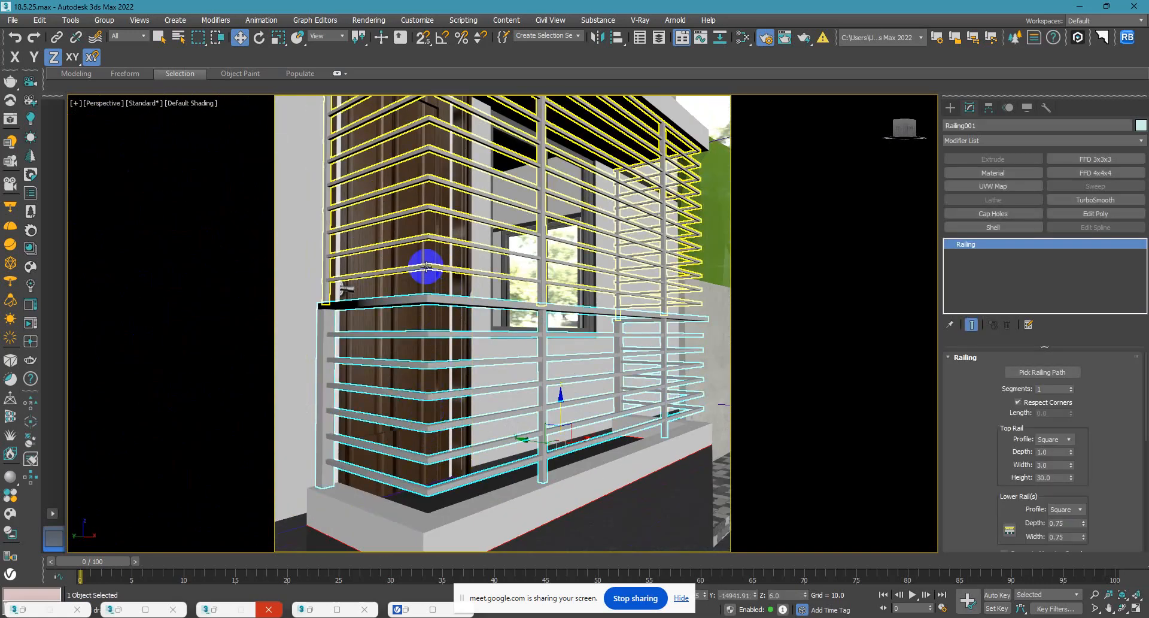
{"action": "left_click", "coordinate": [426, 267], "text": "ctrl"}
{"action": "scroll", "coordinate": [440, 323], "scroll_direction": "down", "scroll_amount": 6}
{"action": "middle_click_drag", "start_coordinate": [446, 322], "coordinate": [514, 307], "text": "alt"}
{"action": "scroll", "coordinate": [407, 403], "scroll_direction": "up", "scroll_amount": 5}
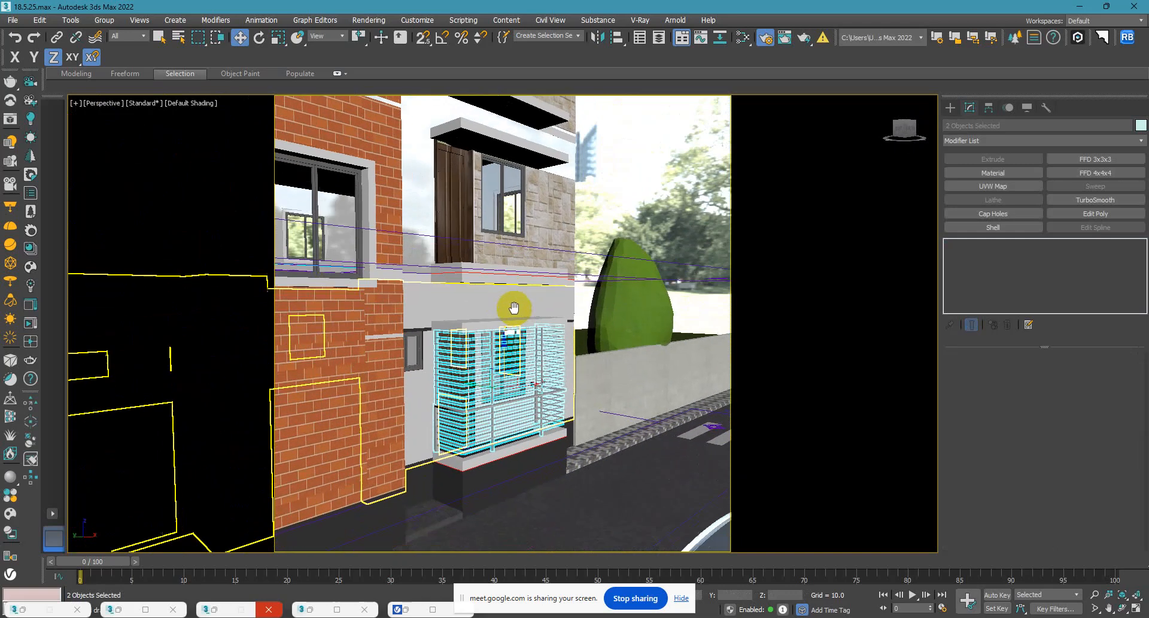
Select the ground-floor balcony's extruded base curb together with its railing and upper grille.
{"action": "left_click", "coordinate": [476, 262]}
{"action": "left_click", "coordinate": [485, 317]}
{"action": "left_click", "coordinate": [461, 464]}
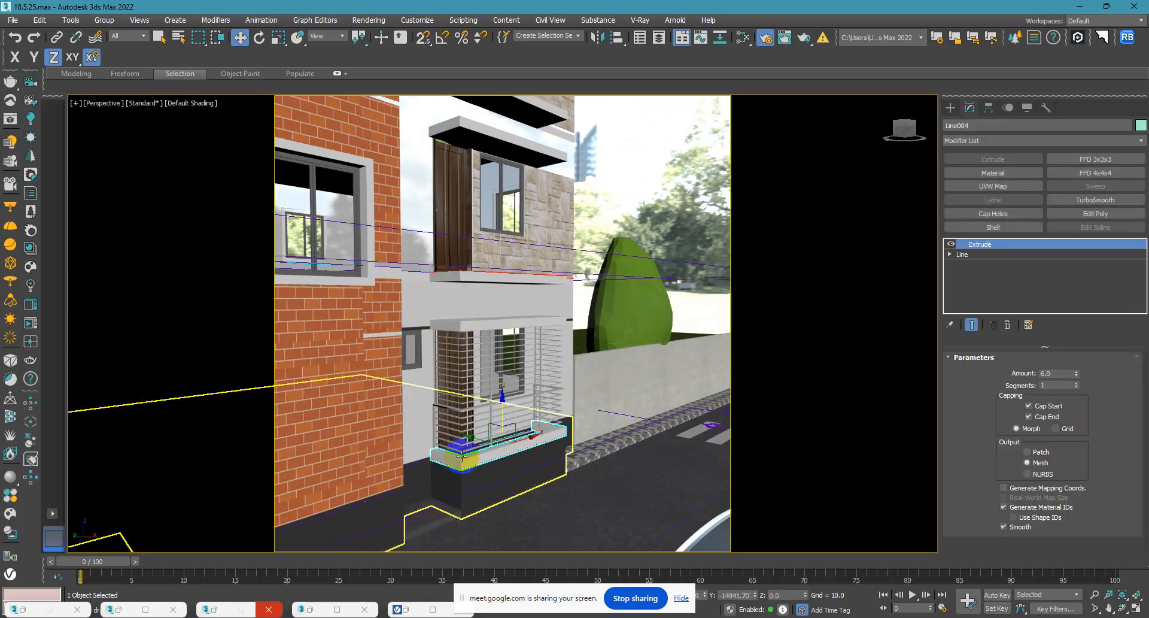
{"action": "left_click", "coordinate": [461, 440], "text": "ctrl"}
{"action": "left_click", "coordinate": [461, 441]}
{"action": "scroll", "coordinate": [460, 445], "scroll_direction": "up", "scroll_amount": 5}
{"action": "left_click", "coordinate": [467, 447], "text": "ctrl"}
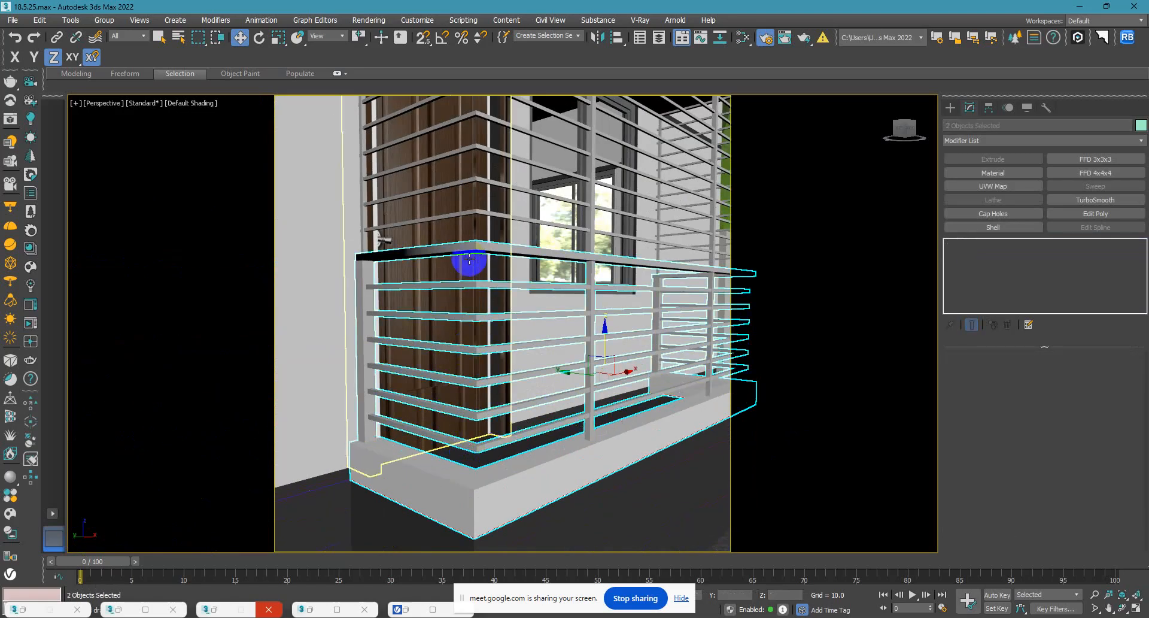
{"action": "left_click", "coordinate": [476, 212], "text": "ctrl"}
Array the selected balcony parts as 5 instances with an incremental Z move of 120 units, previewing the result.
{"action": "scroll", "coordinate": [477, 331], "scroll_direction": "down", "scroll_amount": 5}
{"action": "scroll", "coordinate": [476, 332], "scroll_direction": "down", "scroll_amount": 2}
{"action": "middle_click_drag", "start_coordinate": [477, 333], "coordinate": [507, 370], "text": "alt"}
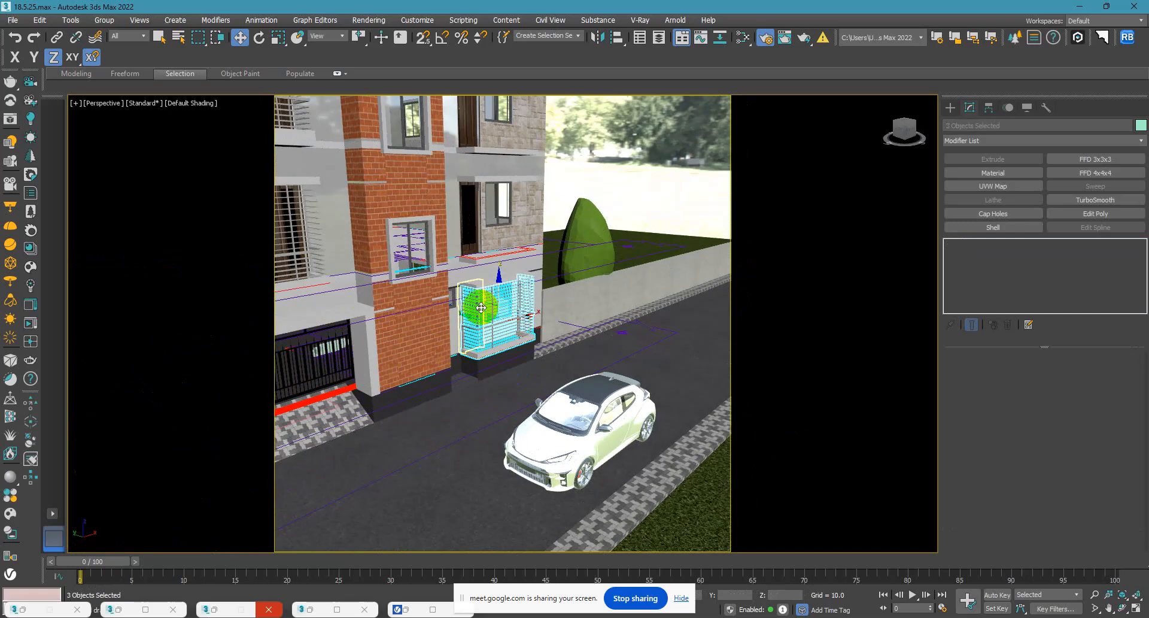
{"action": "scroll", "coordinate": [481, 307], "scroll_direction": "down", "scroll_amount": 4}
{"action": "middle_click_drag", "start_coordinate": [532, 286], "coordinate": [528, 371]}
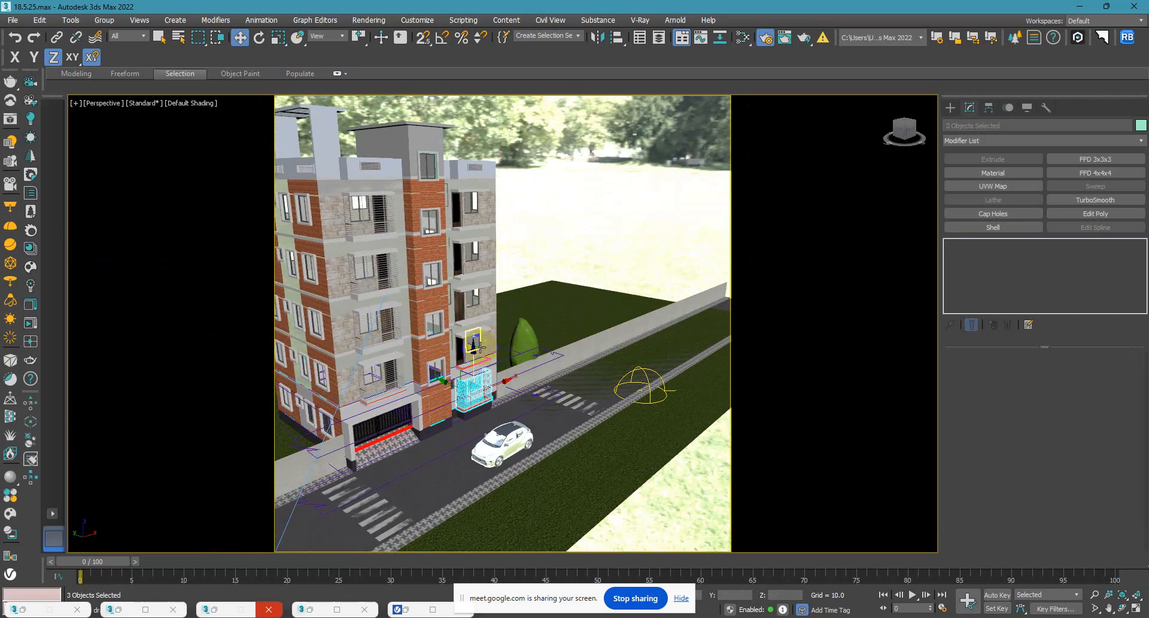
{"action": "left_click", "coordinate": [338, 74]}
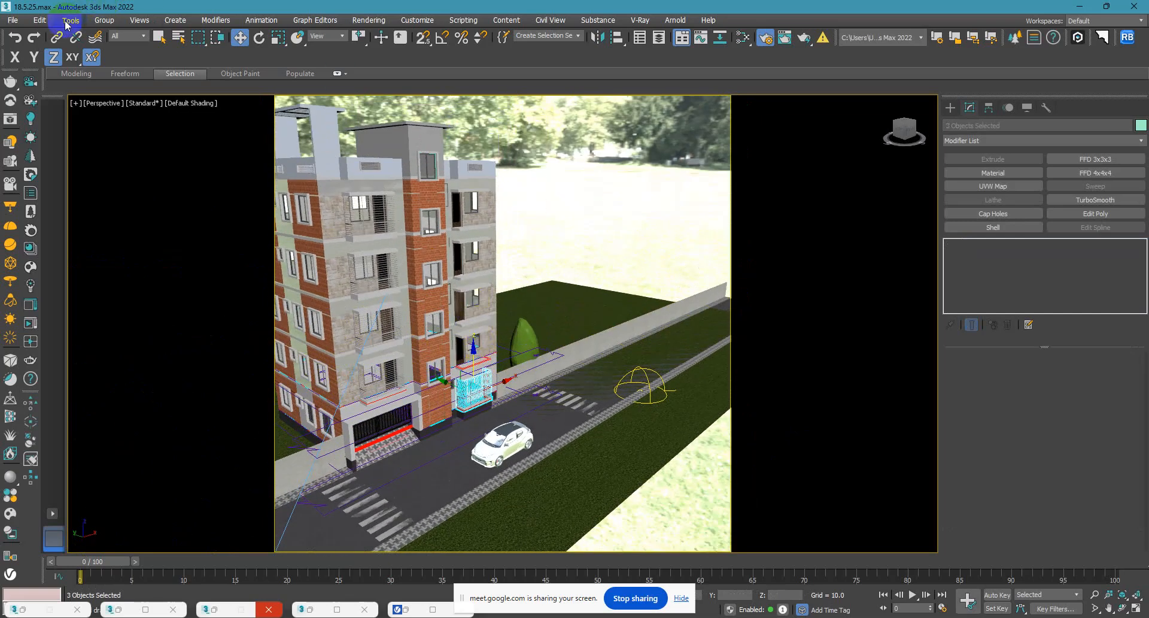
{"action": "left_click", "coordinate": [41, 23]}
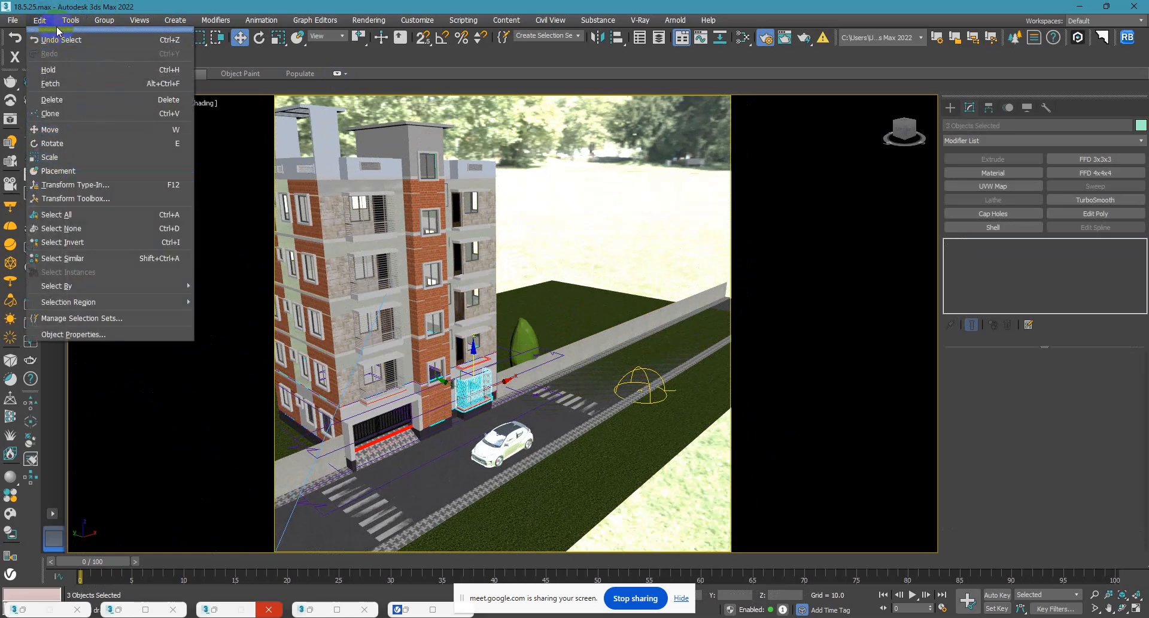
{"action": "mouse_move", "coordinate": [71, 25]}
{"action": "left_click", "coordinate": [110, 261]}
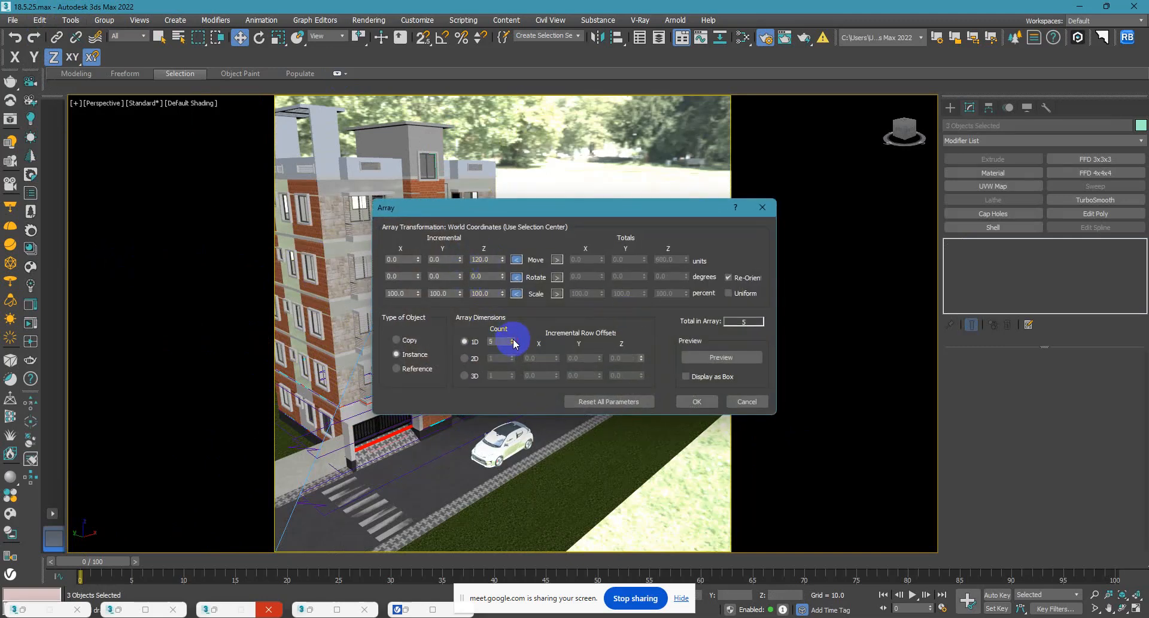
{"action": "left_click", "coordinate": [701, 358]}
{"action": "left_click", "coordinate": [704, 402]}
Clear the selection, switch to the VRayCam001 view and check the previous render in the V-Ray Frame Buffer.
{"action": "middle_click_drag", "start_coordinate": [587, 382], "coordinate": [584, 336], "text": "alt"}
{"action": "left_click", "coordinate": [551, 172]}
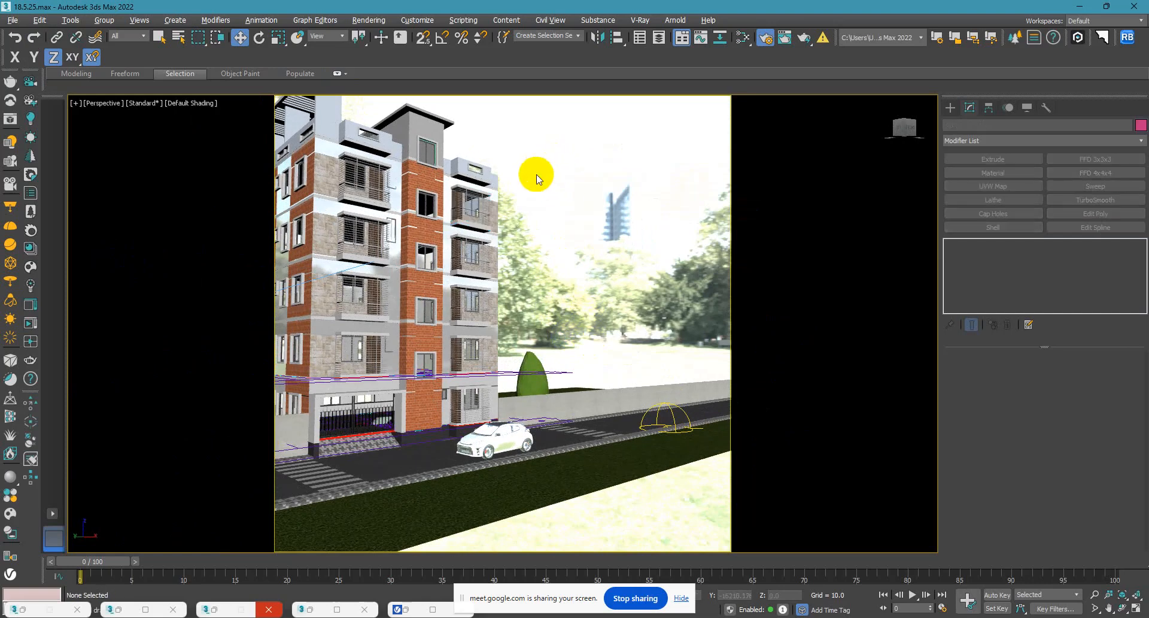
{"action": "key", "text": "c"}
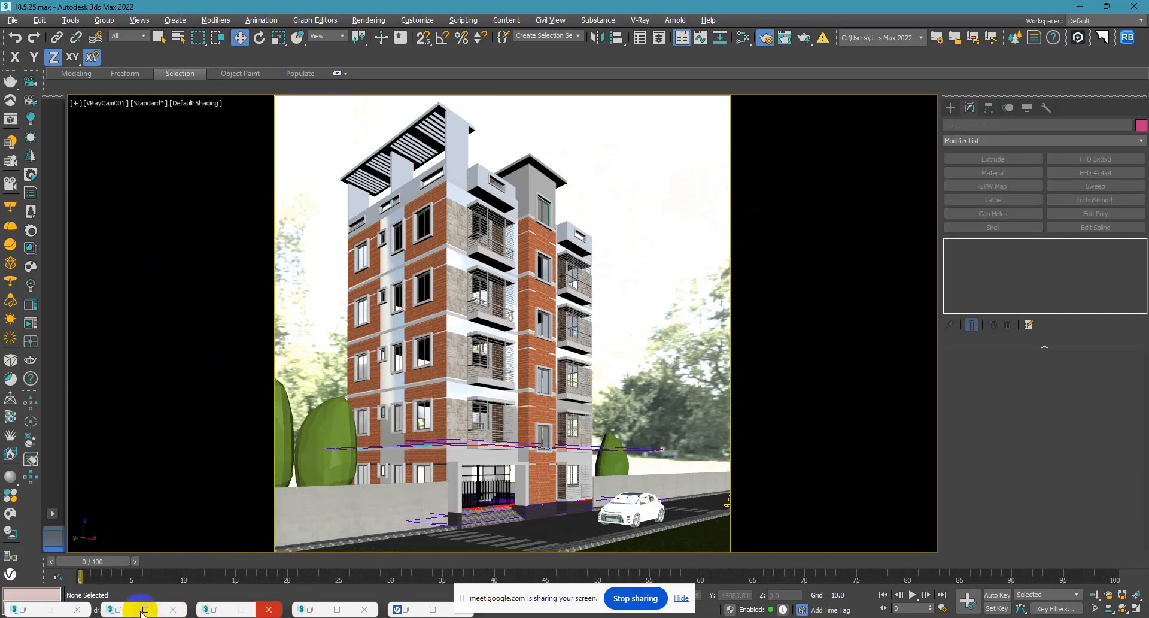
{"action": "left_click", "coordinate": [413, 609]}
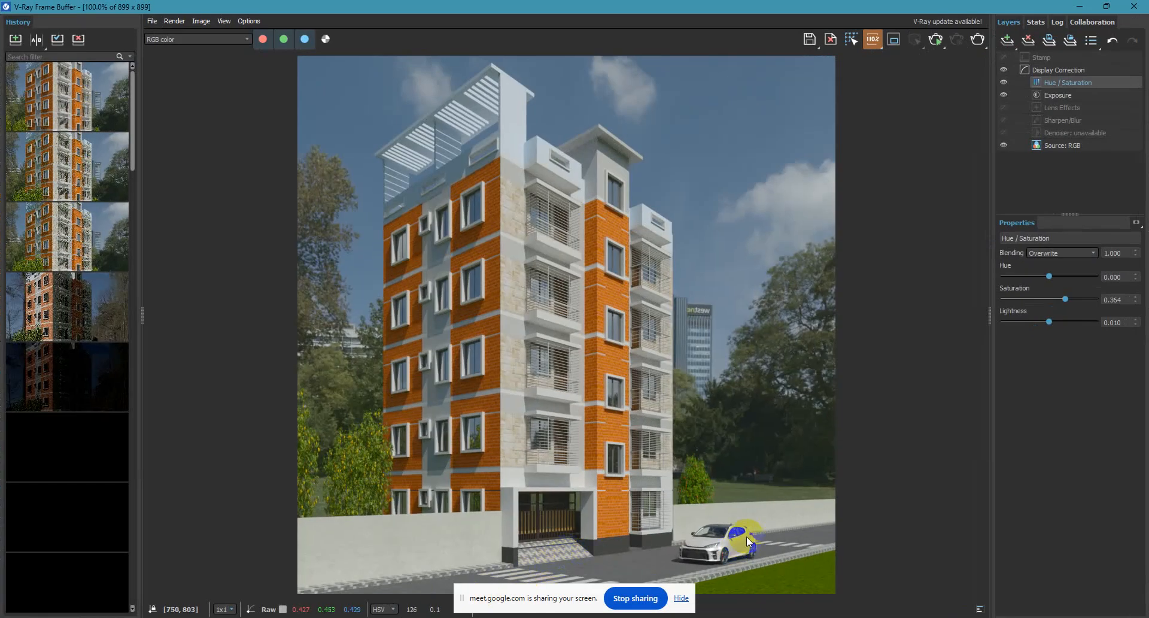
{"action": "left_click", "coordinate": [1079, 6]}
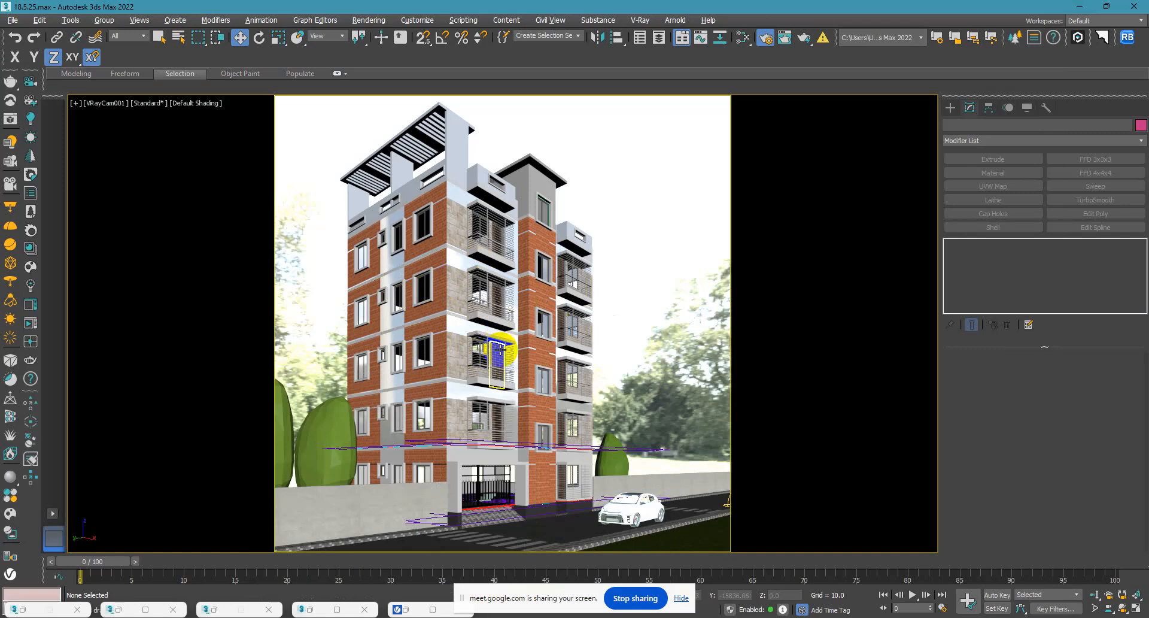
Open the Slate Material Editor and select the Railling V-Ray material among the scene materials.
{"action": "key", "text": "m"}
{"action": "middle_click_drag", "start_coordinate": [527, 435], "coordinate": [630, 503]}
{"action": "left_click", "coordinate": [677, 137]}
{"action": "middle_click_drag", "start_coordinate": [545, 269], "coordinate": [301, 217]}
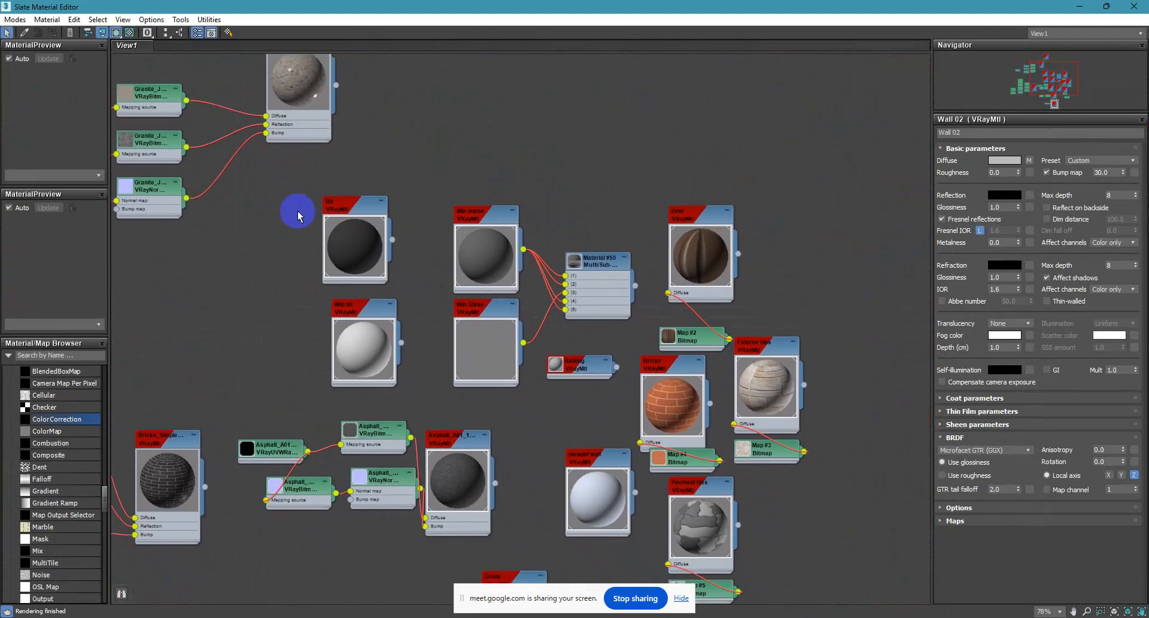
{"action": "scroll", "coordinate": [297, 212], "scroll_direction": "down", "scroll_amount": 2}
{"action": "middle_click_drag", "start_coordinate": [495, 311], "coordinate": [736, 234]}
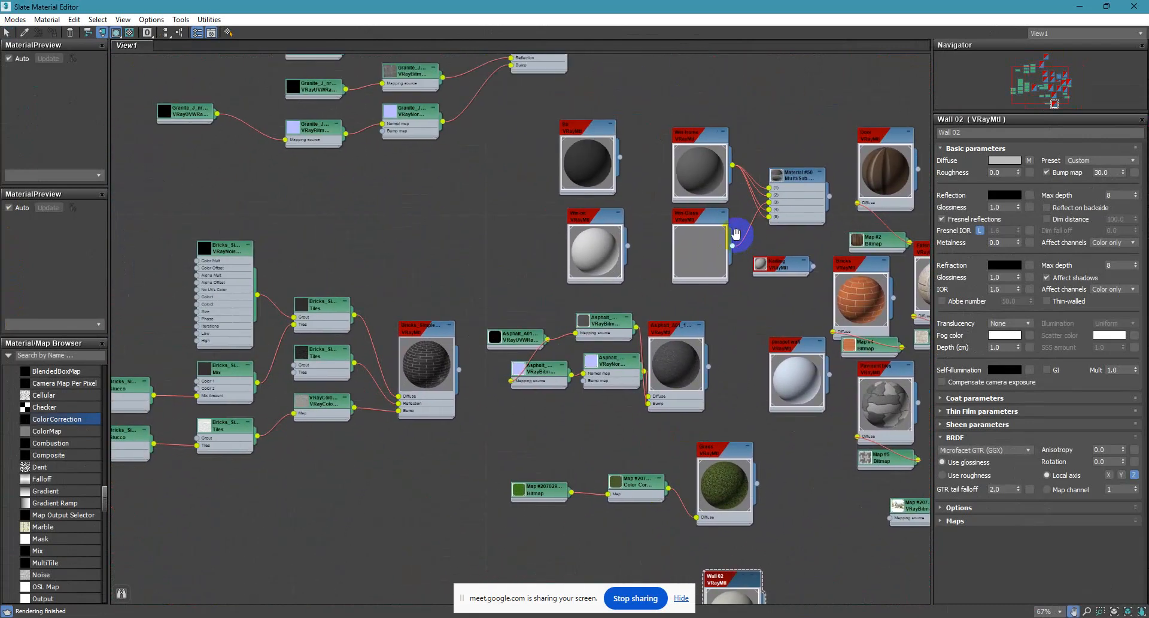
{"action": "middle_click_drag", "start_coordinate": [418, 308], "coordinate": [441, 348]}
{"action": "scroll", "coordinate": [622, 257], "scroll_direction": "up", "scroll_amount": 8}
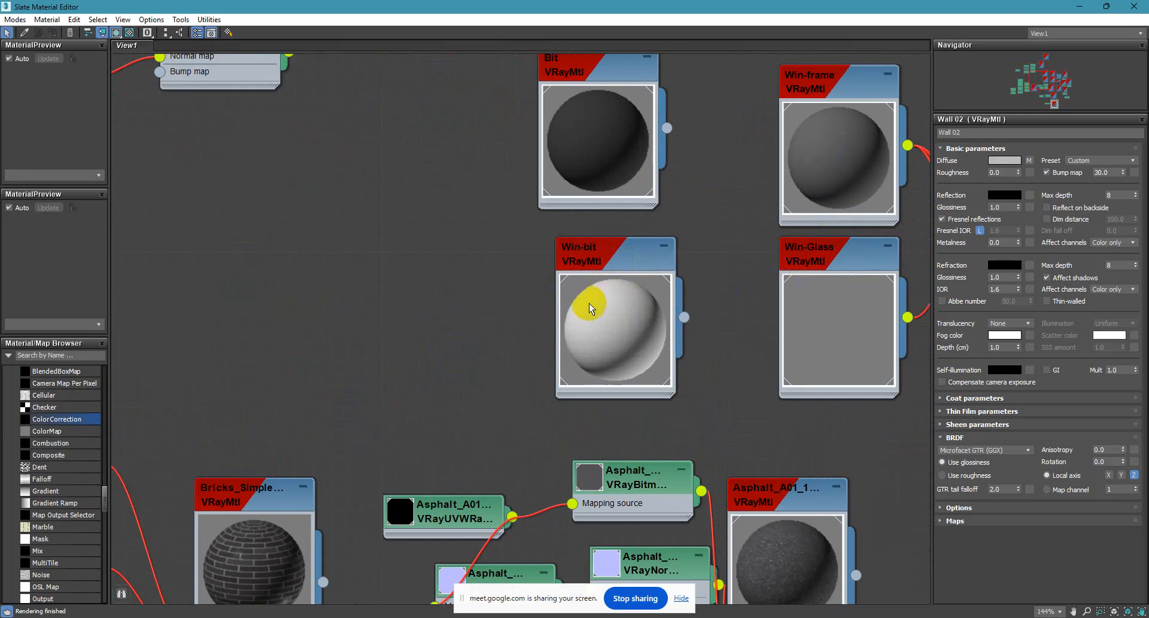
{"action": "middle_click_drag", "start_coordinate": [597, 269], "coordinate": [337, 307]}
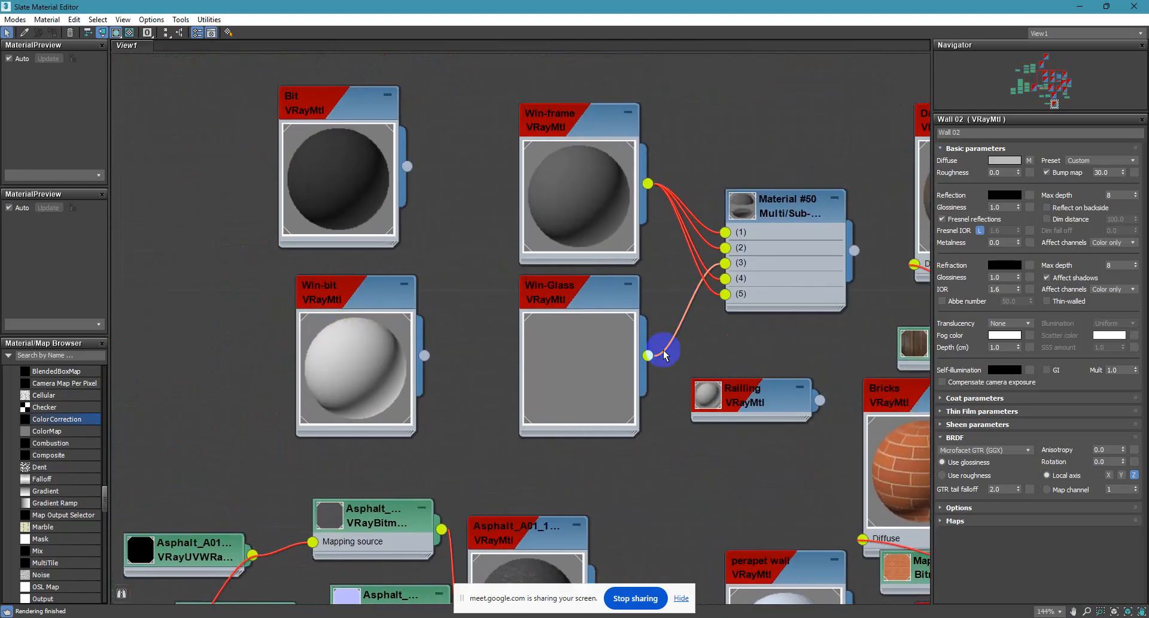
{"action": "left_click", "coordinate": [712, 399]}
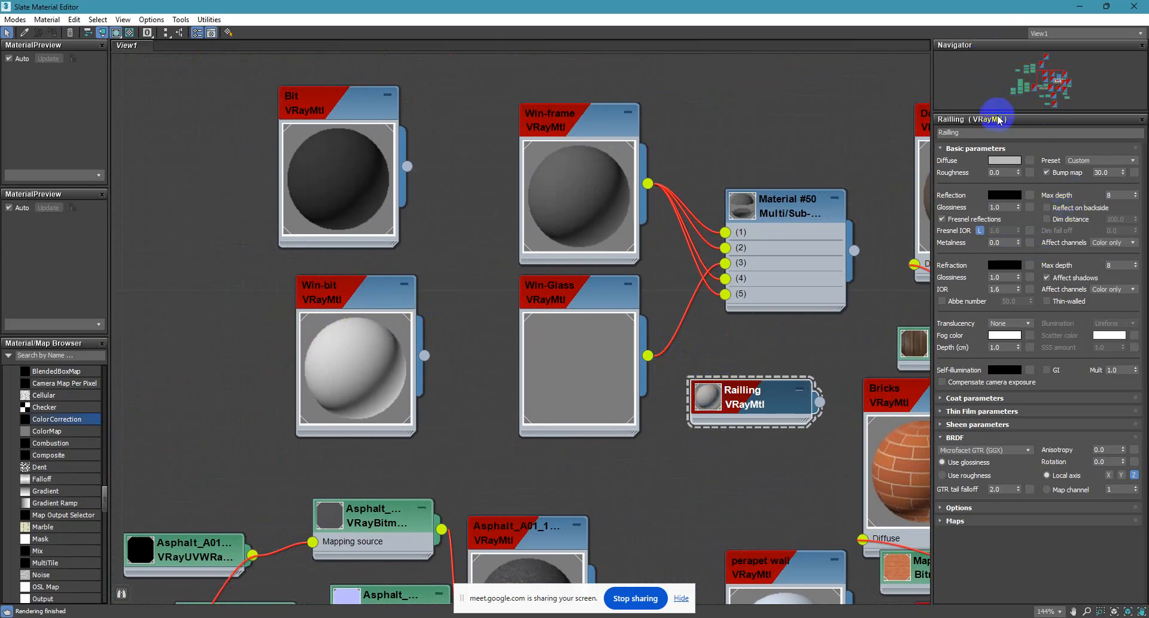
{"action": "left_click", "coordinate": [1084, 161]}
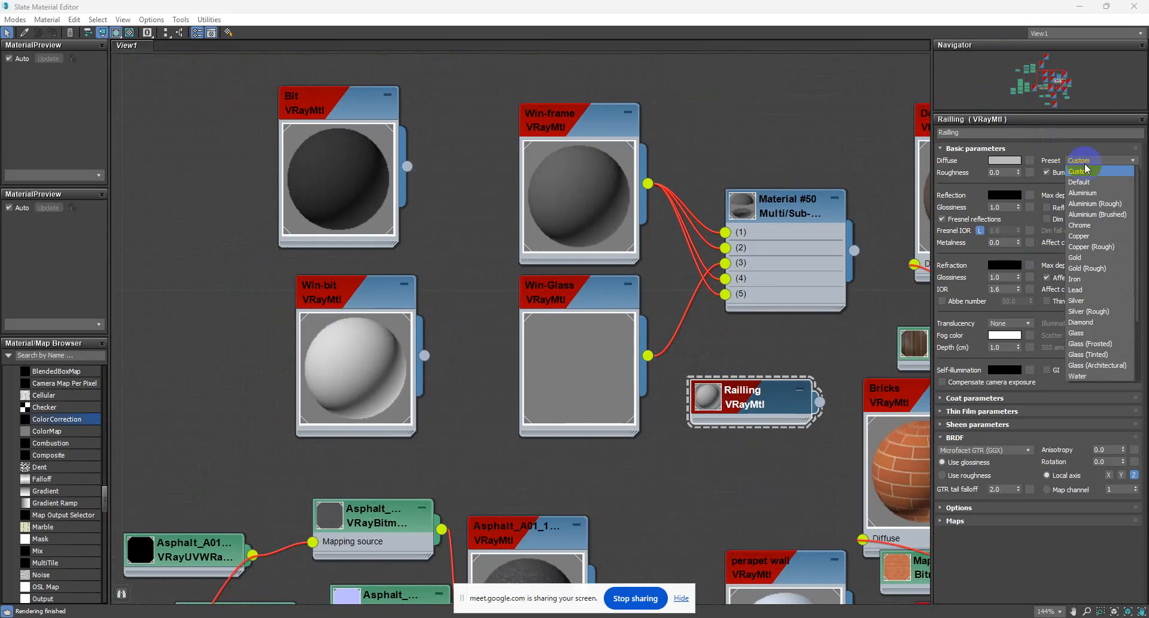
{"action": "left_click", "coordinate": [717, 402]}
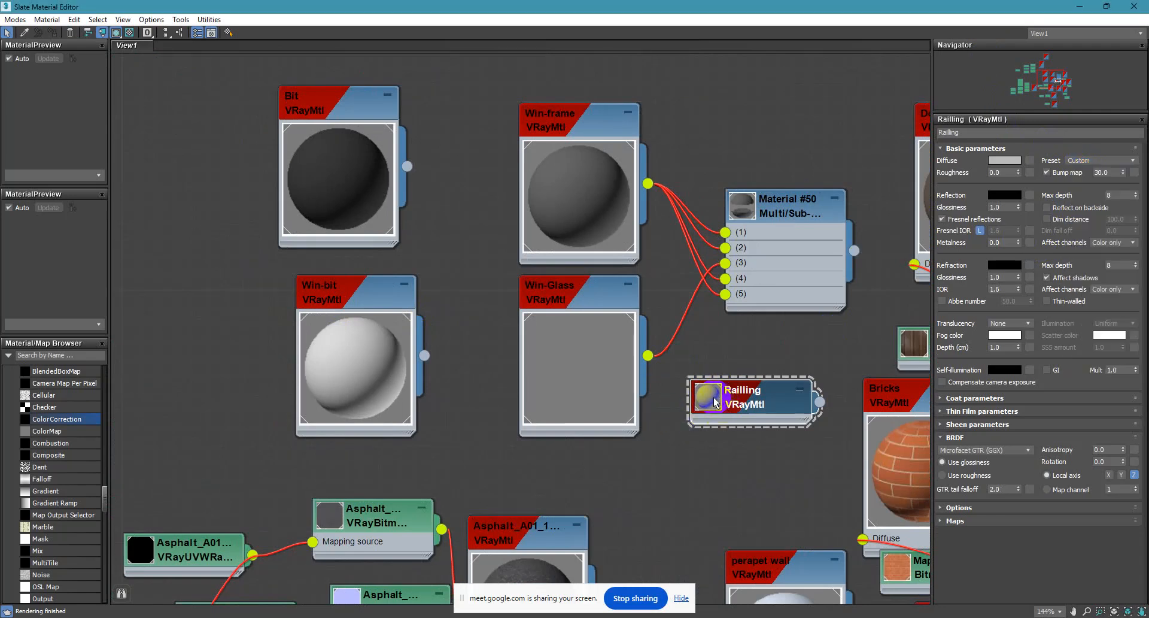
Darken the Railling material's diffuse colour to a value of 25.
{"action": "left_click", "coordinate": [1004, 160]}
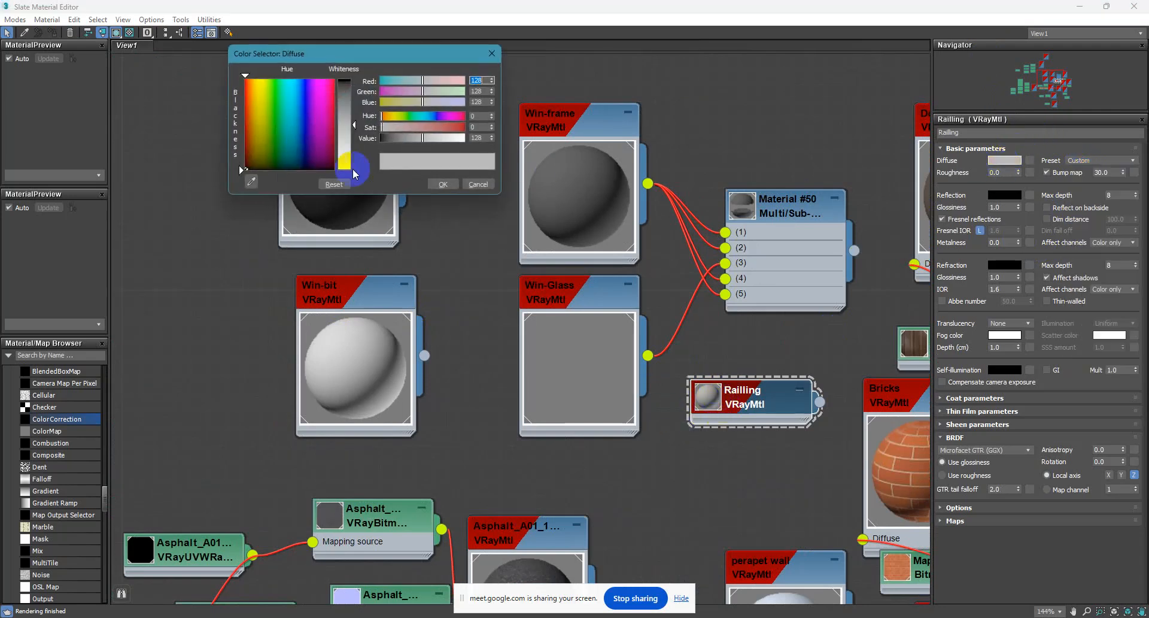
{"action": "left_click_drag", "start_coordinate": [361, 135], "coordinate": [354, 88]}
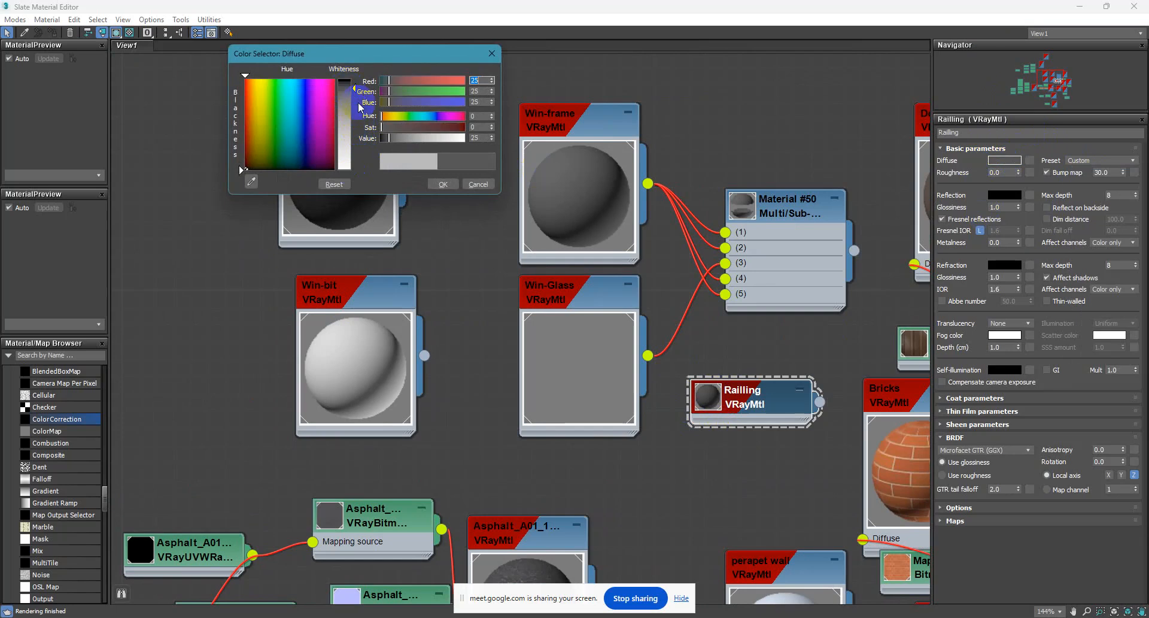
{"action": "left_click", "coordinate": [443, 184]}
Set the Railling material's reflection colour to a value of 3 and return to the scene.
{"action": "left_click", "coordinate": [1011, 196]}
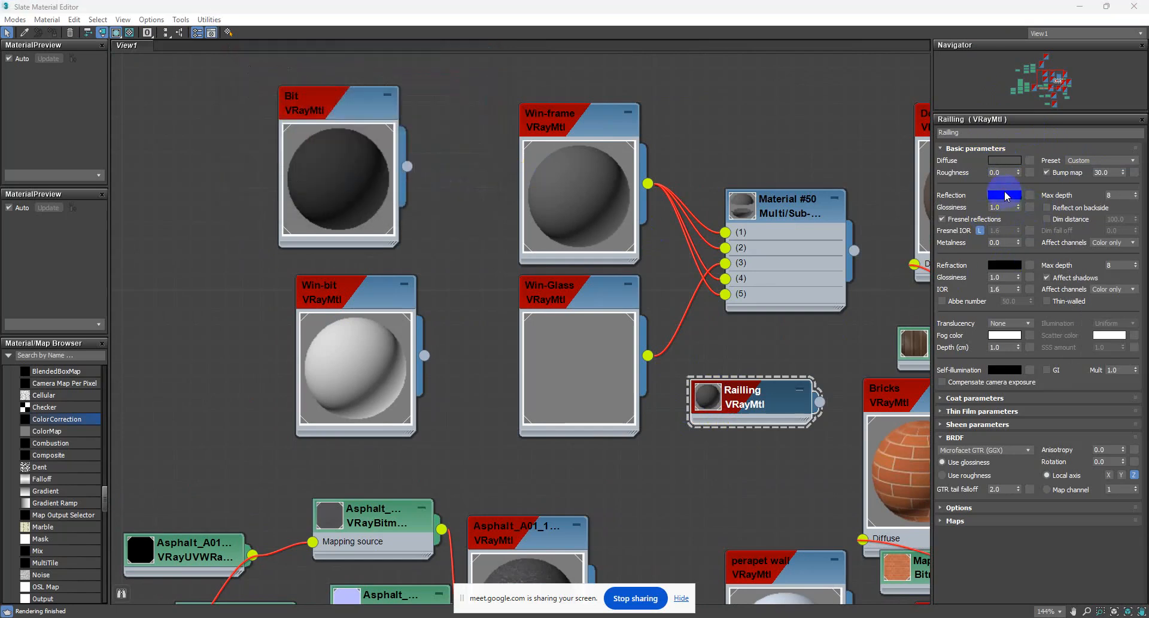
{"action": "left_click", "coordinate": [482, 138]}
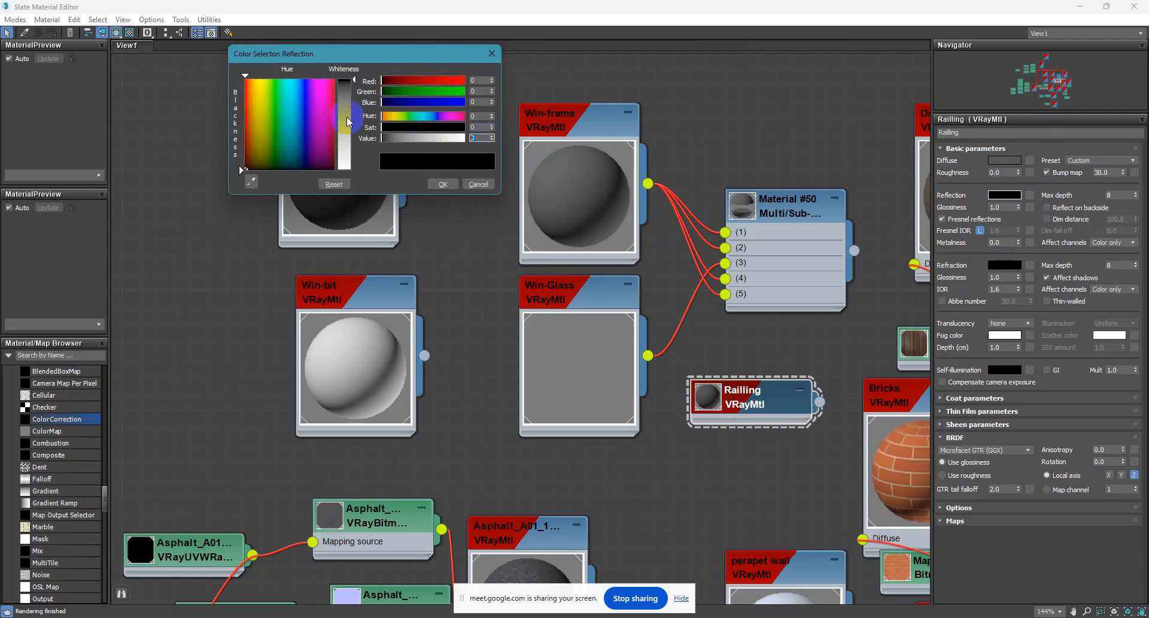
{"action": "type", "text": "3"}
{"action": "key", "text": "Return"}
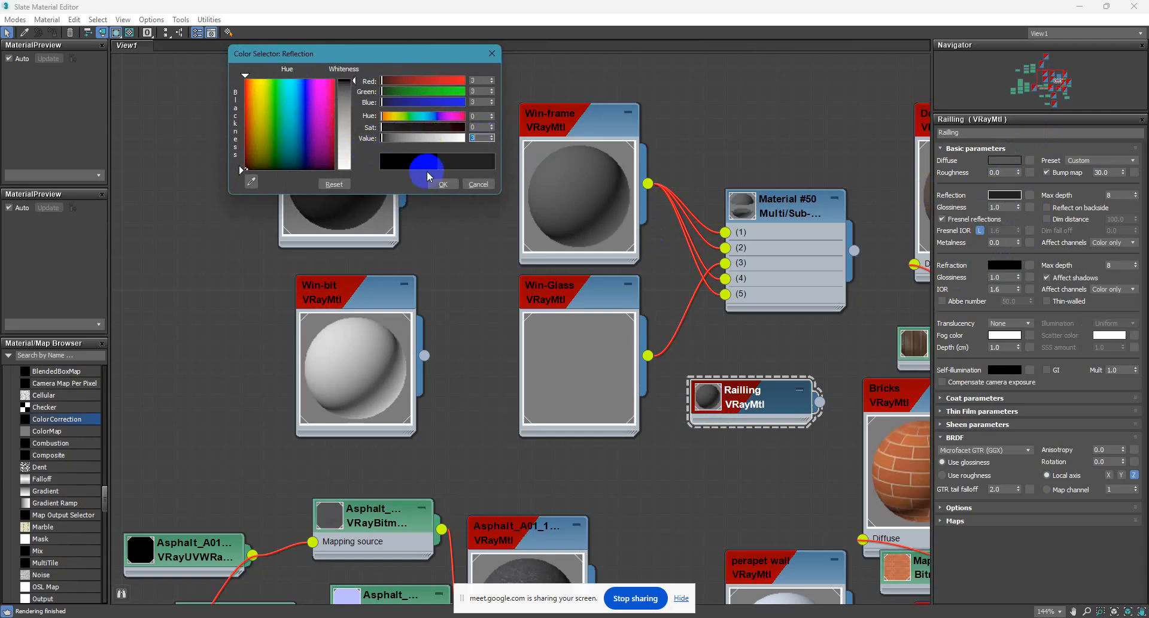
{"action": "left_click", "coordinate": [441, 183]}
{"action": "left_click", "coordinate": [1080, 7]}
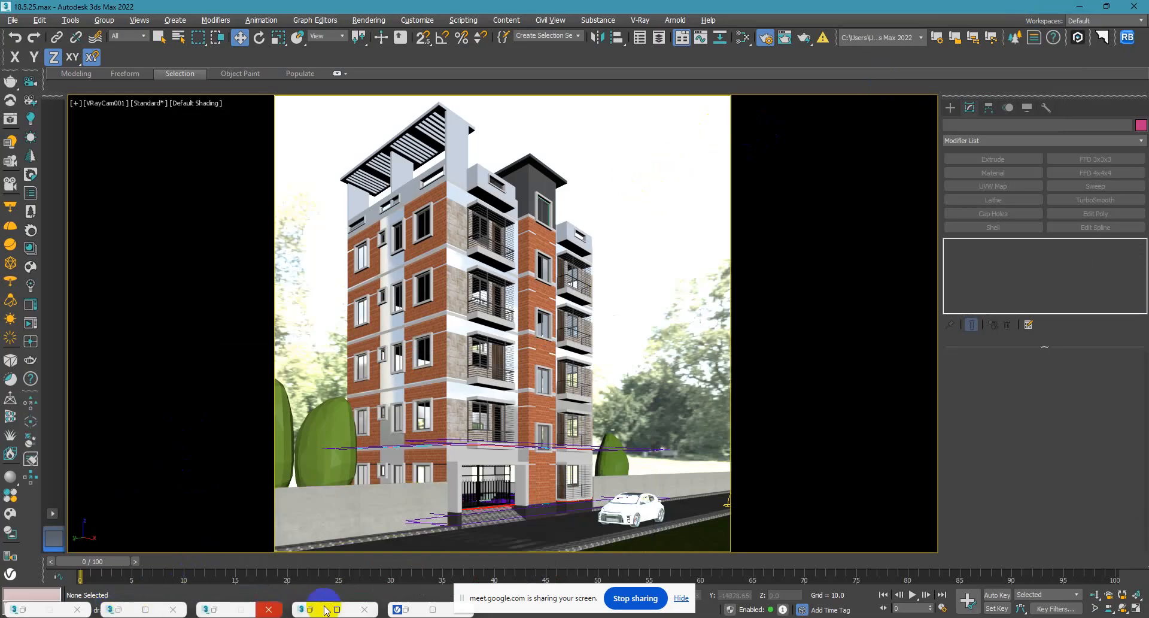
Re-render the camera view in the V-Ray Frame Buffer and check the darker railings.
{"action": "left_click", "coordinate": [433, 609]}
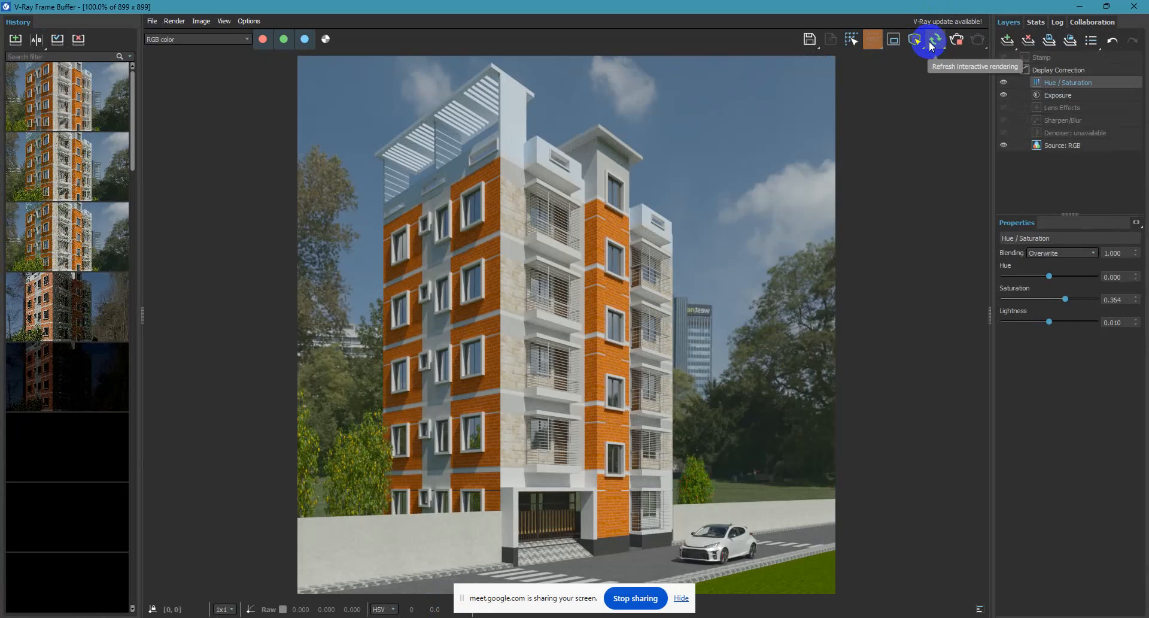
{"action": "left_click", "coordinate": [934, 40]}
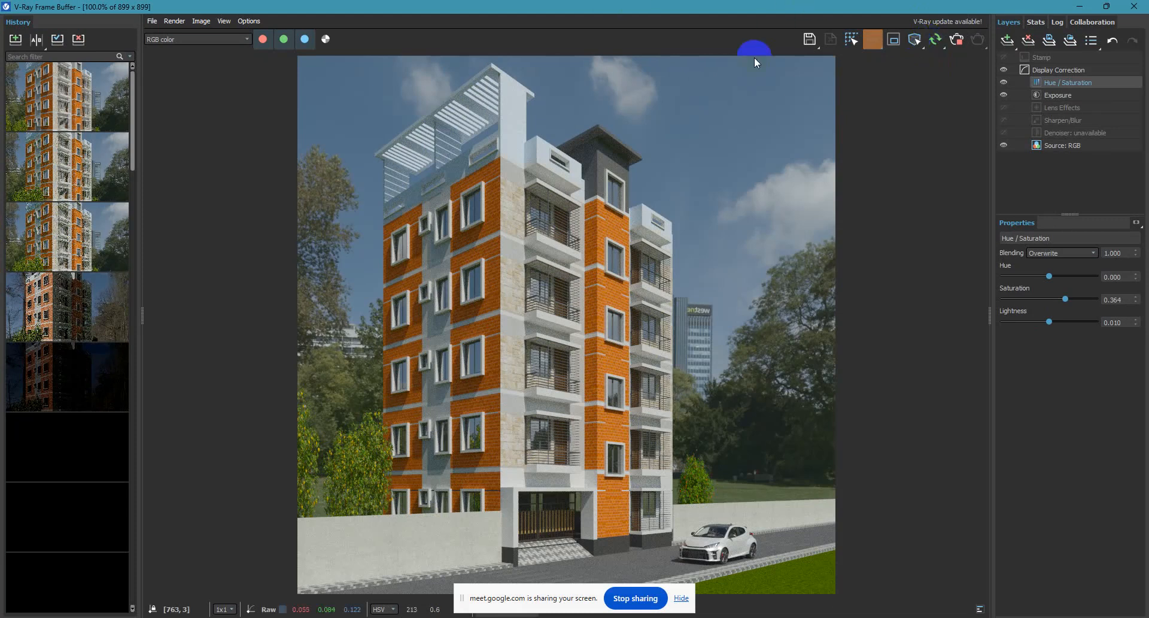
{"action": "left_click", "coordinate": [1083, 7]}
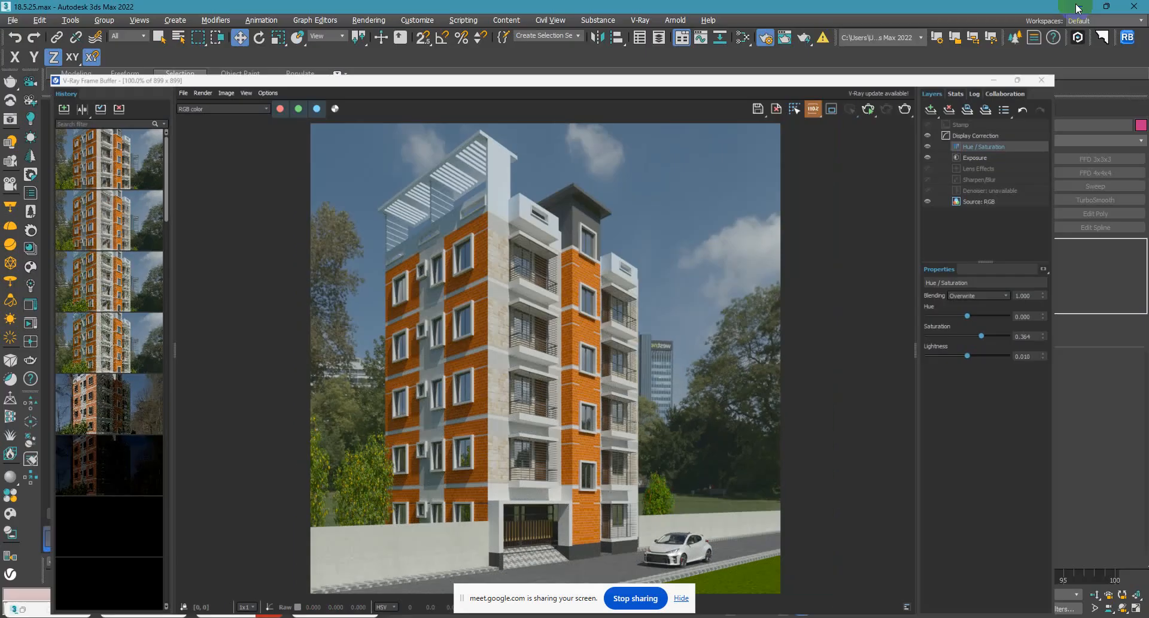
Assign the perapet wall material to the top wall block of the stair tower.
{"action": "left_click", "coordinate": [538, 178]}
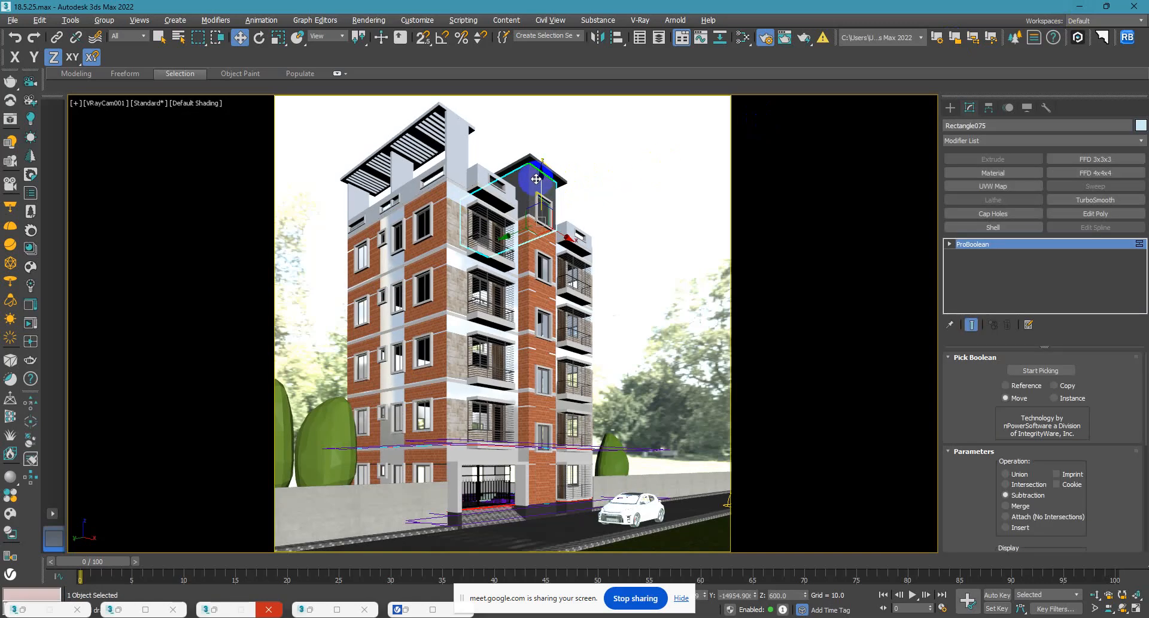
{"action": "key", "text": "m"}
{"action": "left_click", "coordinate": [365, 357]}
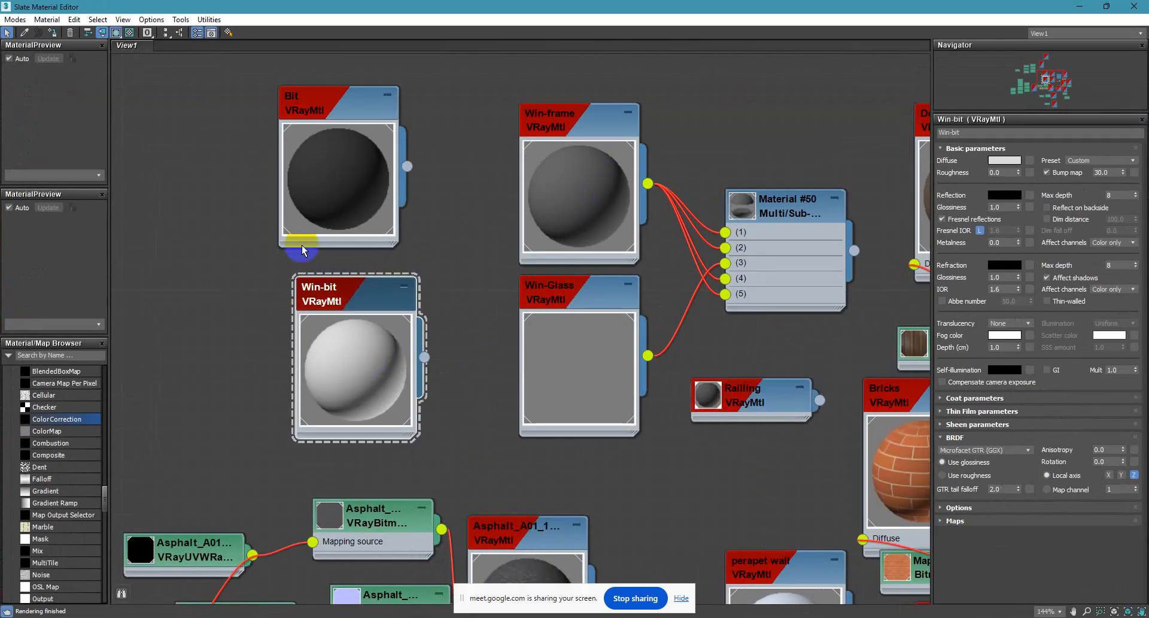
{"action": "scroll", "coordinate": [445, 332], "scroll_direction": "down", "scroll_amount": 3}
{"action": "middle_click_drag", "start_coordinate": [517, 366], "coordinate": [520, 244]}
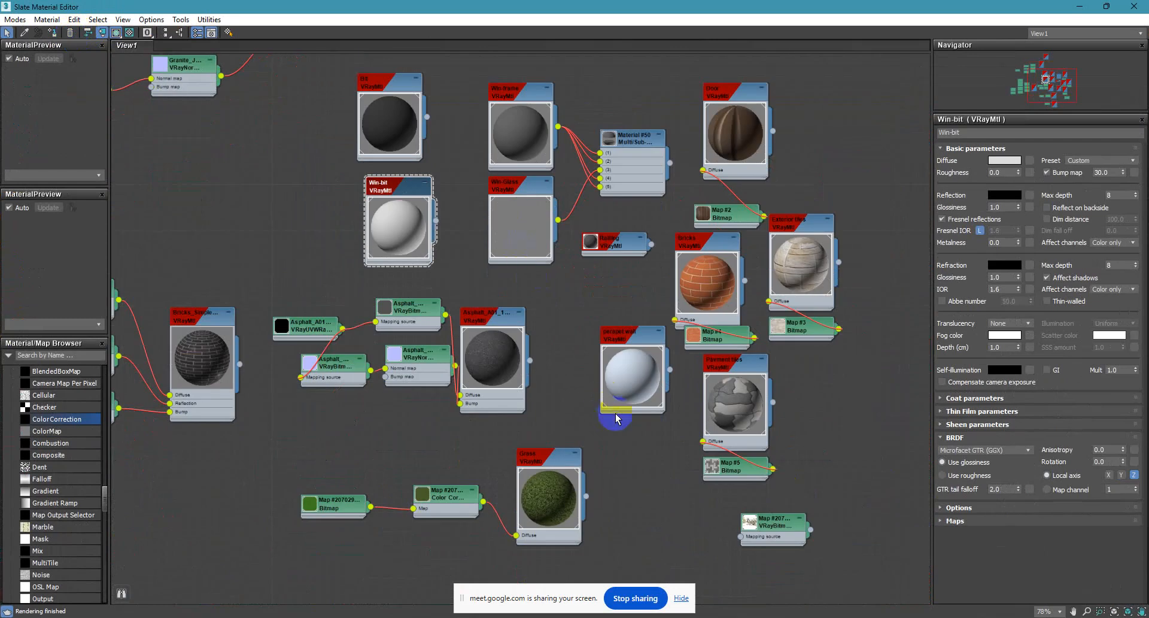
{"action": "double_click", "coordinate": [609, 367]}
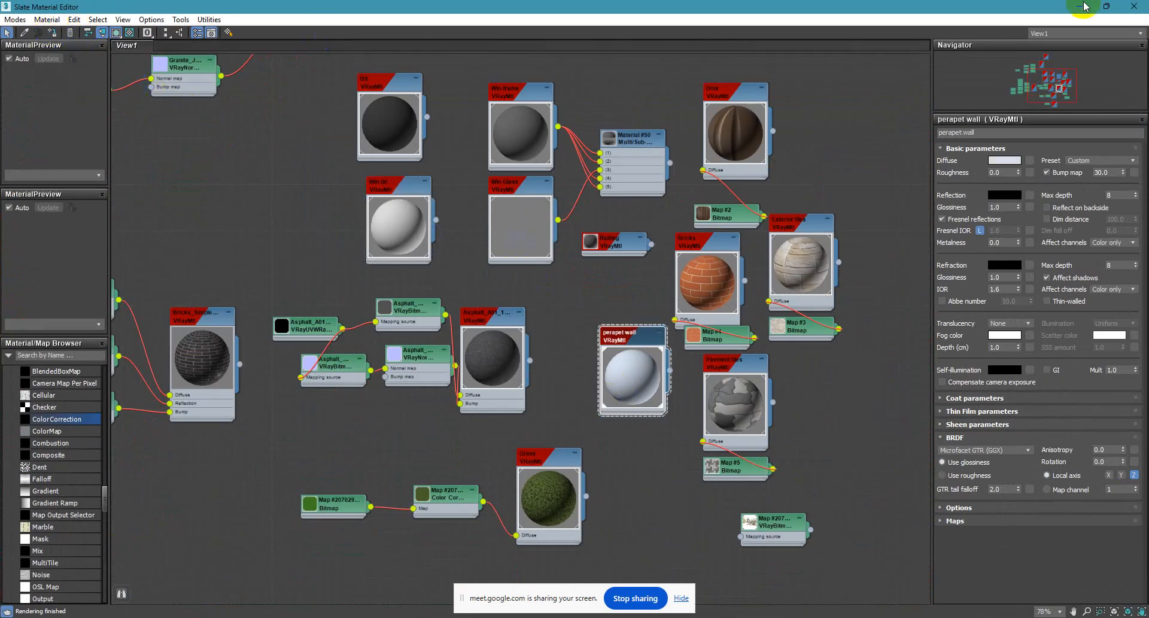
{"action": "left_click", "coordinate": [1134, 6]}
Select the stair tower's roof slab and apply the Win-bit material to it.
{"action": "left_click", "coordinate": [745, 186]}
{"action": "left_click", "coordinate": [526, 159]}
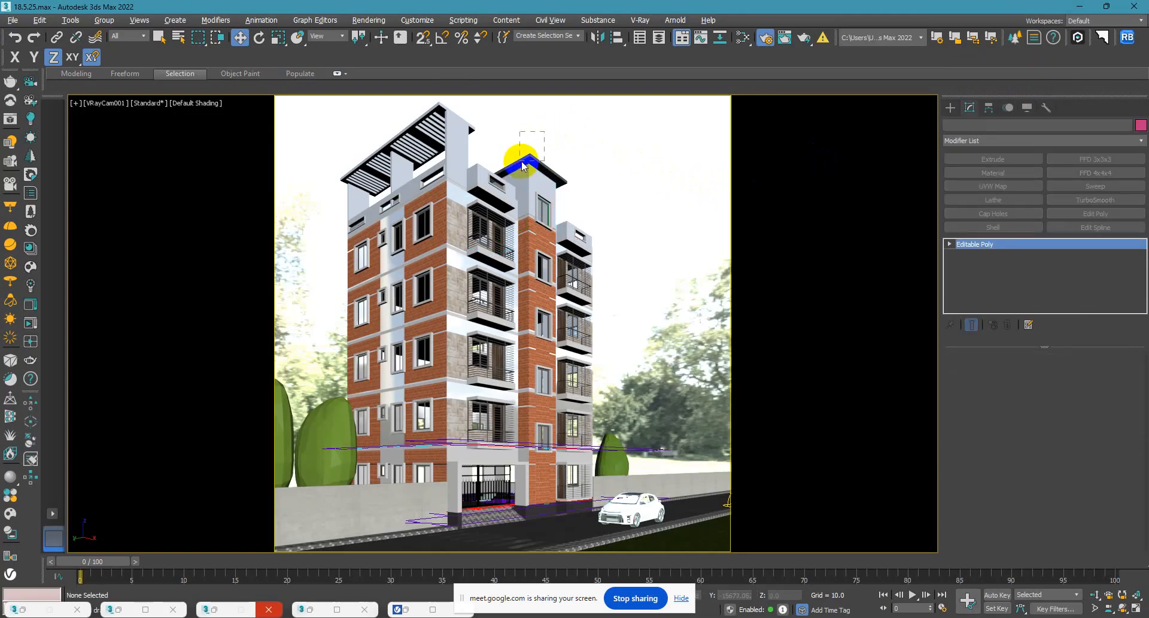
{"action": "left_click", "coordinate": [613, 150]}
{"action": "left_click", "coordinate": [531, 157]}
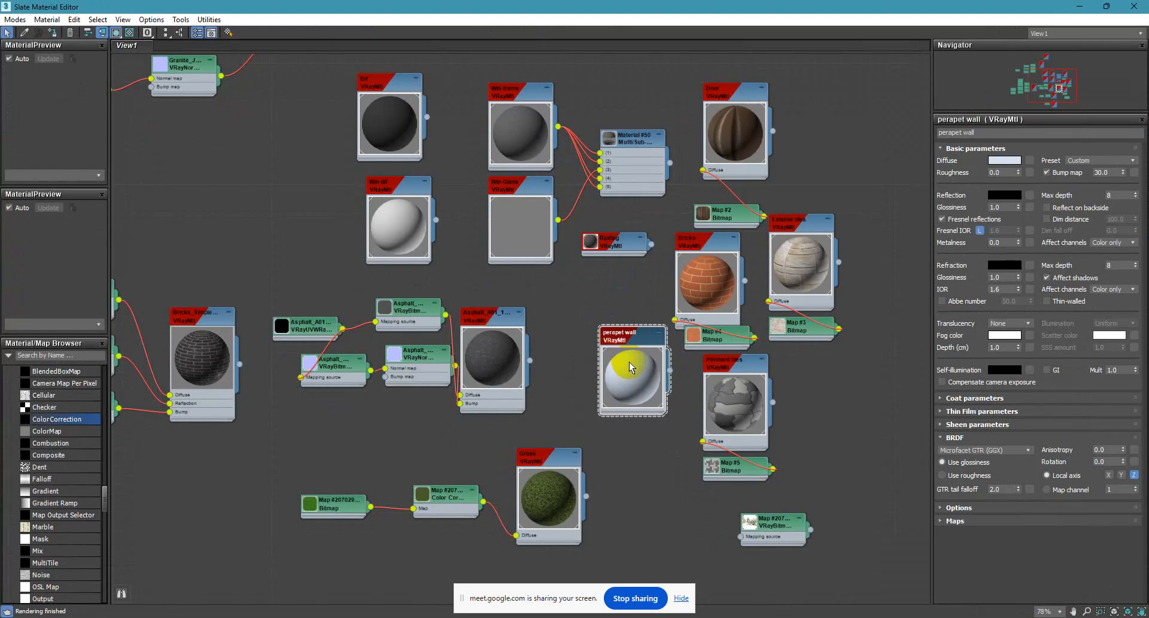
{"action": "left_click", "coordinate": [397, 223]}
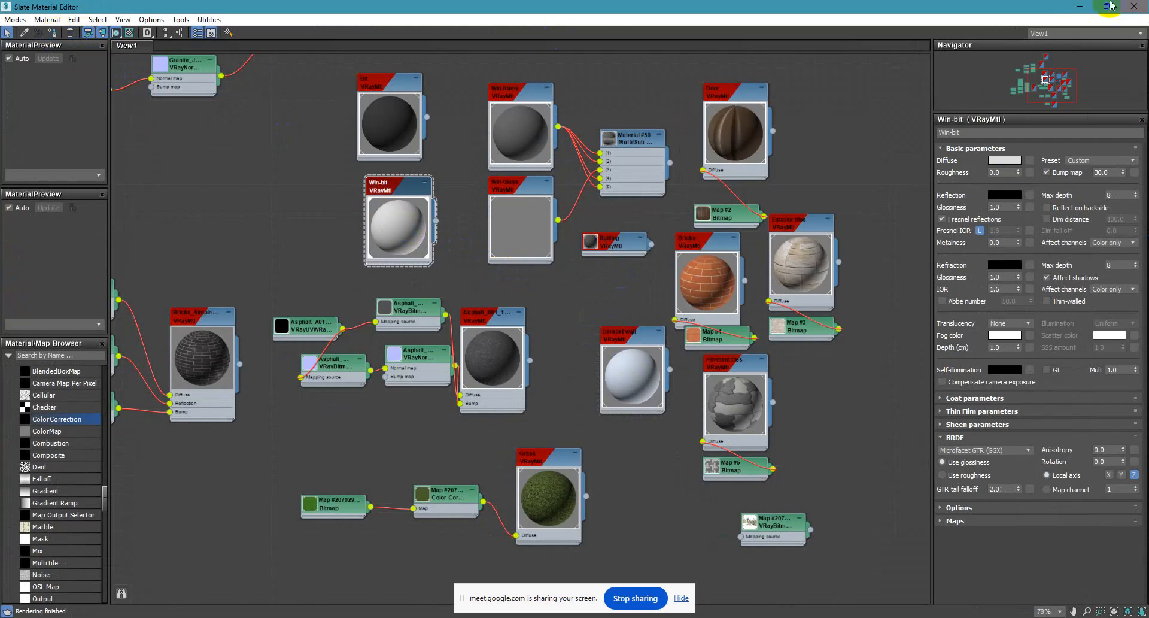
{"action": "left_click", "coordinate": [1077, 9]}
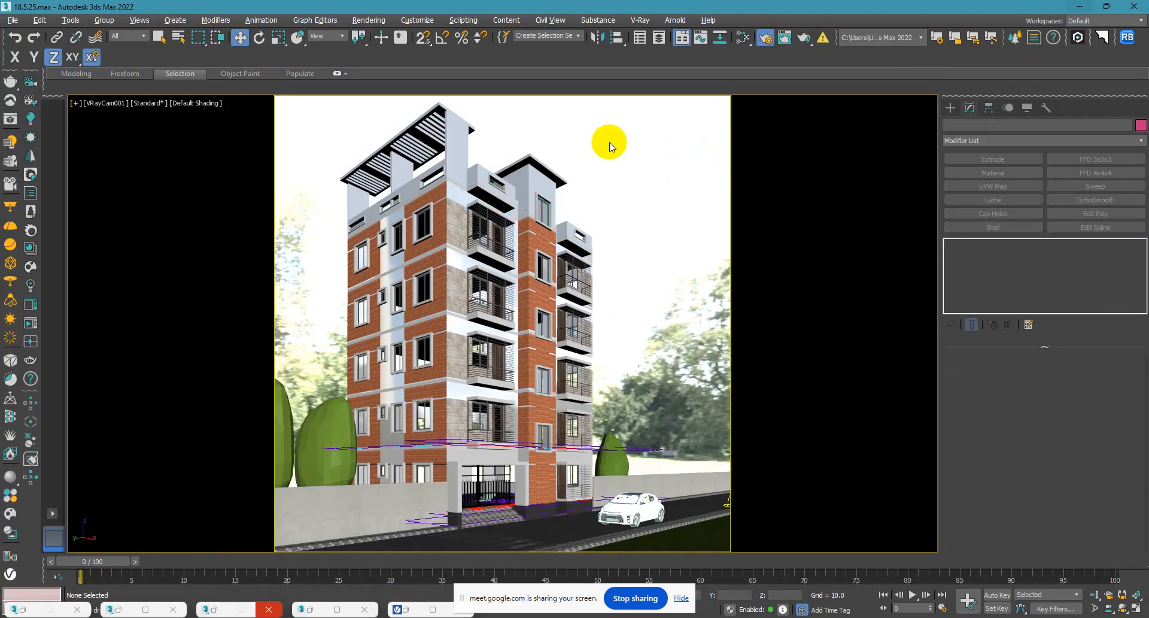
{"action": "left_click", "coordinate": [323, 464]}
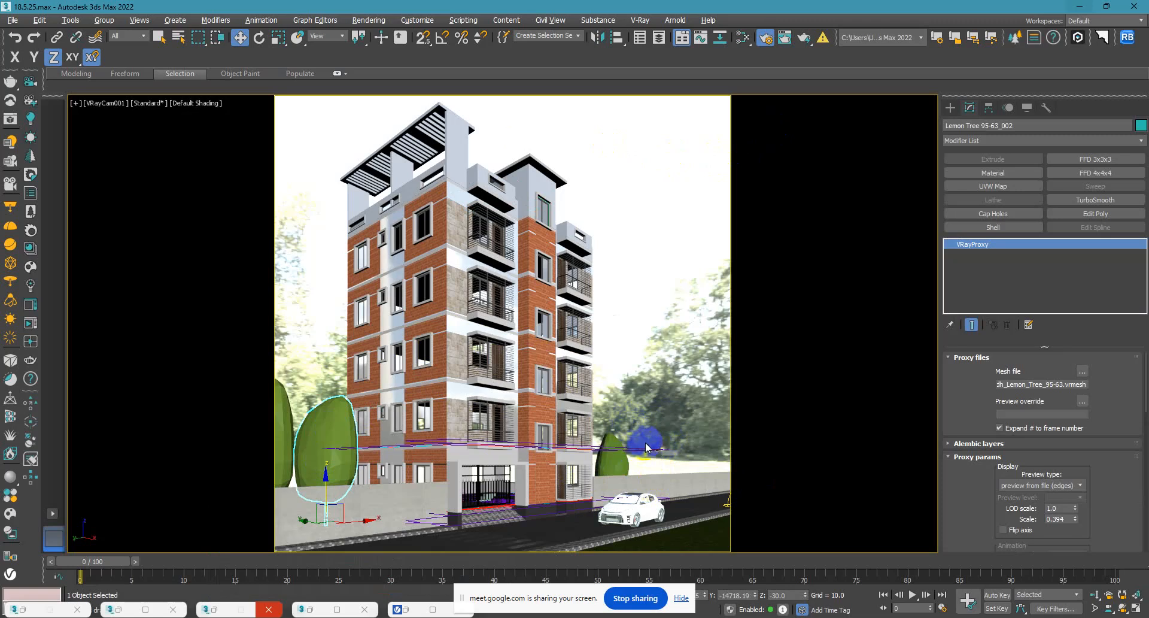
{"action": "left_click", "coordinate": [10, 518]}
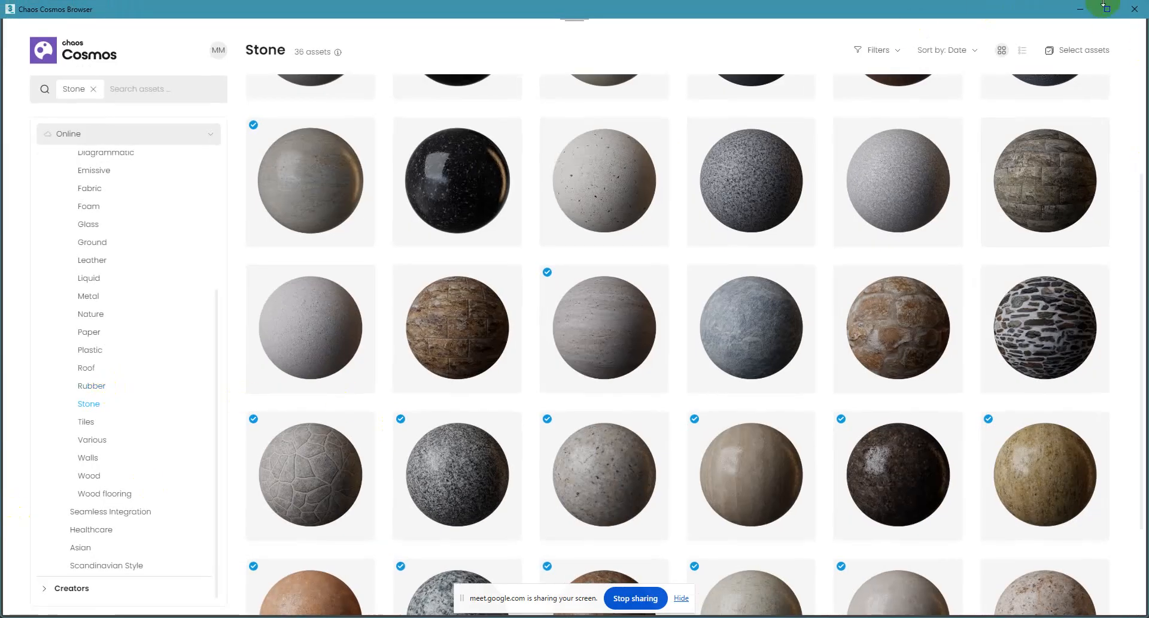
{"action": "left_click", "coordinate": [110, 90]}
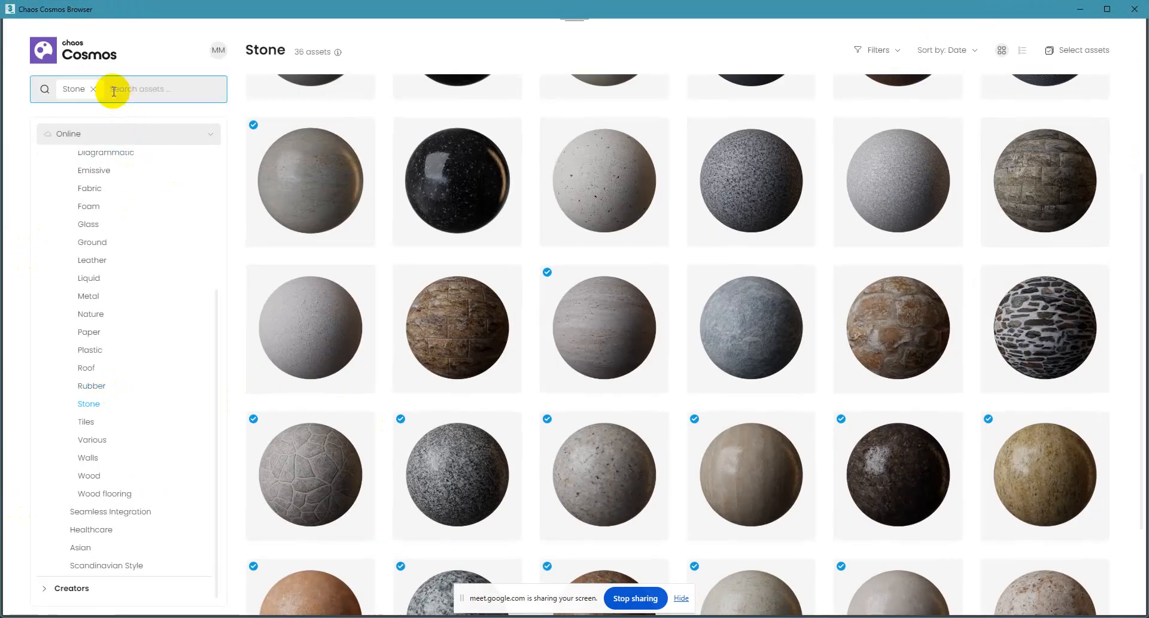
{"action": "left_click", "coordinate": [1137, 8]}
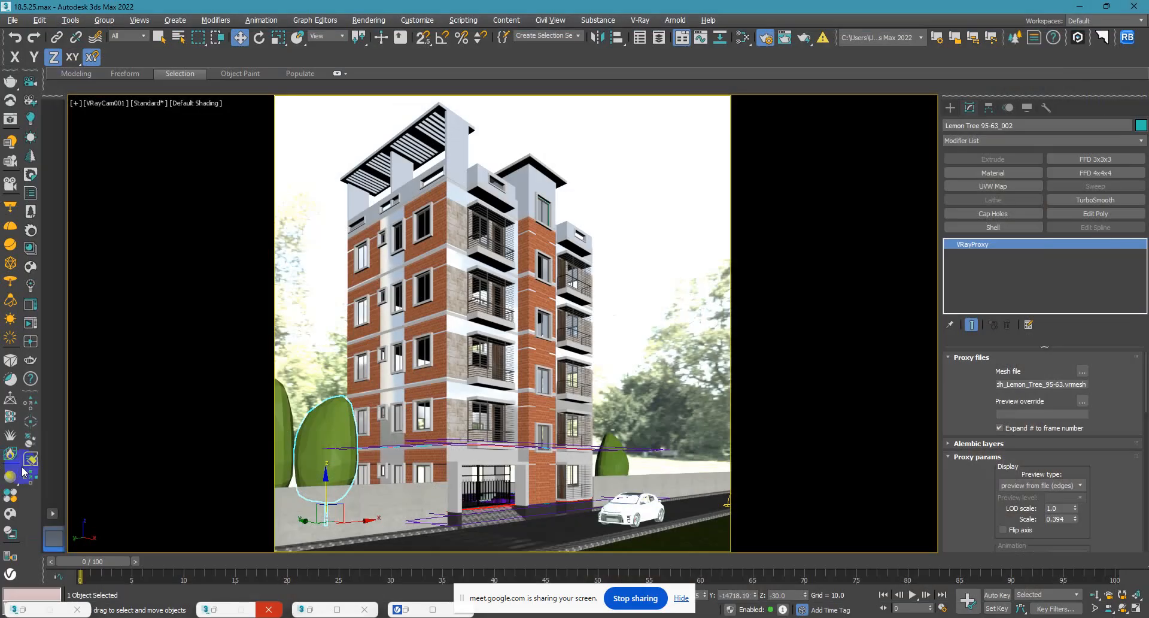
Open the Chaos Cosmos Browser, clear the Stone filter and browse the Trees category under Vegetation in 3D Models.
{"action": "left_click", "coordinate": [10, 519]}
{"action": "left_click", "coordinate": [93, 89]}
{"action": "scroll", "coordinate": [44, 52], "scroll_direction": "up", "scroll_amount": 4}
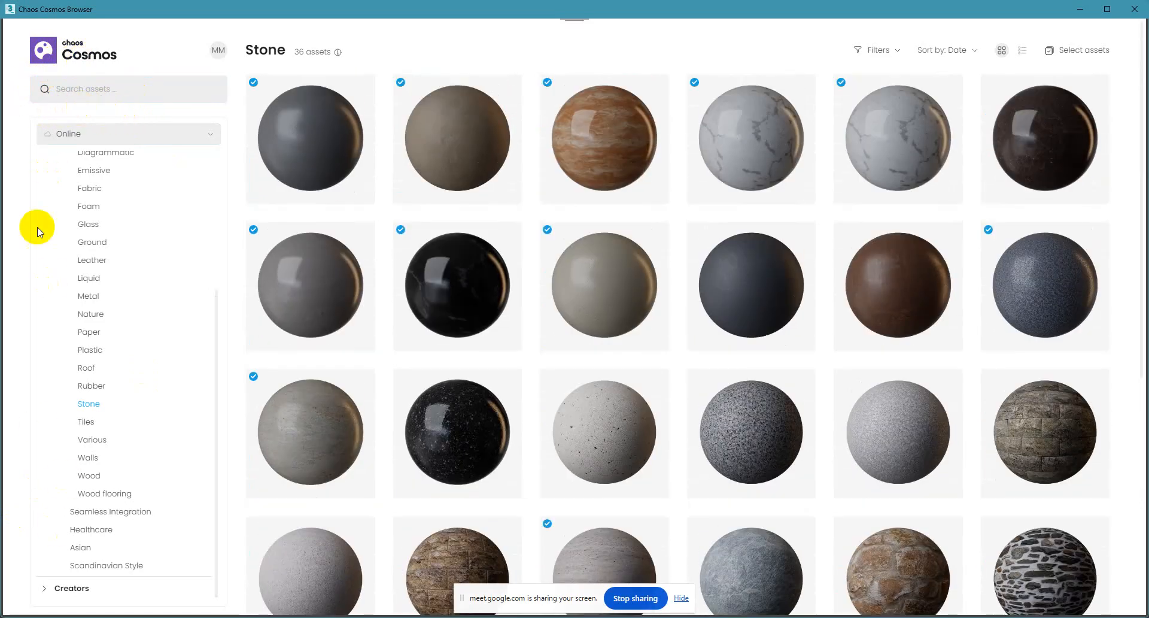
{"action": "scroll", "coordinate": [58, 171], "scroll_direction": "up", "scroll_amount": 3}
{"action": "left_click", "coordinate": [44, 165]}
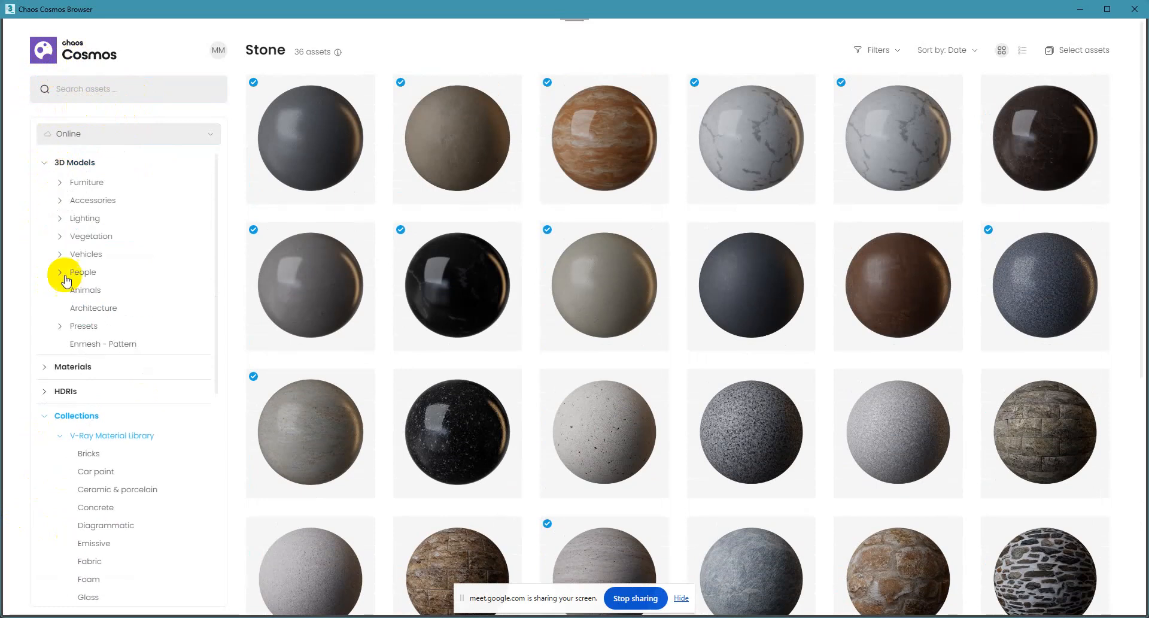
{"action": "left_click", "coordinate": [60, 237]}
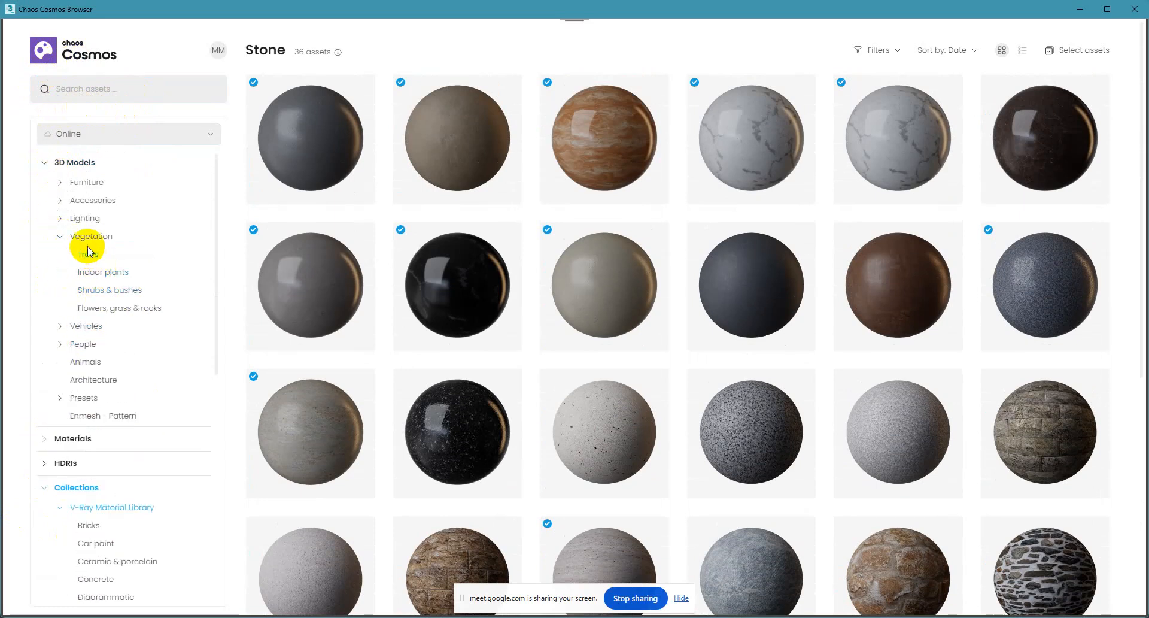
{"action": "left_click", "coordinate": [88, 252]}
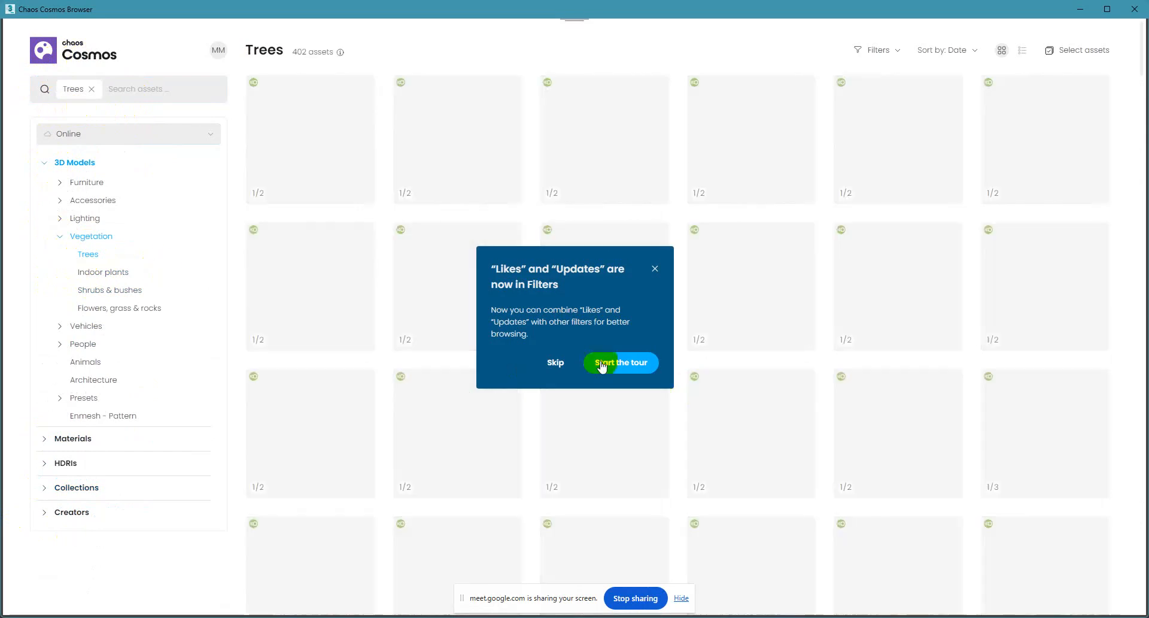
Dismiss the filter tips over the Trees category and switch the library from Online to Downloaded assets.
{"action": "left_click", "coordinate": [604, 363]}
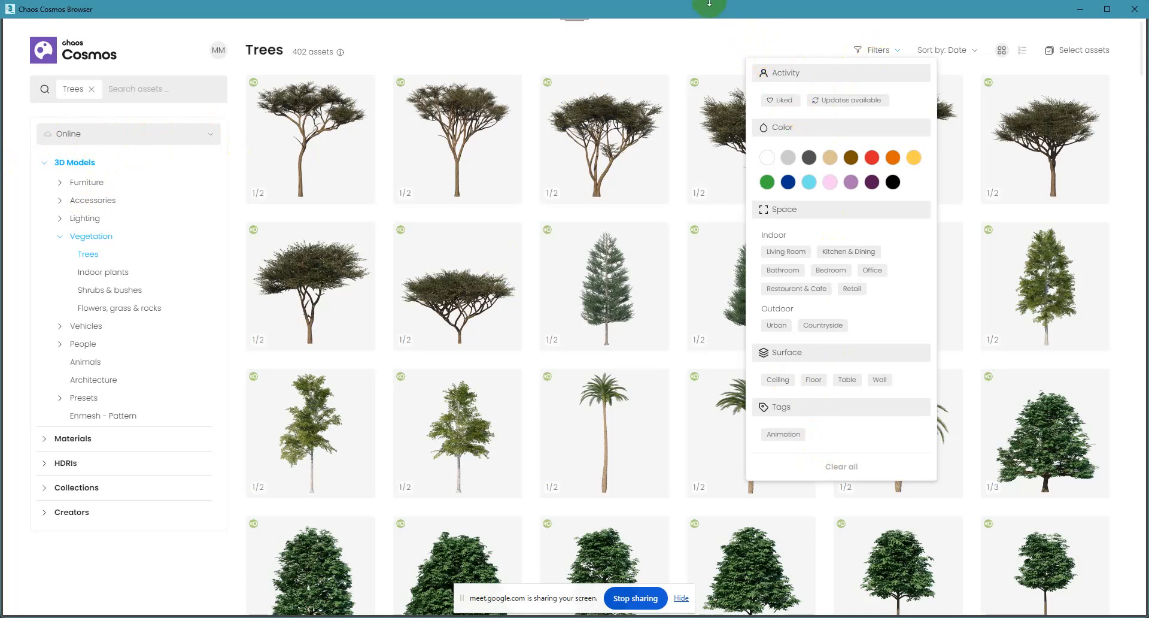
{"action": "left_click_drag", "start_coordinate": [703, 8], "coordinate": [697, 90]}
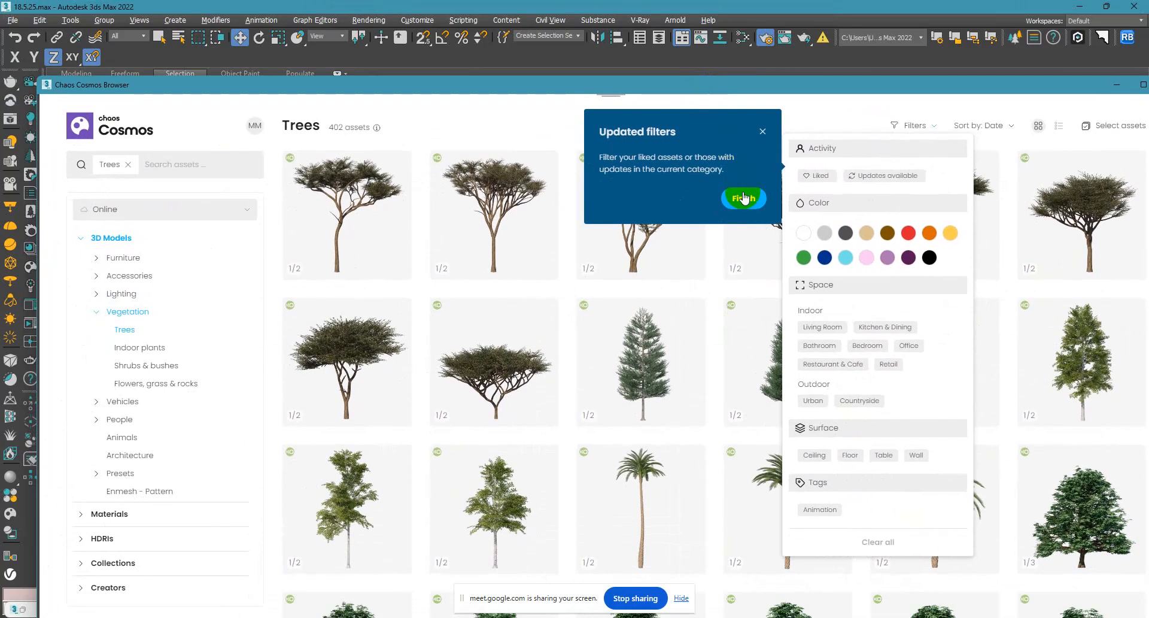
{"action": "left_click", "coordinate": [744, 198]}
{"action": "left_click", "coordinate": [662, 416]}
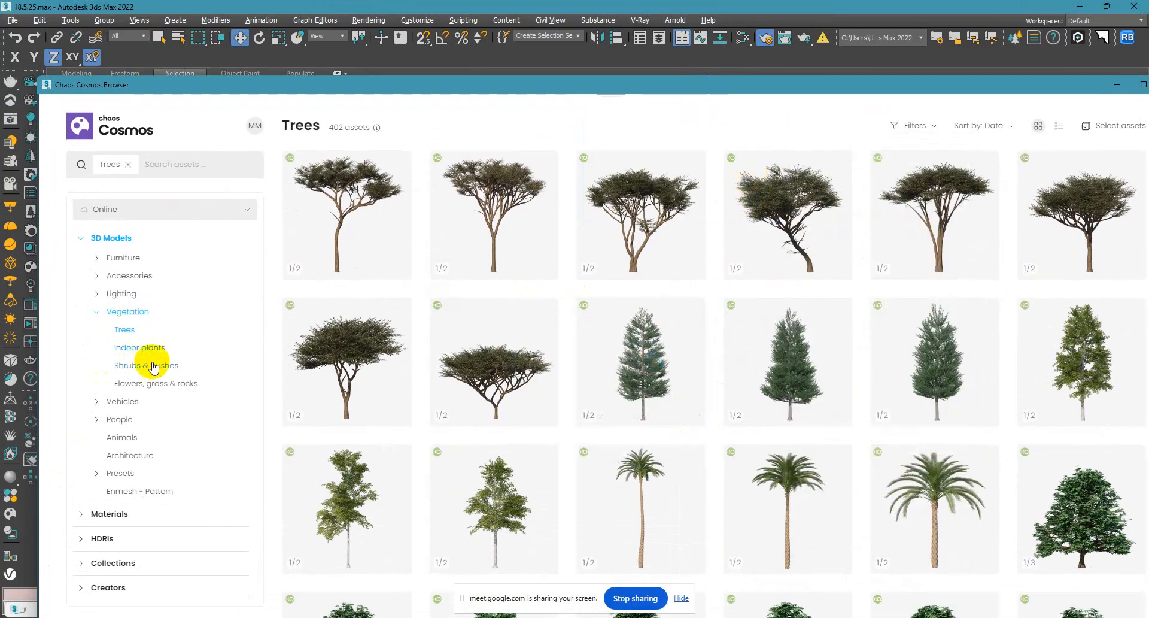
{"action": "left_click", "coordinate": [129, 210]}
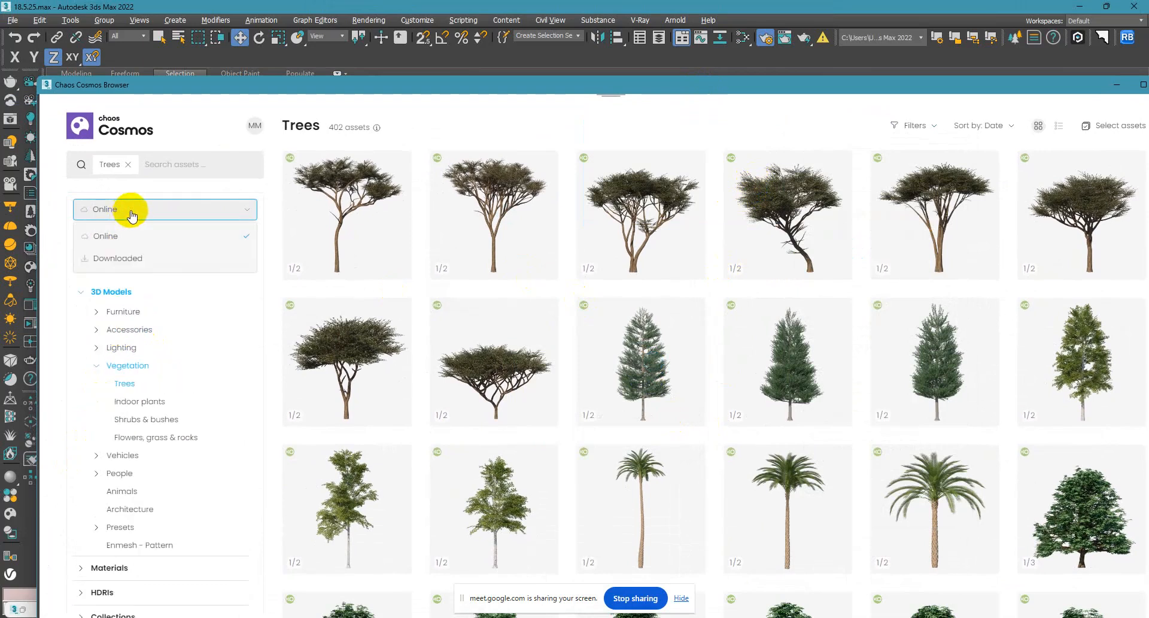
{"action": "left_click", "coordinate": [123, 258]}
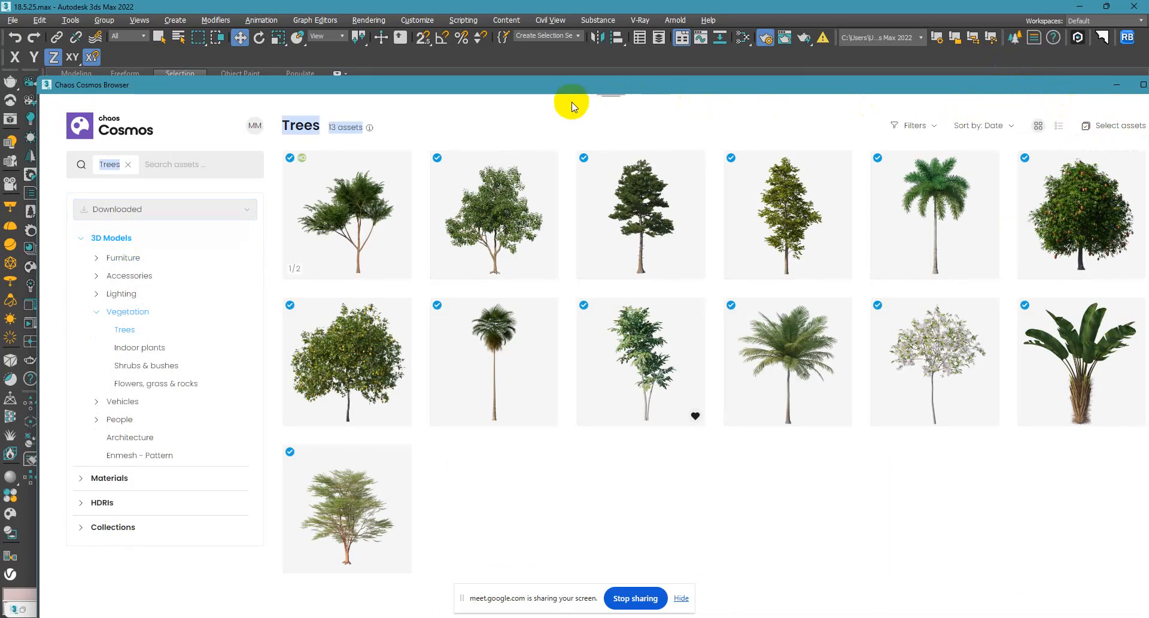
Import the Foxtail Palm Tree 110-26 from the downloaded trees into the scene and minimize the Cosmos browser.
{"action": "left_click_drag", "start_coordinate": [293, 84], "coordinate": [169, 6]}
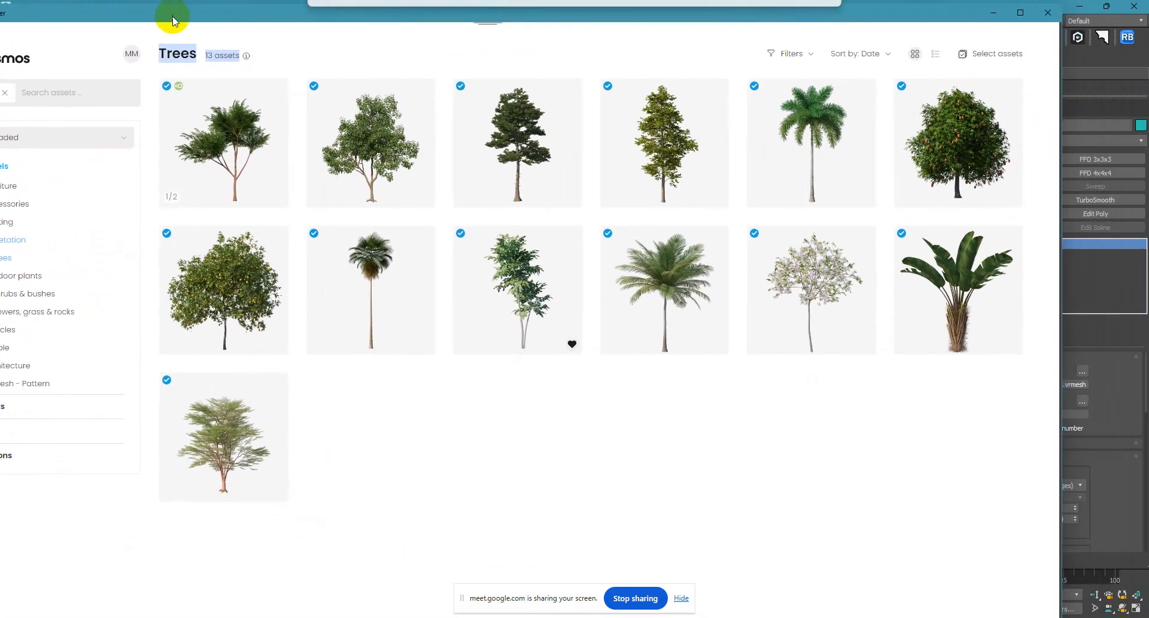
{"action": "left_click", "coordinate": [1016, 11]}
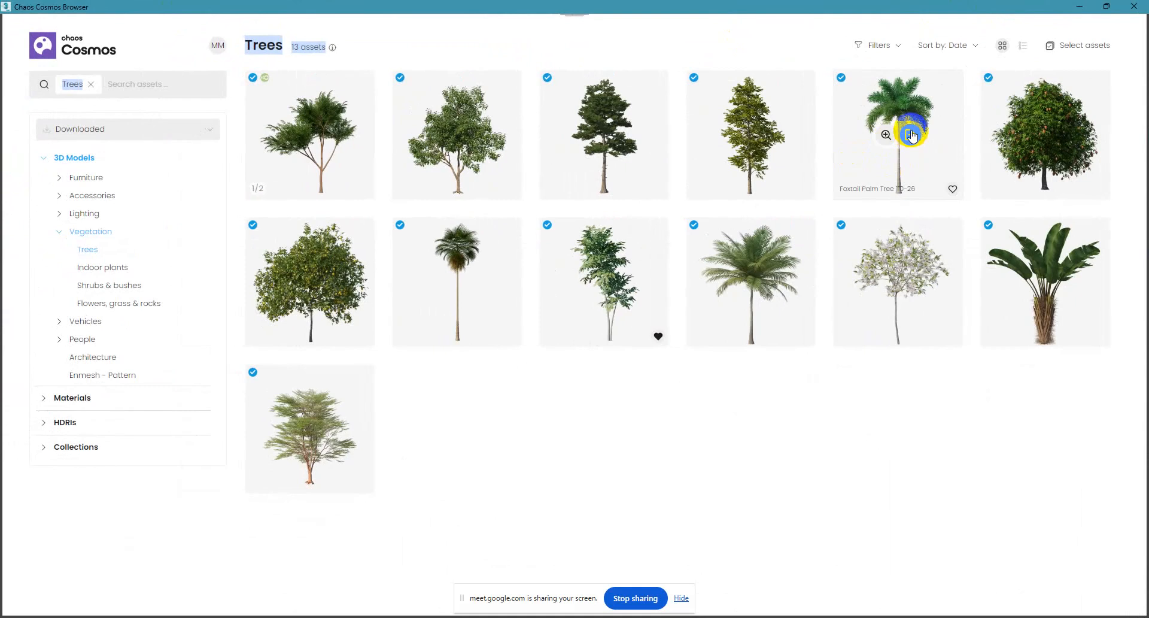
{"action": "left_click", "coordinate": [910, 134]}
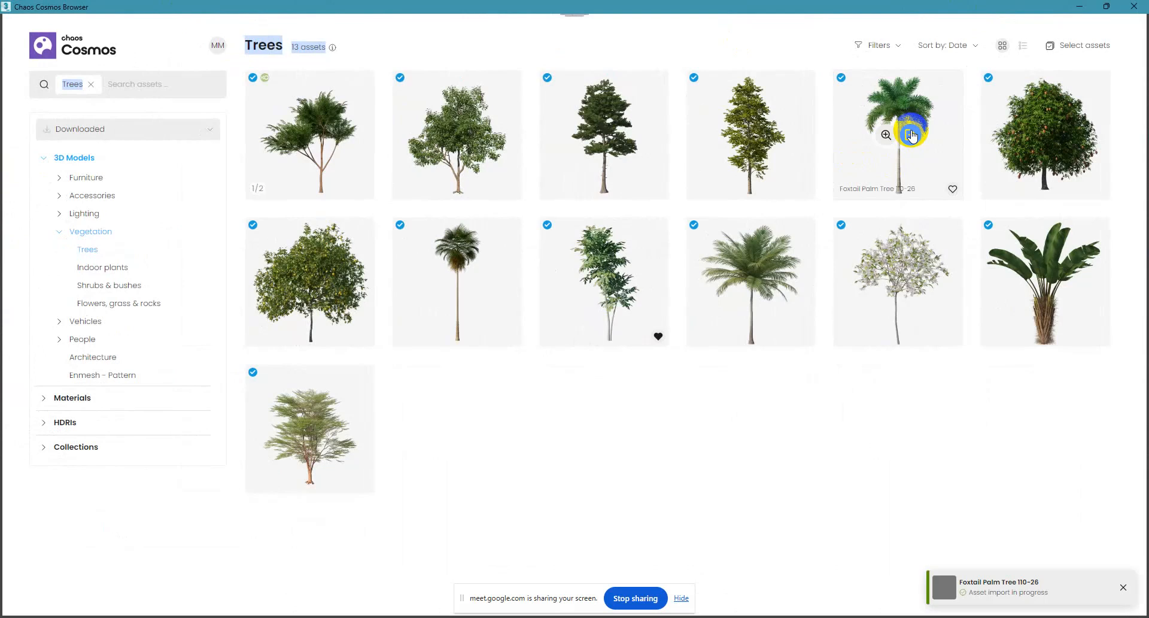
{"action": "left_click", "coordinate": [1076, 7]}
In the Top view, delete the old tree beside the building and move the foxtail palm into its place along the road.
{"action": "key", "text": "t"}
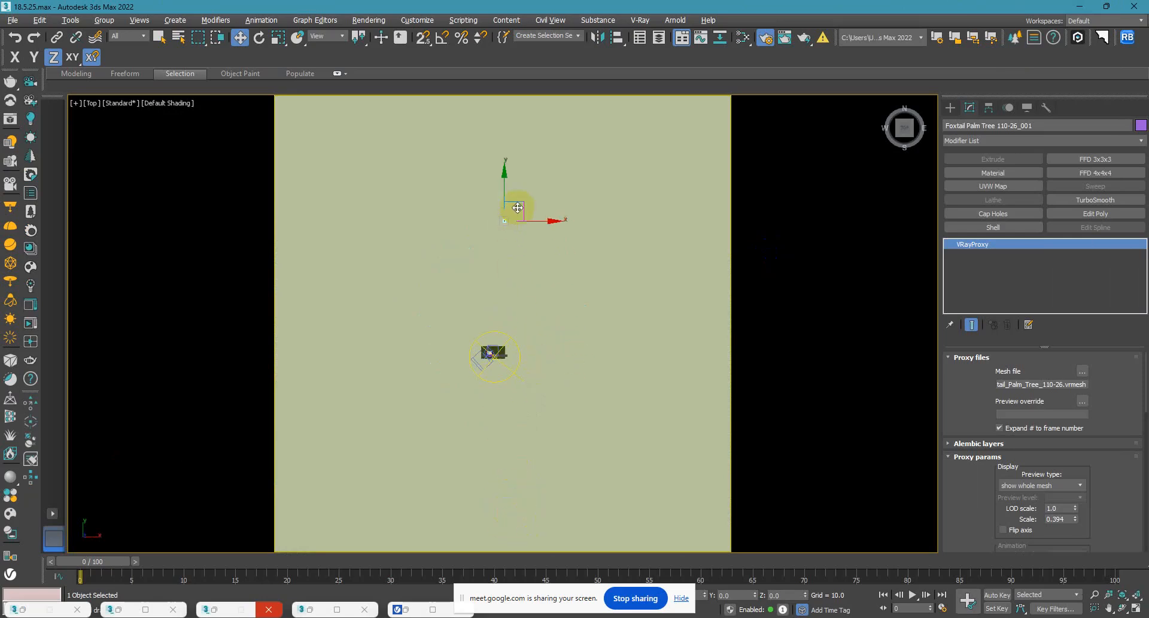
{"action": "left_click_drag", "start_coordinate": [503, 181], "coordinate": [488, 280]}
{"action": "scroll", "coordinate": [507, 363], "scroll_direction": "up", "scroll_amount": 10}
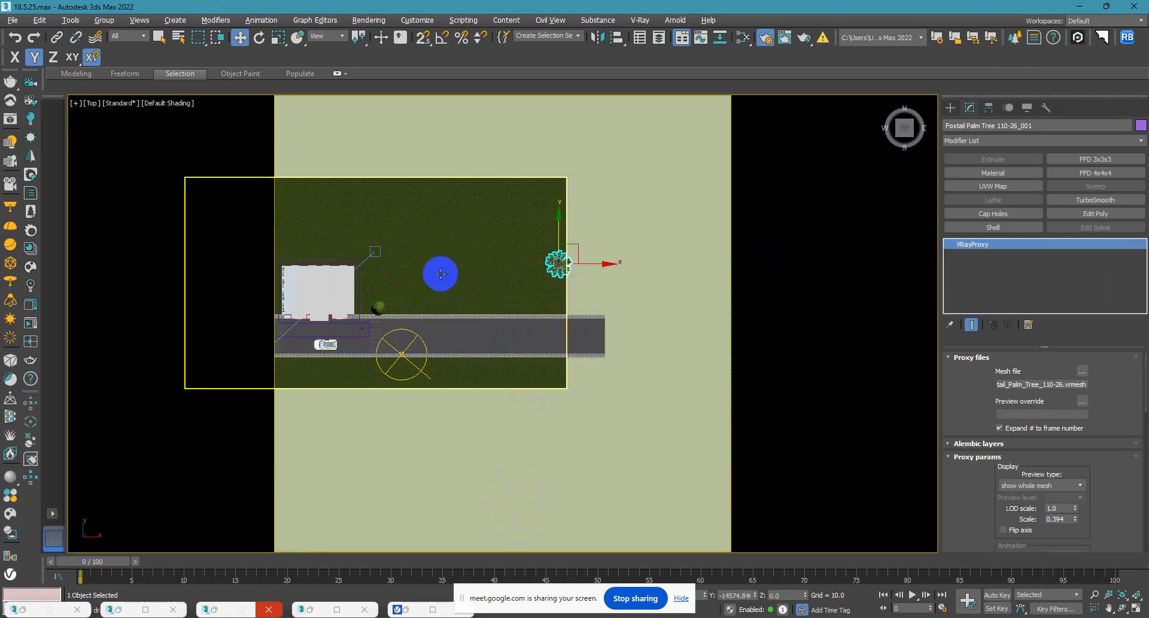
{"action": "scroll", "coordinate": [448, 281], "scroll_direction": "down", "scroll_amount": 2}
{"action": "left_click", "coordinate": [364, 305]}
{"action": "key", "text": "Delete"}
{"action": "left_click", "coordinate": [542, 261]}
{"action": "mouse_move", "coordinate": [564, 250]}
{"action": "left_mouse_down"}
{"action": "mouse_move", "coordinate": [380, 296]}
{"action": "mouse_move", "coordinate": [419, 310]}
{"action": "left_mouse_up"}
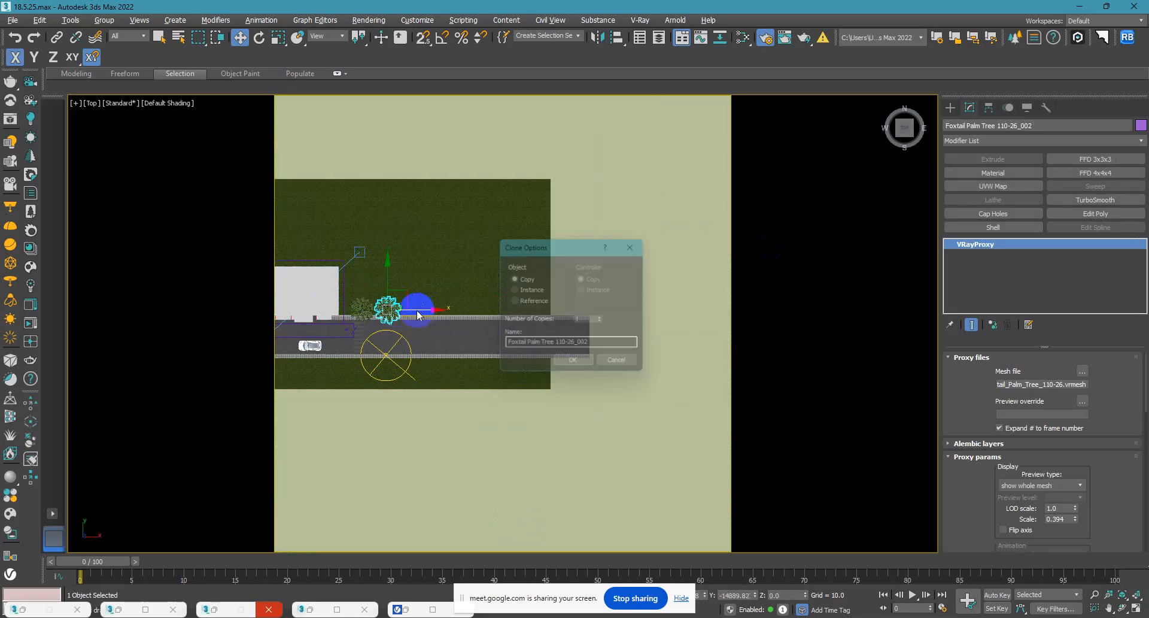
Clone the palm as instances along the road edge to form a row of five beside the building.
{"action": "left_click", "coordinate": [572, 364]}
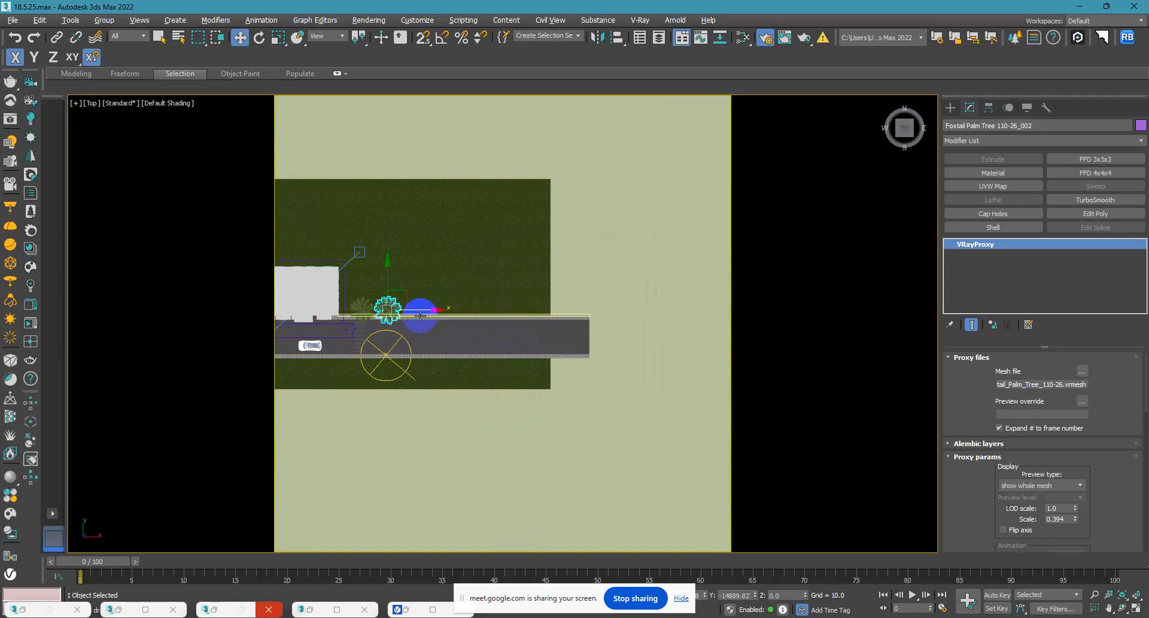
{"action": "left_click_drag", "start_coordinate": [416, 310], "coordinate": [446, 311], "text": "shift"}
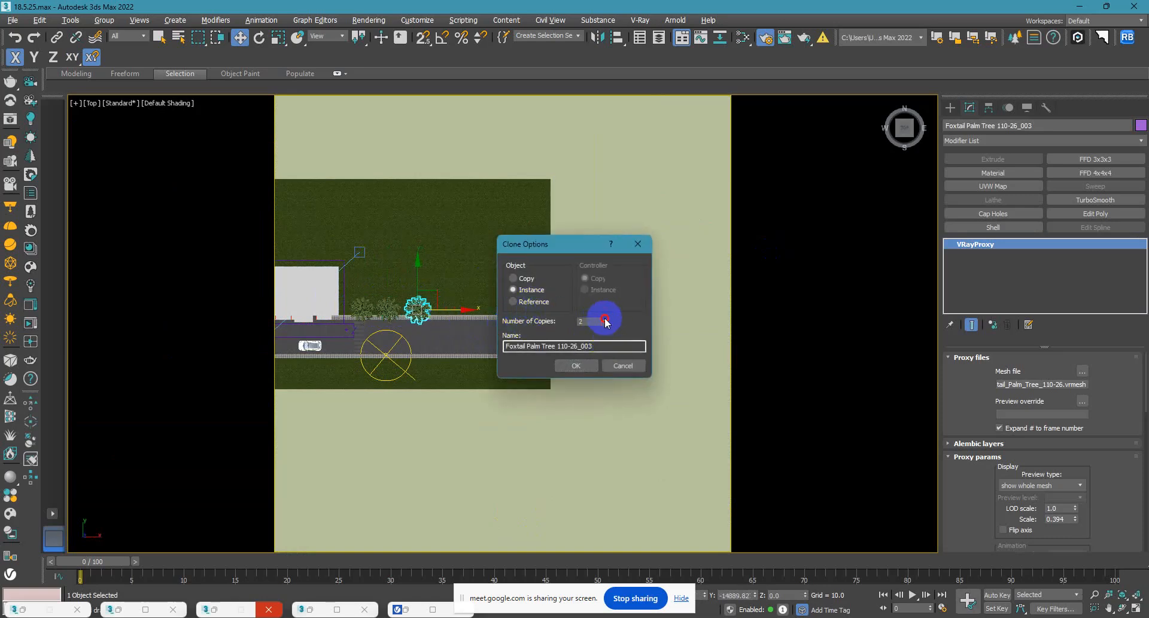
{"action": "left_click", "coordinate": [577, 365]}
{"action": "middle_click_drag", "start_coordinate": [539, 362], "coordinate": [670, 351]}
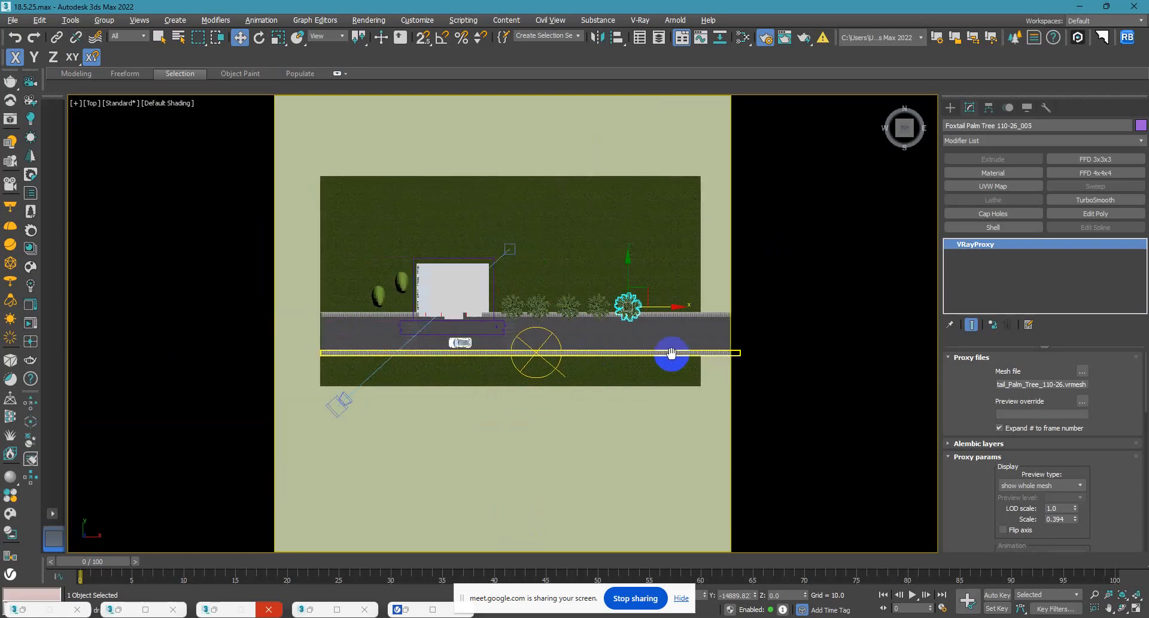
Delete the two lemon trees on the other side of the building.
{"action": "left_click", "coordinate": [398, 282]}
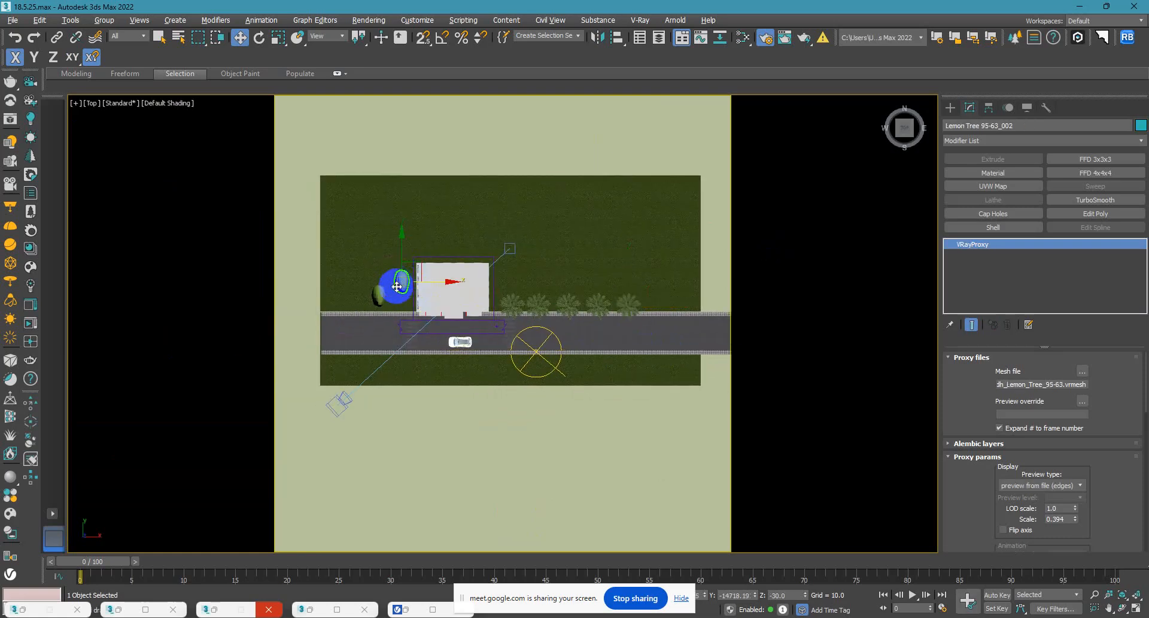
{"action": "key", "text": "Delete"}
{"action": "left_click", "coordinate": [378, 295]}
{"action": "key", "text": "Delete"}
Select the five foxtail palms and group them as Group001.
{"action": "left_click", "coordinate": [505, 305]}
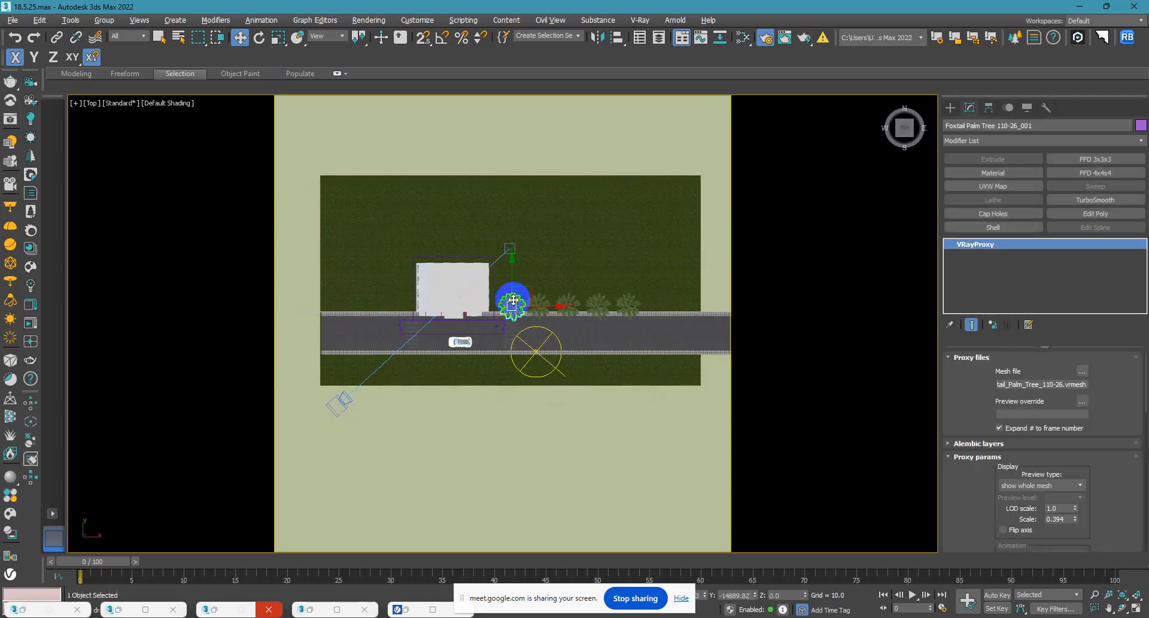
{"action": "left_click", "coordinate": [538, 305], "text": "ctrl"}
{"action": "left_click", "coordinate": [573, 306], "text": "ctrl"}
{"action": "left_click", "coordinate": [599, 306], "text": "ctrl"}
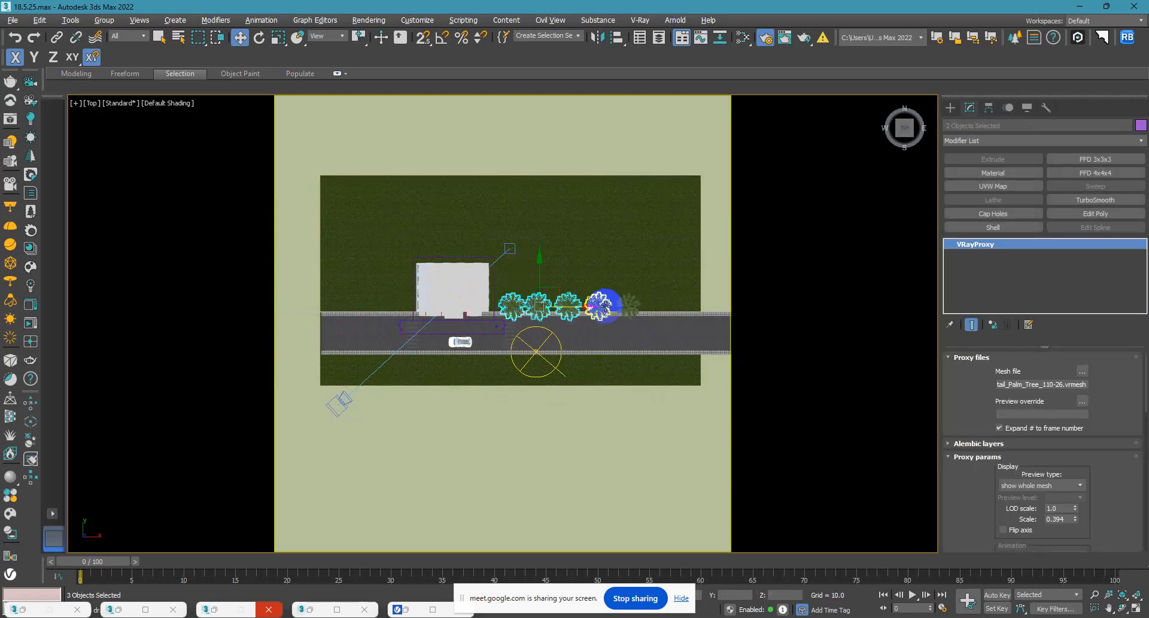
{"action": "left_click", "coordinate": [88, 23]}
{"action": "left_click", "coordinate": [111, 40]}
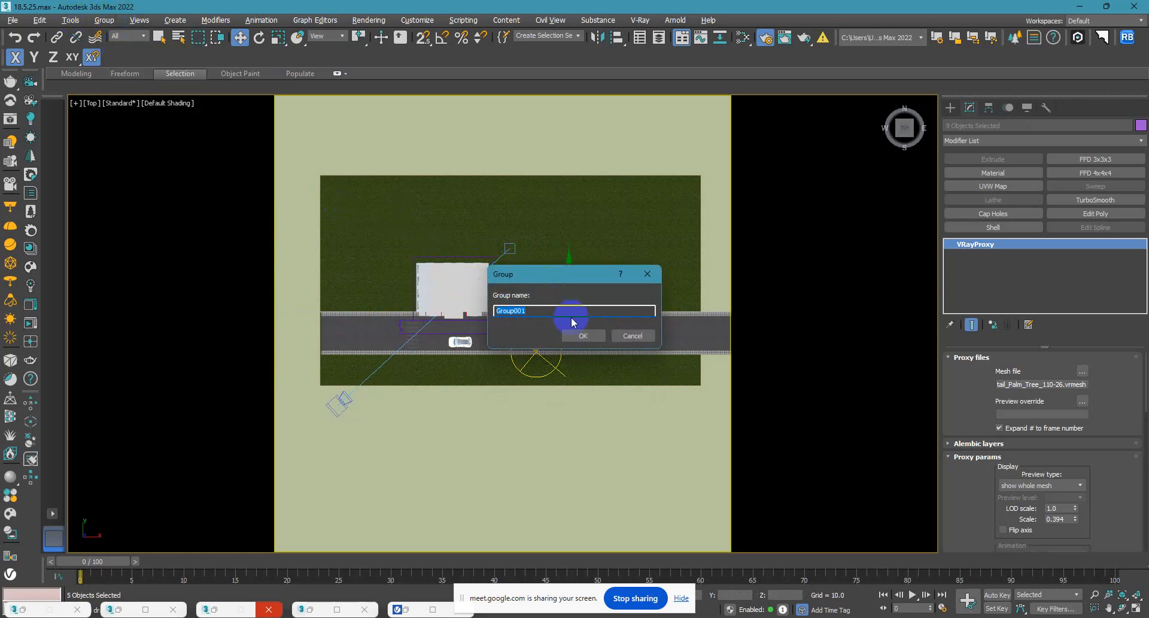
{"action": "left_click", "coordinate": [583, 334]}
Clone the palm group to the opposite side of the building along the same road edge and return to the camera view.
{"action": "left_click_drag", "start_coordinate": [616, 307], "coordinate": [390, 306], "text": "shift"}
{"action": "left_click", "coordinate": [575, 364]}
{"action": "key", "text": "c"}
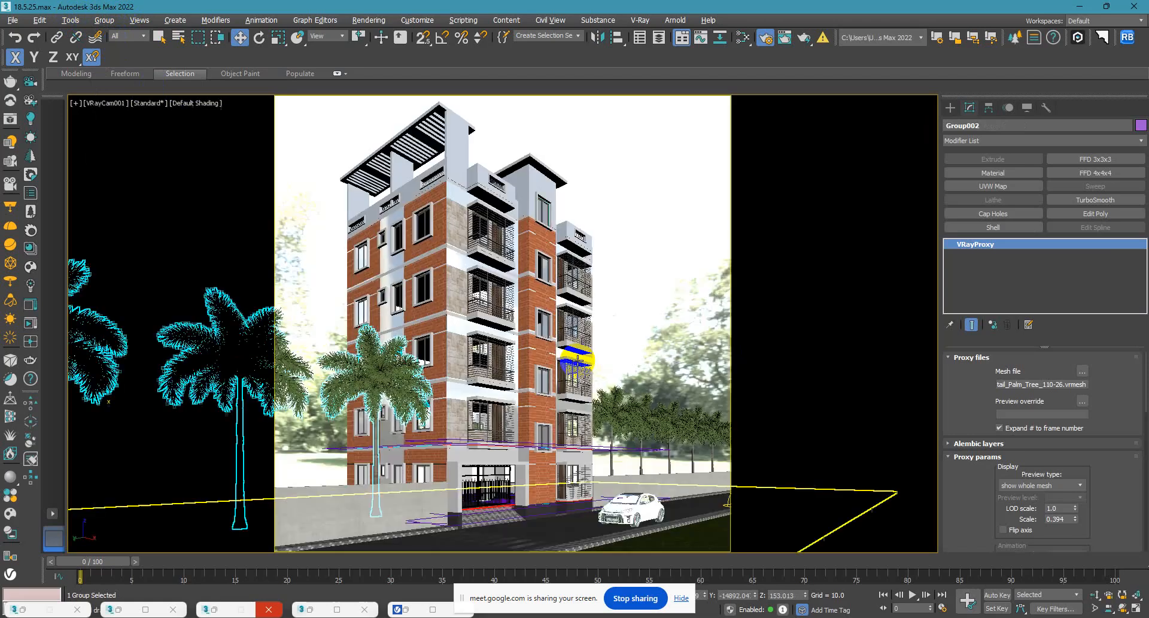
Re-render the camera view in the V-Ray Frame Buffer and check the palm rows on both sides of the building.
{"action": "left_click", "coordinate": [620, 202]}
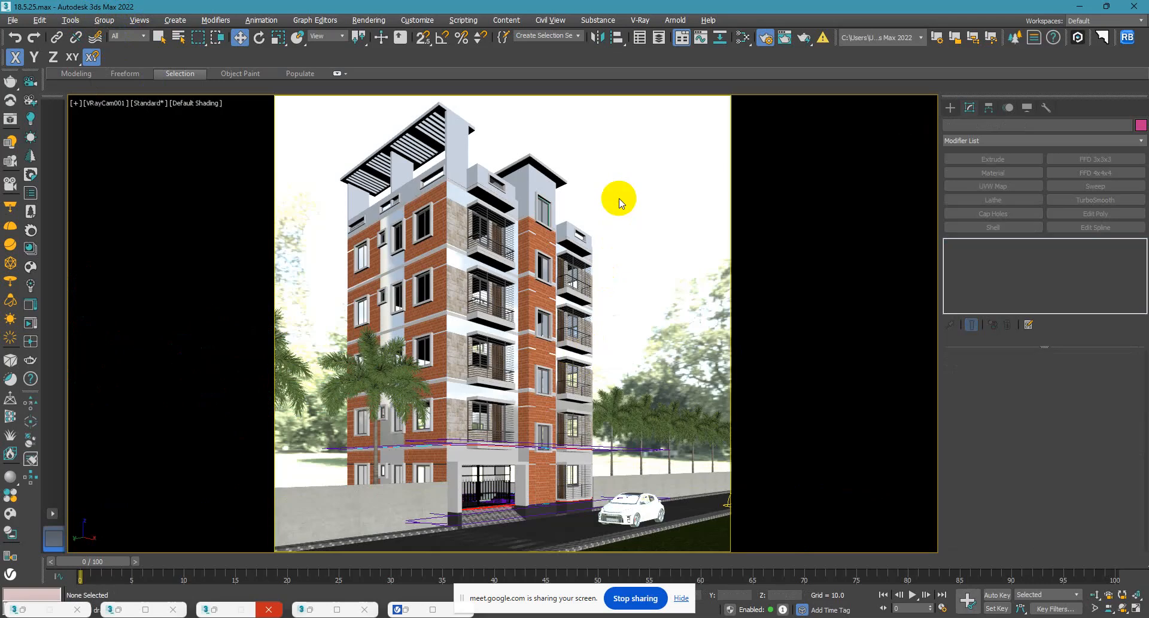
{"action": "left_click", "coordinate": [291, 399]}
{"action": "left_click", "coordinate": [212, 383]}
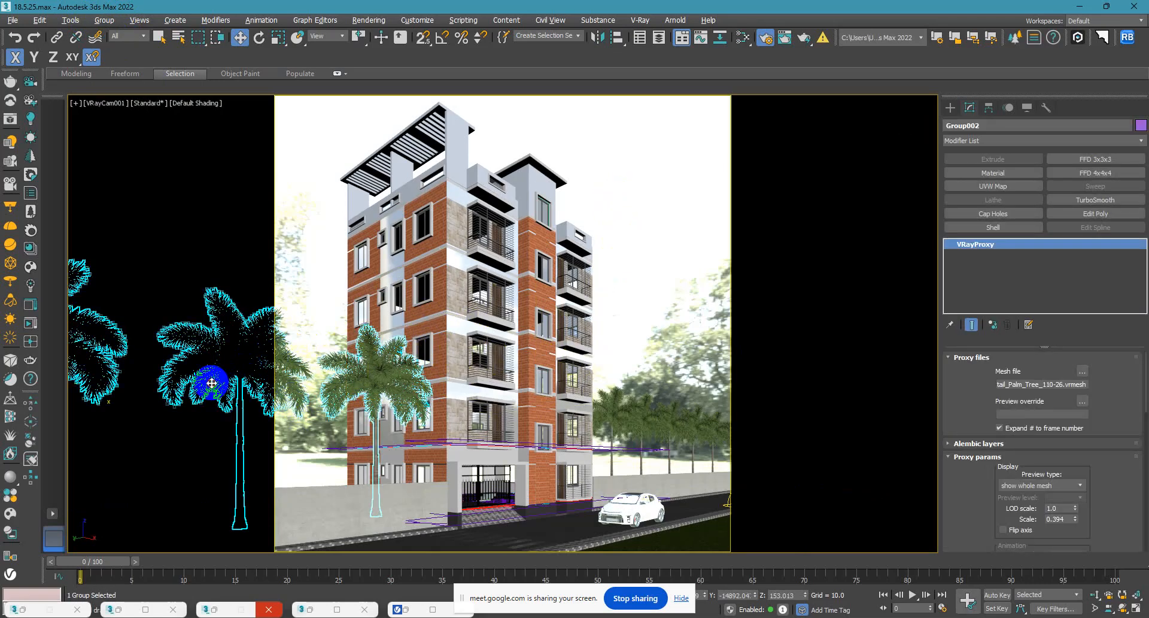
{"action": "left_click", "coordinate": [686, 251]}
{"action": "left_click", "coordinate": [115, 454]}
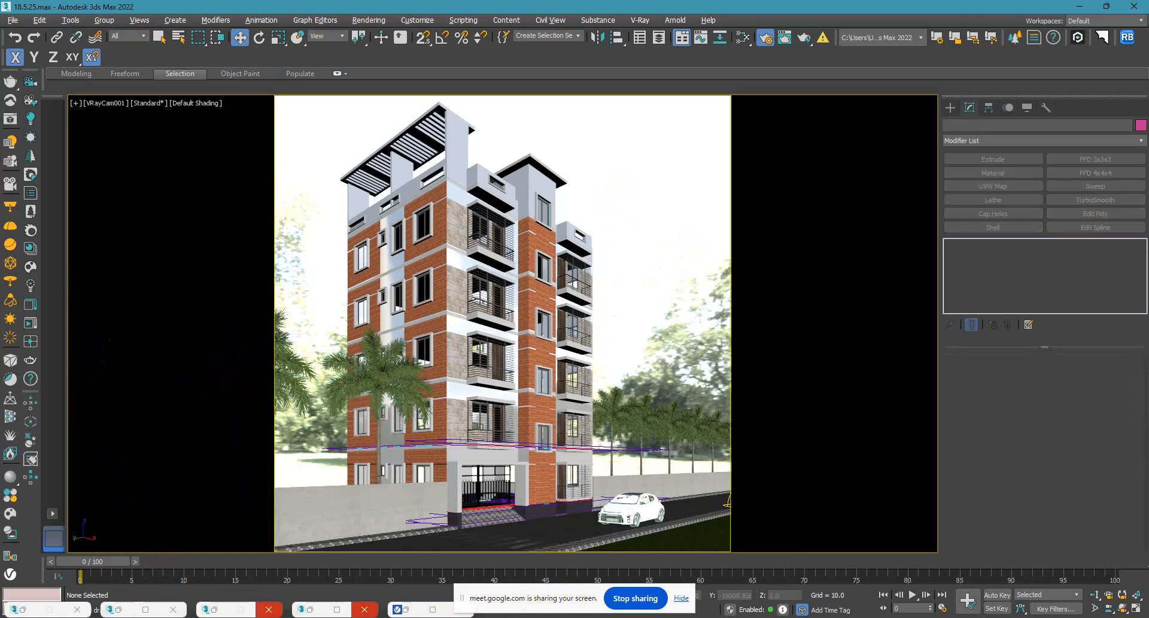
{"action": "left_click", "coordinate": [433, 609]}
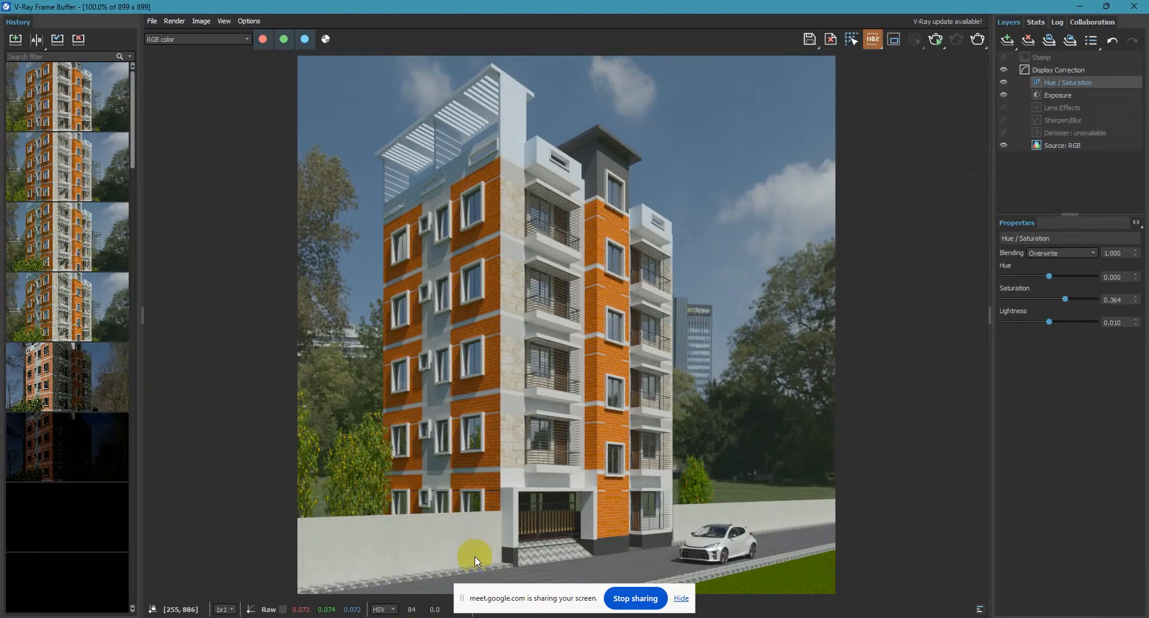
{"action": "left_click", "coordinate": [936, 39]}
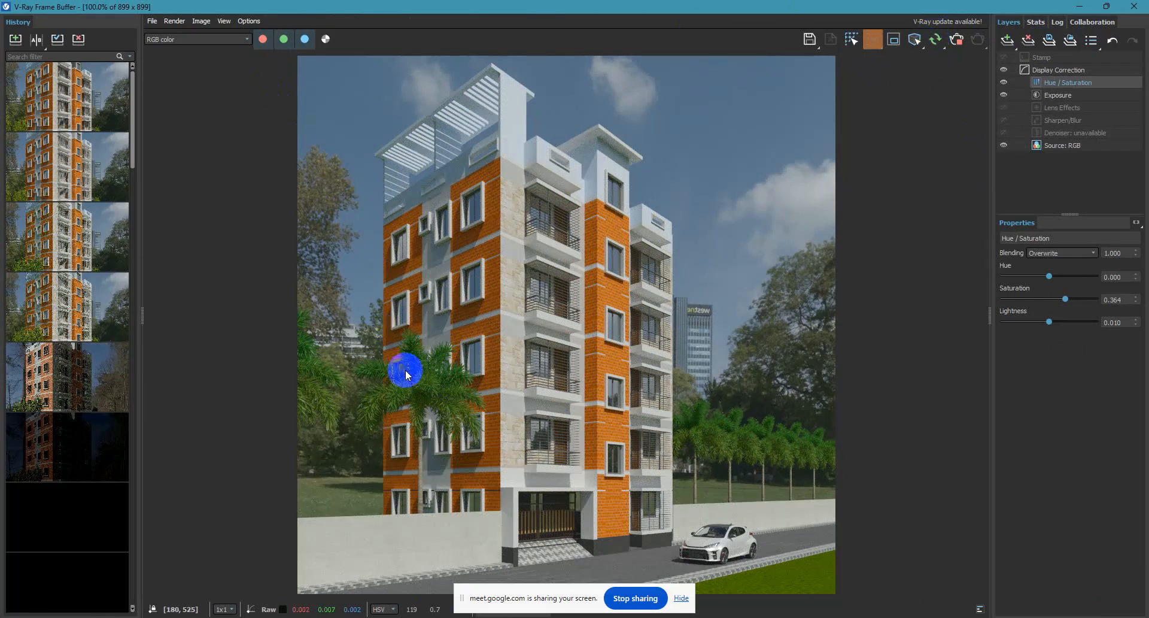
{"action": "left_click", "coordinate": [1081, 6]}
Select both palm groups and lower them by about 32 units in the Left view so the trunks meet the ground.
{"action": "left_click", "coordinate": [379, 388]}
{"action": "left_click", "coordinate": [665, 407], "text": "ctrl"}
{"action": "key", "text": "t"}
{"action": "scroll", "coordinate": [600, 397], "scroll_direction": "down", "scroll_amount": 6}
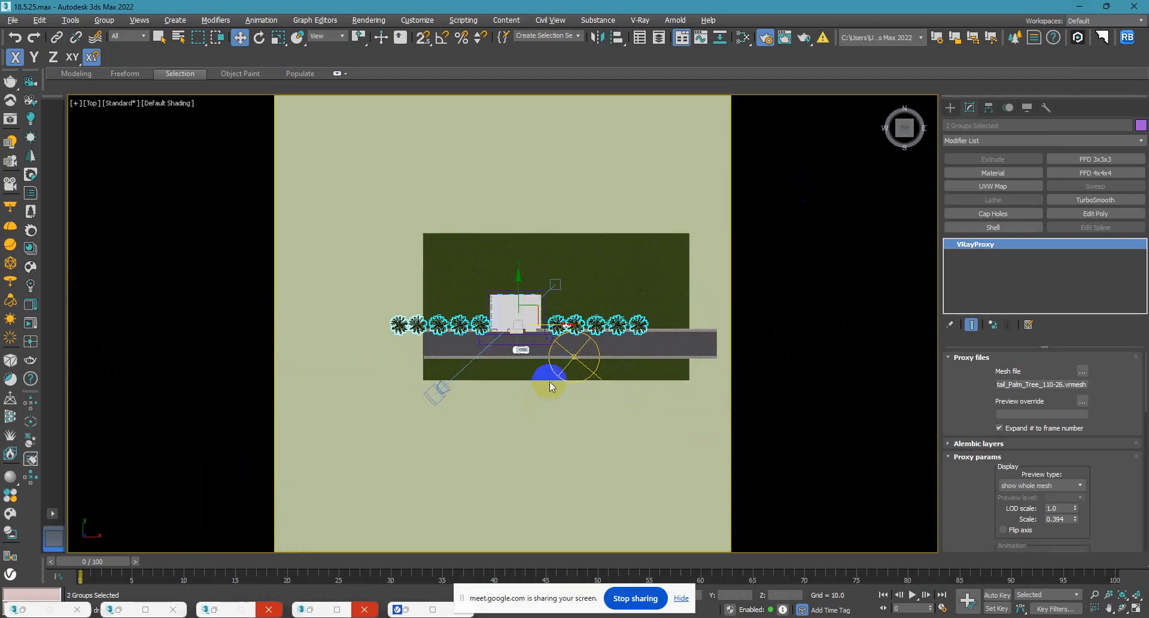
{"action": "key", "text": "l"}
{"action": "scroll", "coordinate": [552, 373], "scroll_direction": "down", "scroll_amount": 5}
{"action": "left_click_drag", "start_coordinate": [501, 262], "coordinate": [506, 278]}
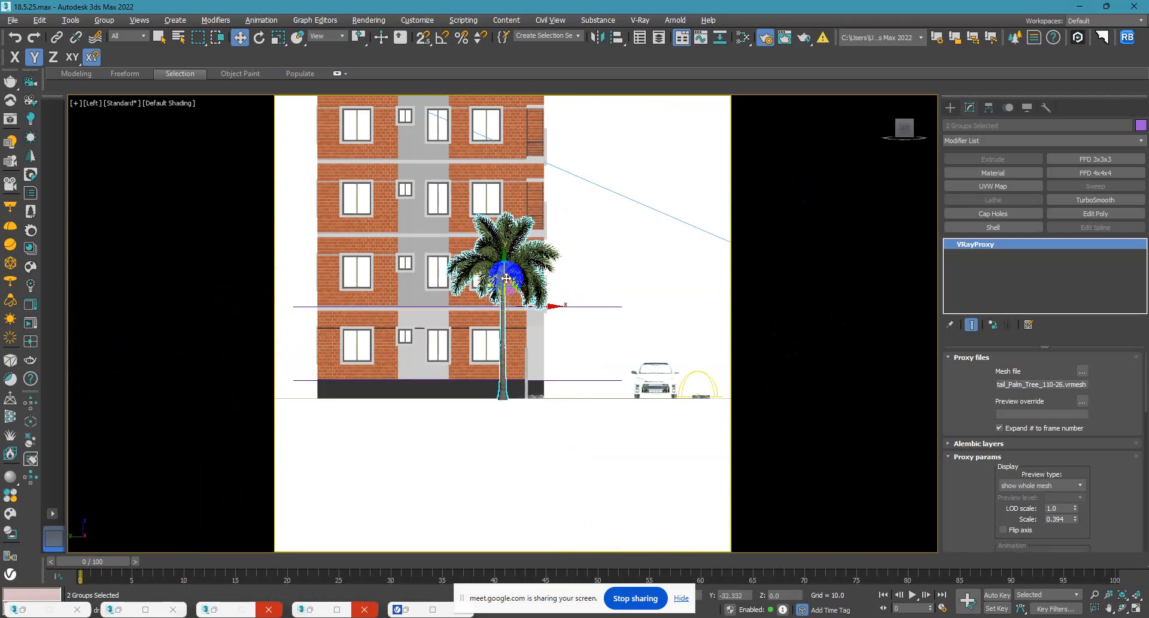
Clone both palm groups as instances across the road onto the front grass strip and return to the camera view.
{"action": "scroll", "coordinate": [580, 351], "scroll_direction": "down", "scroll_amount": 1}
{"action": "middle_click_drag", "start_coordinate": [573, 356], "coordinate": [468, 358]}
{"action": "scroll", "coordinate": [469, 341], "scroll_direction": "down", "scroll_amount": 1}
{"action": "left_click_drag", "start_coordinate": [488, 330], "coordinate": [610, 341], "text": "shift"}
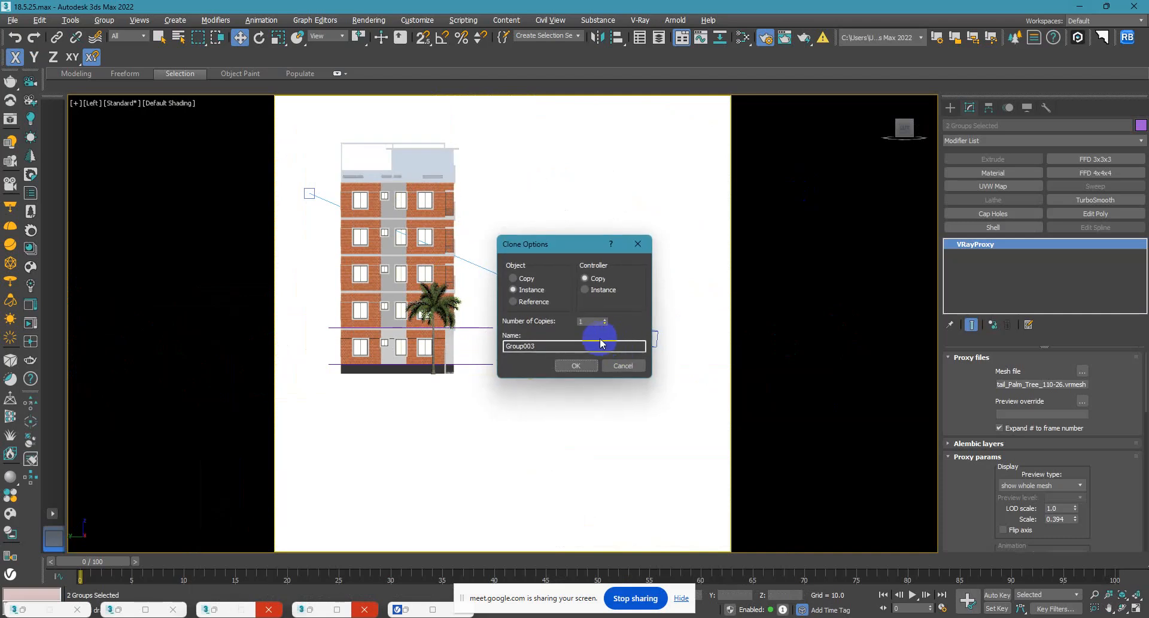
{"action": "left_click", "coordinate": [572, 366]}
{"action": "key", "text": "c"}
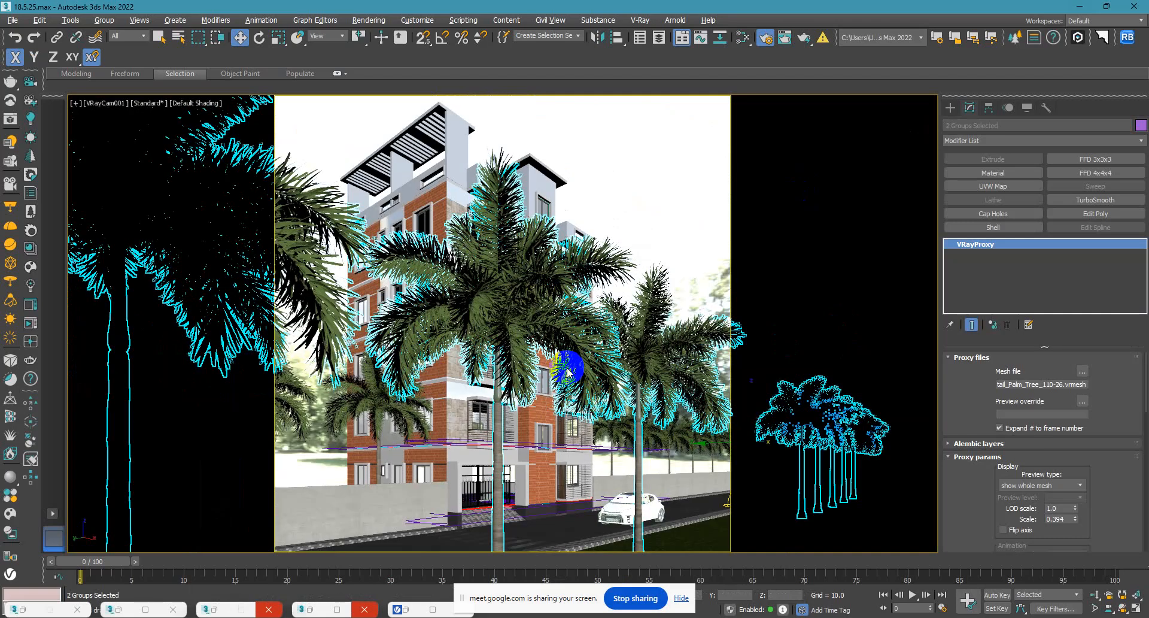
Open the front palm group and delete the palm that blocks the building facade in the camera view.
{"action": "left_click", "coordinate": [639, 194]}
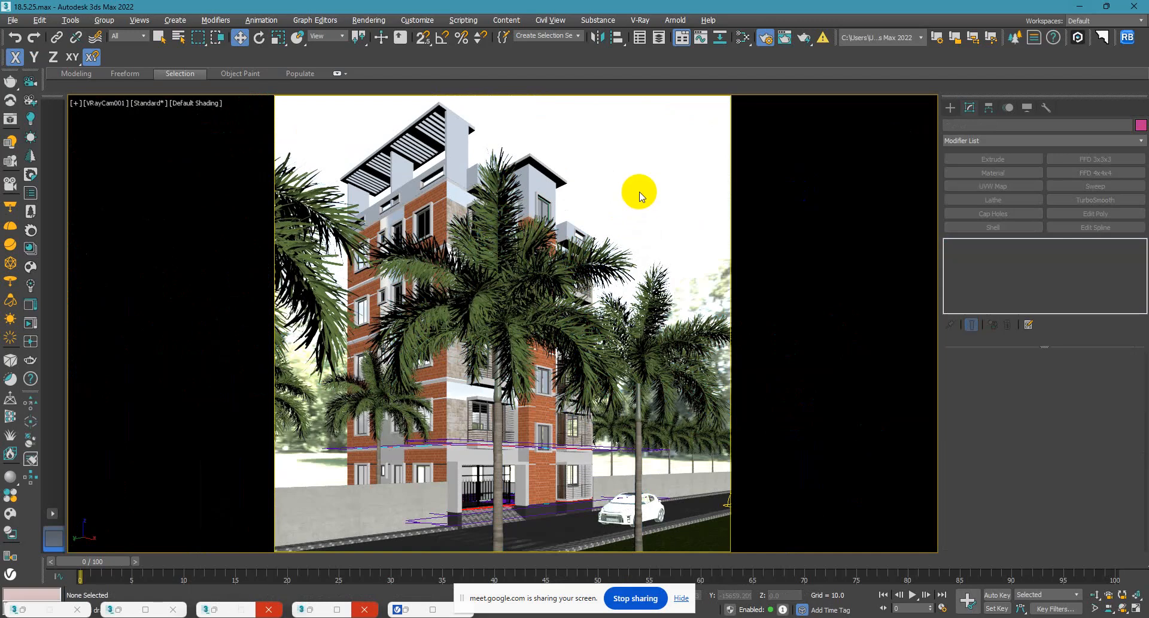
{"action": "left_click", "coordinate": [493, 298]}
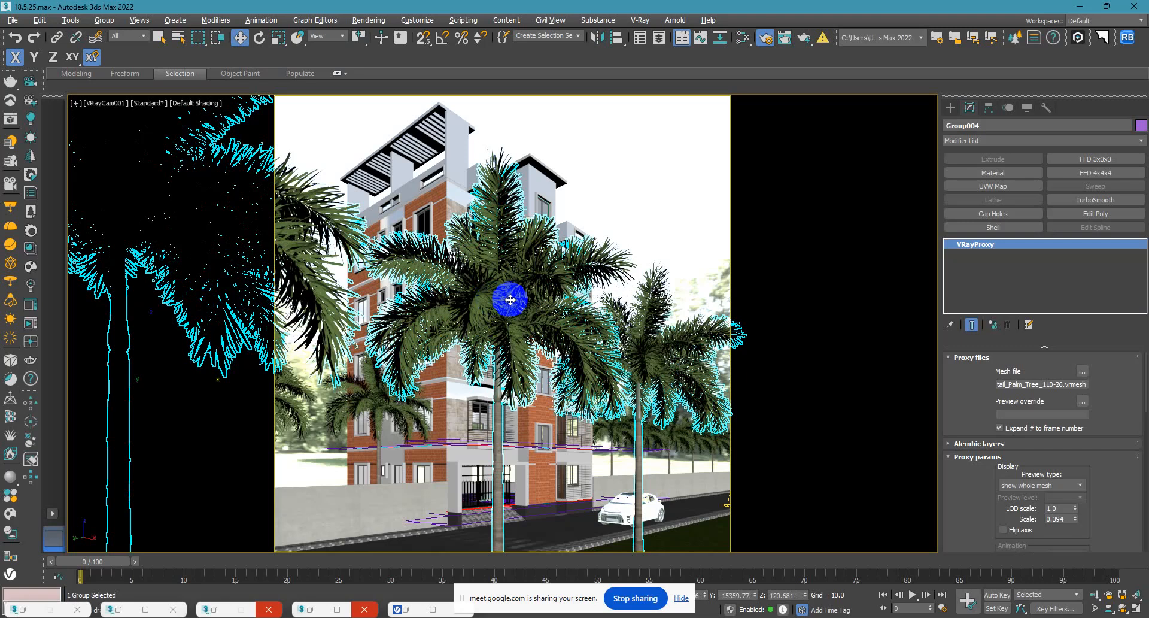
{"action": "left_click", "coordinate": [95, 26]}
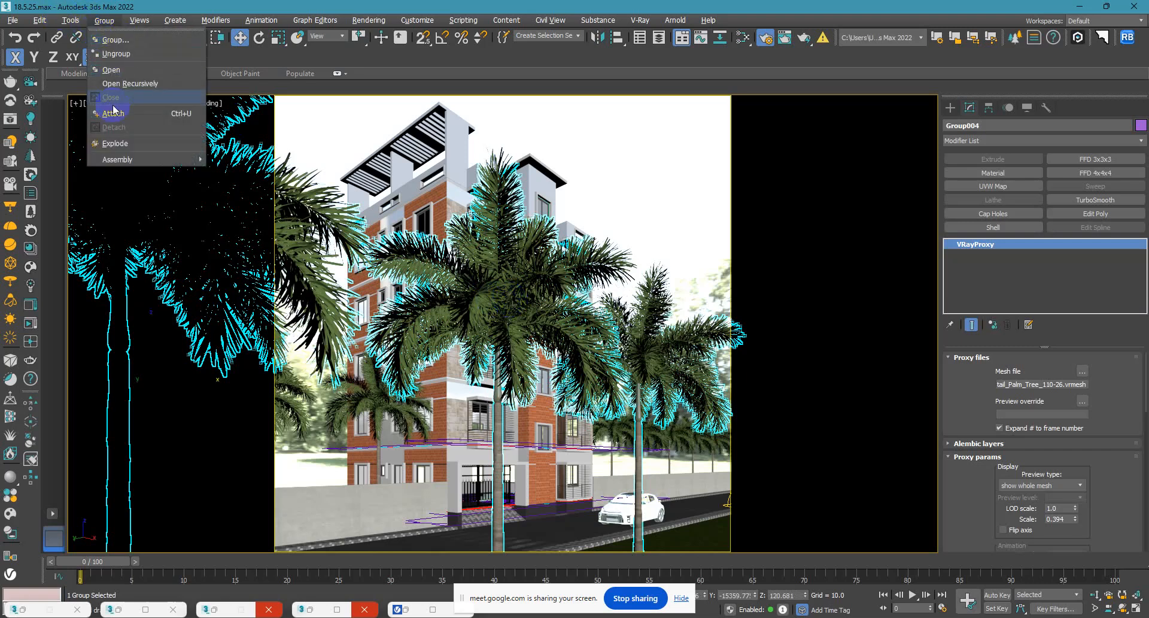
{"action": "left_click", "coordinate": [123, 67]}
{"action": "left_click", "coordinate": [480, 325]}
{"action": "key", "text": "Delete"}
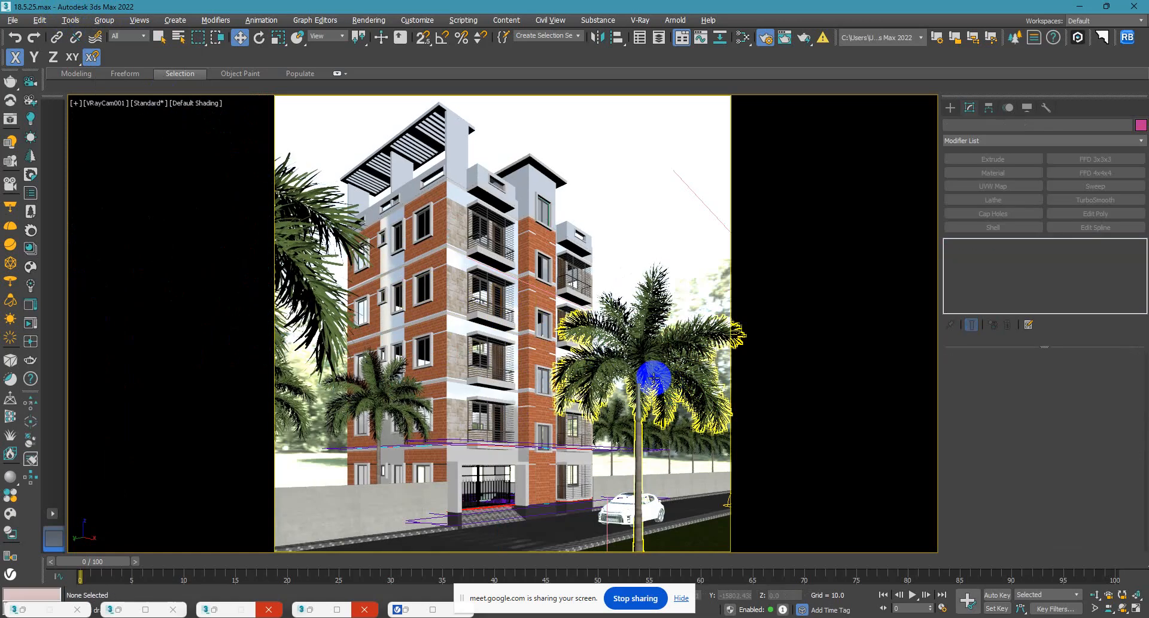
Move the palm blocking the facade's street side east along the front grass strip in the Top view, clearing the building in the camera view.
{"action": "left_click", "coordinate": [657, 378]}
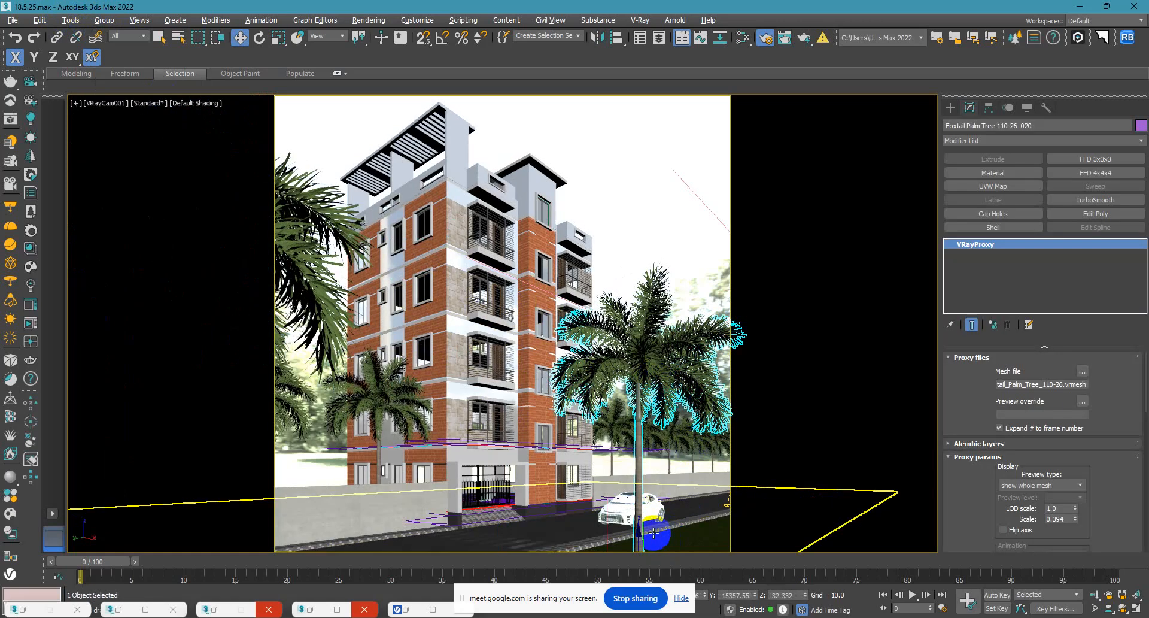
{"action": "key", "text": "t"}
{"action": "key", "text": "z"}
{"action": "scroll", "coordinate": [525, 411], "scroll_direction": "down", "scroll_amount": 4}
{"action": "middle_click_drag", "start_coordinate": [577, 388], "coordinate": [479, 385]}
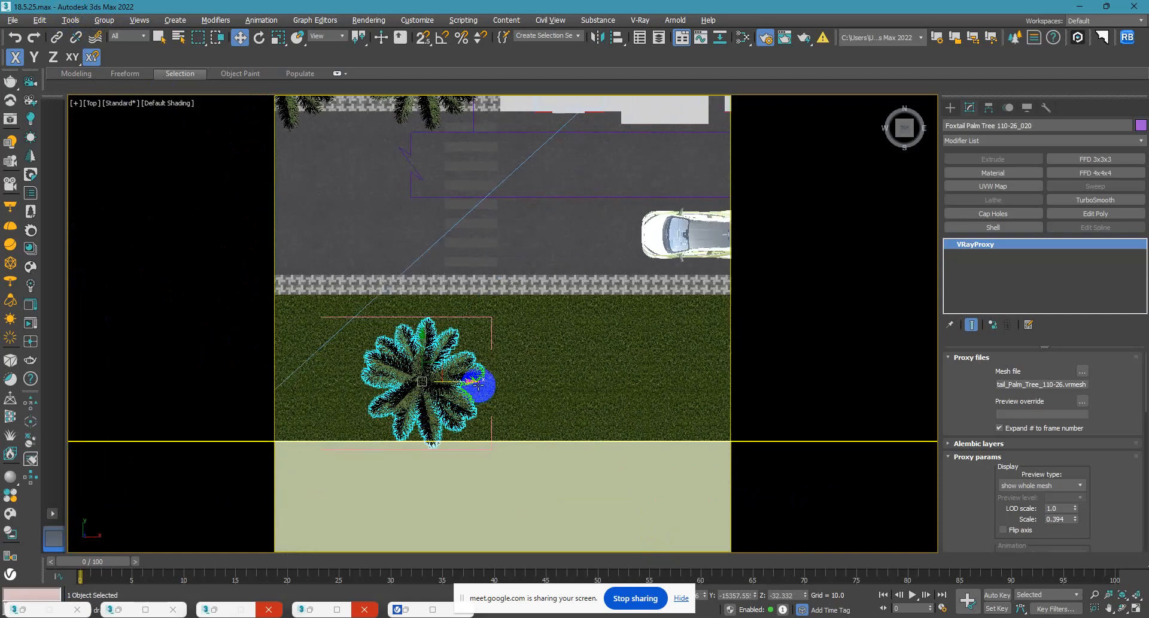
{"action": "scroll", "coordinate": [478, 386], "scroll_direction": "down", "scroll_amount": 3}
{"action": "left_click_drag", "start_coordinate": [478, 386], "coordinate": [567, 388]}
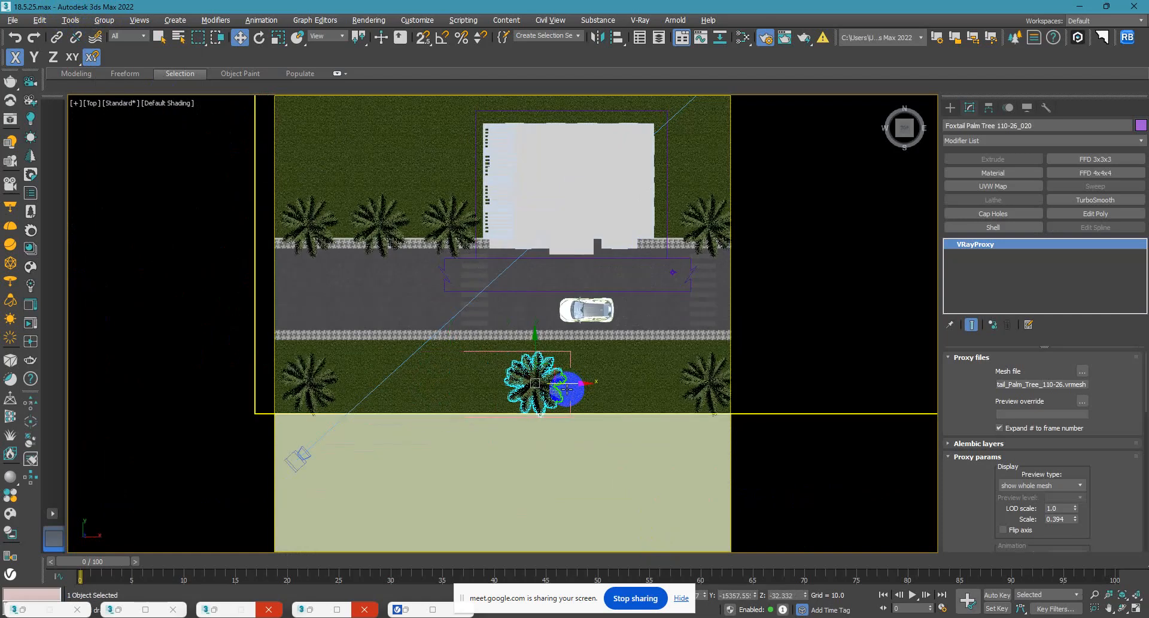
{"action": "key", "text": "c"}
{"action": "left_click", "coordinate": [634, 211]}
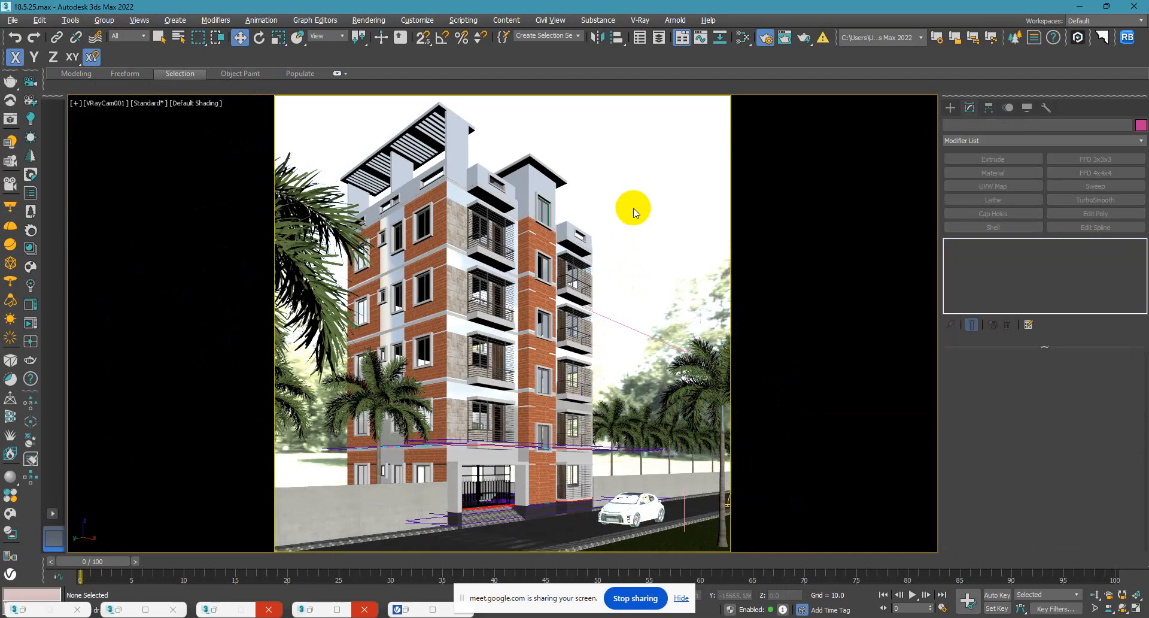
Select the foreground palm overlapping the building's west side and shift it slightly west along the front grass strip in the Top view.
{"action": "left_click", "coordinate": [305, 237]}
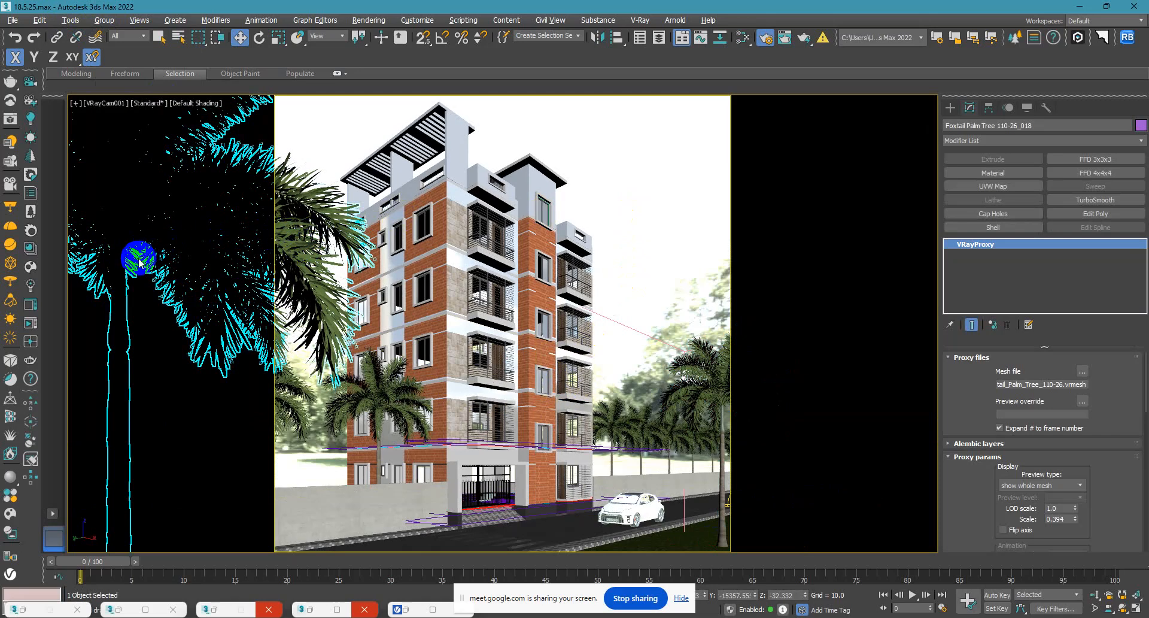
{"action": "left_click", "coordinate": [104, 20]}
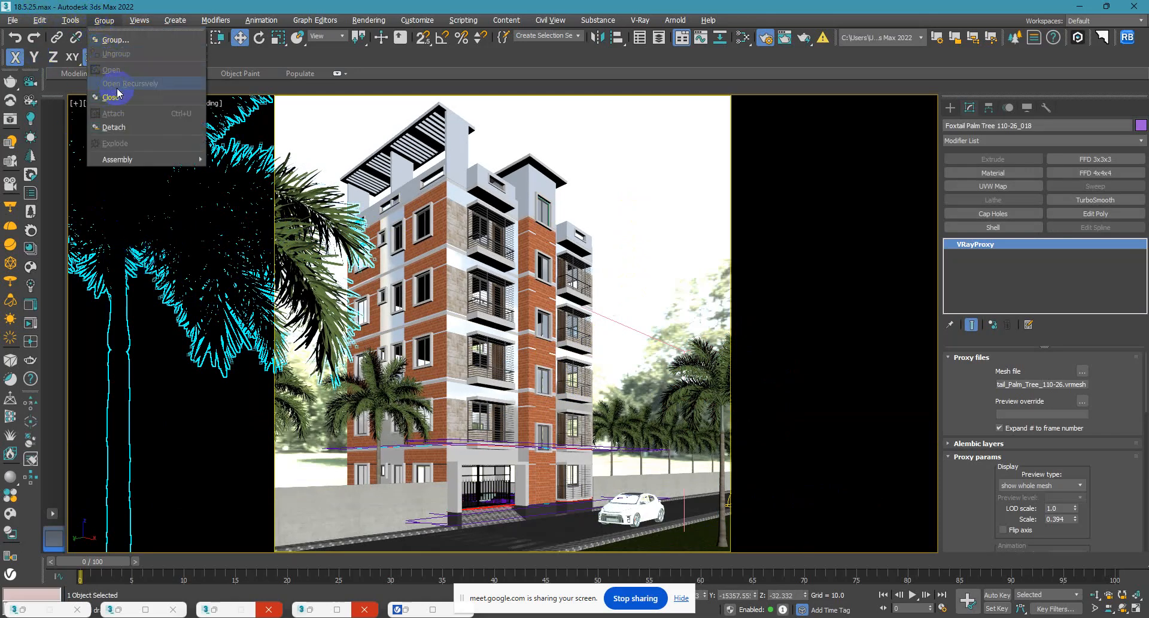
{"action": "left_click", "coordinate": [310, 185]}
{"action": "key", "text": "t"}
{"action": "key", "text": "z"}
{"action": "scroll", "coordinate": [329, 263], "scroll_direction": "down", "scroll_amount": 5}
{"action": "left_click_drag", "start_coordinate": [416, 302], "coordinate": [409, 302]}
Delete the two front-row palms standing beyond the west edge of the grass.
{"action": "left_click", "coordinate": [357, 304]}
{"action": "key", "text": "Delete"}
{"action": "left_click", "coordinate": [328, 302]}
{"action": "key", "text": "Delete"}
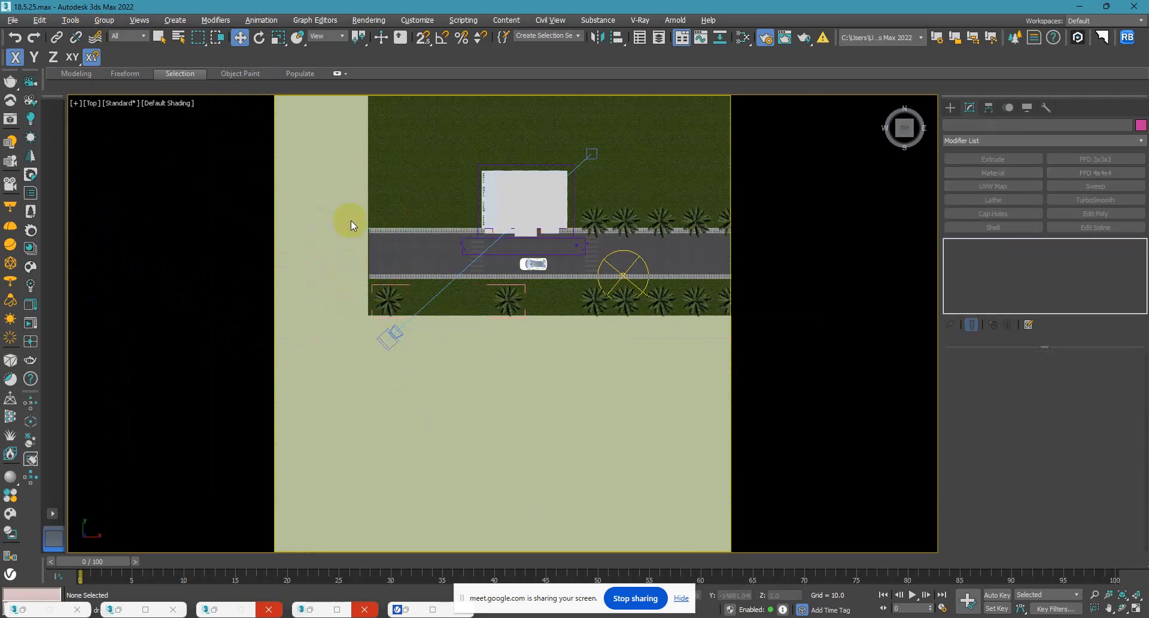
Open the palm group west of the building and delete its two outermost palms beyond the end of the road.
{"action": "left_click", "coordinate": [349, 222]}
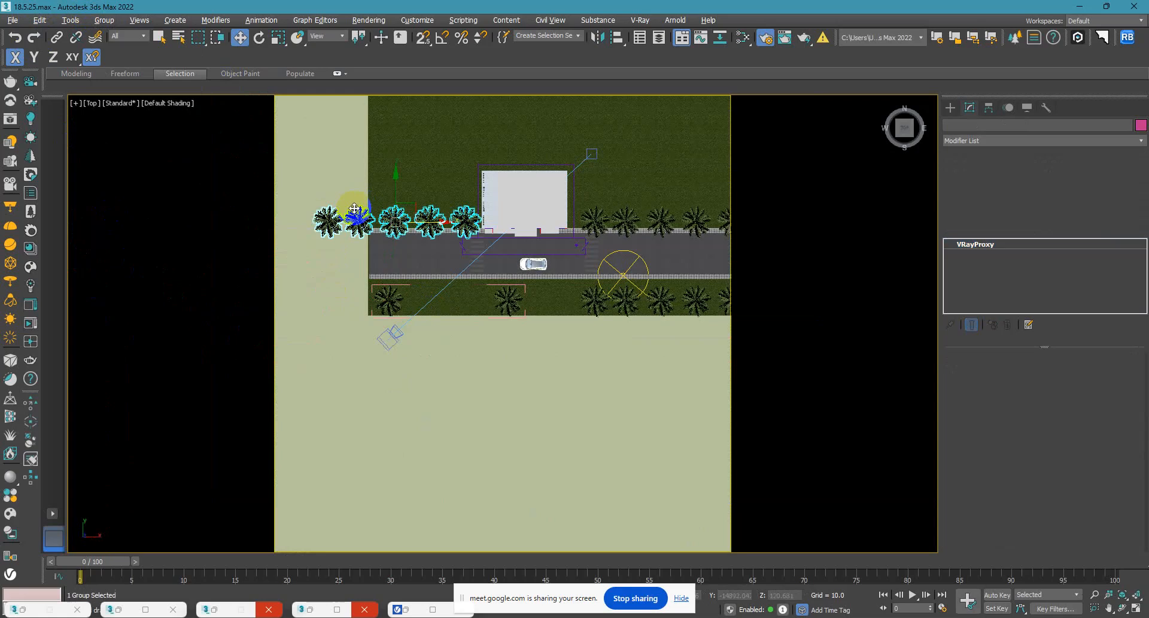
{"action": "left_click", "coordinate": [104, 20]}
{"action": "left_click", "coordinate": [124, 72]}
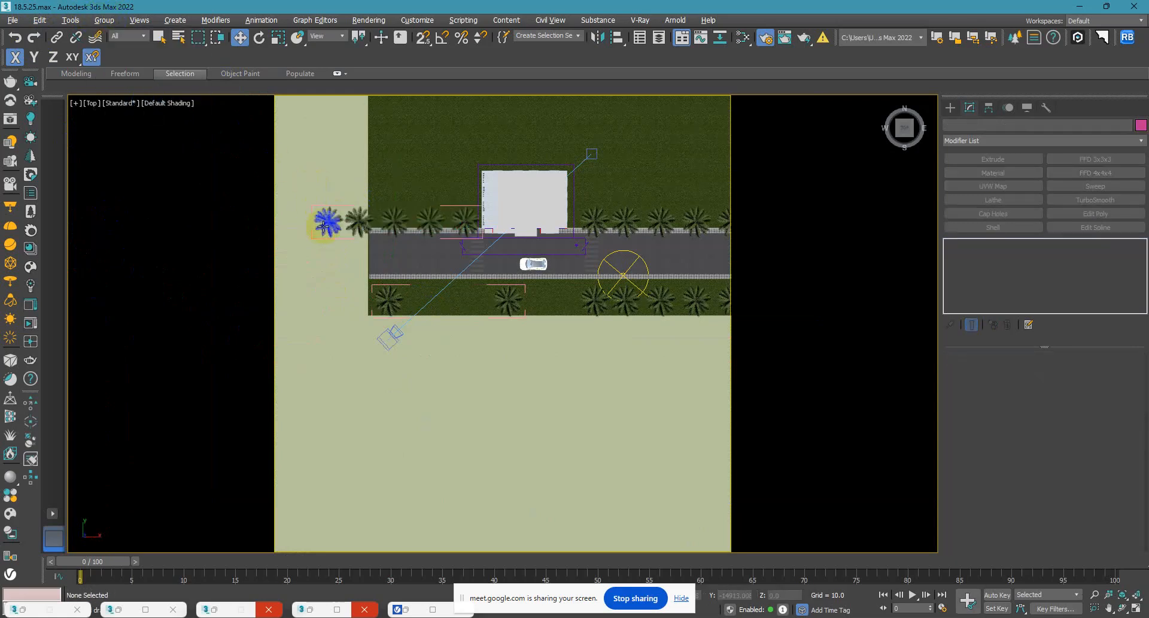
{"action": "left_click", "coordinate": [328, 222]}
{"action": "key", "text": "Delete"}
{"action": "left_click", "coordinate": [356, 222]}
{"action": "key", "text": "Delete"}
Raise the westernmost front-strip palm to a Z of about -8.8 in the camera view and bring up the V-Ray Frame Buffer.
{"action": "left_click", "coordinate": [386, 299]}
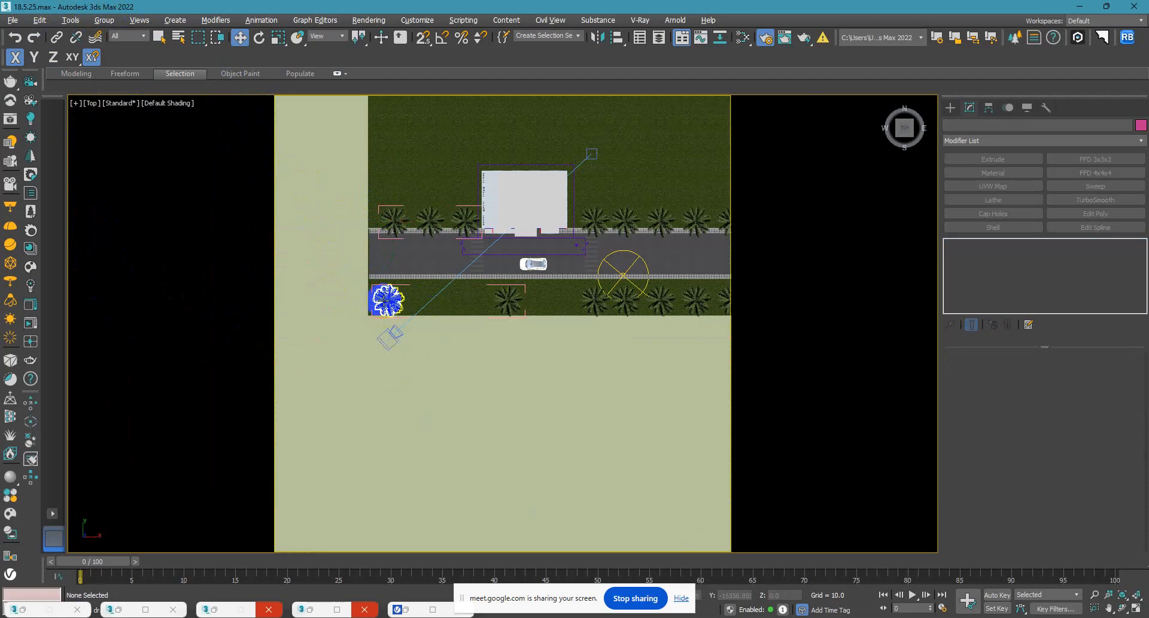
{"action": "key", "text": "c"}
{"action": "mouse_move", "coordinate": [167, 184]}
{"action": "left_mouse_down"}
{"action": "mouse_move", "coordinate": [210, 208]}
{"action": "mouse_move", "coordinate": [170, 153]}
{"action": "mouse_move", "coordinate": [170, 167]}
{"action": "left_mouse_up"}
{"action": "left_click_drag", "start_coordinate": [804, 594], "coordinate": [804, 521]}
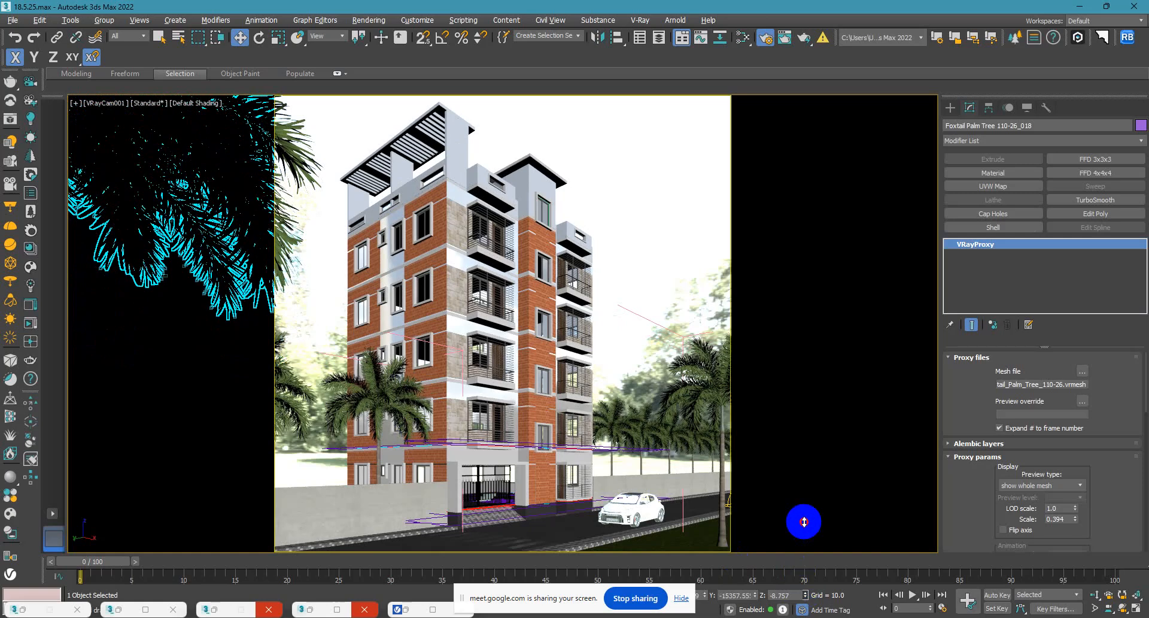
{"action": "left_click", "coordinate": [695, 235]}
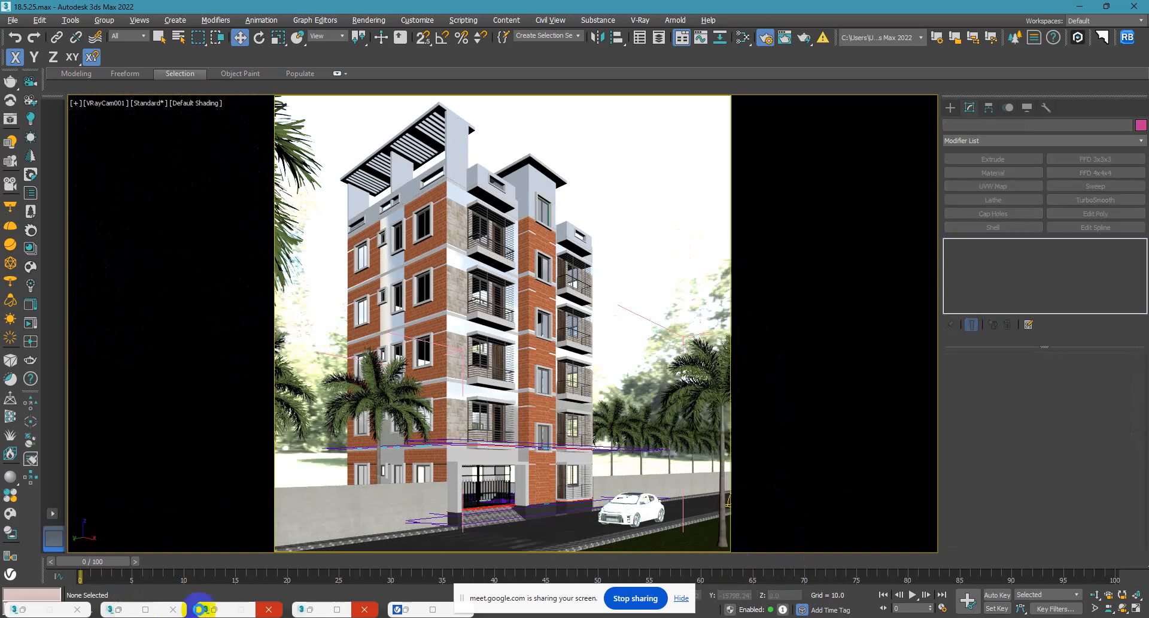
{"action": "left_click", "coordinate": [433, 609]}
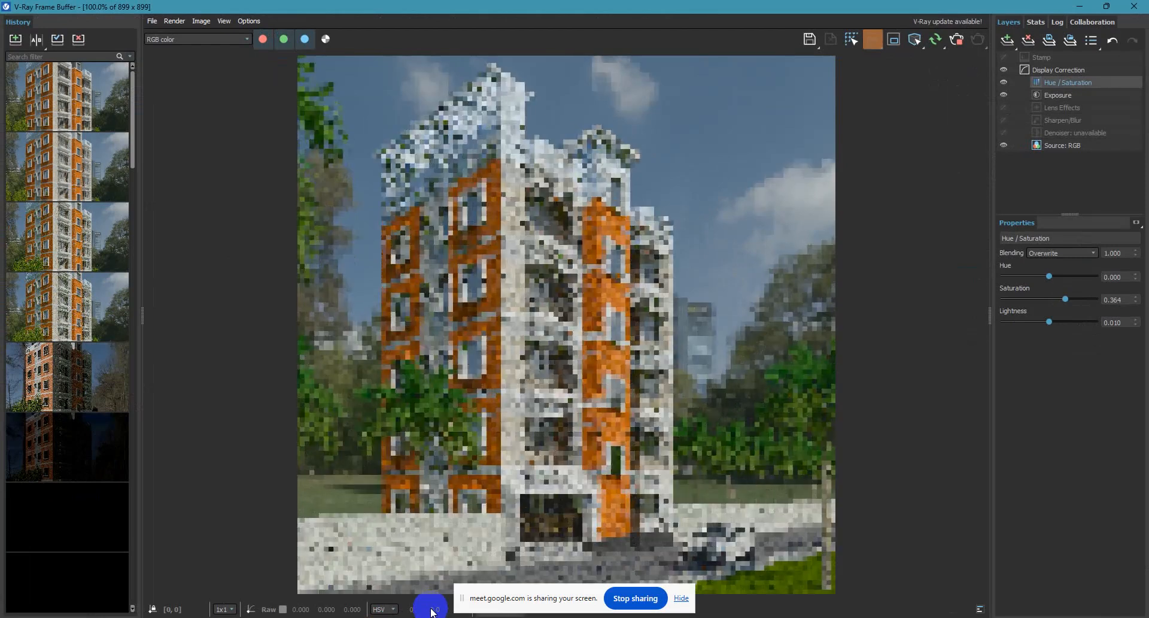